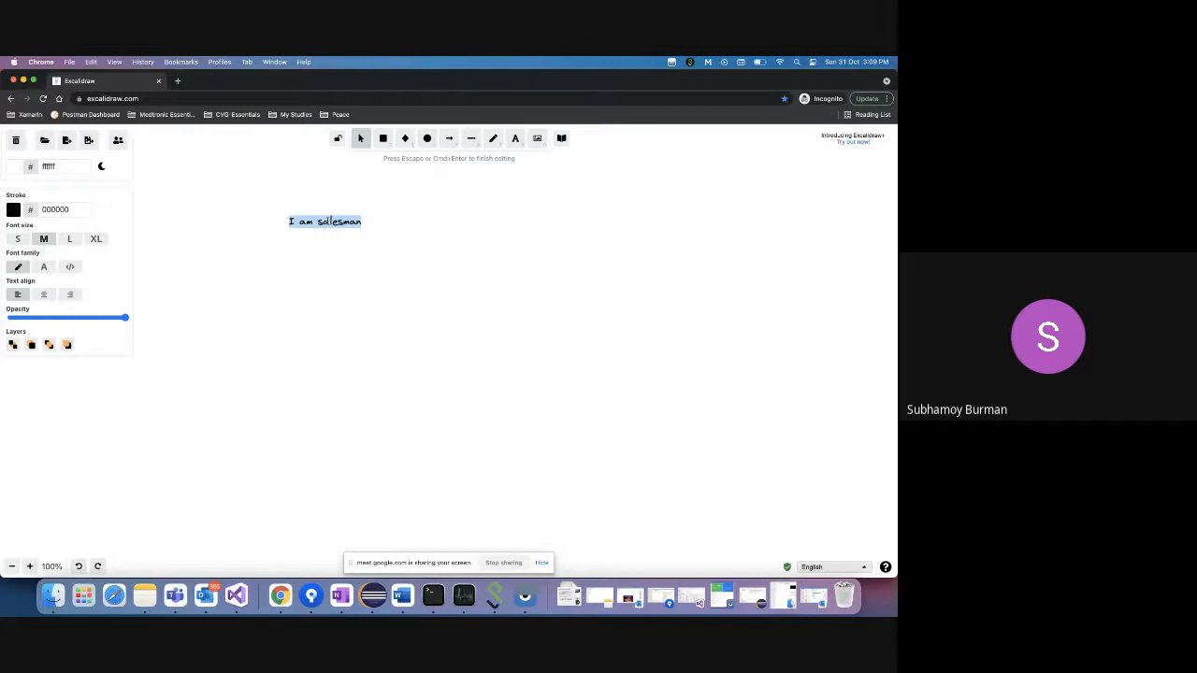
# - Make the note extra-large and extend it to 'I am salesman of an organization'
pyautogui.click(95, 239)
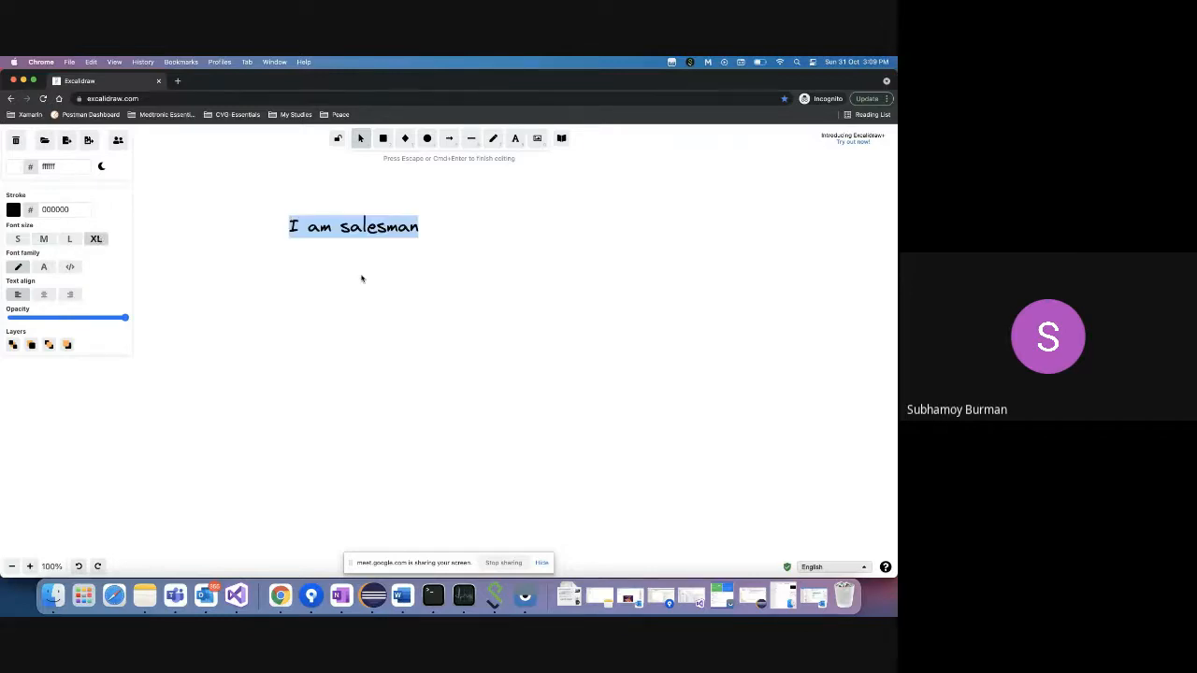
pyautogui.click(421, 229)
pyautogui.click(407, 233)
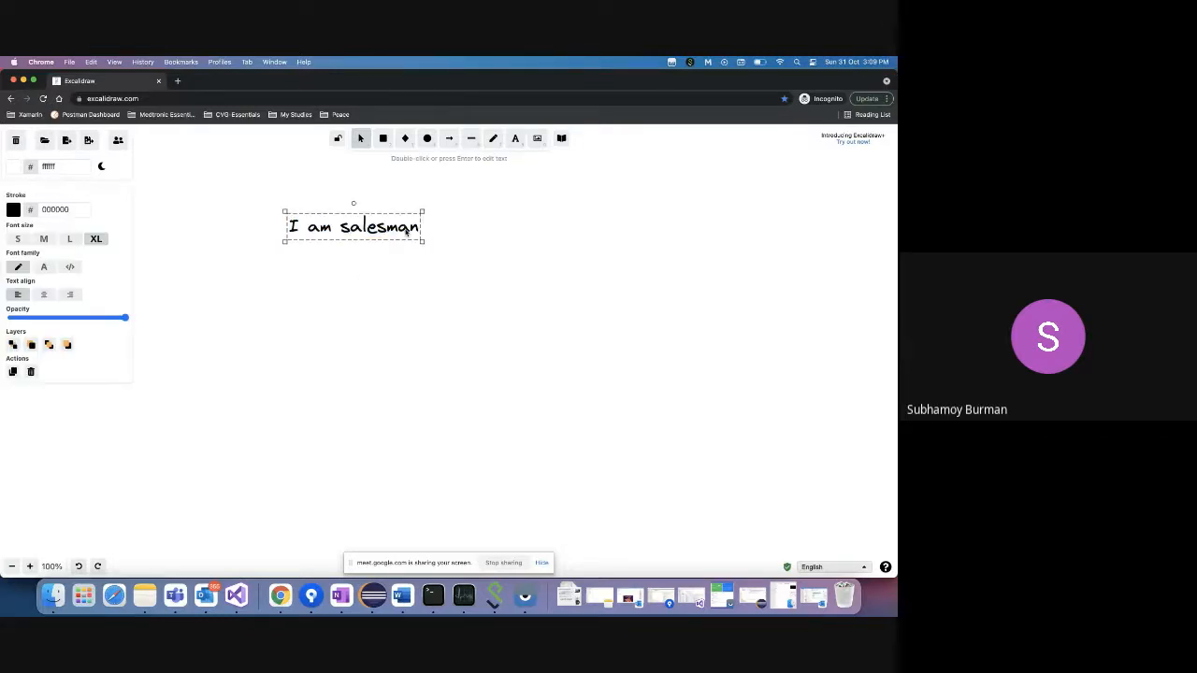
pyautogui.doubleClick(393, 231)
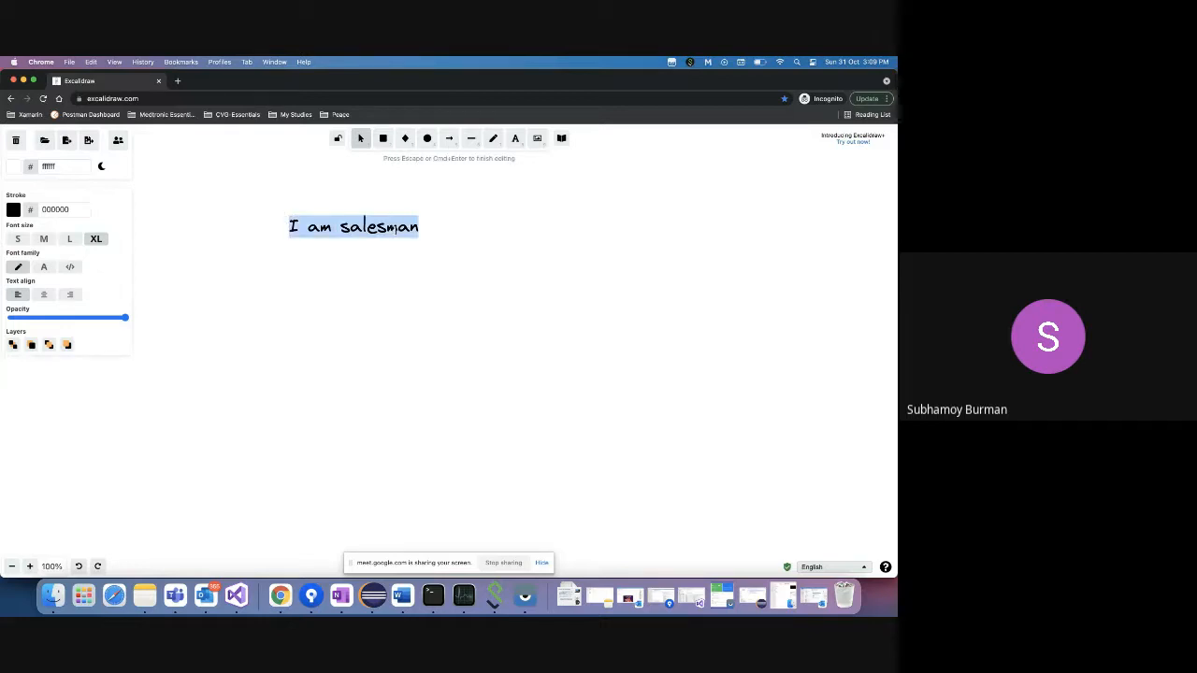
pyautogui.click(400, 229)
pyautogui.write('of')
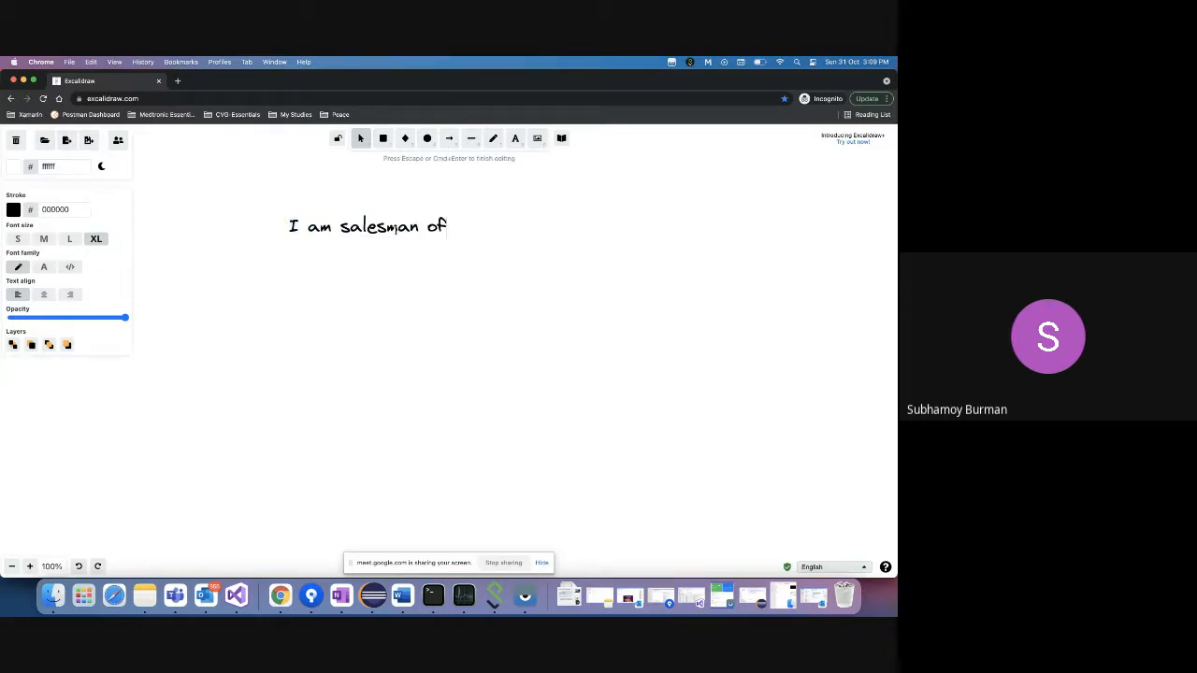
pyautogui.write(' an organization.')
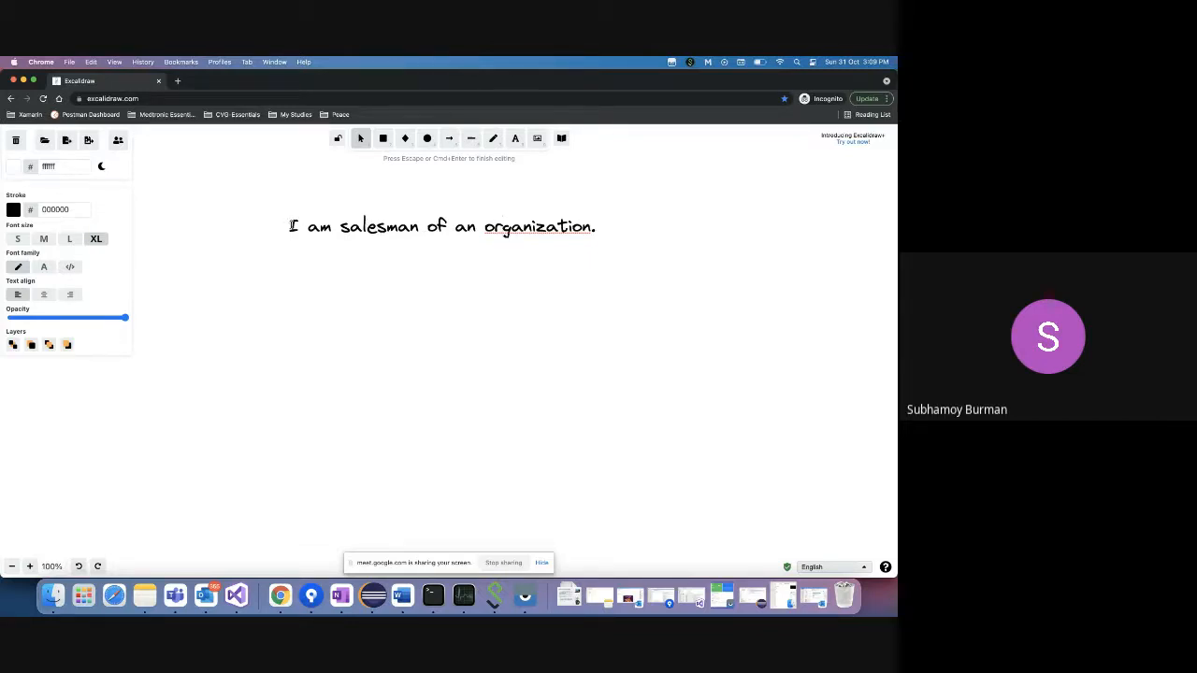
# - Put the boss's name and 'is boss and' at the start of the sentence
pyautogui.click(293, 225)
pyautogui.write('Priyang')
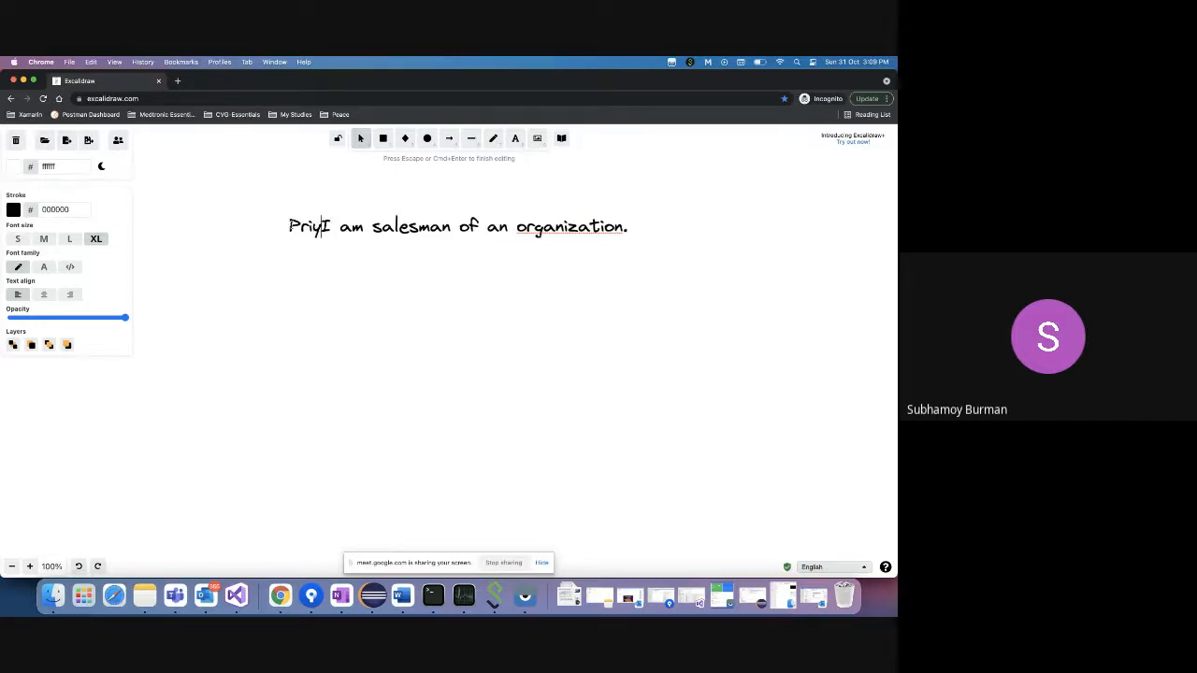
pyautogui.write('shu is b')
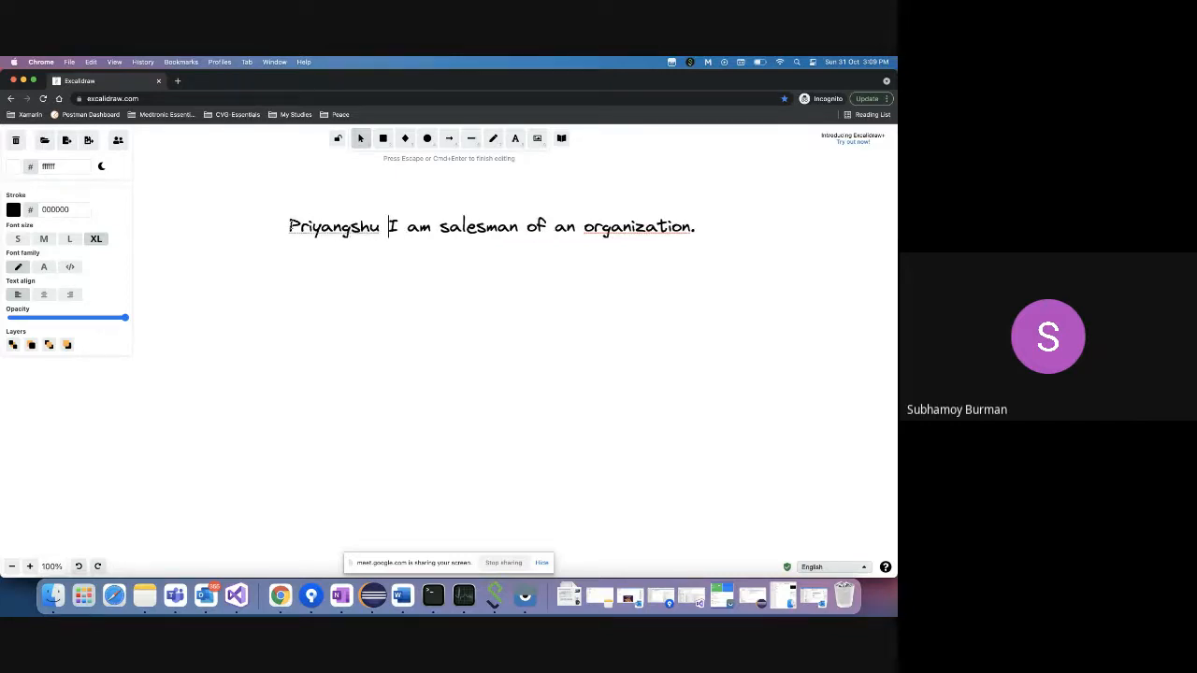
pyautogui.write('oo')
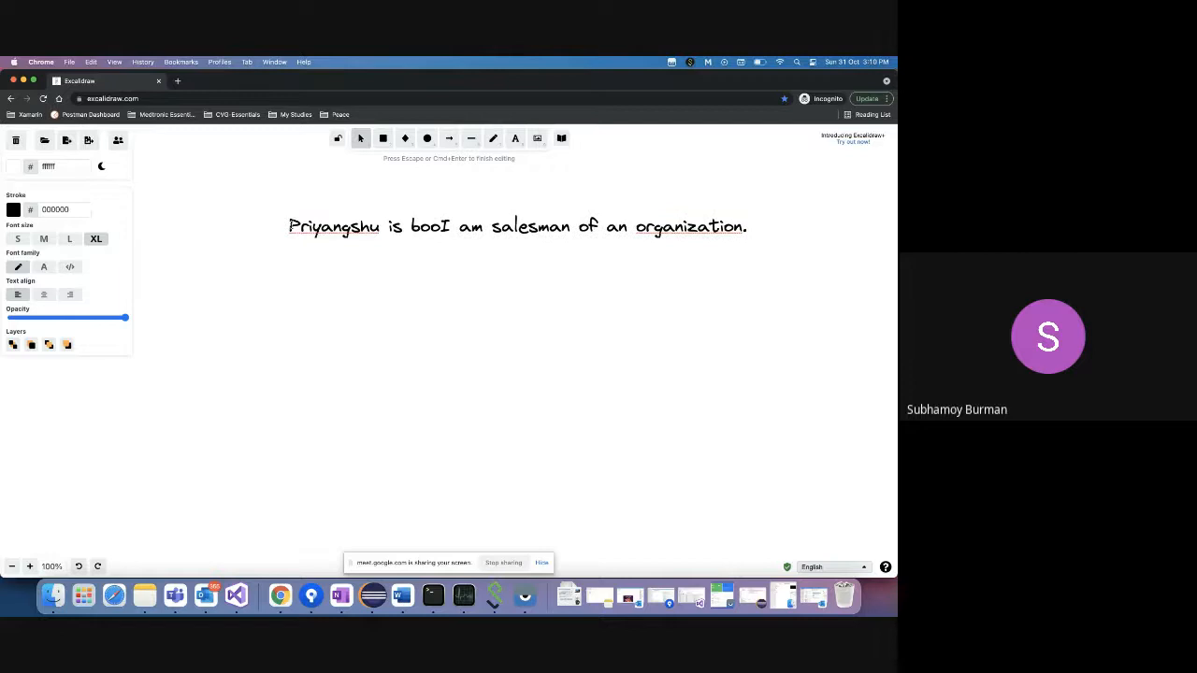
pyautogui.press('BackSpace')
pyautogui.write('ss and')
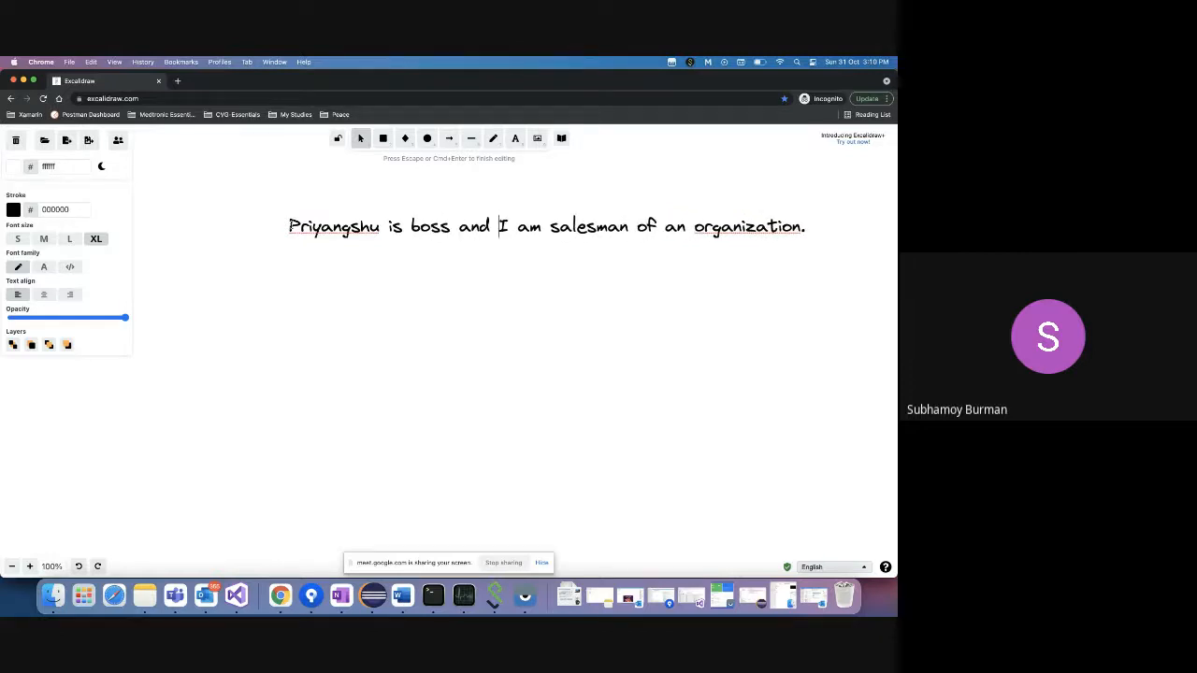
# - Change 'an' to 'his', accept the spelling 'organisation', and start a new line
pyautogui.click(686, 228)
pyautogui.press('BackSpace')
pyautogui.press('BackSpace')
pyautogui.write('his')
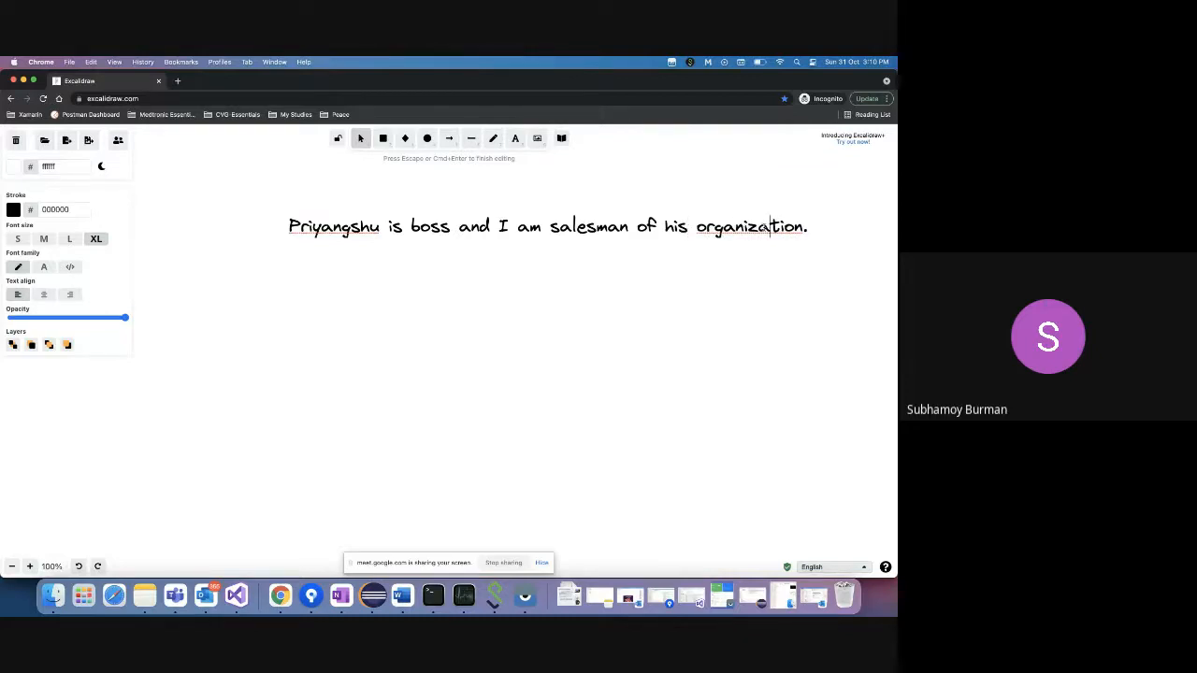
pyautogui.rightClick(771, 226)
pyautogui.click(812, 232)
pyautogui.press('Return')
# - Add a line saying we fix modem routers in different cities of the United States
pyautogui.write('We')
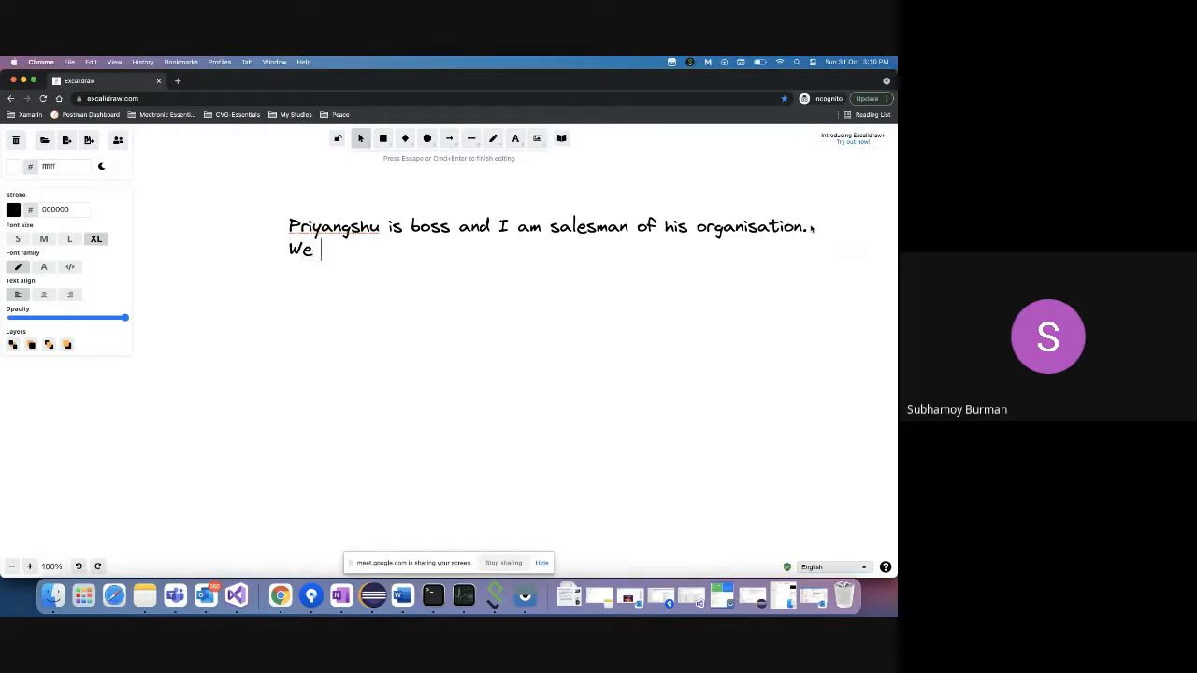
pyautogui.write(' fix modem routher')
pyautogui.press('BackSpace')
pyautogui.press('BackSpace')
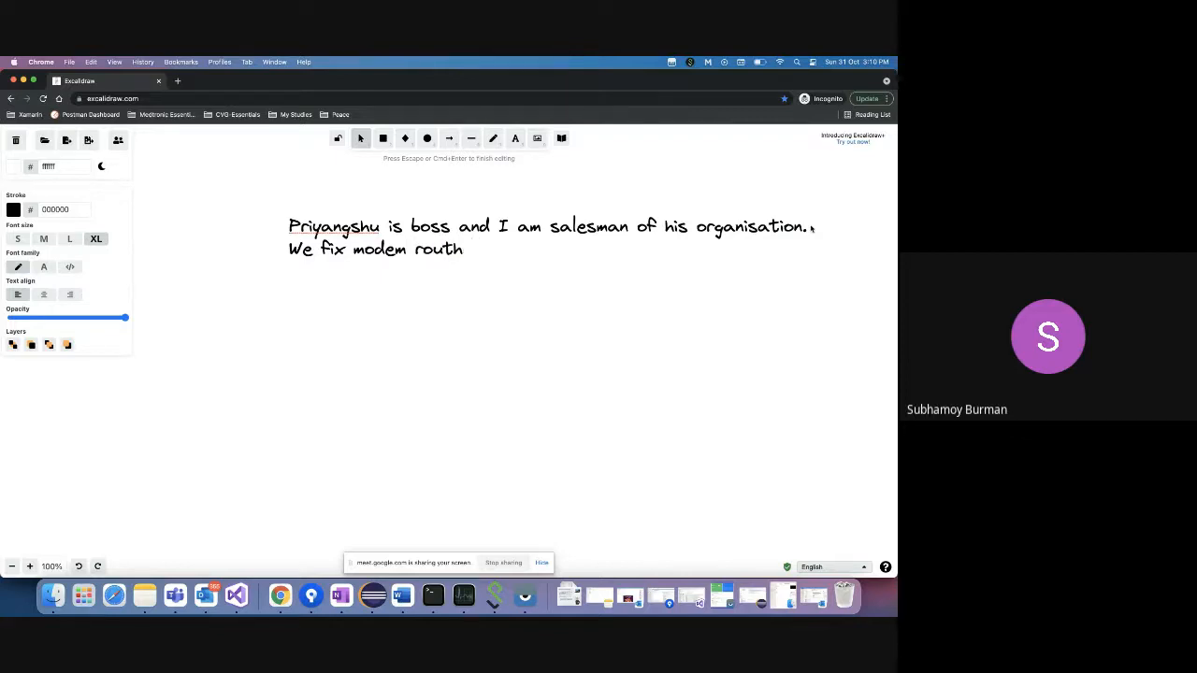
pyautogui.write('er in differ')
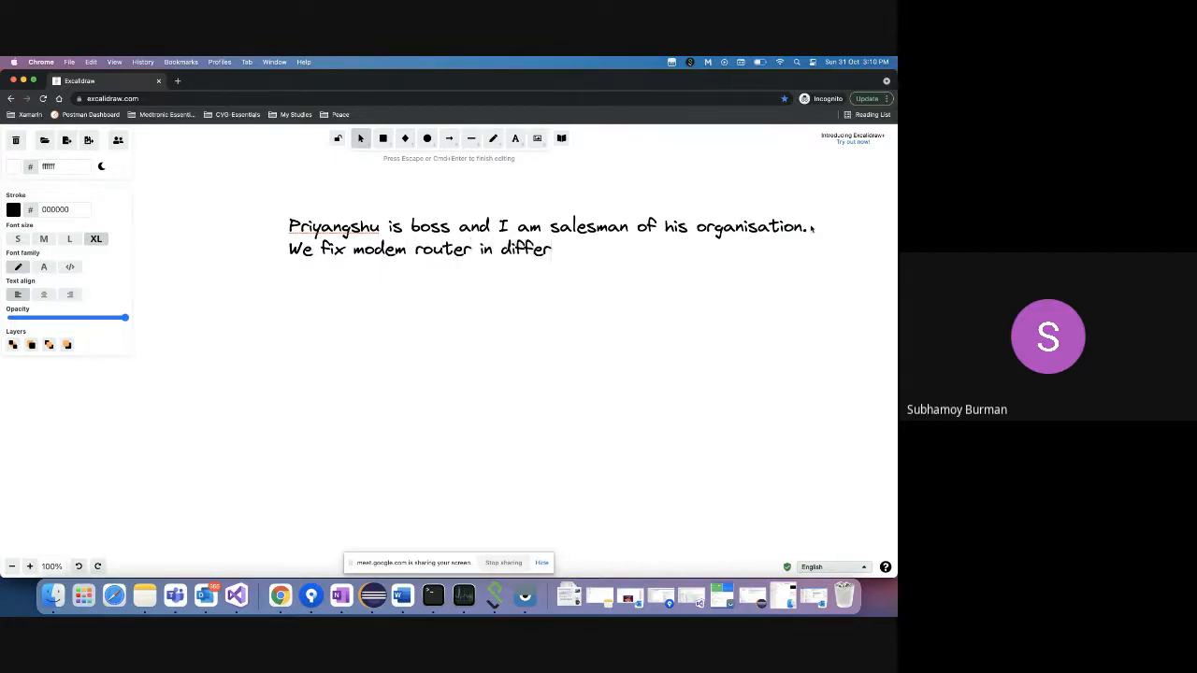
pyautogui.write('ent cities of U')
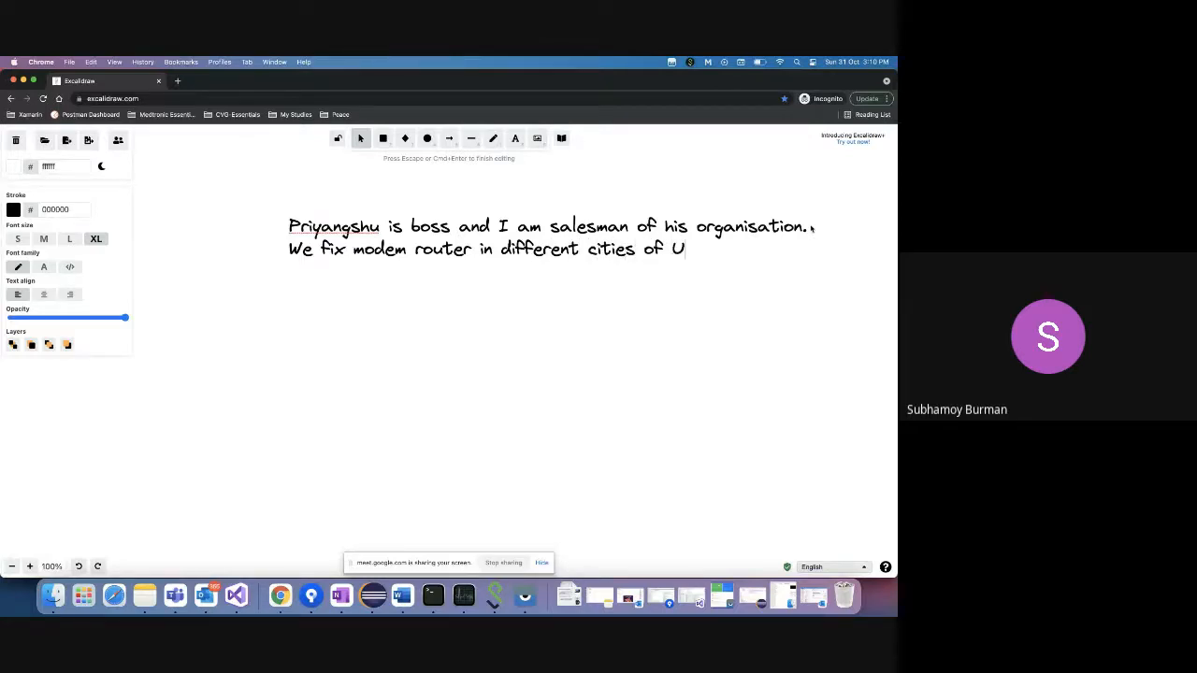
pyautogui.write('nites States')
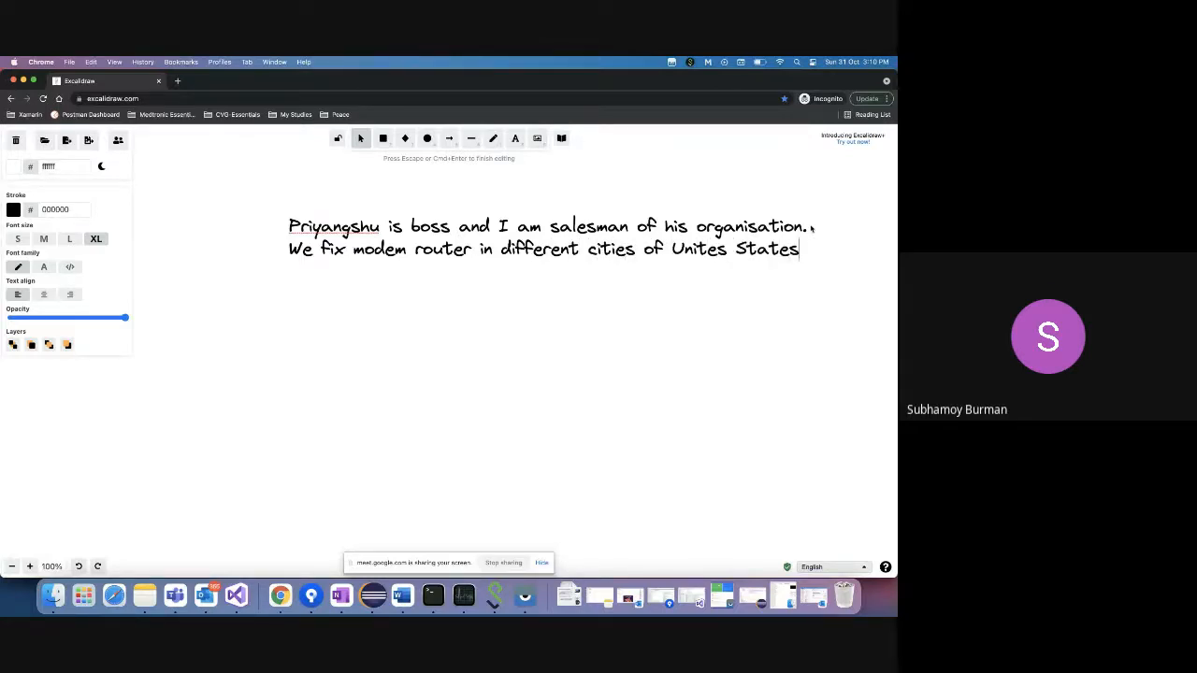
pyautogui.write('.')
# - Add a paragraph saying the boss needs data and metrices for business decisions
pyautogui.press('Return')
pyautogui.press('Return')
pyautogui.write('Priyans')
pyautogui.press('BackSpace')
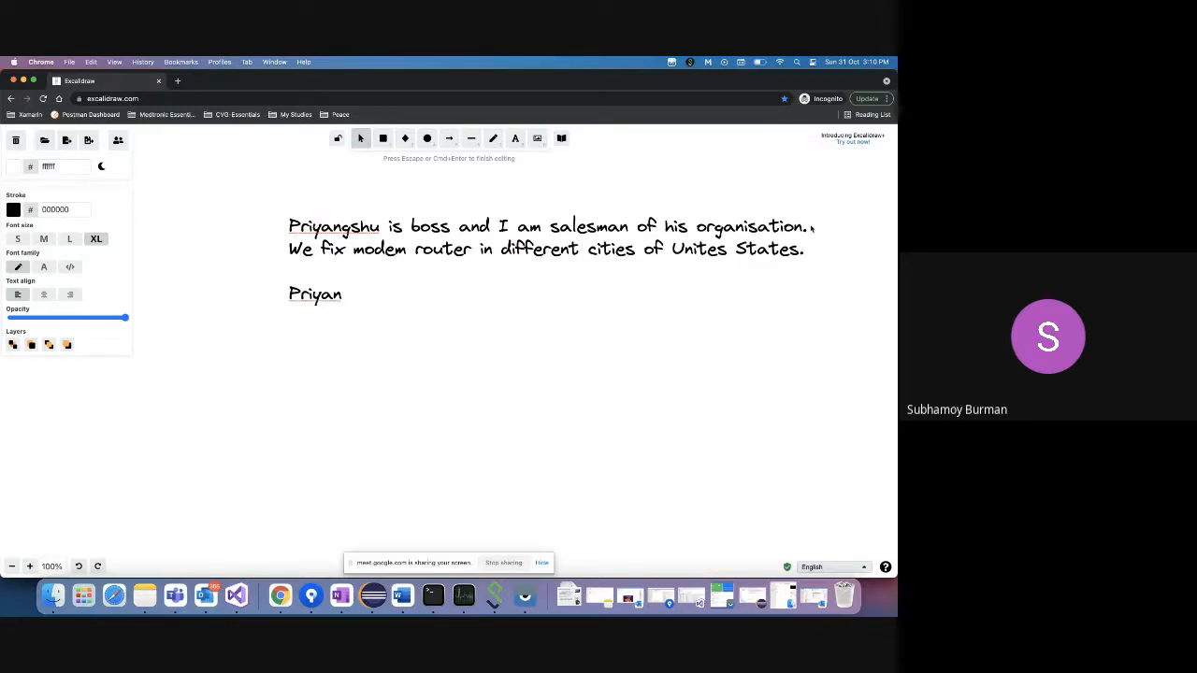
pyautogui.write('hshu needs ')
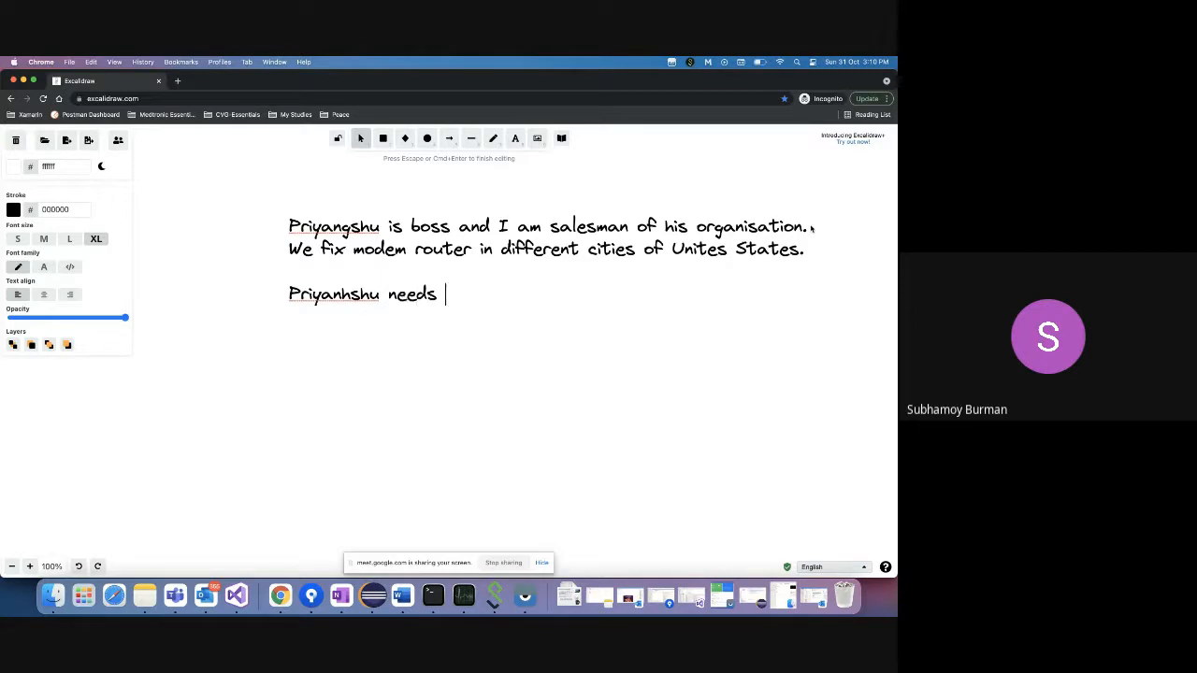
pyautogui.write('some data and me')
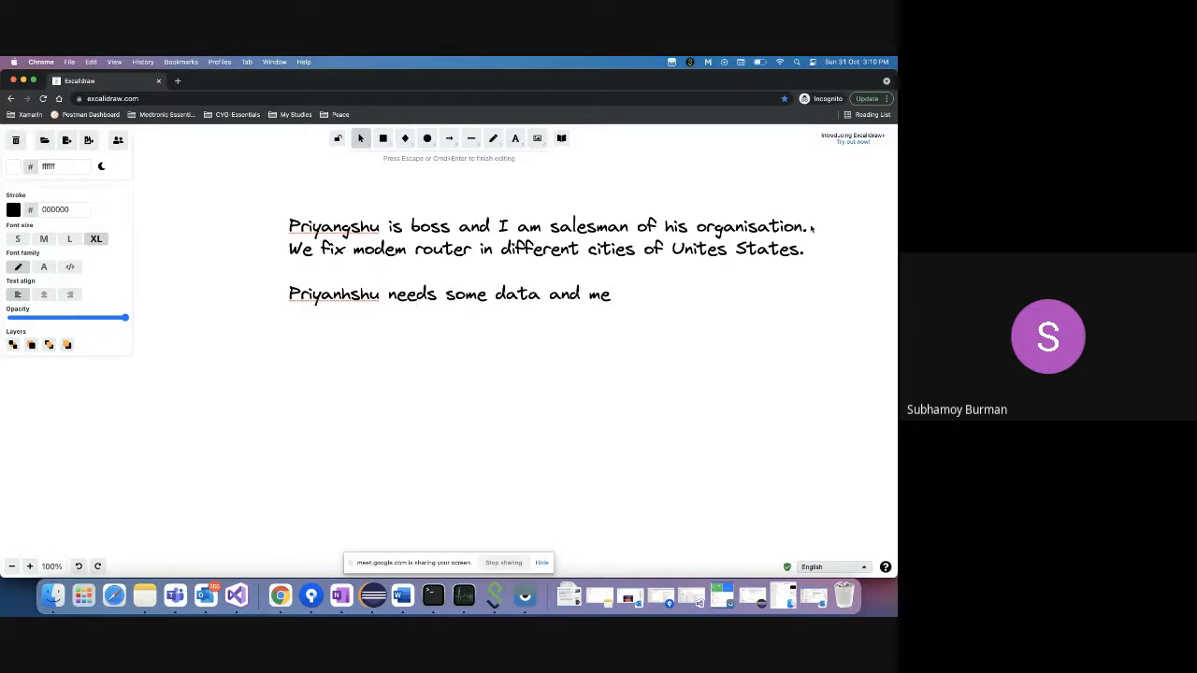
pyautogui.write('trice')
pyautogui.press('BackSpace')
pyautogui.press('BackSpace')
pyautogui.write('ces to ')
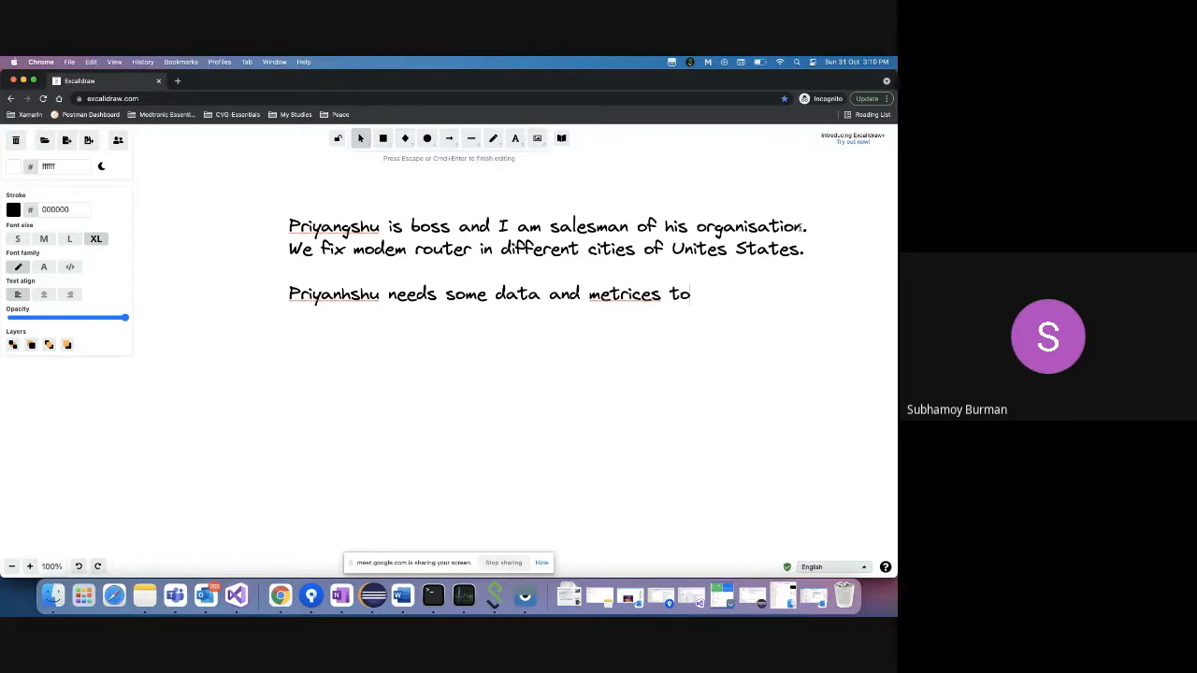
pyautogui.write('get into som')
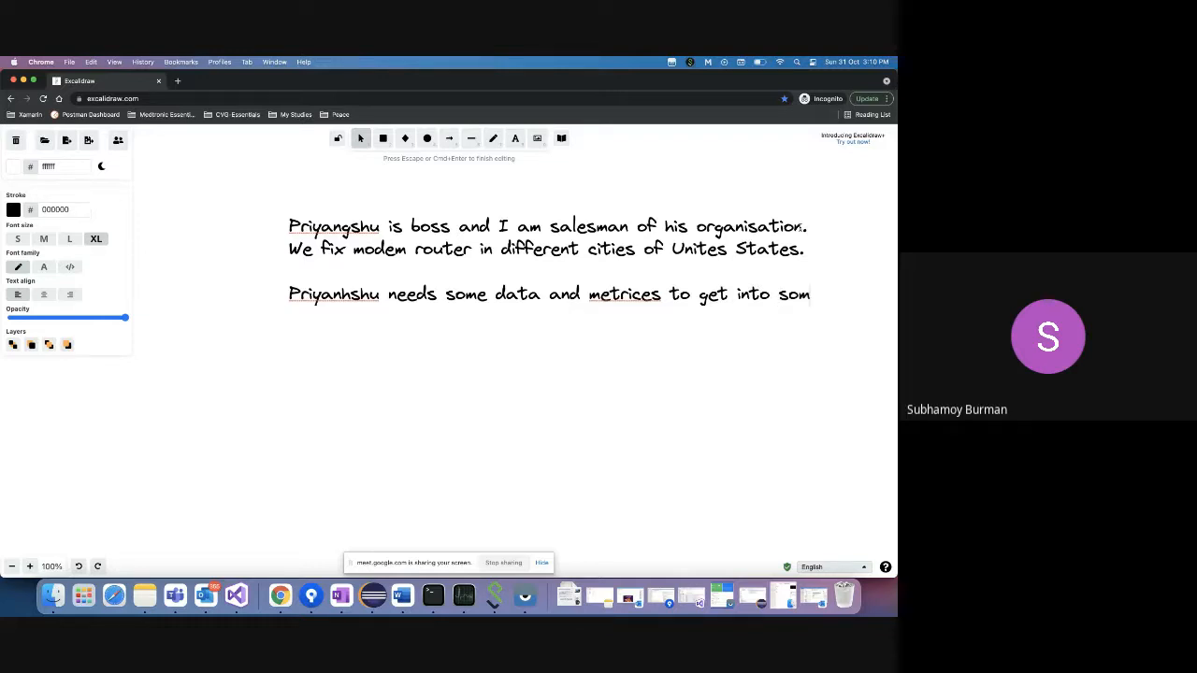
pyautogui.write('e business decisions.')
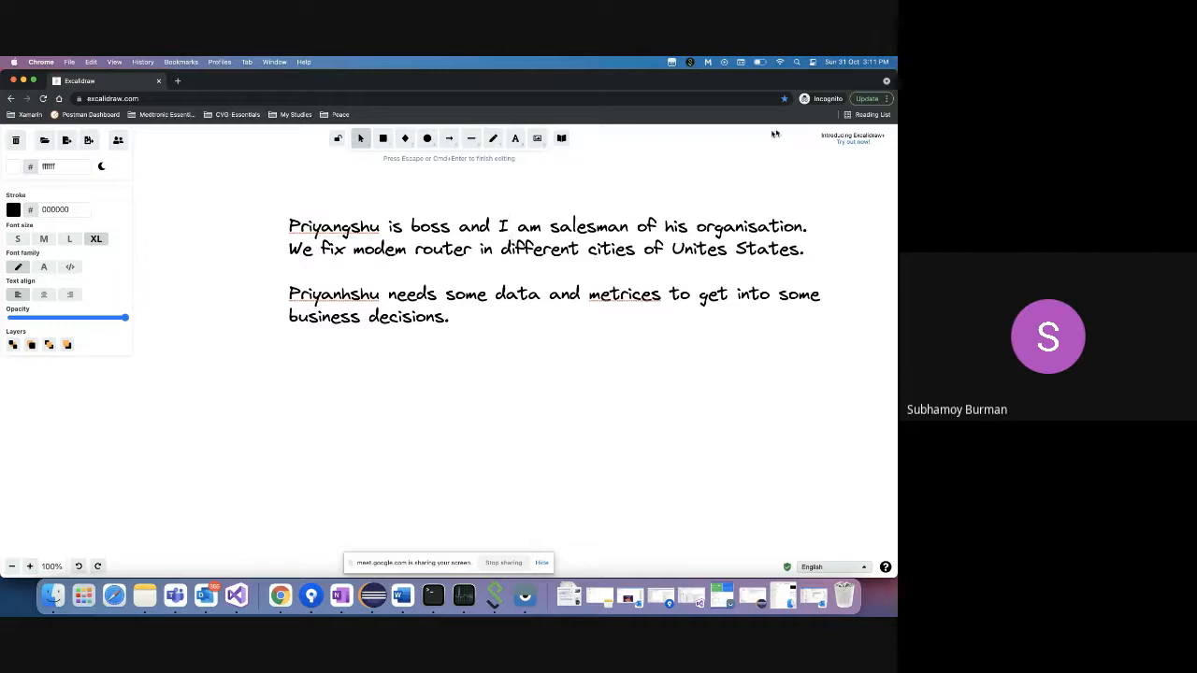
pyautogui.press('super+Tab')
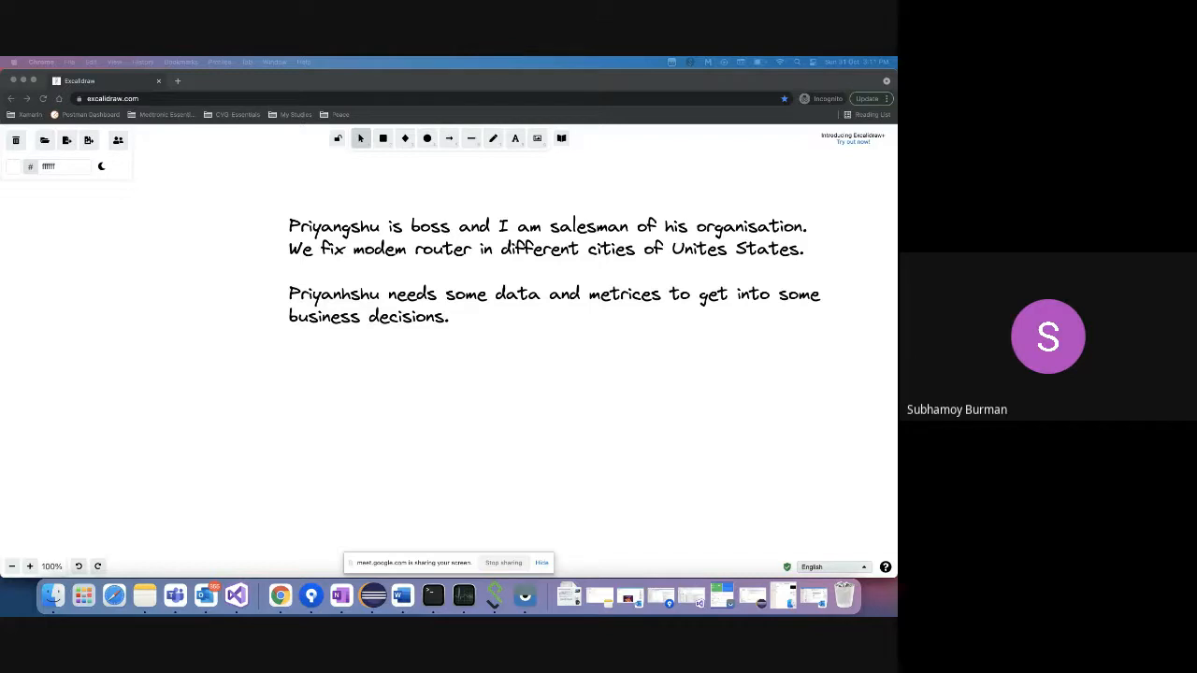
# - Close the Excalidraw tab and open the copied spreadsheet link in a new tab
pyautogui.rightClick(281, 597)
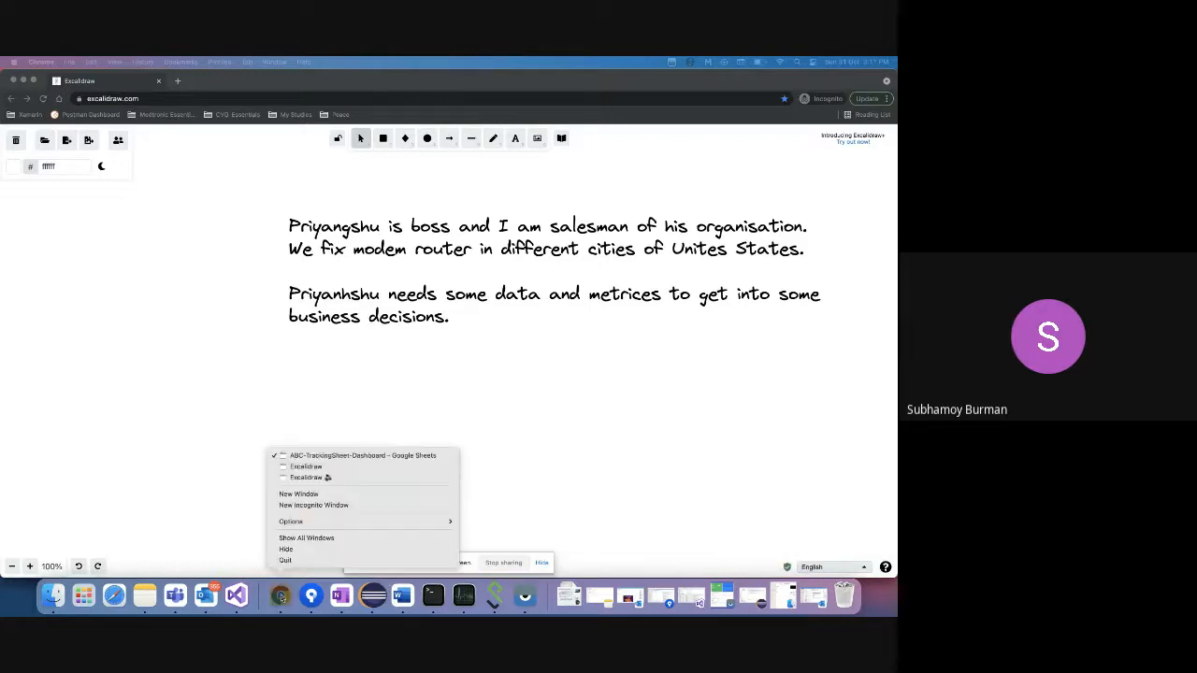
pyautogui.click(309, 478)
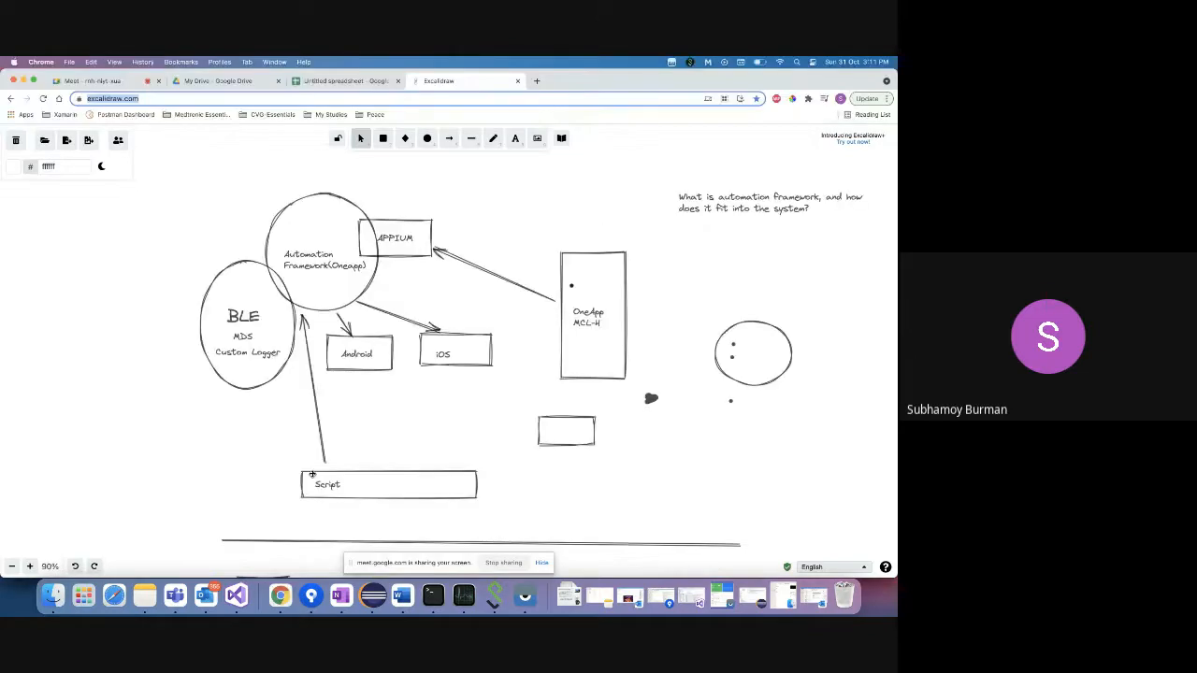
pyautogui.click(517, 80)
pyautogui.click(417, 82)
pyautogui.click(390, 99)
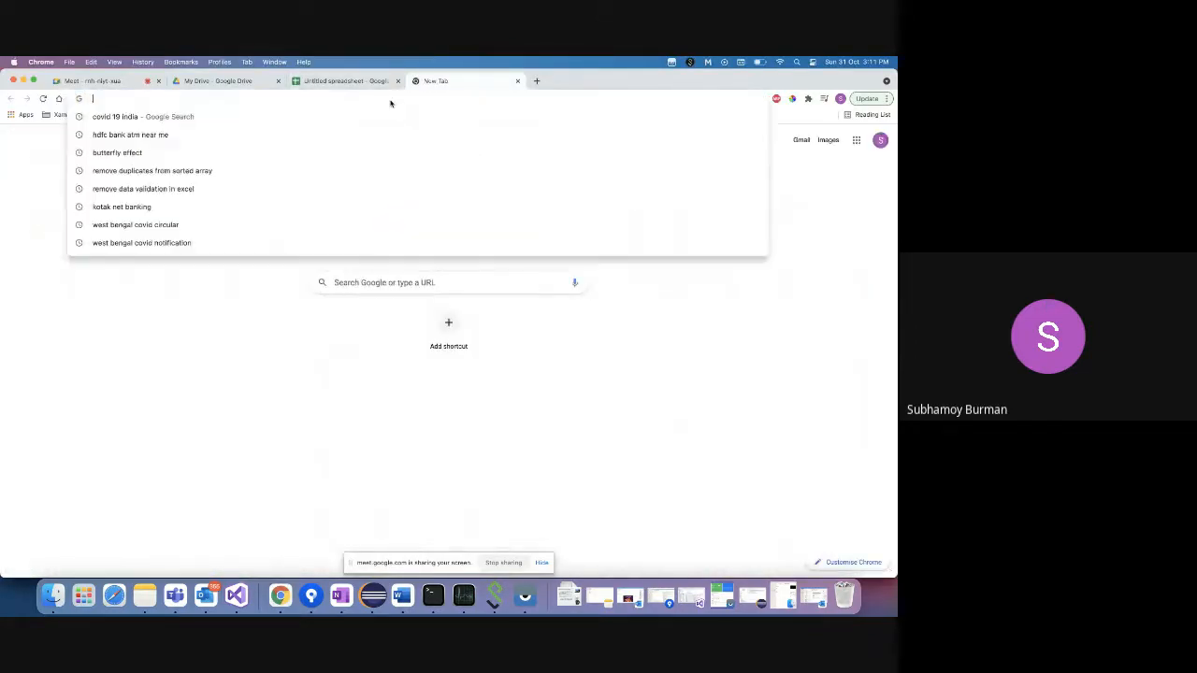
pyautogui.hotkey('ctrl', 'v')
pyautogui.press('Return')
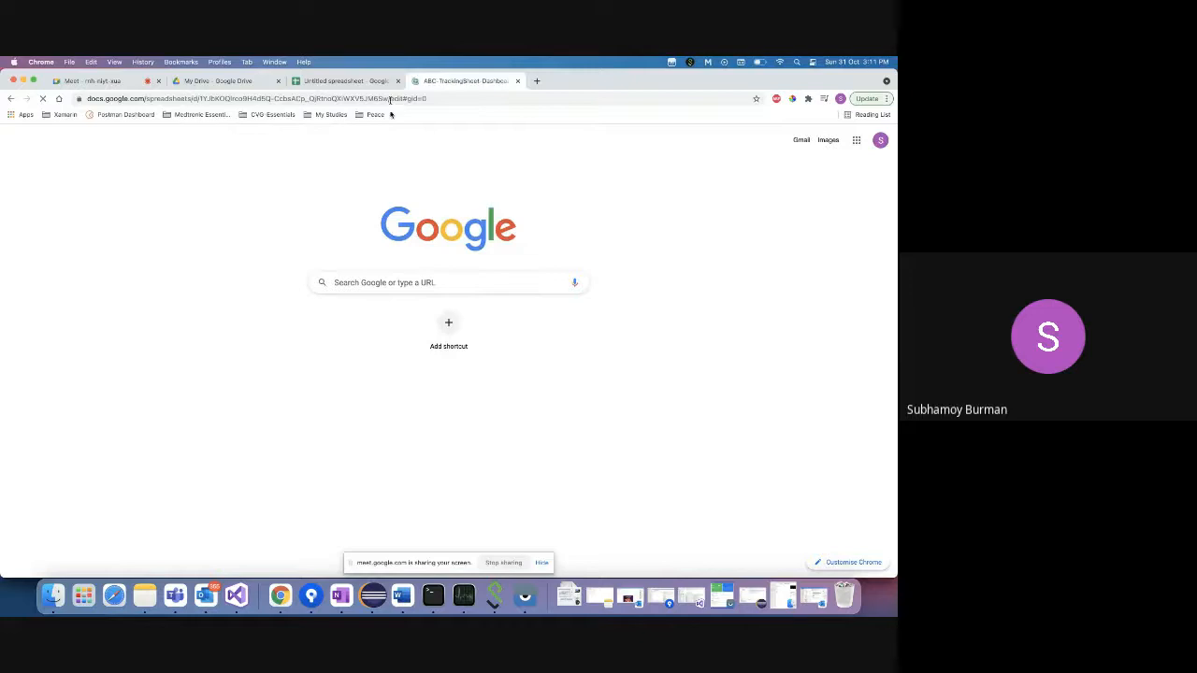
# - Send the spreadsheet link in the Meet chat, then select cell B2 in the spreadsheet
pyautogui.click(119, 83)
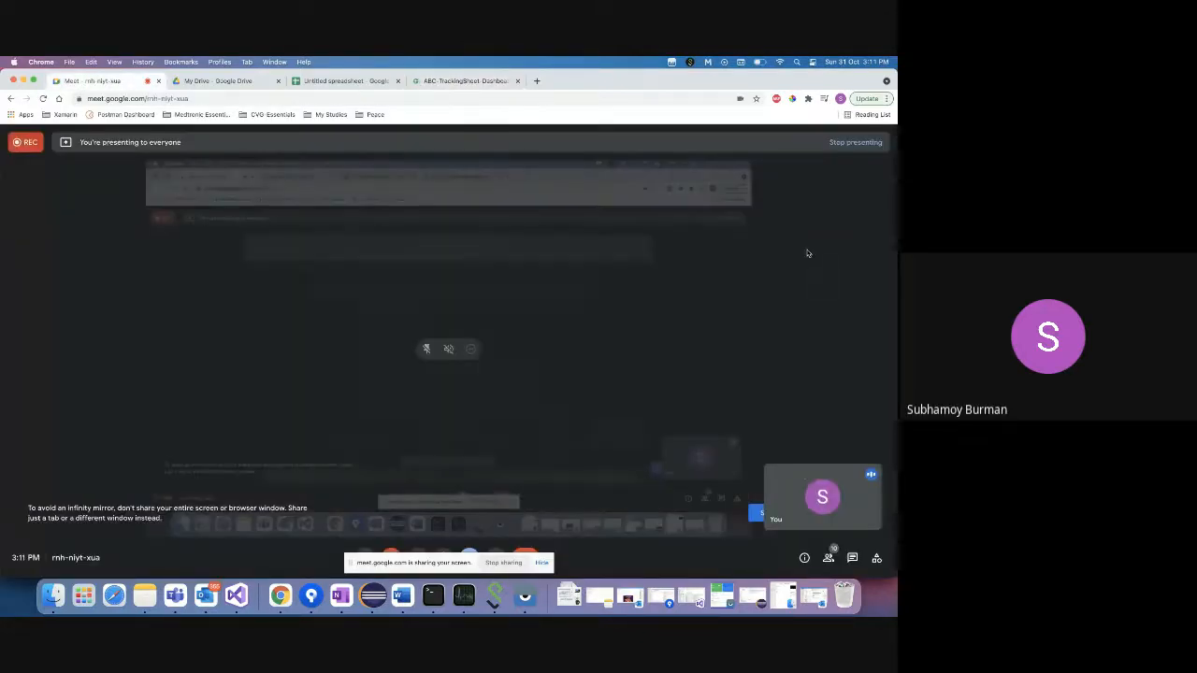
pyautogui.click(852, 559)
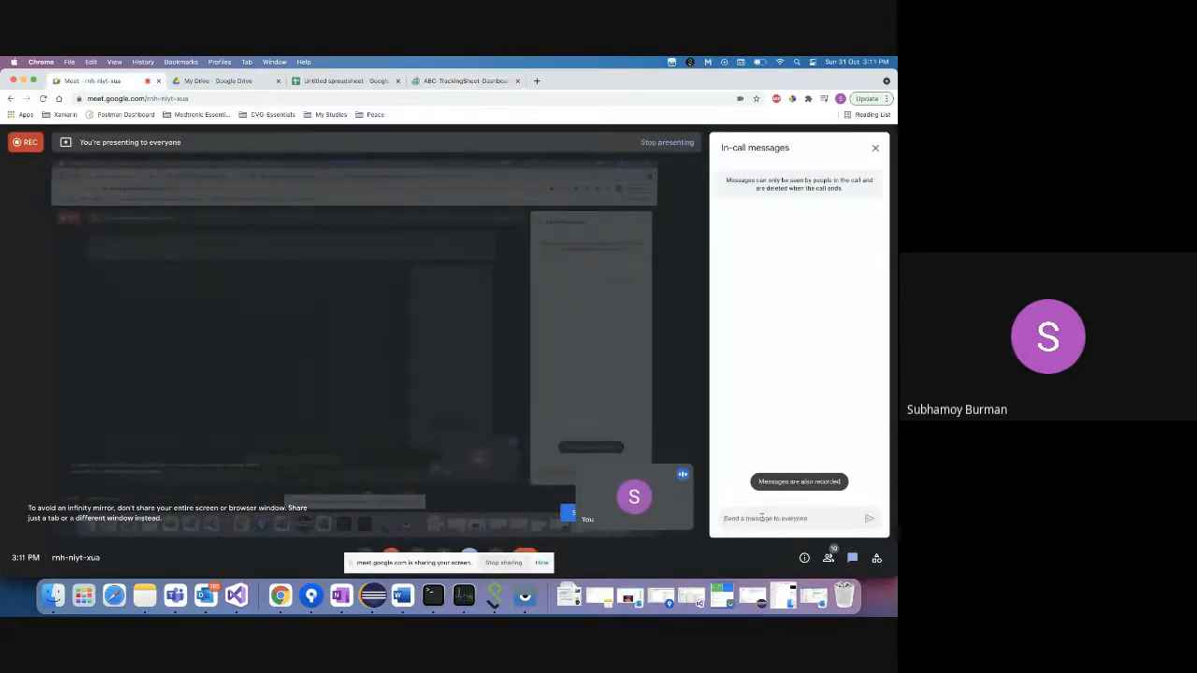
pyautogui.click(759, 517)
pyautogui.hotkey('ctrl', 'v')
pyautogui.press('Return')
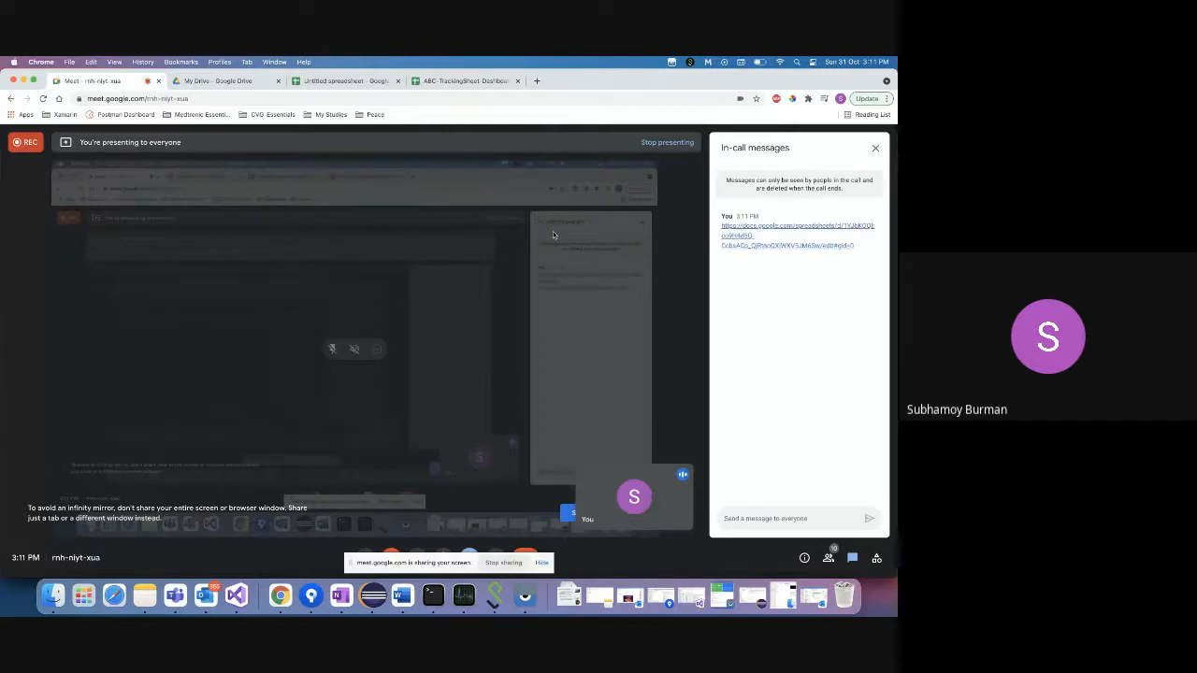
pyautogui.click(437, 82)
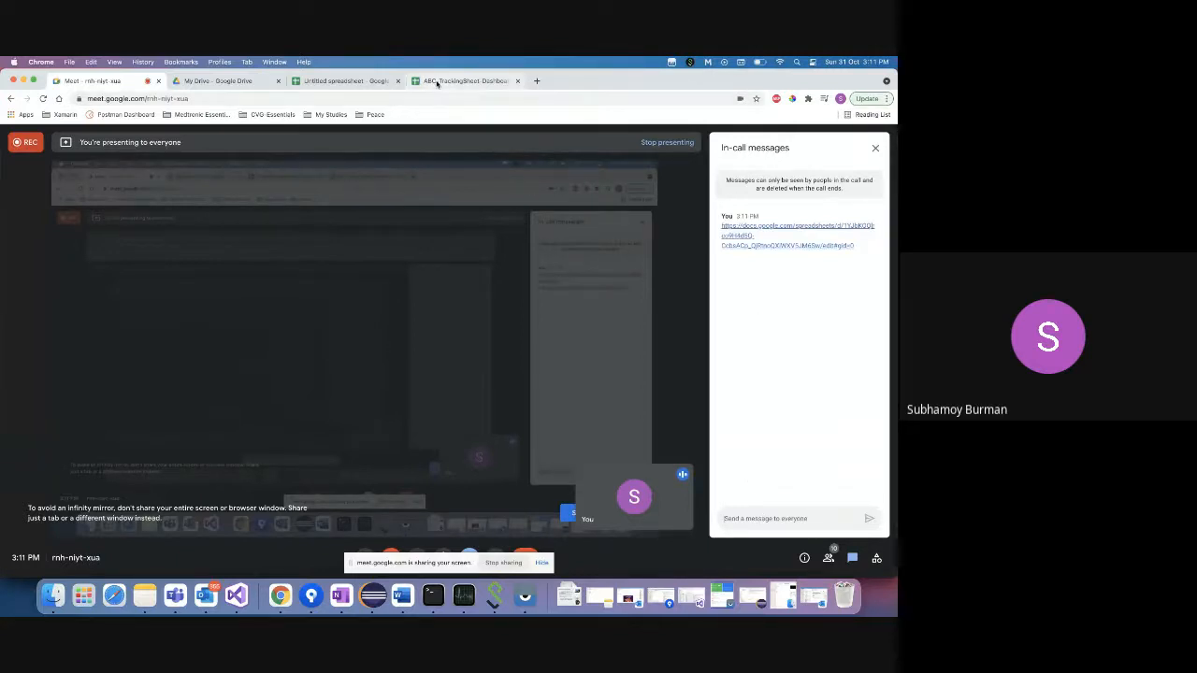
pyautogui.click(43, 220)
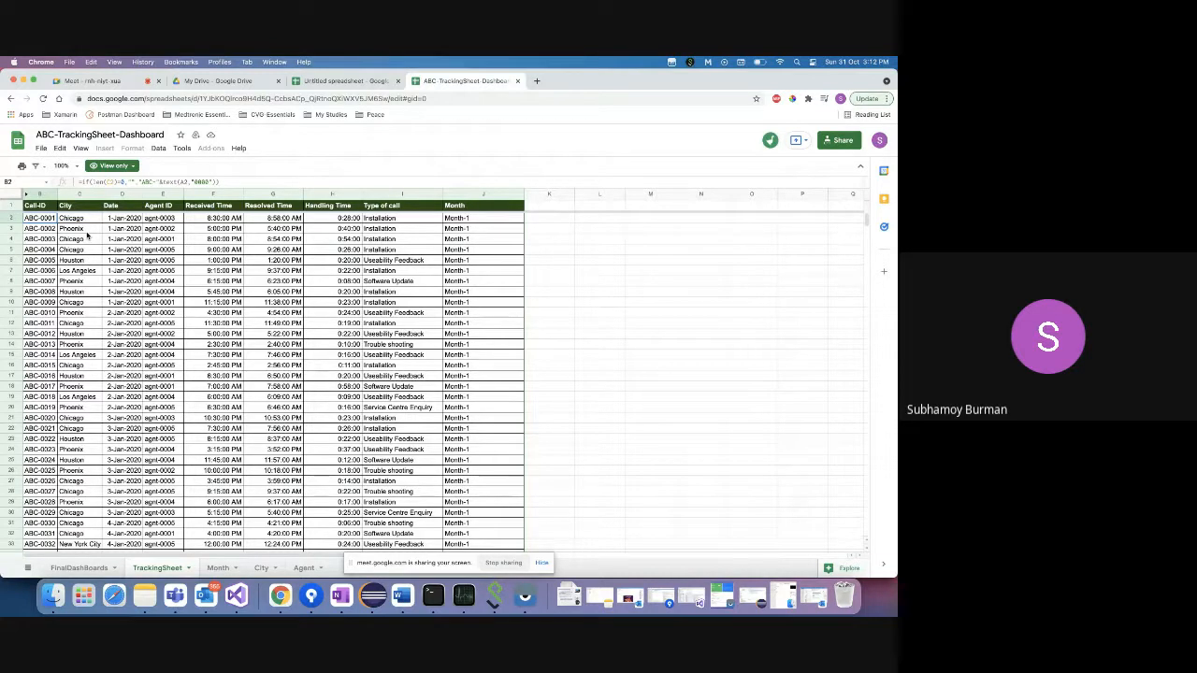
pyautogui.click(162, 218)
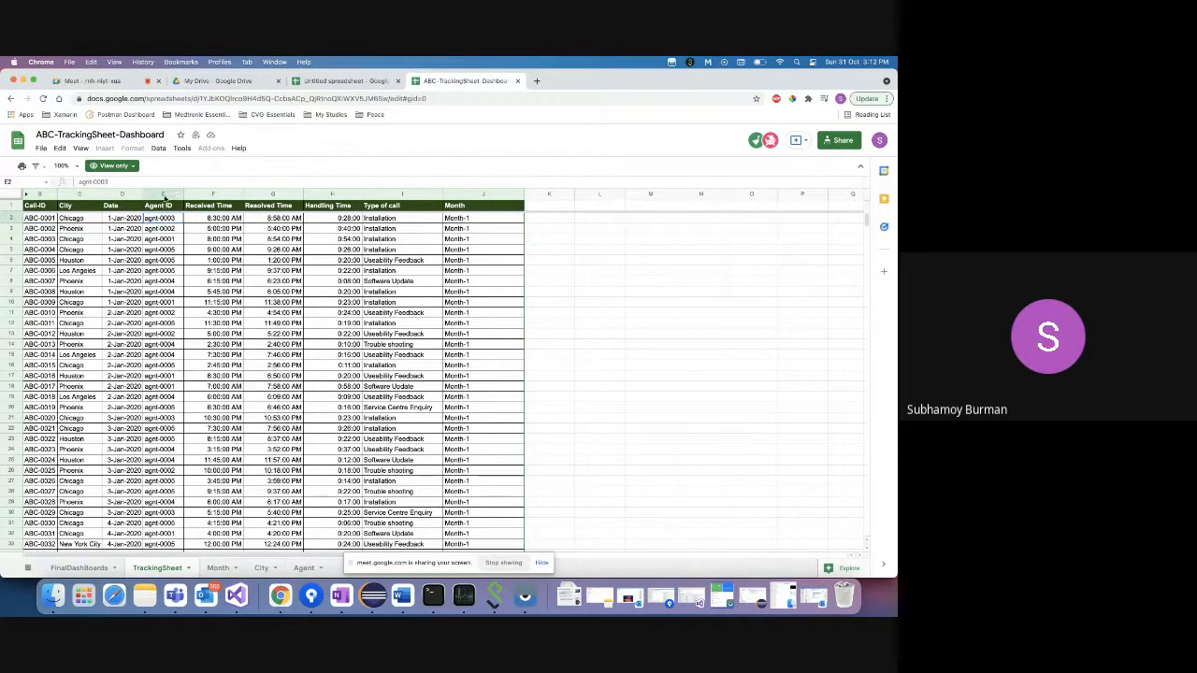
pyautogui.click(162, 194)
pyautogui.click(161, 219)
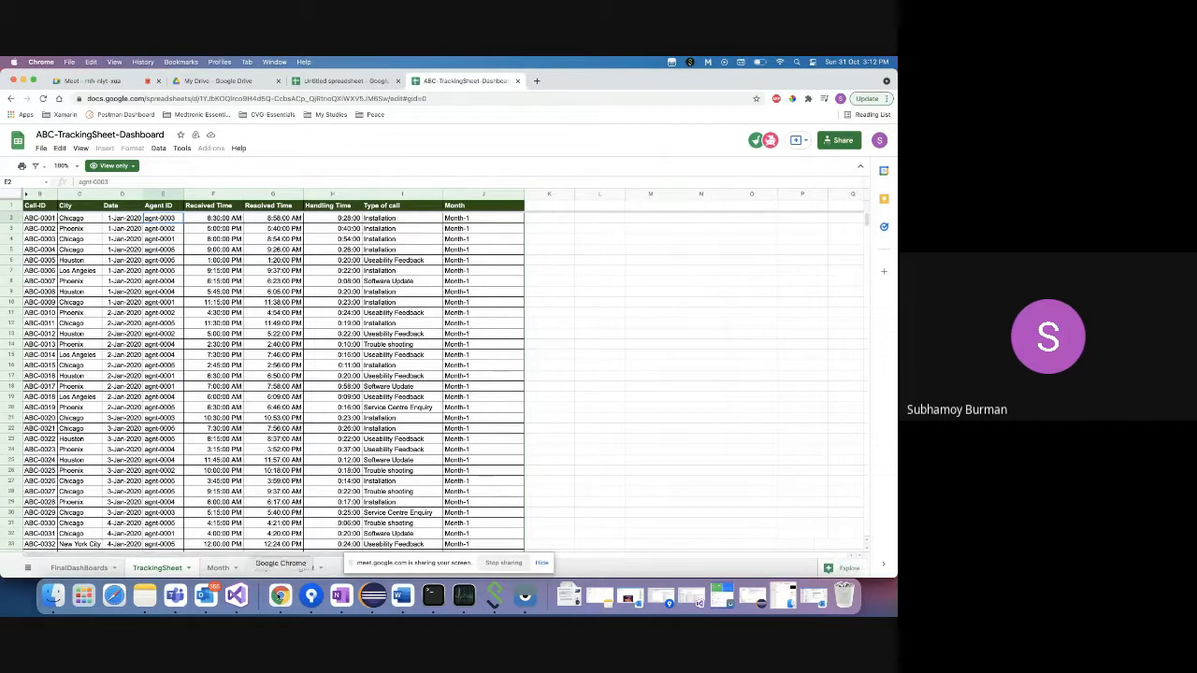
pyautogui.rightClick(281, 596)
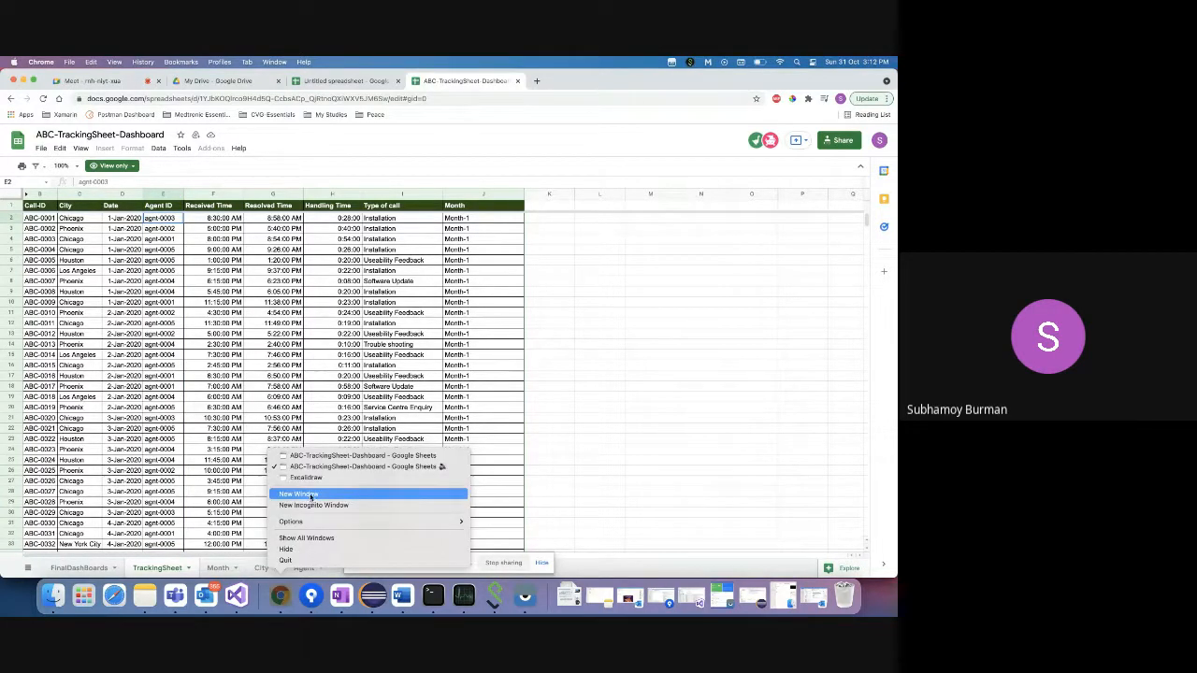
pyautogui.click(314, 479)
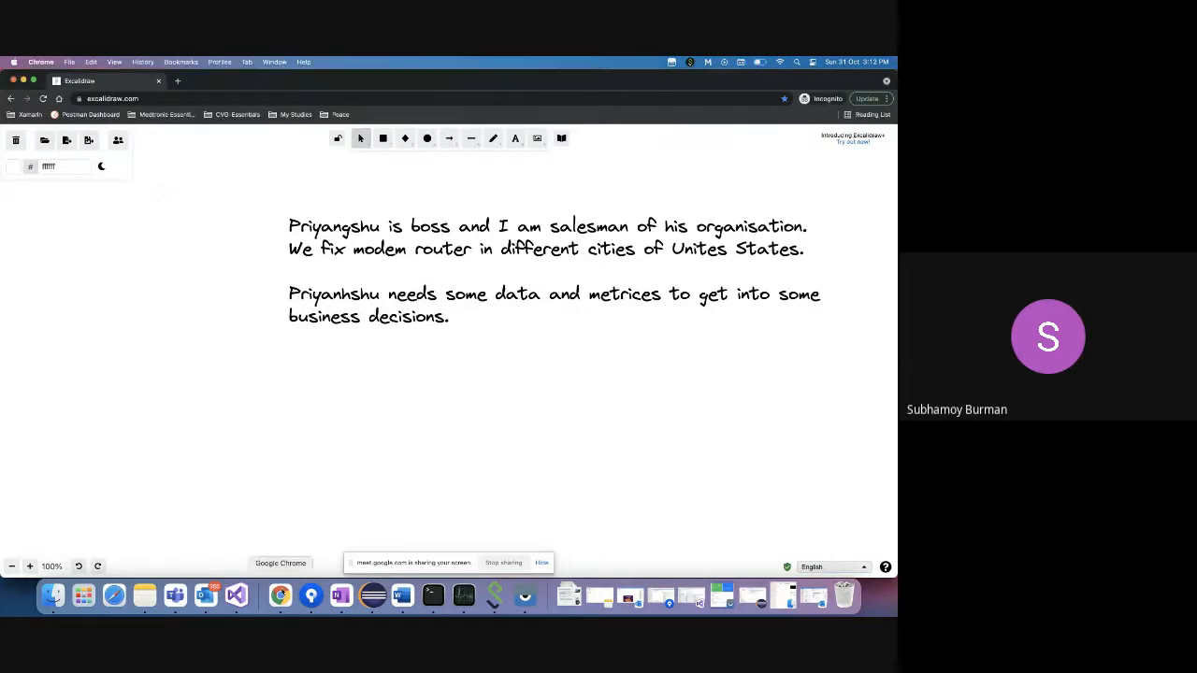
pyautogui.rightClick(280, 596)
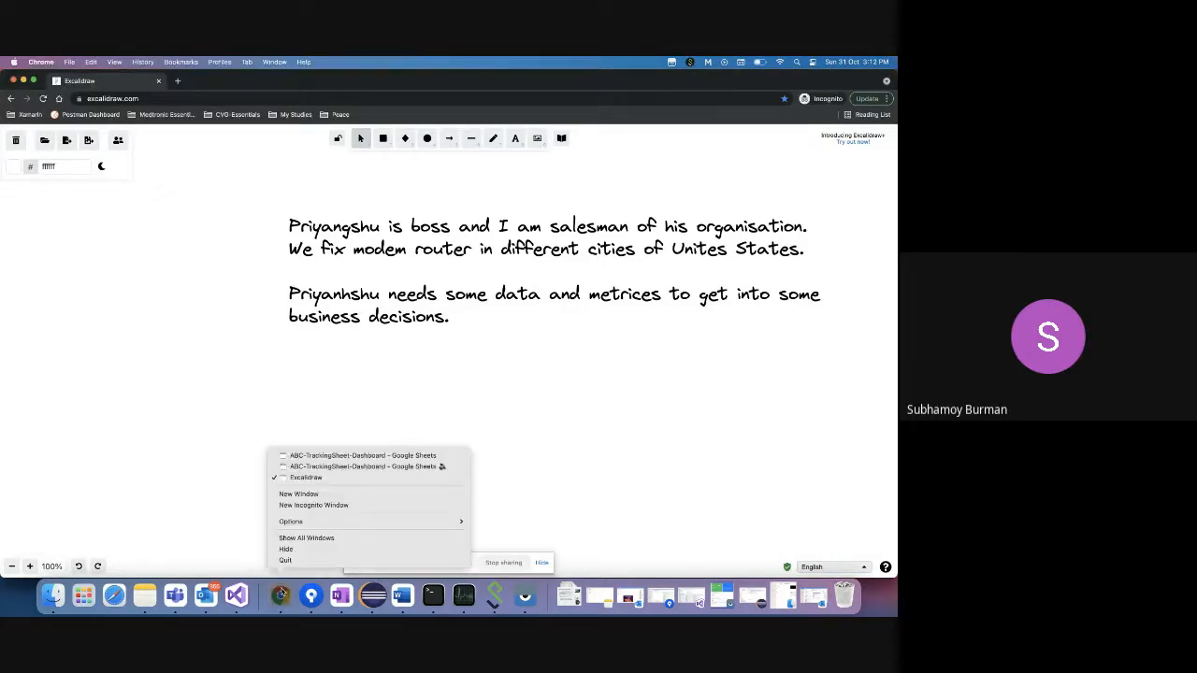
pyautogui.click(319, 468)
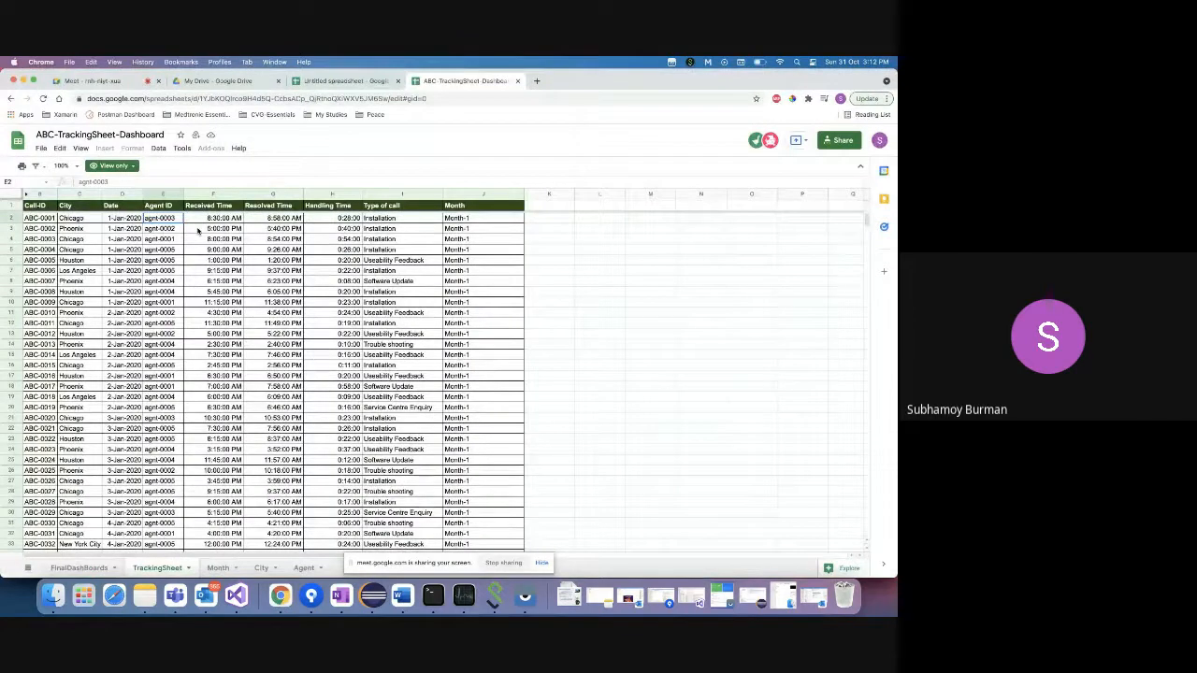
pyautogui.click(407, 220)
pyautogui.click(403, 261)
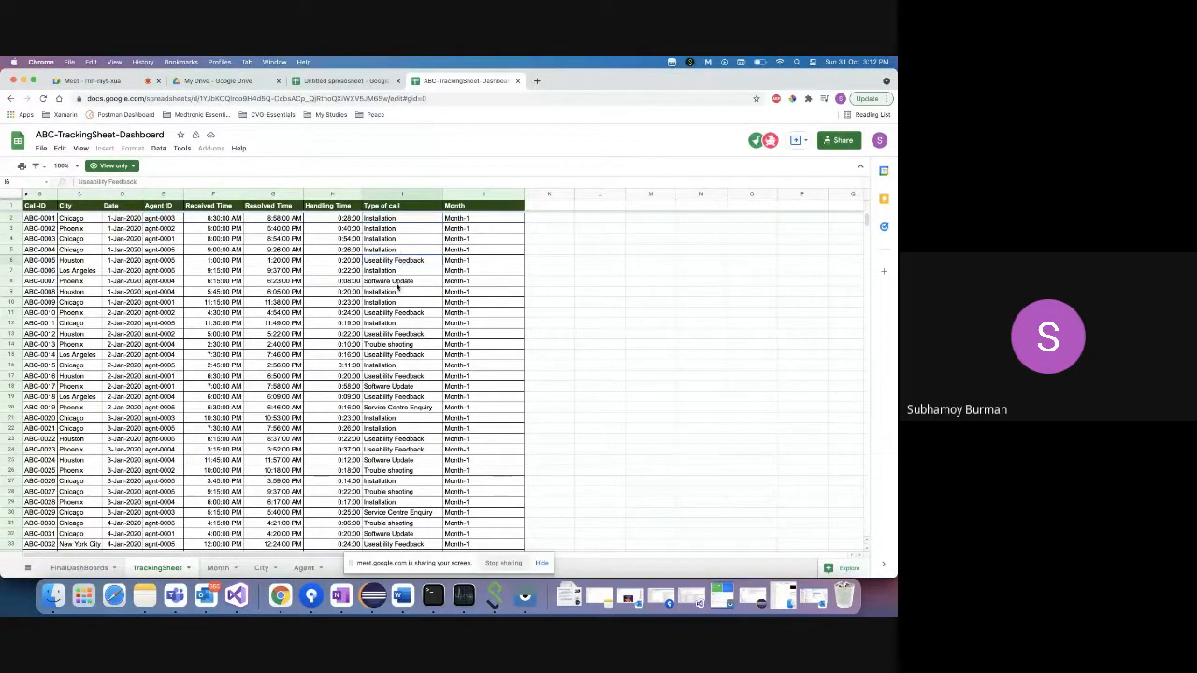
pyautogui.click(396, 314)
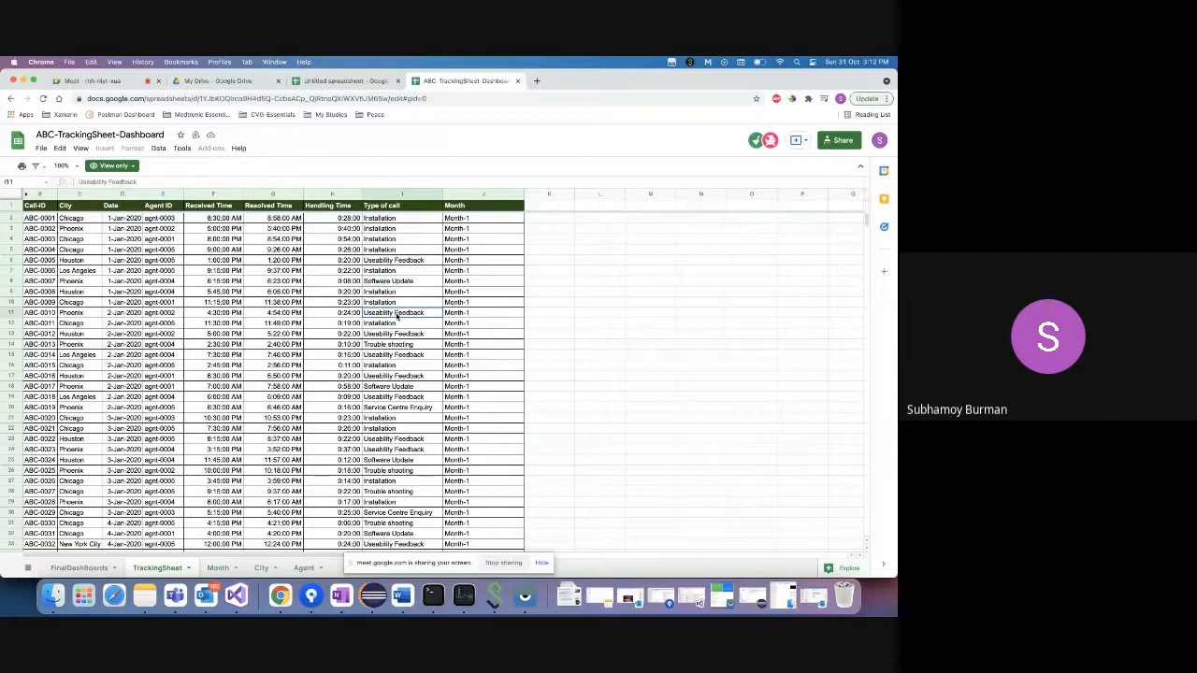
pyautogui.click(385, 194)
pyautogui.click(397, 221)
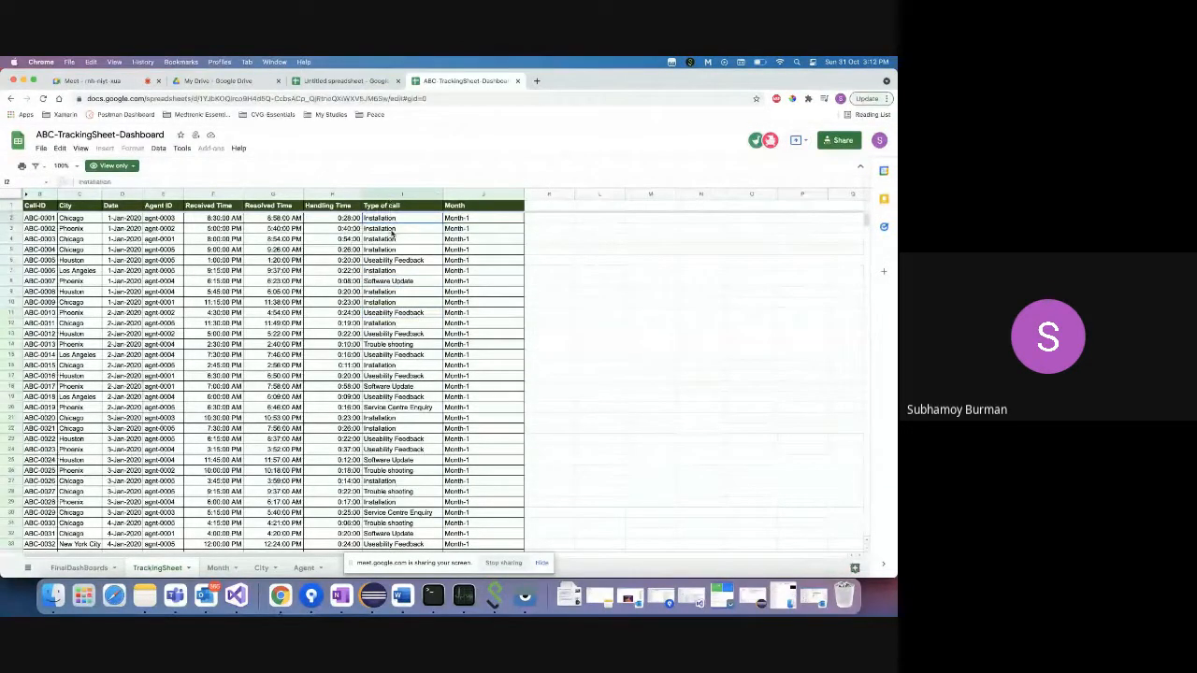
pyautogui.click(390, 230)
pyautogui.click(385, 220)
pyautogui.click(397, 261)
pyautogui.click(392, 283)
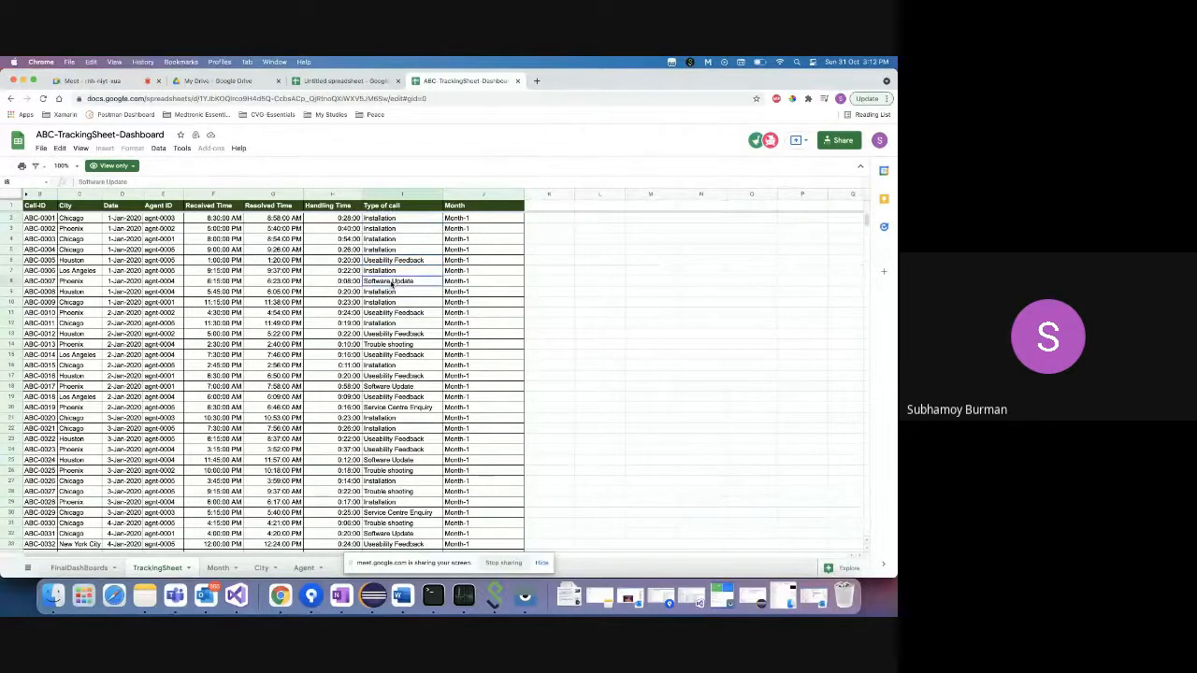
pyautogui.click(397, 314)
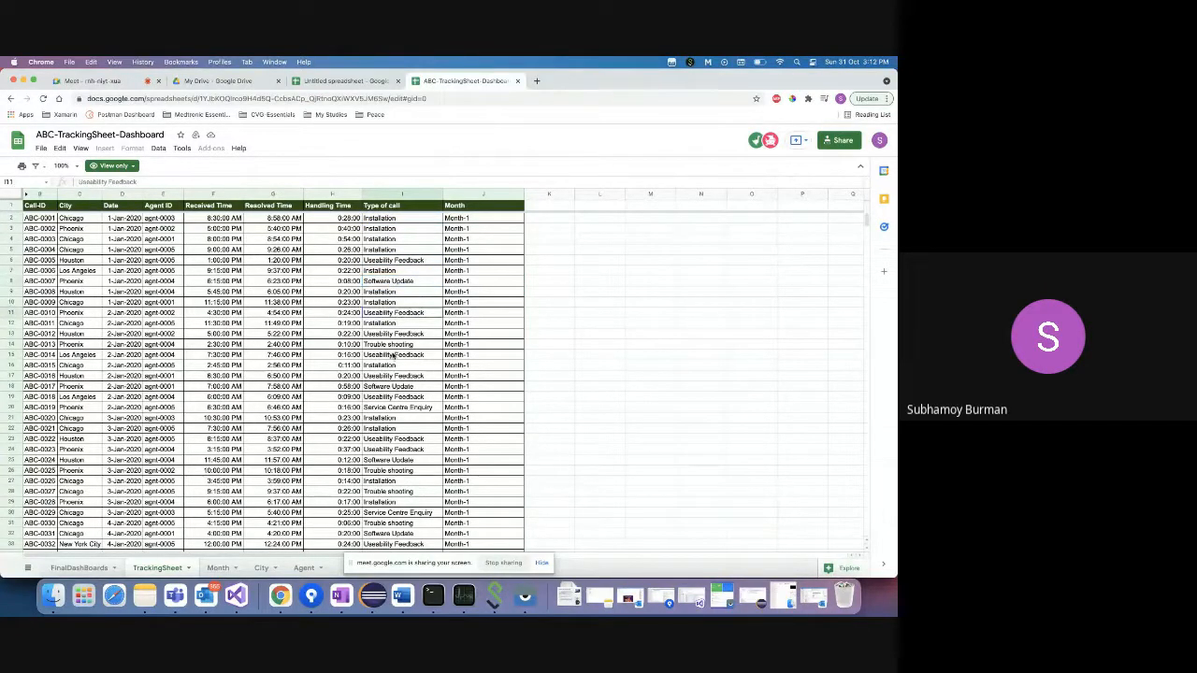
pyautogui.click(393, 356)
pyautogui.click(392, 386)
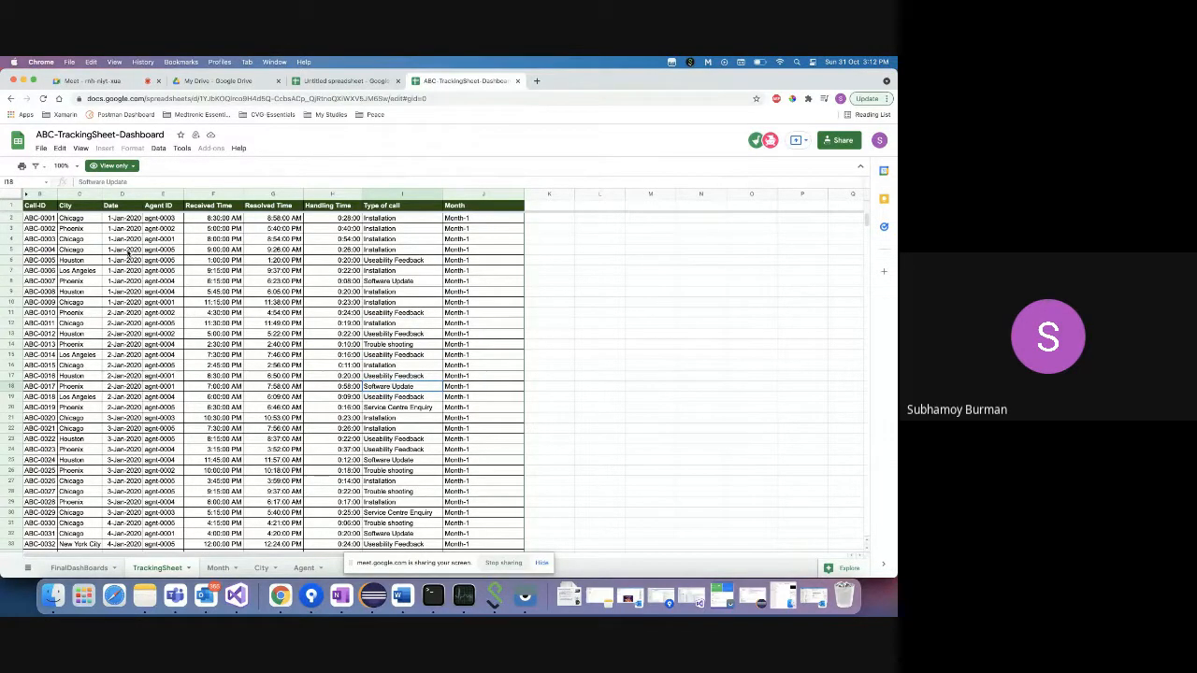
pyautogui.click(124, 219)
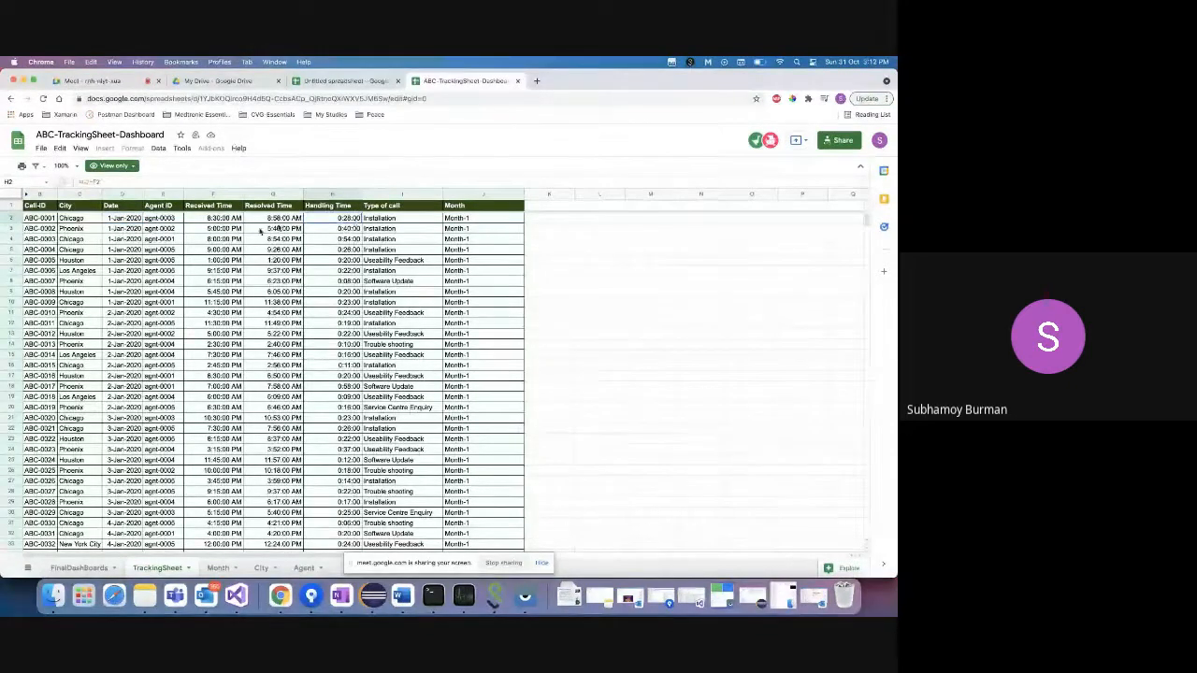
pyautogui.click(232, 221)
pyautogui.click(268, 220)
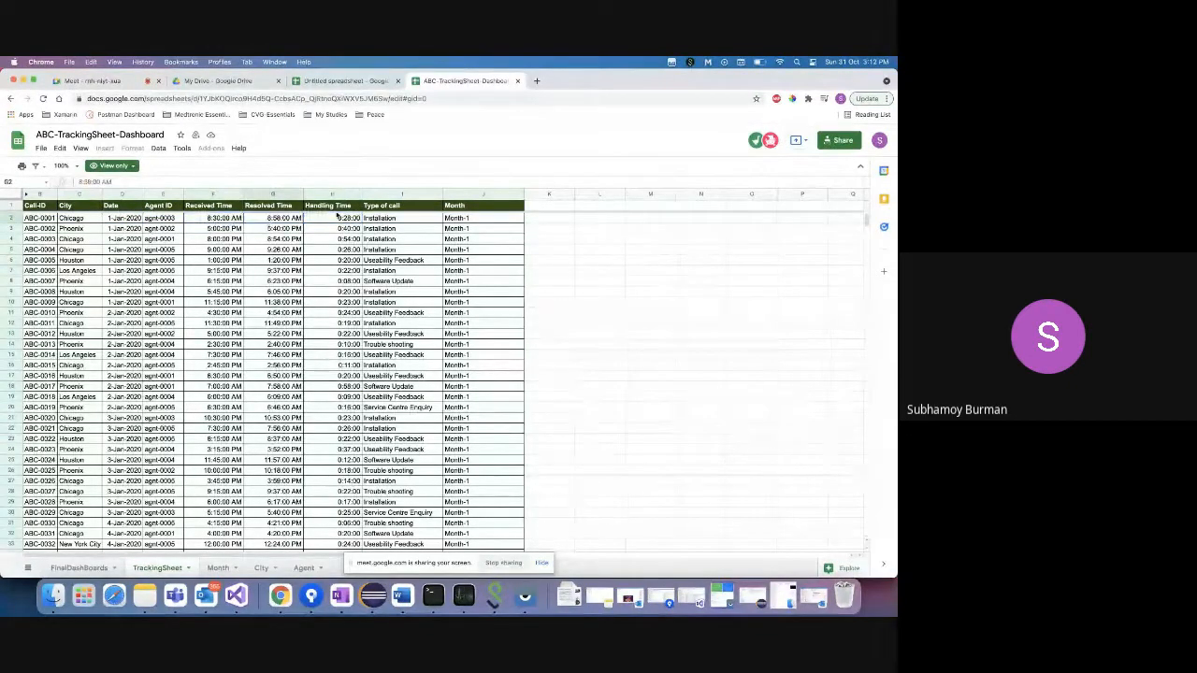
pyautogui.click(339, 217)
pyautogui.click(223, 219)
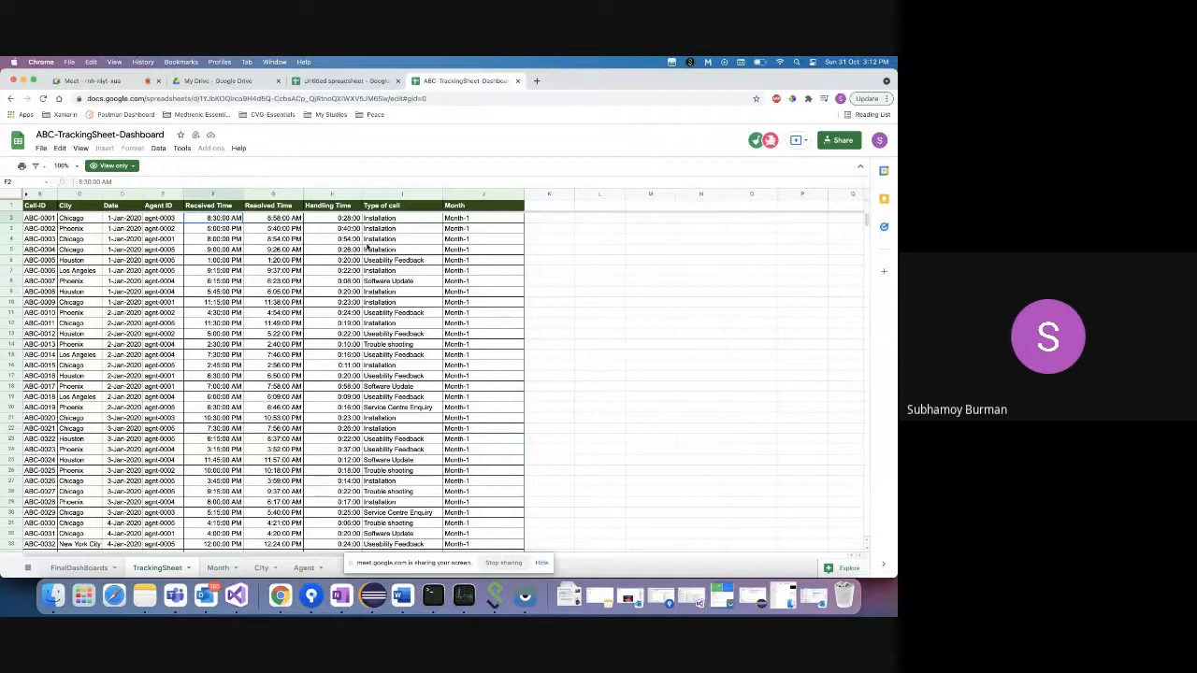
pyautogui.click(380, 220)
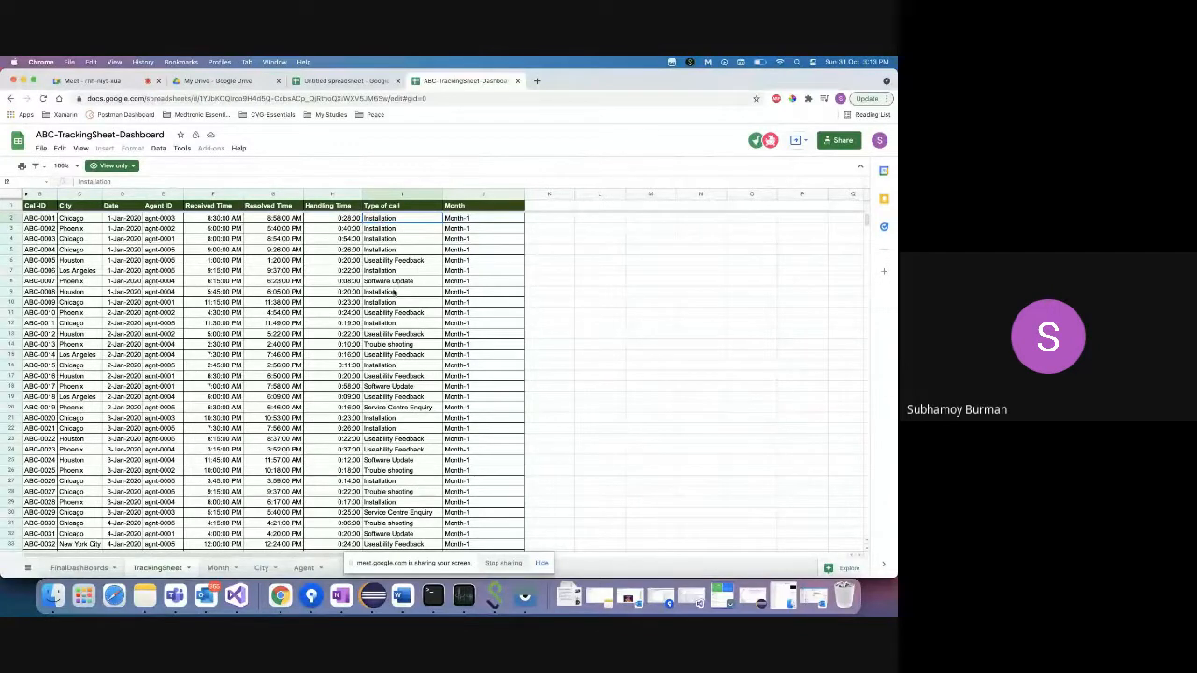
pyautogui.click(328, 220)
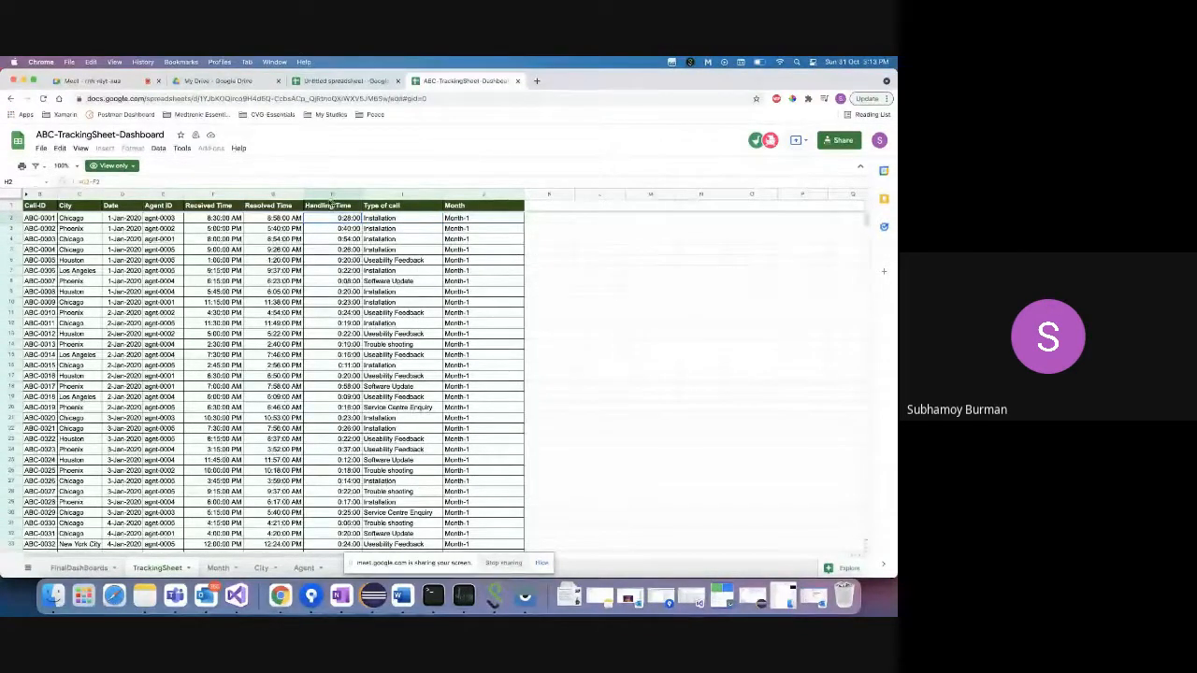
pyautogui.click(212, 217)
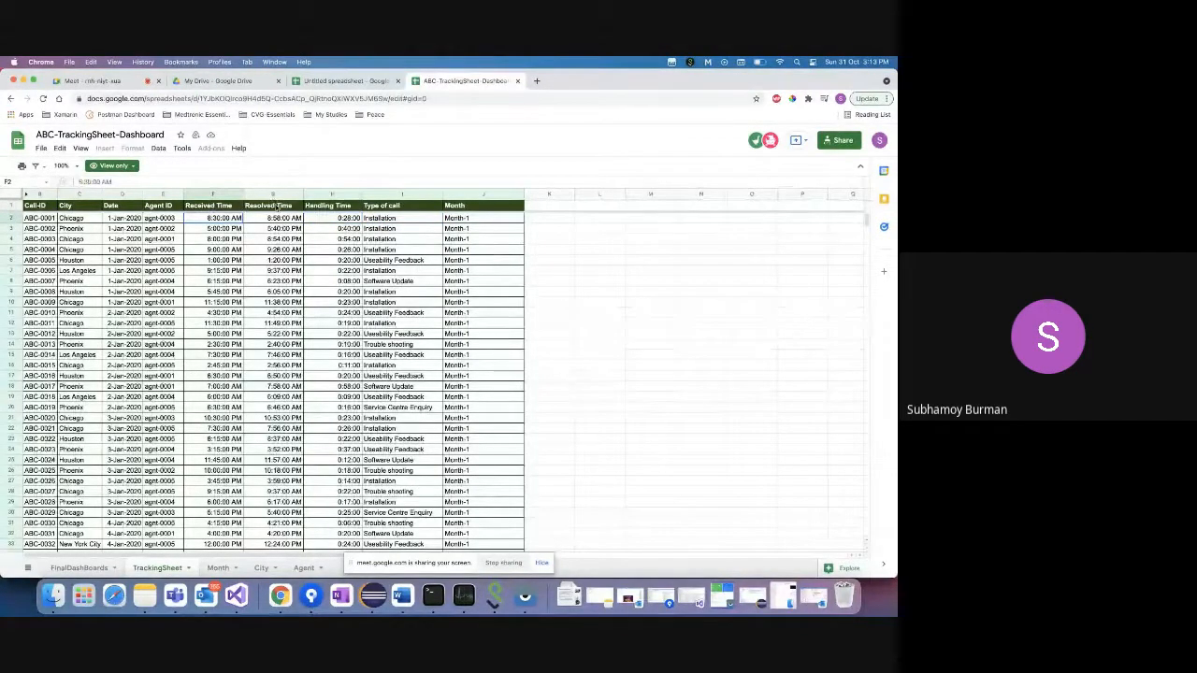
pyautogui.click(336, 220)
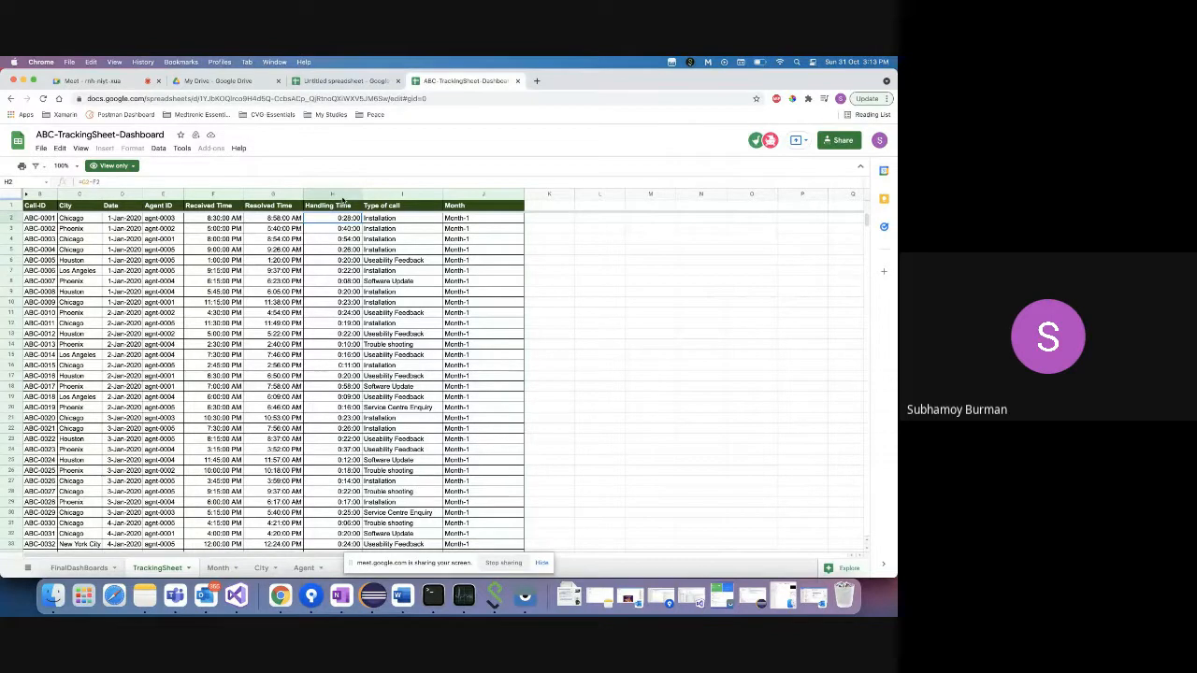
pyautogui.click(162, 230)
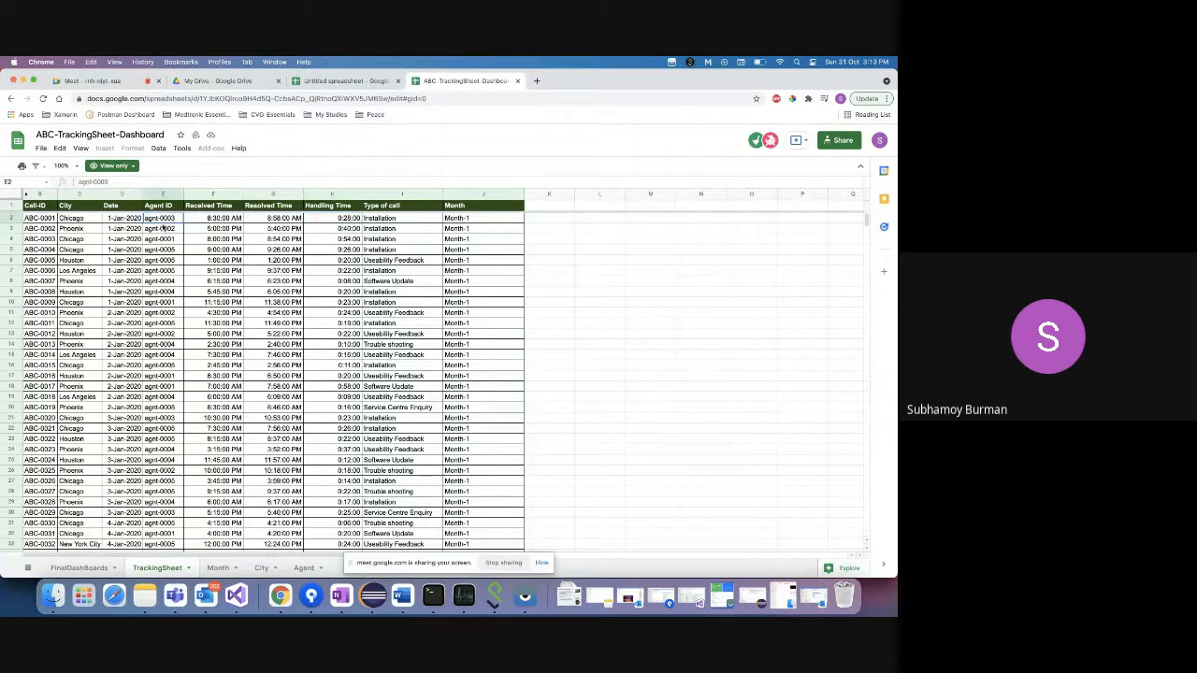
pyautogui.click(164, 220)
pyautogui.click(163, 193)
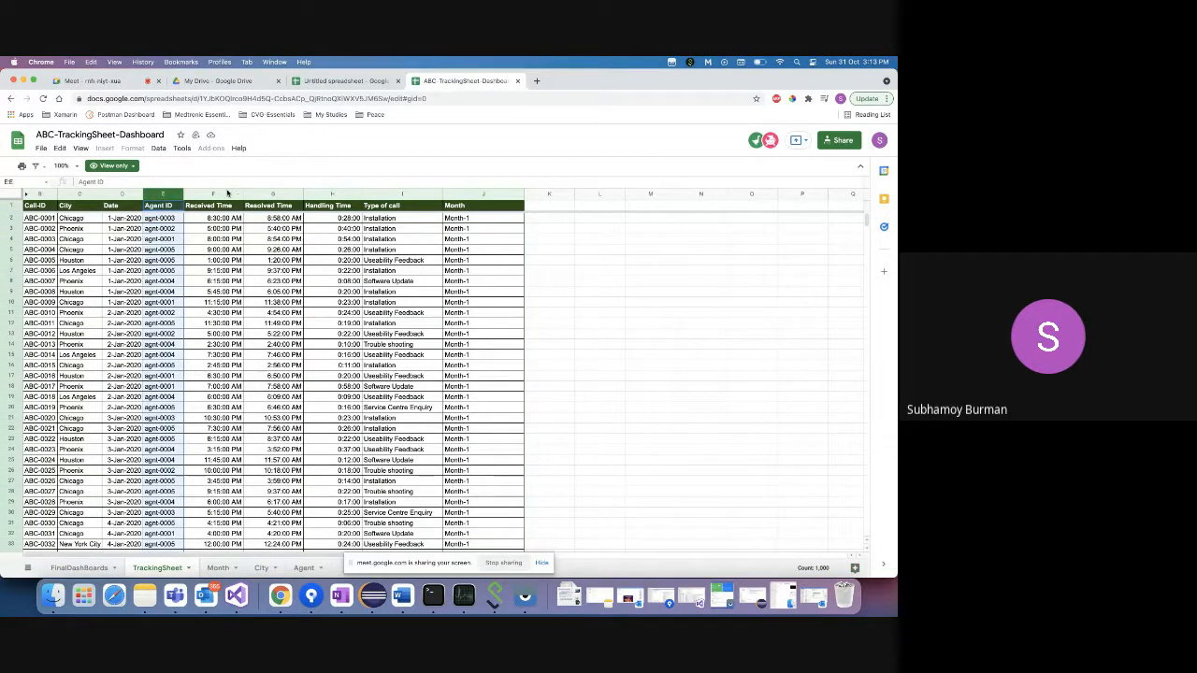
pyautogui.click(228, 194)
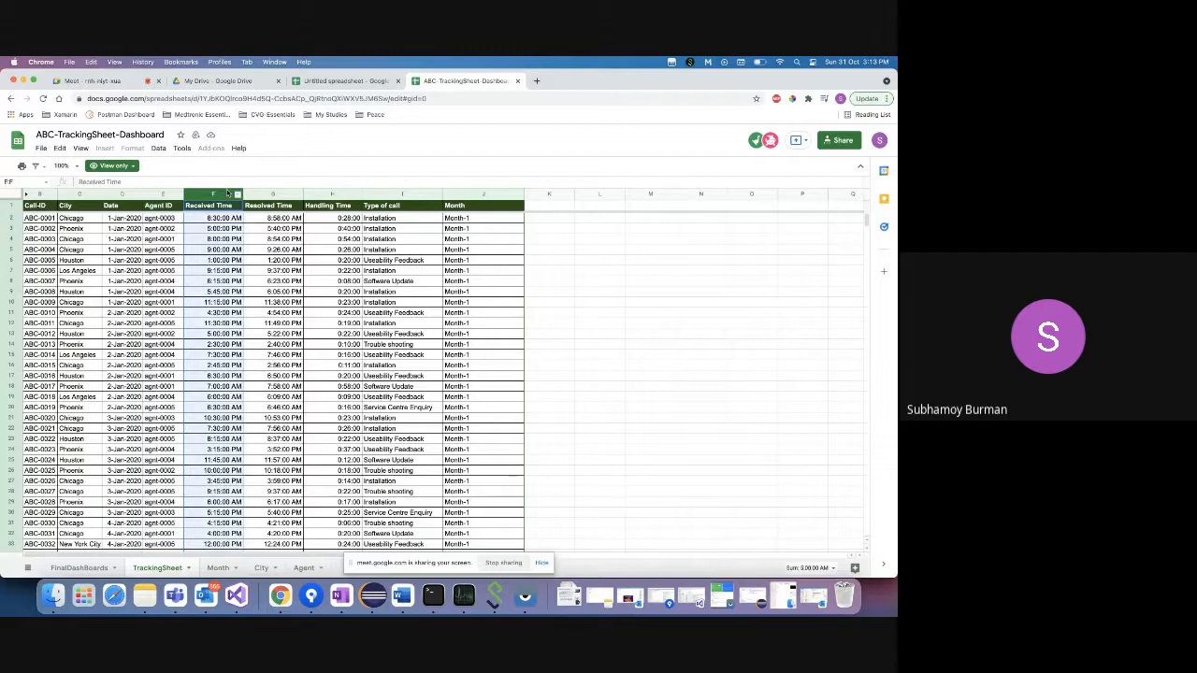
pyautogui.click(270, 193)
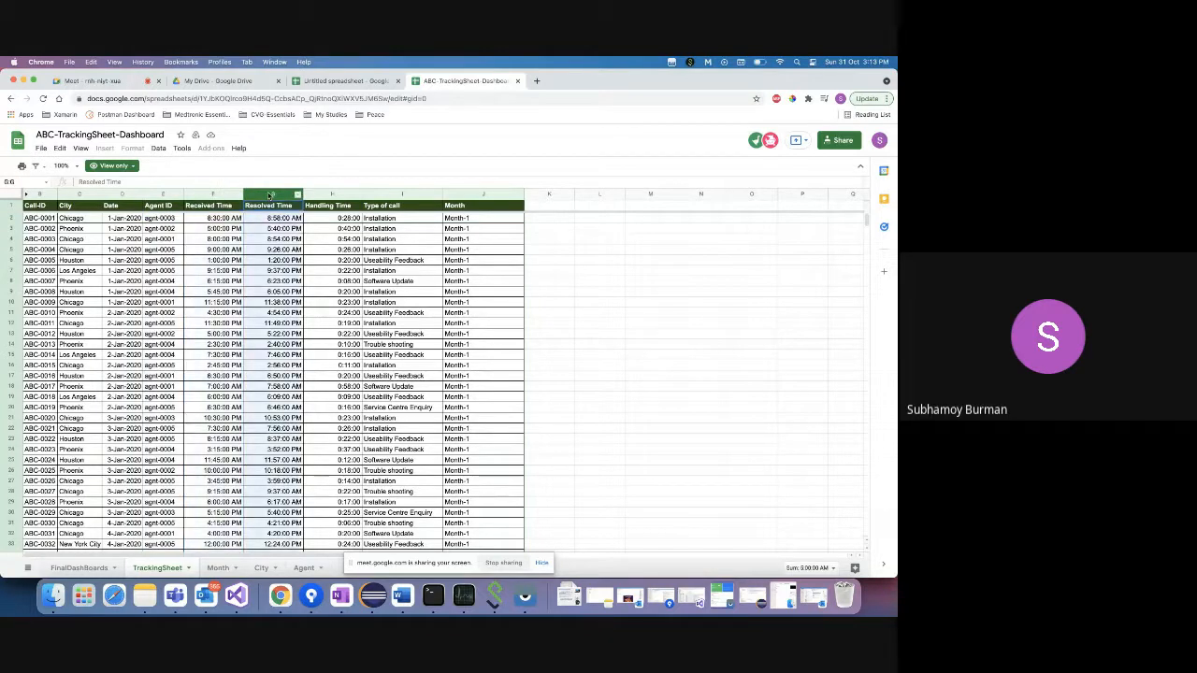
pyautogui.click(335, 219)
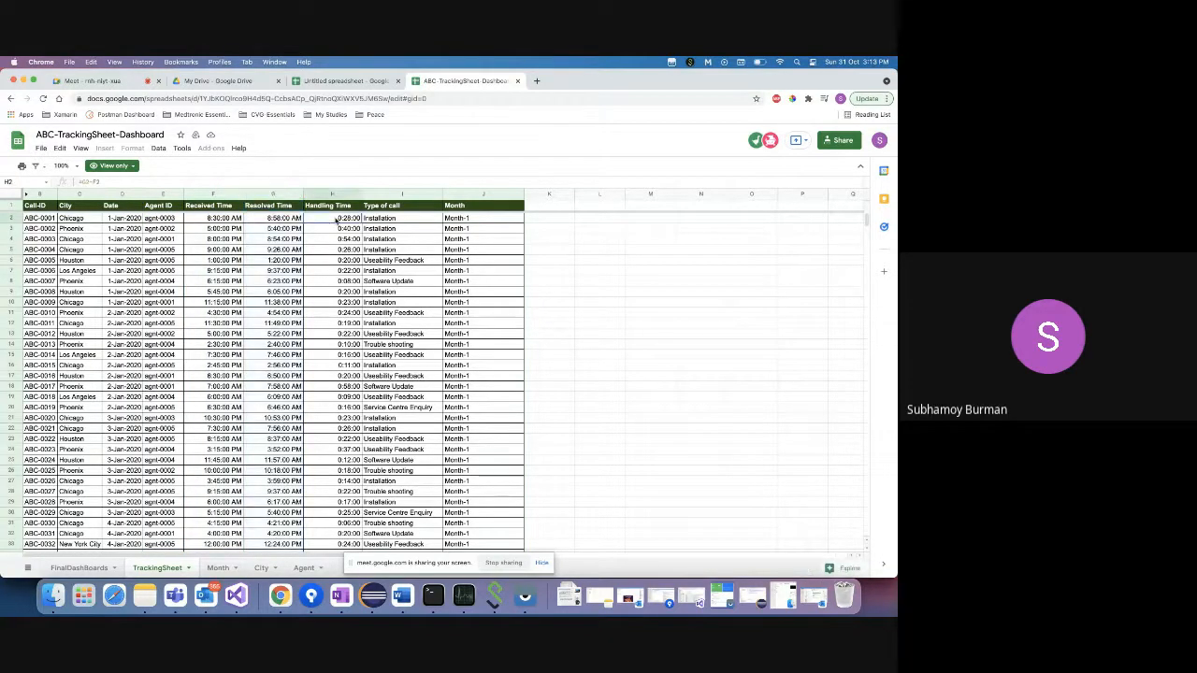
pyautogui.click(388, 220)
pyautogui.click(389, 345)
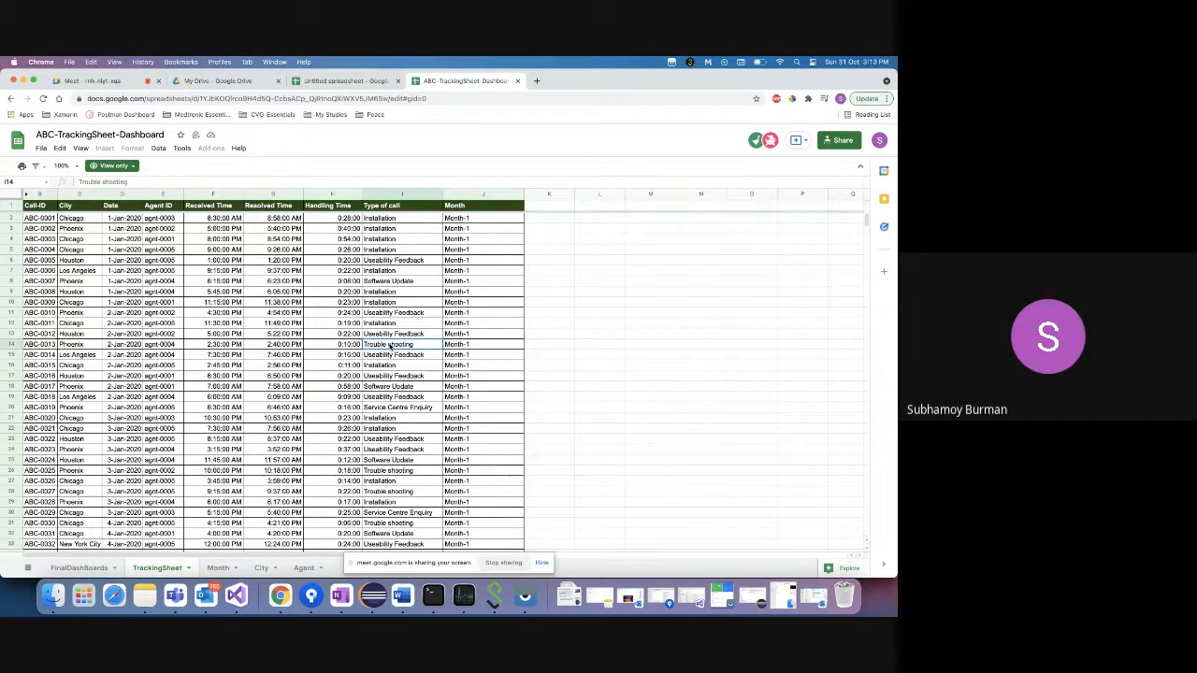
pyautogui.click(384, 219)
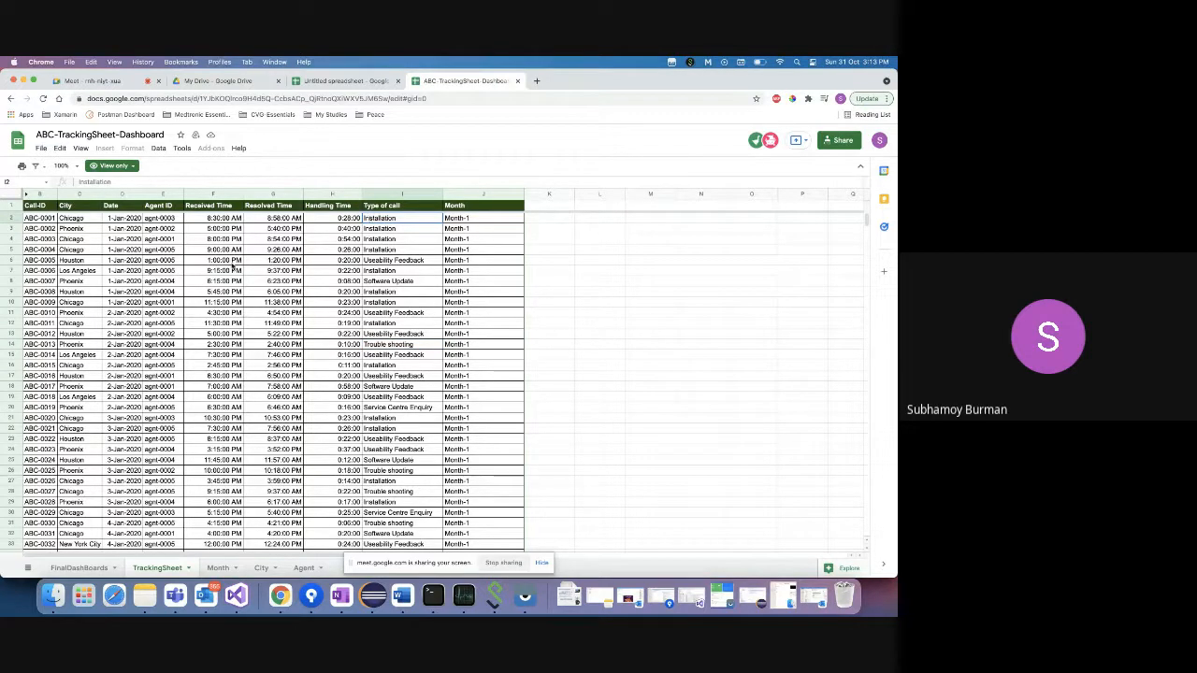
pyautogui.click(39, 219)
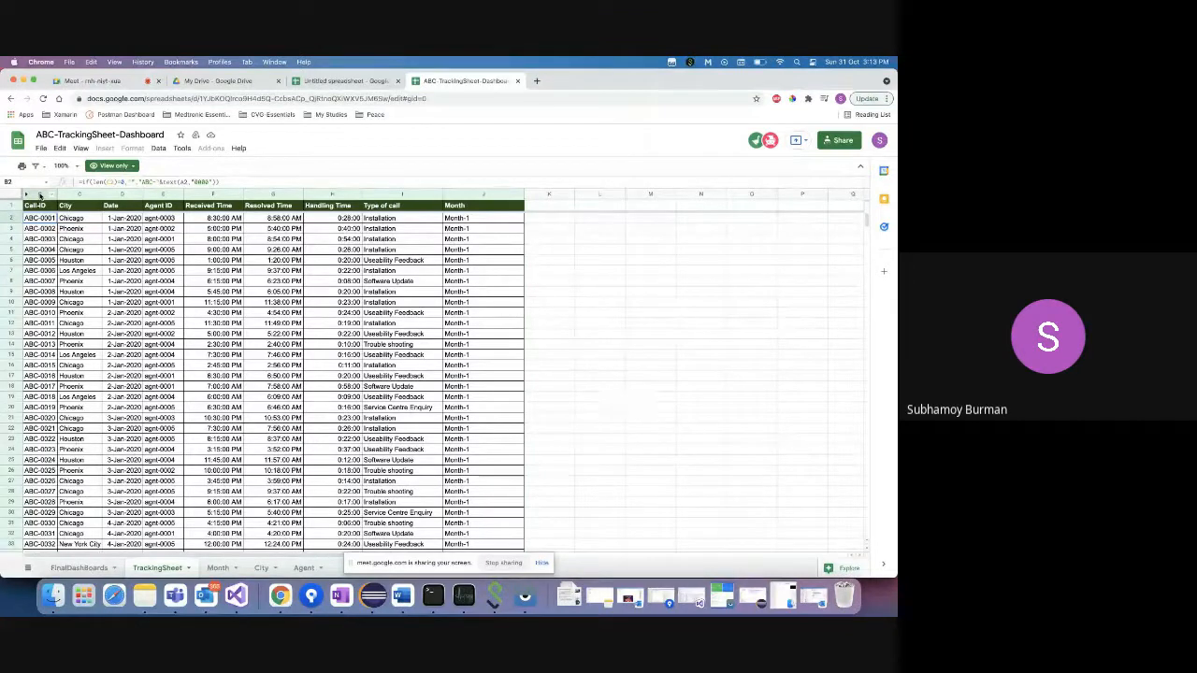
pyautogui.click(92, 222)
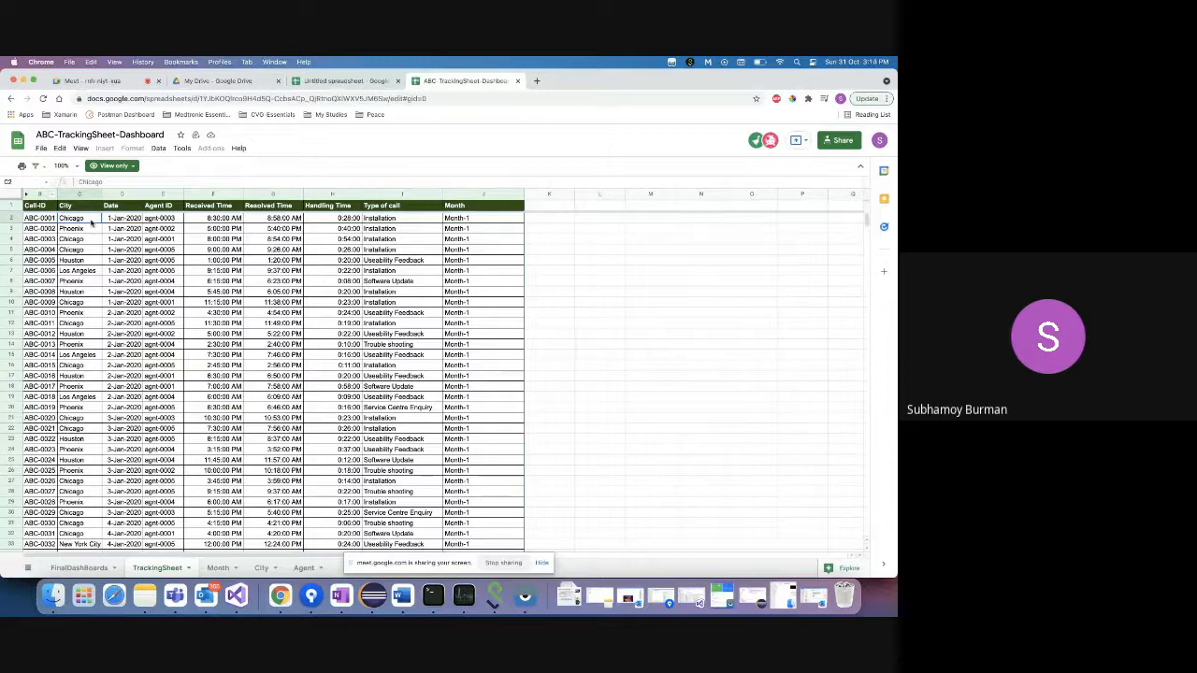
pyautogui.press('Down')
pyautogui.click(80, 270)
pyautogui.scroll(-10, 85, 426)
pyautogui.scroll(-1, 84, 425)
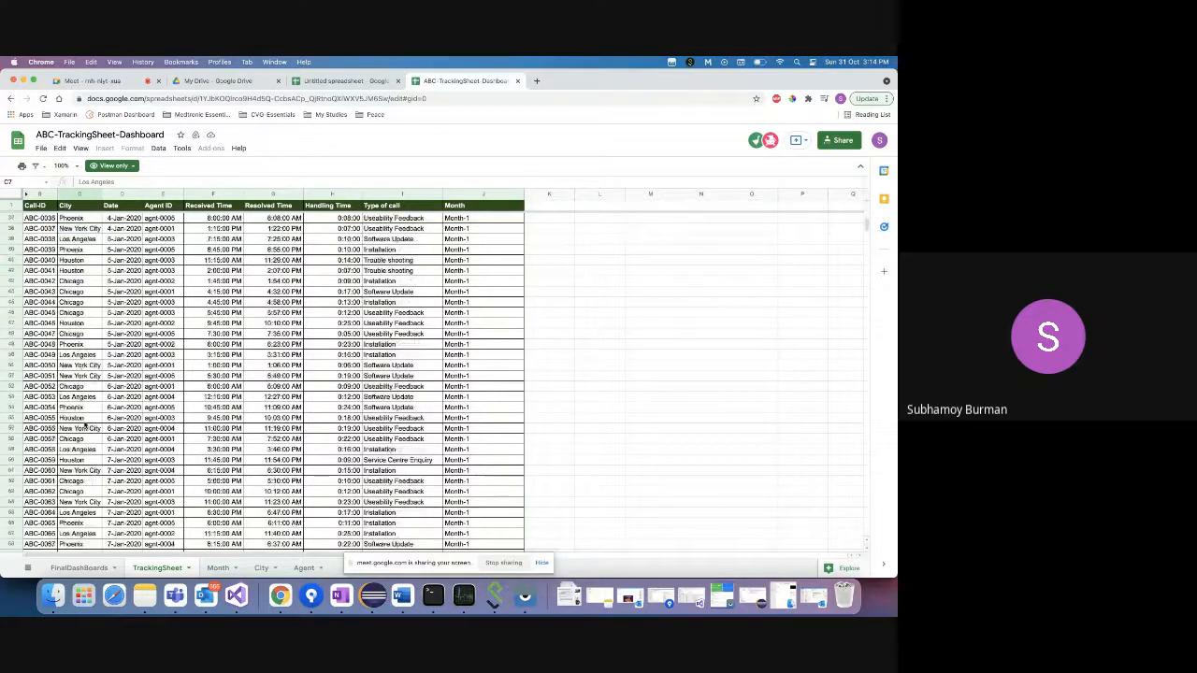
pyautogui.click(83, 229)
pyautogui.scroll(10, 109, 397)
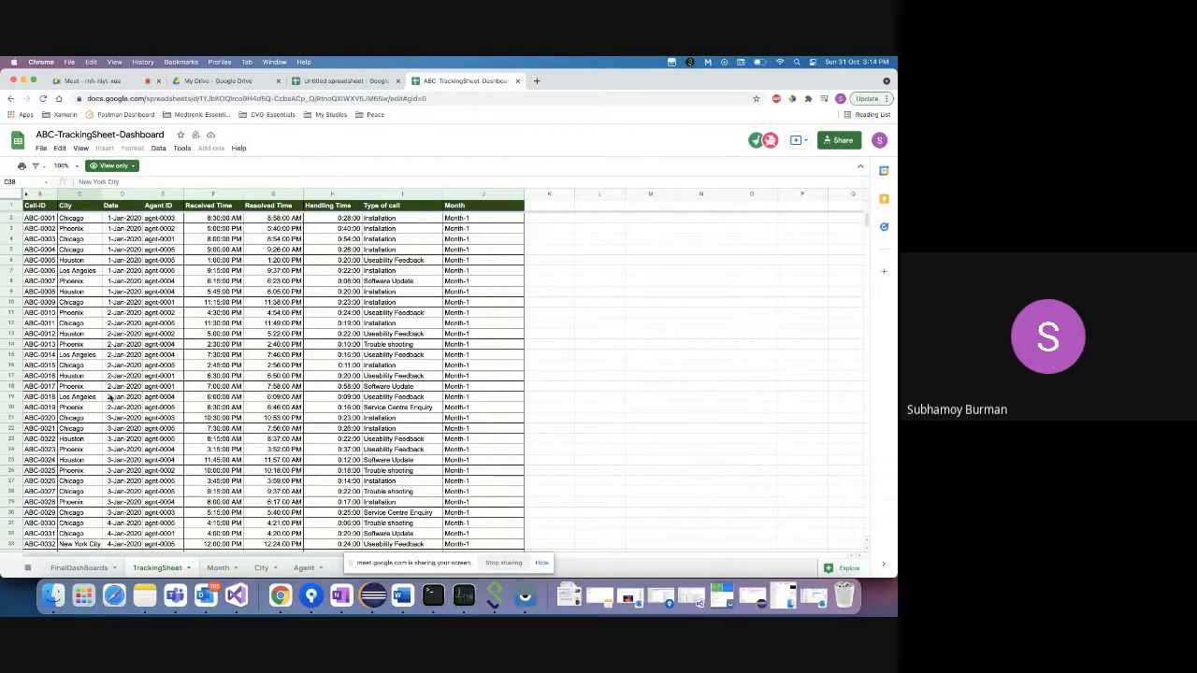
pyautogui.click(41, 208)
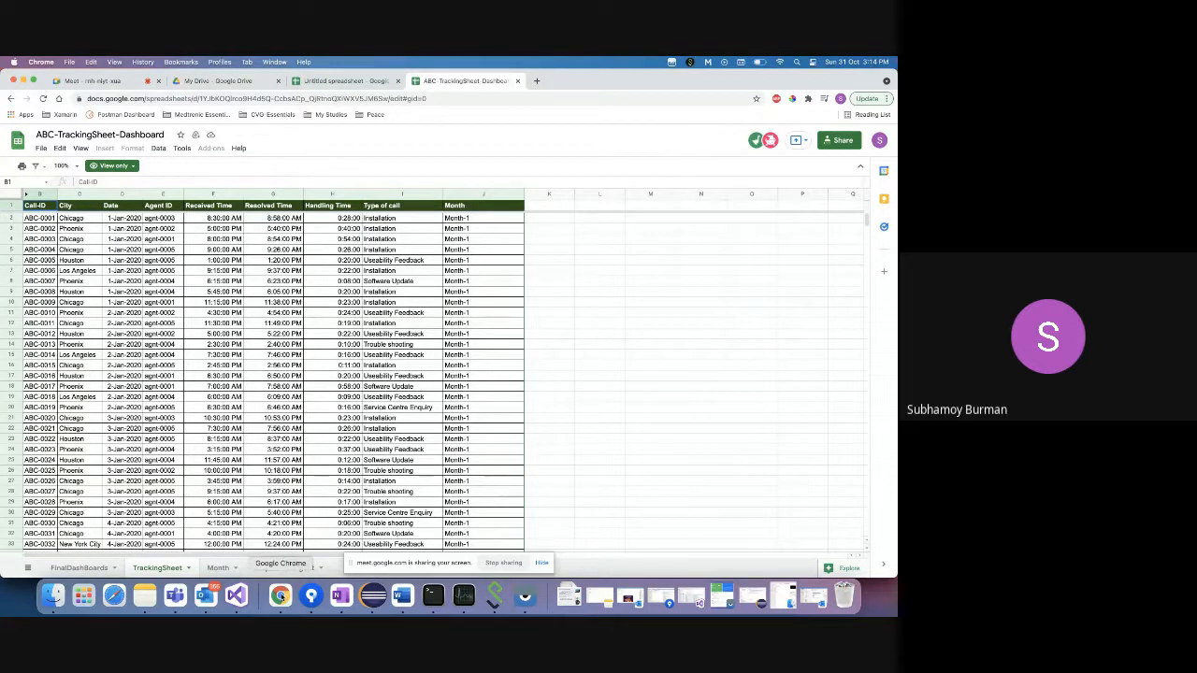
pyautogui.rightClick(285, 595)
# - Add the line 'In which city we have most efficient agent or technicians' after 'business decisions.'
pyautogui.click(312, 477)
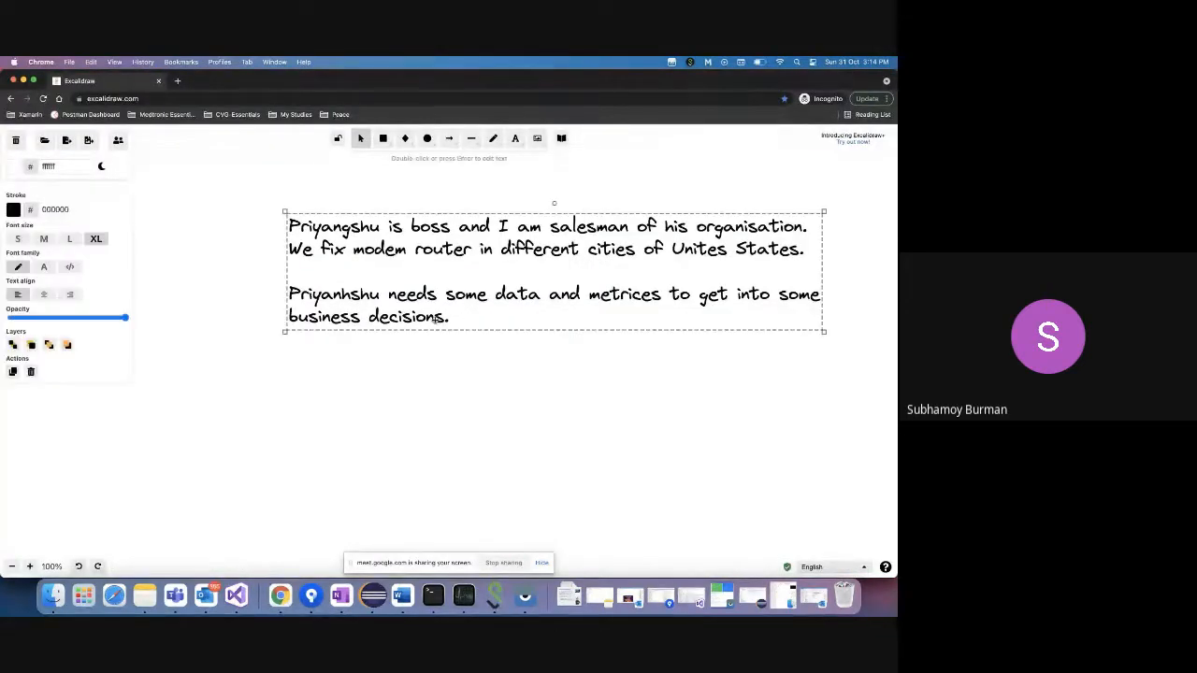
pyautogui.doubleClick(438, 319)
pyautogui.click(436, 318)
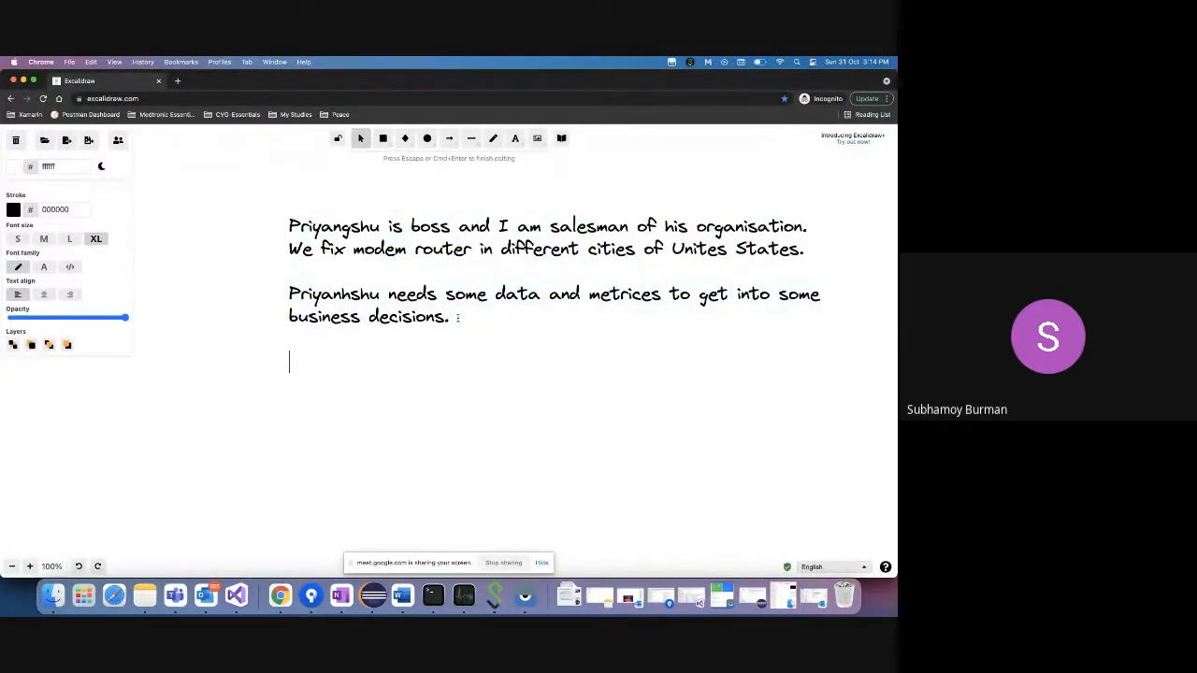
pyautogui.press('Return')
pyautogui.press('Return')
pyautogui.write('In which ')
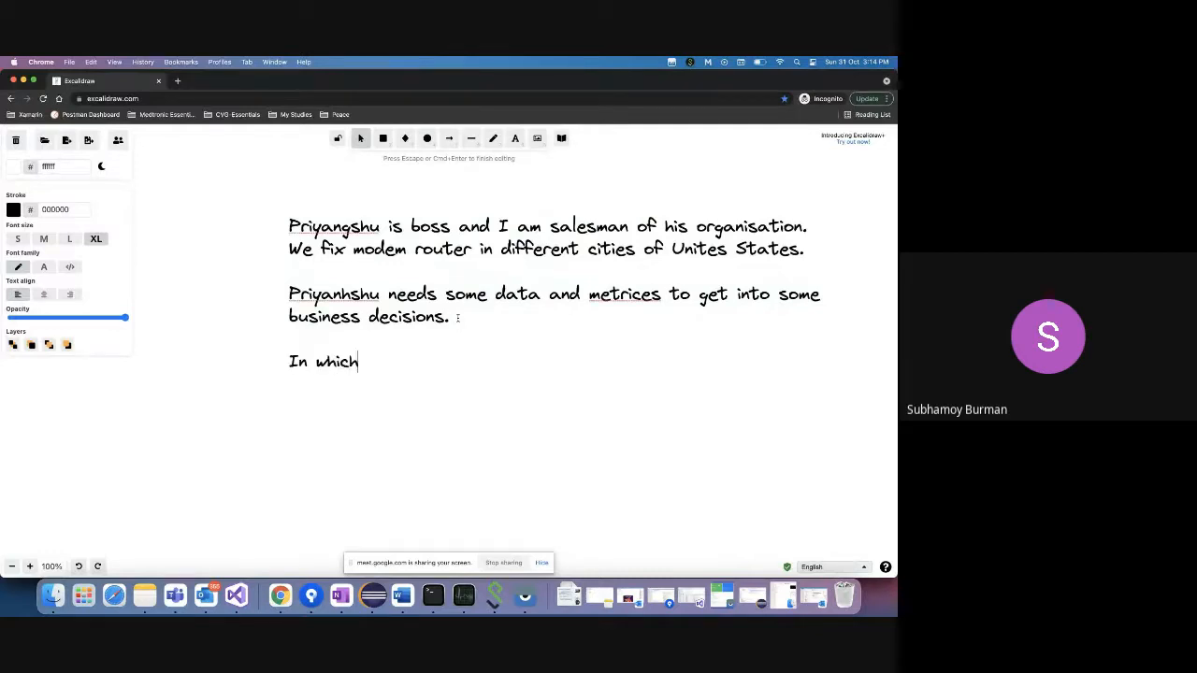
pyautogui.write('city we have most ef')
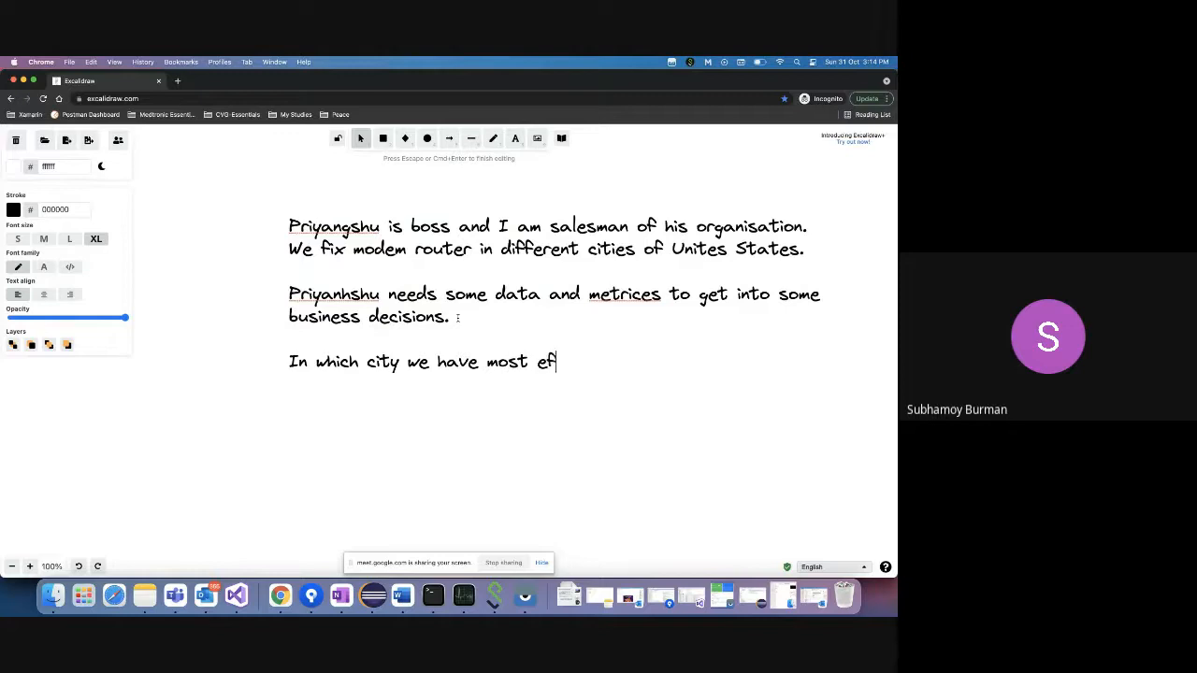
pyautogui.write('ficient agent o')
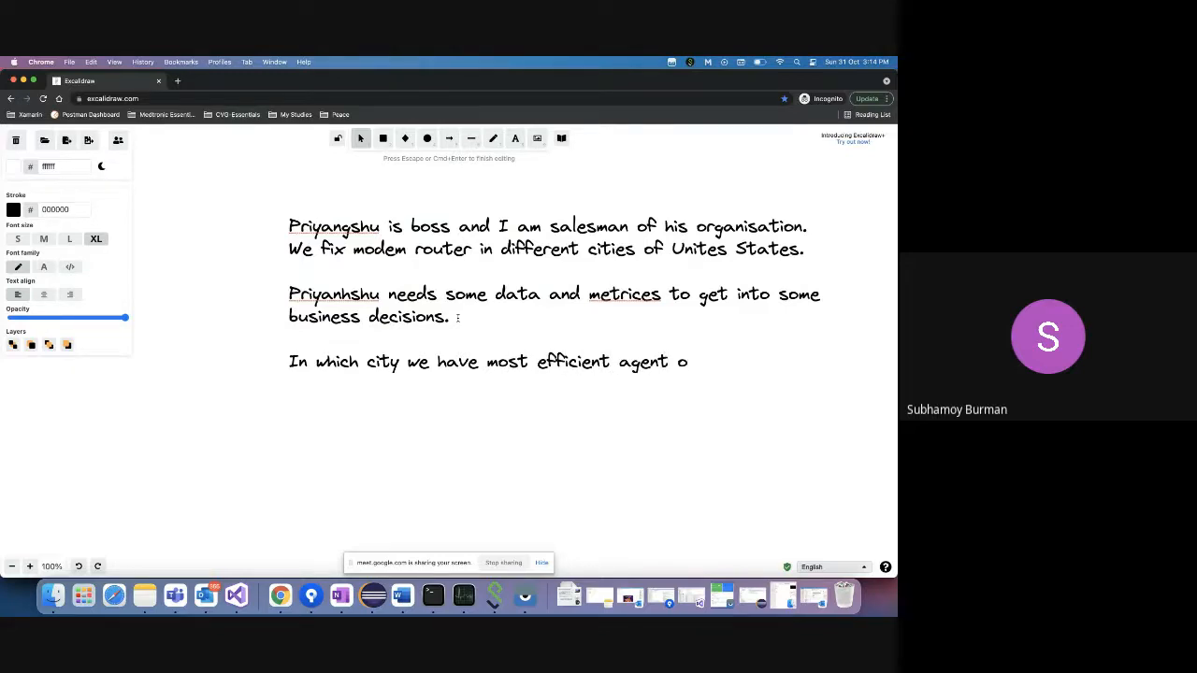
pyautogui.write('r technicians')
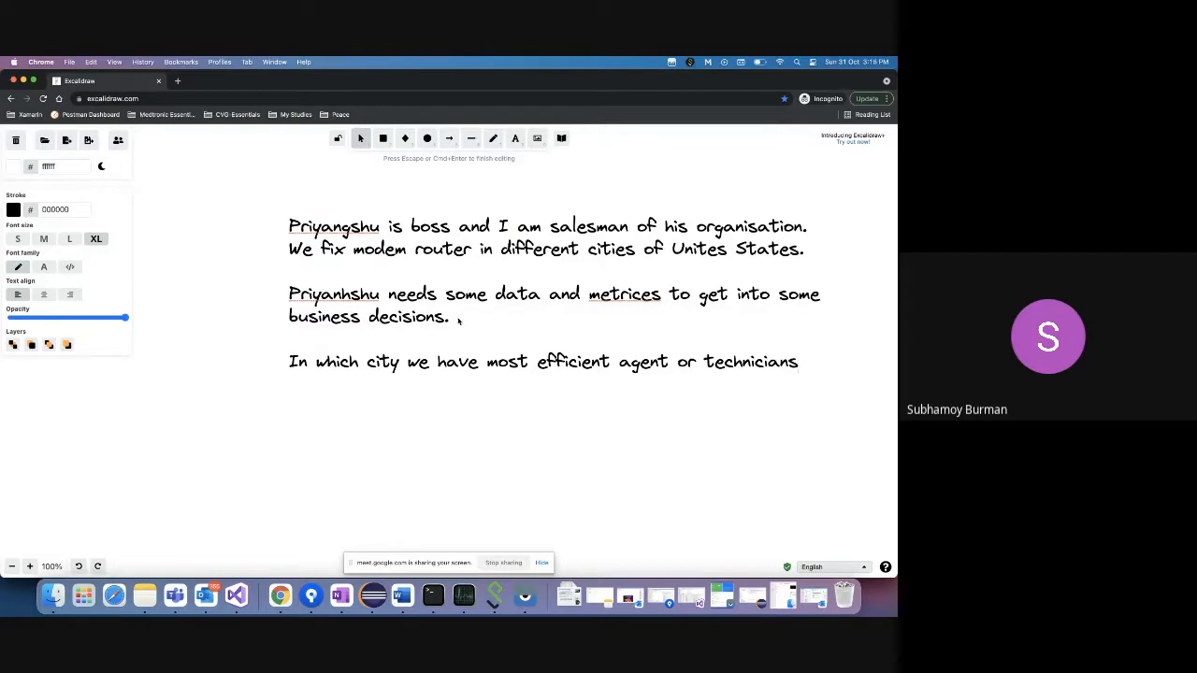
pyautogui.click(459, 320)
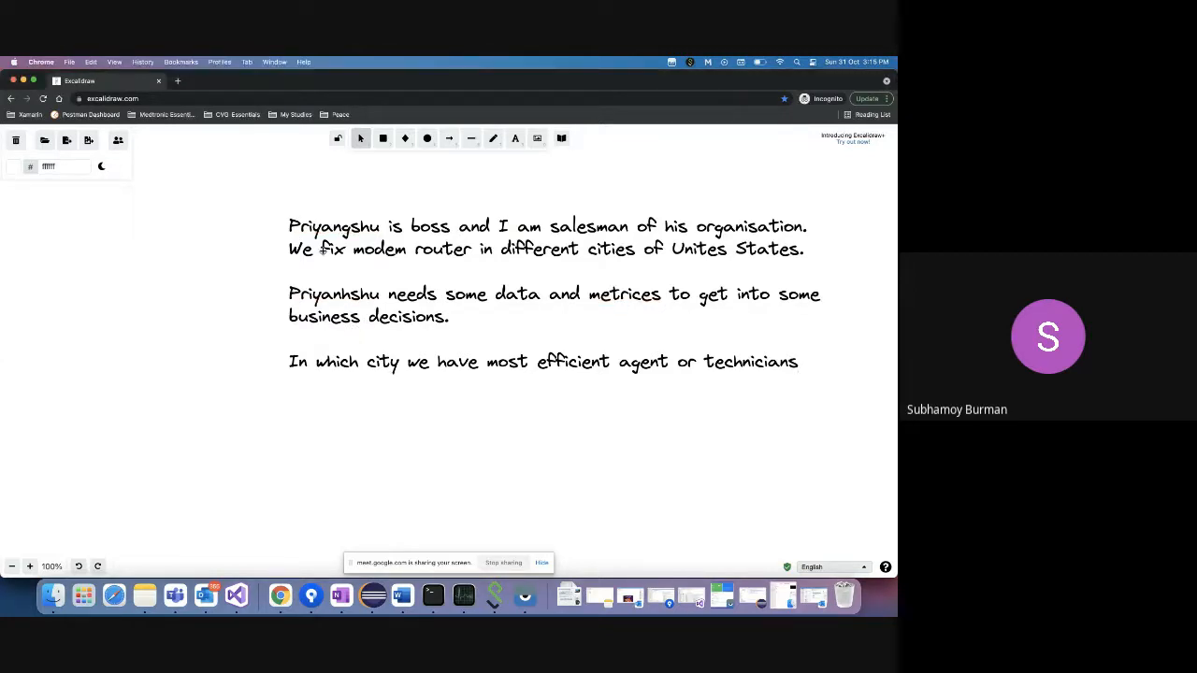
pyautogui.click(322, 251)
pyautogui.rightClick(280, 596)
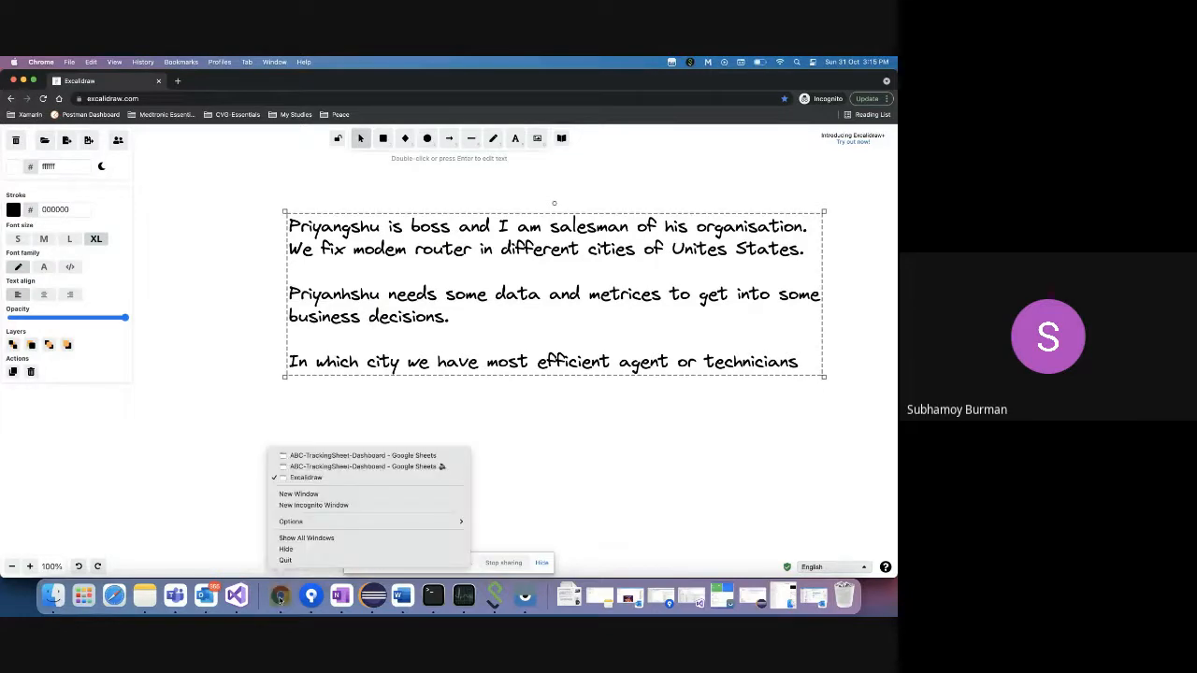
# - Switch to the ABC-TrackingSheet-Dashboard – Google Sheets window from the Chrome window list
pyautogui.click(355, 467)
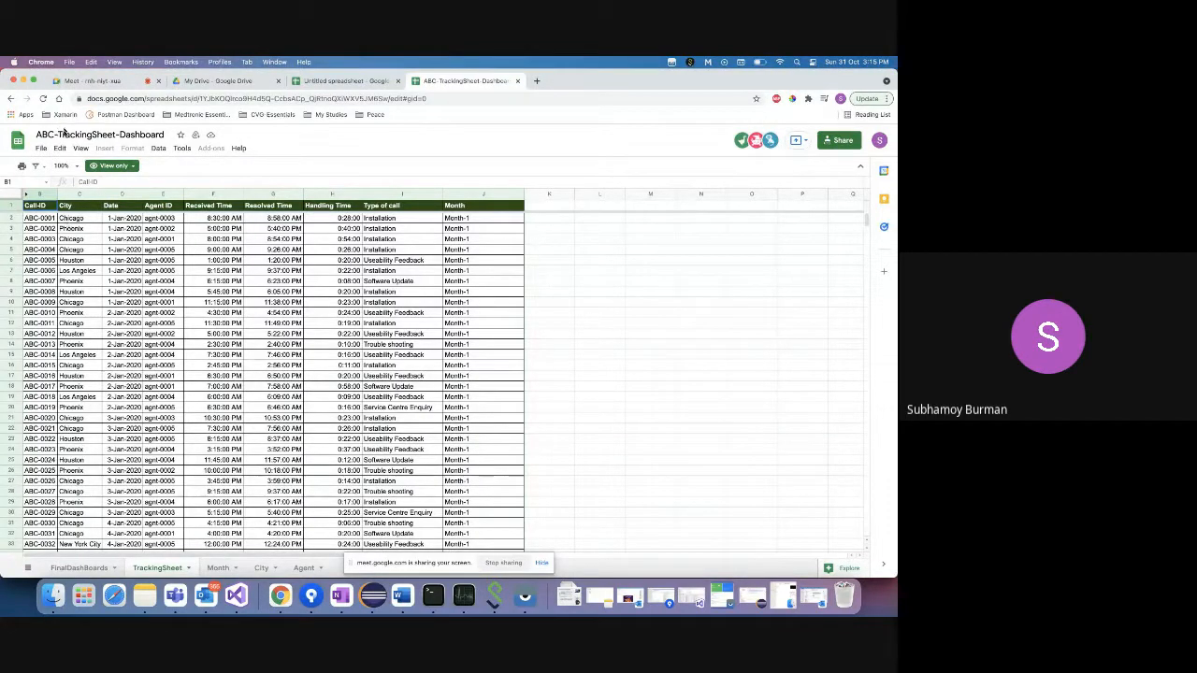
pyautogui.click(71, 219)
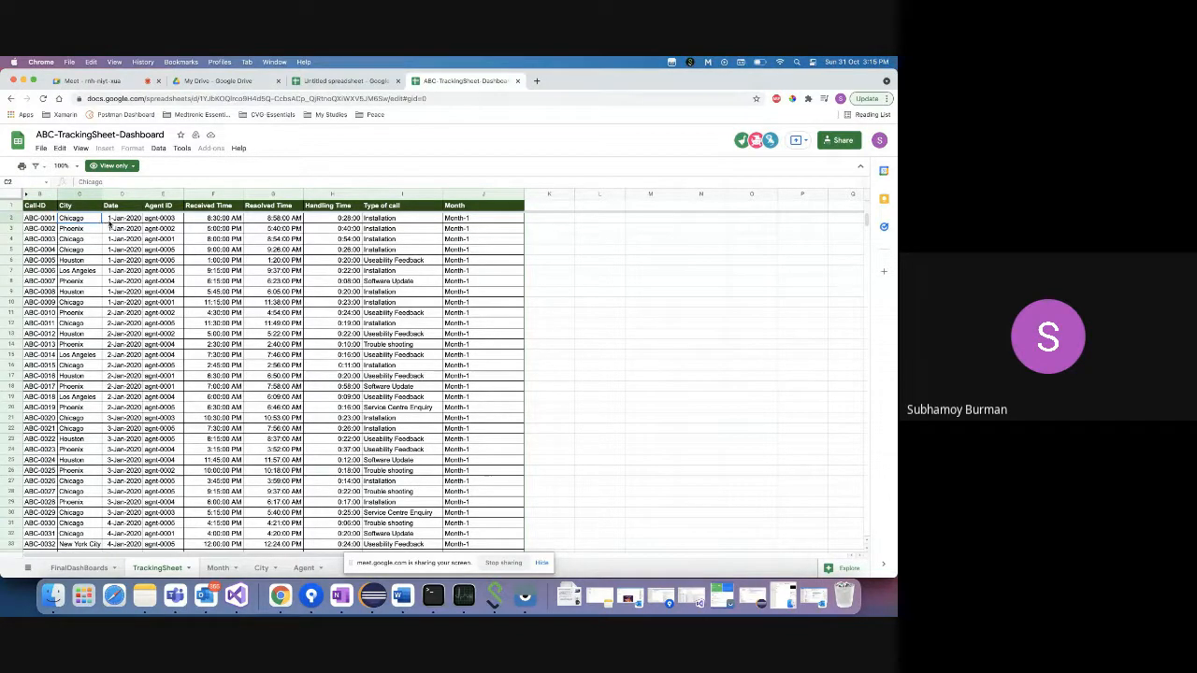
pyautogui.click(171, 220)
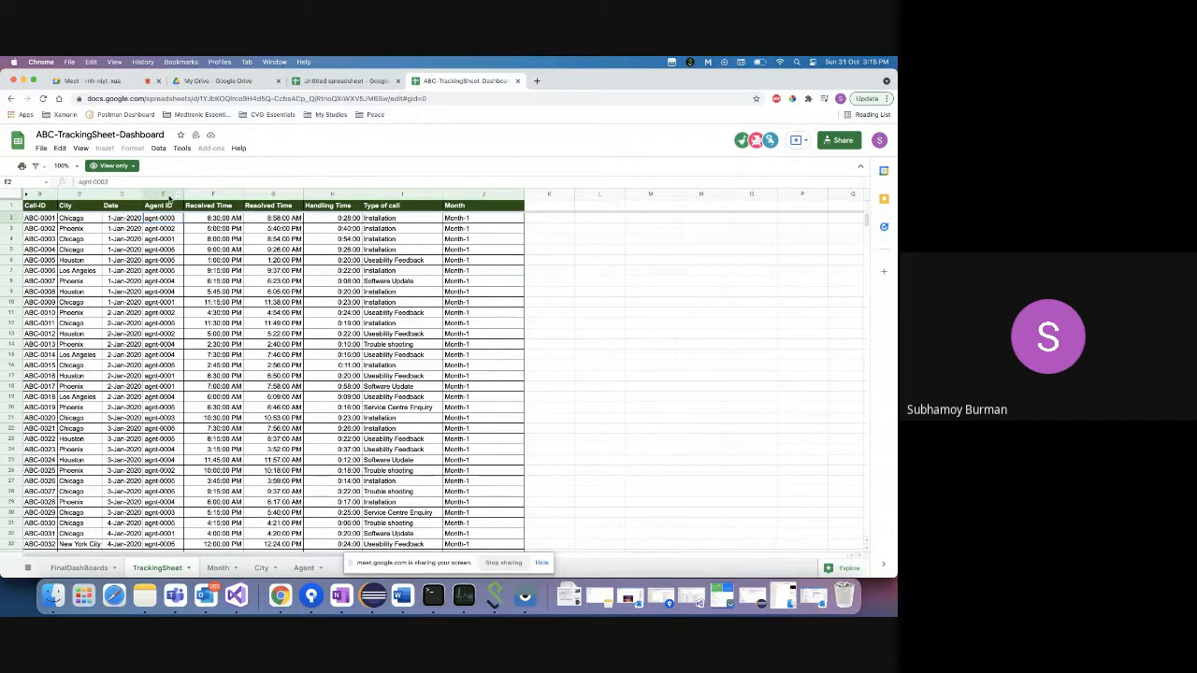
pyautogui.click(388, 221)
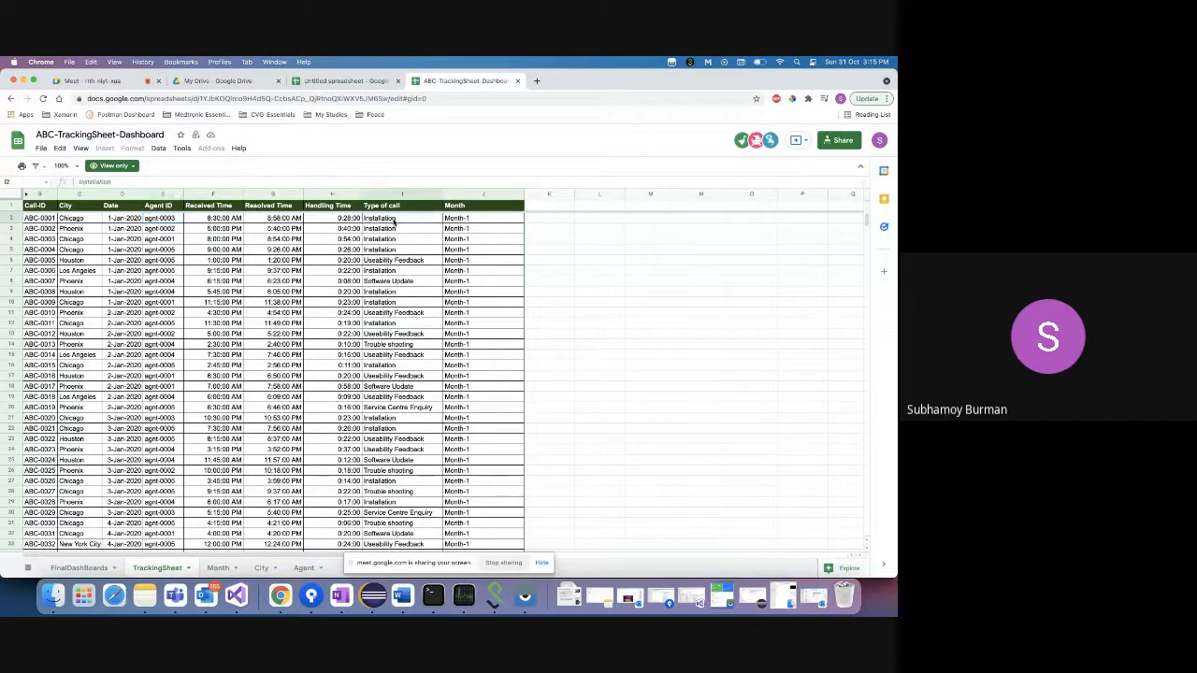
pyautogui.click(74, 219)
pyautogui.click(76, 230)
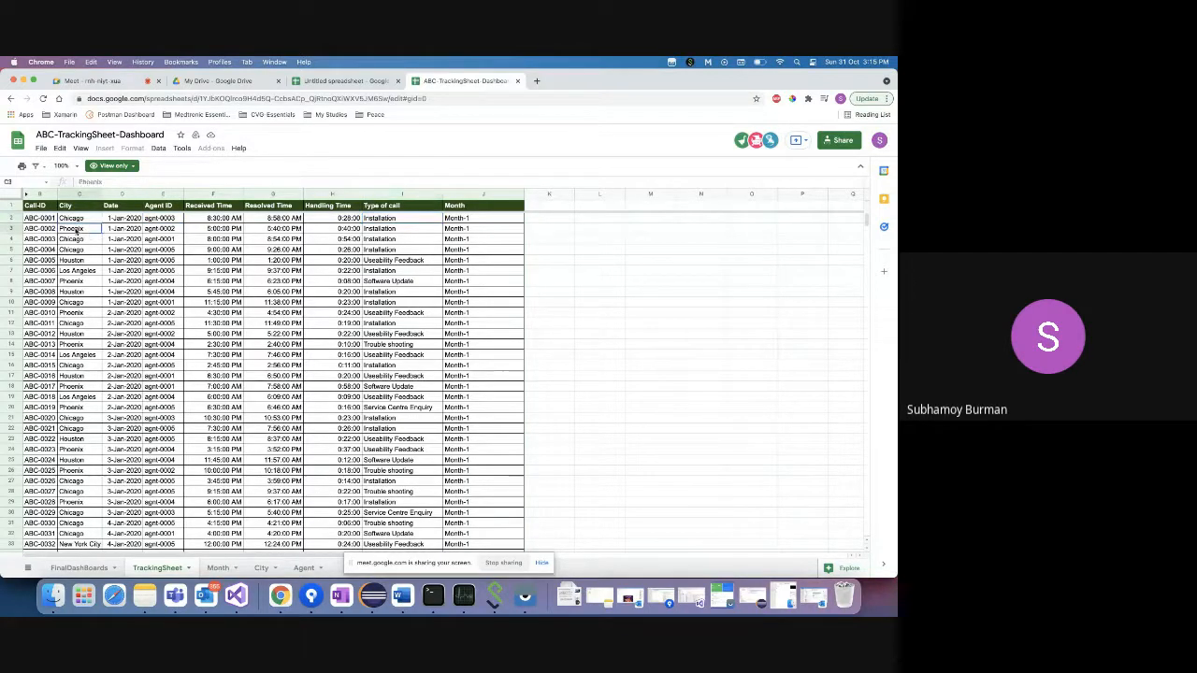
pyautogui.click(75, 260)
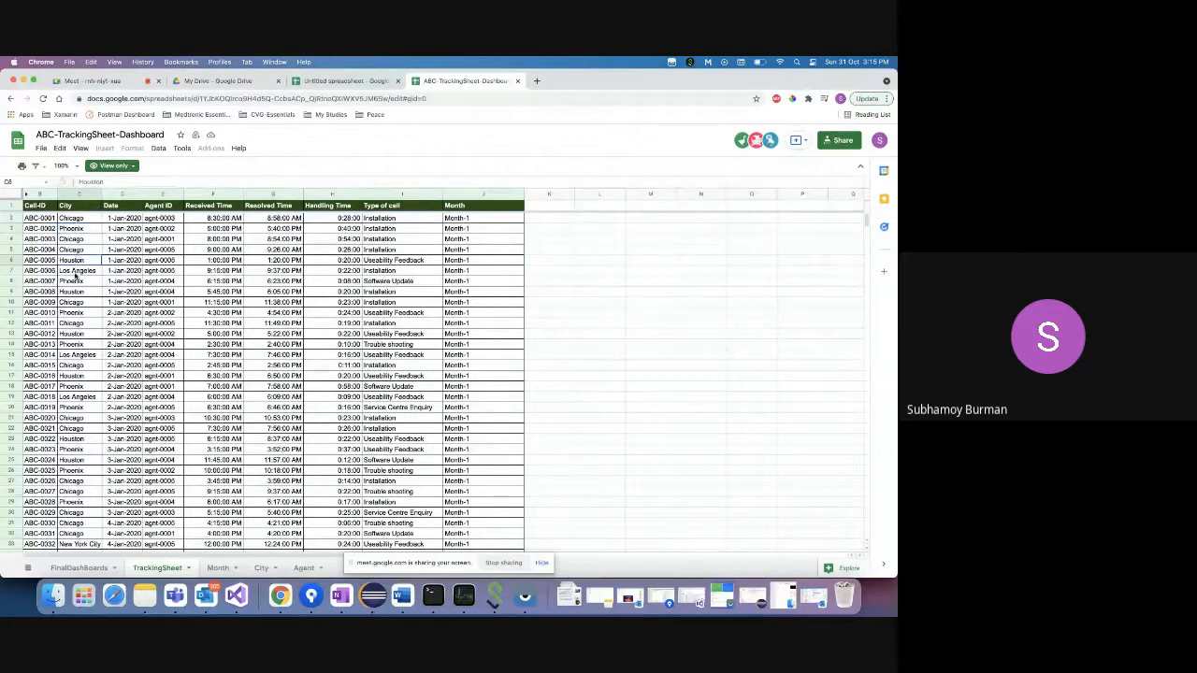
pyautogui.click(393, 219)
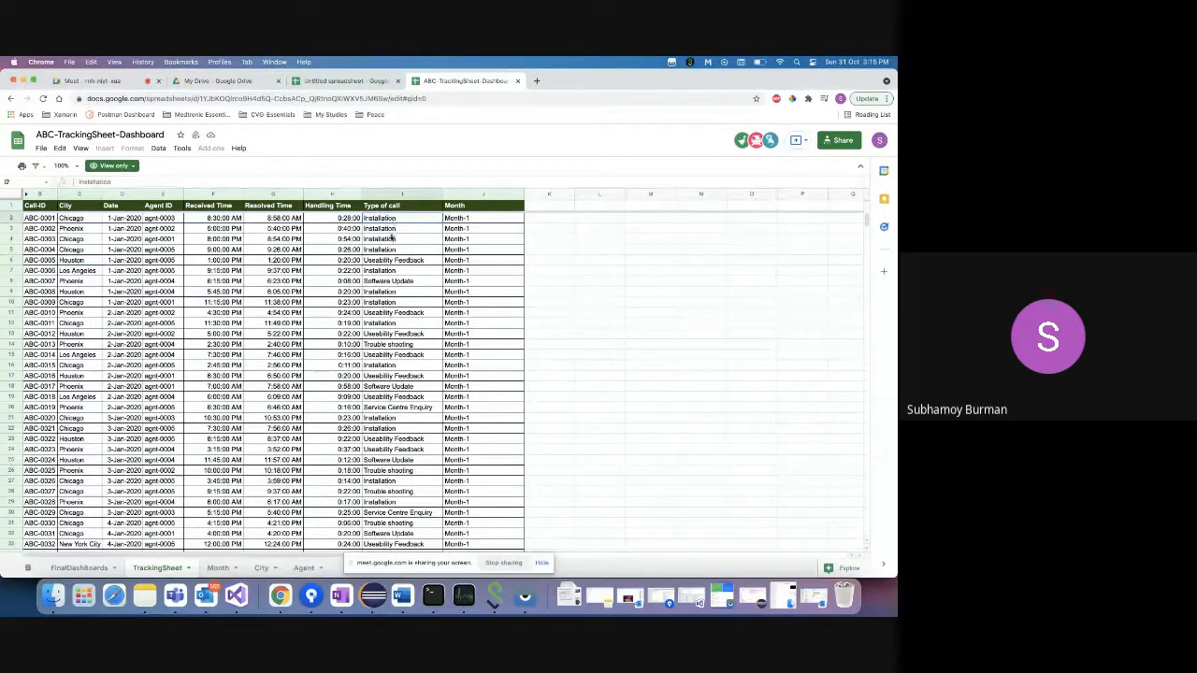
pyautogui.click(380, 239)
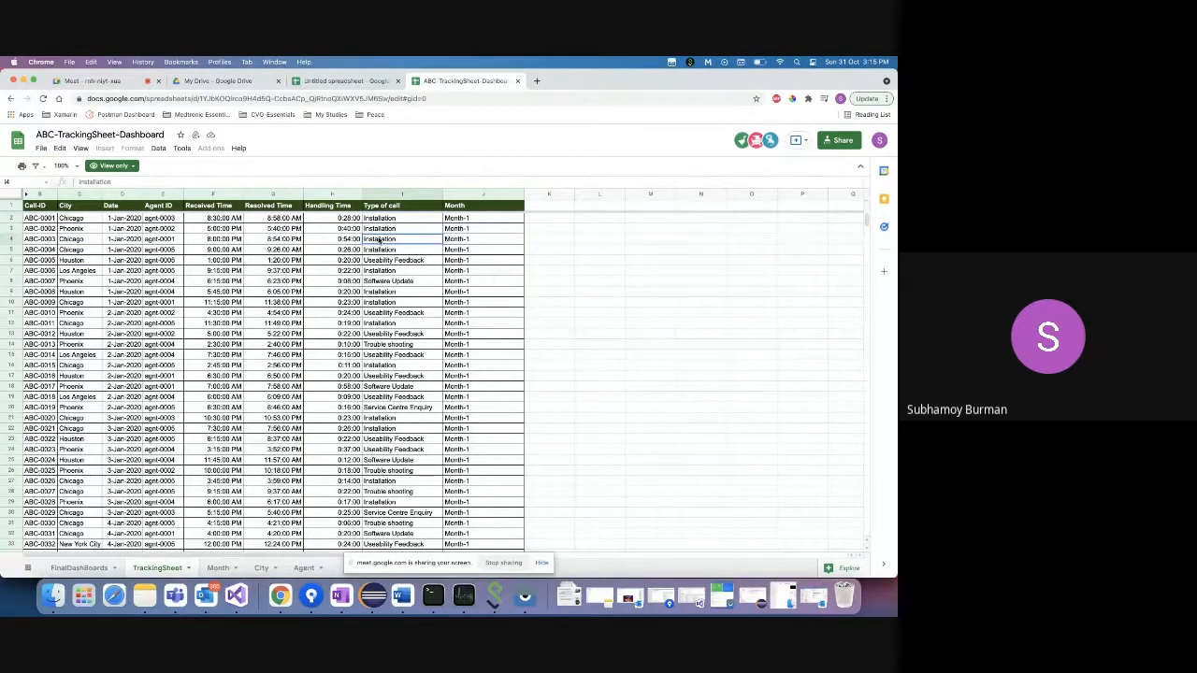
pyautogui.click(382, 261)
pyautogui.click(380, 281)
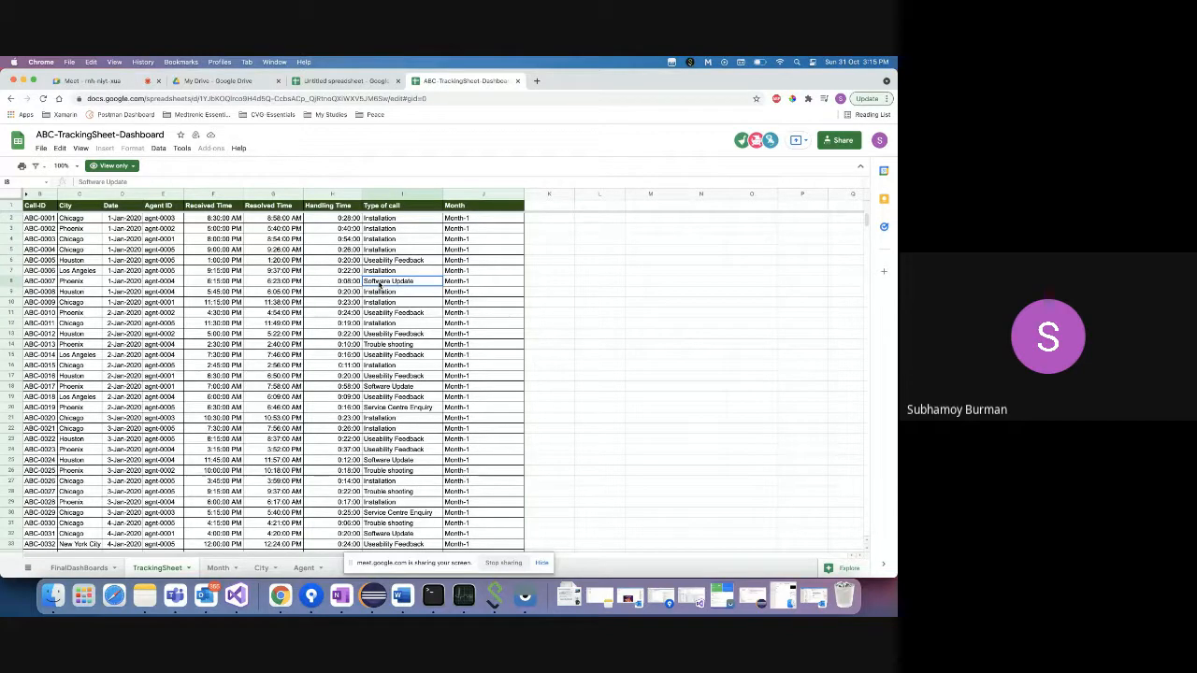
pyautogui.click(212, 220)
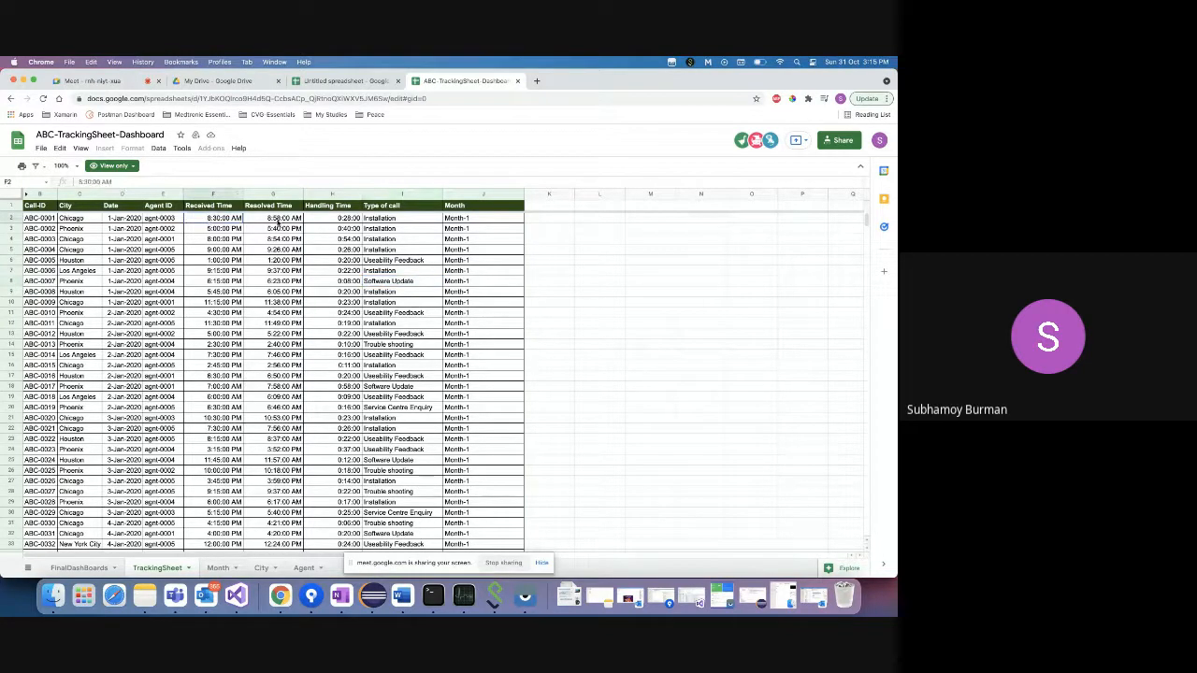
pyautogui.click(284, 218)
pyautogui.click(333, 218)
pyautogui.click(393, 220)
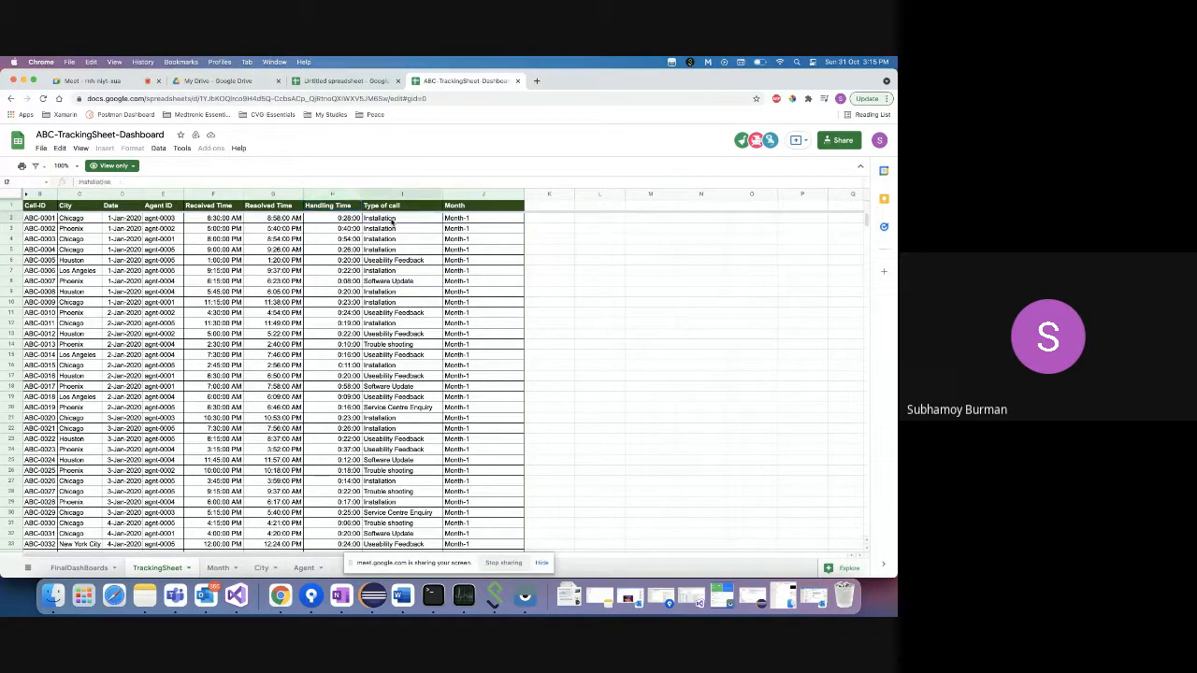
pyautogui.click(392, 262)
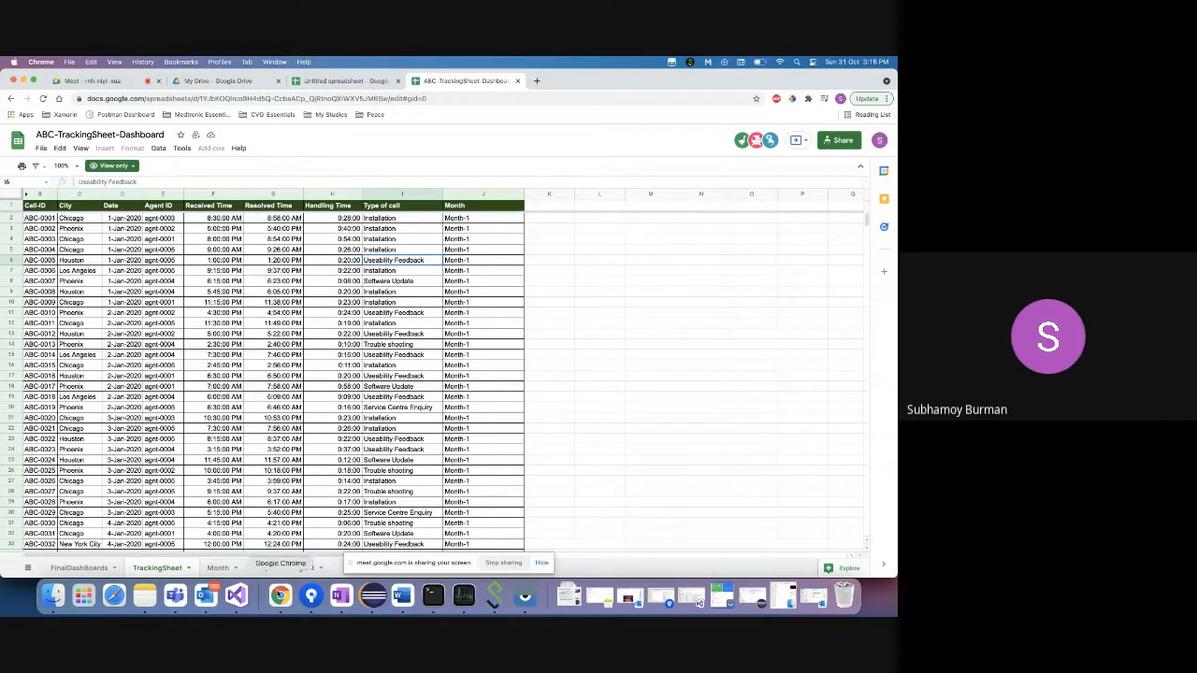
pyautogui.rightClick(281, 596)
# - Add a '?' after 'technicians' at the end of the efficient-agent question
pyautogui.click(327, 479)
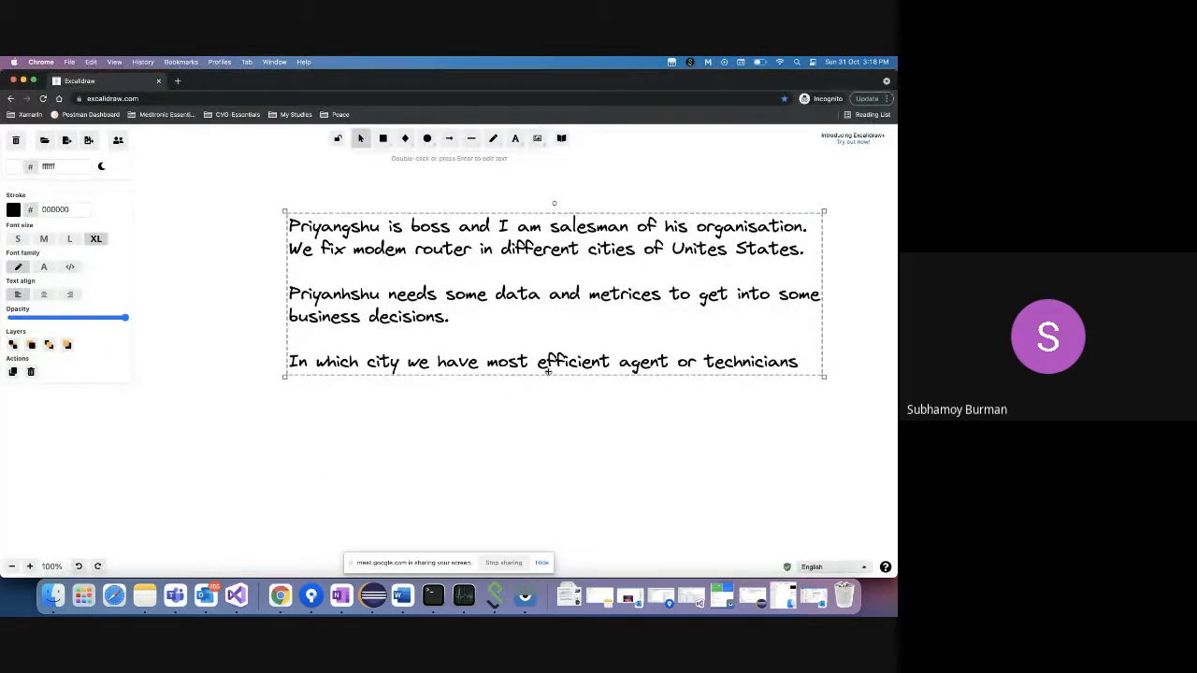
pyautogui.doubleClick(793, 361)
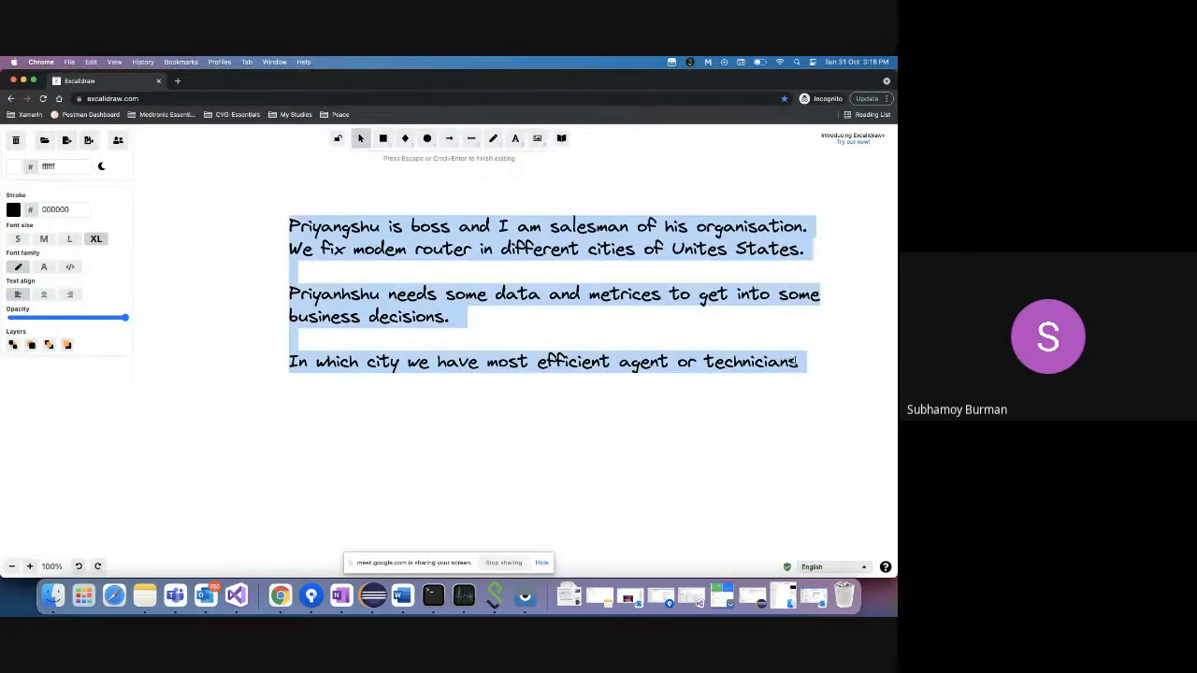
pyautogui.click(795, 361)
pyautogui.write('?')
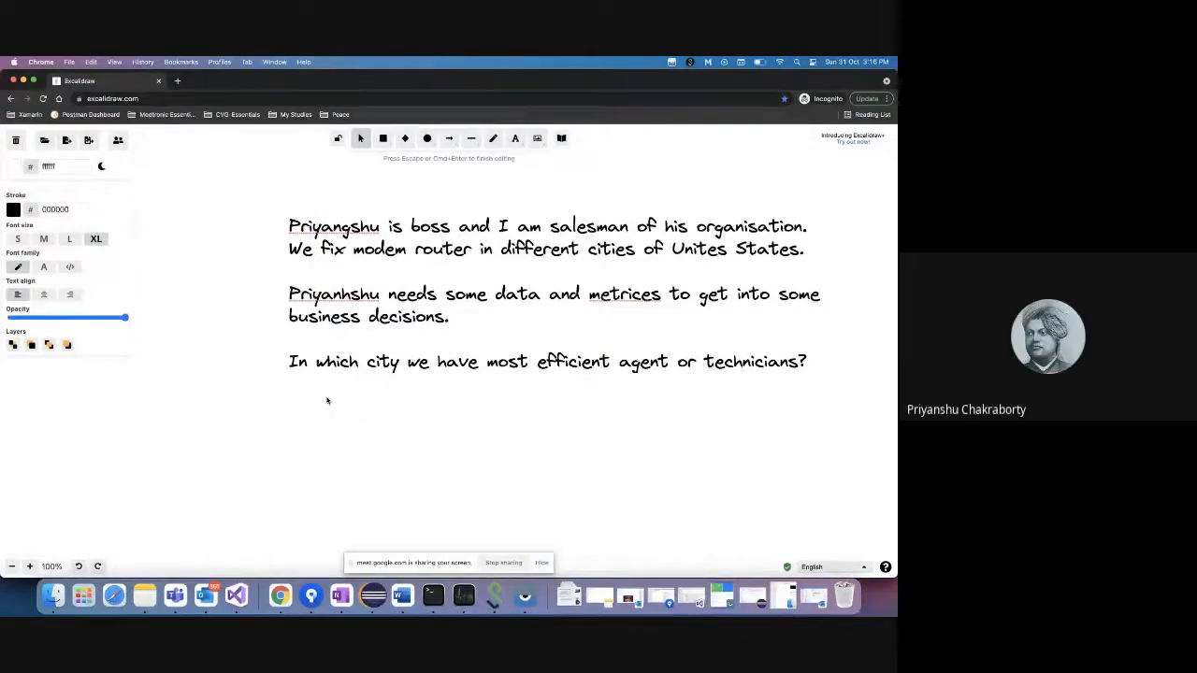
pyautogui.rightClick(279, 596)
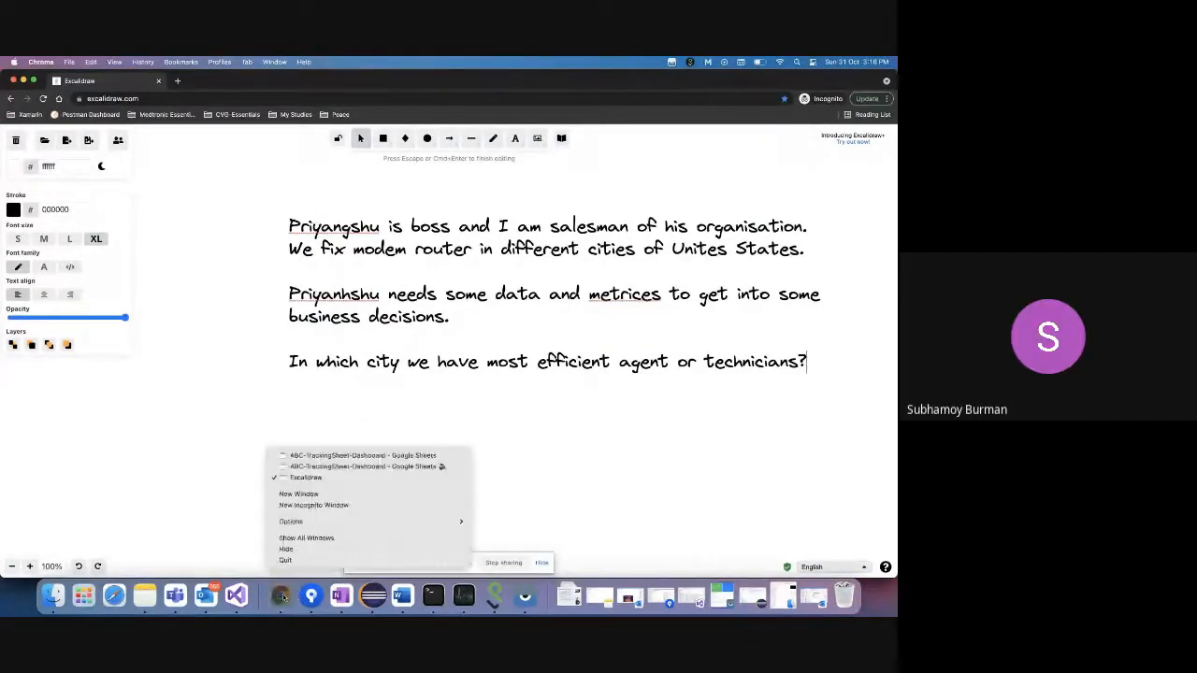
pyautogui.click(320, 467)
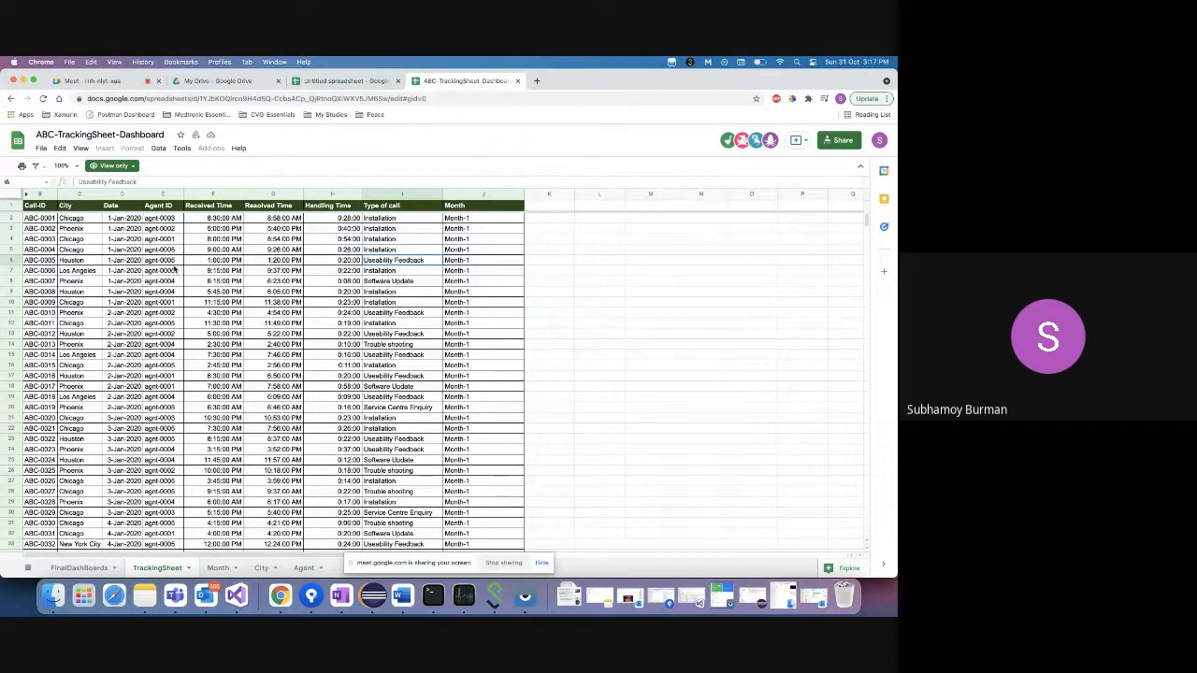
pyautogui.click(42, 206)
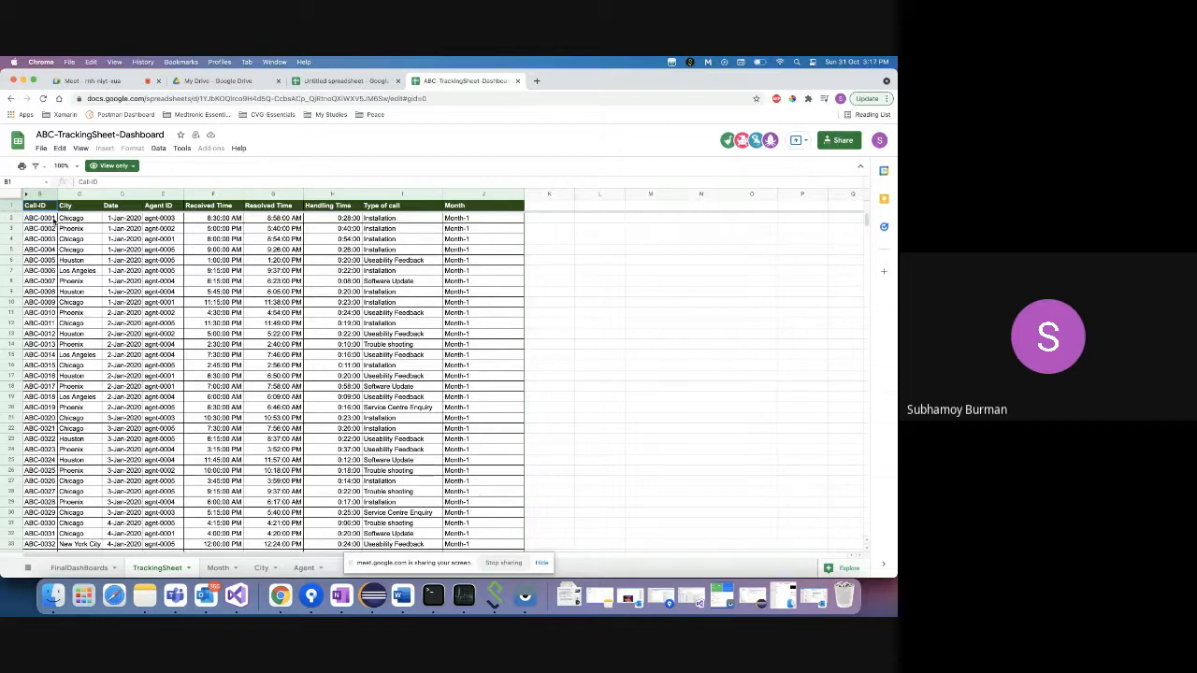
pyautogui.click(163, 219)
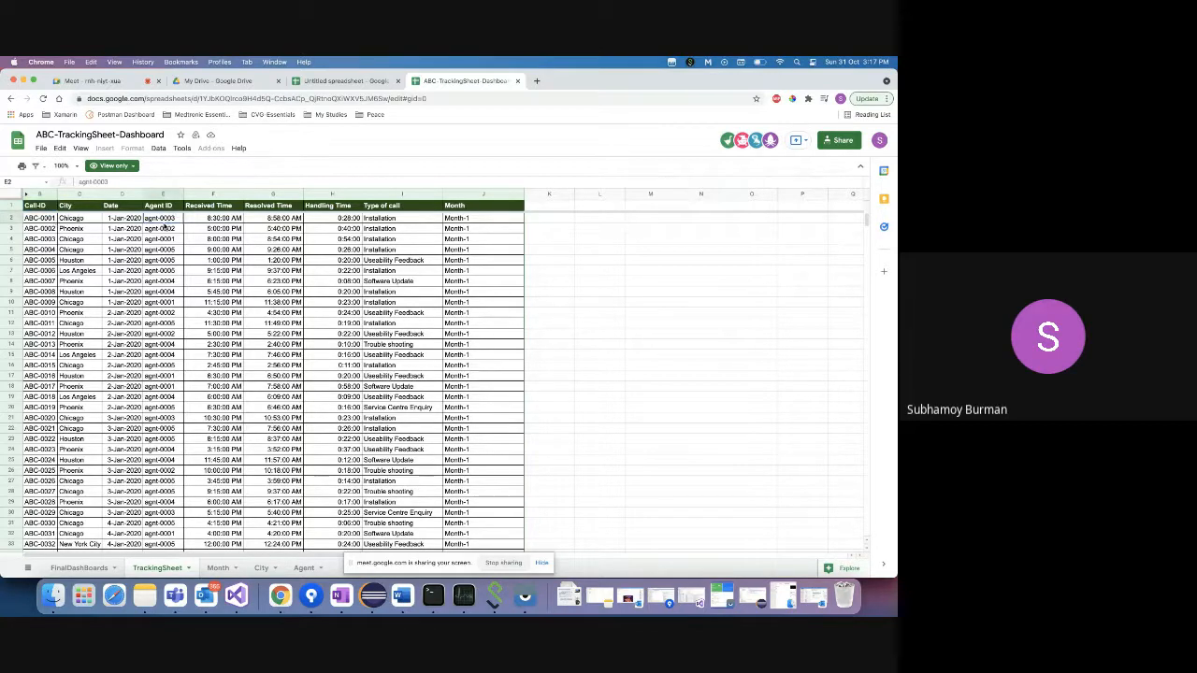
pyautogui.click(172, 228)
pyautogui.click(393, 218)
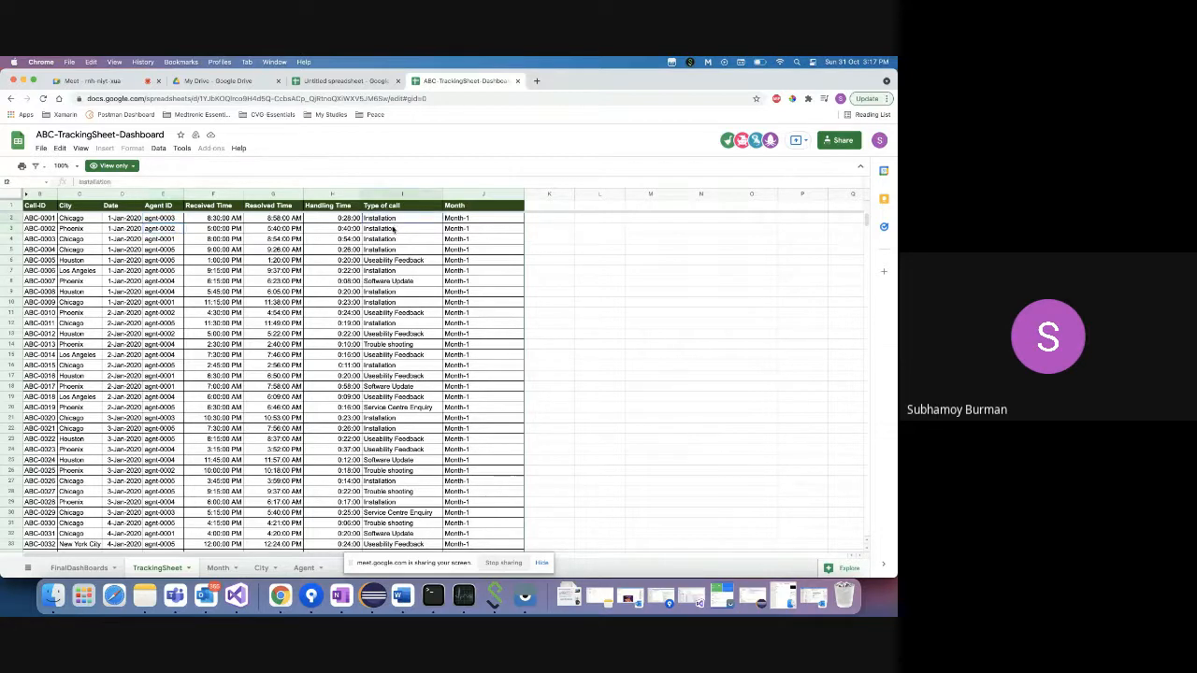
pyautogui.click(394, 261)
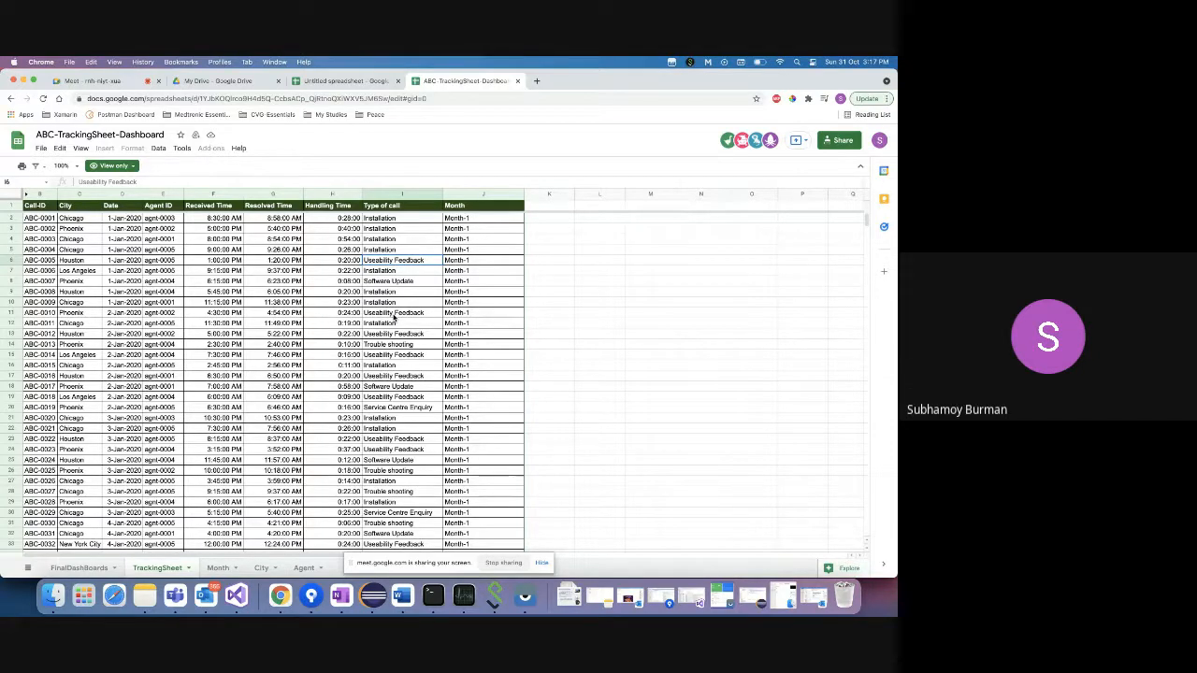
pyautogui.click(392, 220)
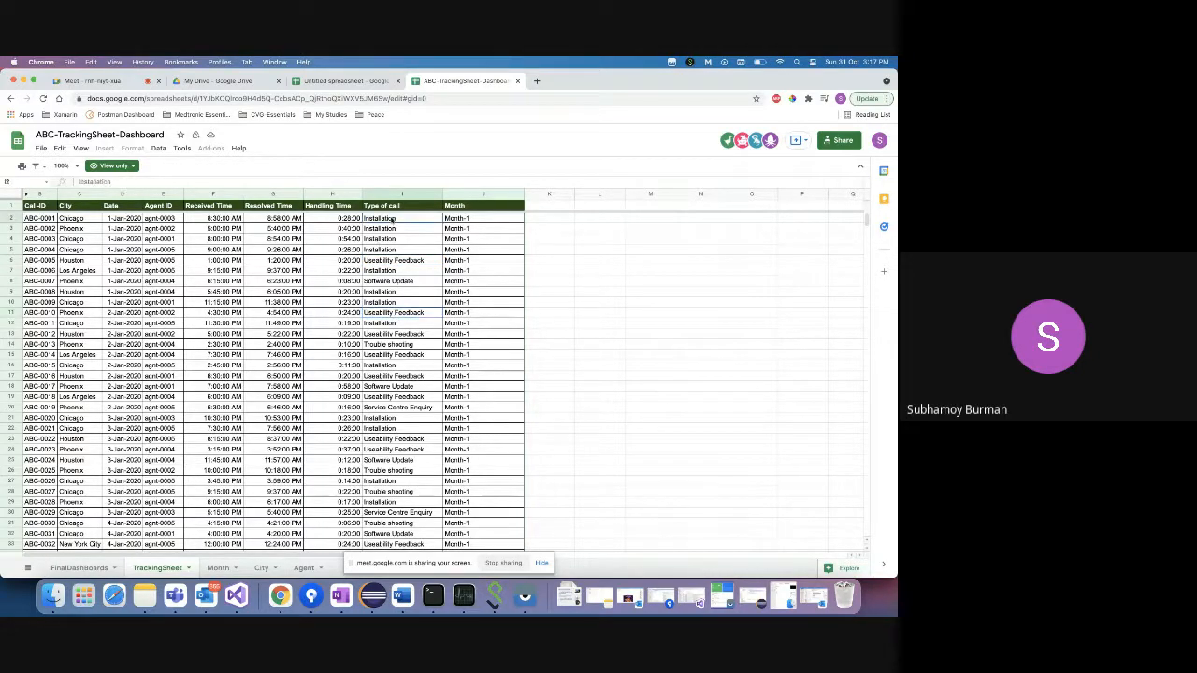
pyautogui.click(43, 194)
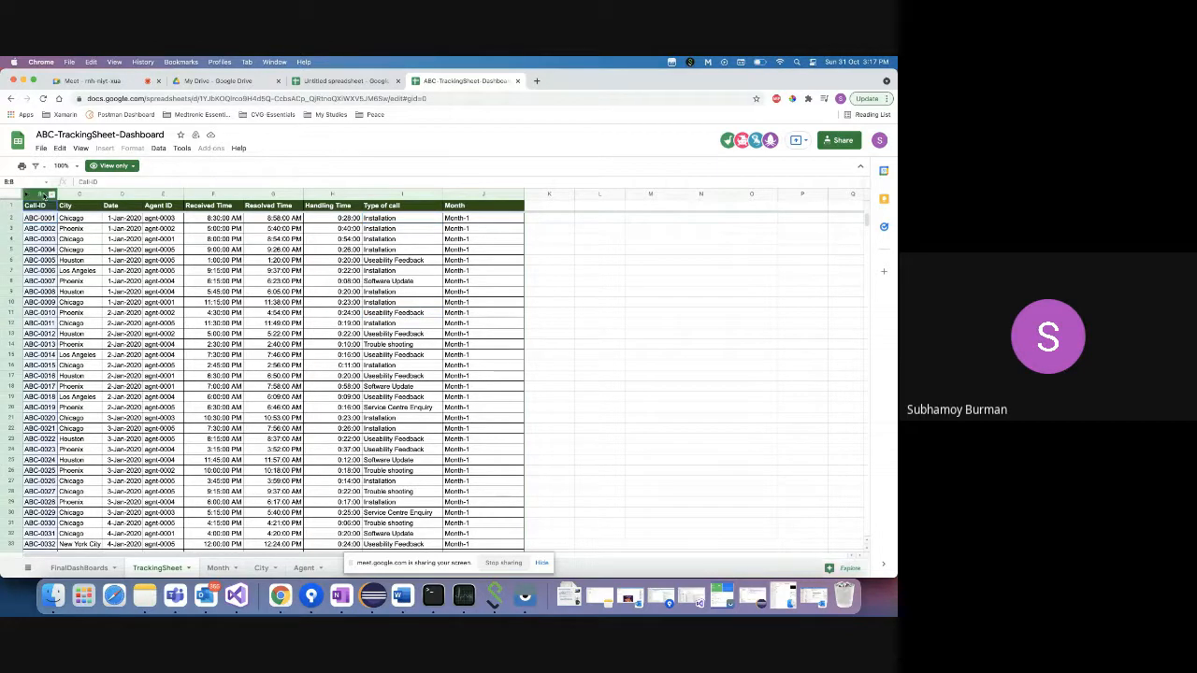
pyautogui.click(201, 196)
pyautogui.moveTo(271, 195); pyautogui.dragTo(337, 196)
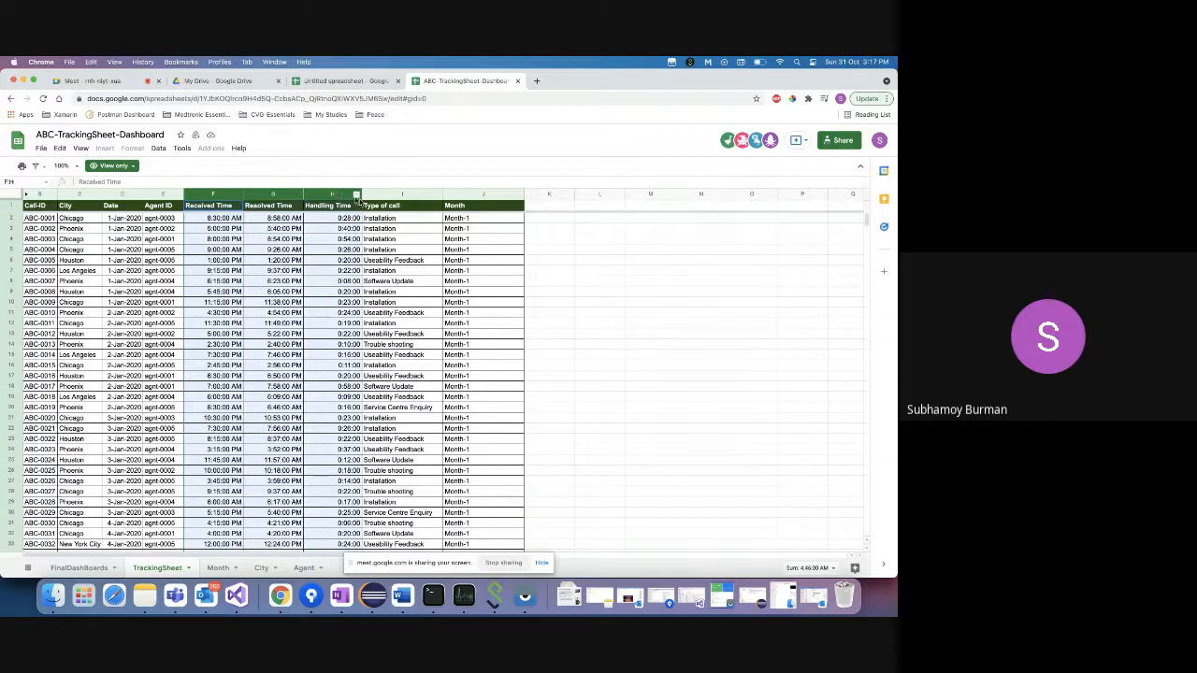
pyautogui.click(395, 218)
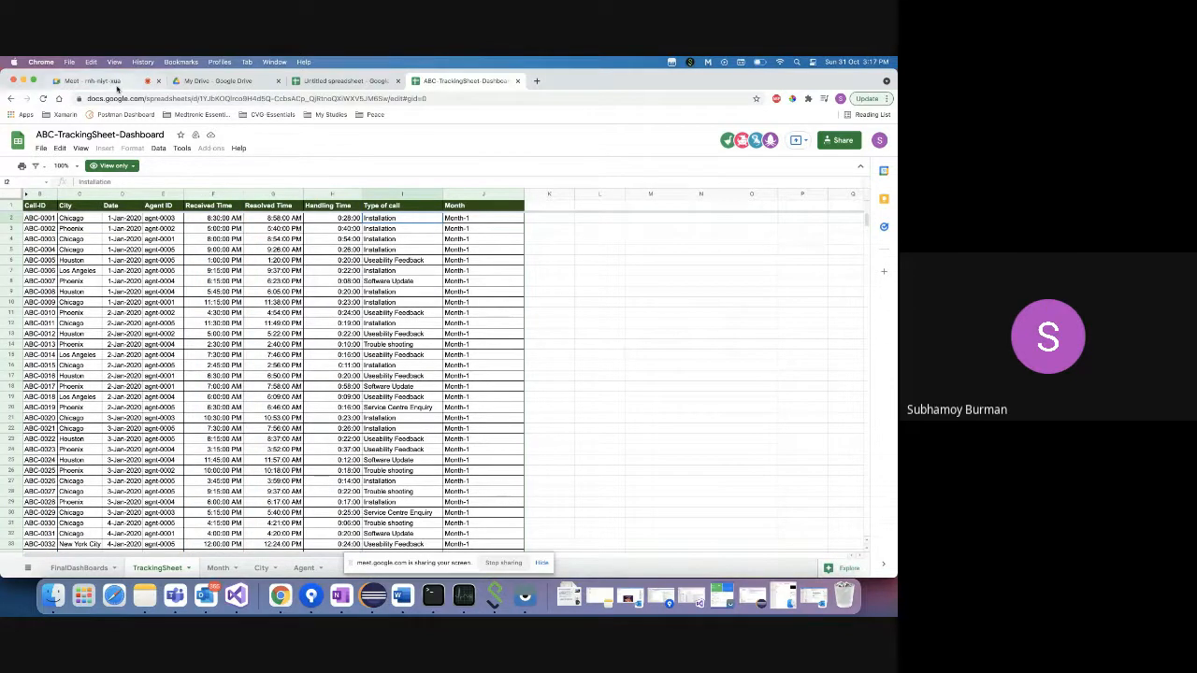
pyautogui.click(115, 82)
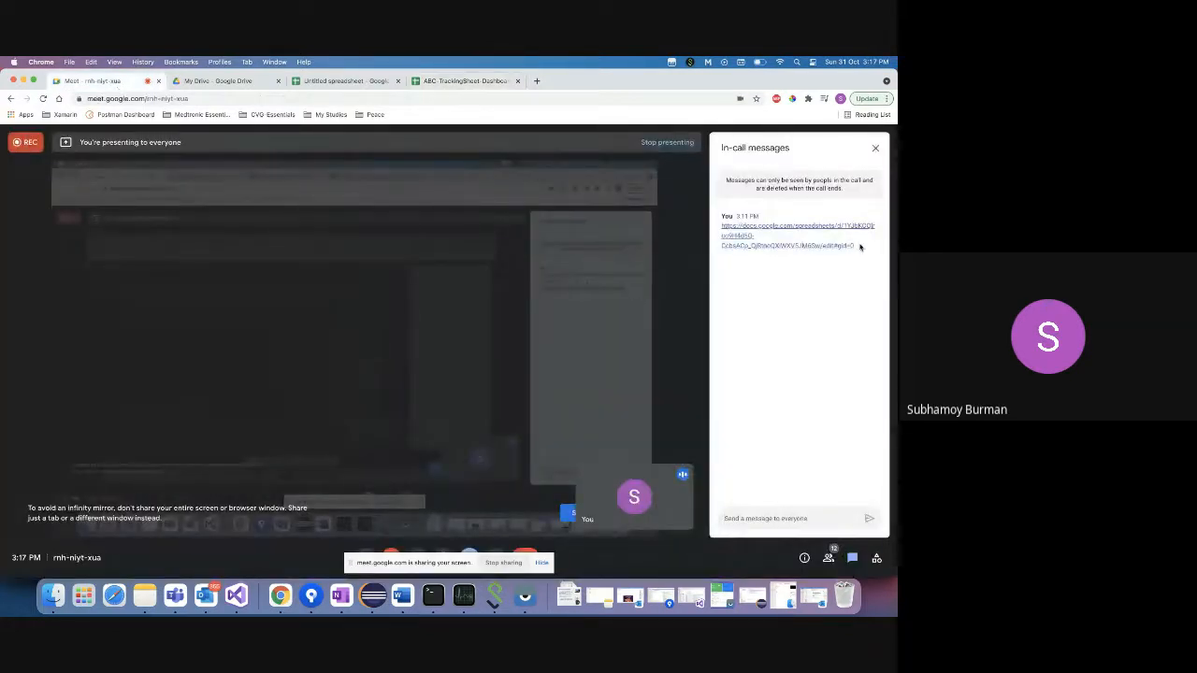
# - Copy the earlier posted link, send it in the Meet chat, and return to the spreadsheet
pyautogui.moveTo(859, 245); pyautogui.dragTo(726, 225)
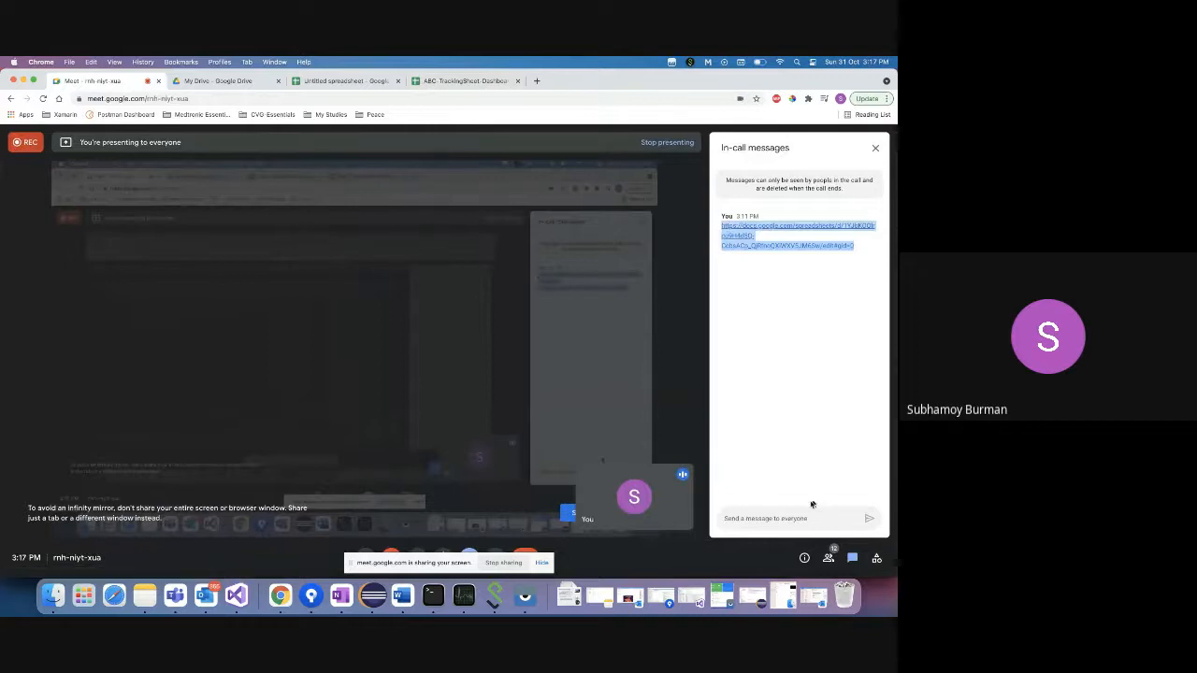
pyautogui.click(784, 516)
pyautogui.press('Return')
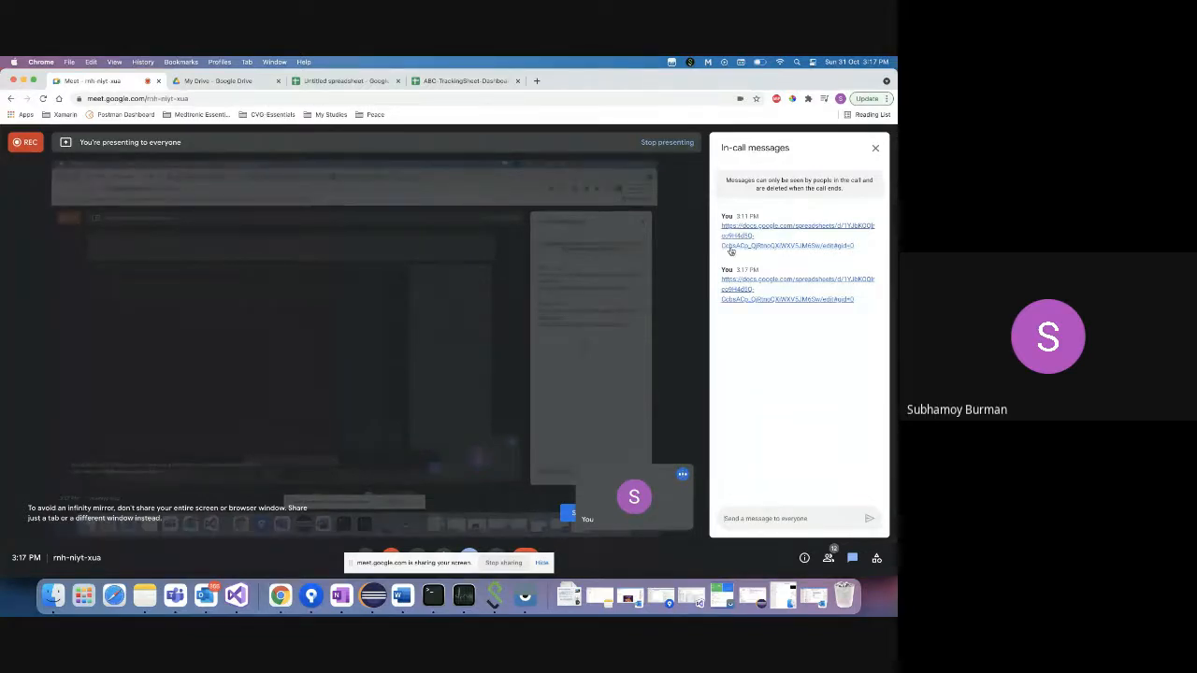
pyautogui.click(466, 82)
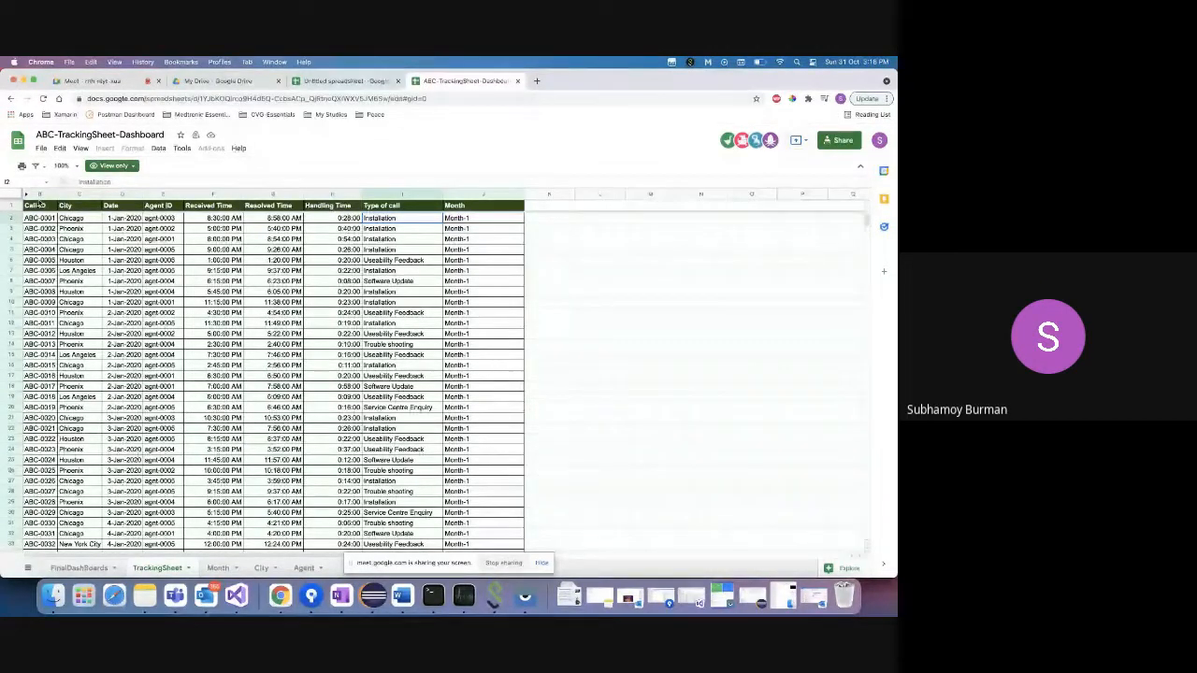
# - Send the spreadsheet link in the Meet chat once more and go back to the dashboard
pyautogui.click(122, 81)
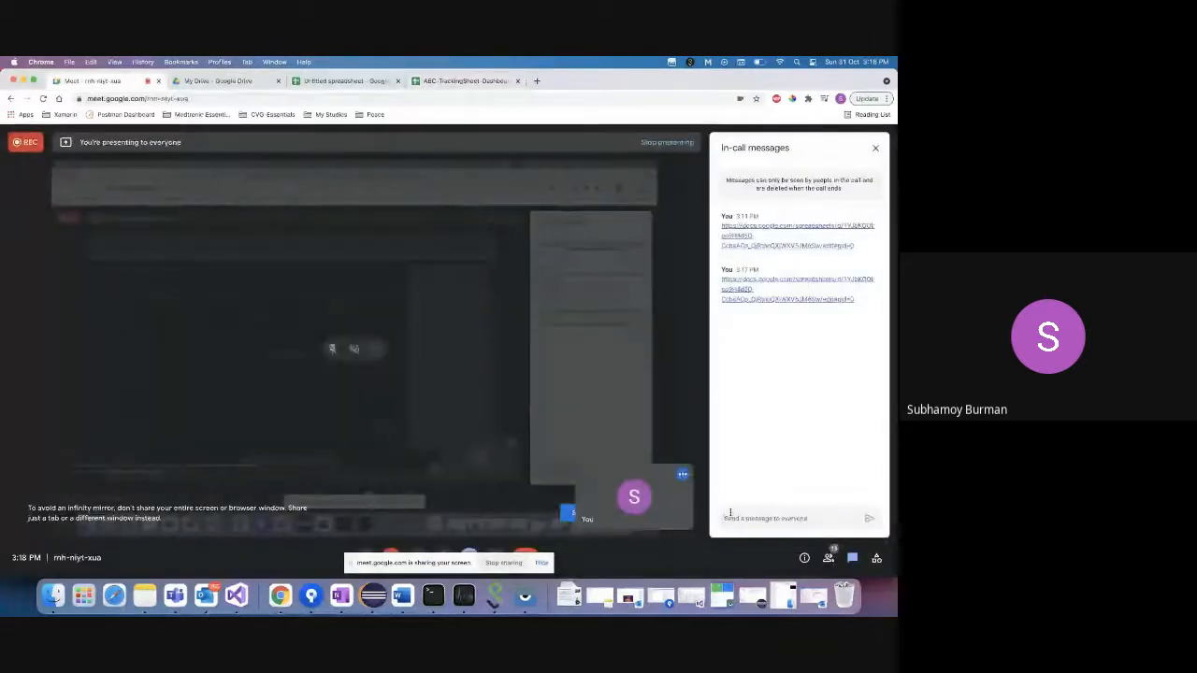
pyautogui.press('Return')
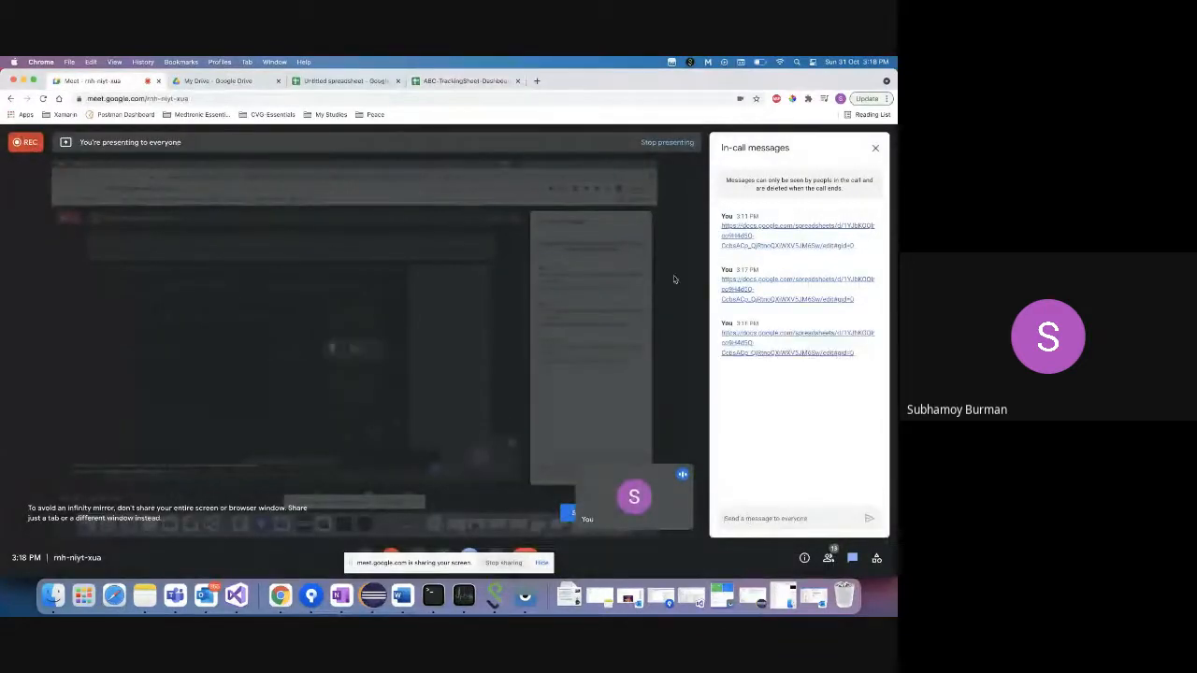
pyautogui.click(456, 81)
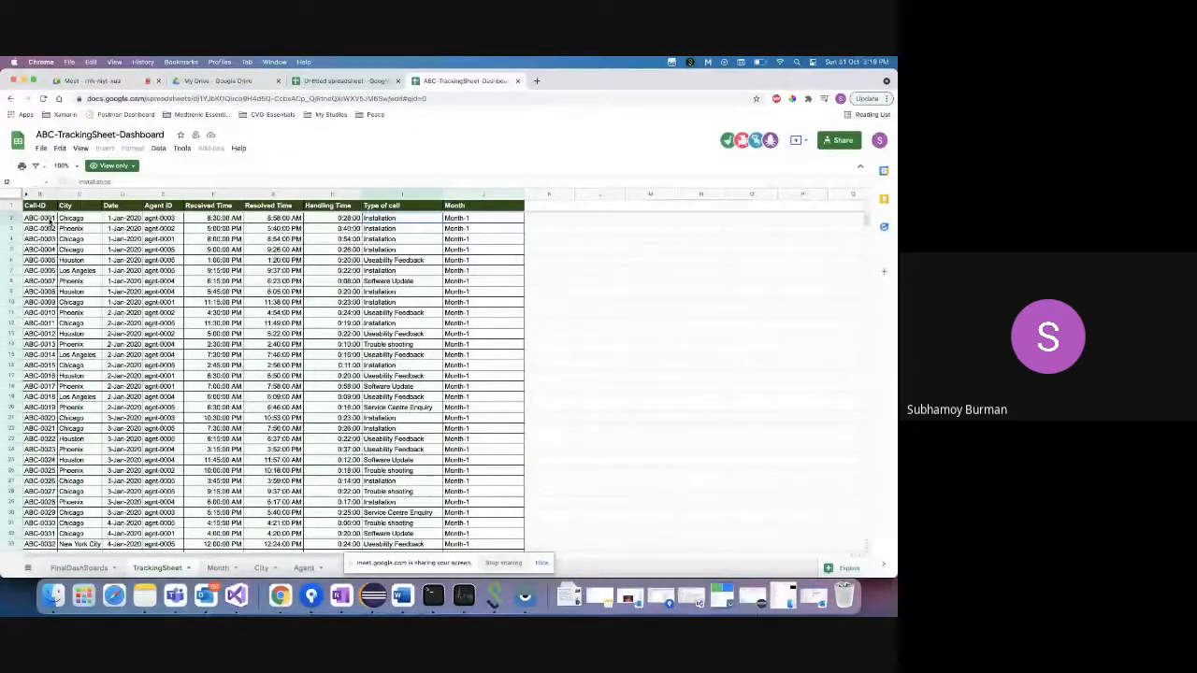
pyautogui.click(49, 221)
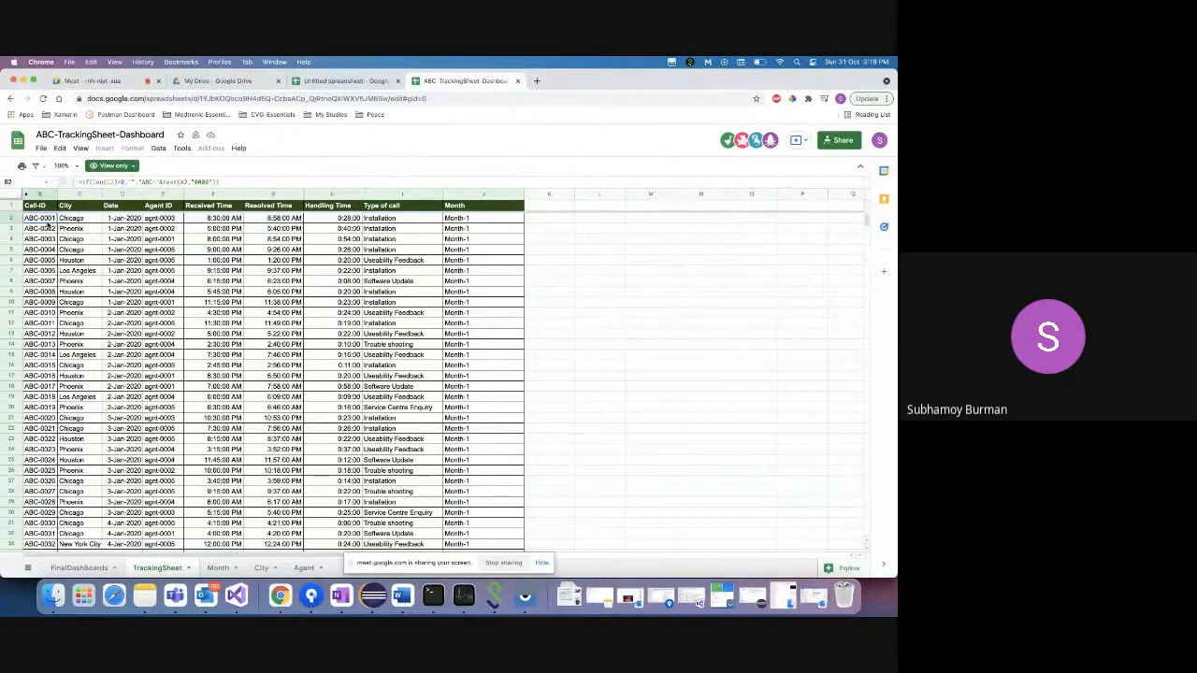
pyautogui.click(169, 222)
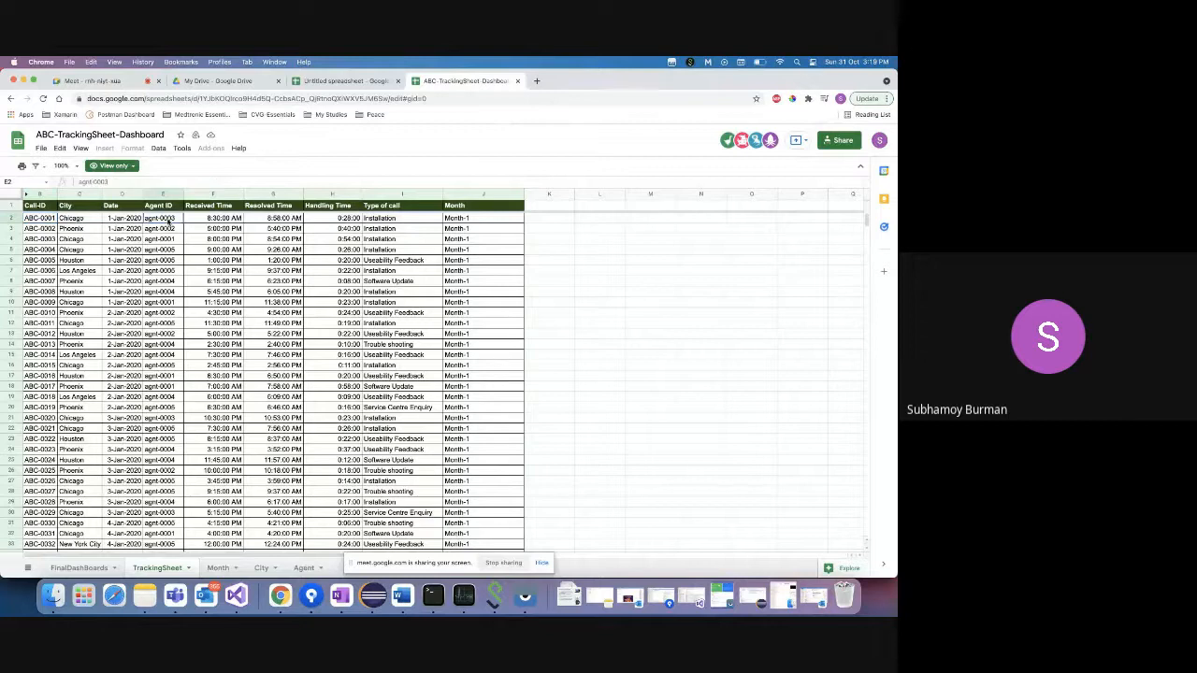
pyautogui.click(390, 219)
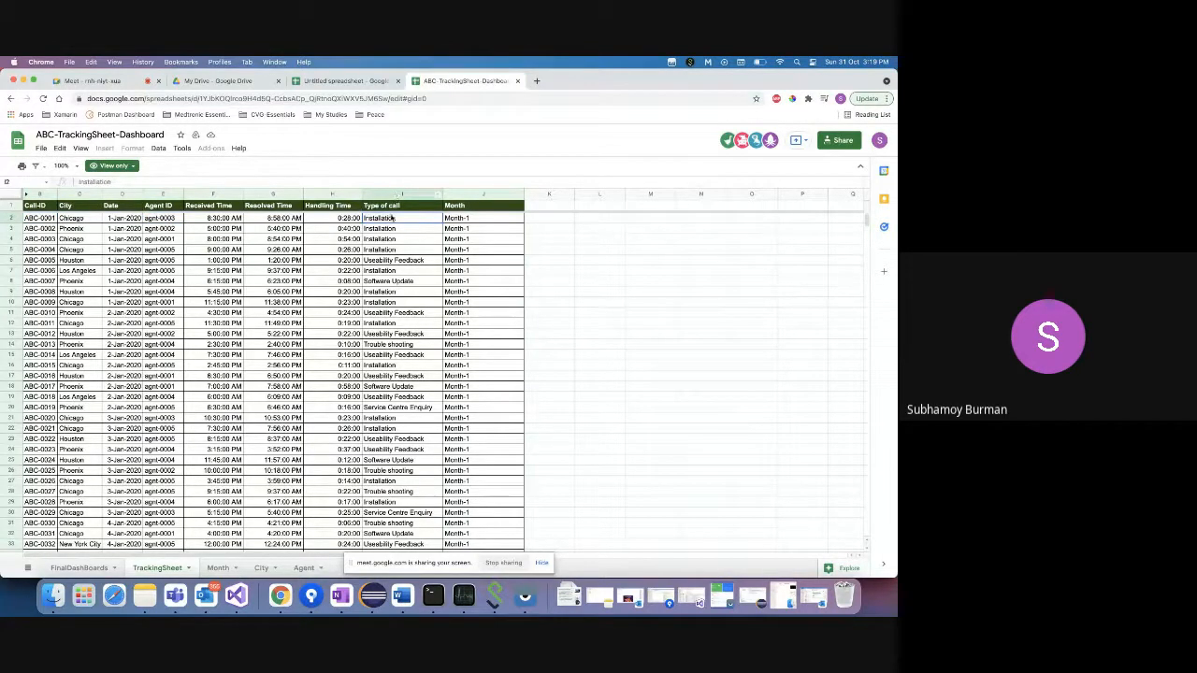
pyautogui.click(384, 261)
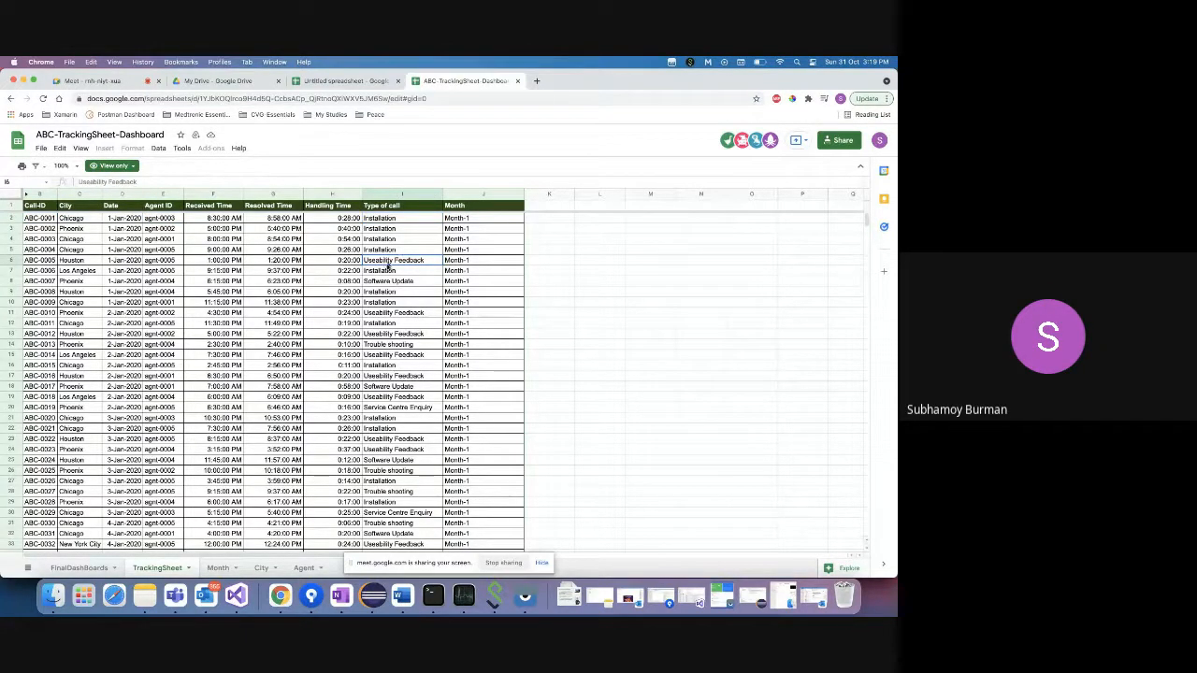
pyautogui.click(136, 219)
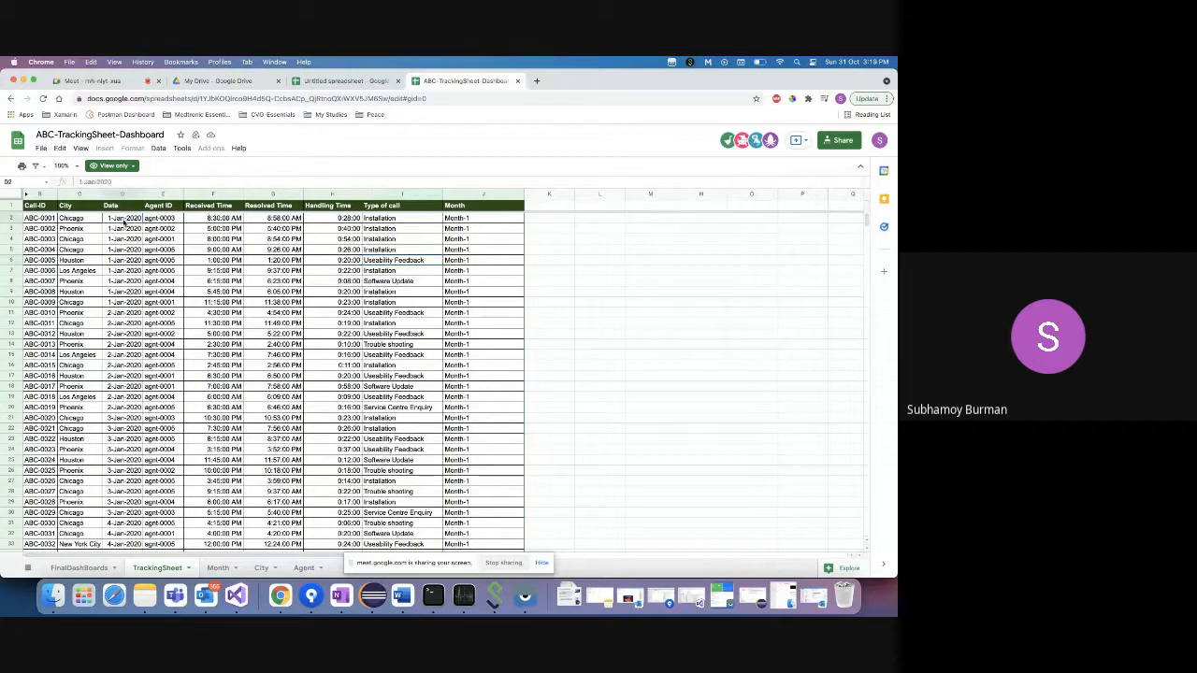
pyautogui.click(216, 218)
pyautogui.click(341, 218)
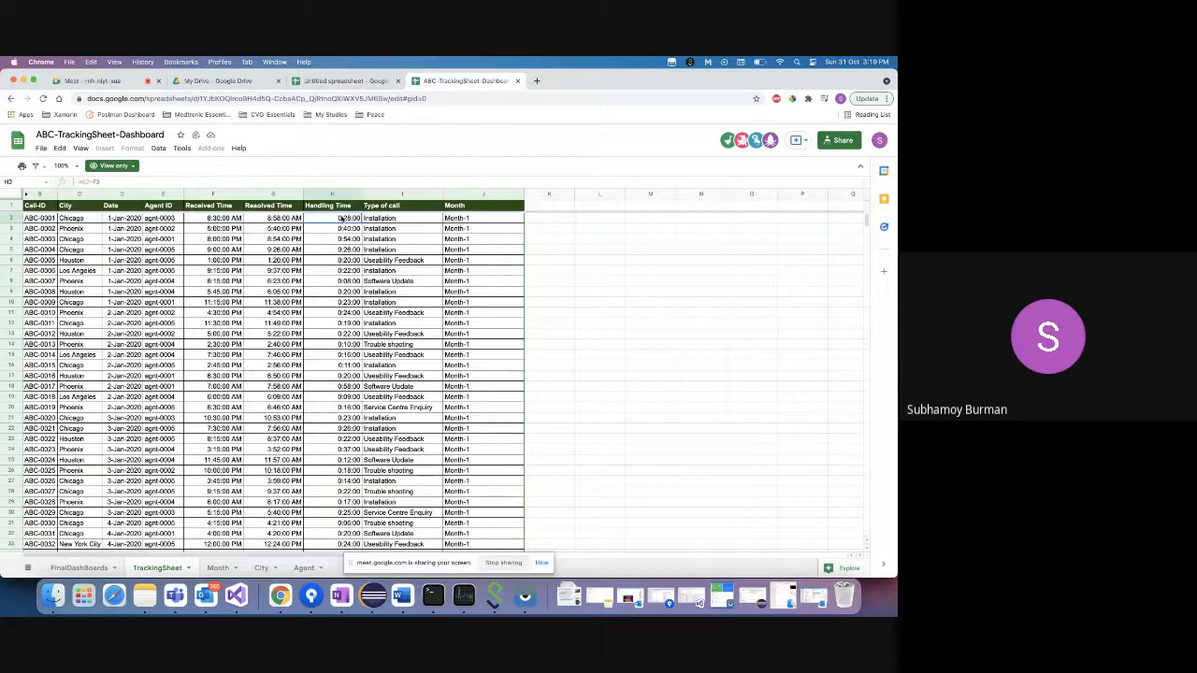
pyautogui.click(257, 220)
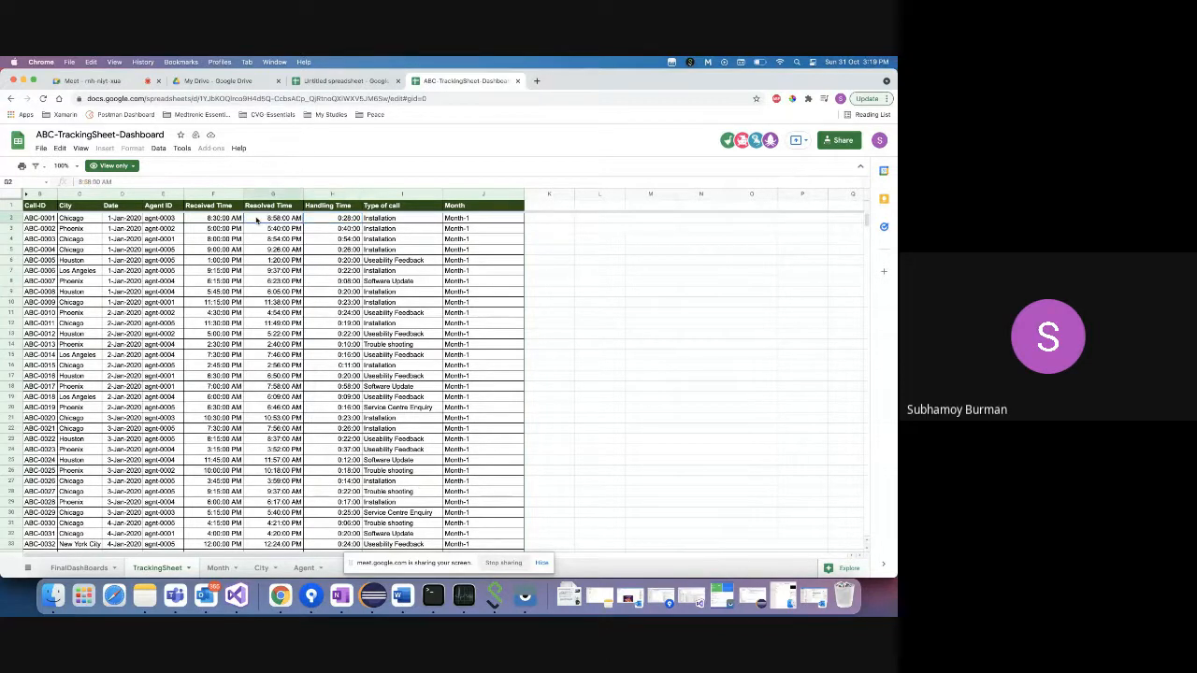
pyautogui.click(232, 222)
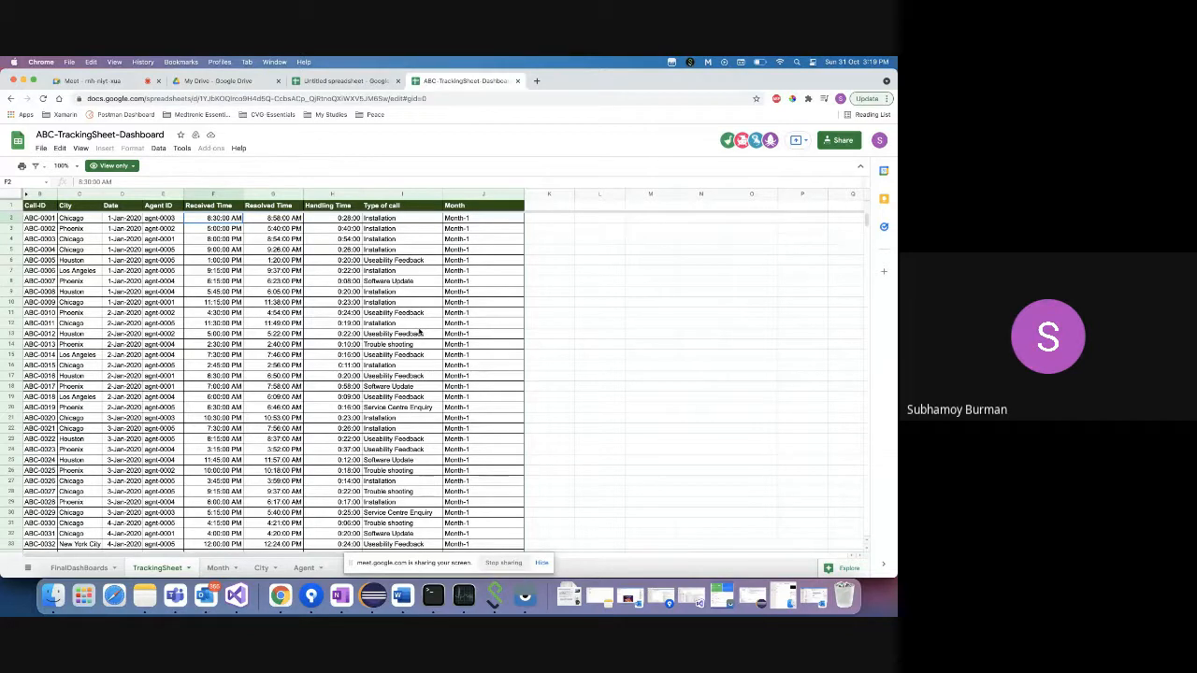
# - Post a fourth copy of the dashboard link in the Meet chat and return to ABC-TrackingSheet-Dashboard
pyautogui.click(122, 82)
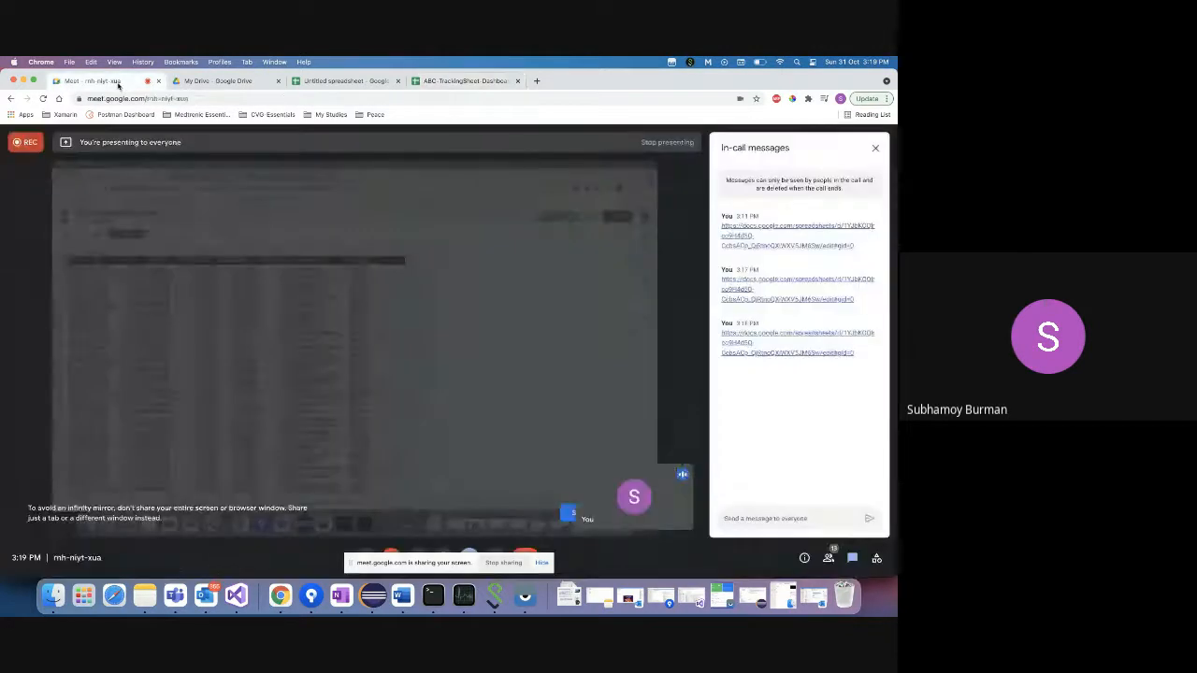
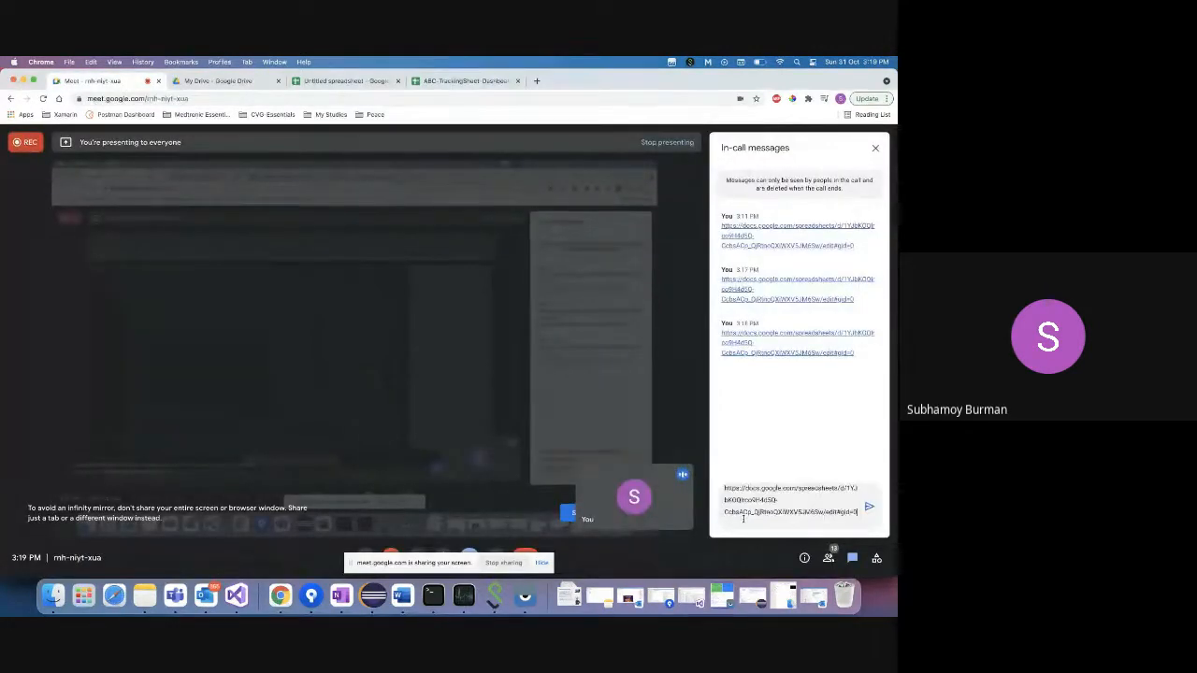
pyautogui.press('Return')
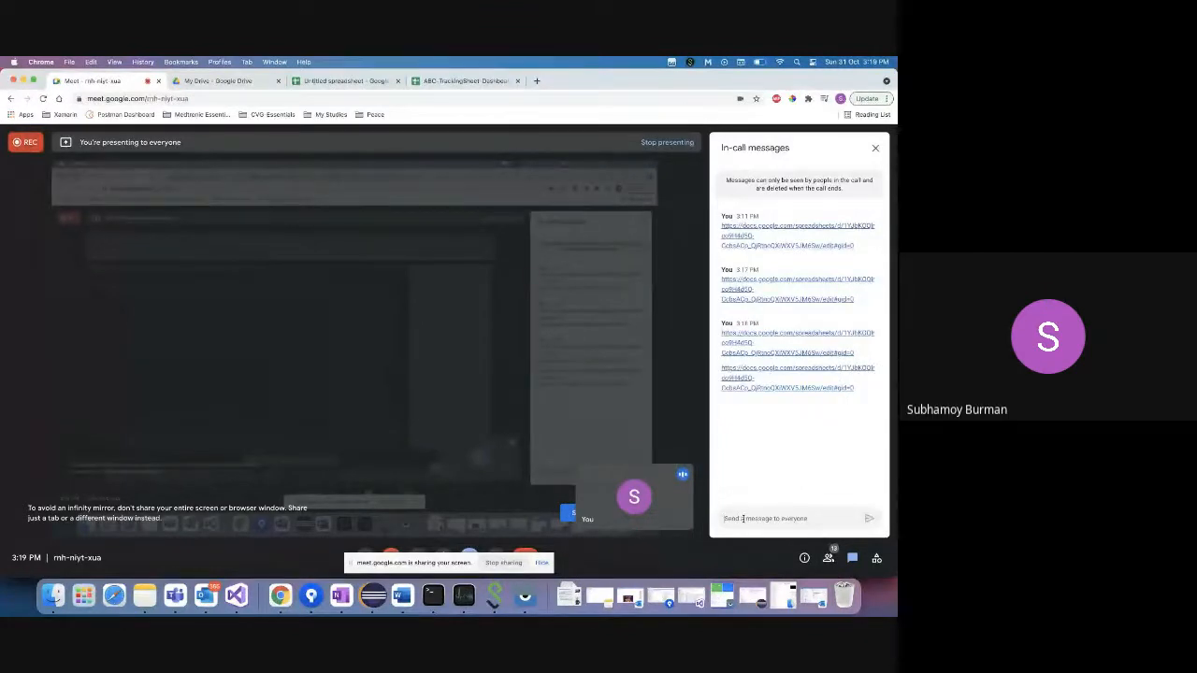
pyautogui.click(455, 82)
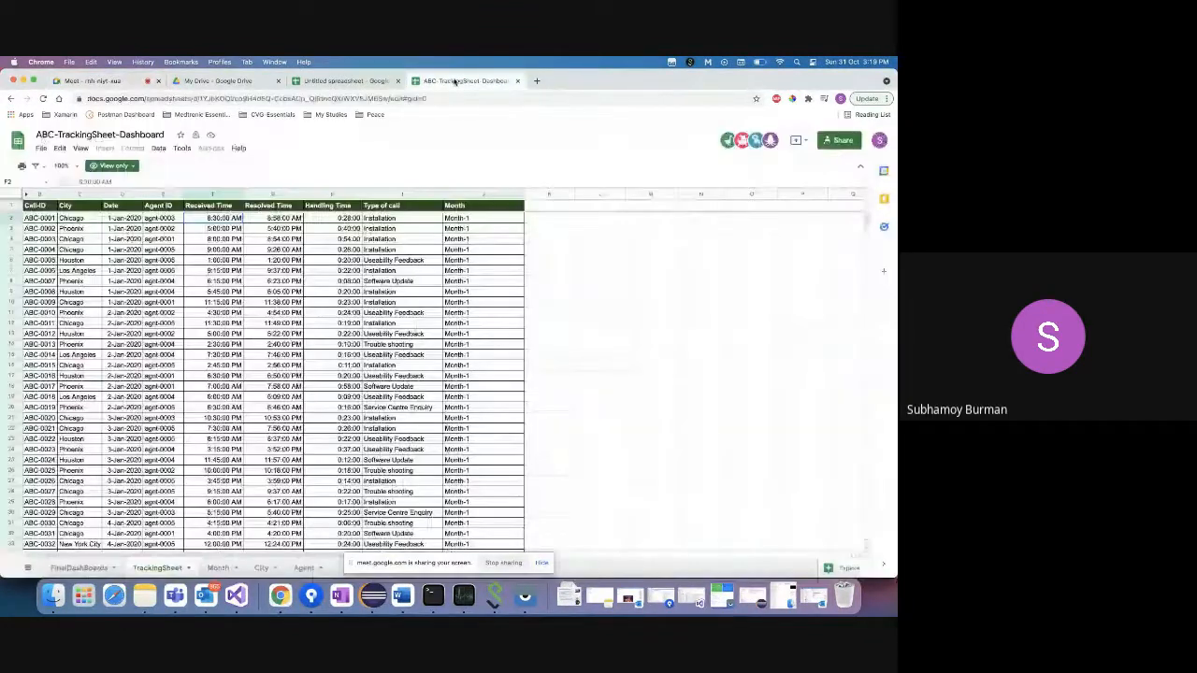
# - Copy the TrackingSheet sheet to a new spreadsheet and open the resulting Untitled spreadsheet
pyautogui.rightClick(162, 570)
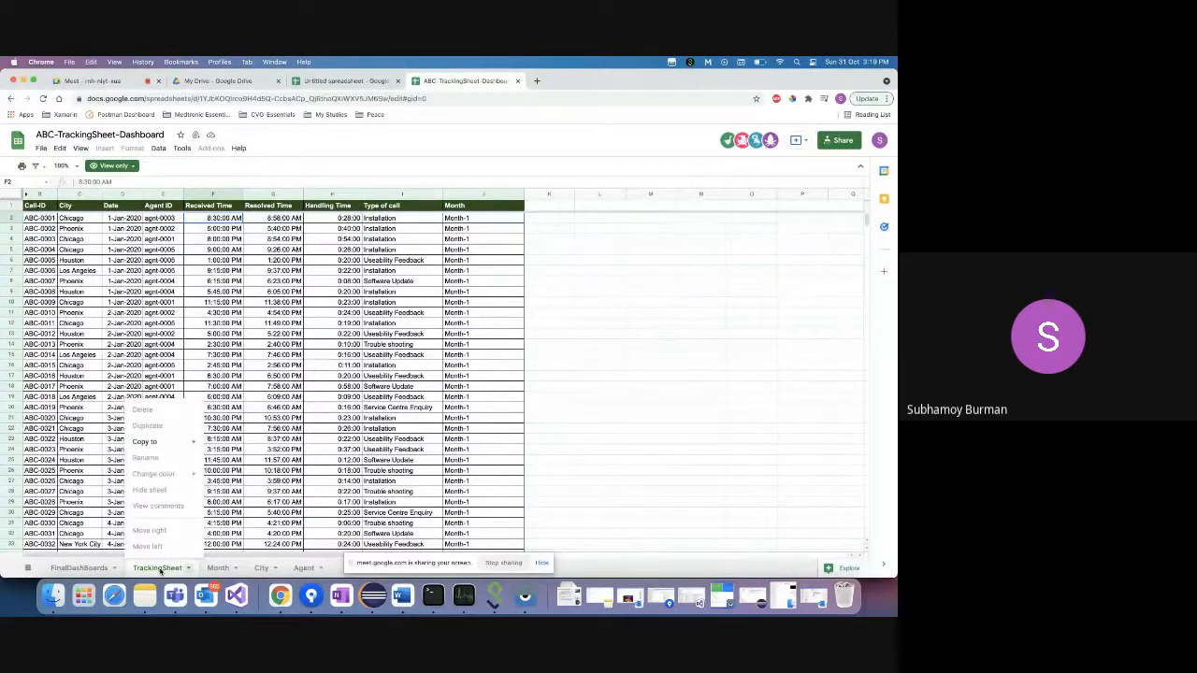
pyautogui.moveTo(162, 444)
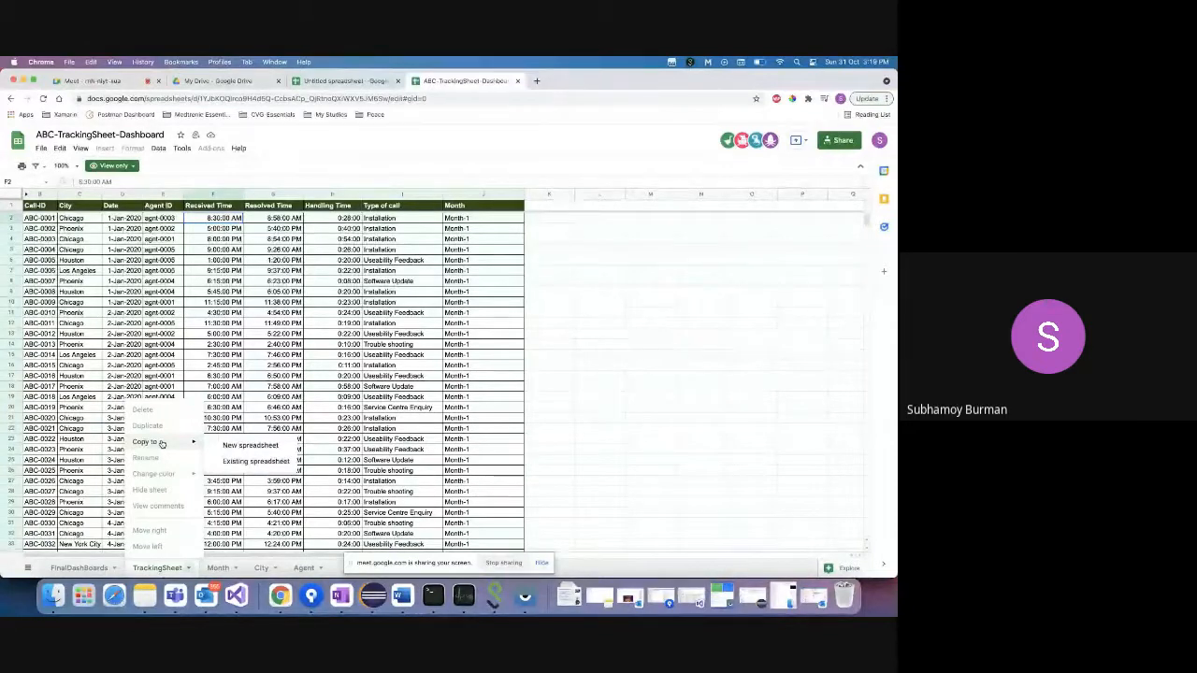
pyautogui.click(249, 446)
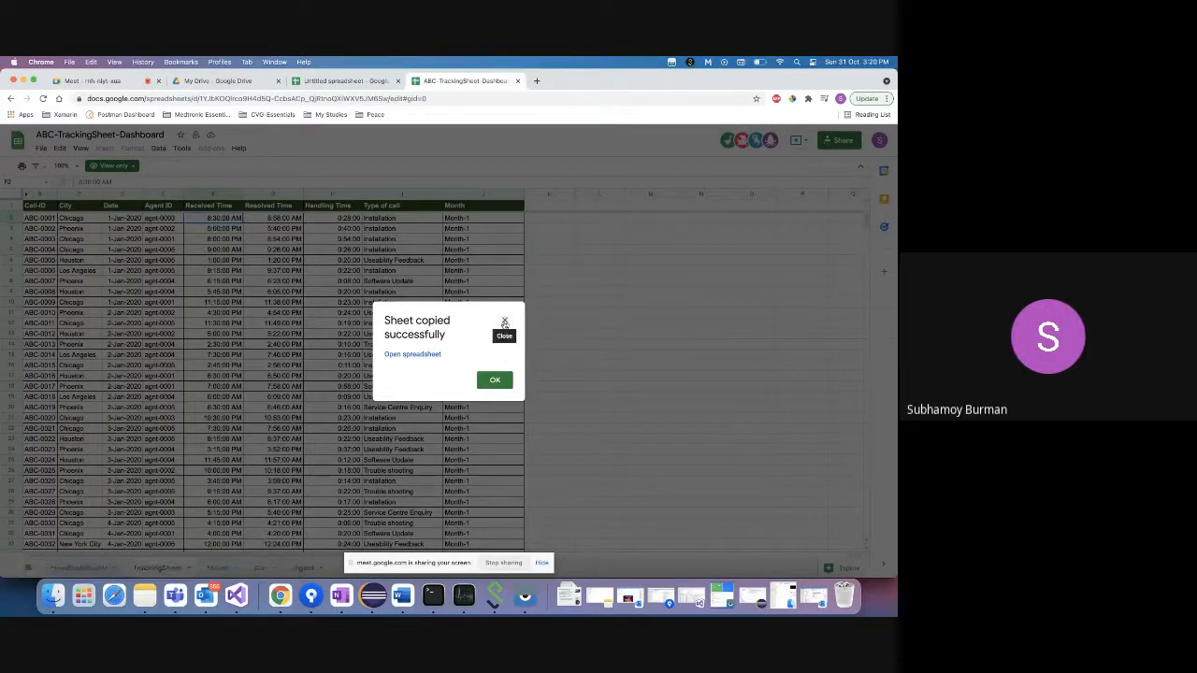
pyautogui.click(425, 354)
pyautogui.click(448, 88)
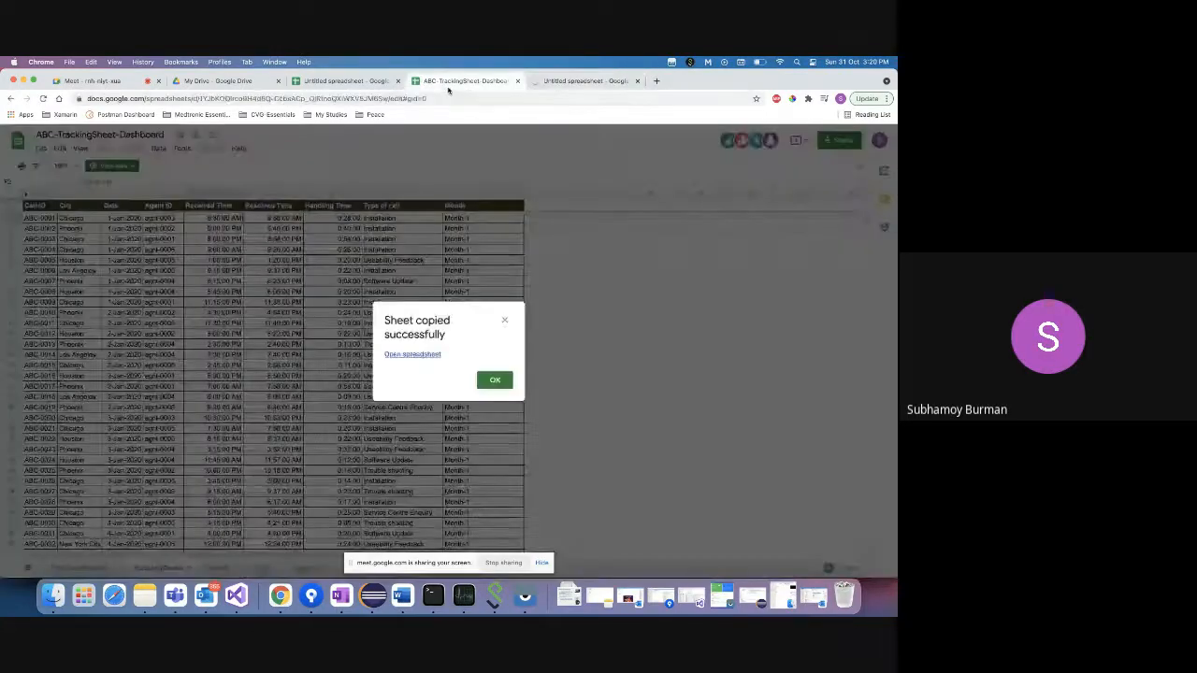
# - Dismiss the copy confirmation and open the TrackingSheet tab's options menu and the all-sheets list
pyautogui.click(504, 320)
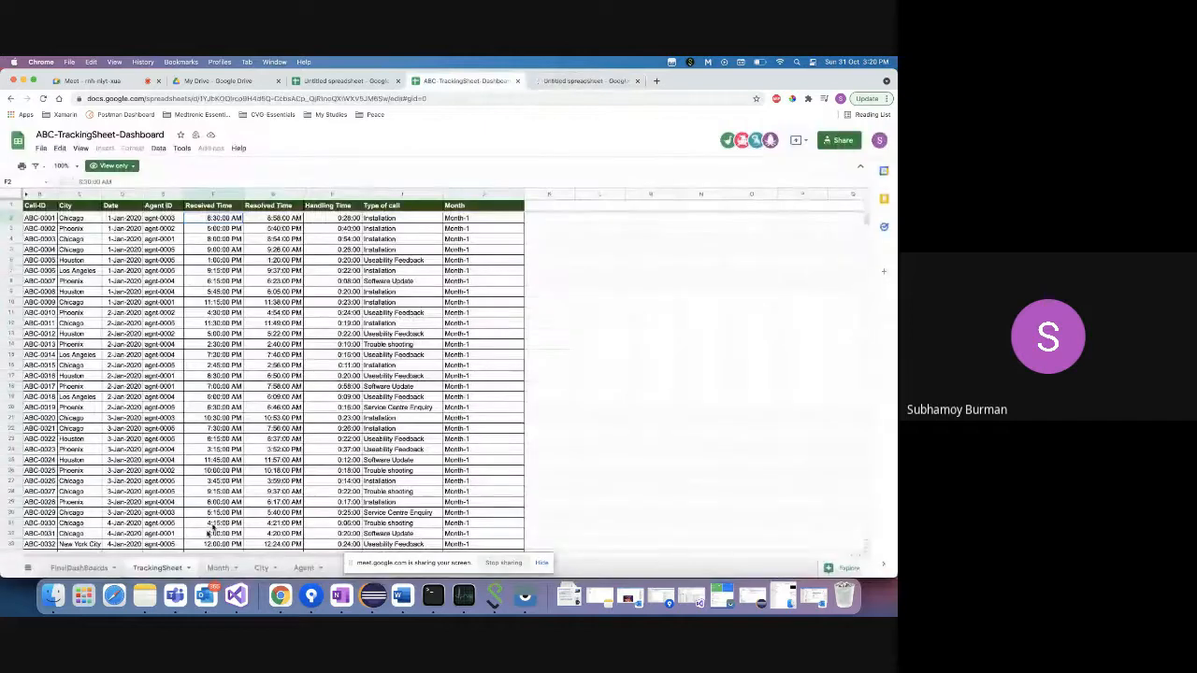
pyautogui.click(189, 569)
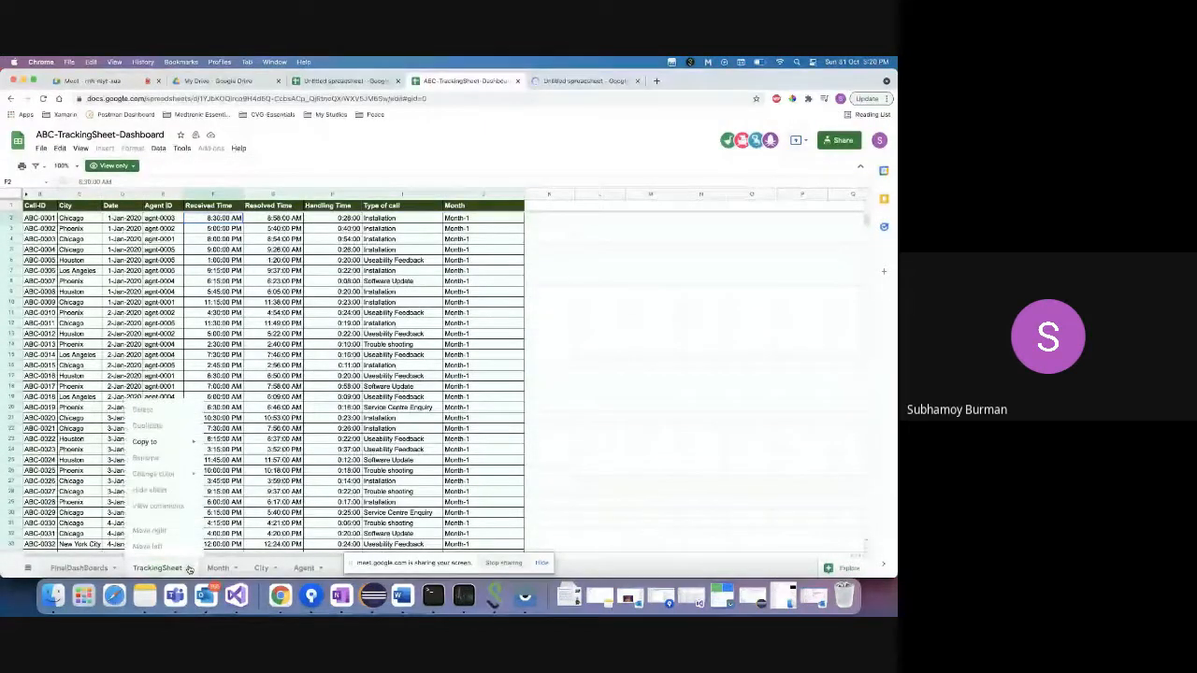
pyautogui.click(189, 569)
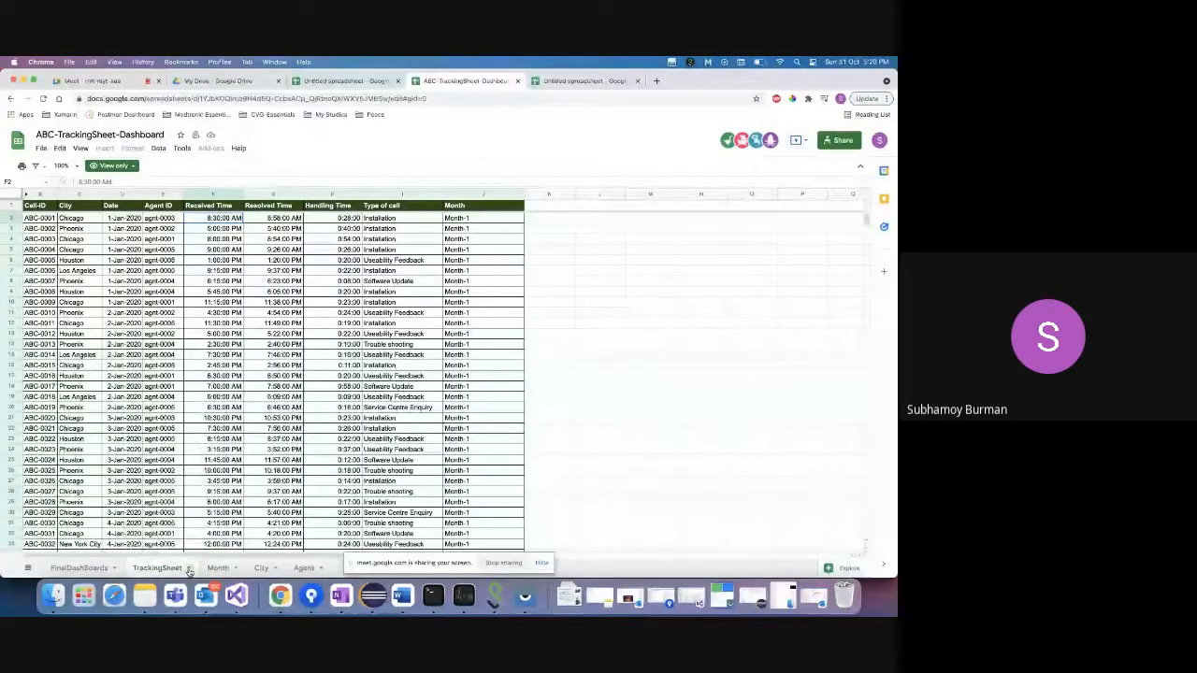
pyautogui.click(189, 569)
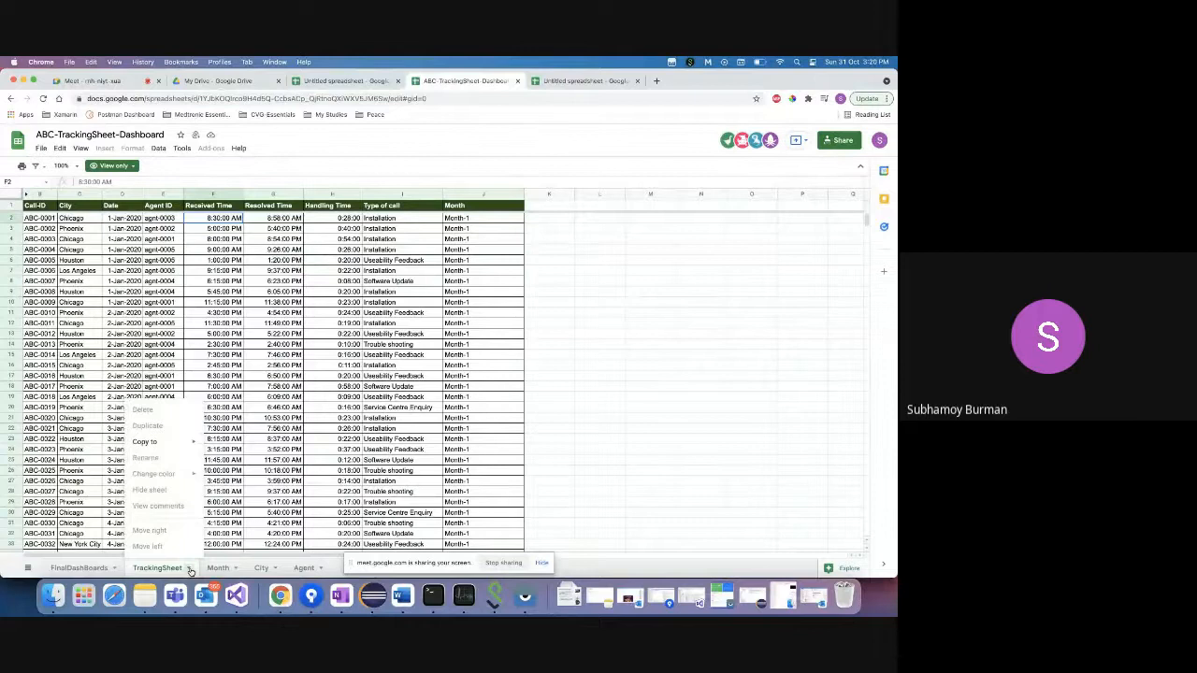
pyautogui.click(29, 569)
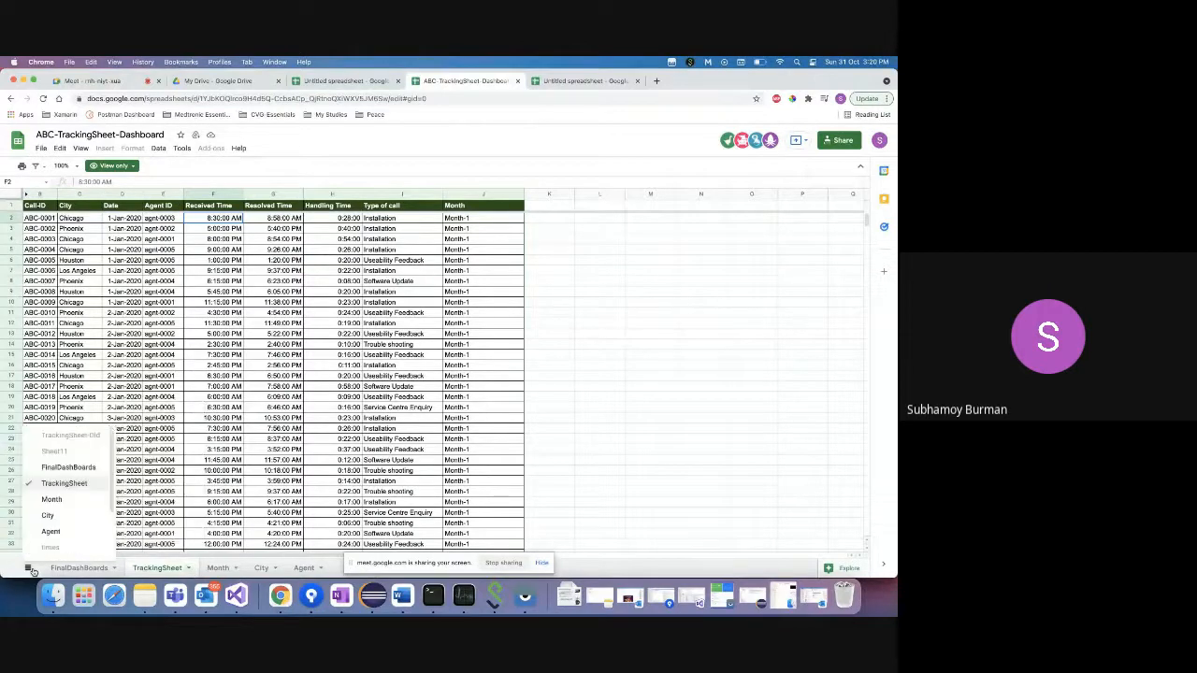
pyautogui.click(187, 567)
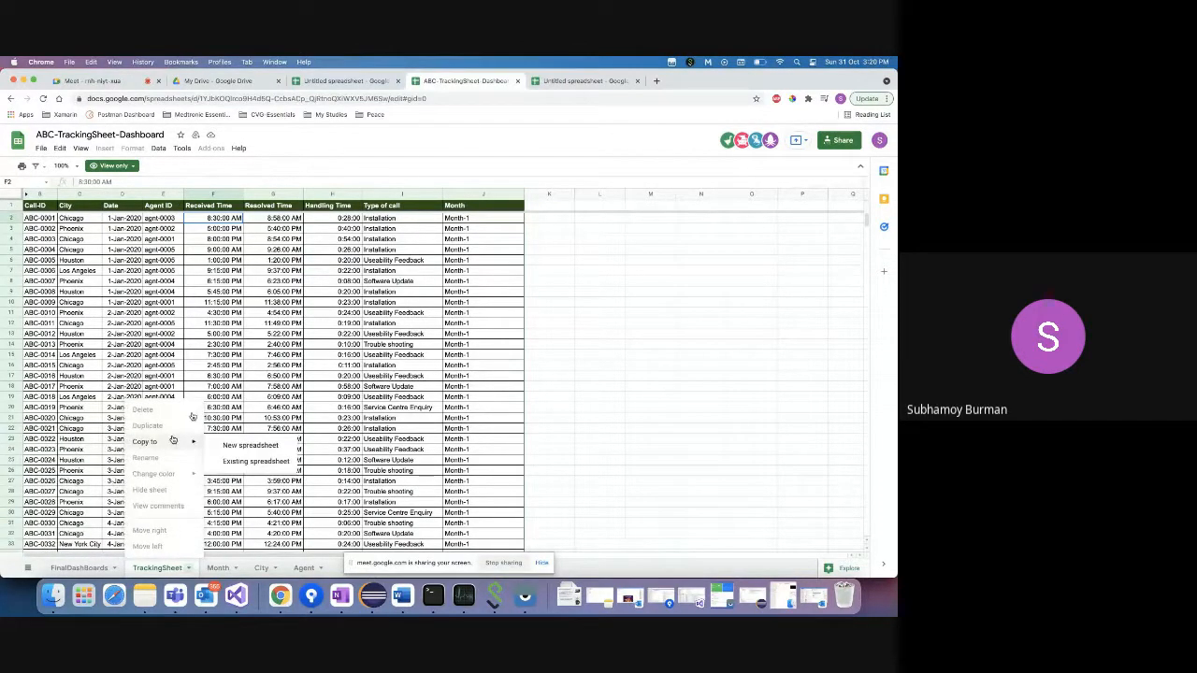
# - Switch between the original dashboard and the Untitled copy, ending on the copy's title field
pyautogui.click(566, 81)
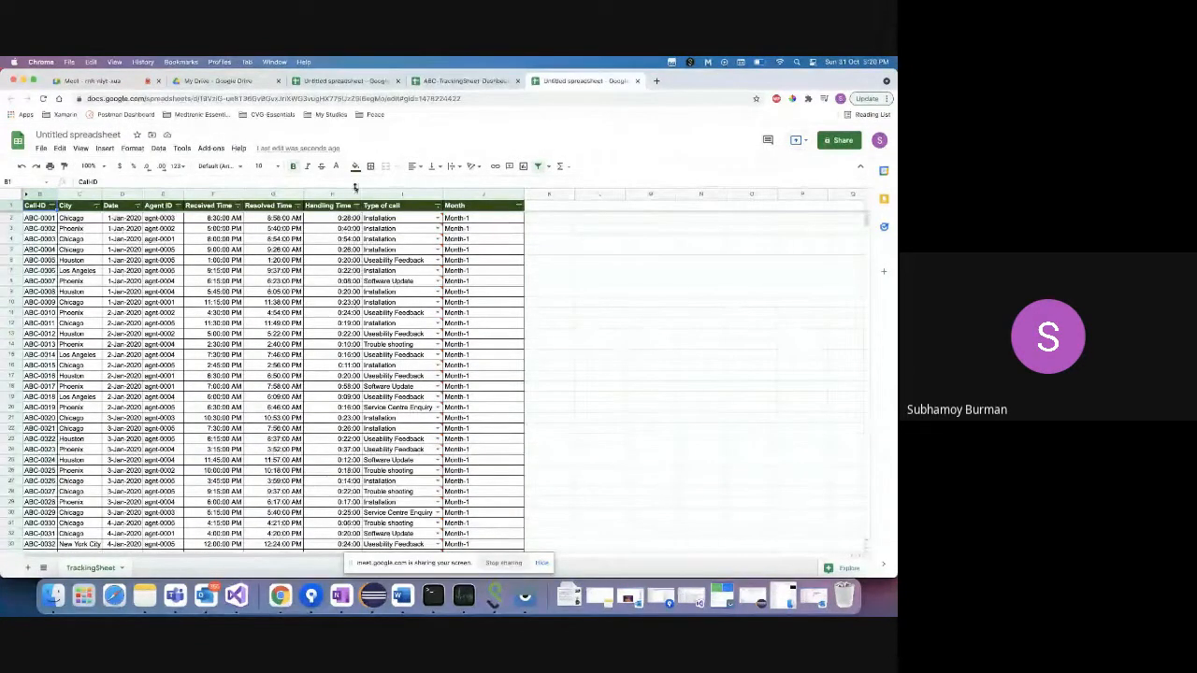
pyautogui.click(461, 80)
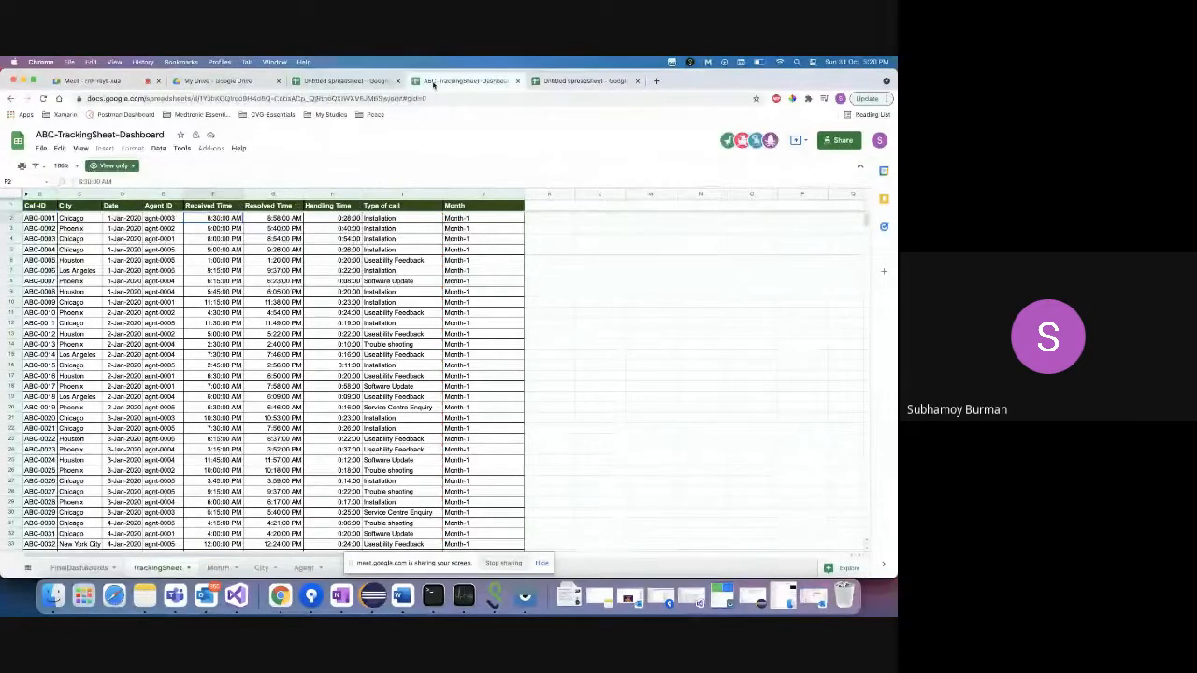
pyautogui.click(189, 568)
pyautogui.moveTo(182, 446)
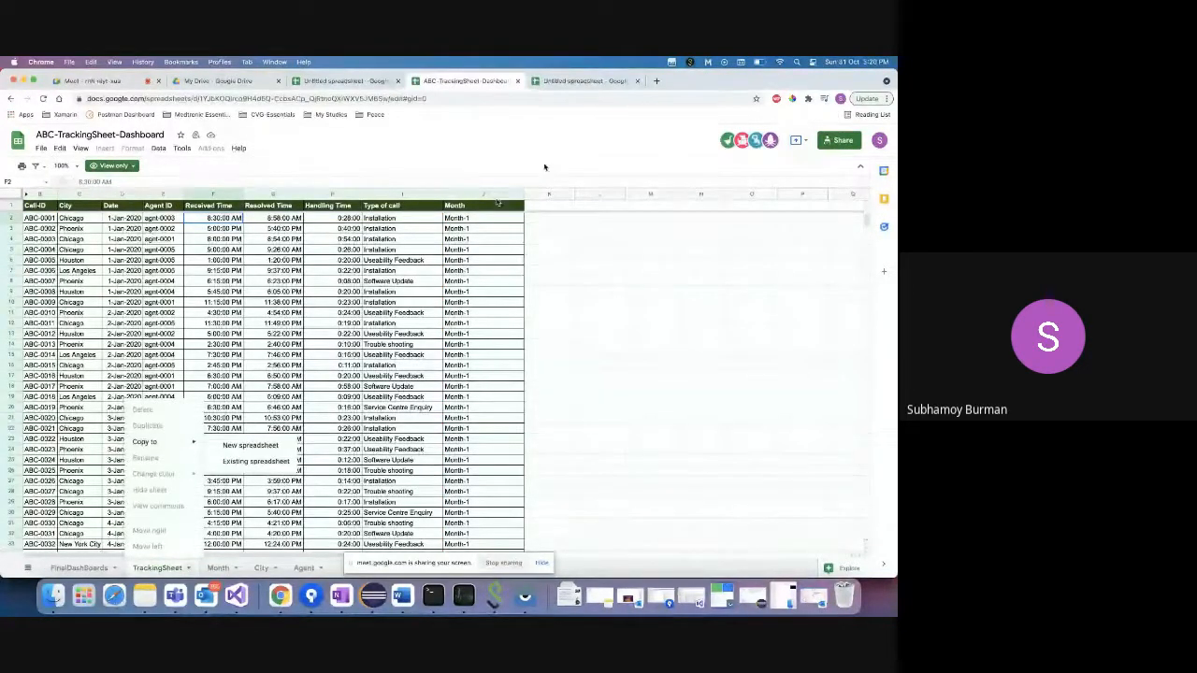
pyautogui.click(580, 81)
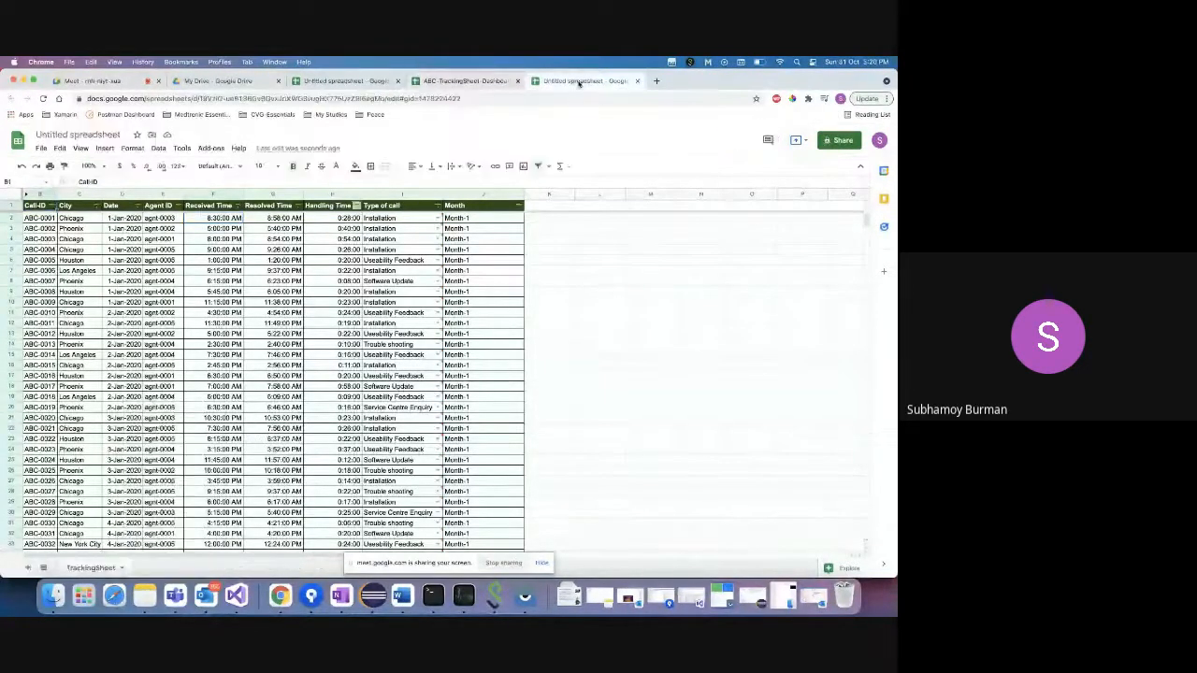
pyautogui.click(84, 134)
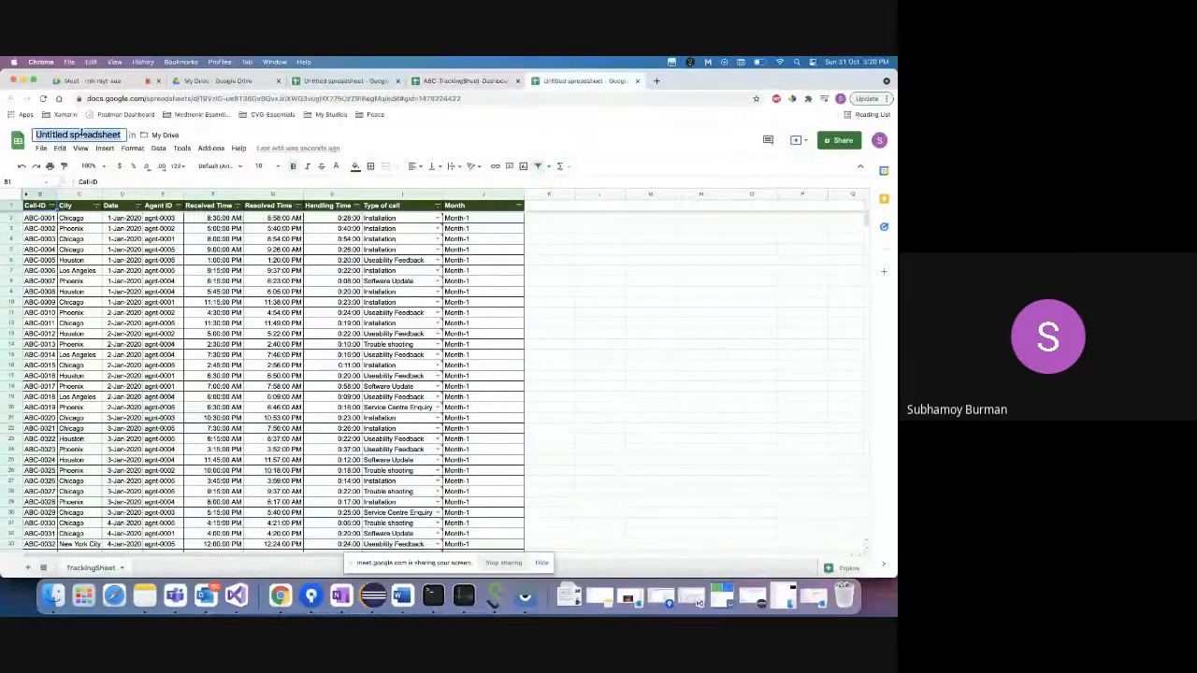
# - Retitle the copied spreadsheet to SIEMENS followed by the participant's first name
pyautogui.write('Pri')
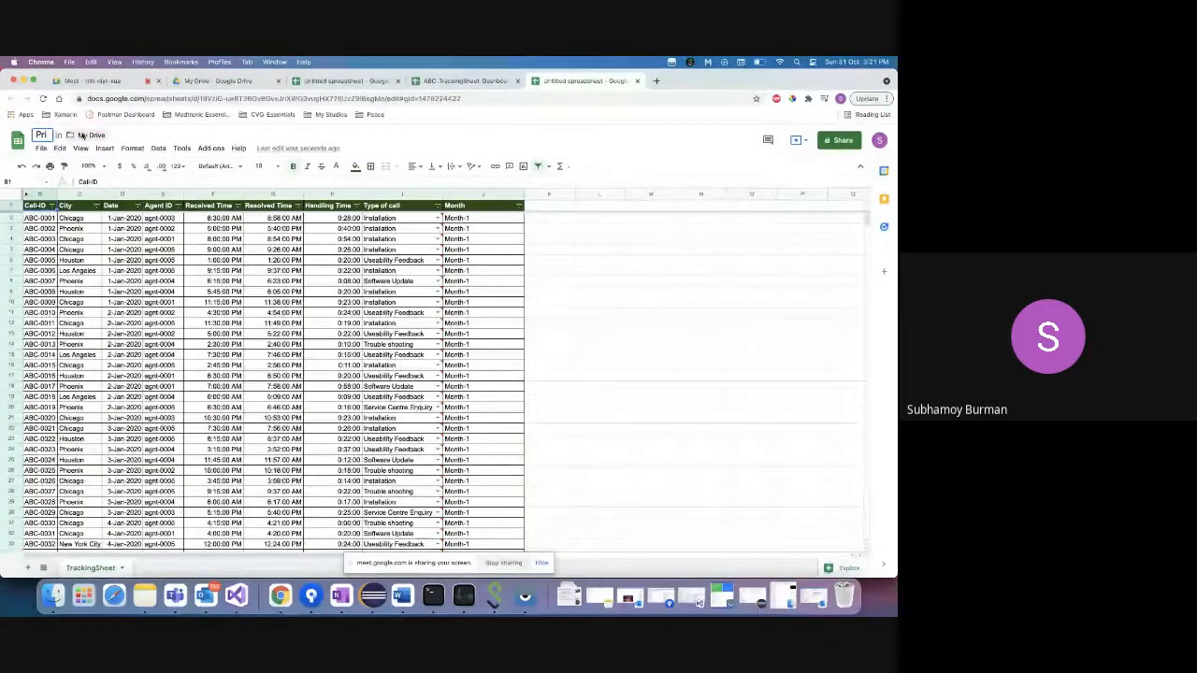
pyautogui.press('BackSpace')
pyautogui.press('BackSpace')
pyautogui.press('BackSpace')
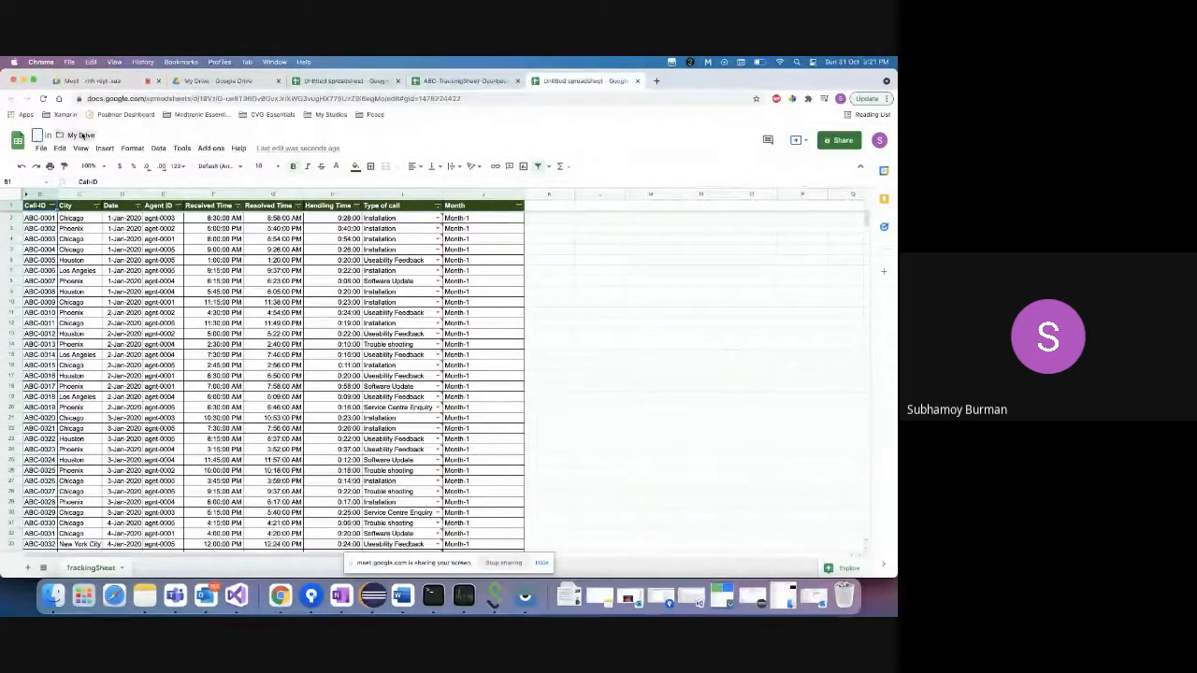
pyautogui.write('Pr')
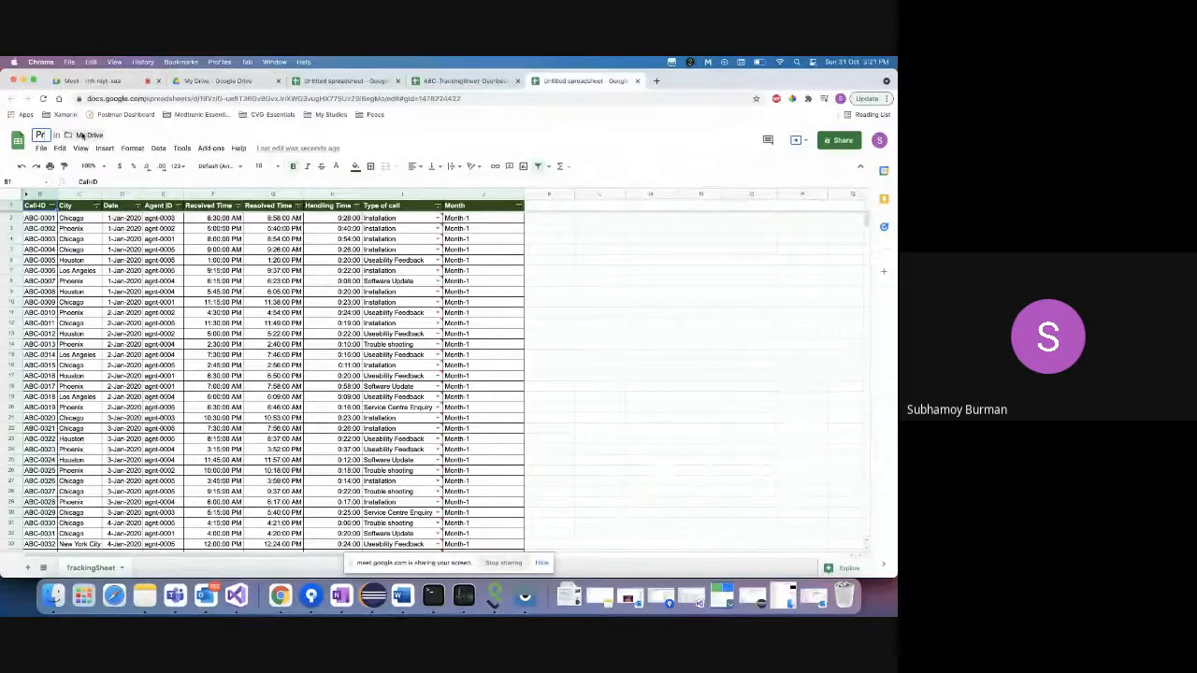
pyautogui.write('iyan')
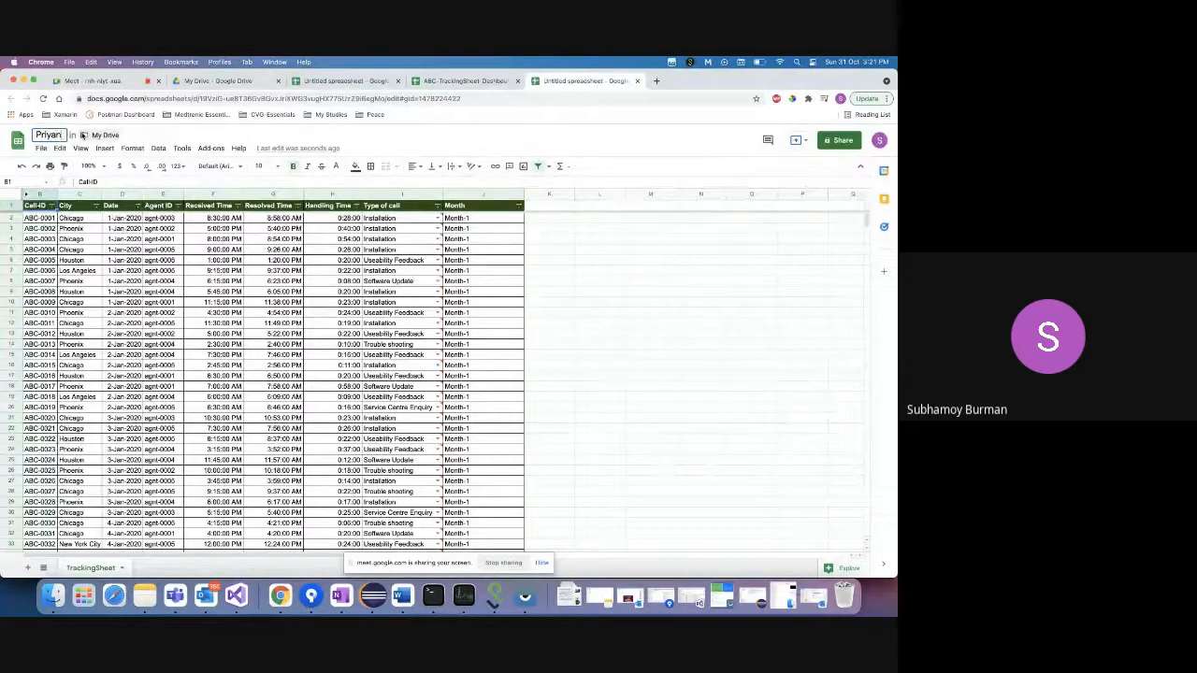
pyautogui.write('g')
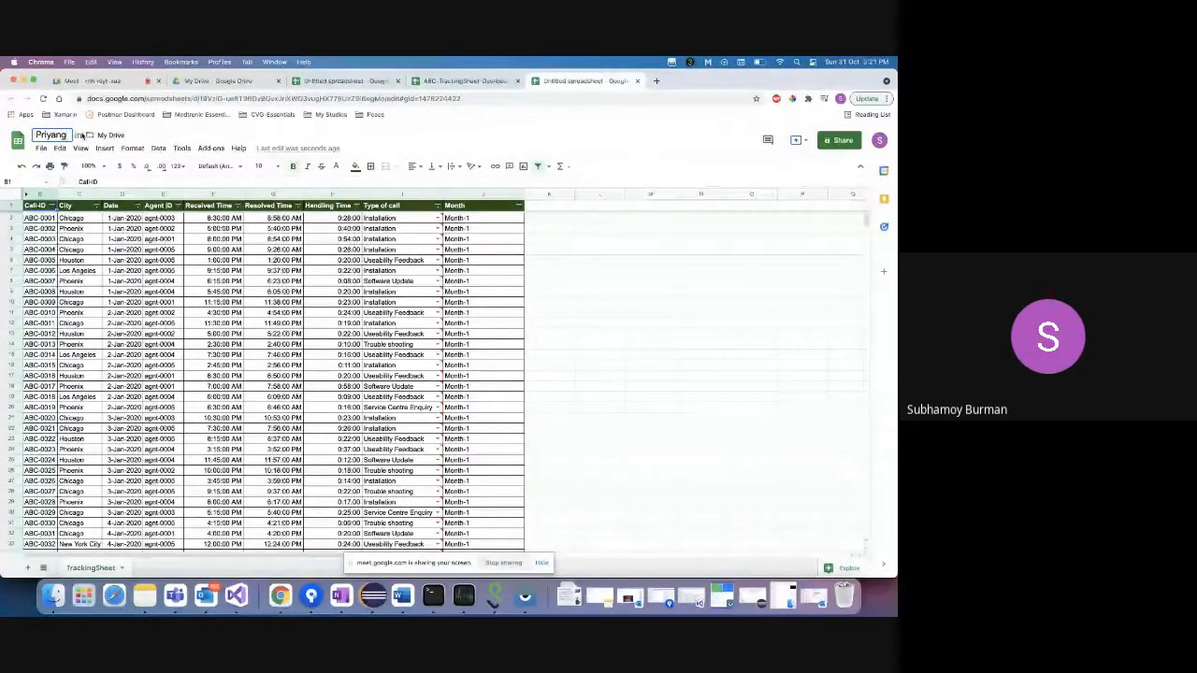
pyautogui.write('shu')
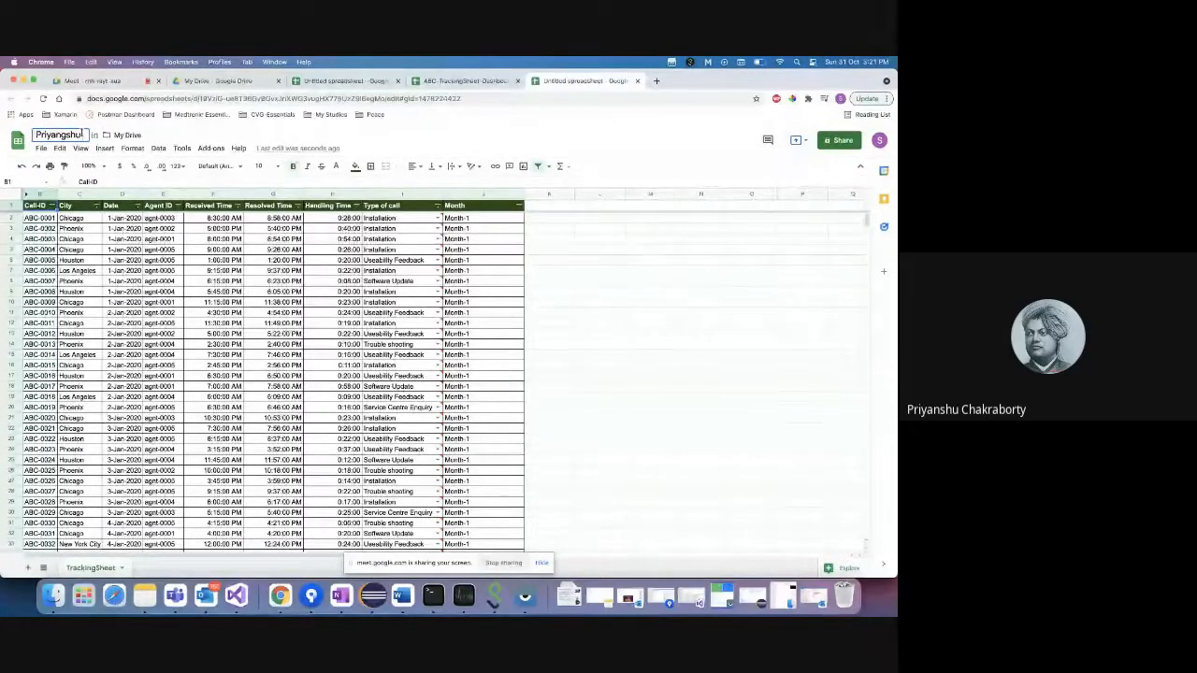
pyautogui.press('BackSpace')
pyautogui.press('BackSpace')
pyautogui.press('BackSpace')
pyautogui.press('BackSpace')
pyautogui.press('BackSpace')
pyautogui.press('BackSpace')
pyautogui.press('BackSpace')
pyautogui.press('BackSpace')
pyautogui.press('BackSpace')
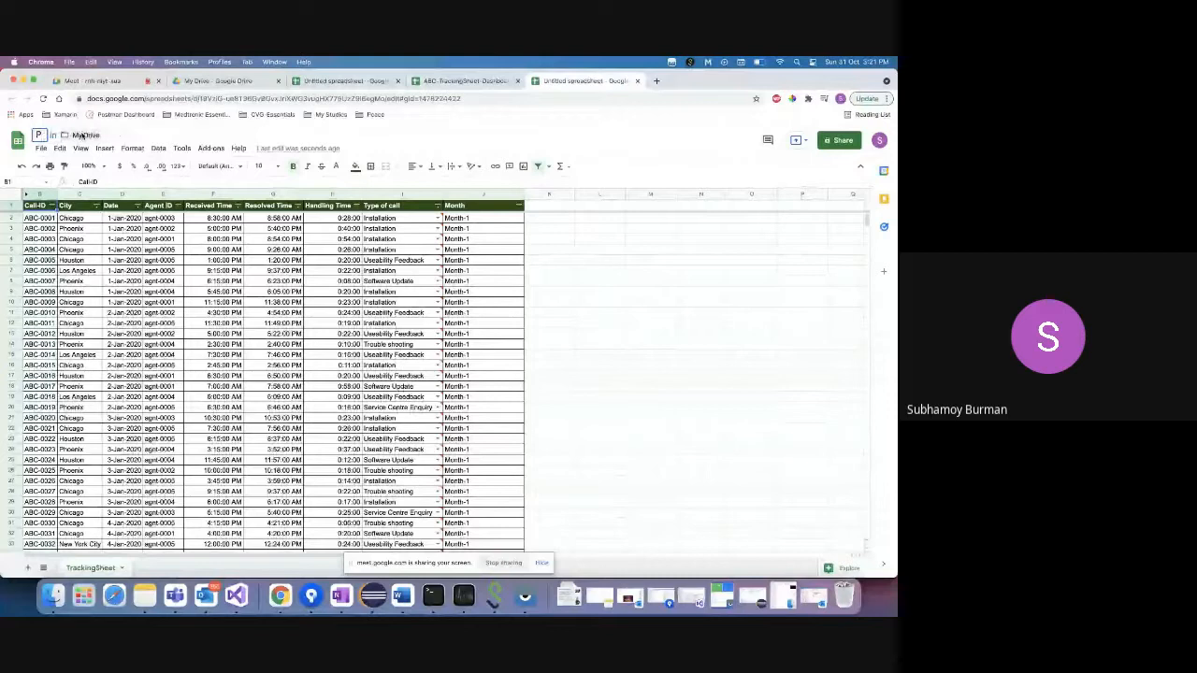
pyautogui.press('BackSpace')
pyautogui.write('SIEM')
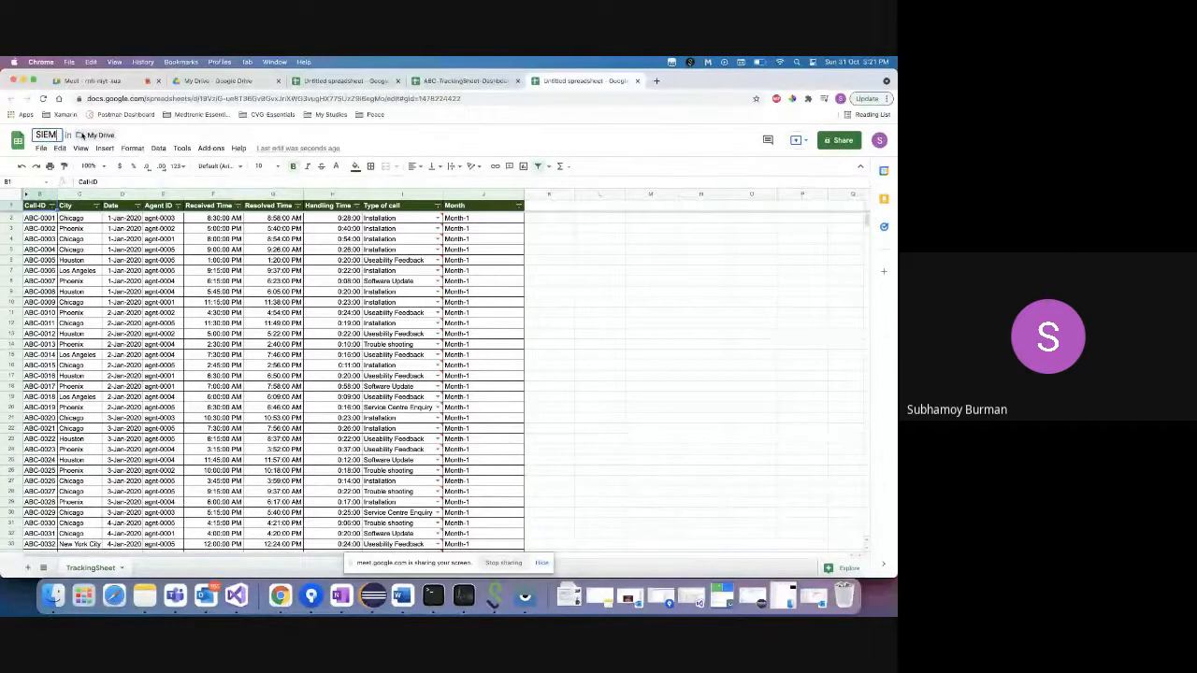
pyautogui.write('ENS')
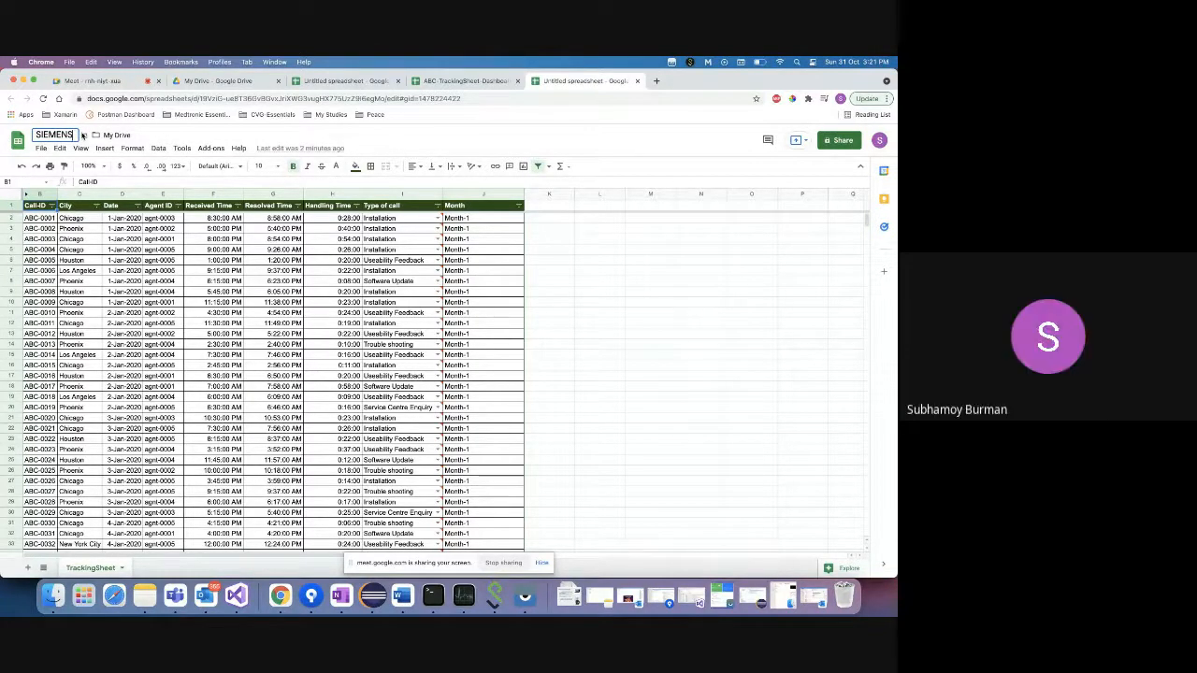
pyautogui.write('Priyang')
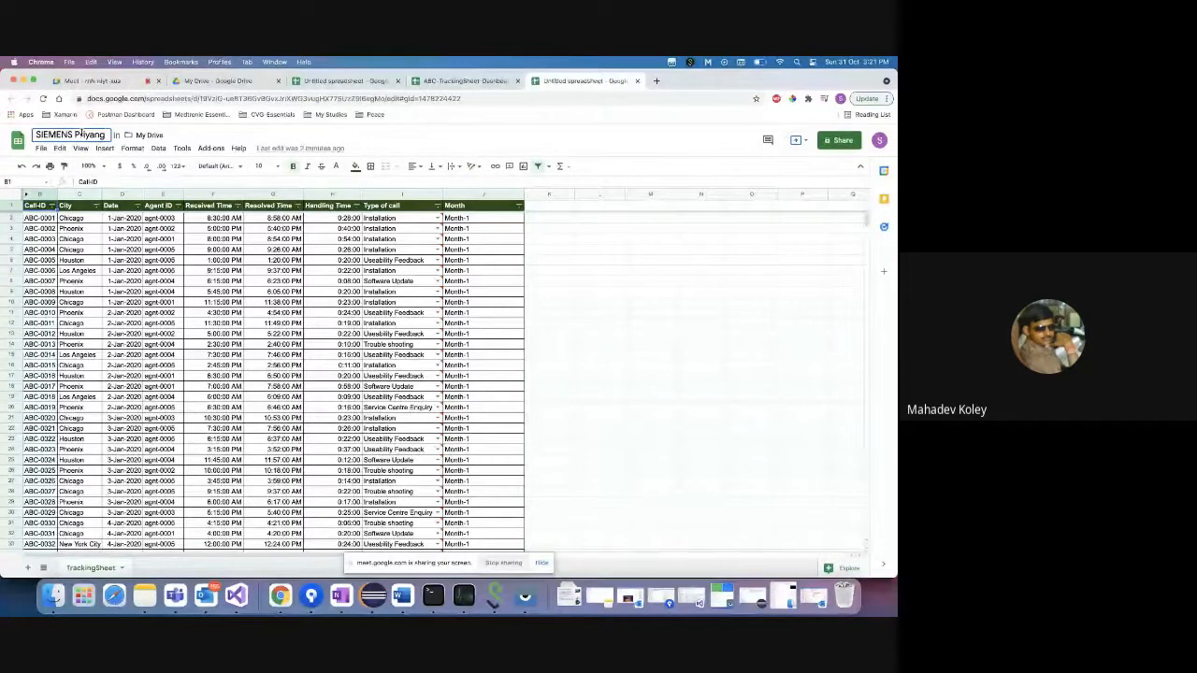
pyautogui.write('shu')
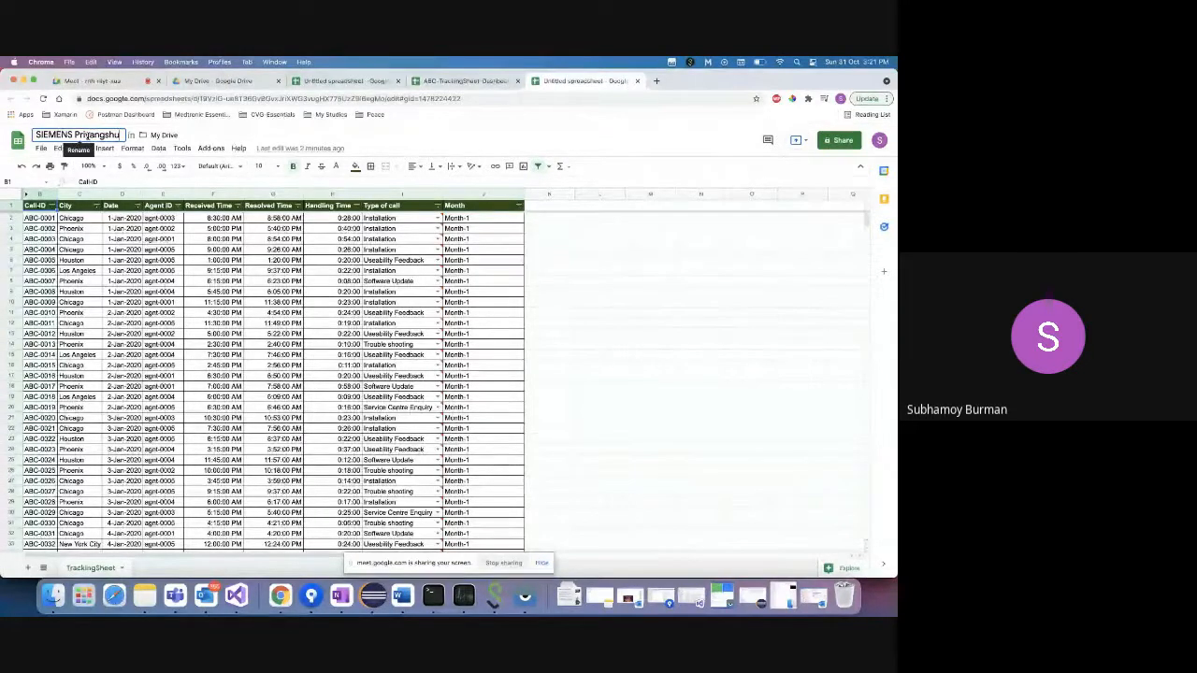
# - Look at the TrackingSheet sheet's options in the original dashboard spreadsheet
pyautogui.click(465, 80)
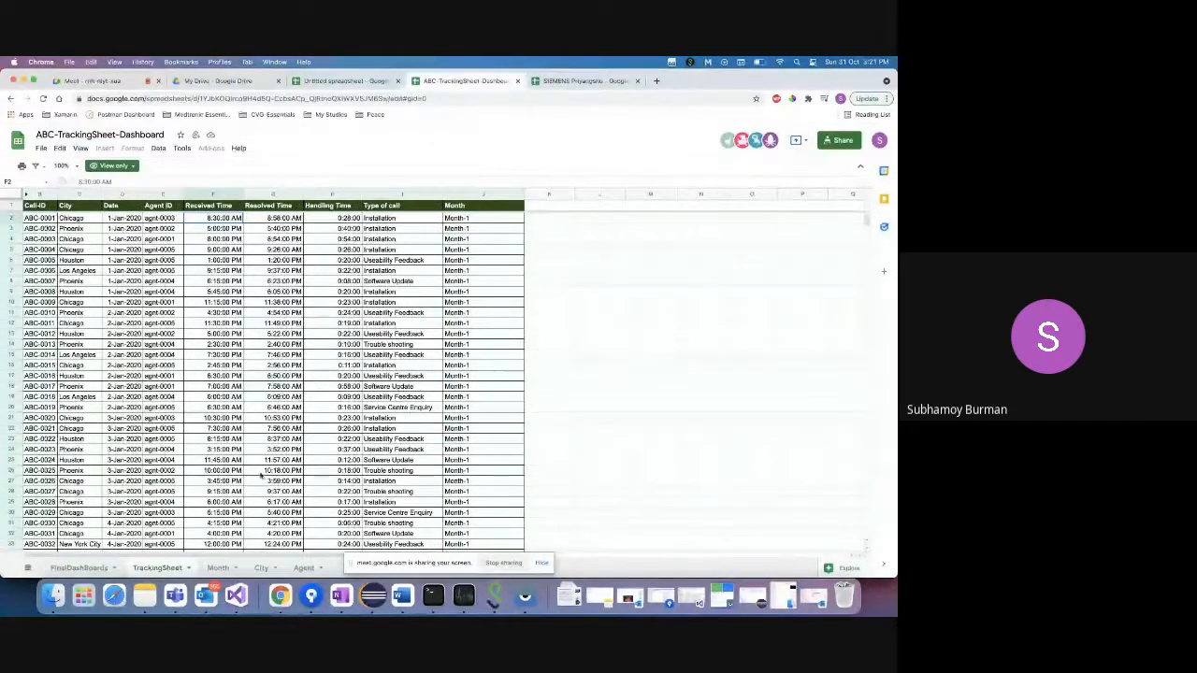
pyautogui.click(188, 568)
pyautogui.moveTo(183, 443)
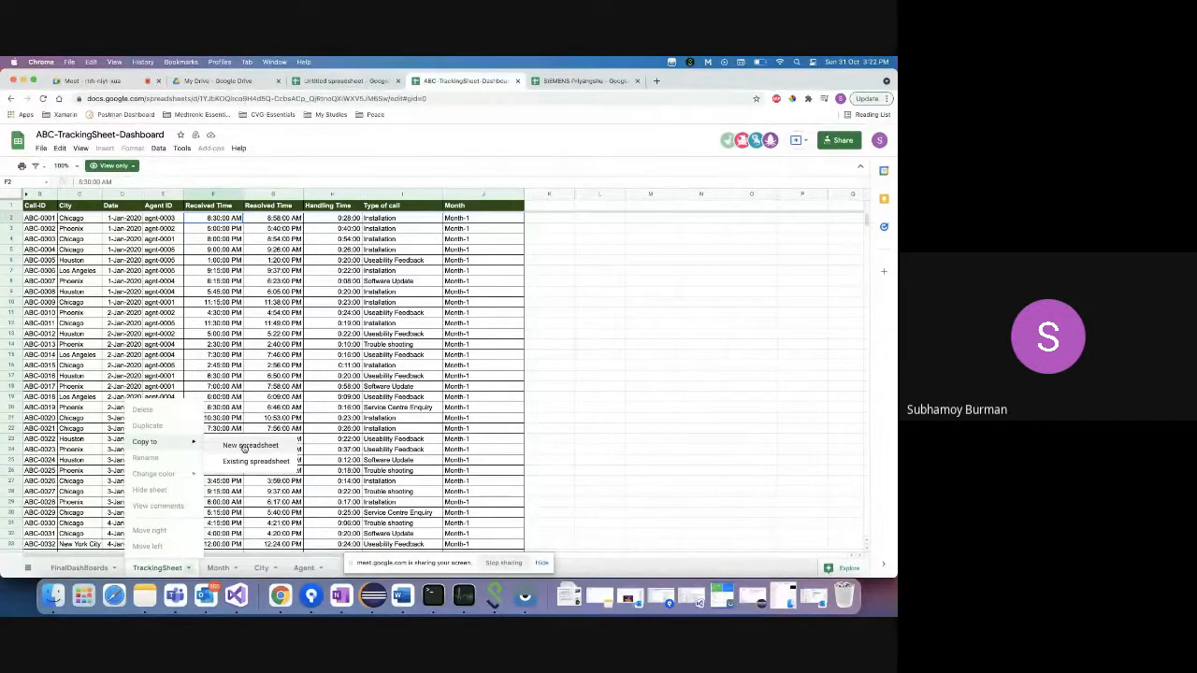
# - Append LTD to the SIEMENS spreadsheet's title and commit it
pyautogui.click(559, 82)
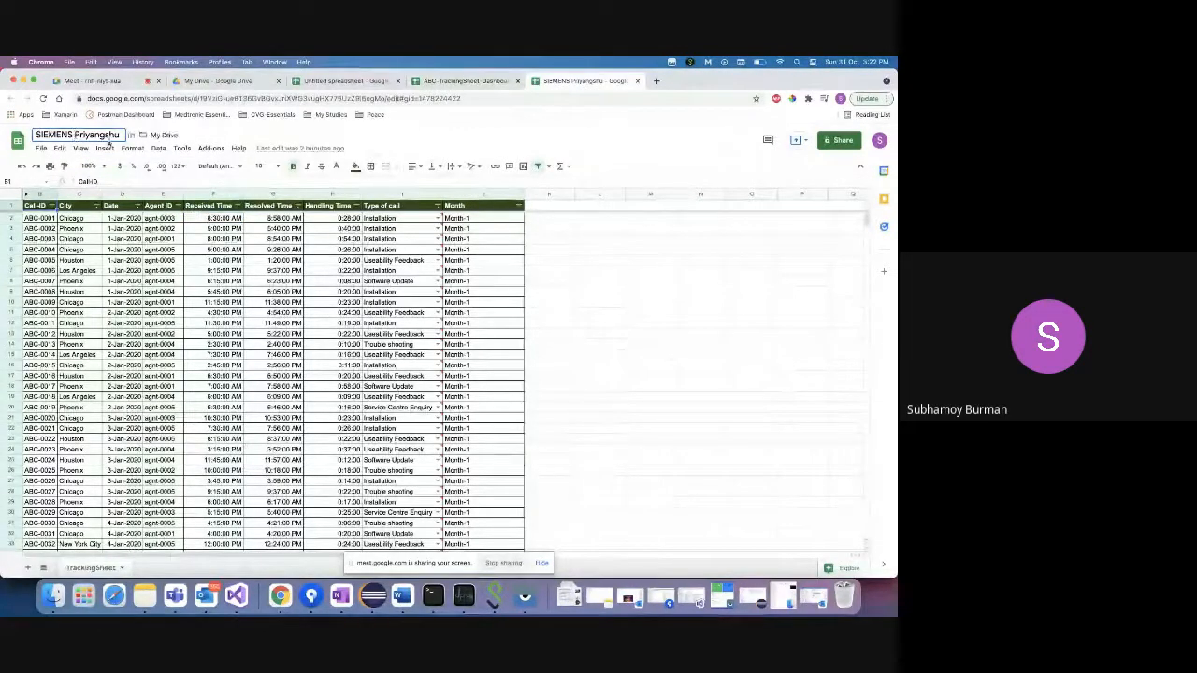
pyautogui.click(115, 136)
pyautogui.write('L')
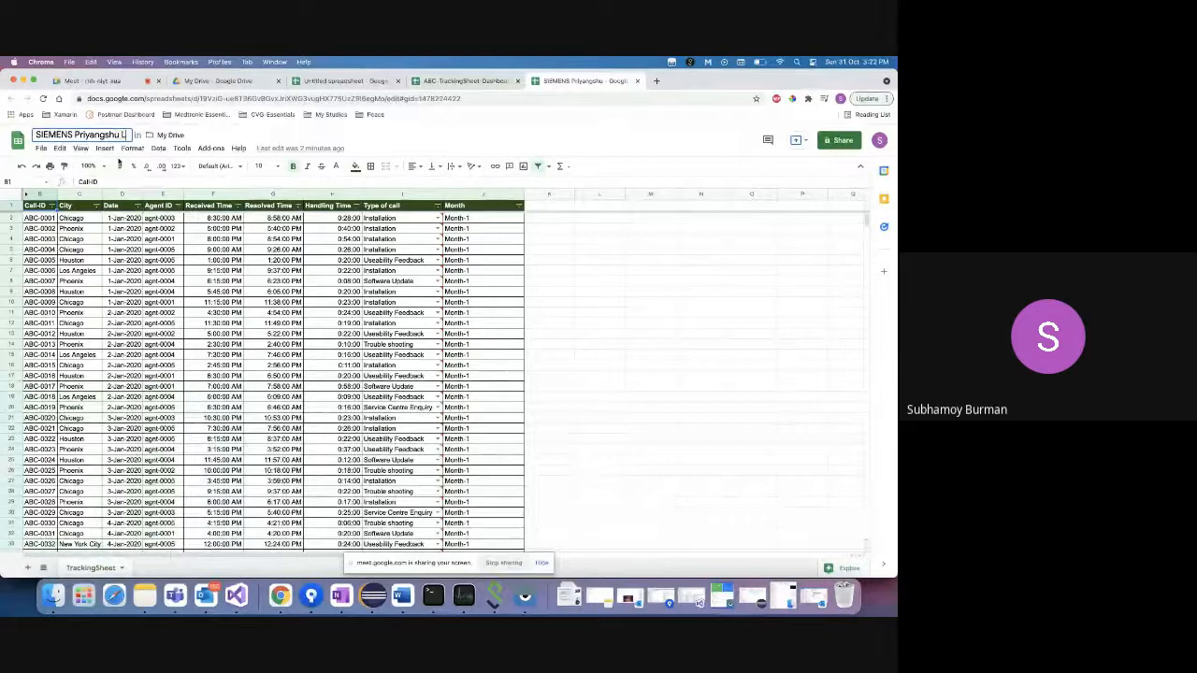
pyautogui.write('TD')
pyautogui.click(564, 286)
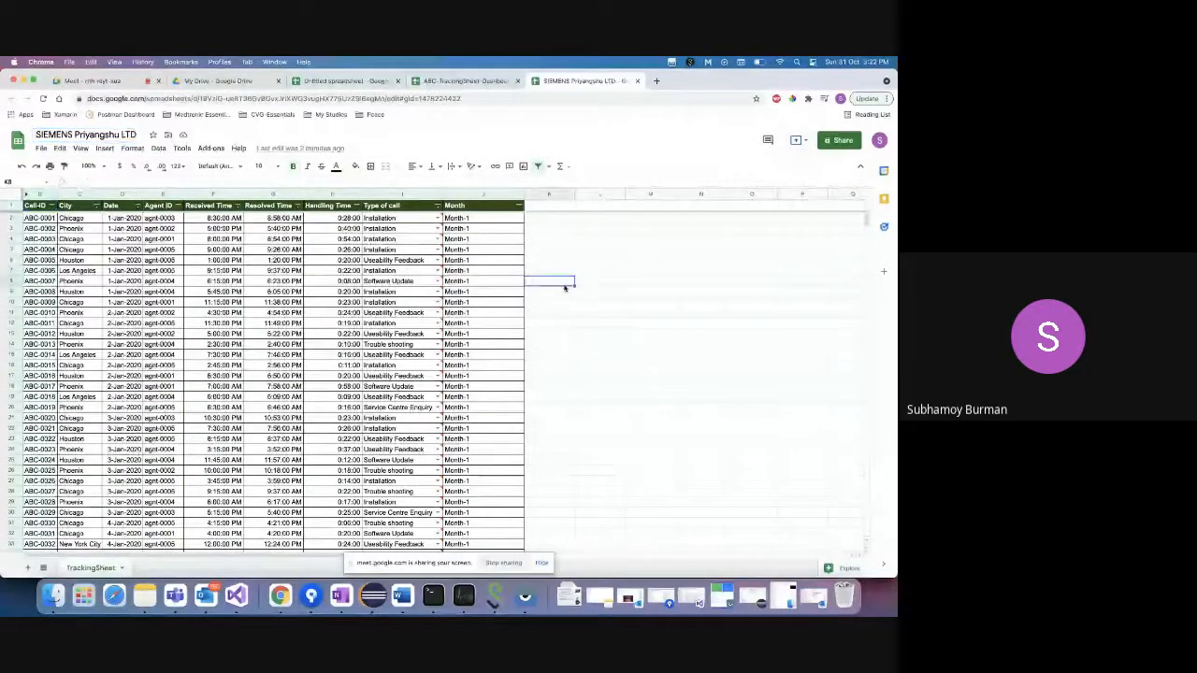
pyautogui.click(563, 239)
pyautogui.click(626, 273)
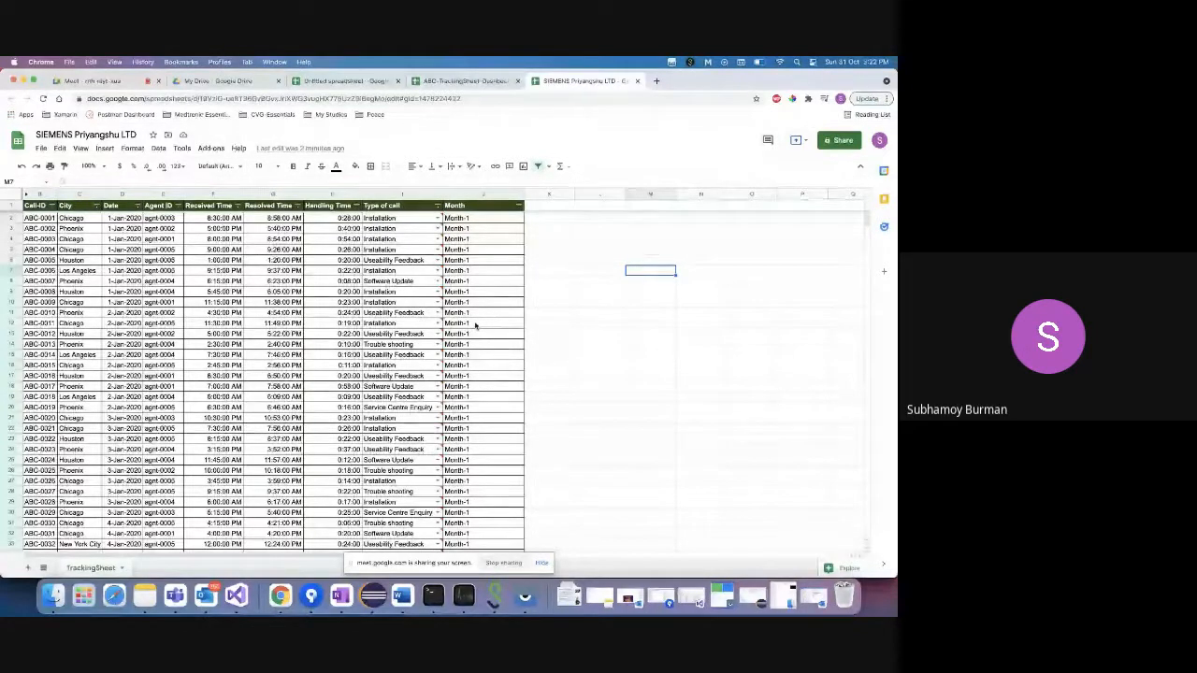
pyautogui.click(378, 220)
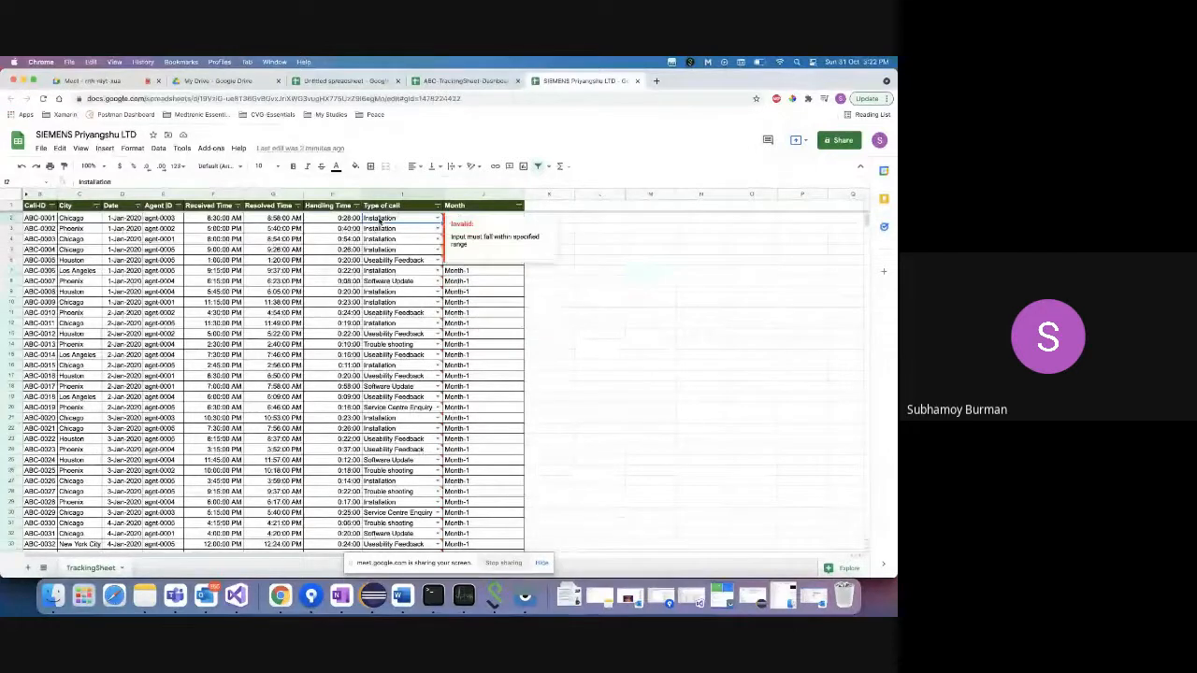
pyautogui.click(392, 191)
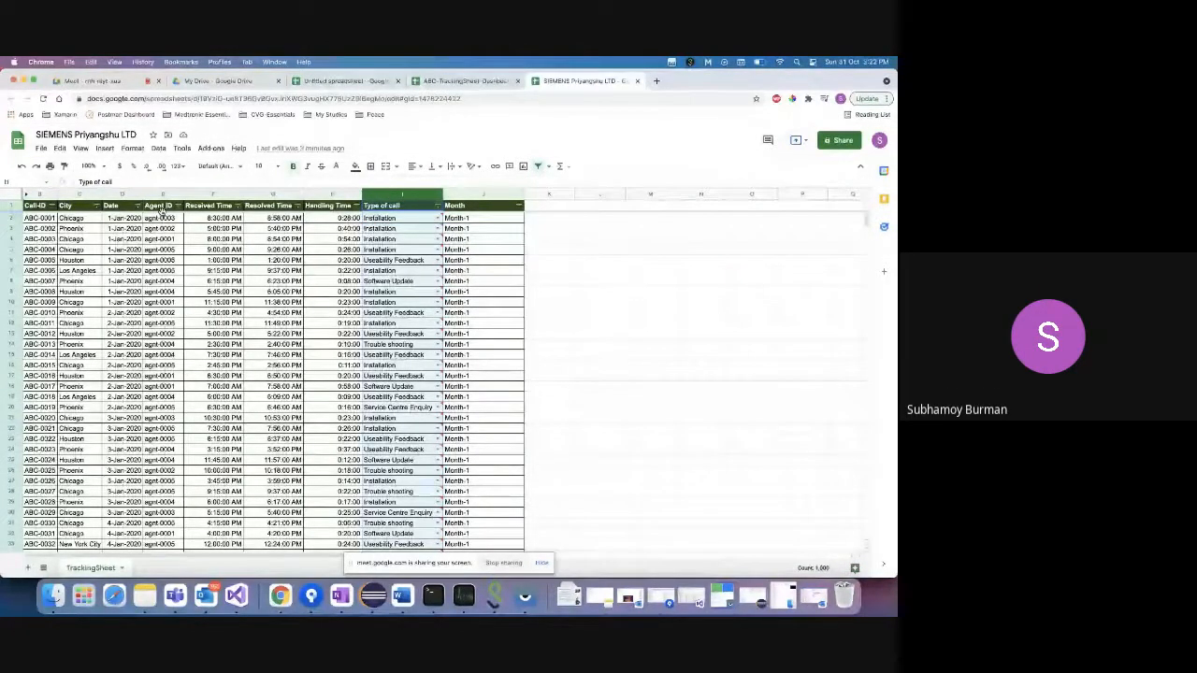
pyautogui.click(392, 219)
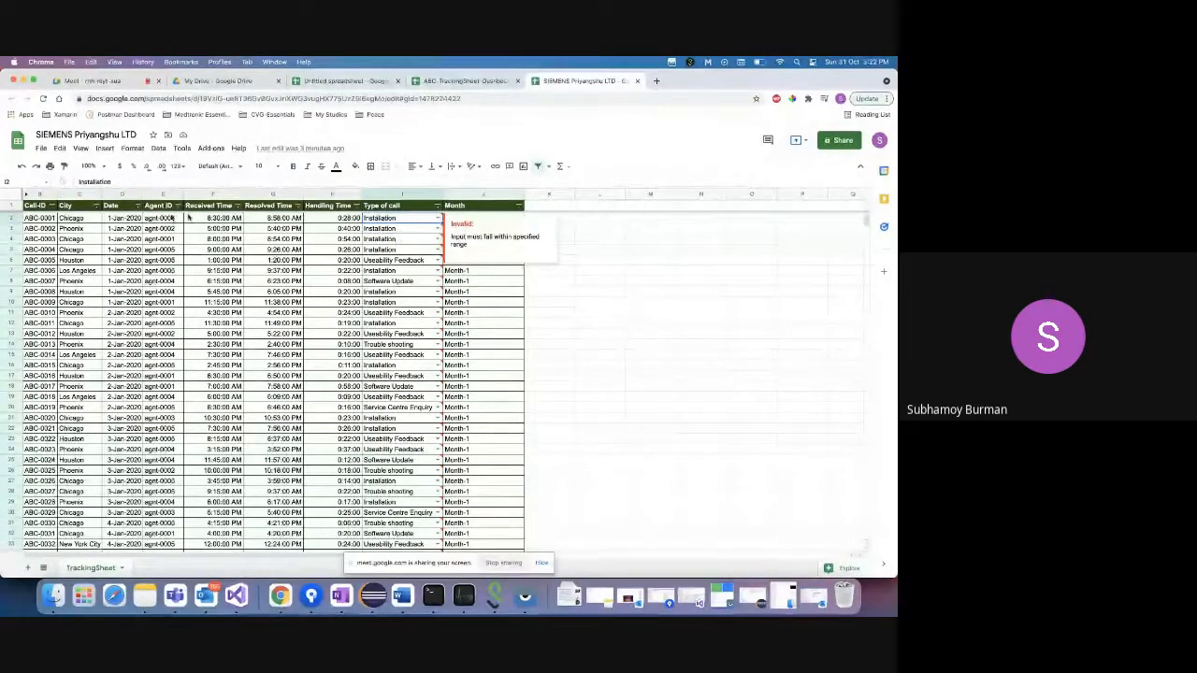
pyautogui.click(79, 193)
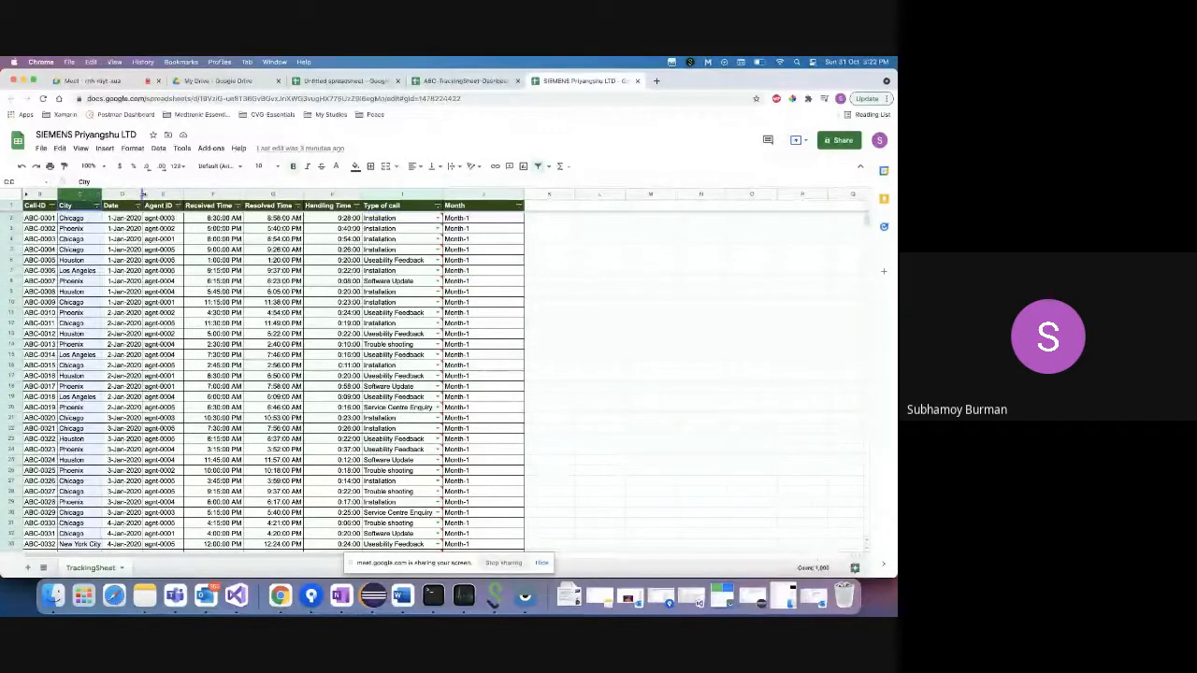
pyautogui.scroll(-5, 147, 384)
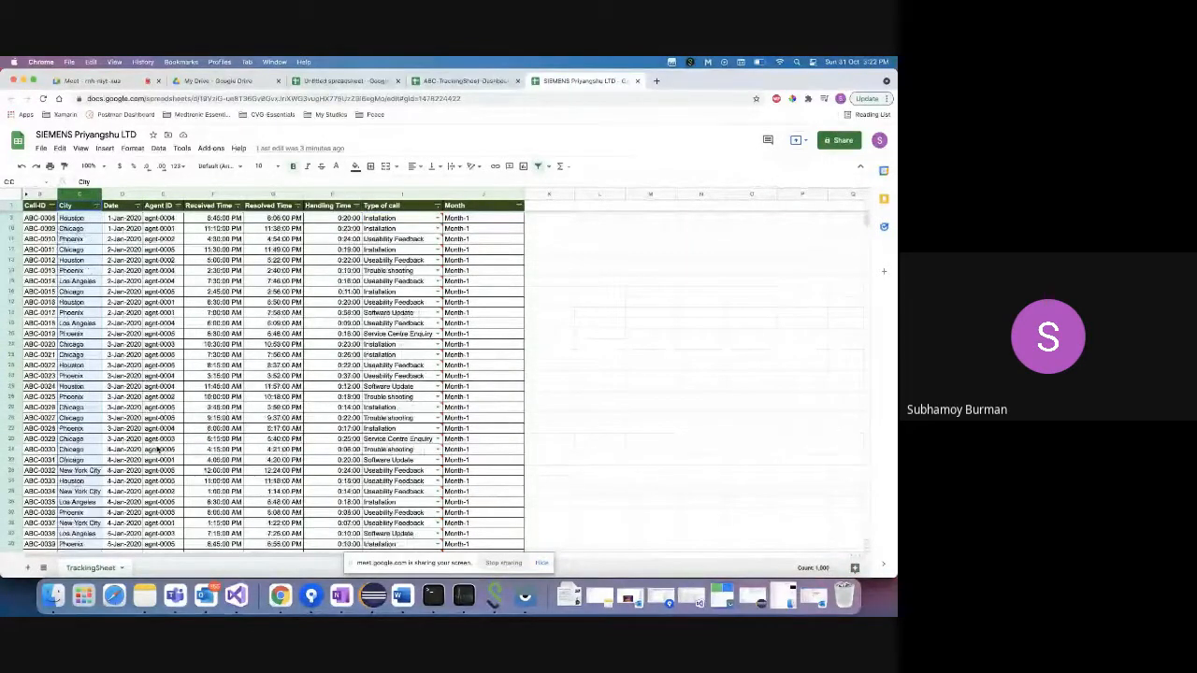
pyautogui.scroll(5, 167, 531)
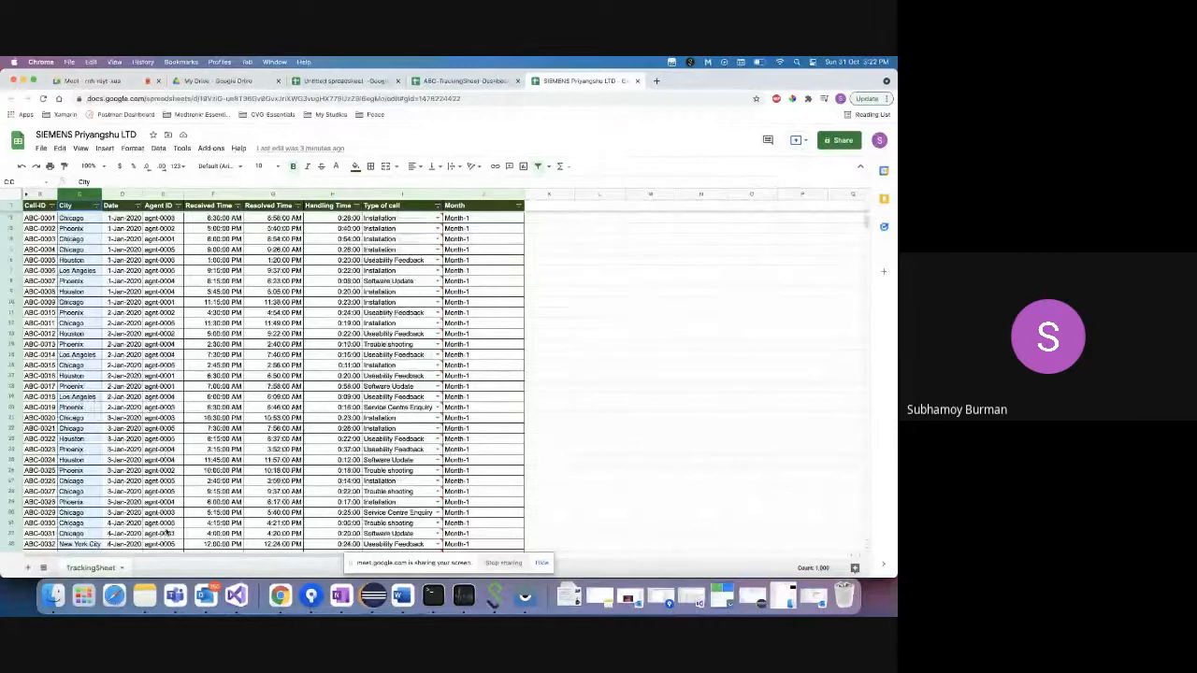
pyautogui.click(79, 221)
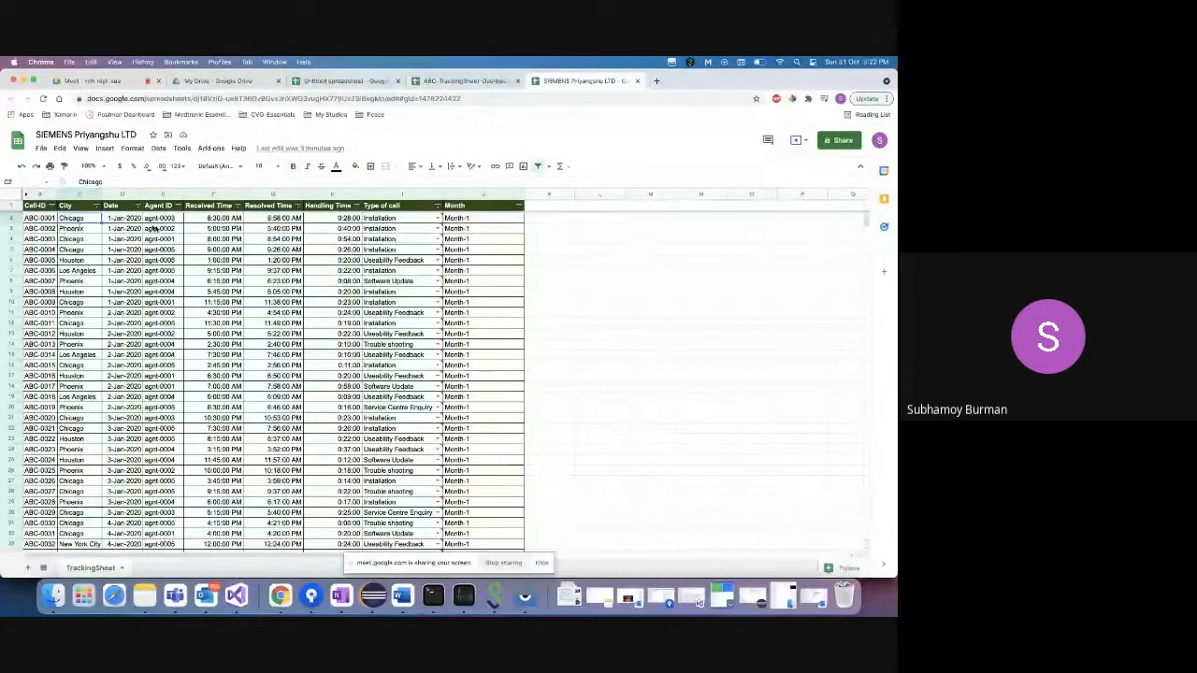
pyautogui.click(411, 219)
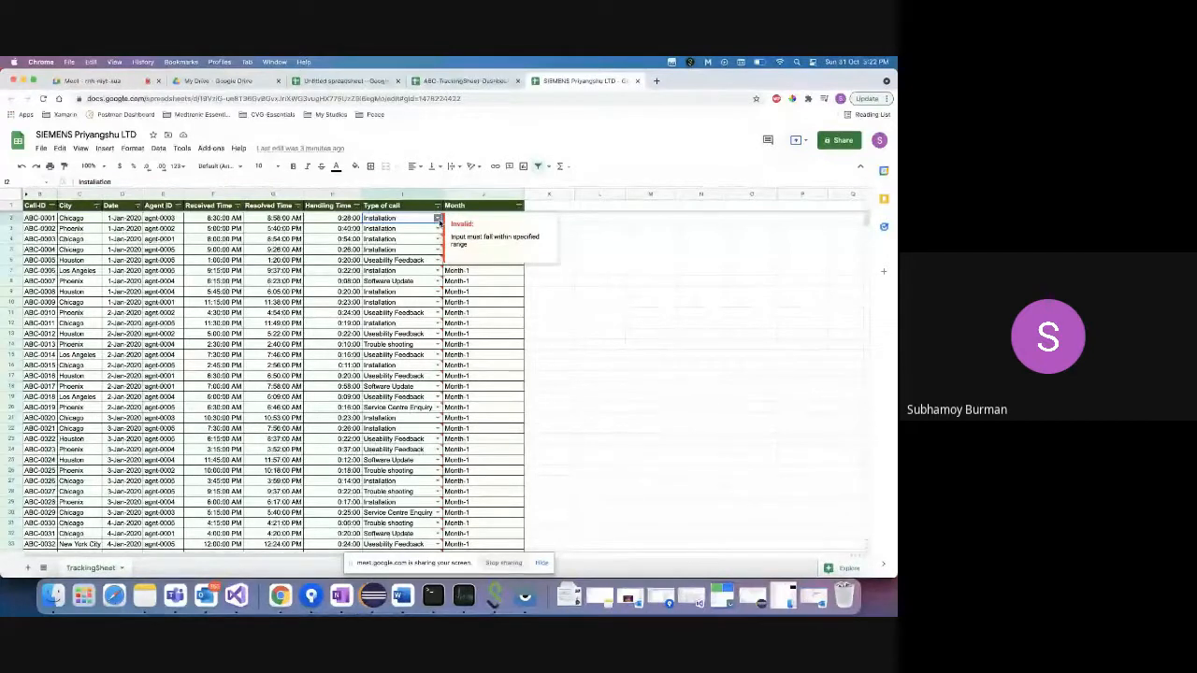
pyautogui.click(438, 219)
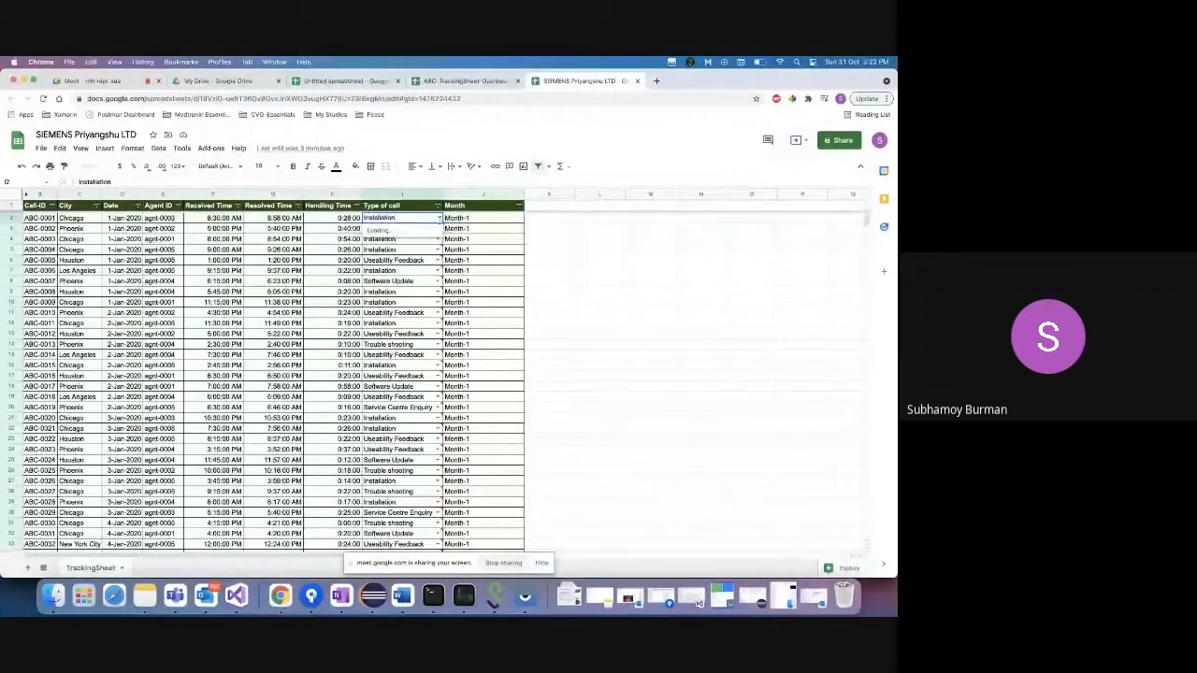
pyautogui.click(592, 240)
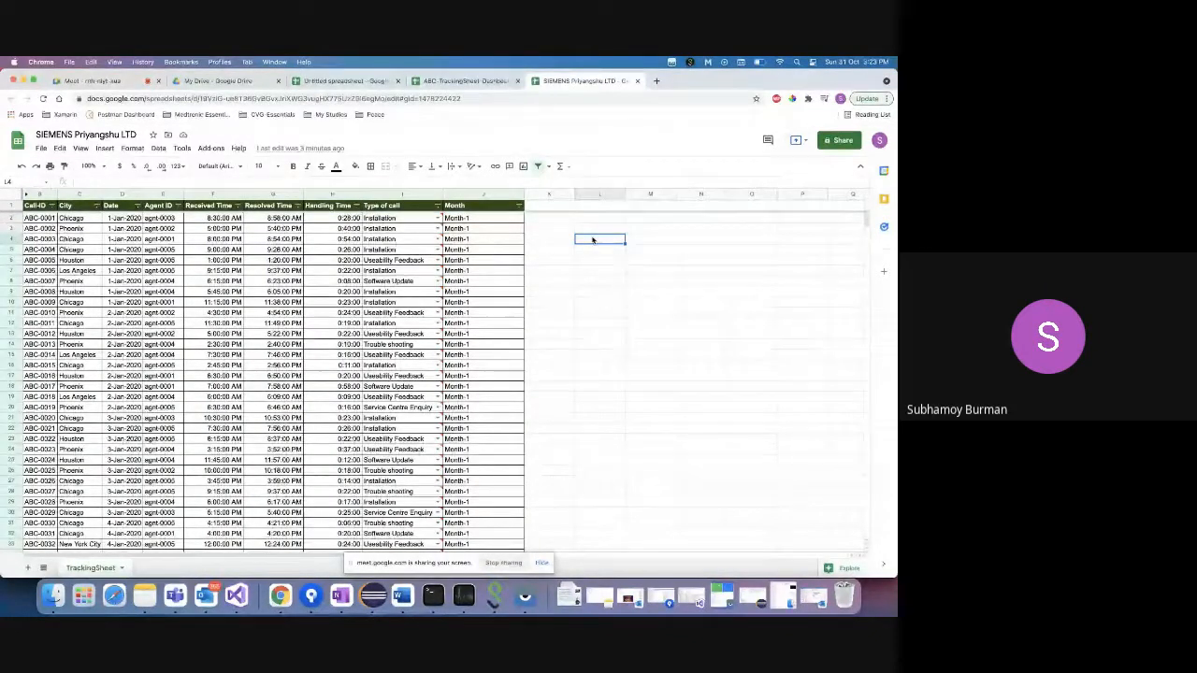
pyautogui.moveTo(391, 271)
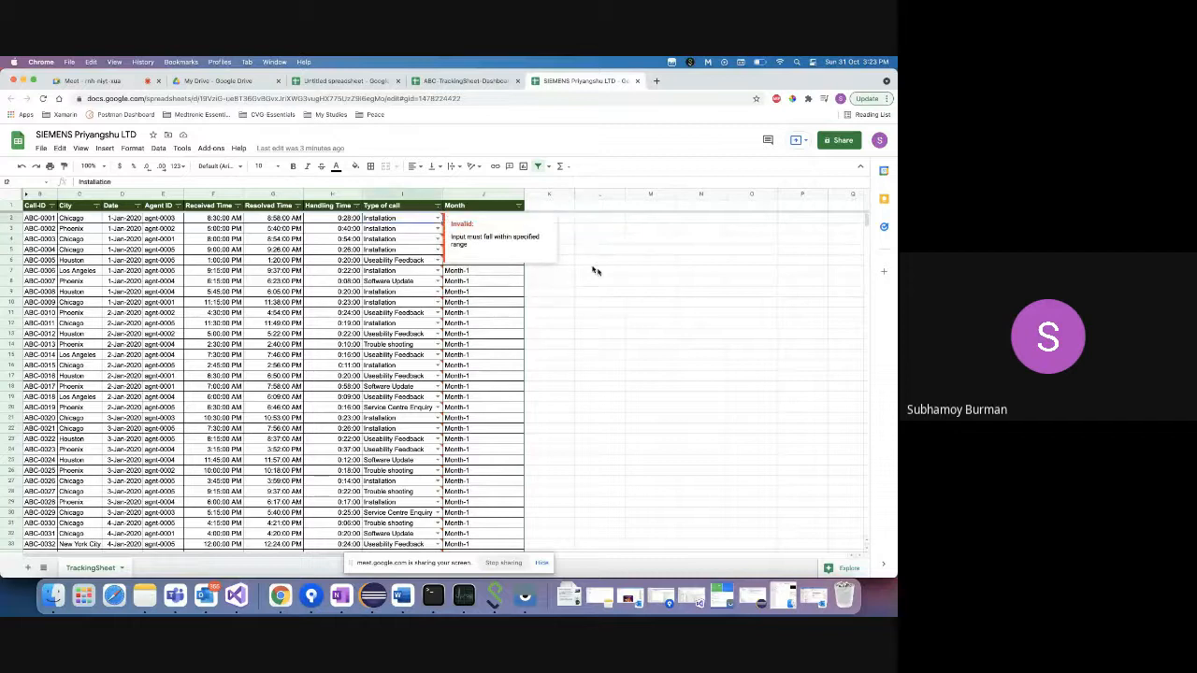
pyautogui.click(624, 282)
pyautogui.click(400, 220)
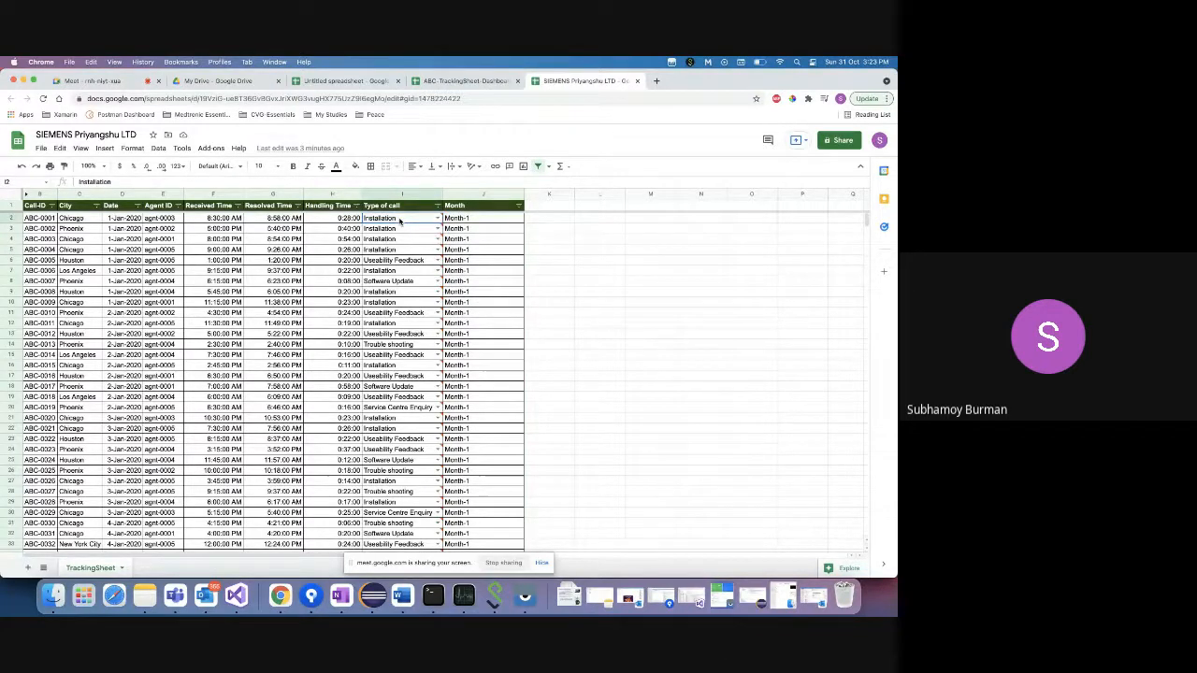
pyautogui.click(600, 292)
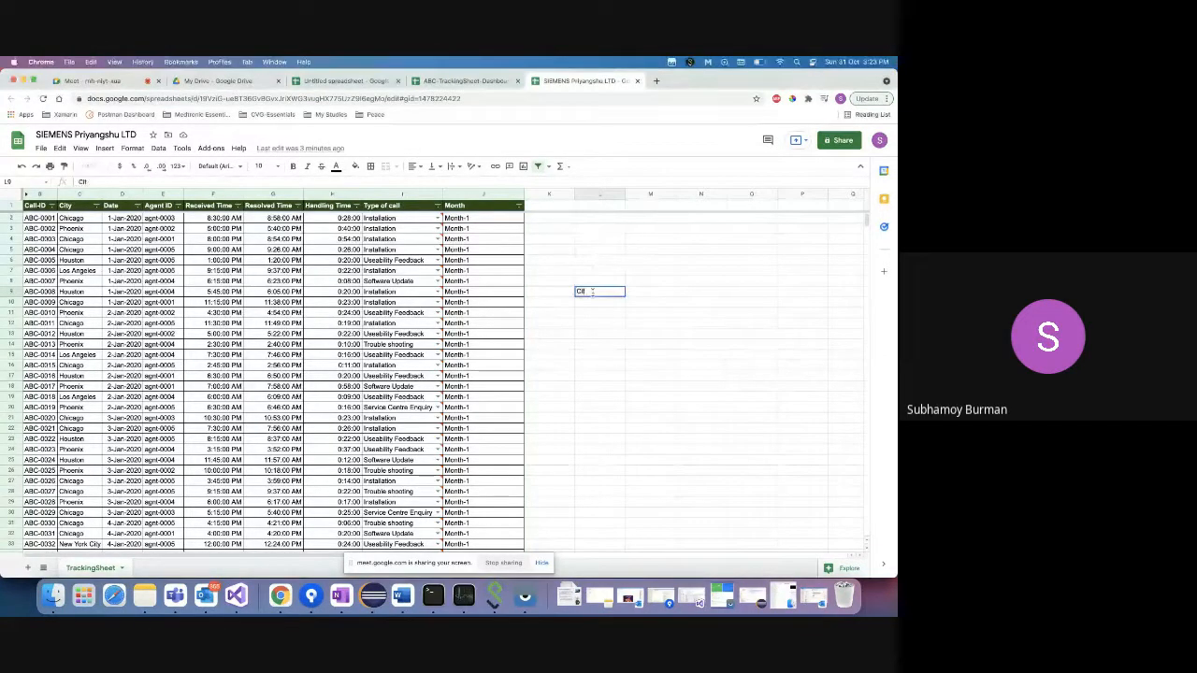
# - Enter the Cities heading in L9 and try pasting the picked column C cities, undoing the wrong paste
pyautogui.write('ies')
pyautogui.press('Return')
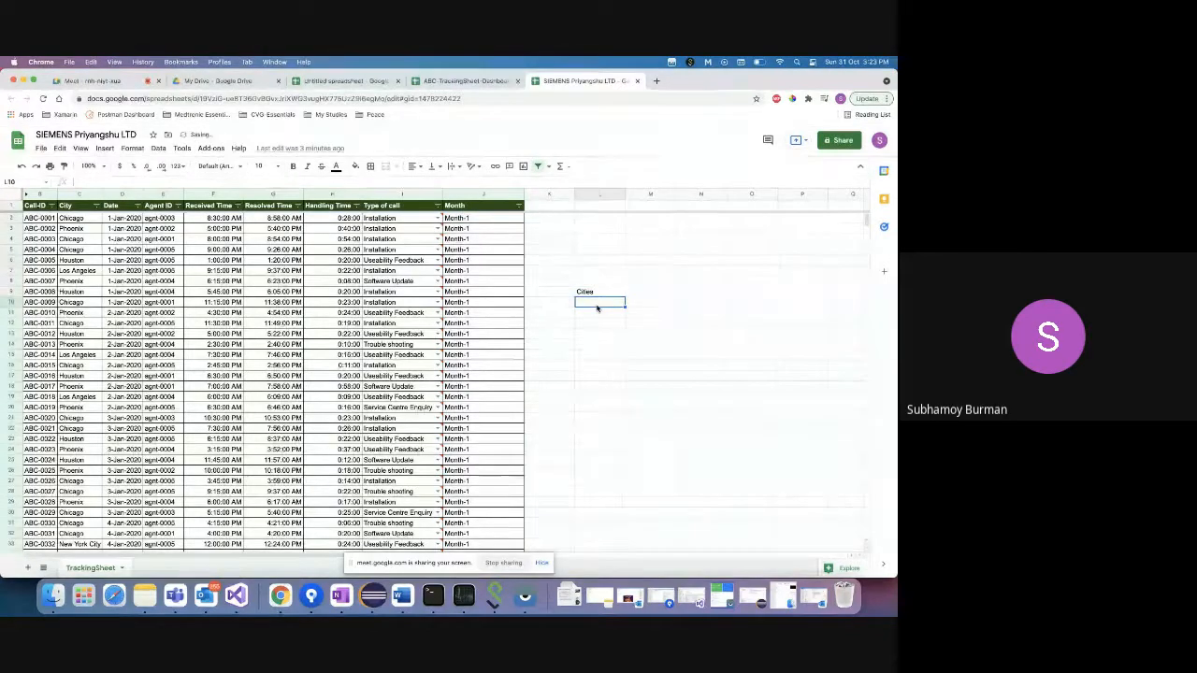
pyautogui.click(75, 219)
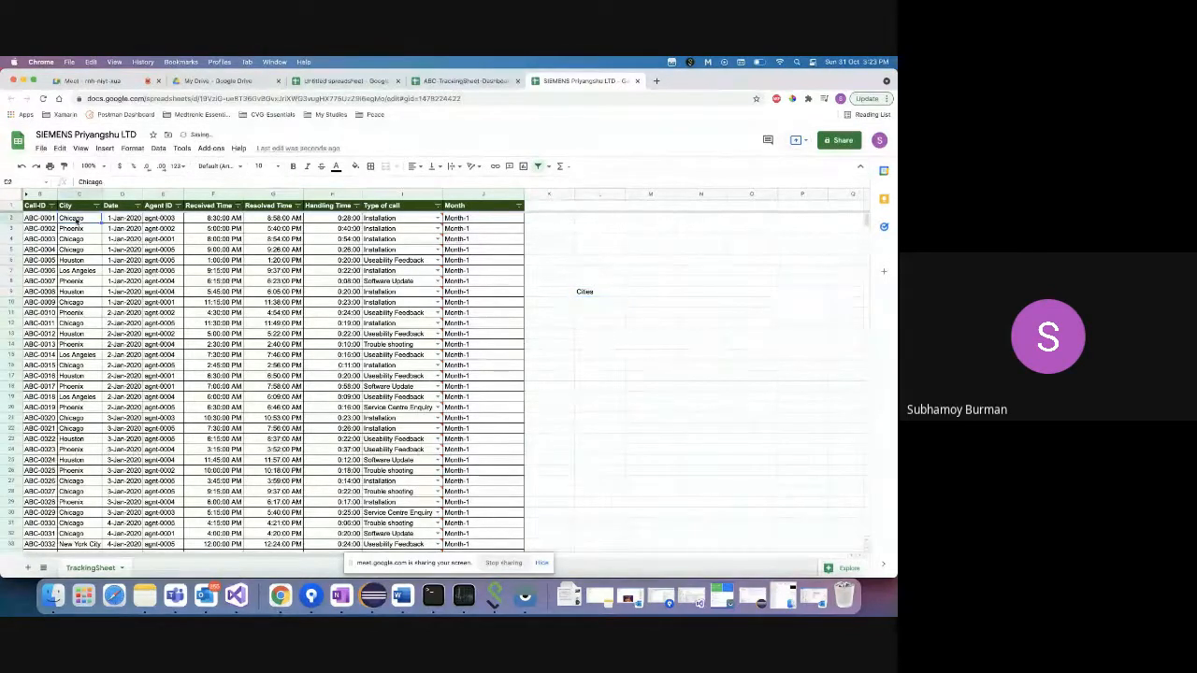
pyautogui.keyDown('super'); pyautogui.click(77, 230); pyautogui.keyUp('super')
pyautogui.keyDown('super'); pyautogui.click(78, 261); pyautogui.keyUp('super')
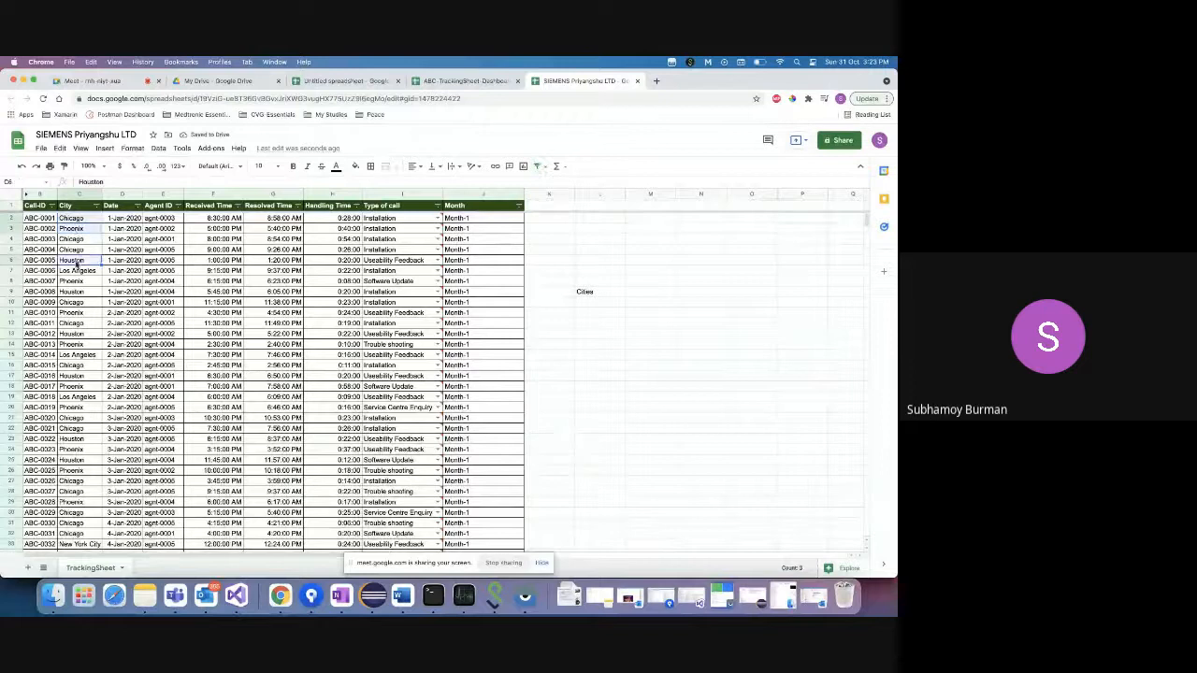
pyautogui.keyDown('super'); pyautogui.click(79, 272); pyautogui.keyUp('super')
pyautogui.scroll(-1, 82, 372)
pyautogui.scroll(-4, 82, 371)
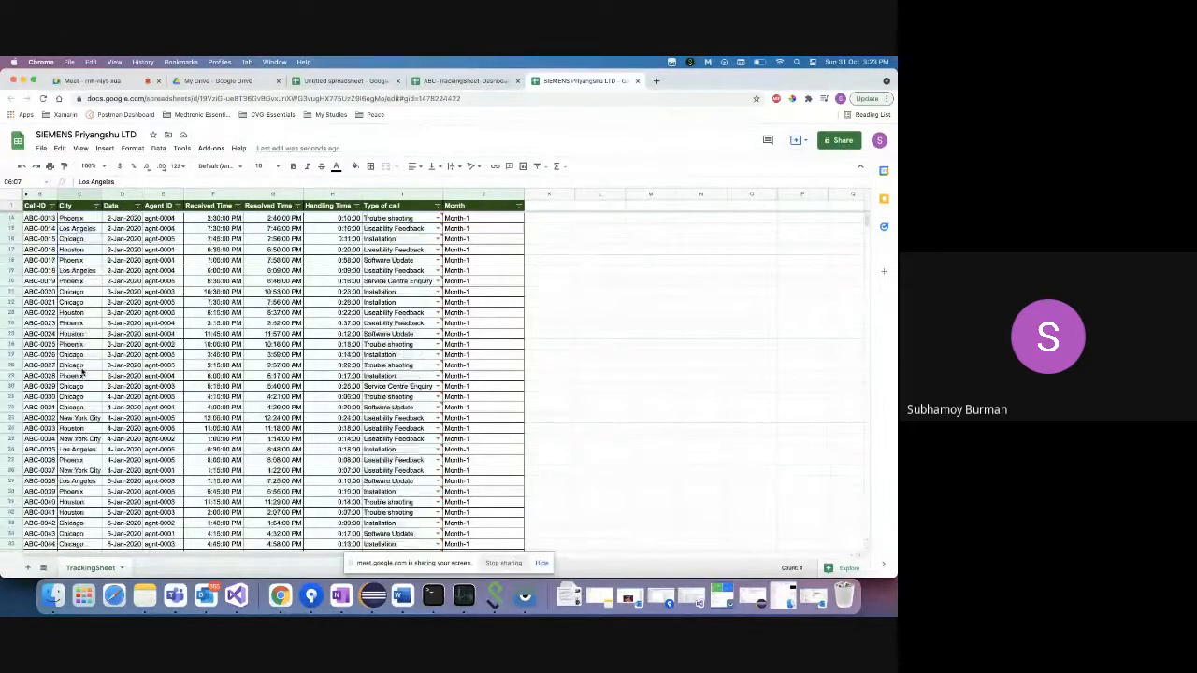
pyautogui.keyDown('super'); pyautogui.click(82, 397); pyautogui.keyUp('super')
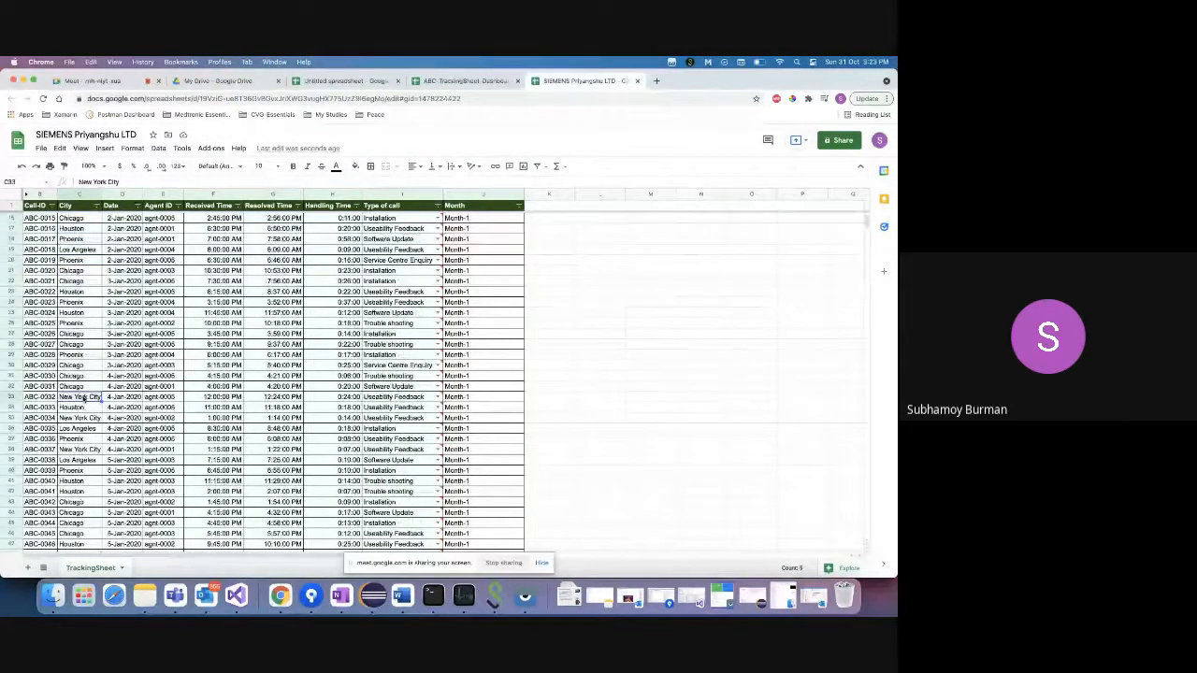
pyautogui.scroll(5, 81, 343)
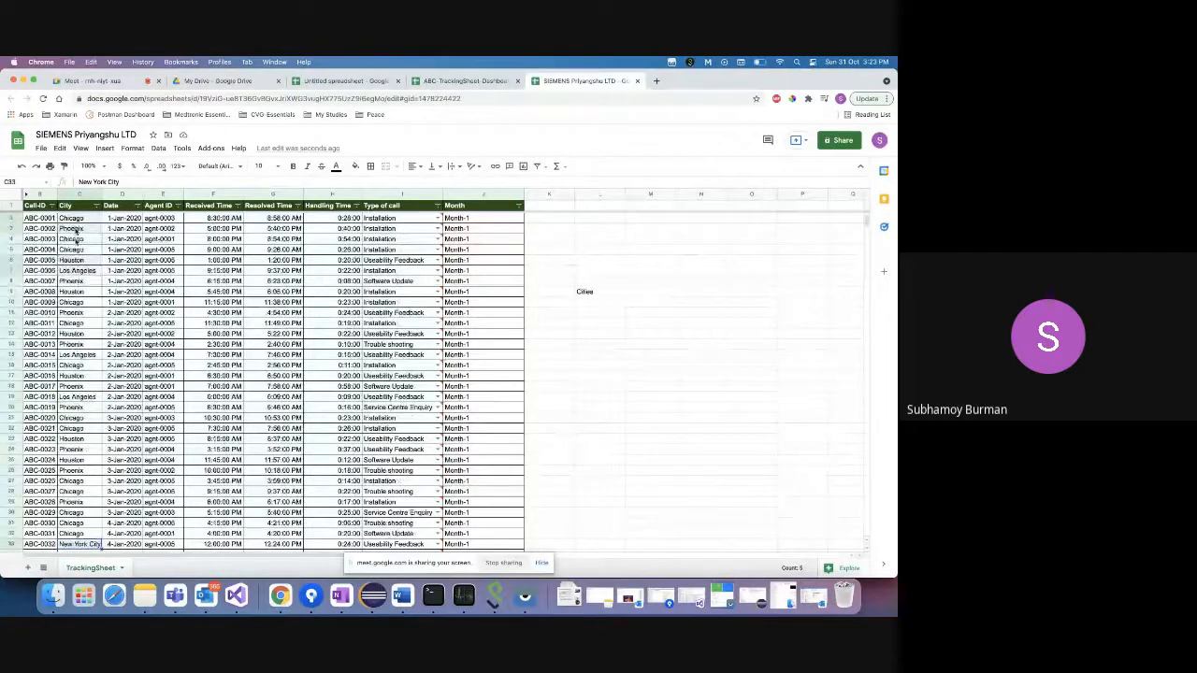
pyautogui.click(600, 303)
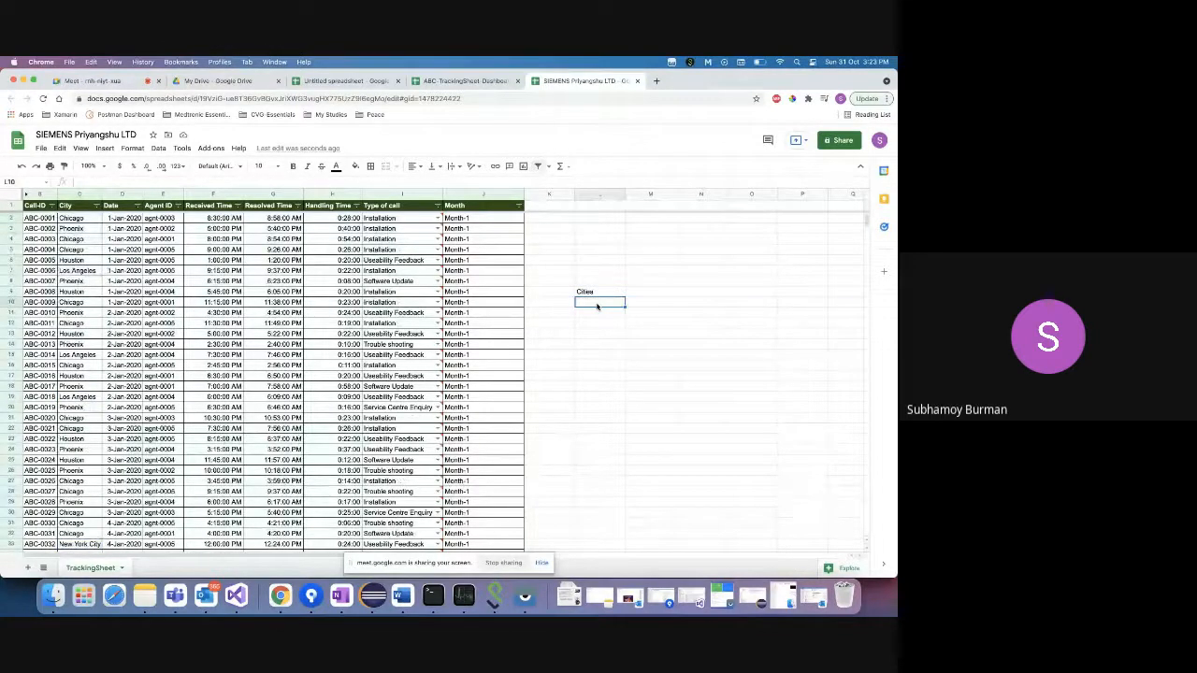
pyautogui.press('super+v')
pyautogui.press('super+z')
# - Paste Chicago, Phoenix, Houston, Los Angeles and New York City into L10:L14 and select them
pyautogui.click(74, 216)
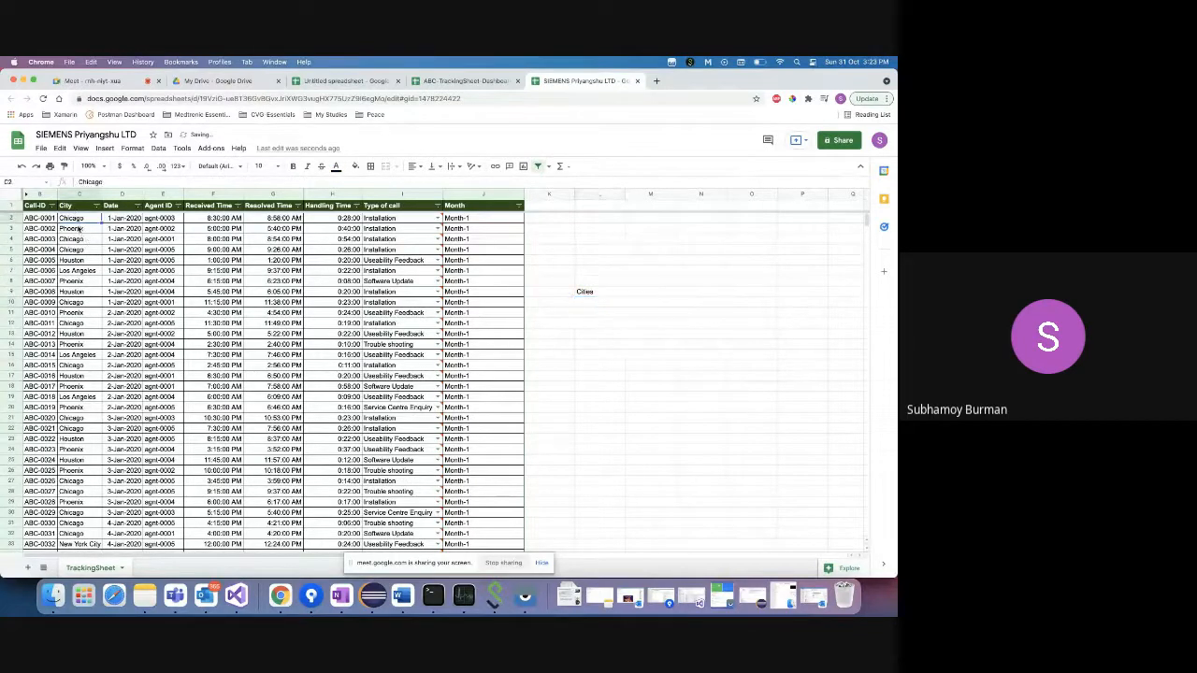
pyautogui.keyDown('super'); pyautogui.click(78, 262); pyautogui.keyUp('super')
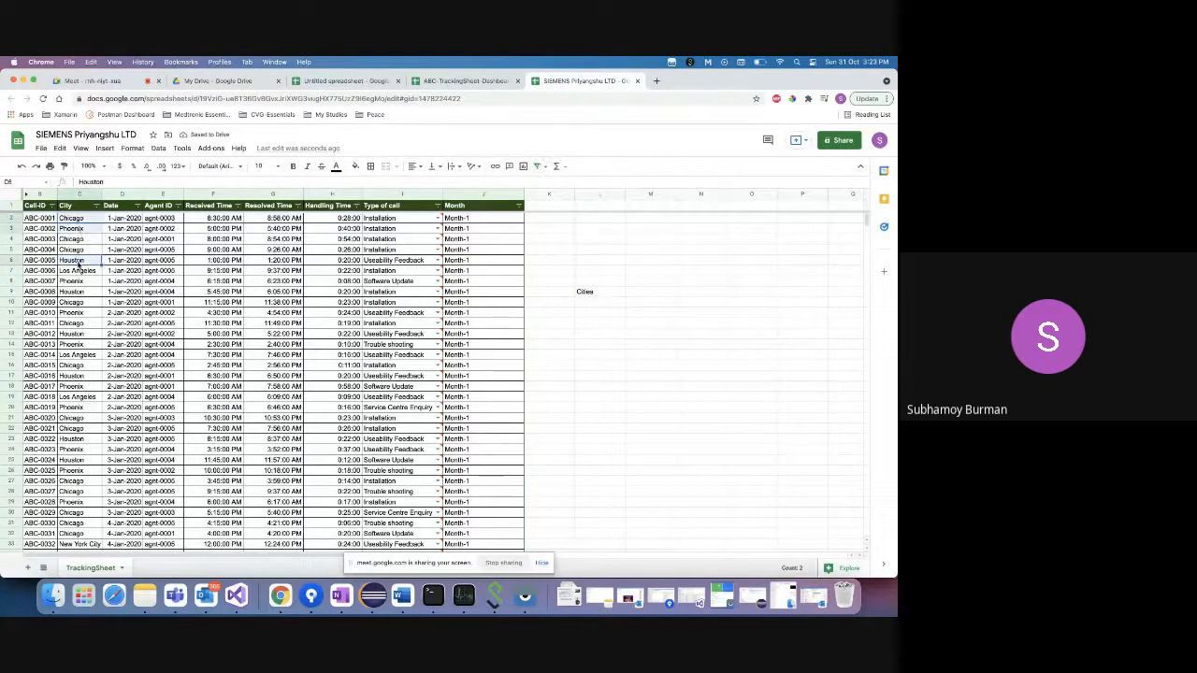
pyautogui.keyDown('shift'); pyautogui.click(80, 273); pyautogui.keyUp('shift')
pyautogui.scroll(-2, 73, 407)
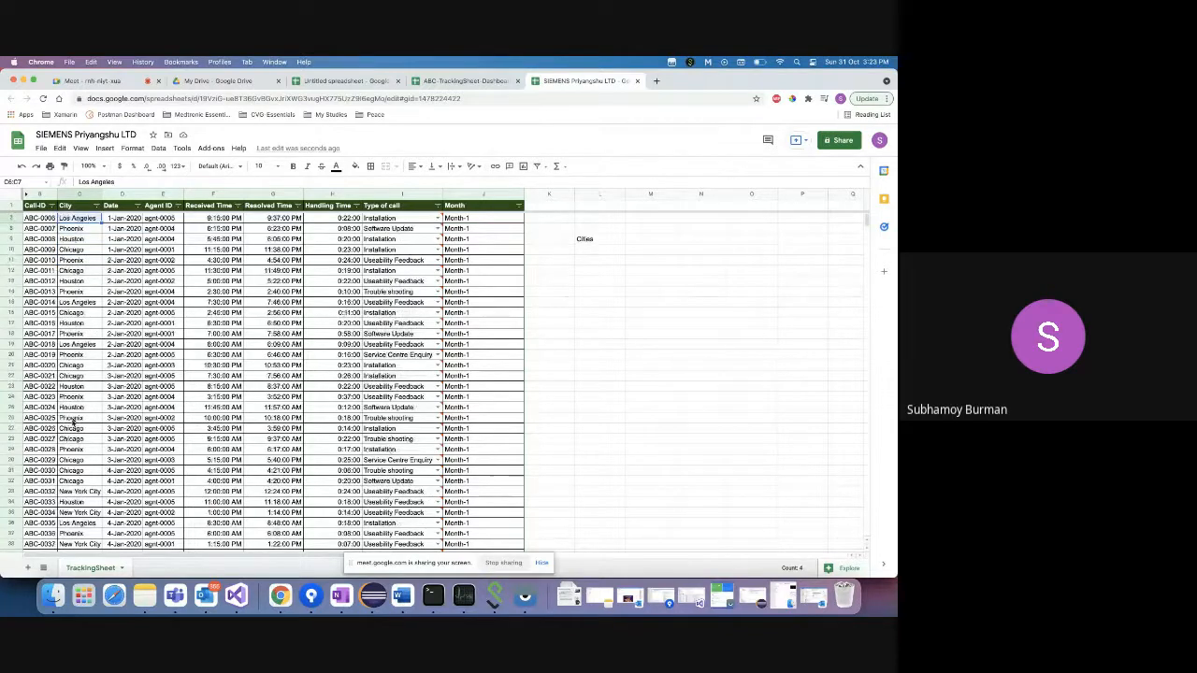
pyautogui.keyDown('super'); pyautogui.click(79, 491); pyautogui.keyUp('super')
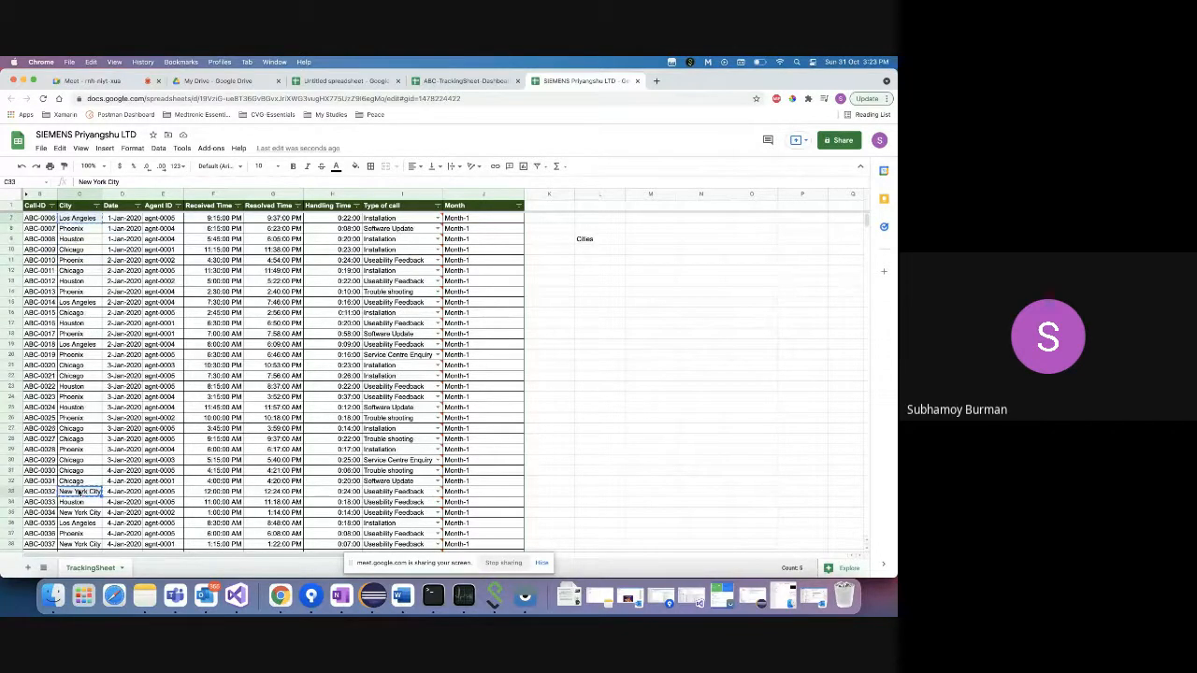
pyautogui.click(586, 251)
pyautogui.write('Chicago Phoenix Houston Los Angeles New York City')
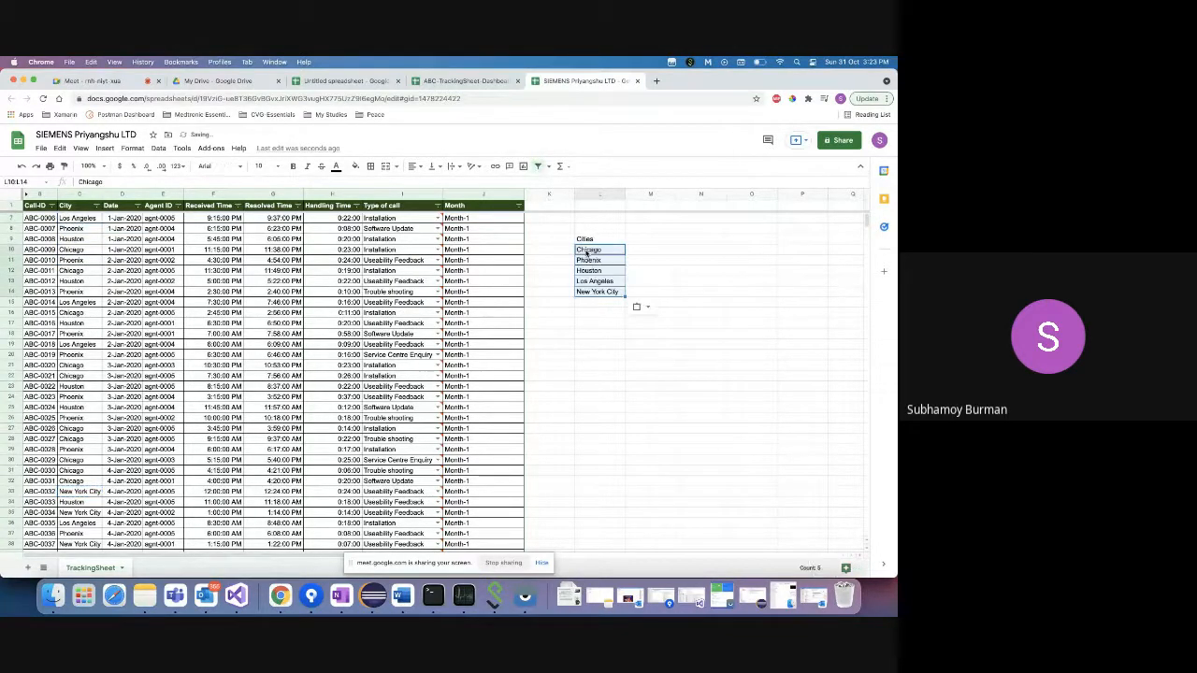
pyautogui.click(650, 242)
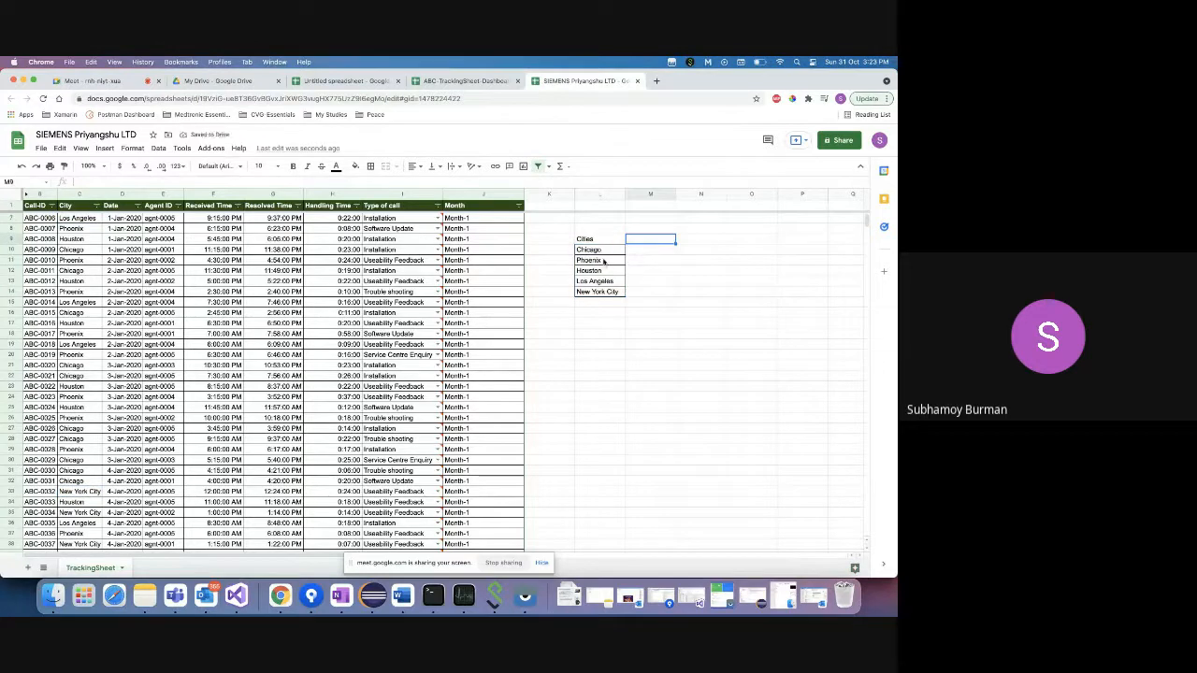
pyautogui.moveTo(603, 249); pyautogui.dragTo(607, 297)
pyautogui.click(608, 293)
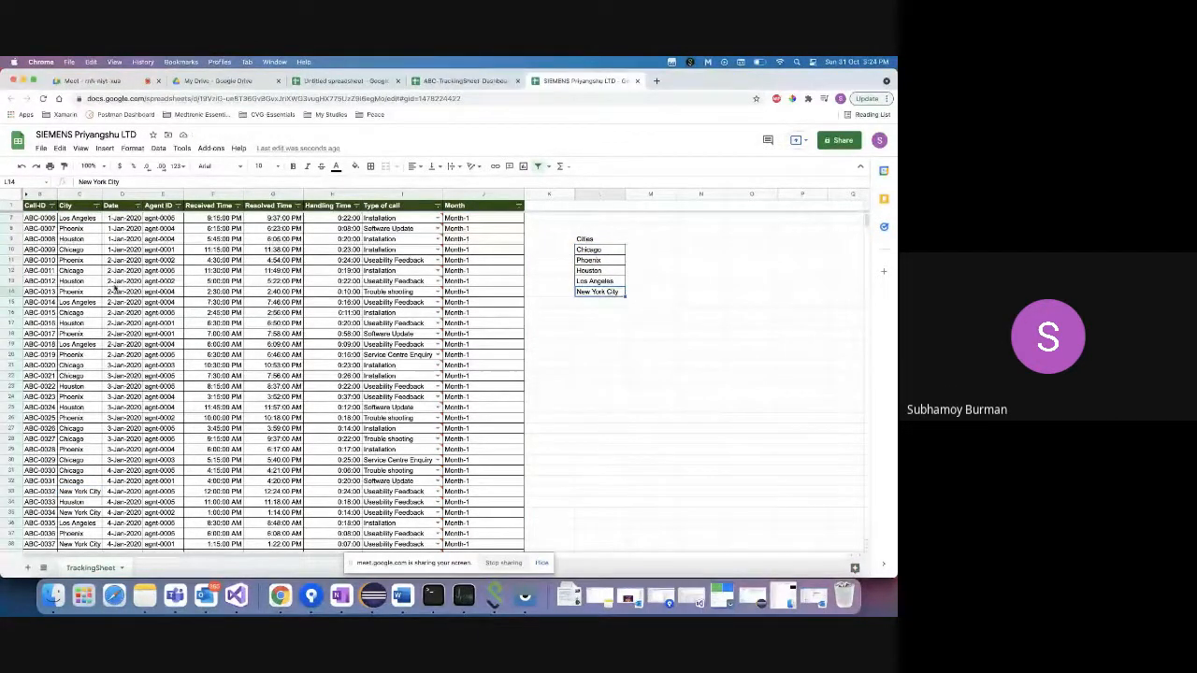
pyautogui.moveTo(587, 250); pyautogui.dragTo(589, 293)
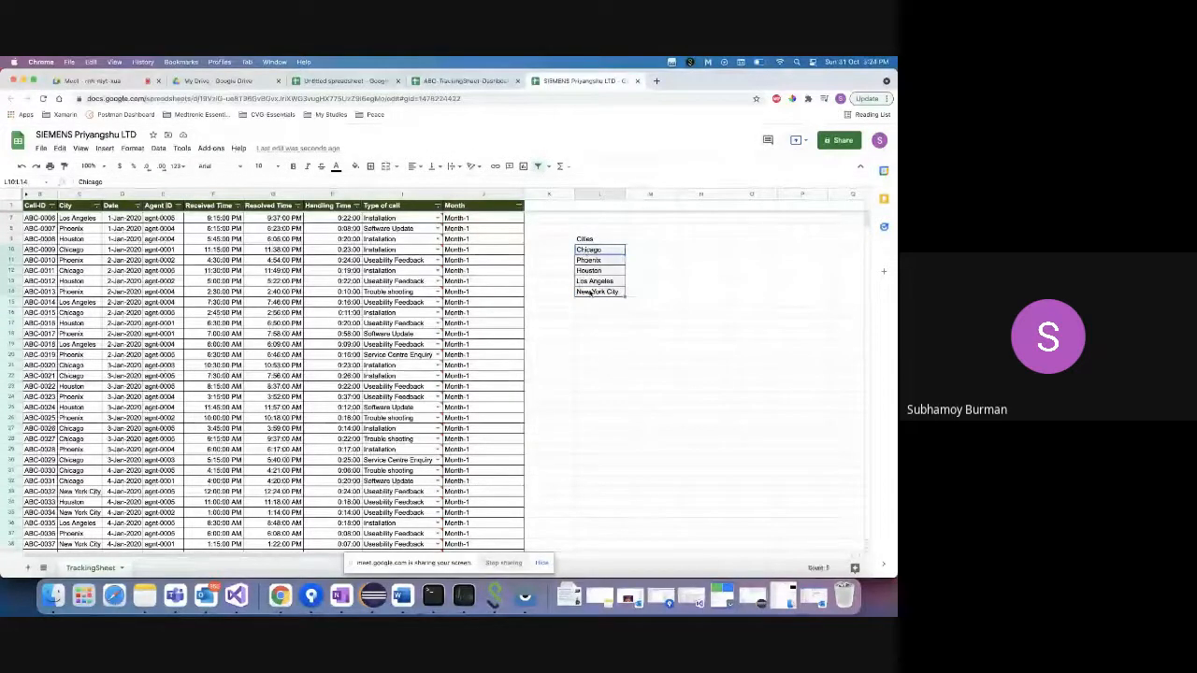
# - Copy the SIEMENS spreadsheet's share link from Share and switch to the Meet call
pyautogui.click(840, 143)
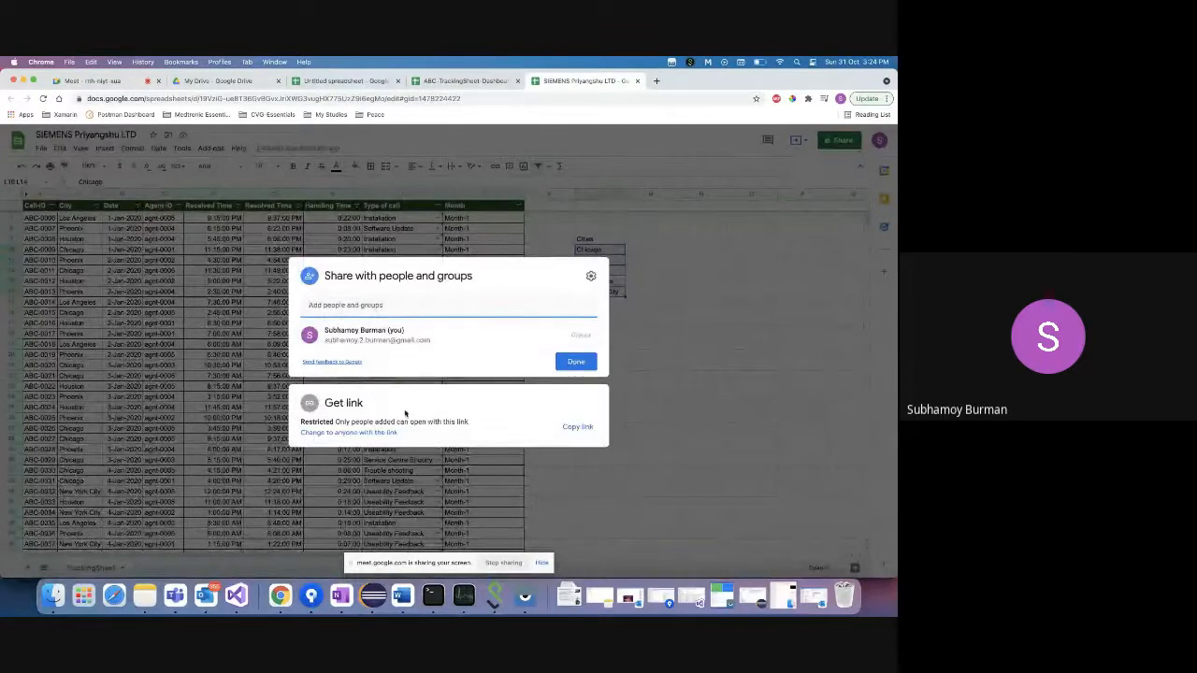
pyautogui.click(577, 427)
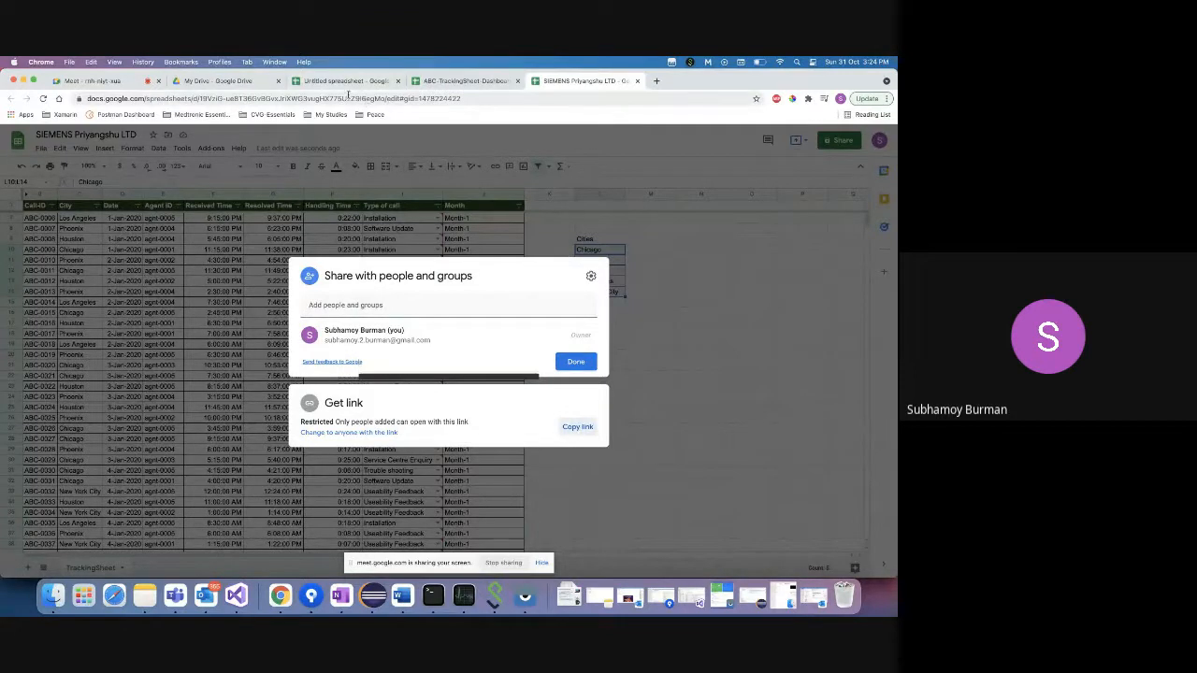
pyautogui.click(99, 80)
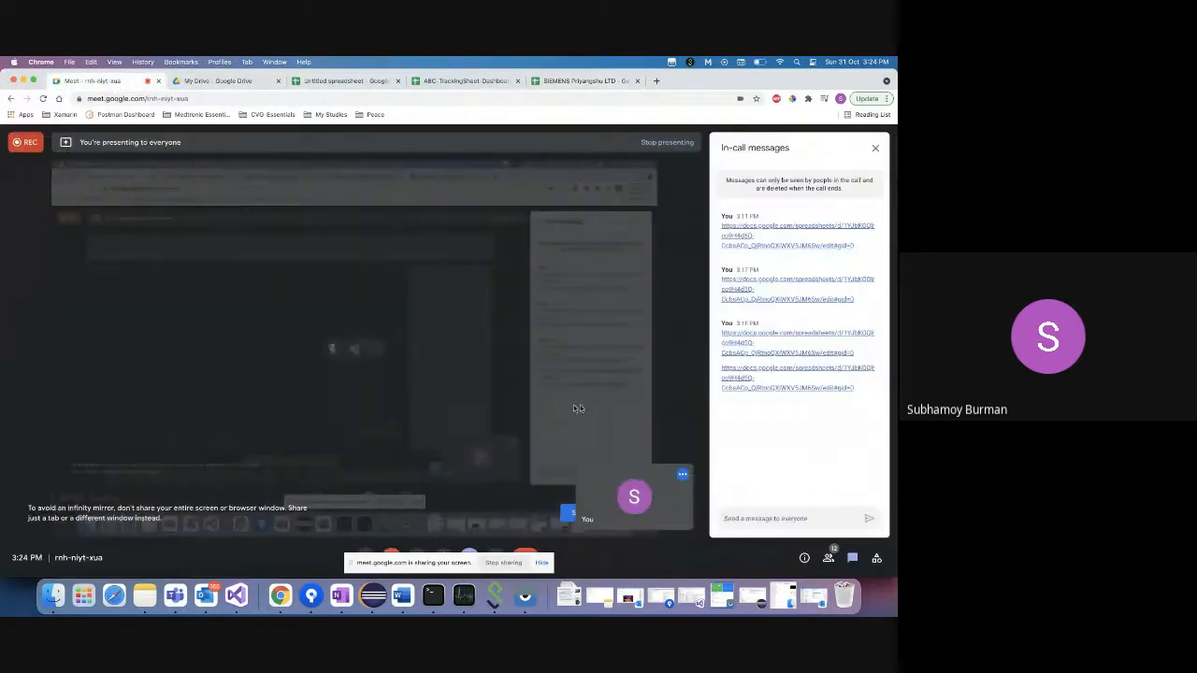
# - Post the spreadsheet link in the Meet chat, labelled as the participant's sheet, and return to Sheets
pyautogui.click(756, 517)
pyautogui.write('Sub')
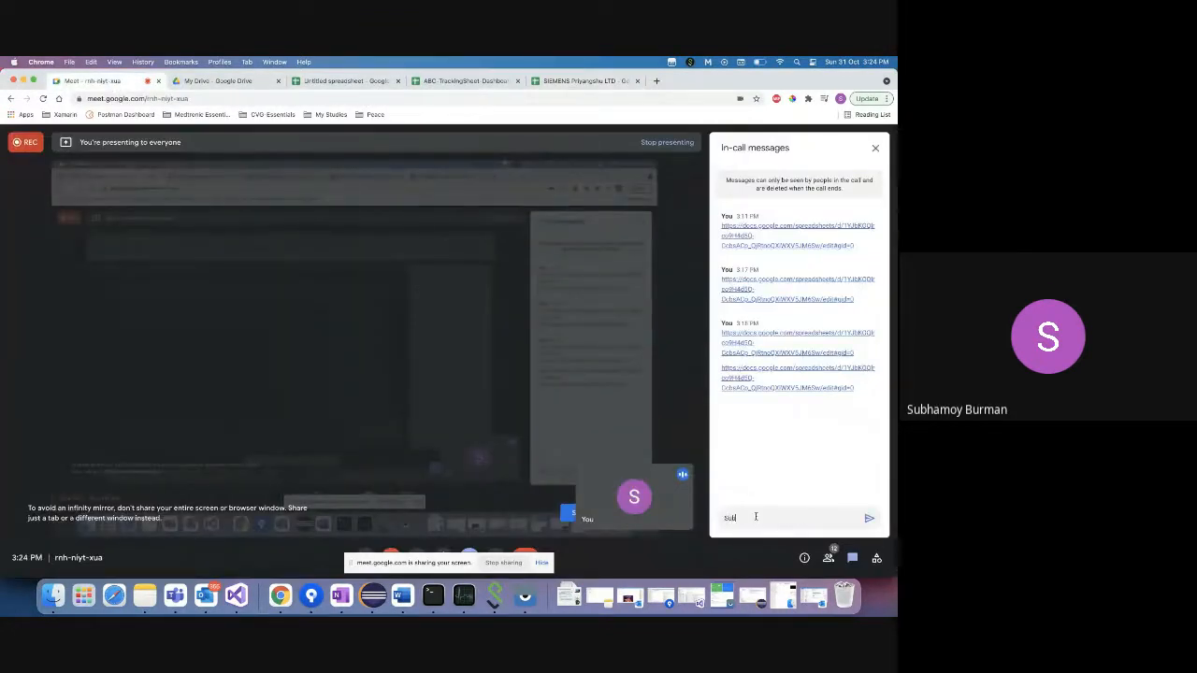
pyautogui.write("hamoy's sheet:")
pyautogui.hotkey('shift', 'Return')
pyautogui.press('super+v')
pyautogui.press('Return')
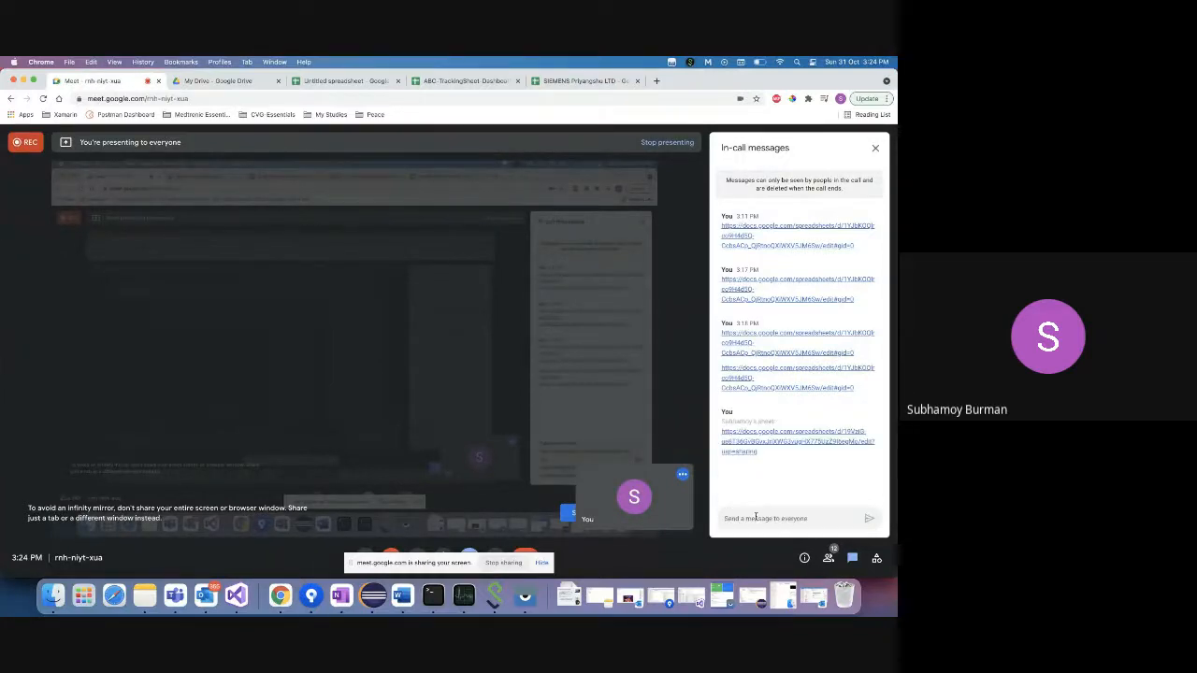
pyautogui.click(568, 87)
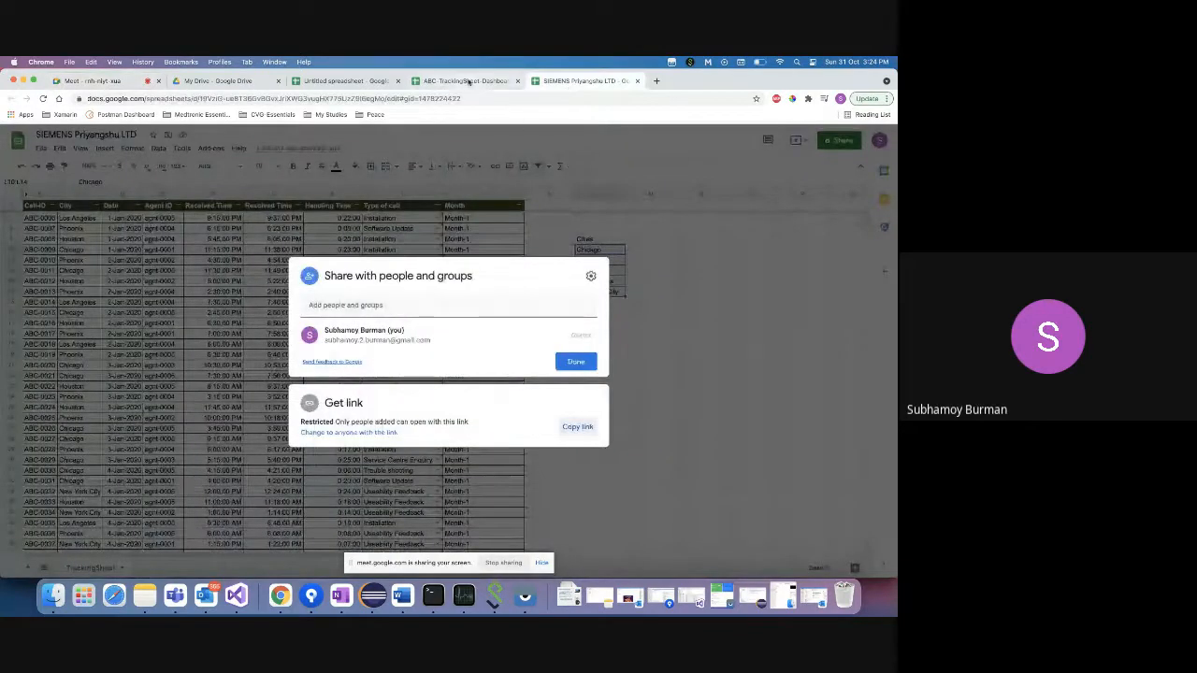
# - Return to the SIEMENS spreadsheet, close the Share dialog with Done, and select Chicago in the Cities list
pyautogui.click(468, 82)
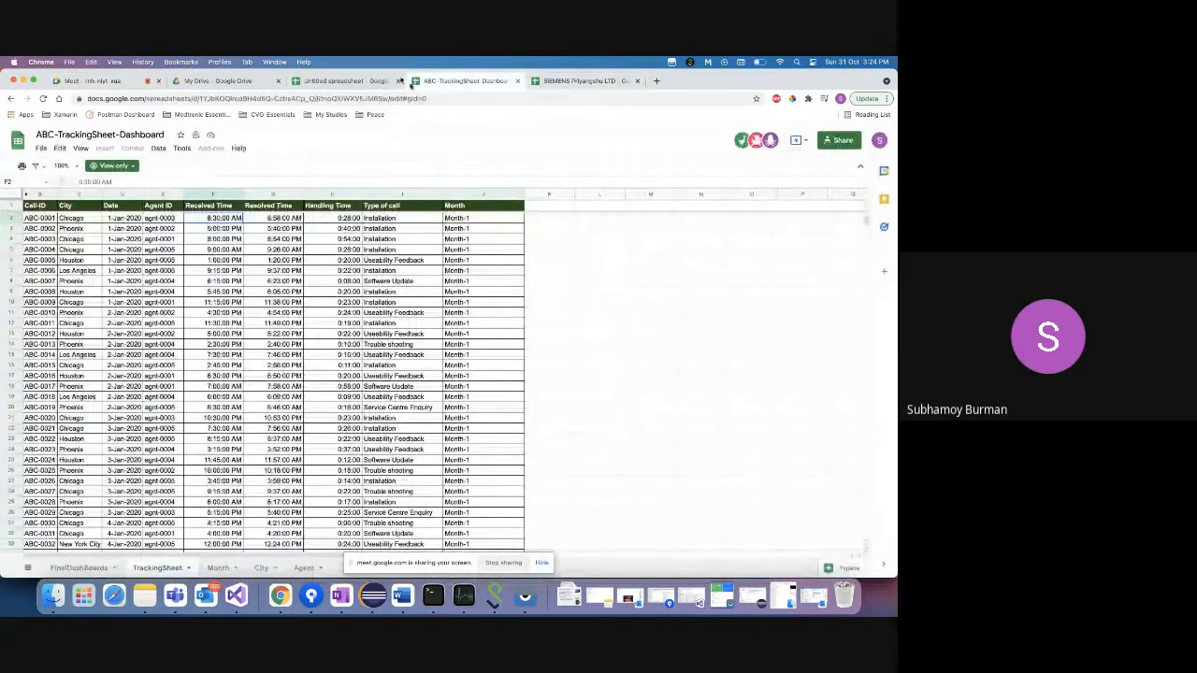
pyautogui.click(347, 82)
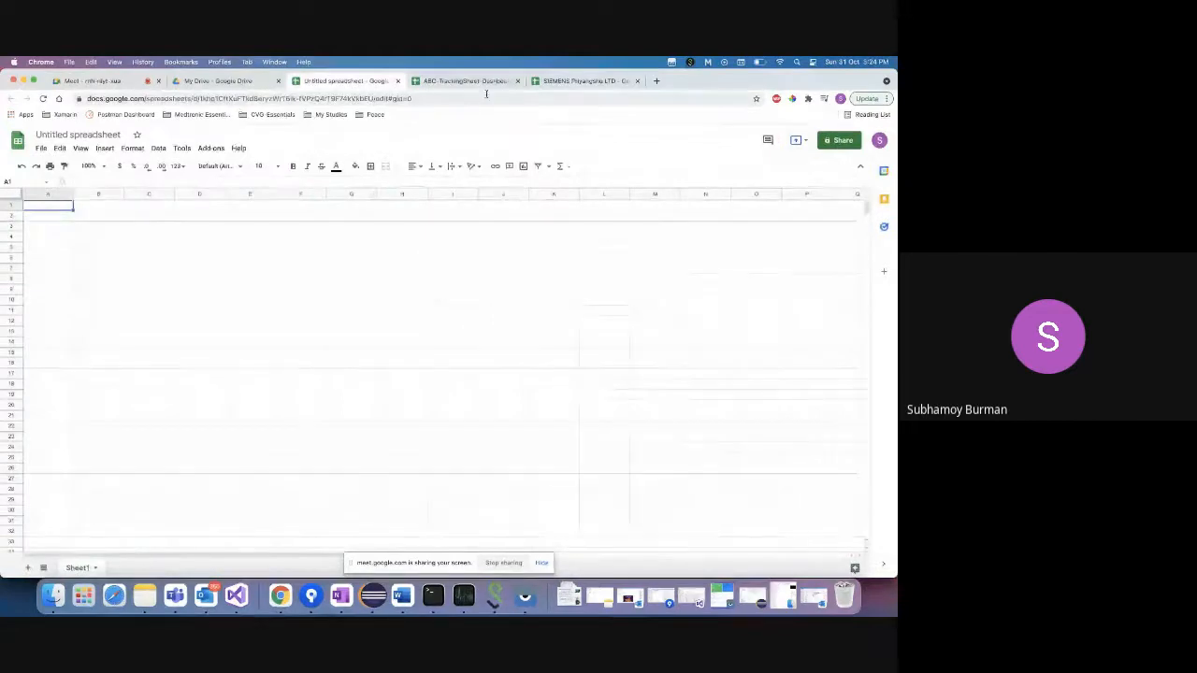
pyautogui.click(576, 82)
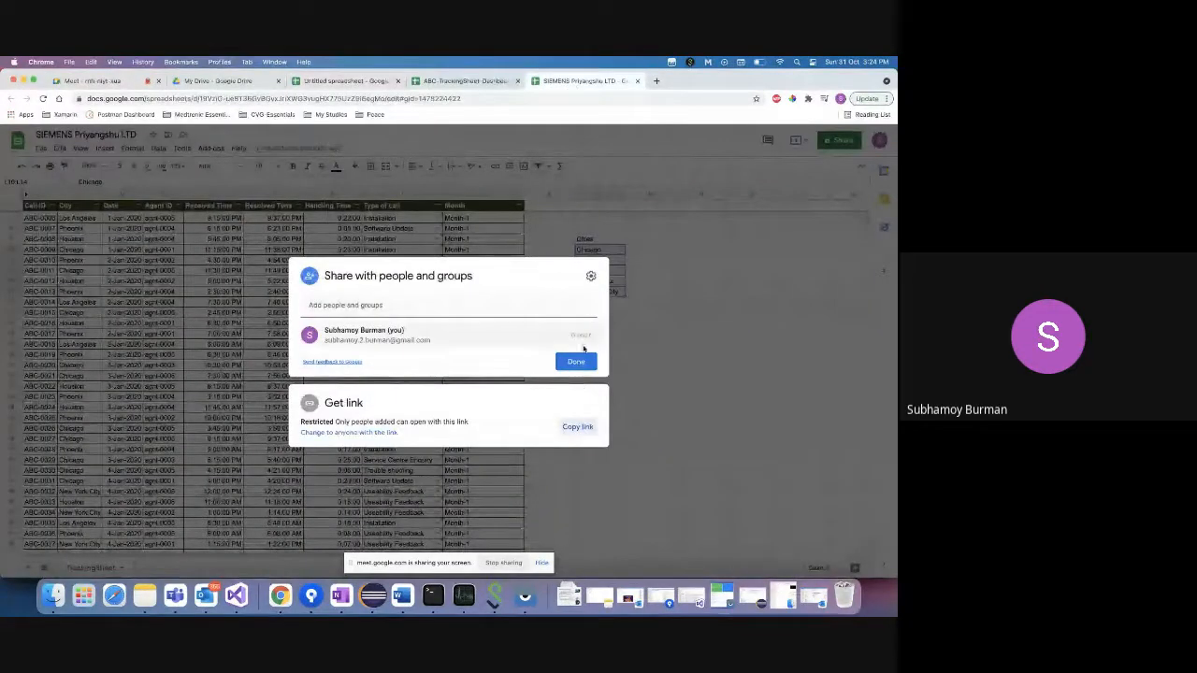
pyautogui.click(575, 361)
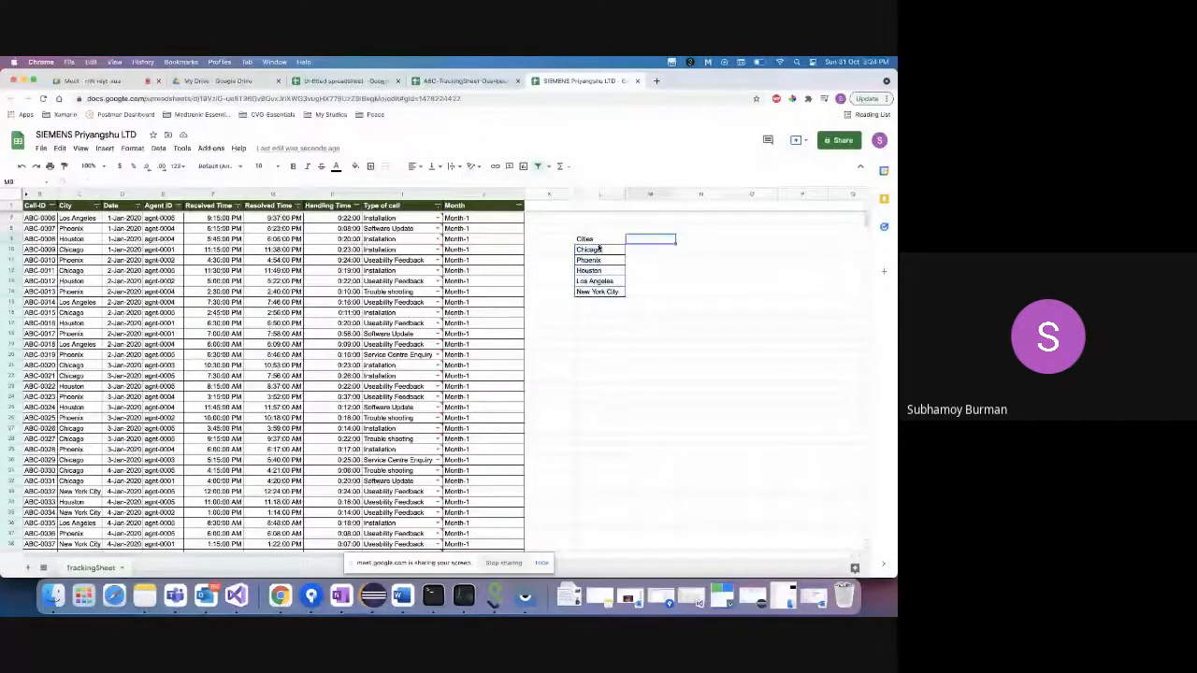
pyautogui.click(599, 249)
# - Select the City entries from C2 down to C1000 with Cmd+Shift+Down, then scroll back up
pyautogui.click(80, 220)
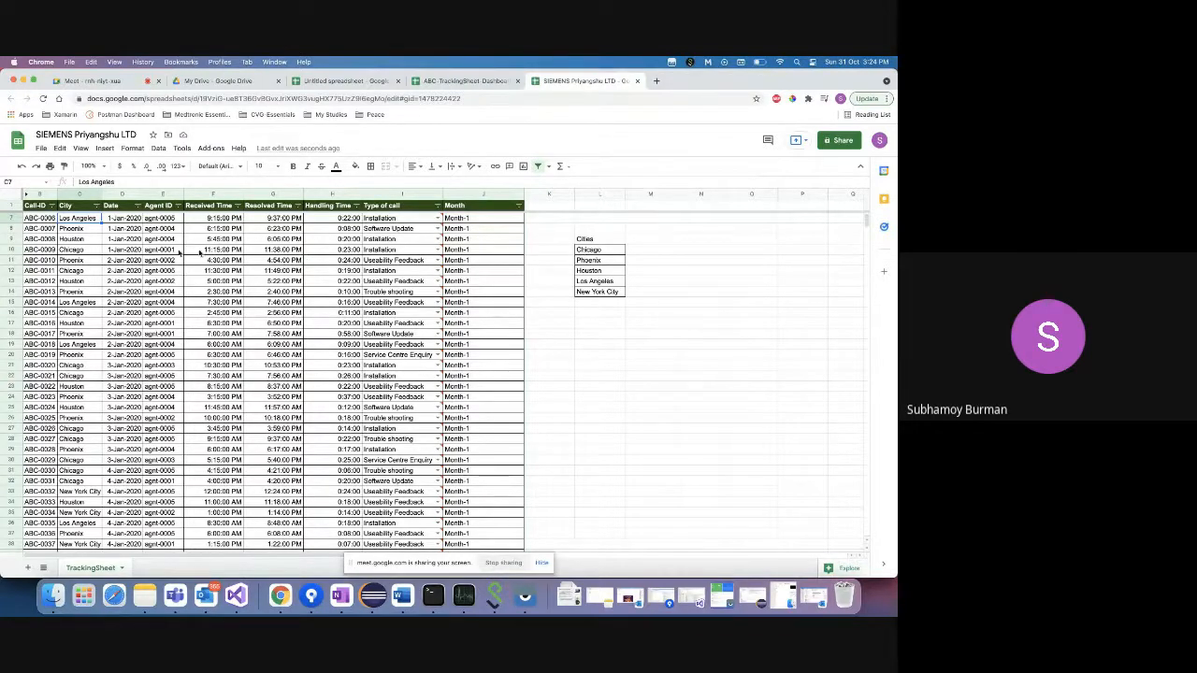
pyautogui.click(82, 219)
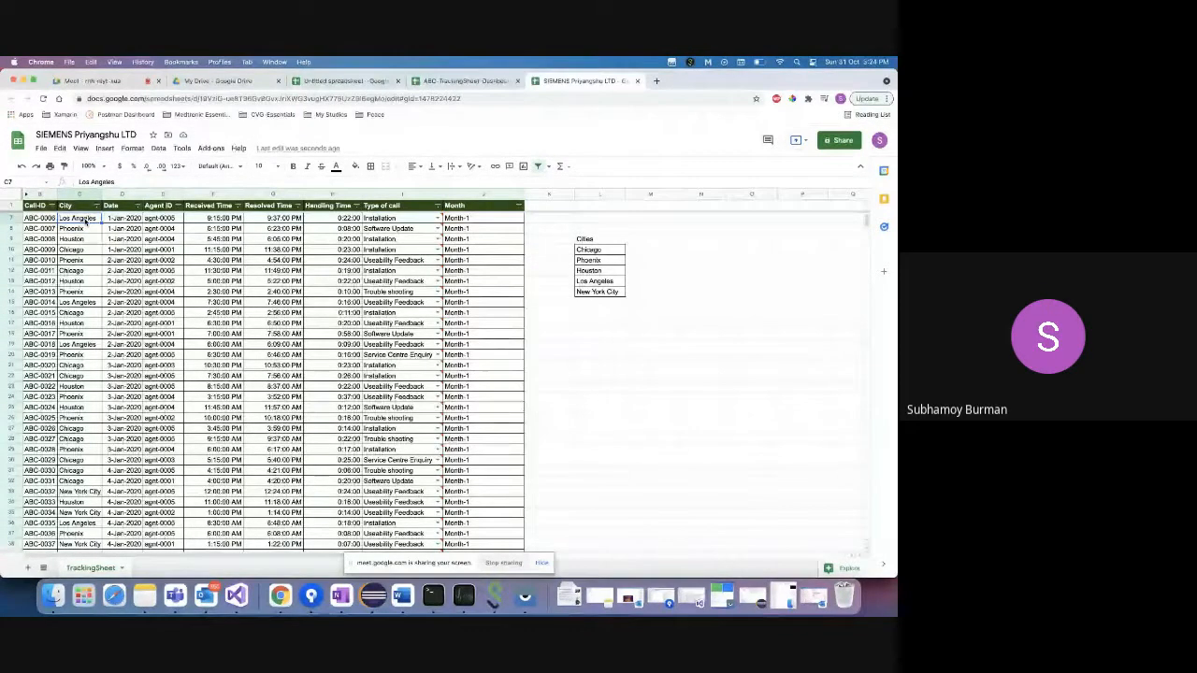
pyautogui.scroll(-20, 83, 387)
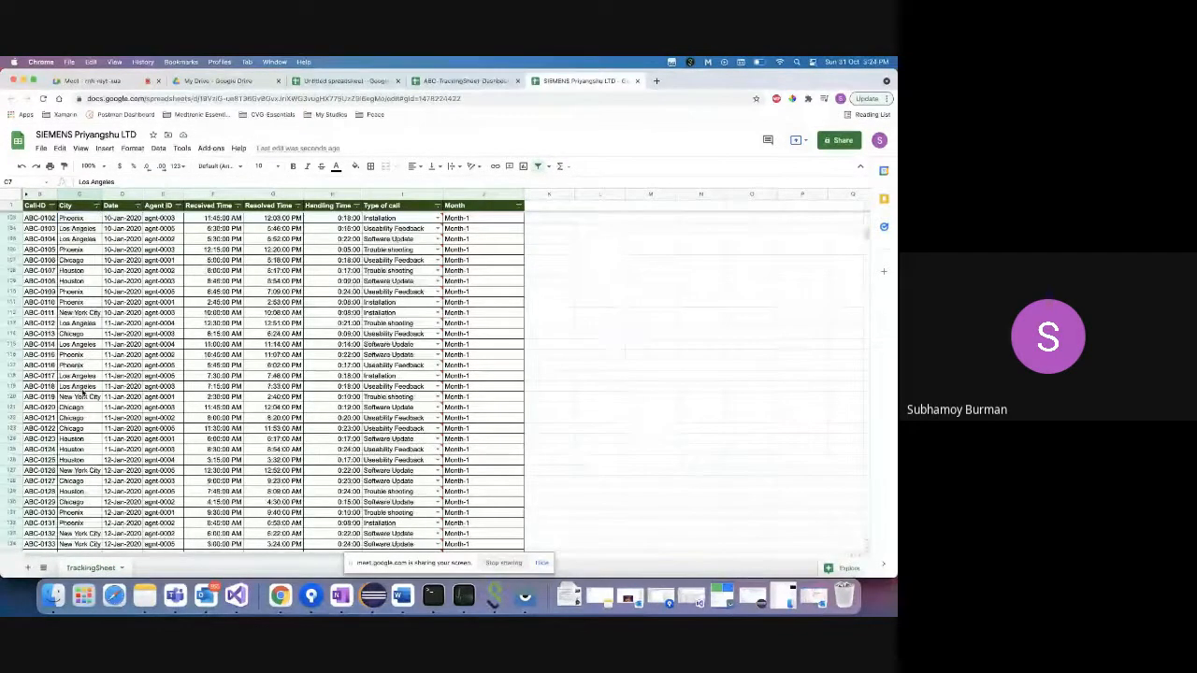
pyautogui.scroll(20, 83, 393)
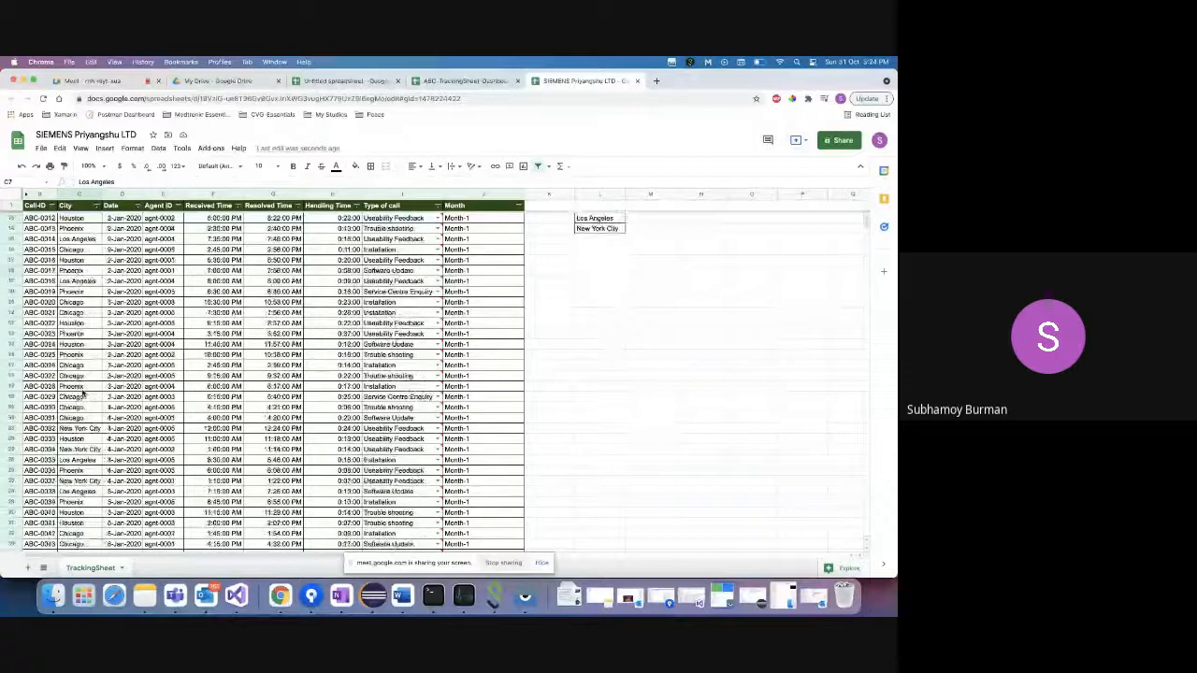
pyautogui.click(70, 219)
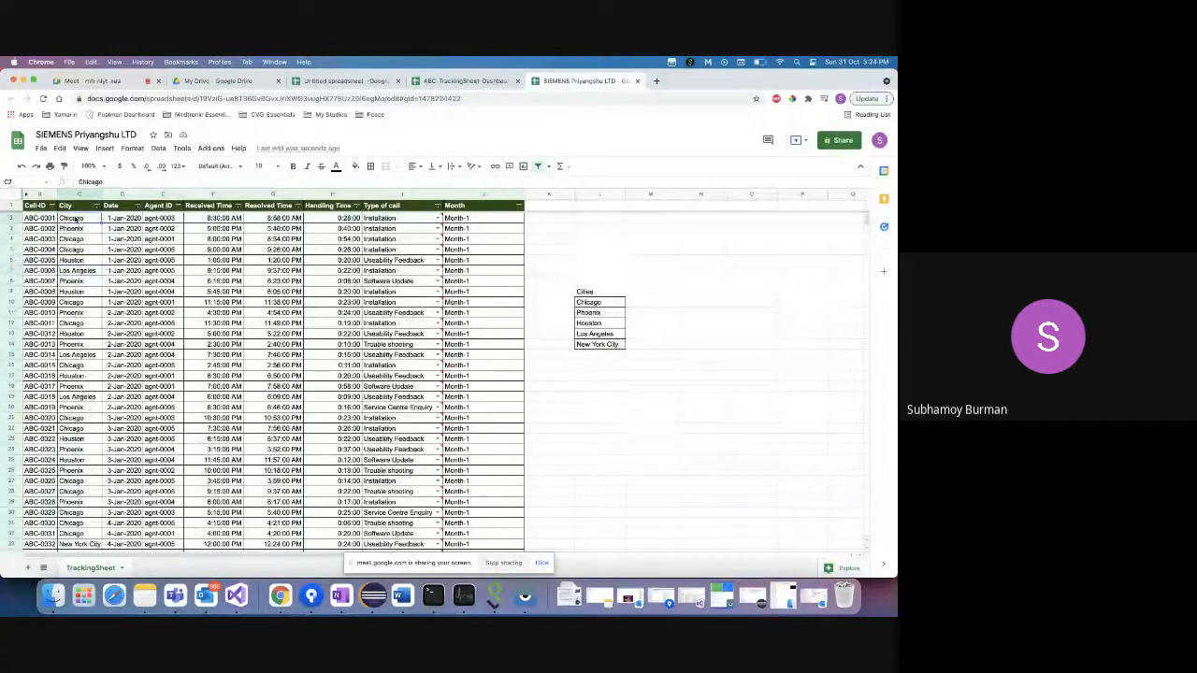
pyautogui.scroll(-20, 71, 366)
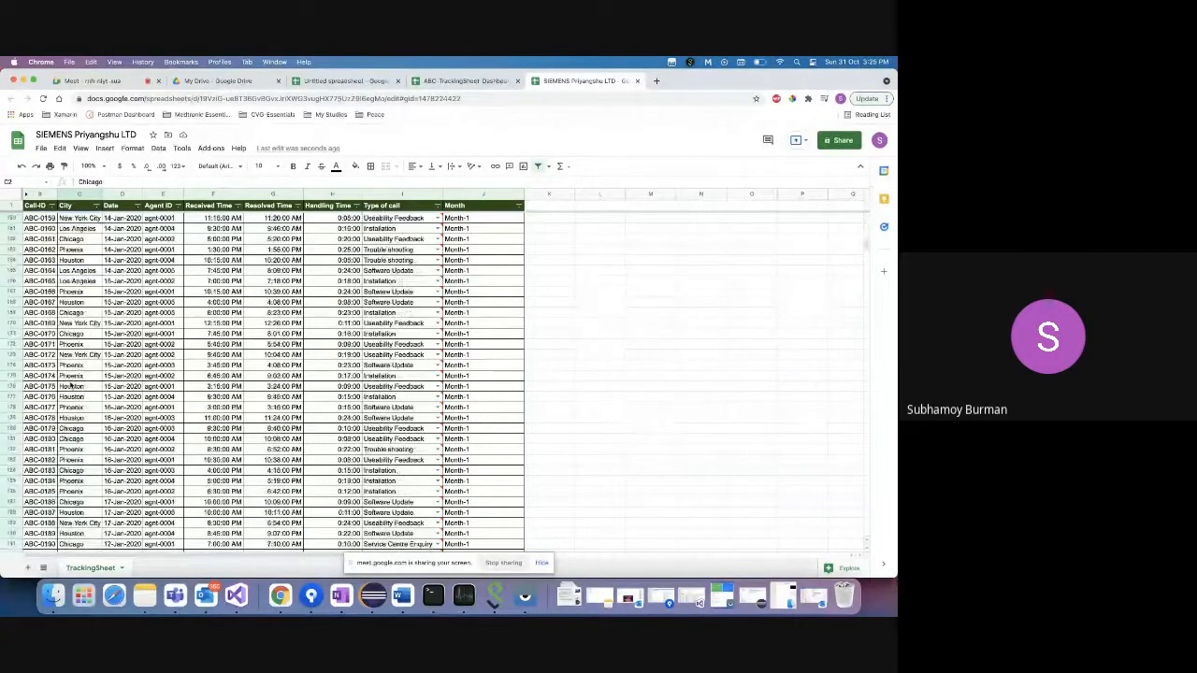
pyautogui.scroll(-20, 71, 384)
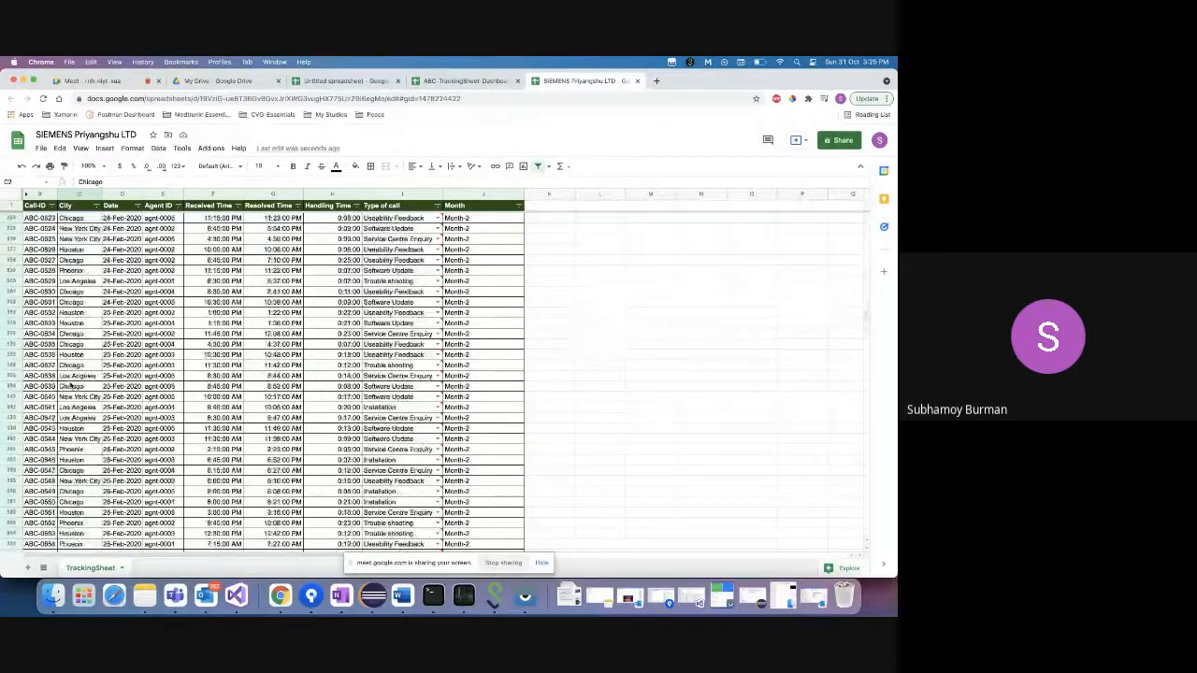
pyautogui.scroll(-20, 70, 385)
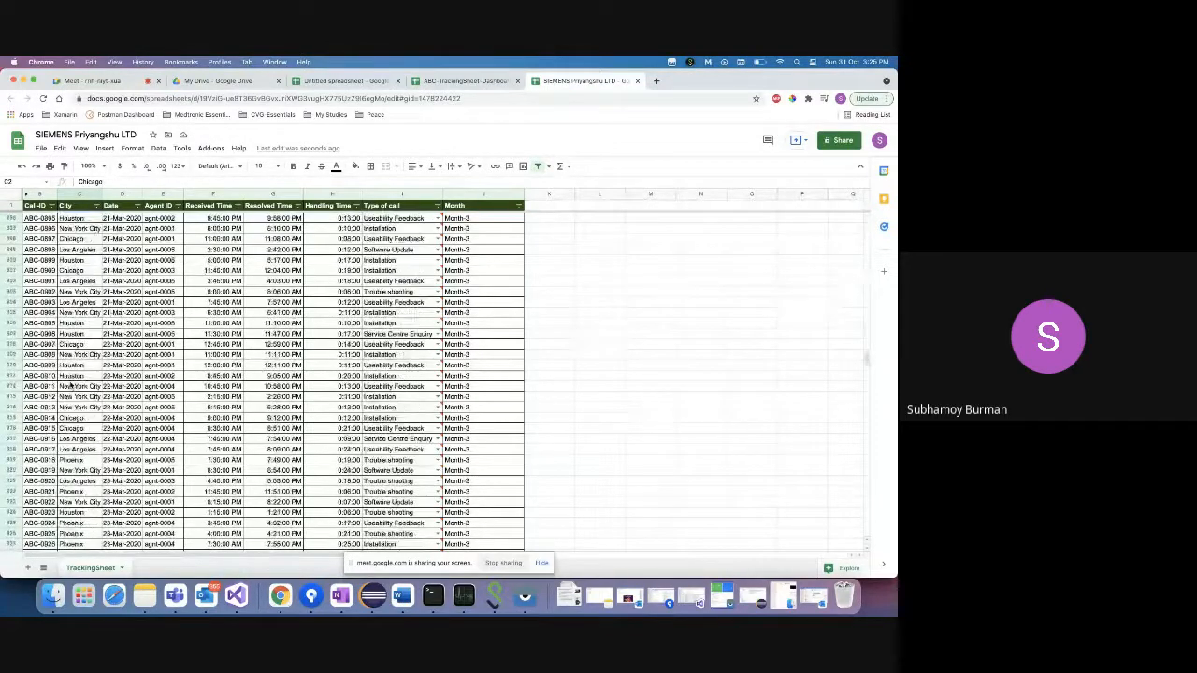
pyautogui.scroll(-15, 71, 384)
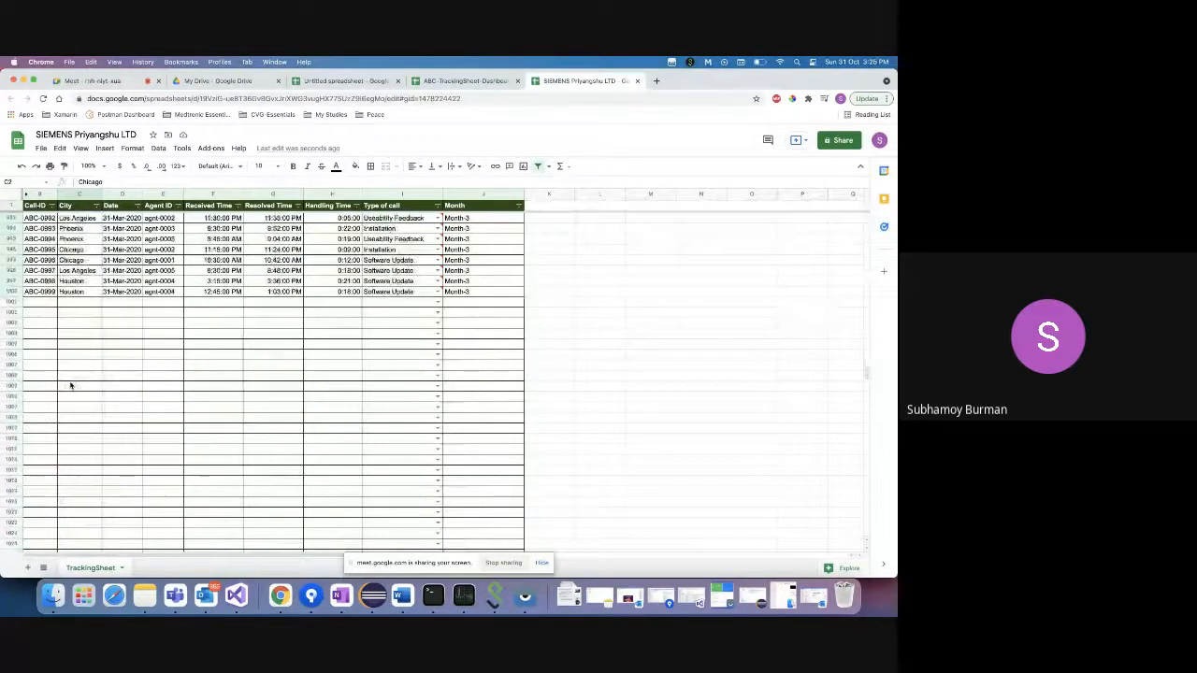
pyautogui.press('super+shift+Down')
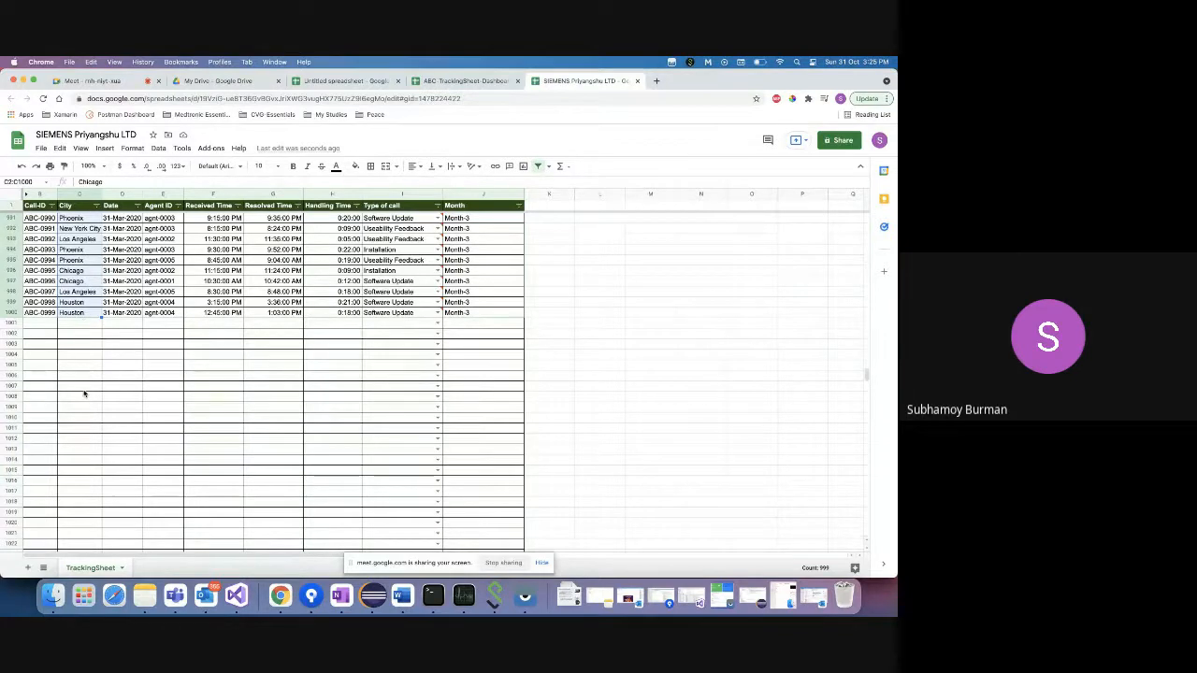
pyautogui.scroll(20, 83, 341)
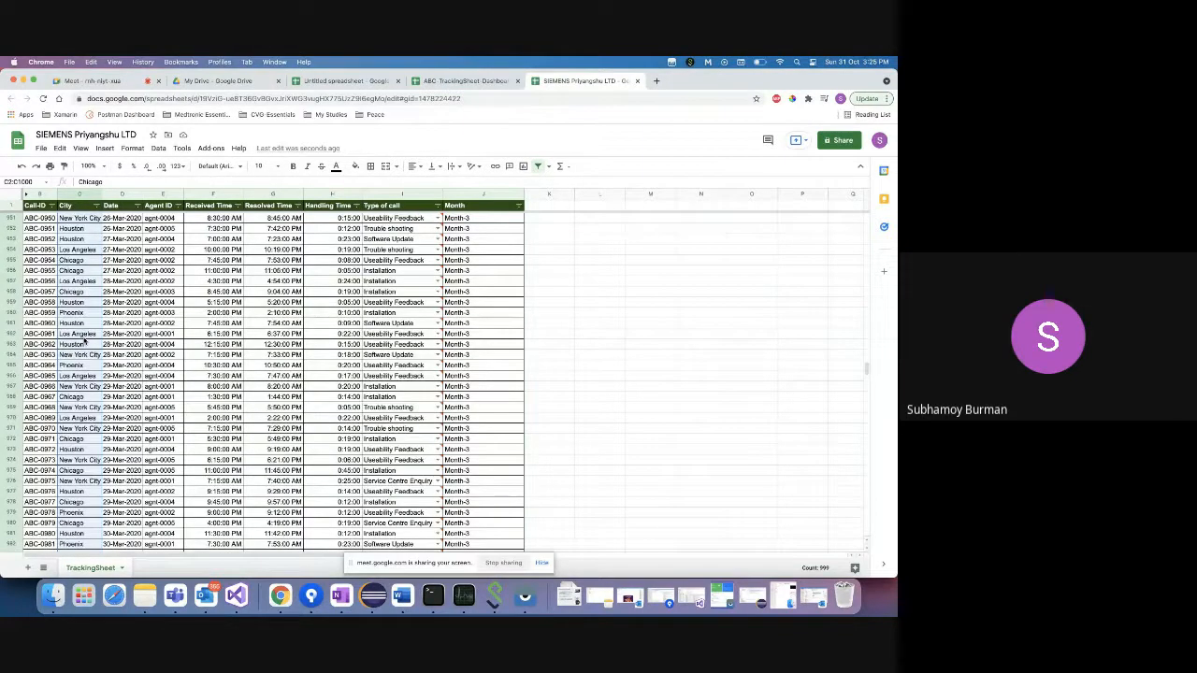
pyautogui.scroll(20, 83, 341)
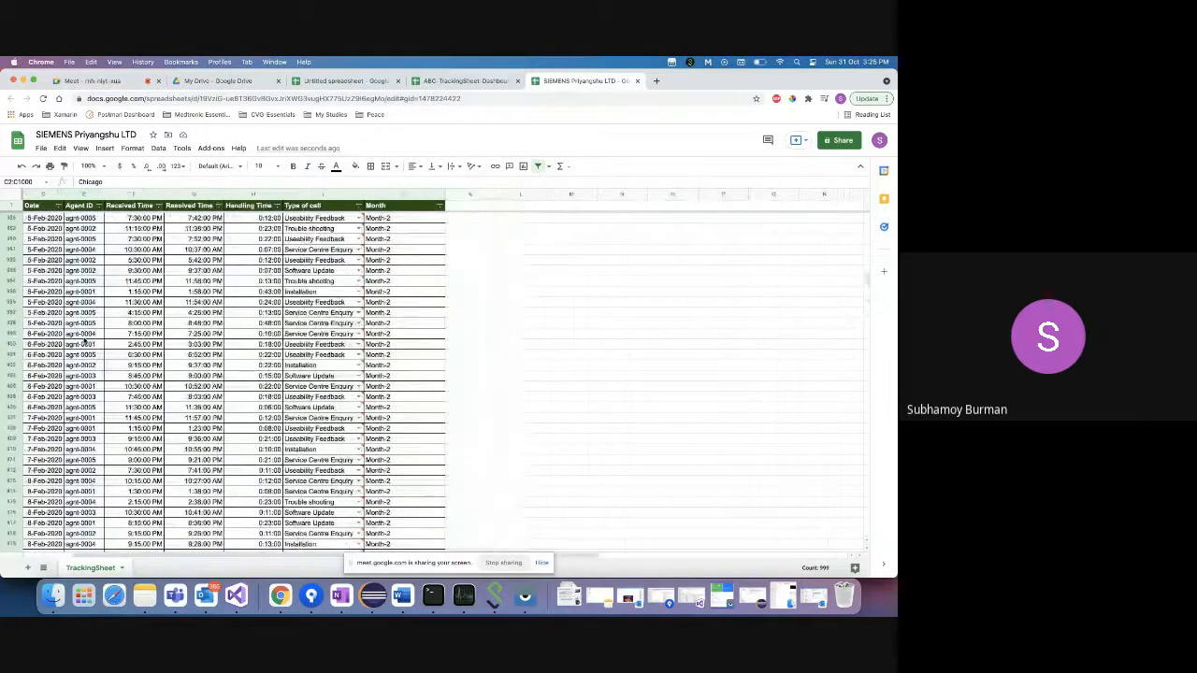
pyautogui.scroll(20, 84, 341)
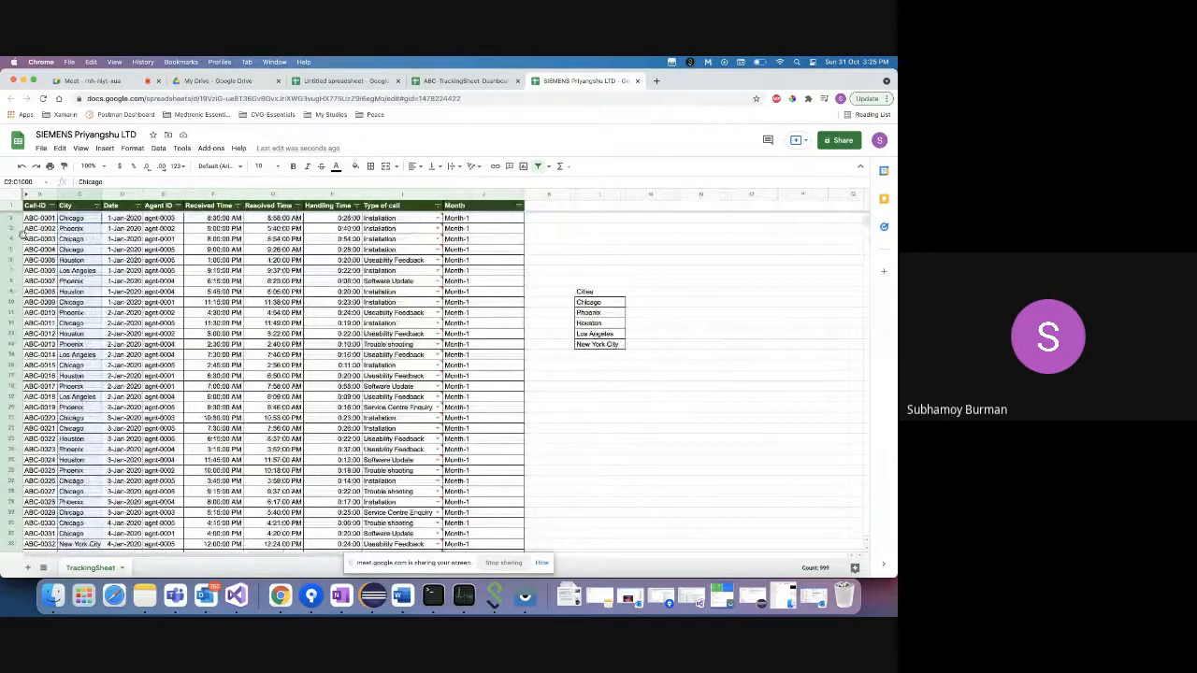
# - Select the City values C2:C1000 using Cmd+Shift+Down from C2
pyautogui.click(76, 191)
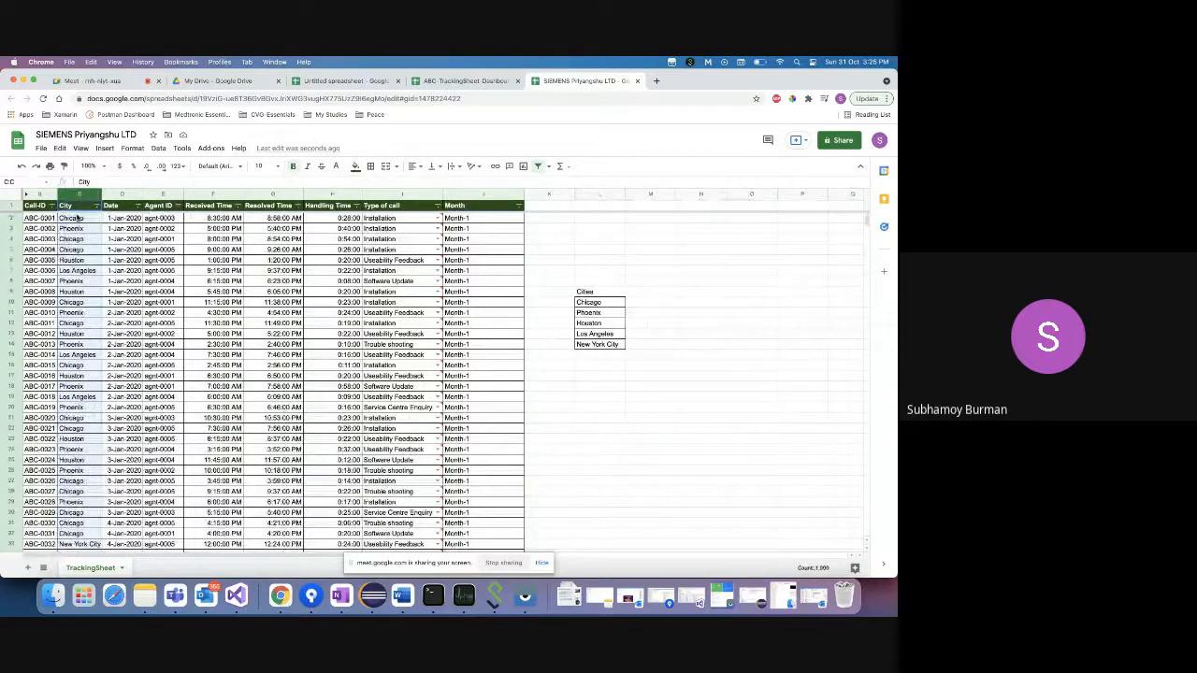
pyautogui.click(80, 218)
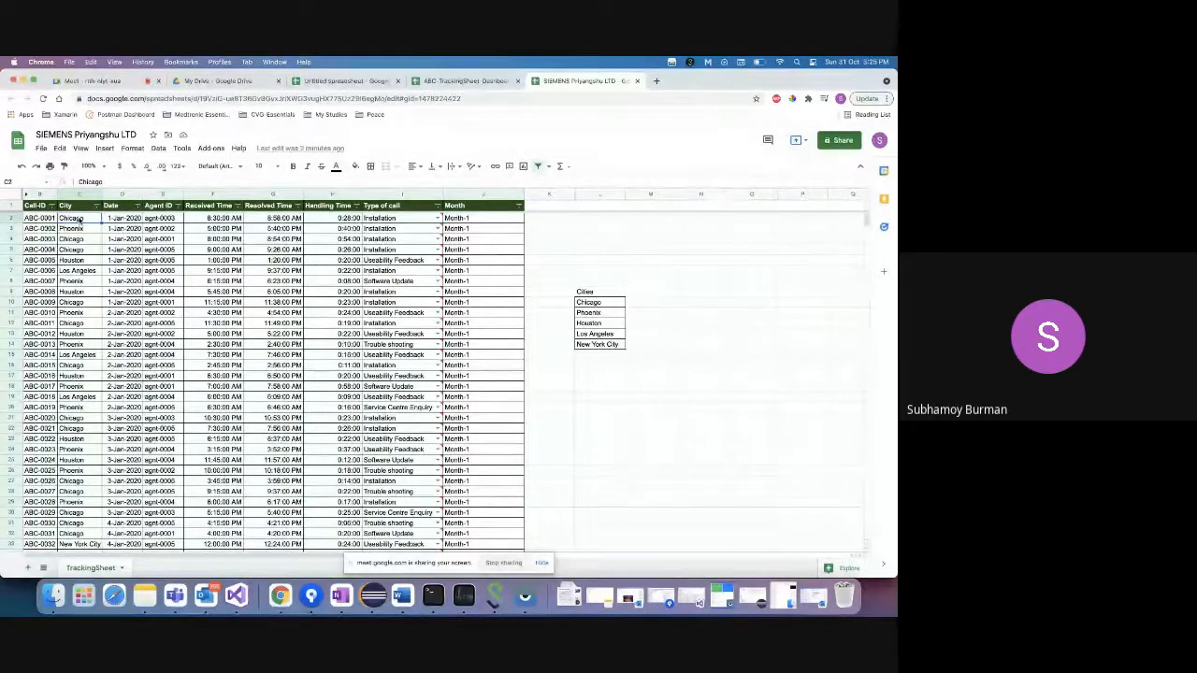
pyautogui.scroll(-15, 82, 398)
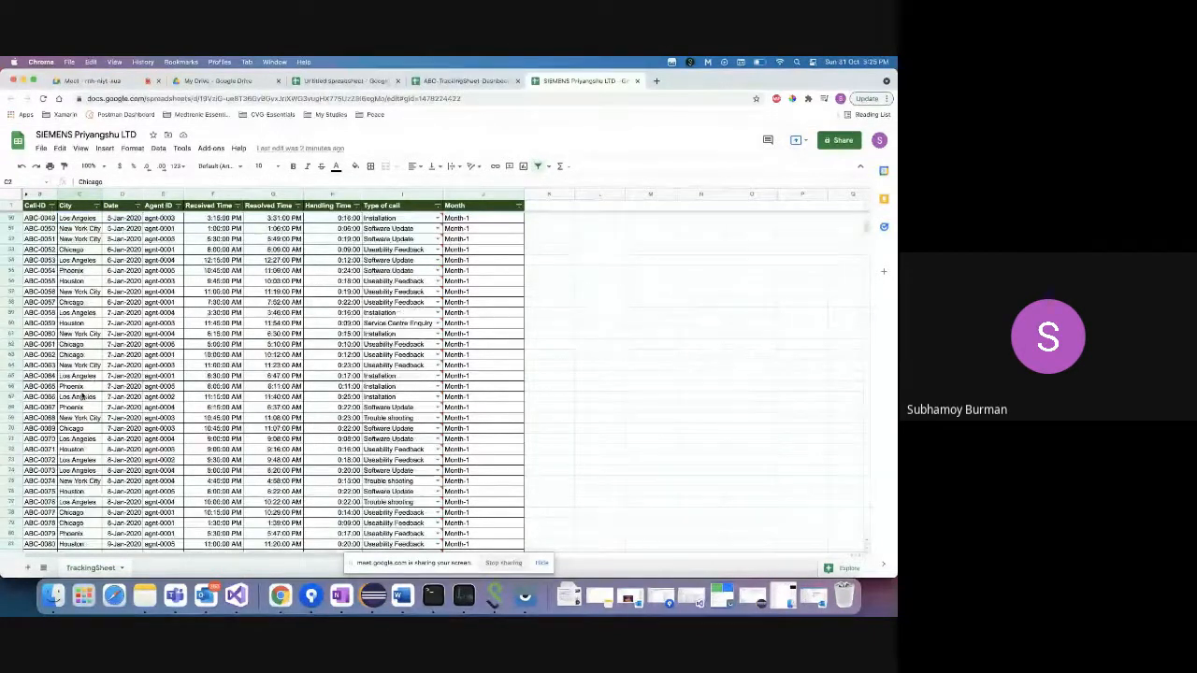
pyautogui.scroll(-1, 82, 398)
pyautogui.press('super+shift+Down')
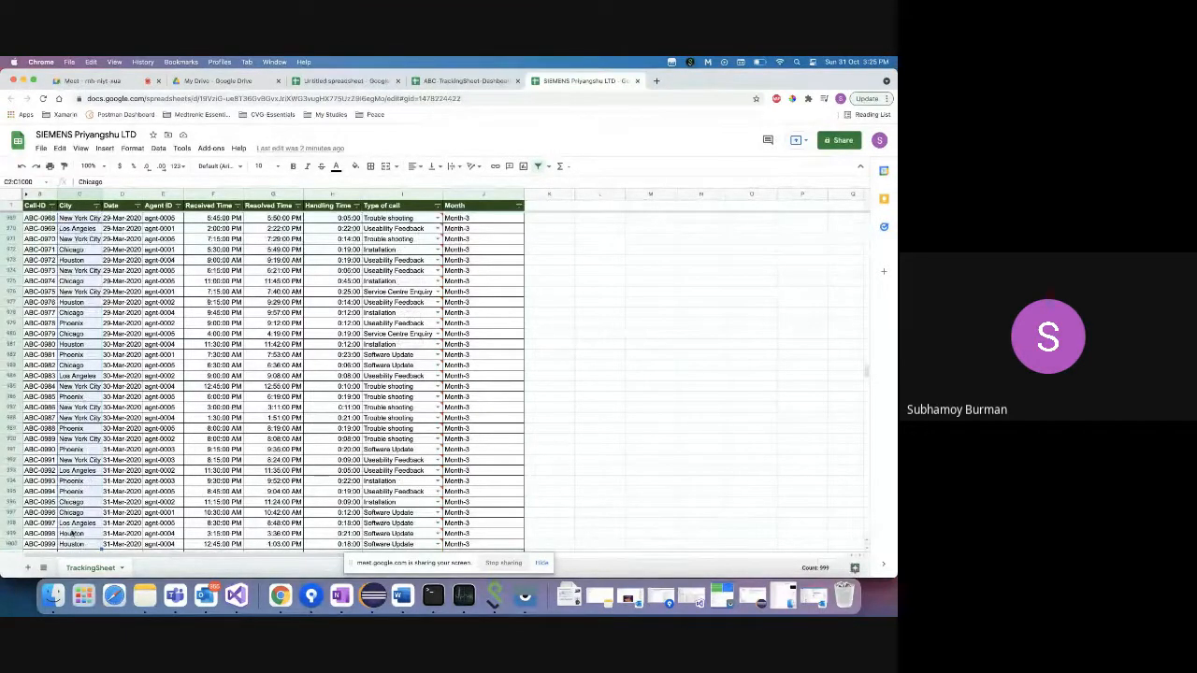
pyautogui.scroll(20, 80, 523)
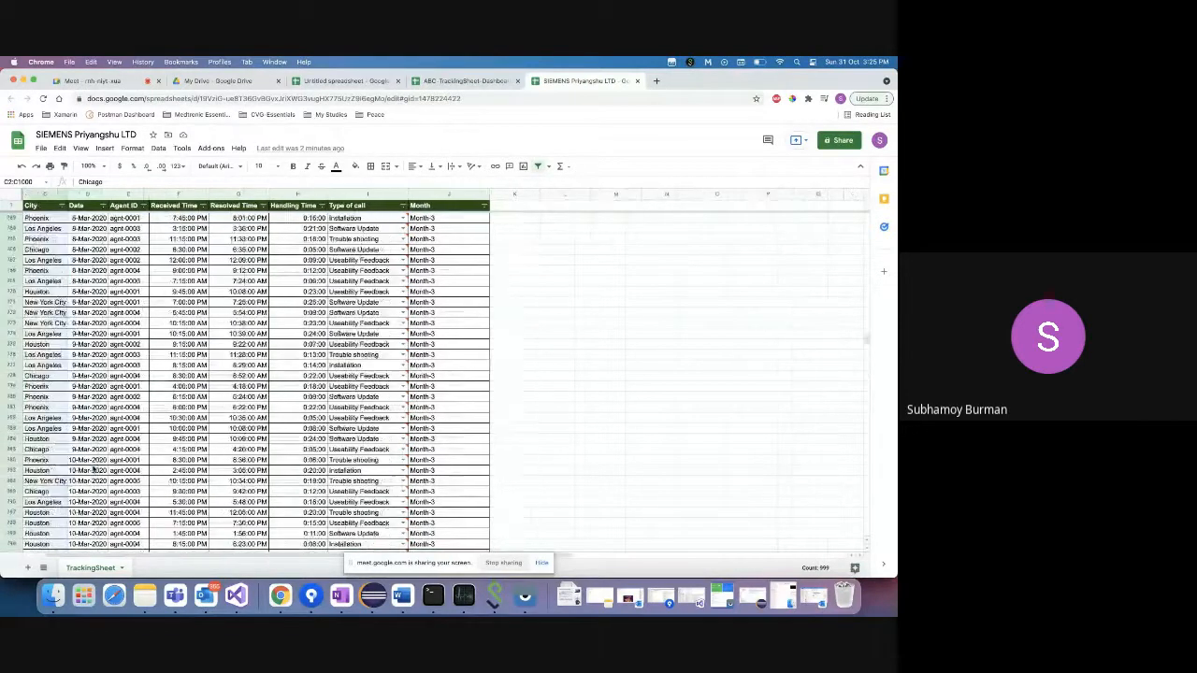
pyautogui.hscroll(-3, 93, 469)
pyautogui.scroll(15, 93, 470)
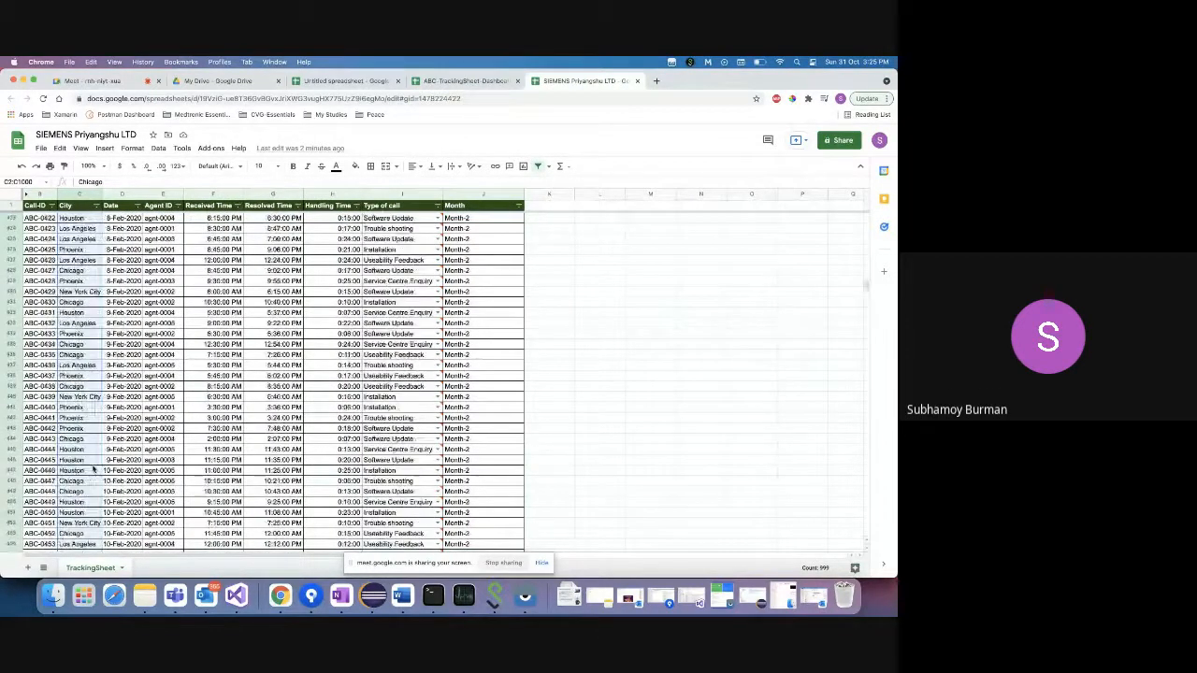
pyautogui.scroll(15, 93, 470)
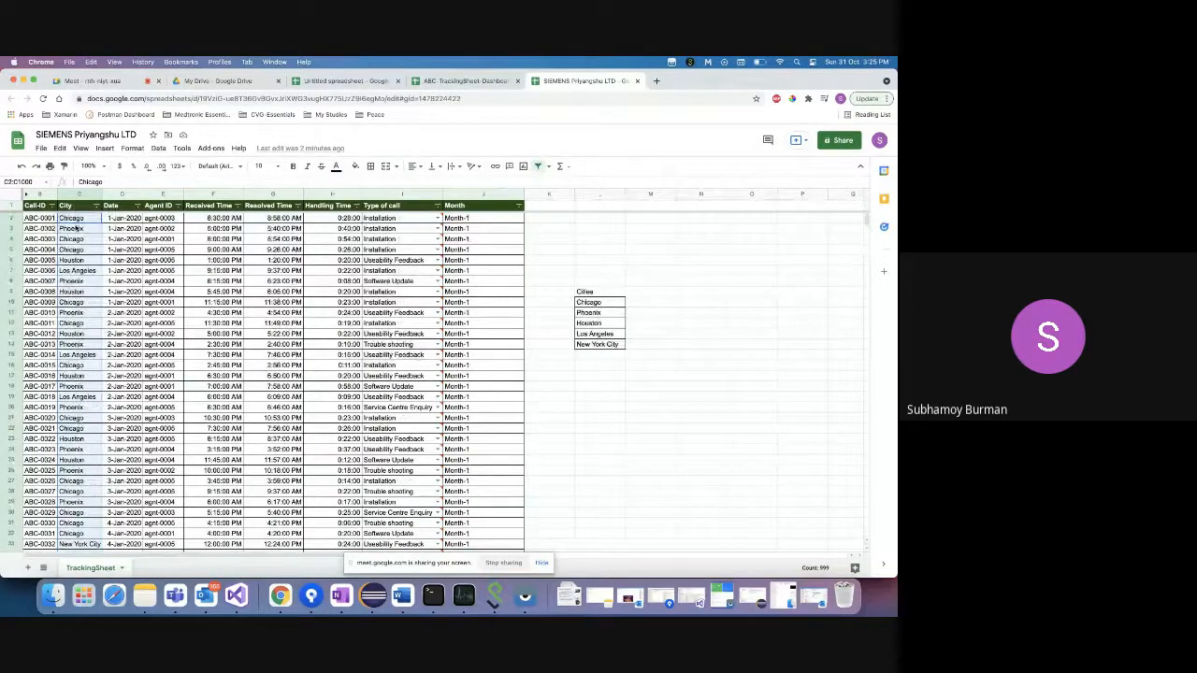
# - Check the header row options, reselect C2:C1000 and open the Data menu
pyautogui.click(4, 205)
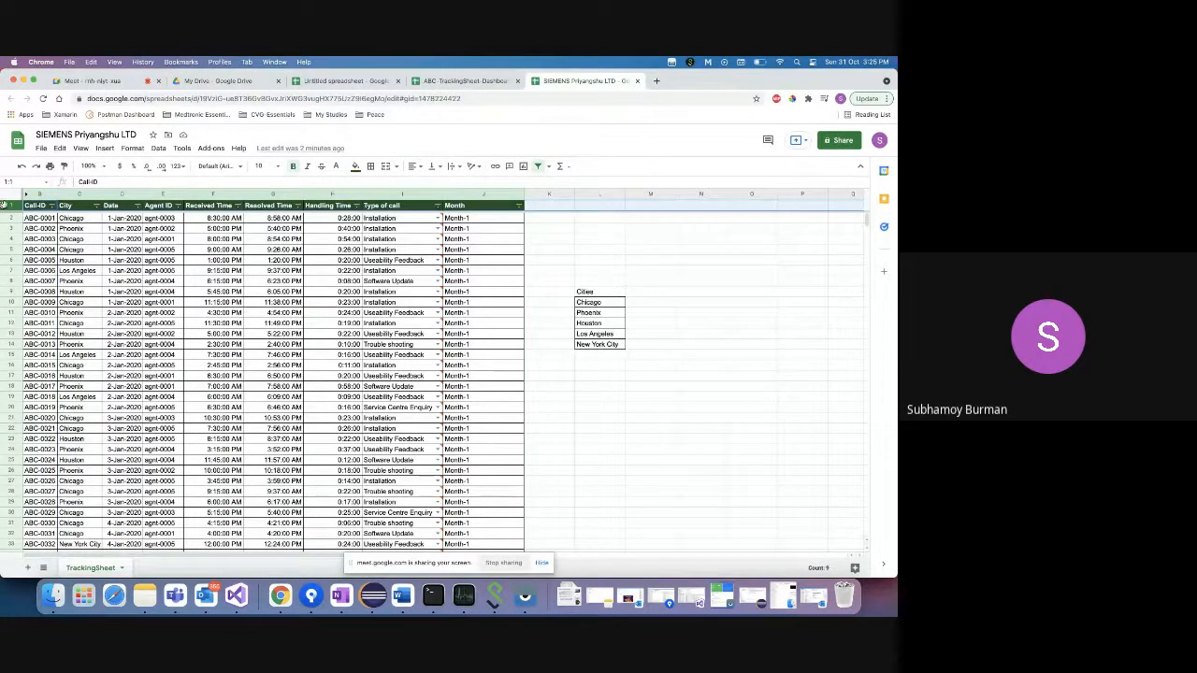
pyautogui.rightClick(8, 205)
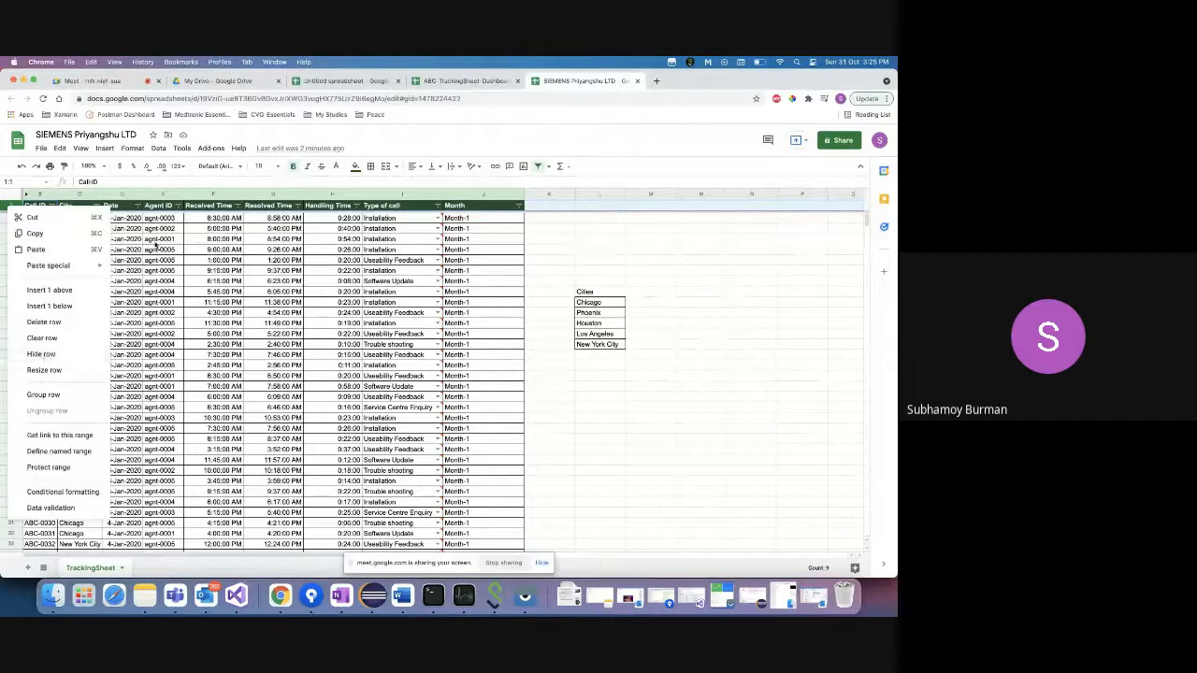
pyautogui.click(125, 219)
pyautogui.click(85, 219)
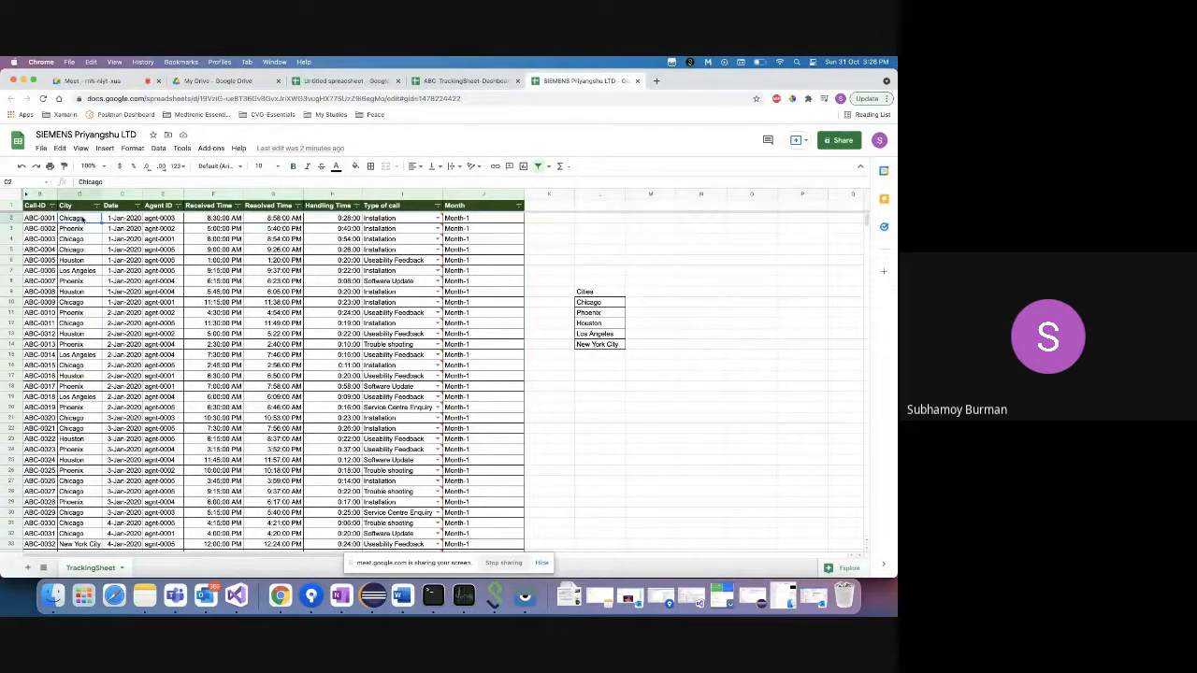
pyautogui.press('super+shift+Down')
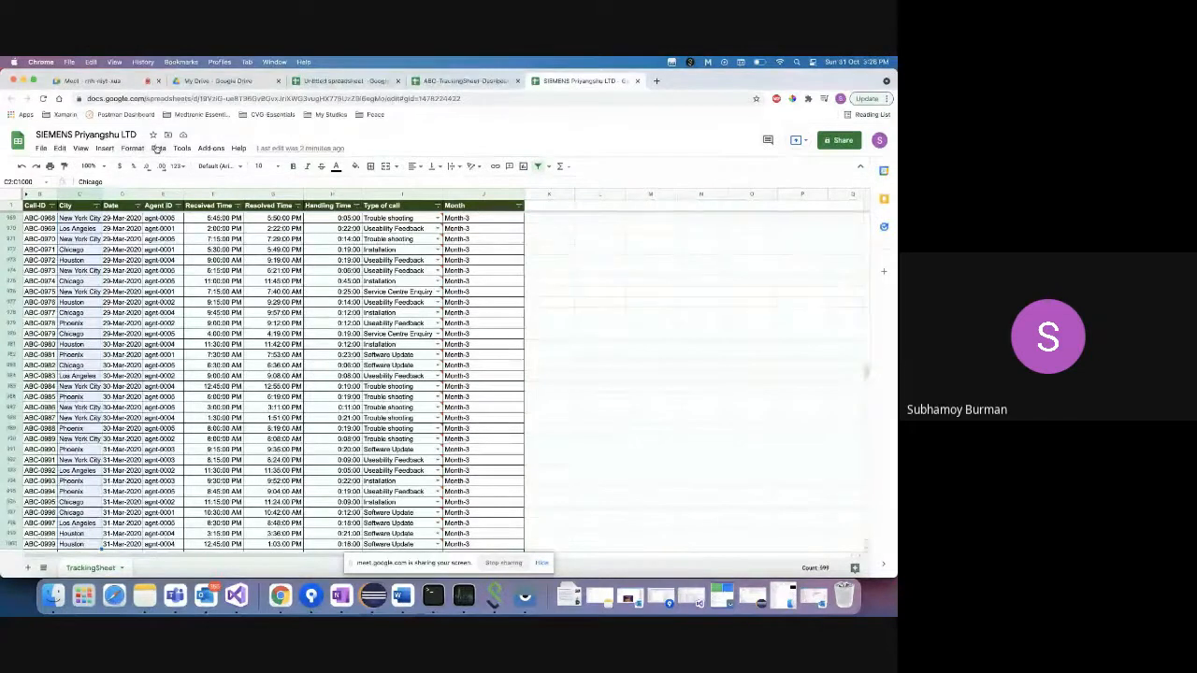
pyautogui.click(158, 149)
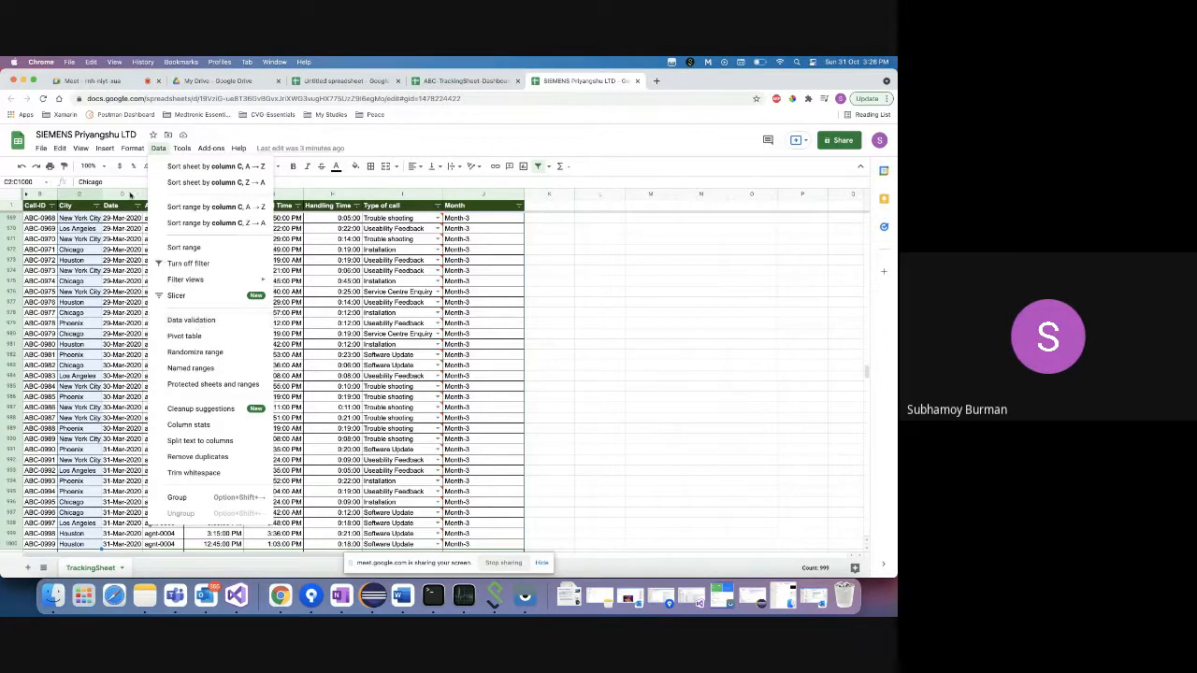
# - Post a tip about the shift + down arrow select-to-last-row shortcut in the Meet chat
pyautogui.click(98, 81)
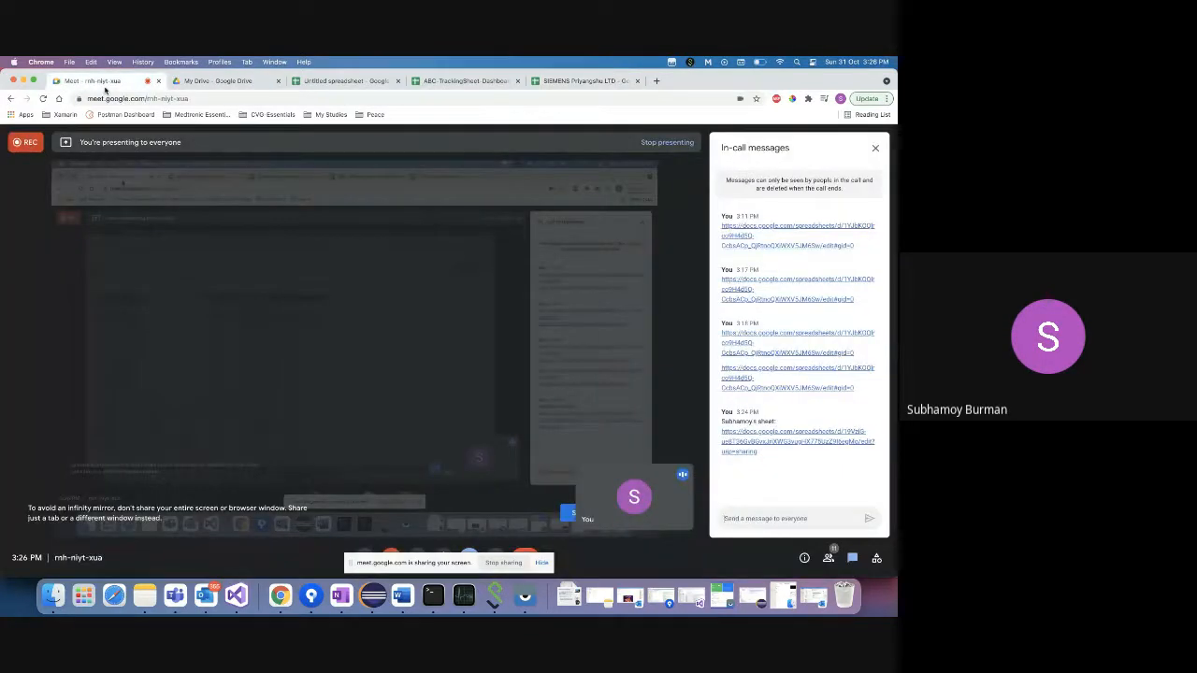
pyautogui.click(756, 518)
pyautogui.write('of')
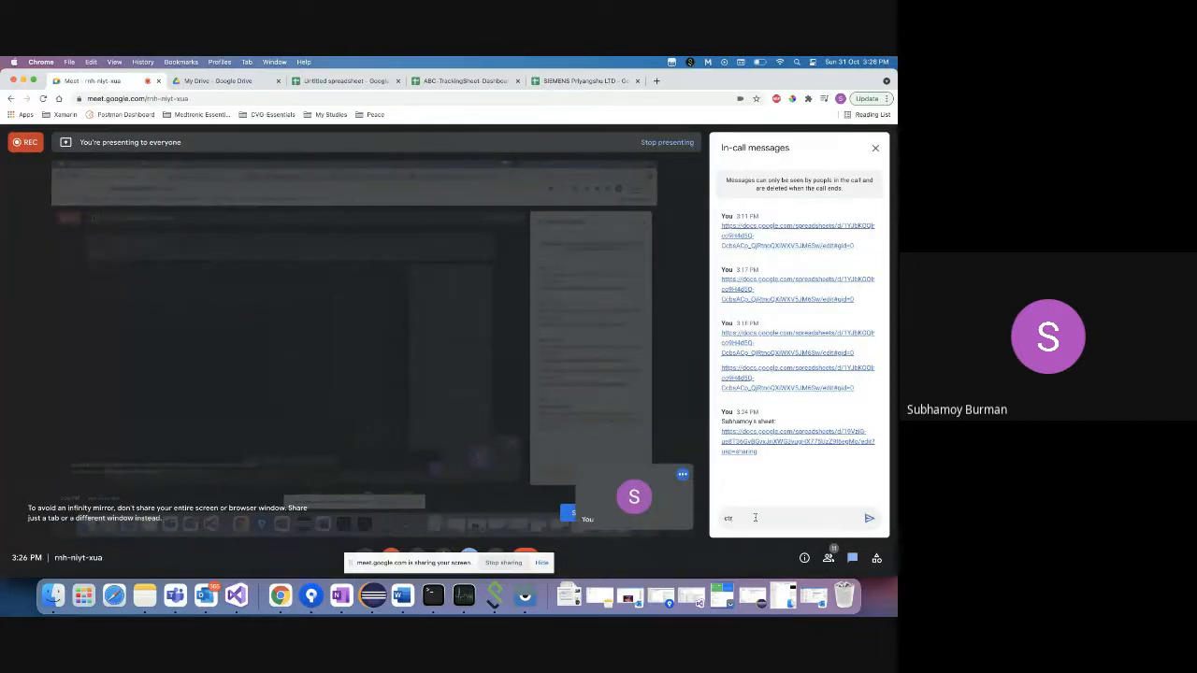
pyautogui.write('l +')
pyautogui.write(' sh')
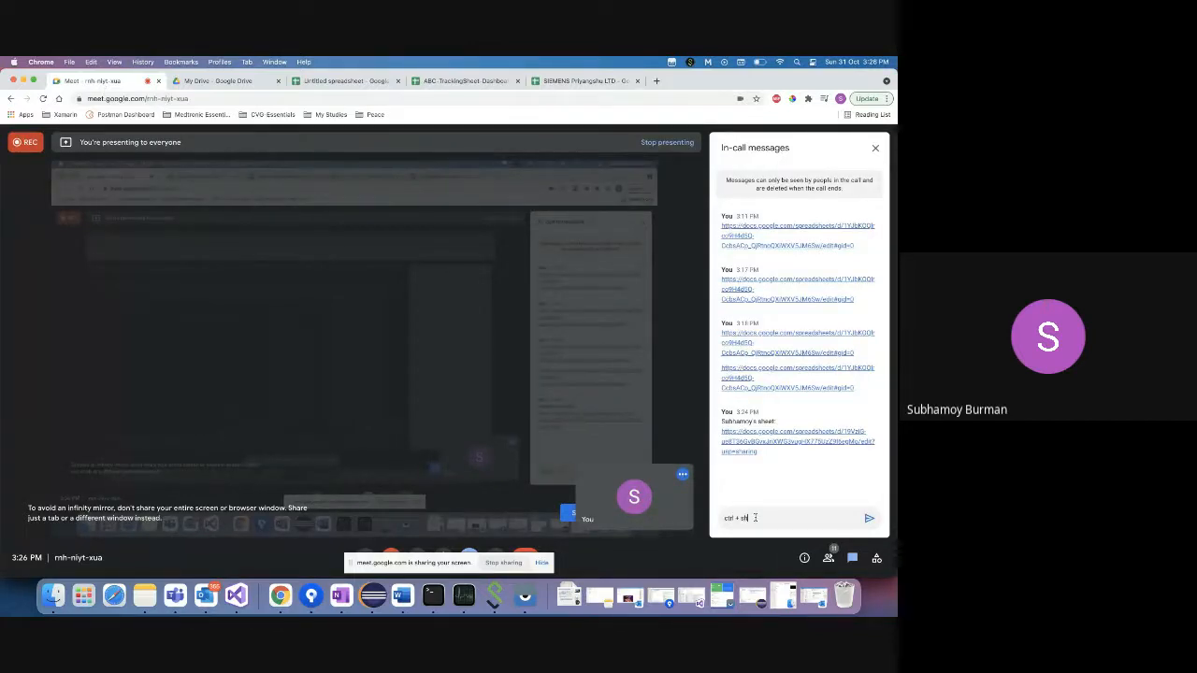
pyautogui.write('ift + down arrow ke')
pyautogui.press('BackSpace')
pyautogui.press('BackSpace')
pyautogui.press('BackSpace')
pyautogui.press('BackSpace')
pyautogui.press('BackSpace')
pyautogui.press('BackSpace')
pyautogui.write('ow key')
pyautogui.press('Return')
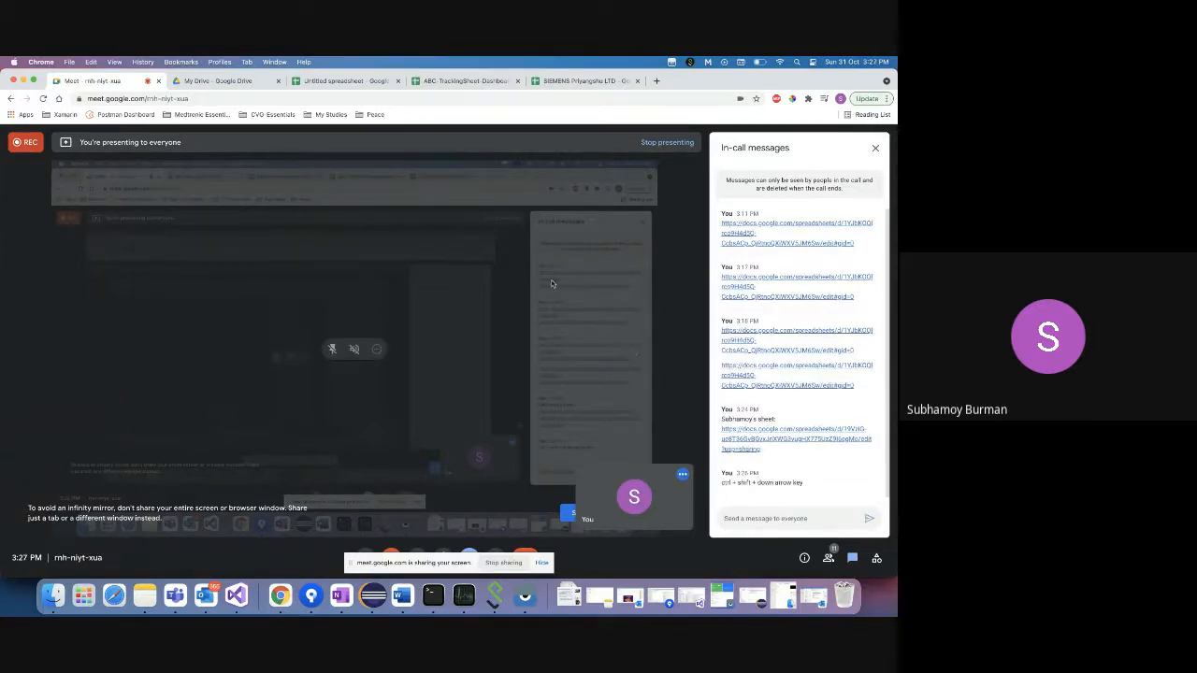
pyautogui.click(471, 82)
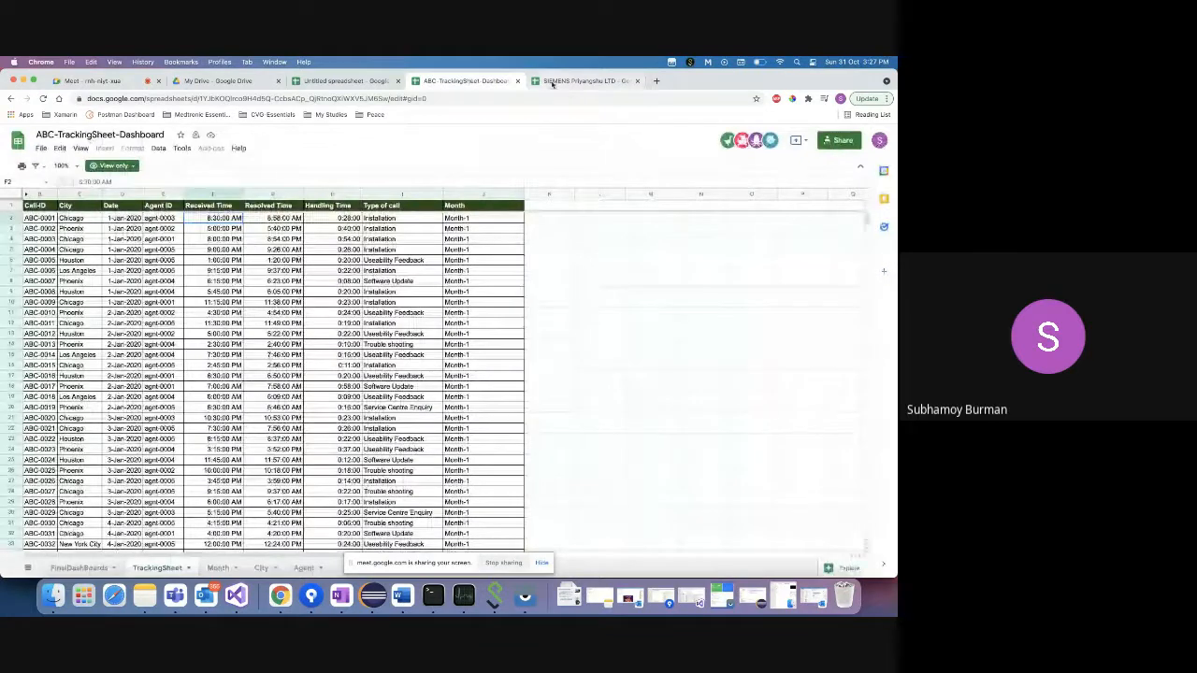
# - Return to the SIEMENS copy, scroll back to the top and open the Data menu
pyautogui.click(582, 82)
pyautogui.scroll(20, 84, 374)
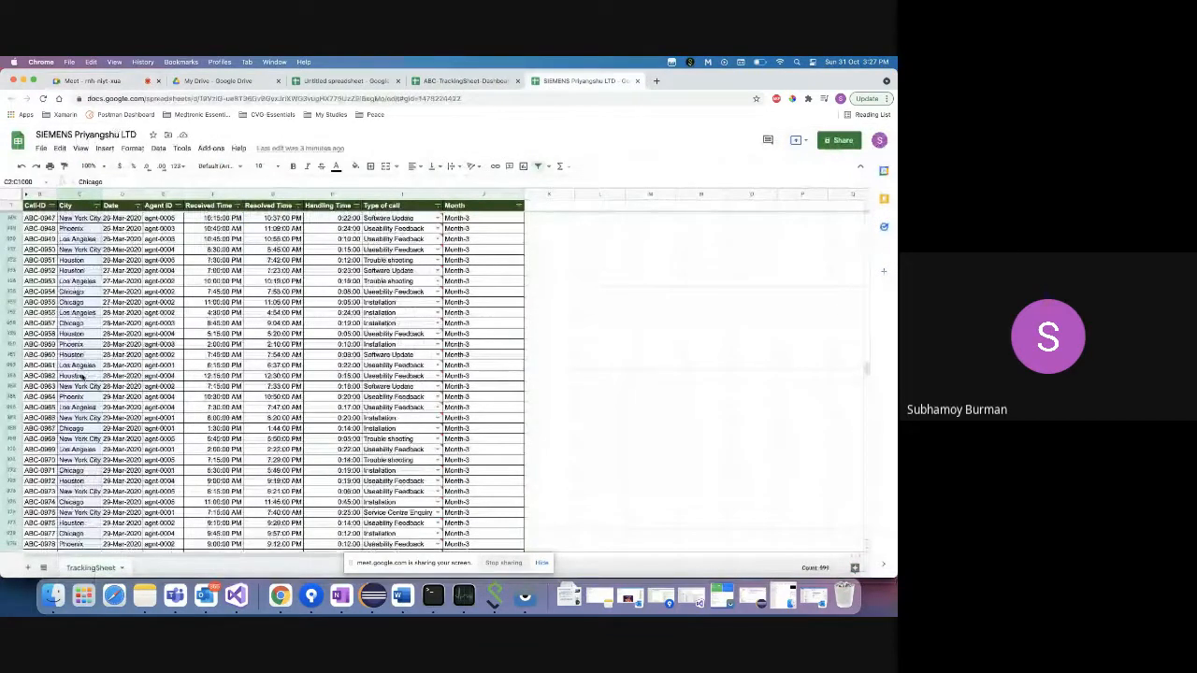
pyautogui.scroll(10, 82, 376)
pyautogui.hscroll(1, 81, 376)
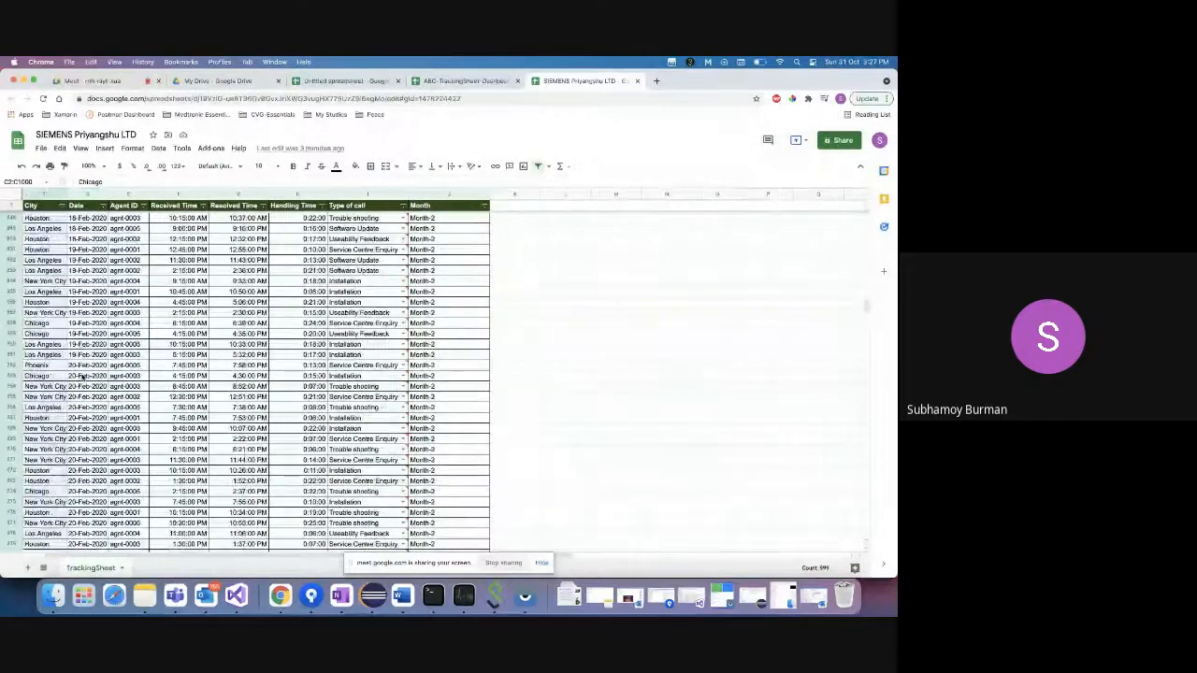
pyautogui.scroll(20, 82, 375)
pyautogui.hscroll(-1, 83, 376)
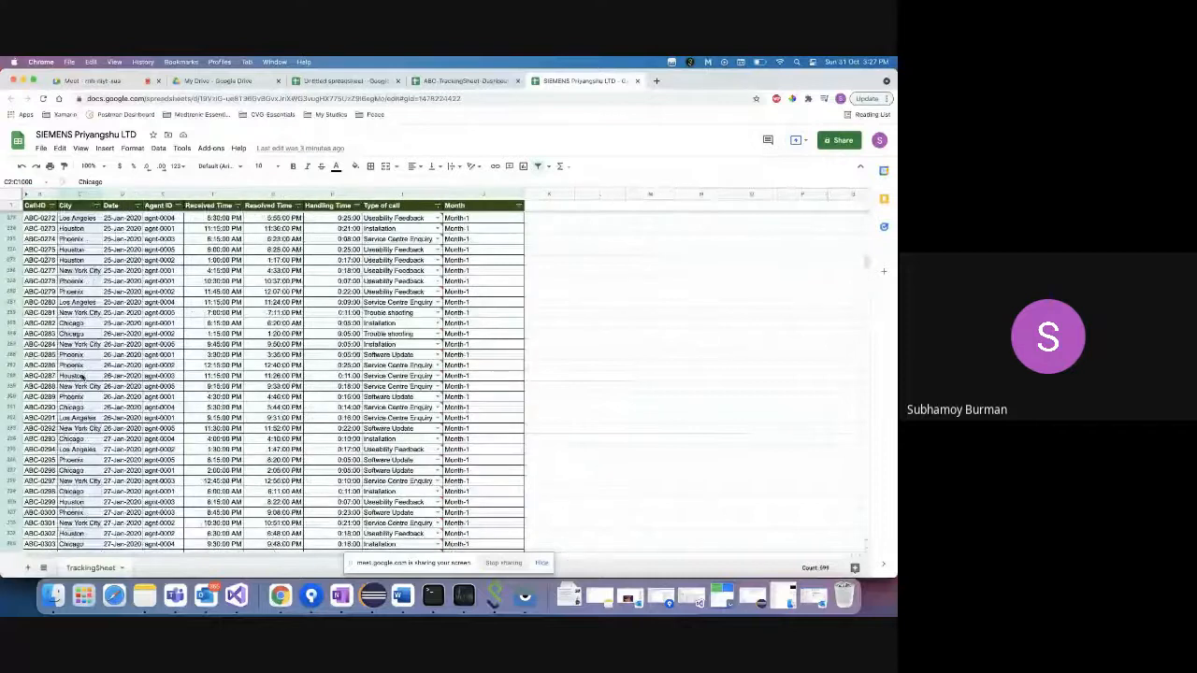
pyautogui.scroll(20, 82, 375)
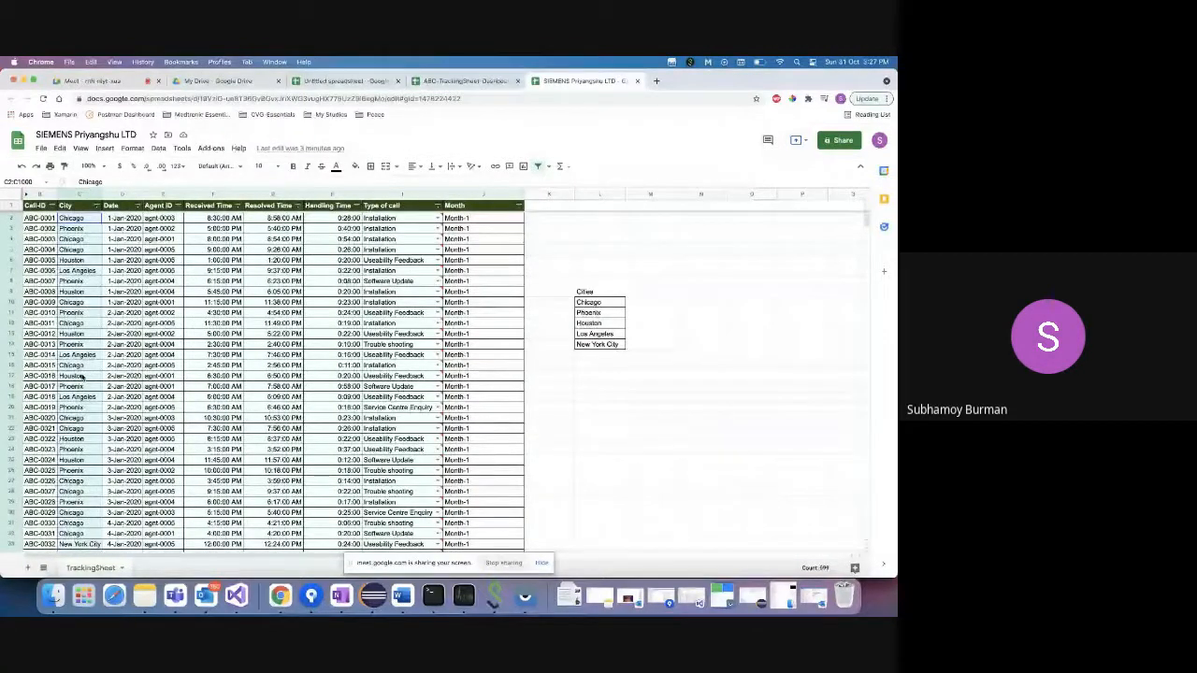
pyautogui.click(159, 148)
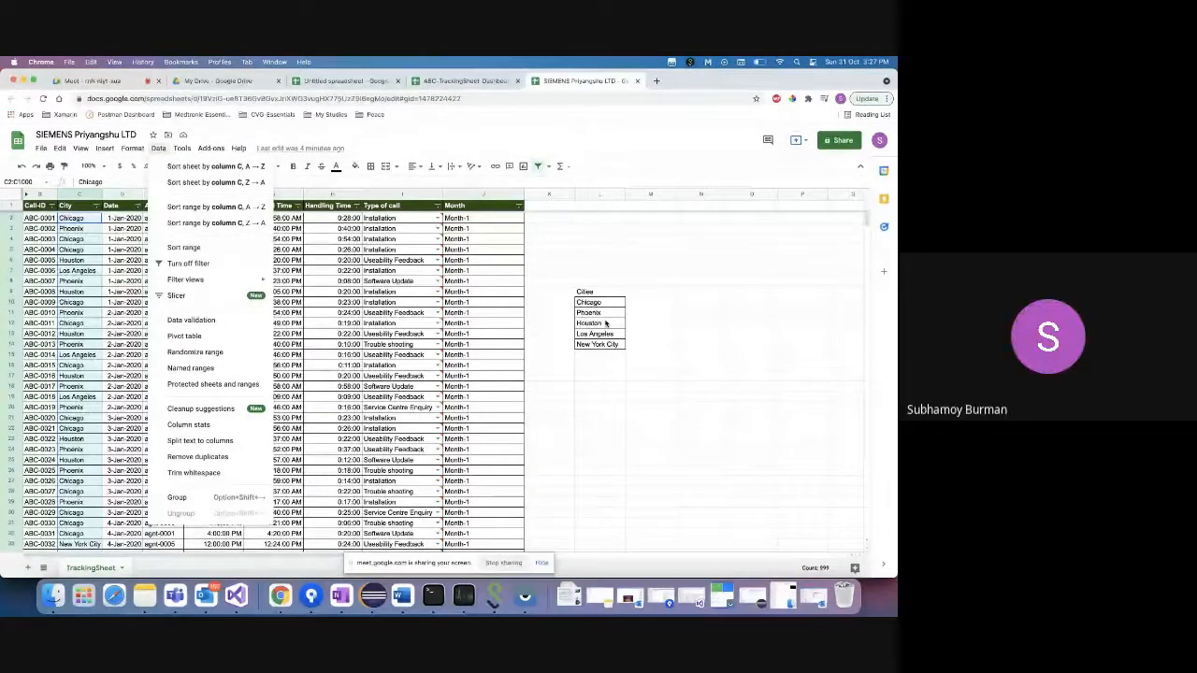
# - Change general access to anyone with the link as Viewer and finish sharing
pyautogui.click(839, 145)
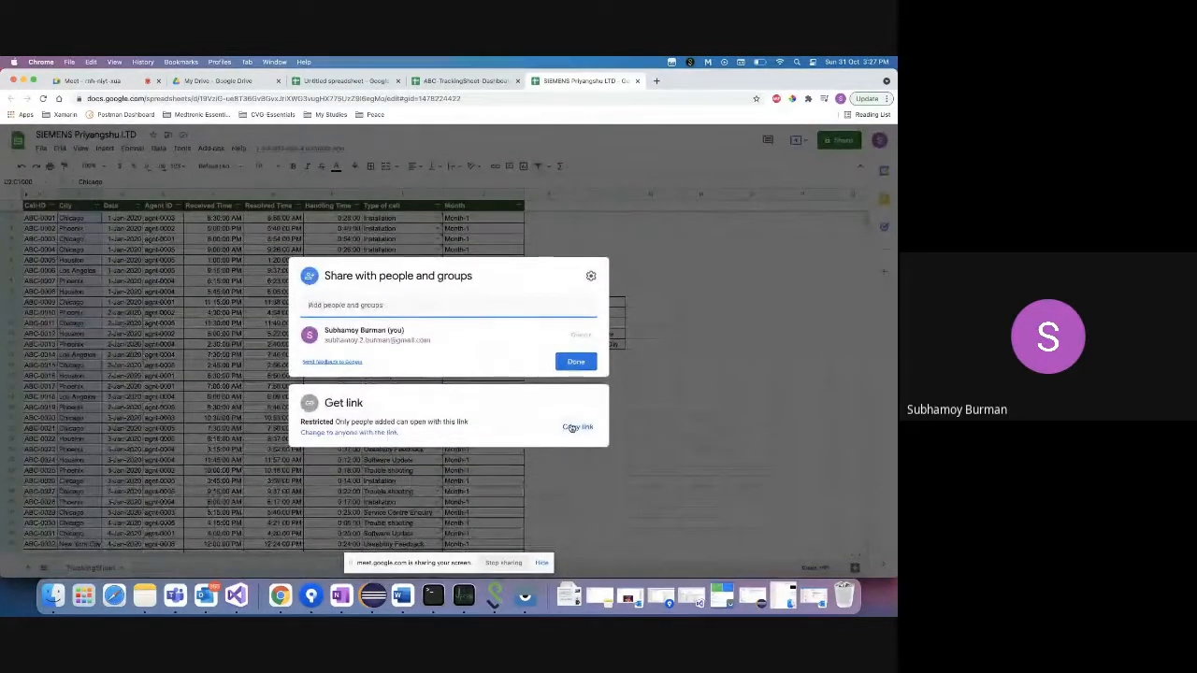
pyautogui.click(367, 433)
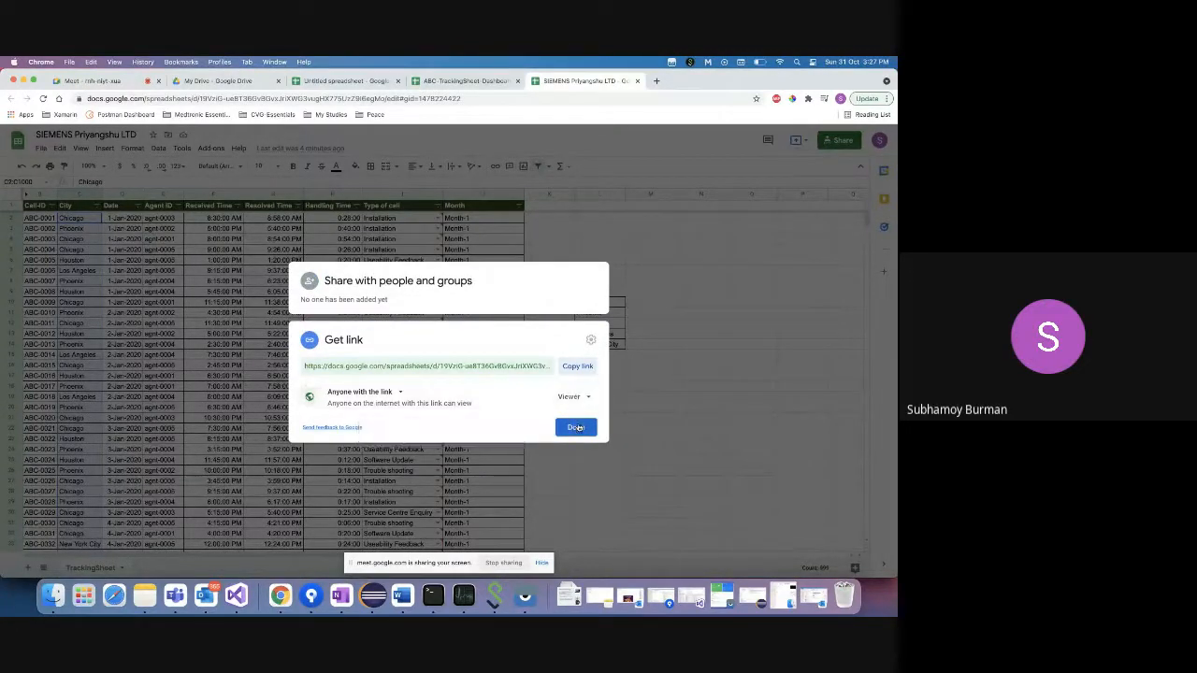
pyautogui.click(576, 427)
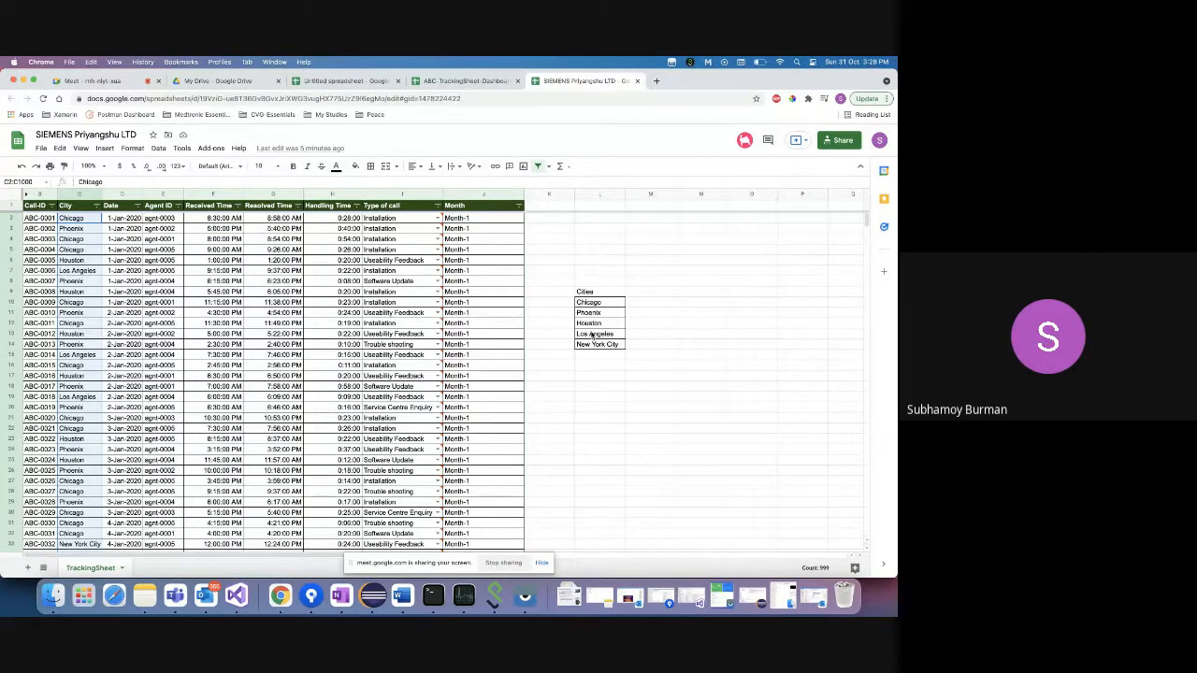
pyautogui.moveTo(371, 351)
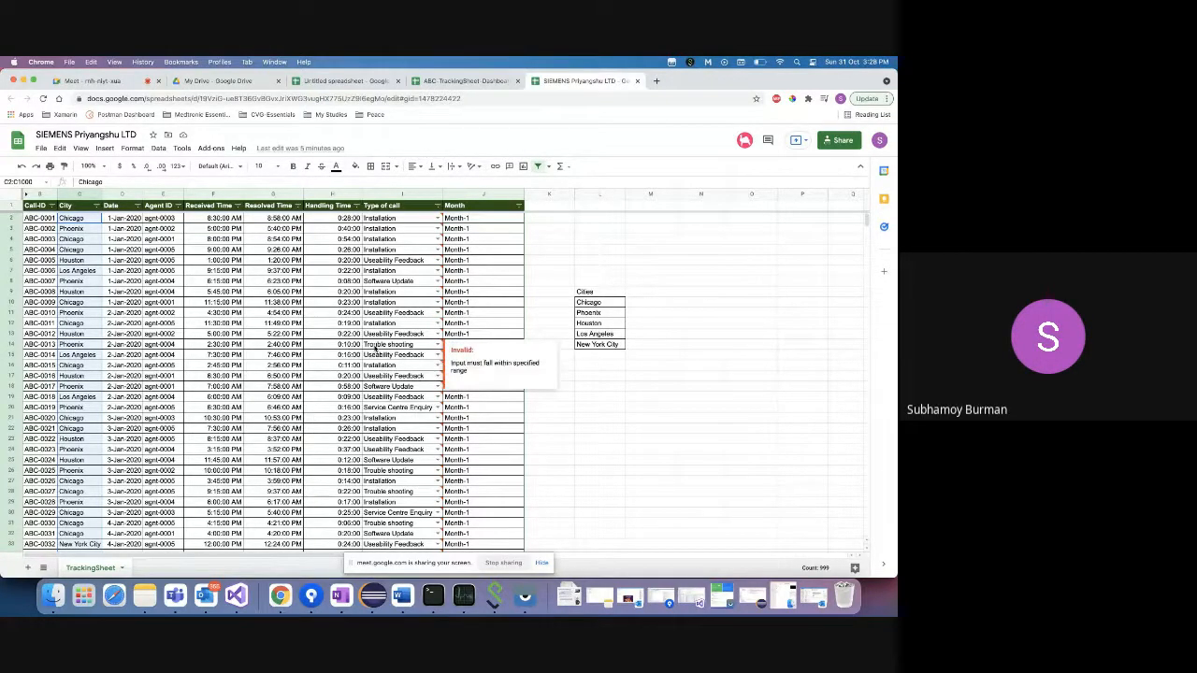
# - Open data validation and confirm the rule's cell range is C2:C1000
pyautogui.click(159, 150)
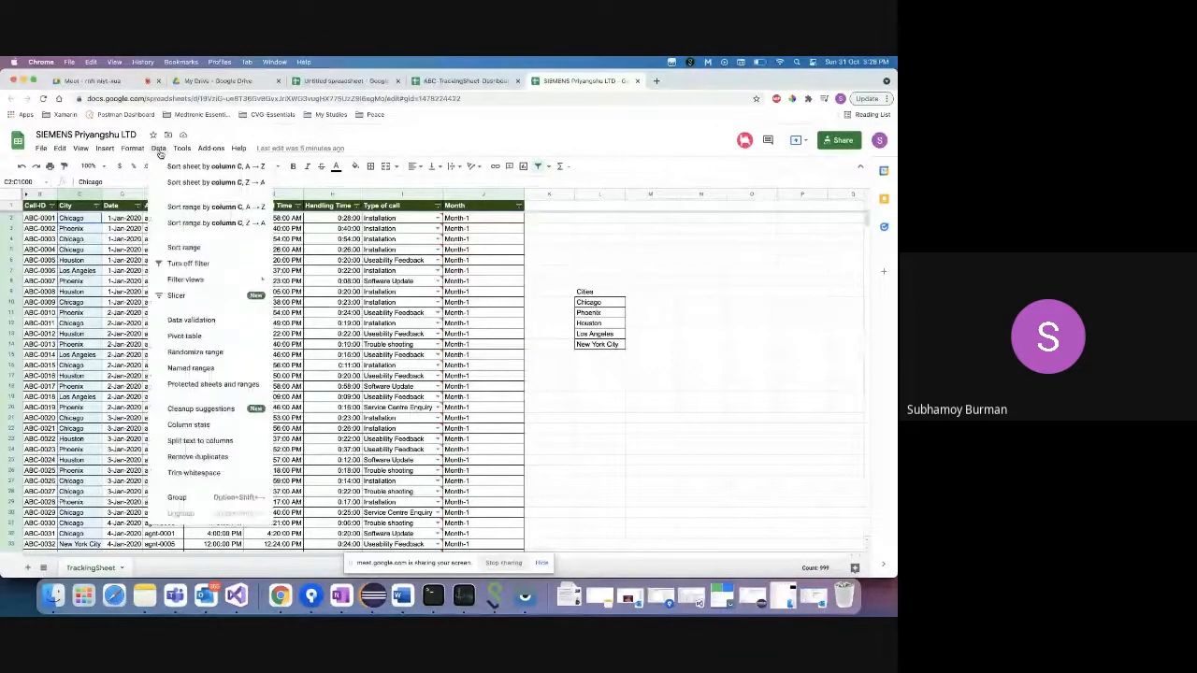
pyautogui.click(206, 321)
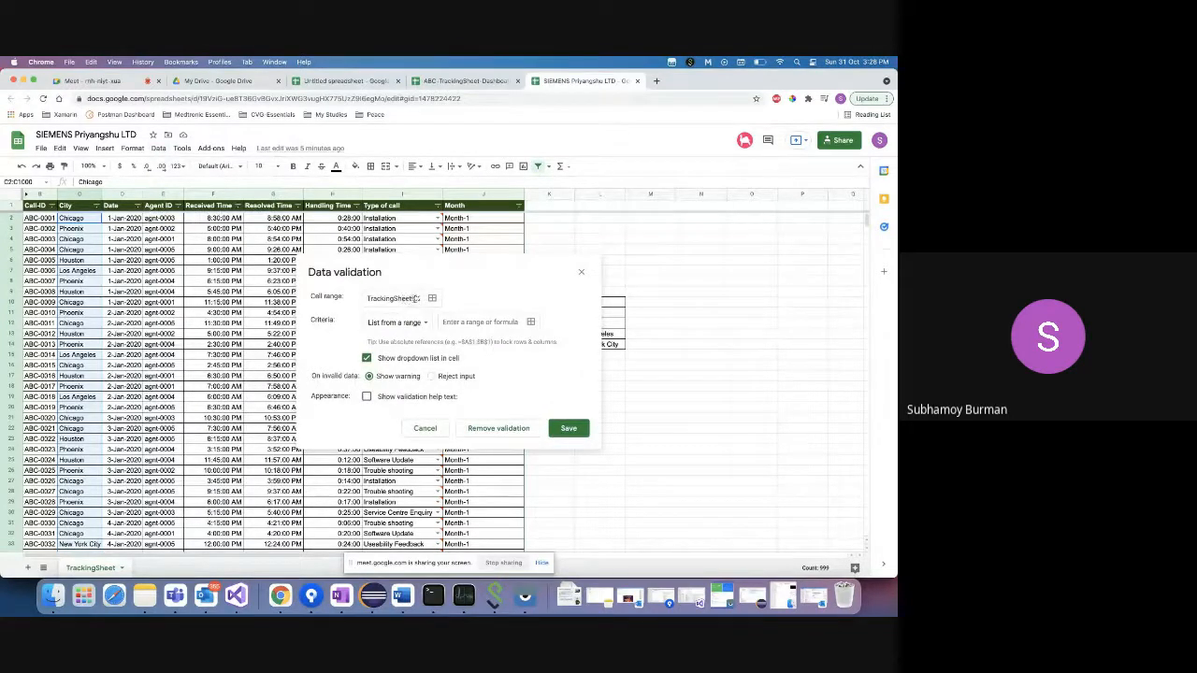
pyautogui.click(396, 299)
pyautogui.press('Right')
pyautogui.press('Right')
pyautogui.press('Right')
pyautogui.press('Right')
pyautogui.press('Right')
pyautogui.press('Right')
pyautogui.press('Right')
pyautogui.press('Right')
pyautogui.press('Right')
pyautogui.press('Right')
pyautogui.press('Right')
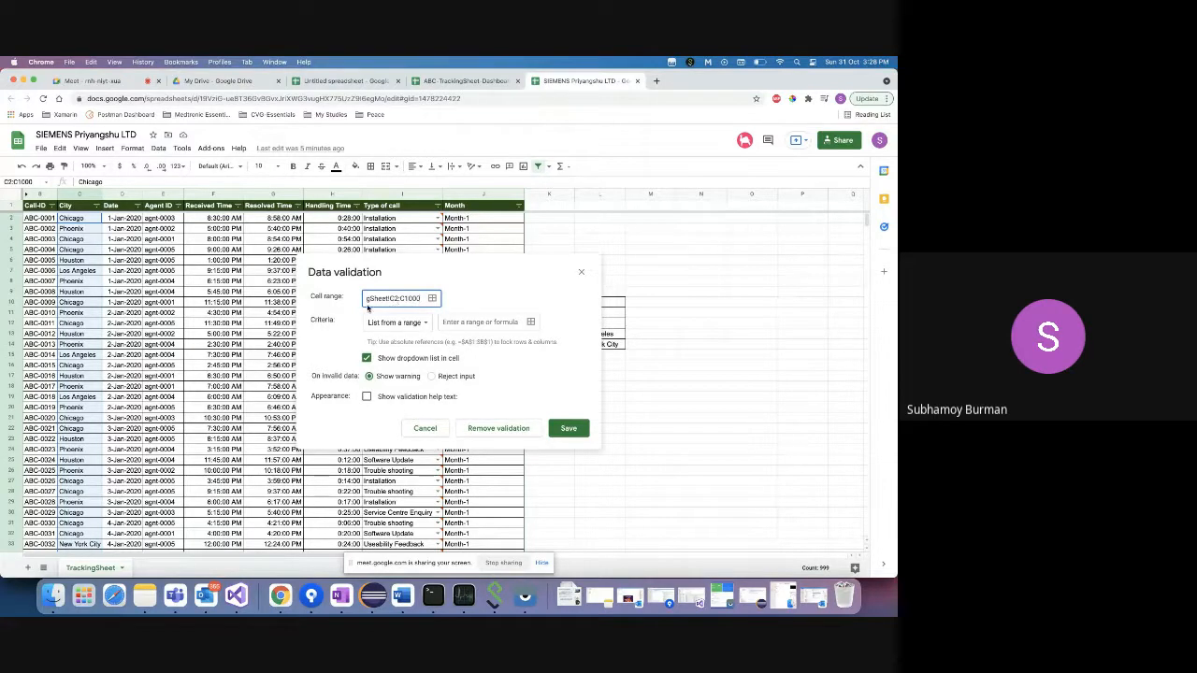
pyautogui.tripleClick(376, 299)
pyautogui.click(417, 298)
# - Set the criteria to a list from range L10:L14 (Chicago to New York City) and save
pyautogui.moveTo(522, 262); pyautogui.dragTo(400, 242)
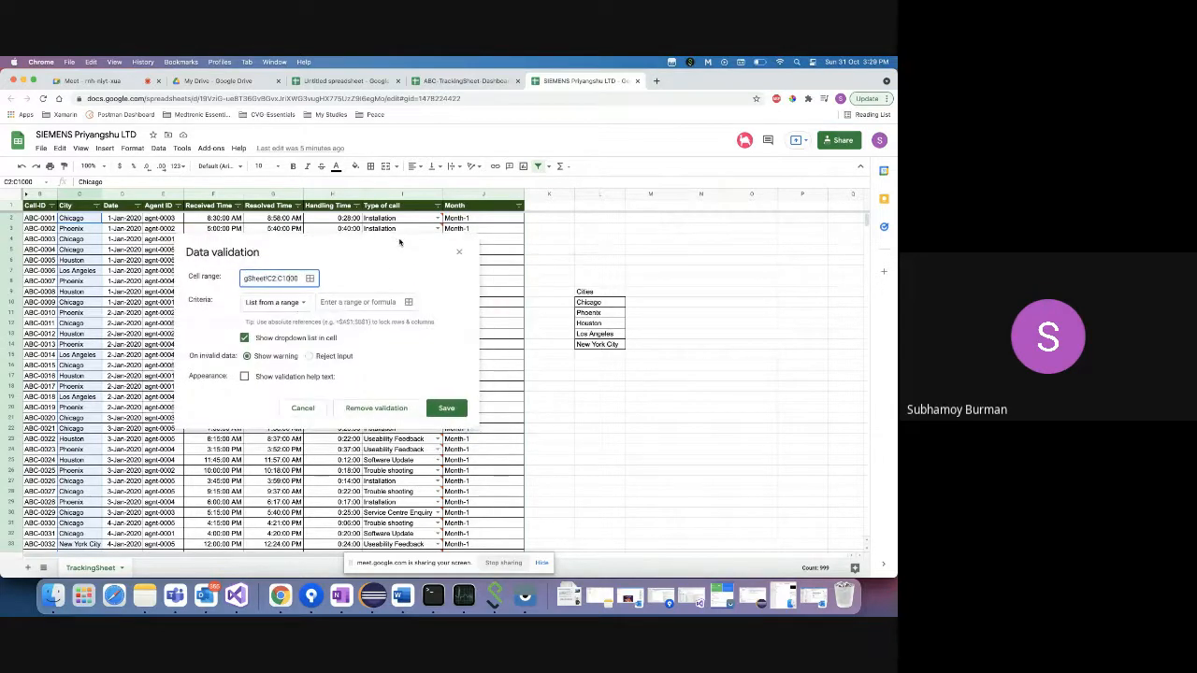
pyautogui.click(340, 302)
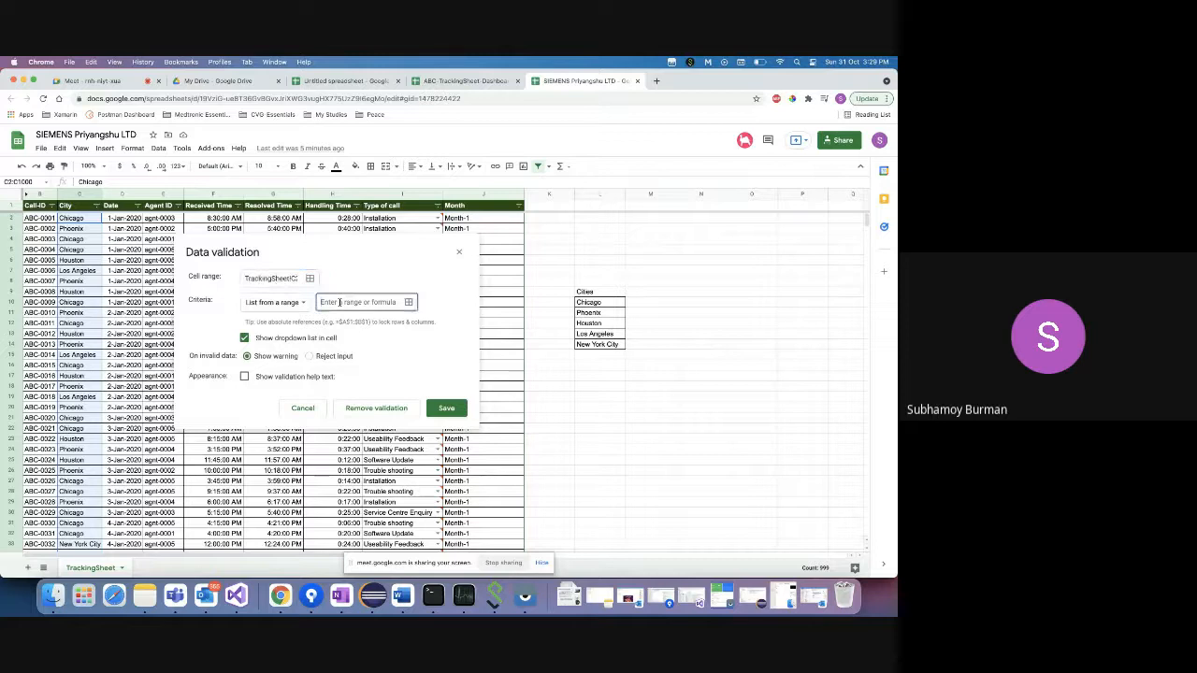
pyautogui.click(408, 303)
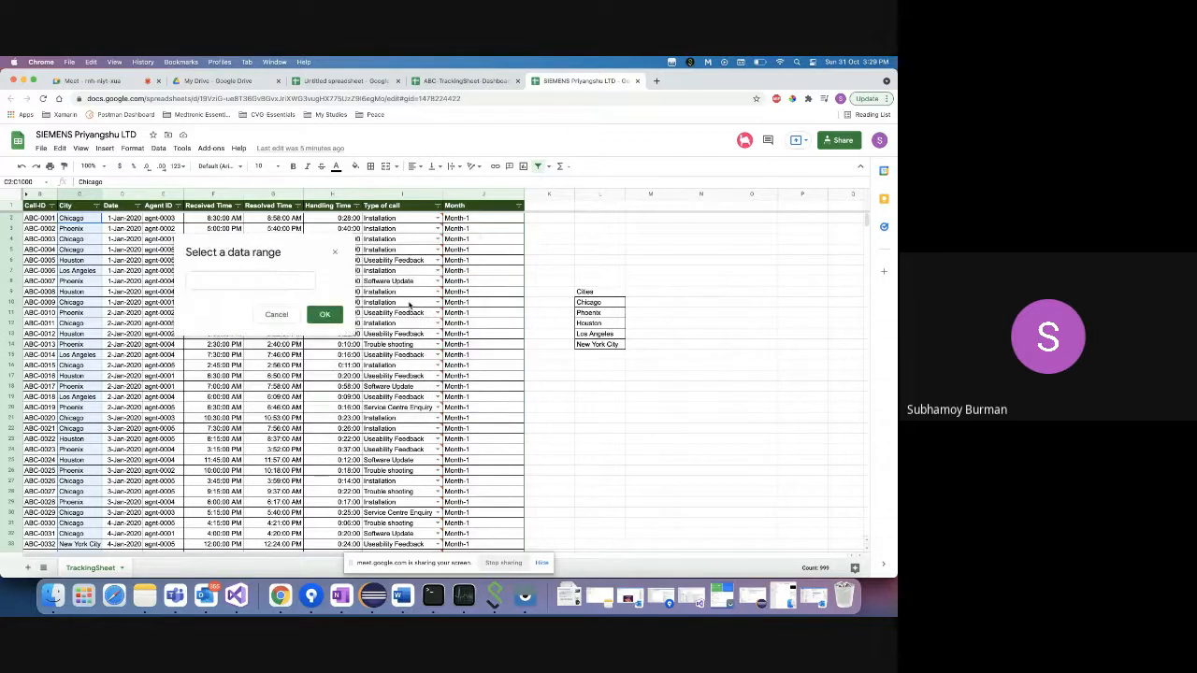
pyautogui.click(593, 302)
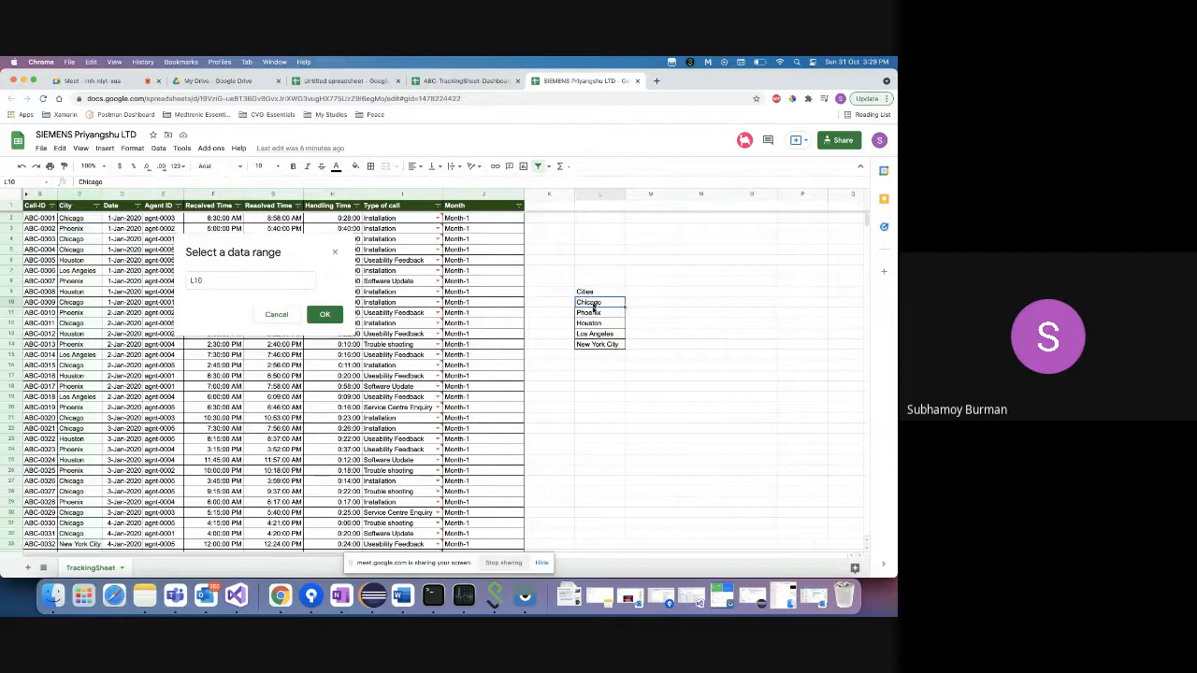
pyautogui.moveTo(593, 303); pyautogui.dragTo(598, 346)
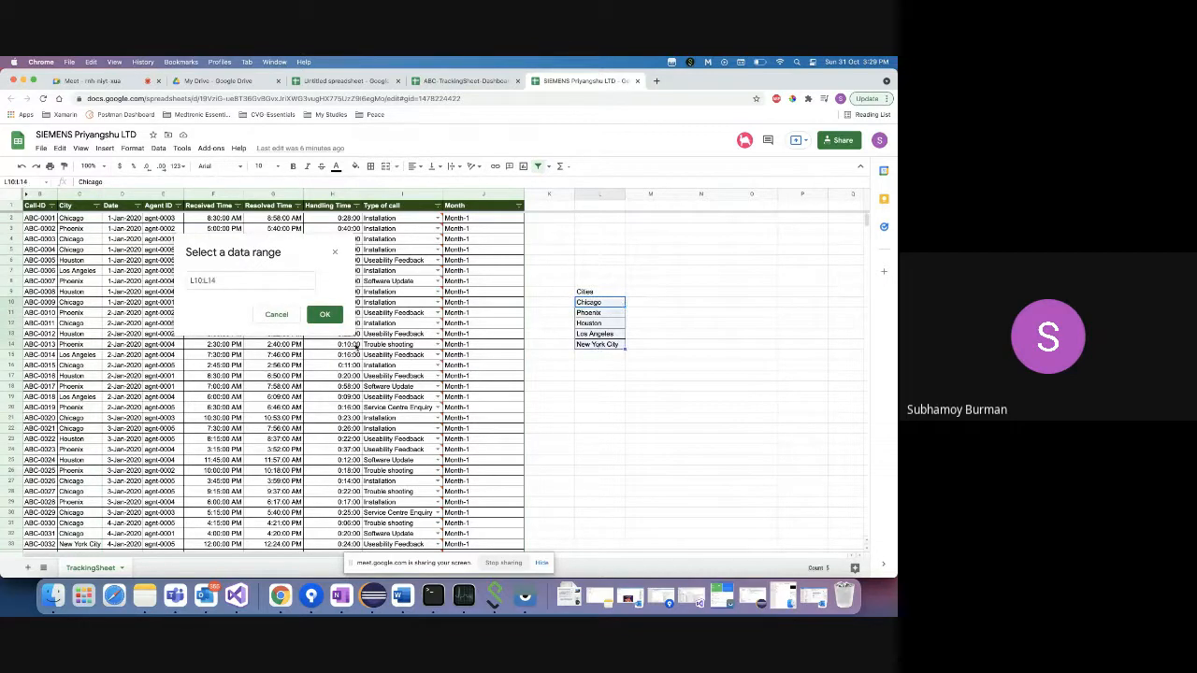
pyautogui.click(325, 314)
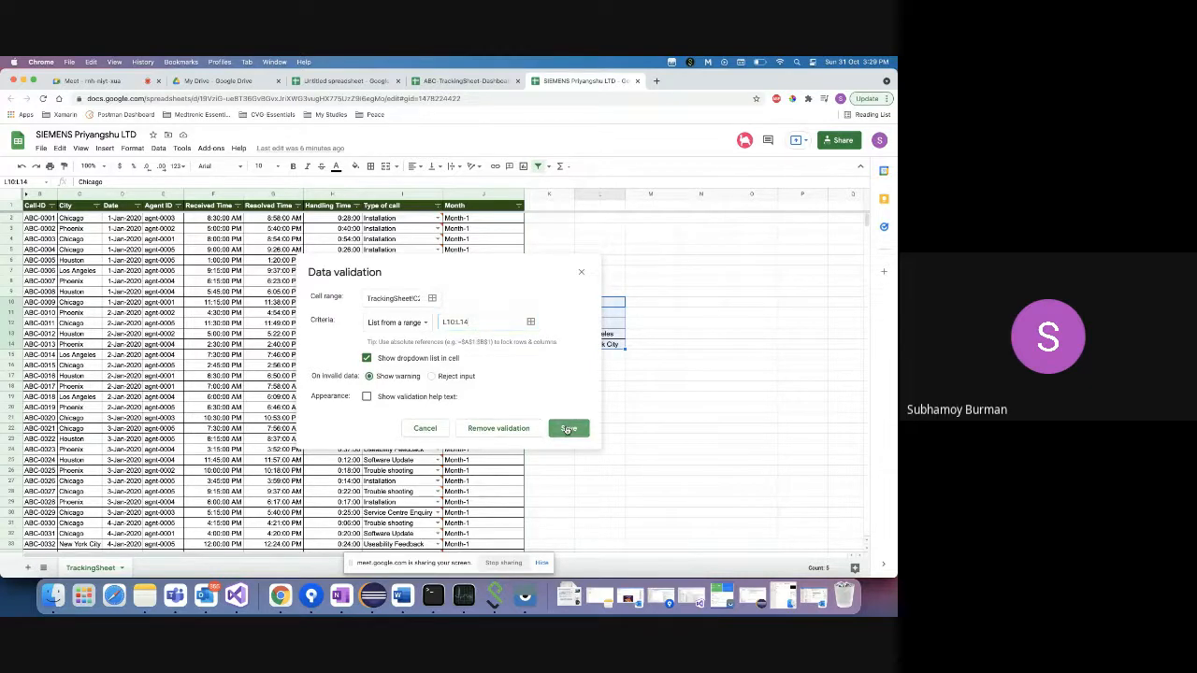
pyautogui.click(567, 430)
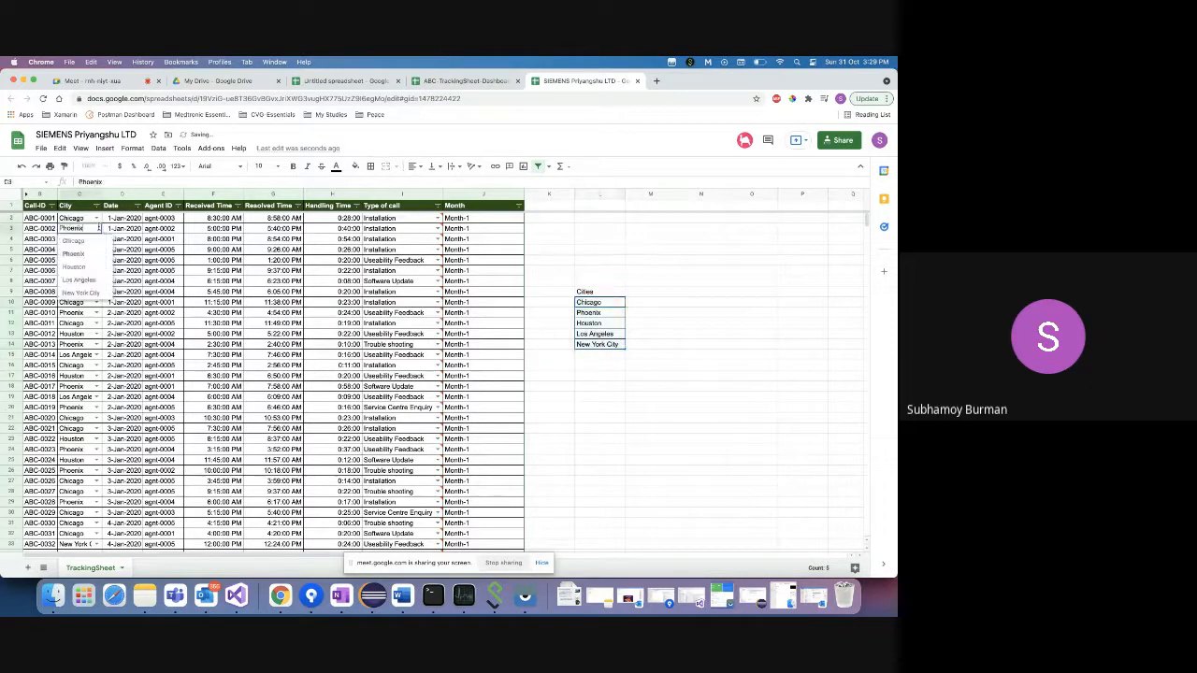
# - Test the C2 and C11 dropdowns, switching C11 to Chicago and back to Phoenix
pyautogui.click(96, 218)
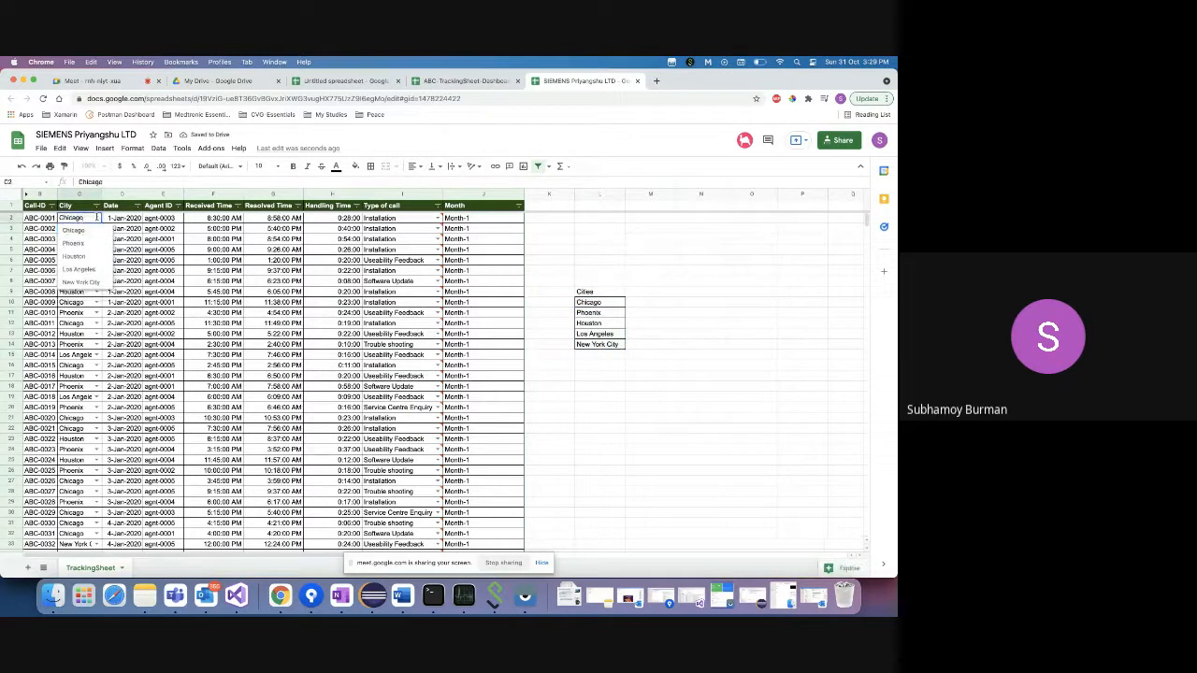
pyautogui.click(78, 316)
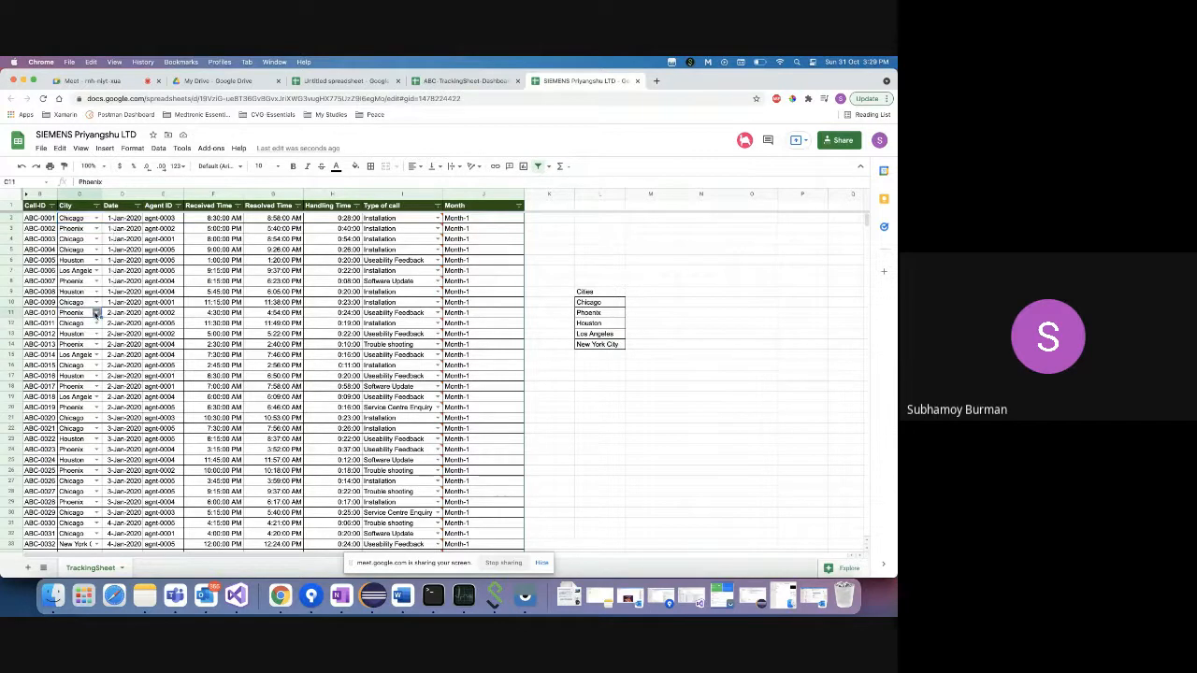
pyautogui.click(94, 312)
pyautogui.click(90, 324)
pyautogui.click(96, 313)
pyautogui.click(87, 341)
pyautogui.click(80, 295)
pyautogui.click(80, 283)
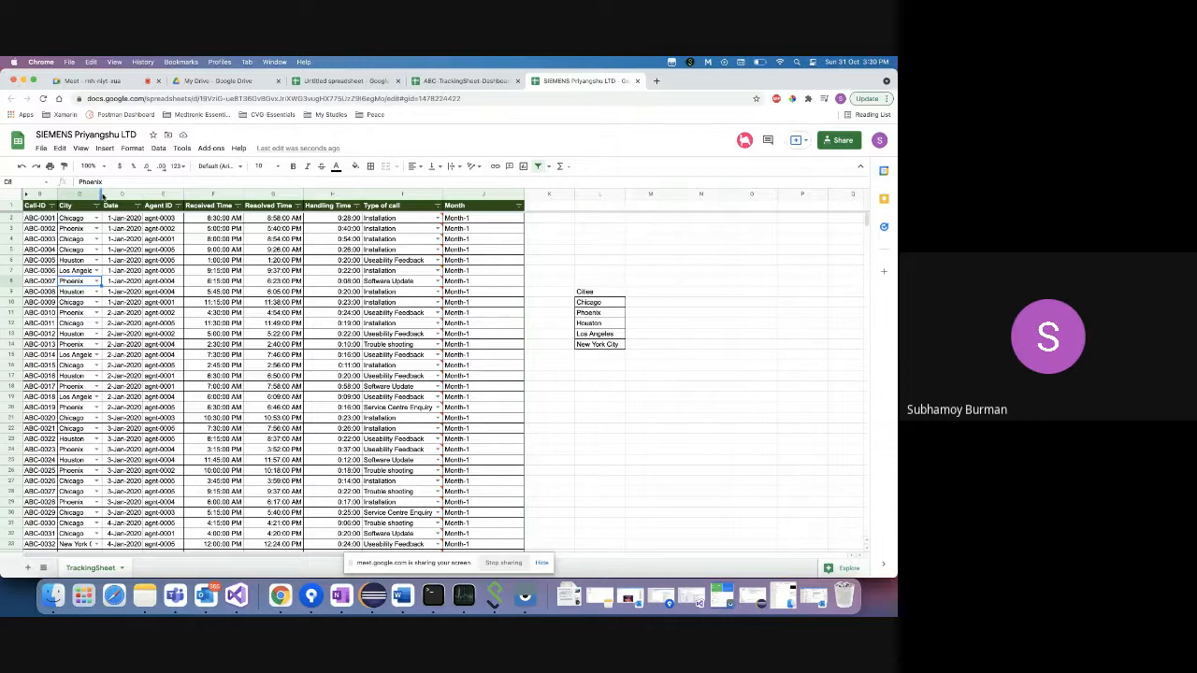
# - Widen column C so city names fit, then select City cells C2 through C1000
pyautogui.moveTo(100, 194); pyautogui.dragTo(112, 194)
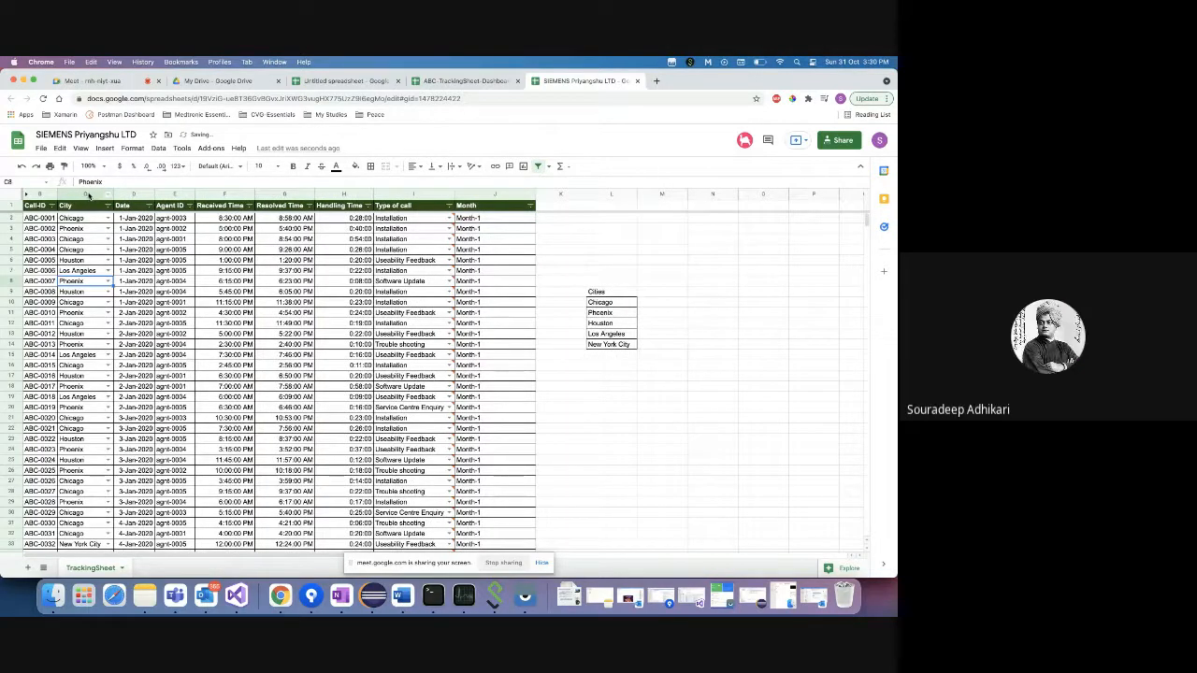
pyautogui.click(87, 193)
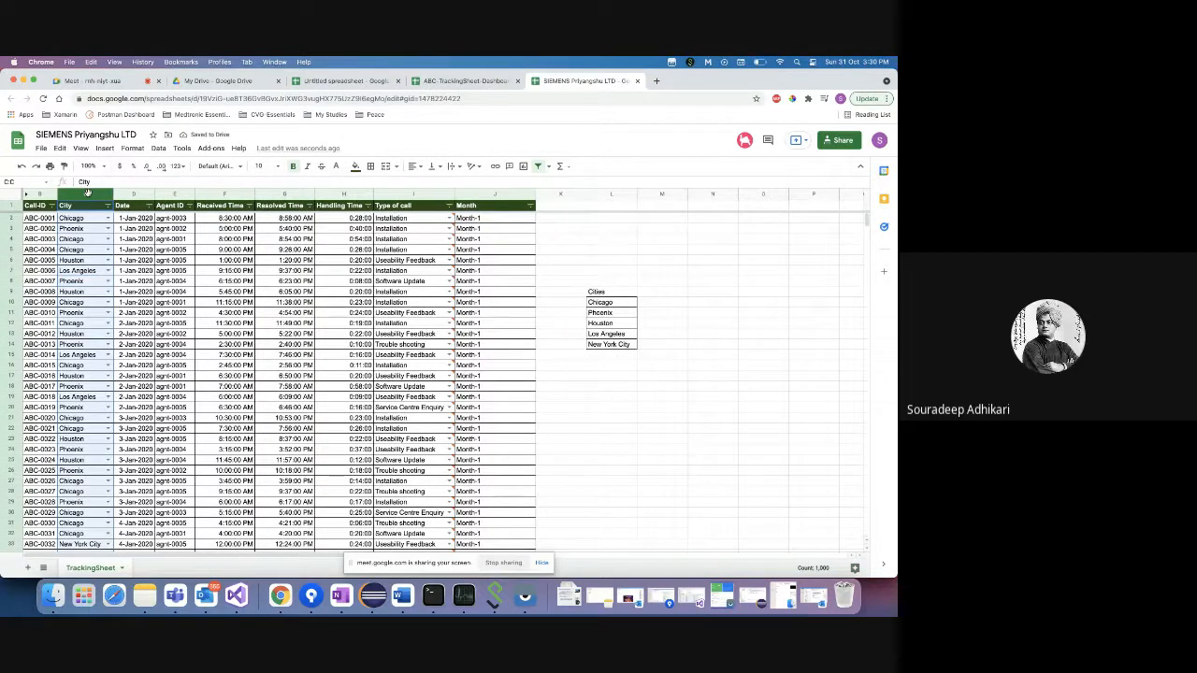
pyautogui.click(87, 218)
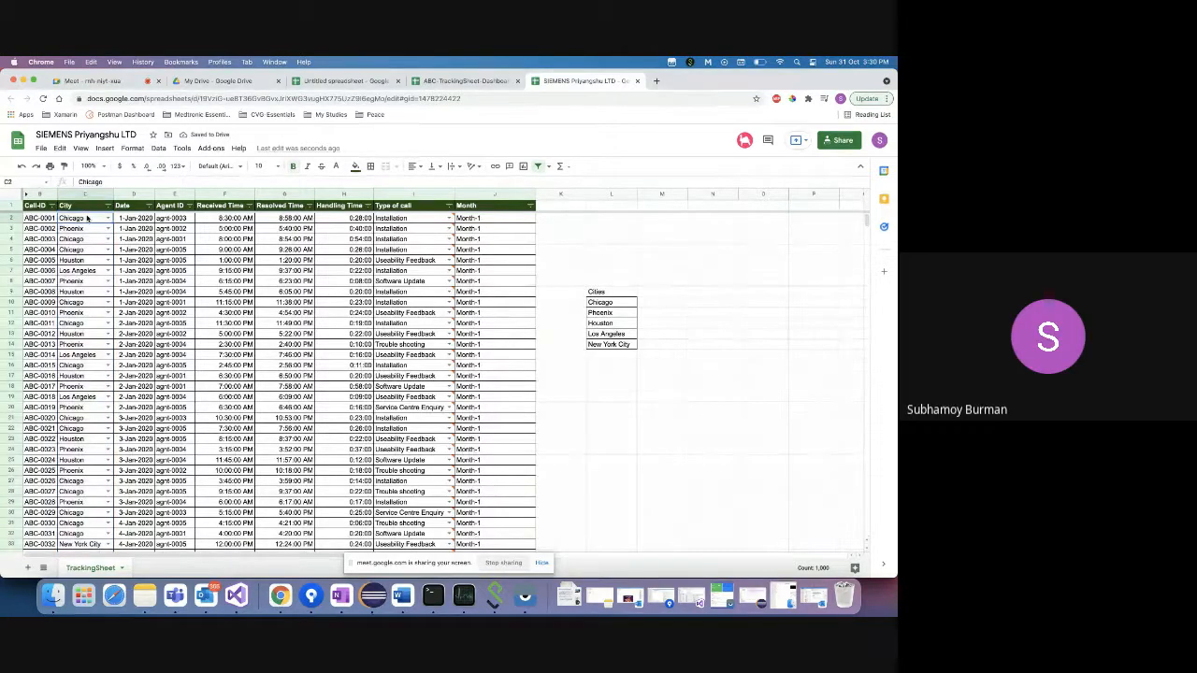
pyautogui.press('super+shift+Down')
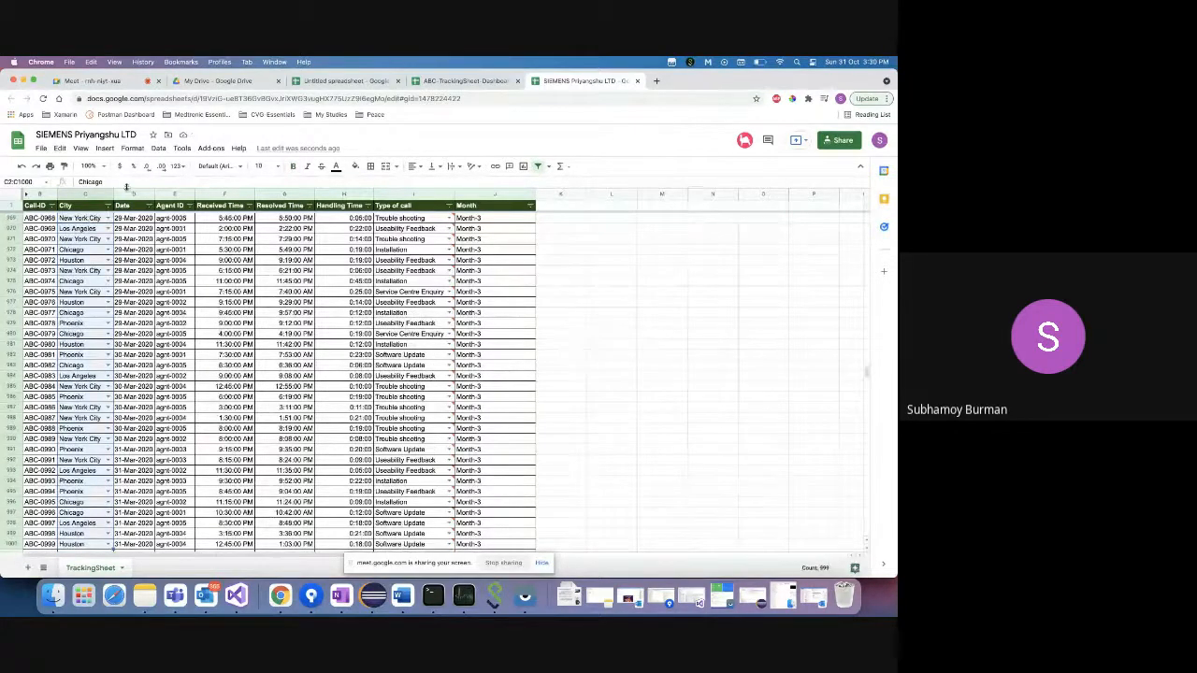
# - Reopen data validation and scroll through the C2:C1000 Cell range field
pyautogui.click(158, 148)
pyautogui.click(198, 320)
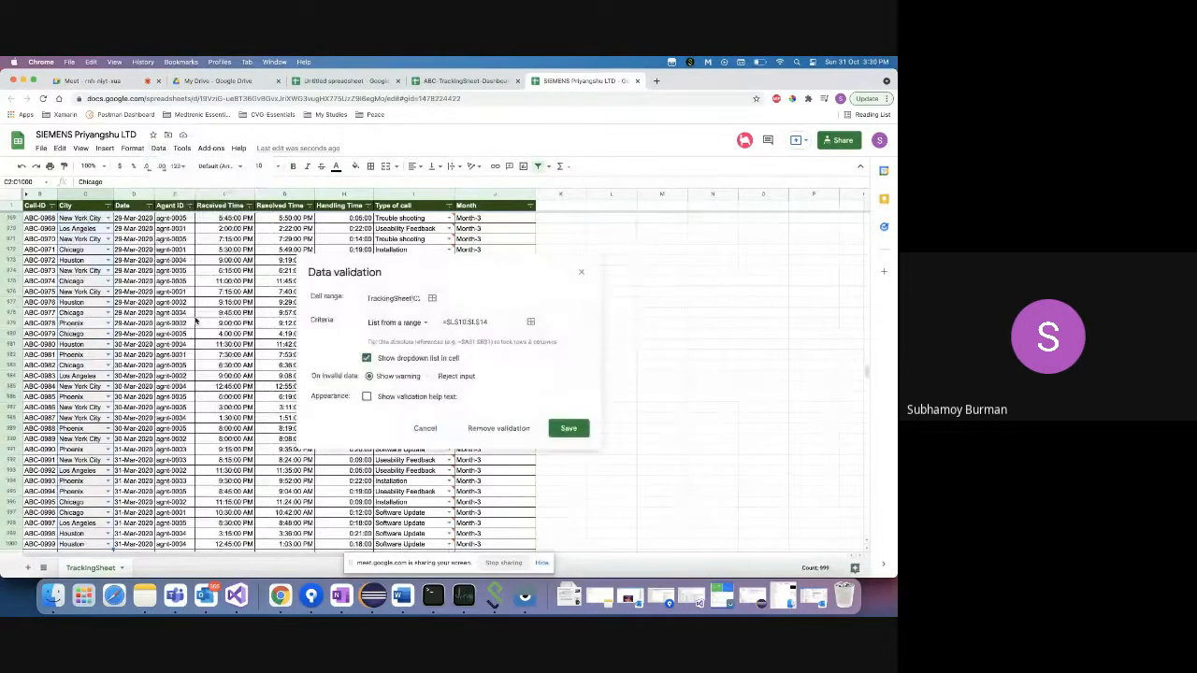
pyautogui.click(390, 299)
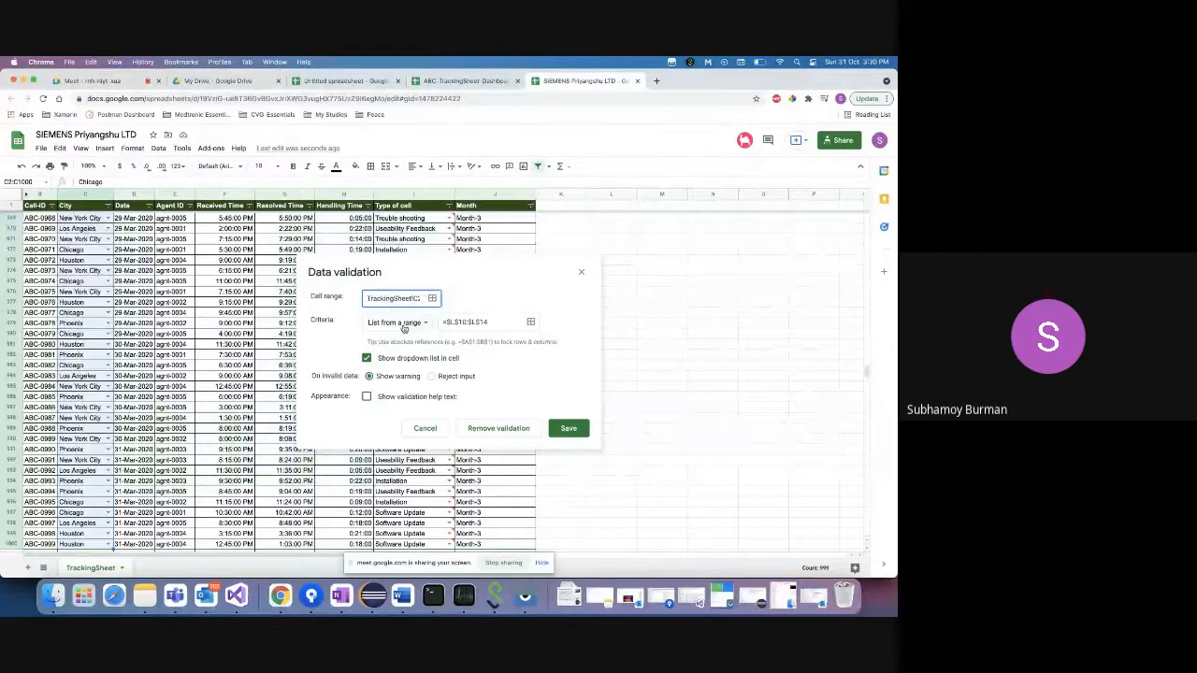
pyautogui.tripleClick(393, 298)
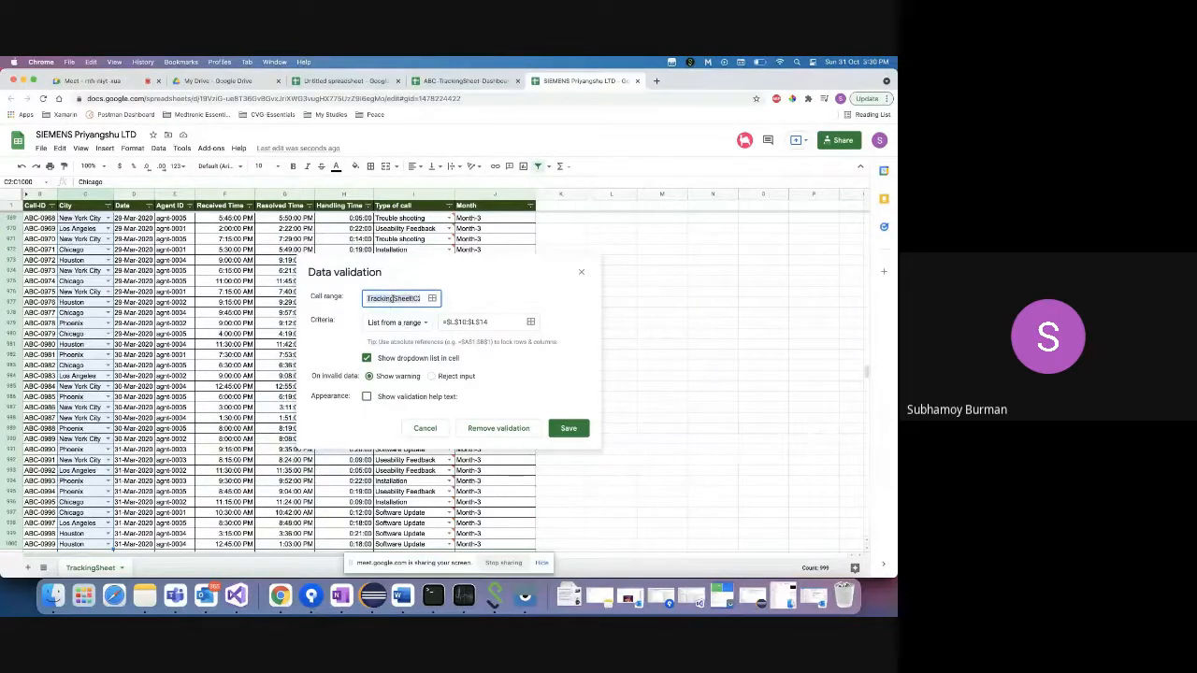
pyautogui.press('Right')
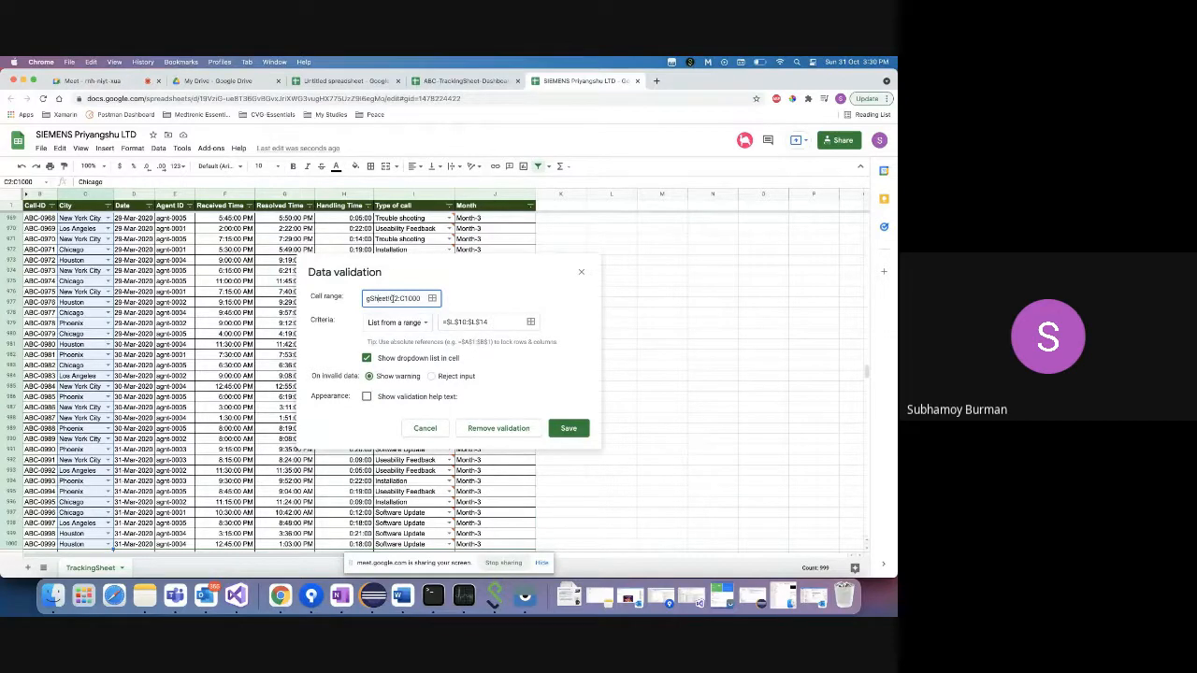
pyautogui.press('Left')
pyautogui.press('Left')
pyautogui.press('Left')
pyautogui.press('Left')
pyautogui.press('Right')
pyautogui.press('Right')
pyautogui.press('Right')
pyautogui.press('Right')
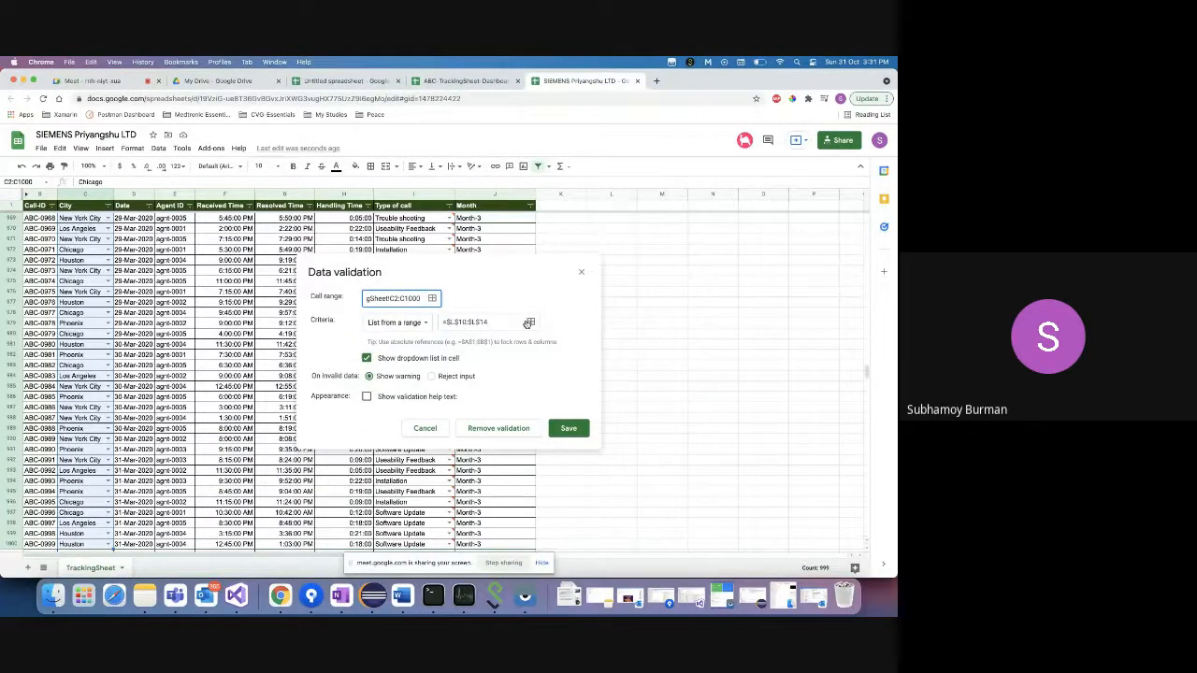
# - Open the range picker and clear the old City dropdown source range
pyautogui.click(529, 322)
pyautogui.click(393, 337)
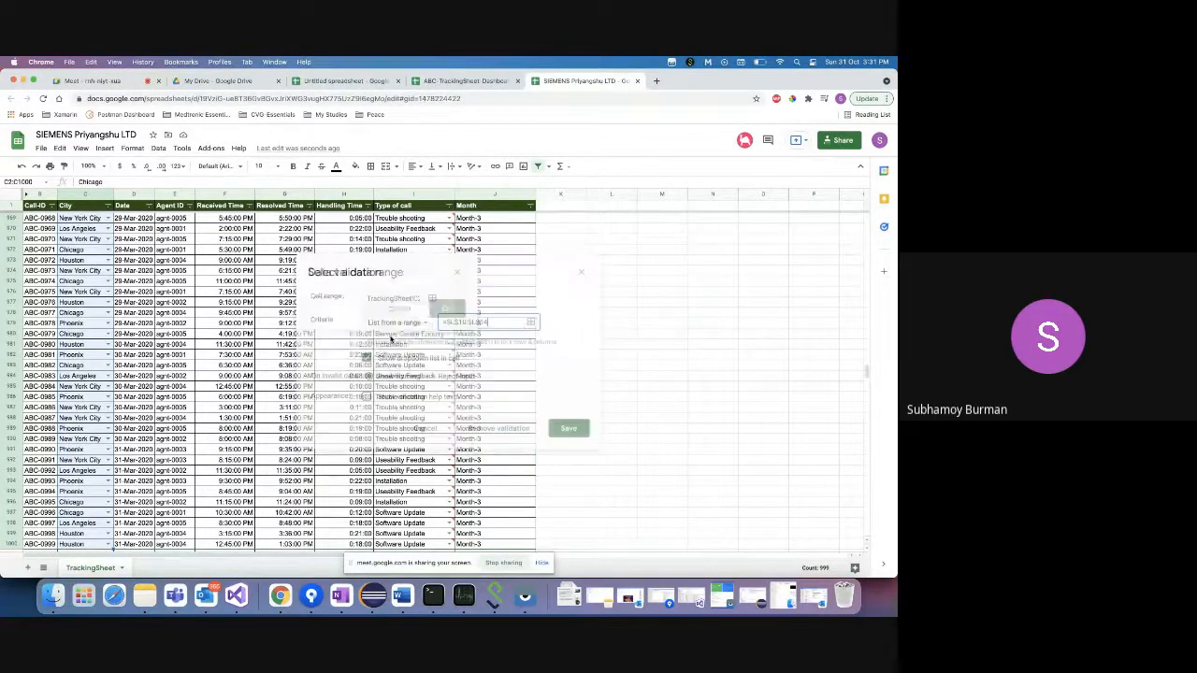
pyautogui.click(529, 322)
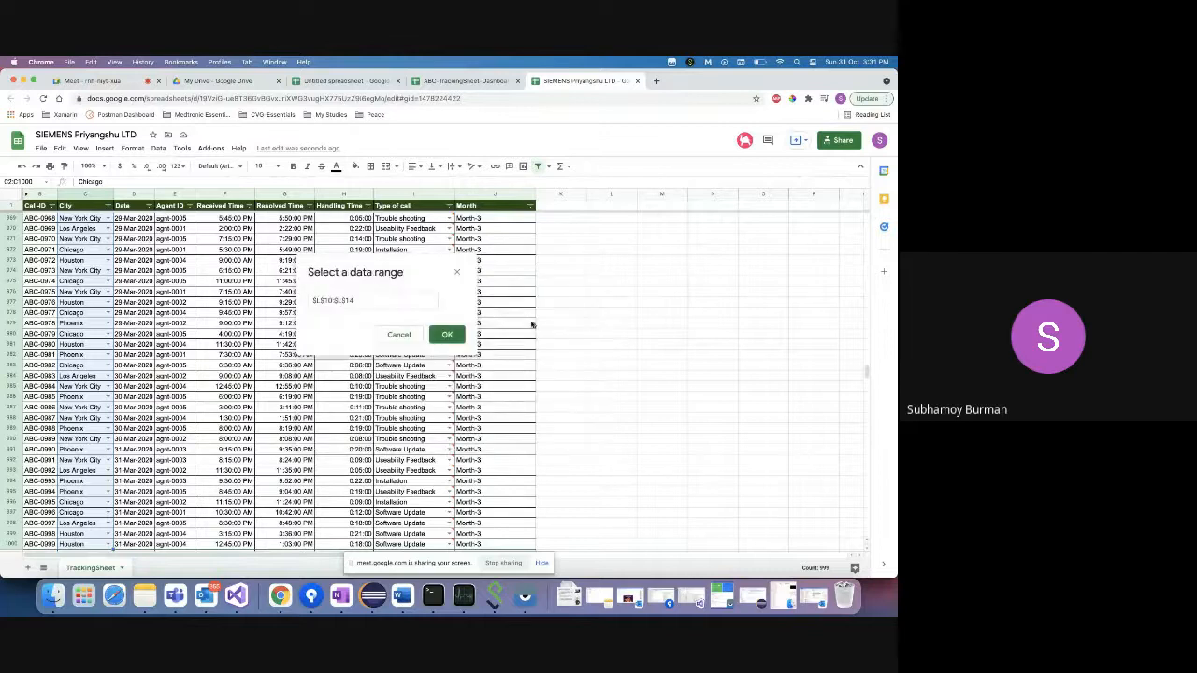
pyautogui.scroll(20, 646, 345)
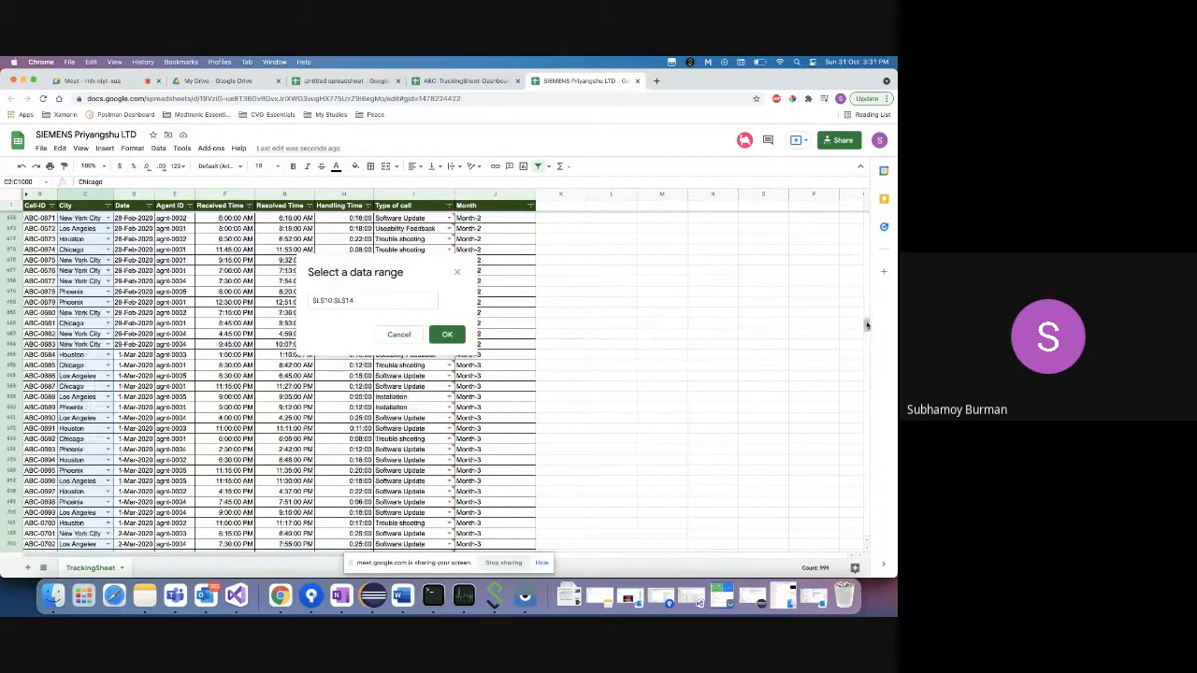
pyautogui.scroll(20, 855, 328)
pyautogui.click(393, 300)
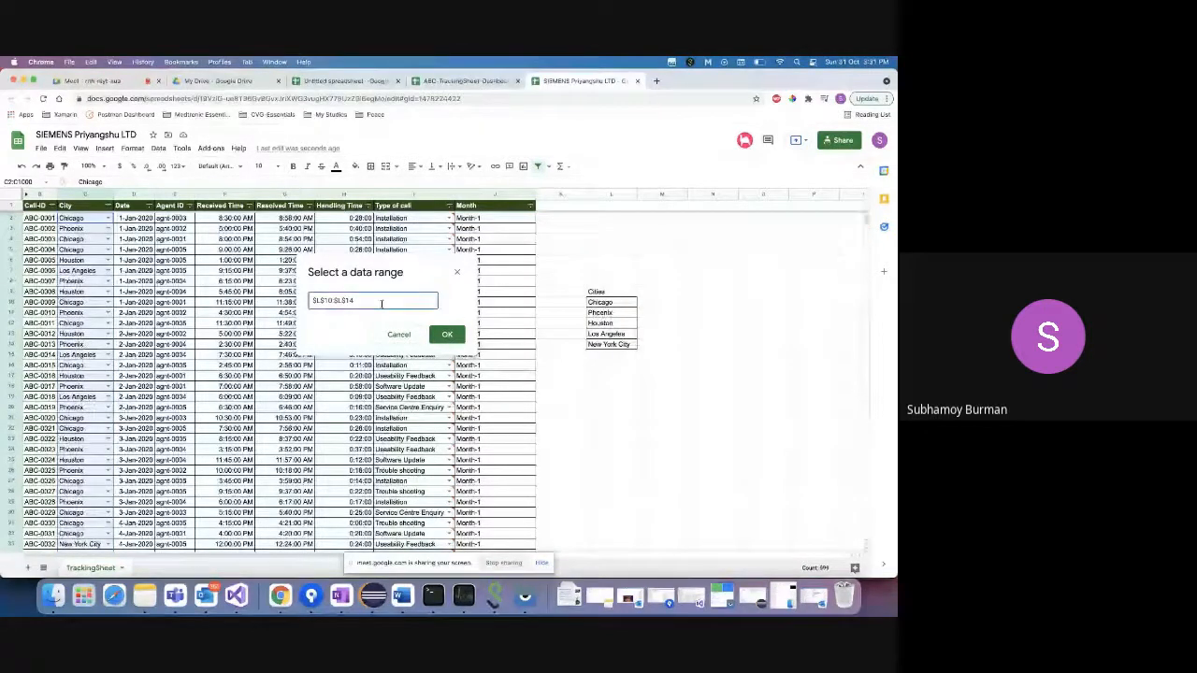
pyautogui.hotkey('ctrl', 'a')
pyautogui.press('BackSpace')
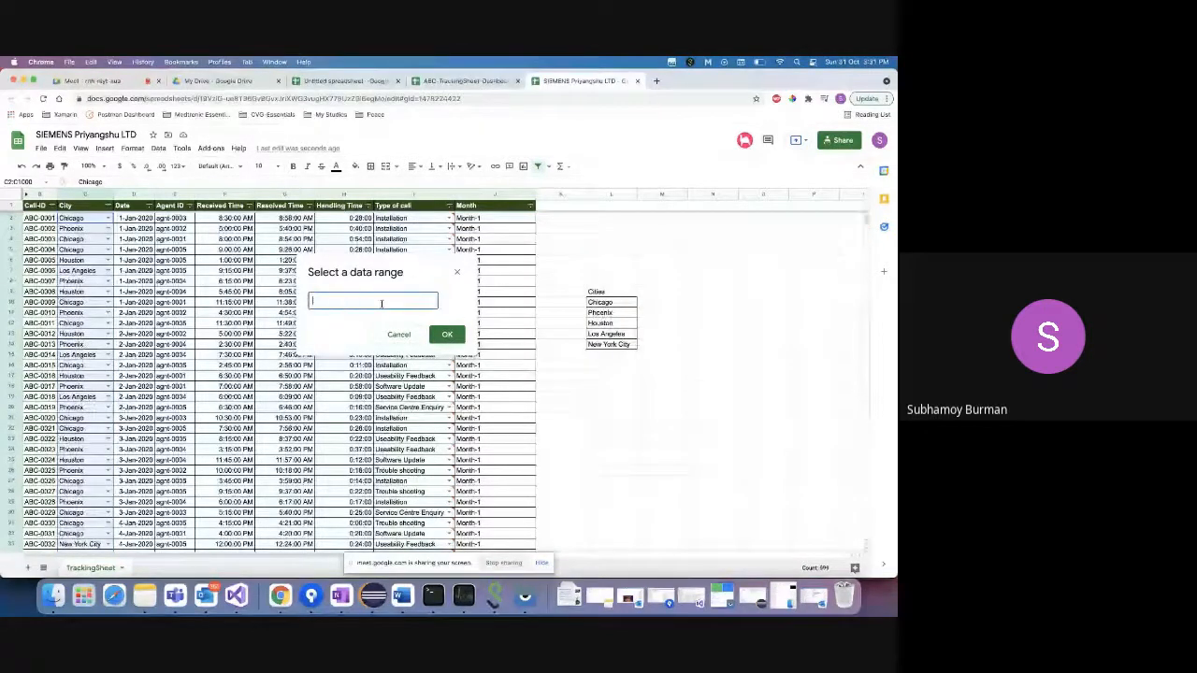
# - Select the Cities list L10:L14 as the dropdown source and save the rule
pyautogui.click(601, 303)
pyautogui.moveTo(605, 316); pyautogui.dragTo(606, 348)
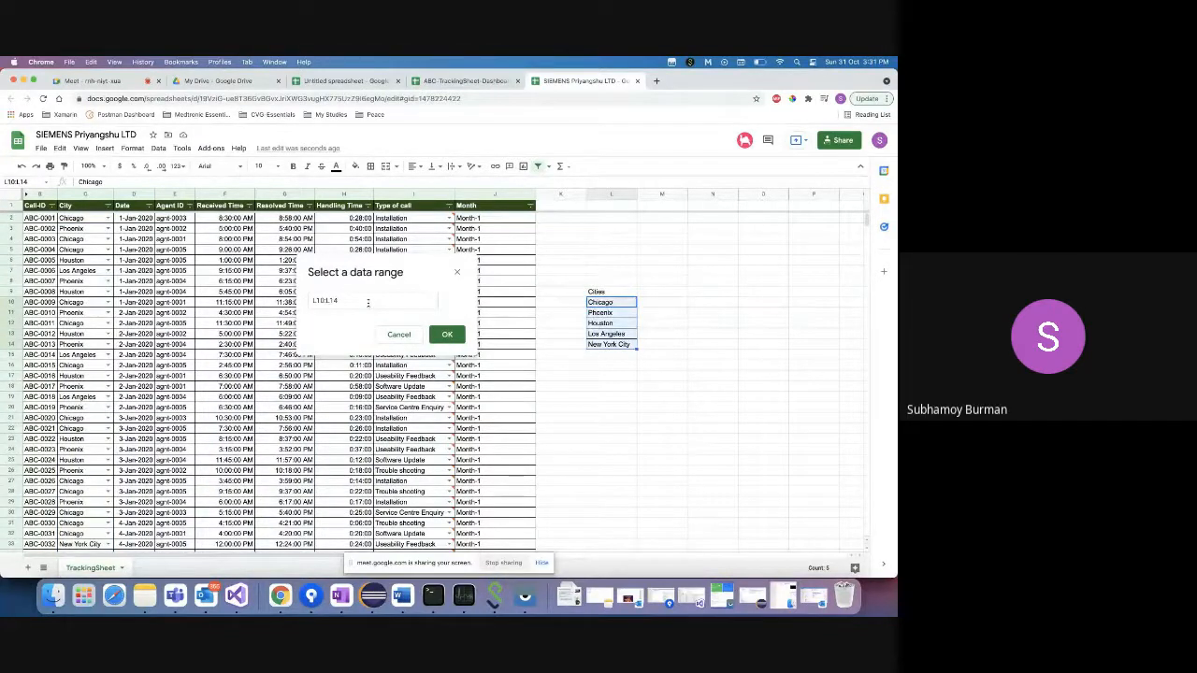
pyautogui.click(325, 301)
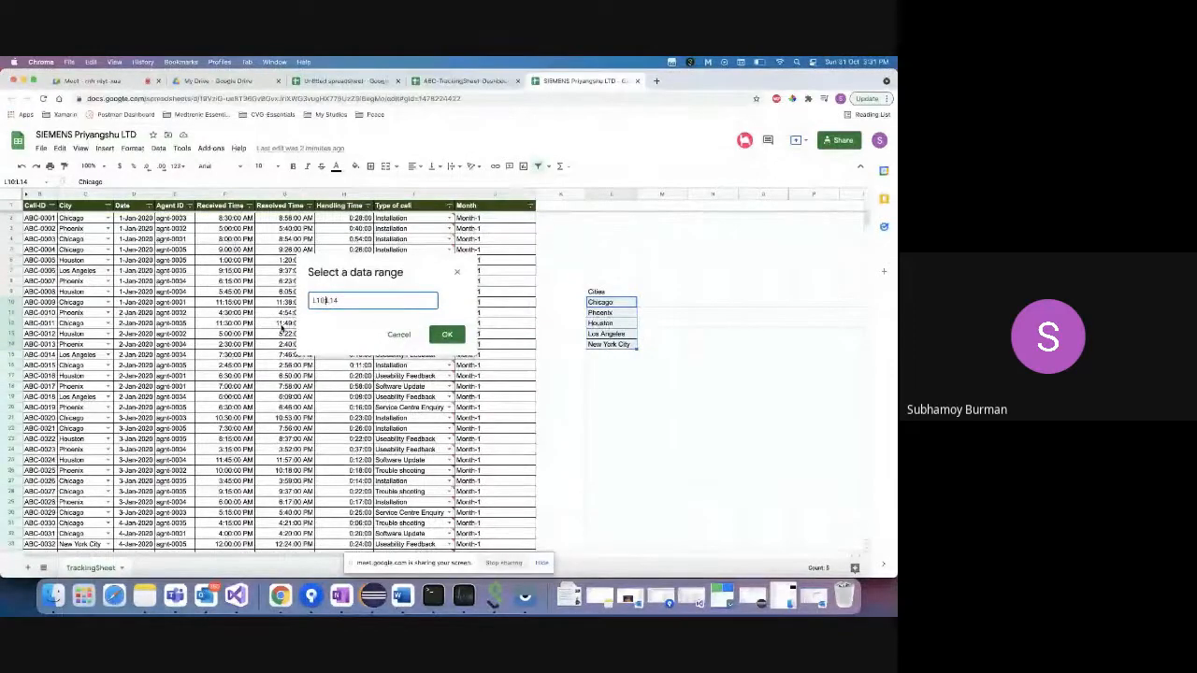
pyautogui.click(447, 334)
pyautogui.click(568, 429)
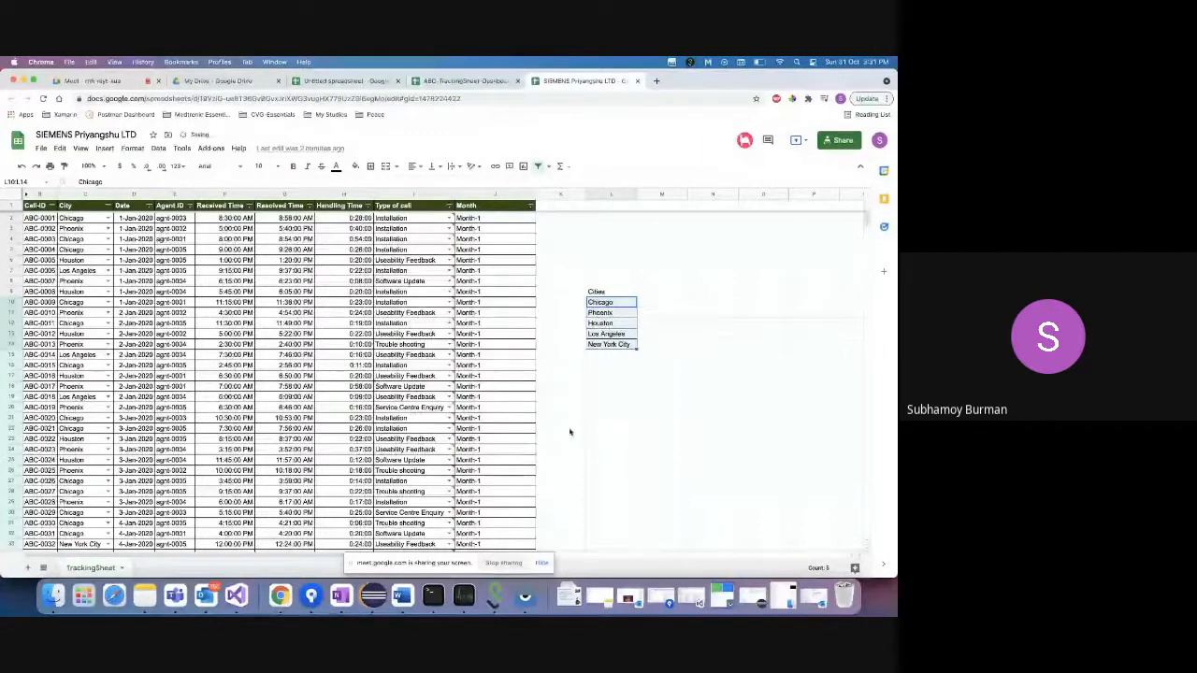
# - Check that the C2 and C14 dropdowns offer the five listed cities
pyautogui.click(108, 217)
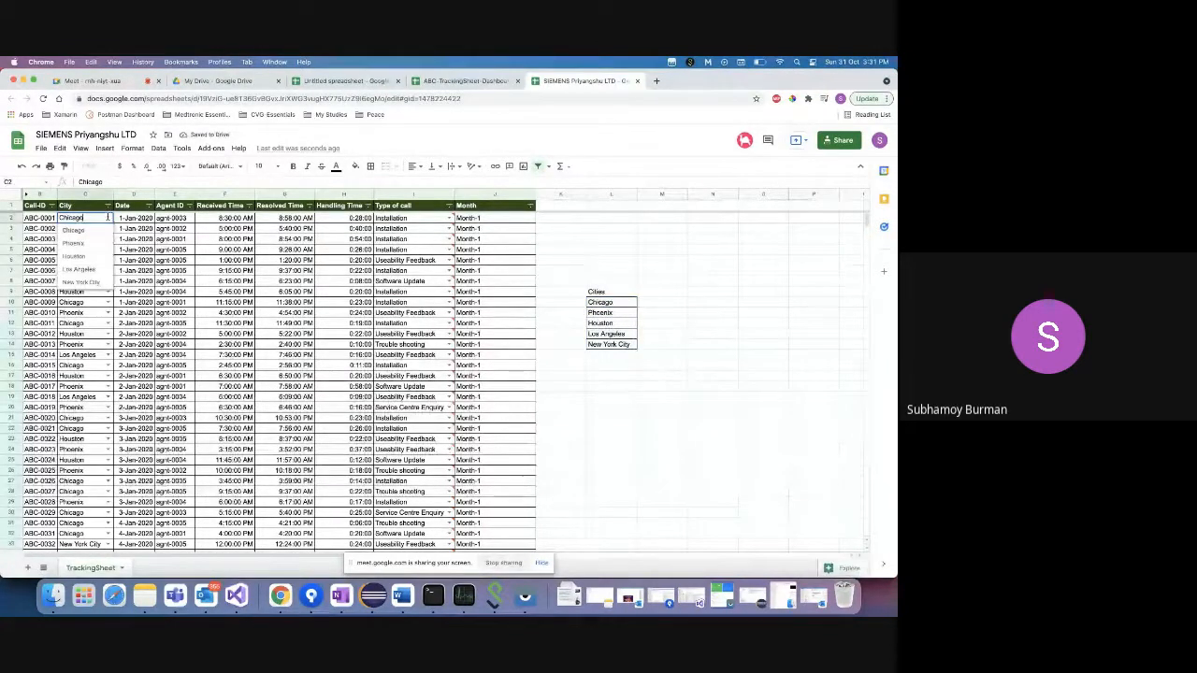
pyautogui.click(95, 344)
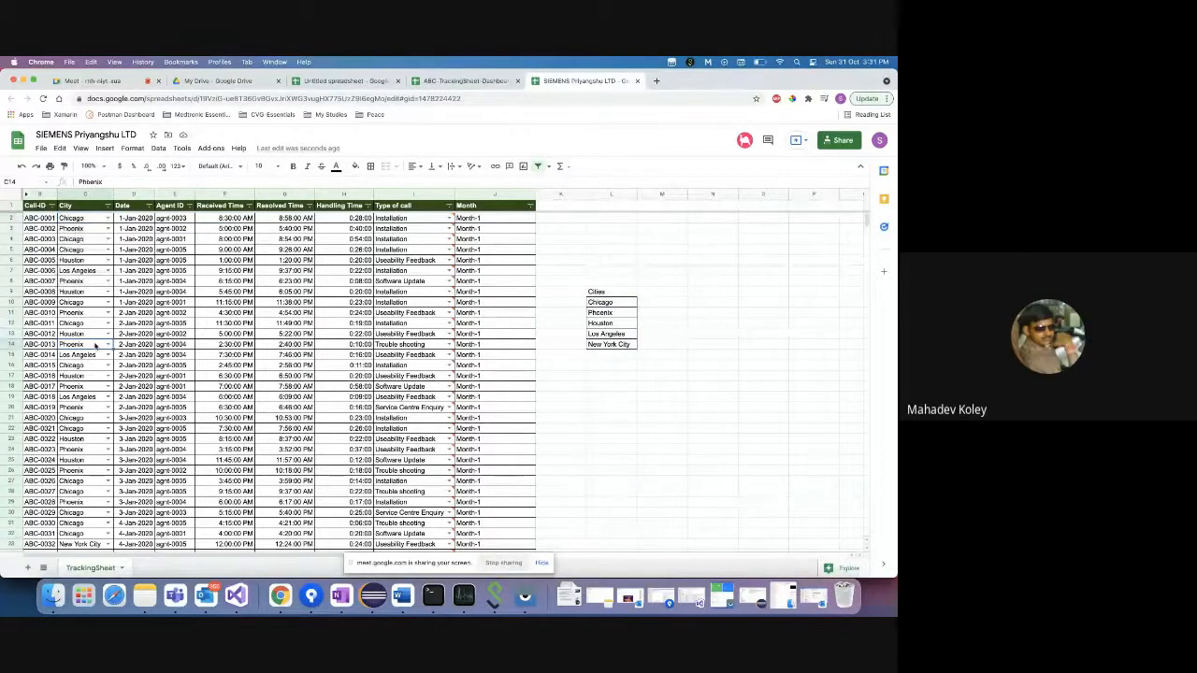
pyautogui.click(108, 344)
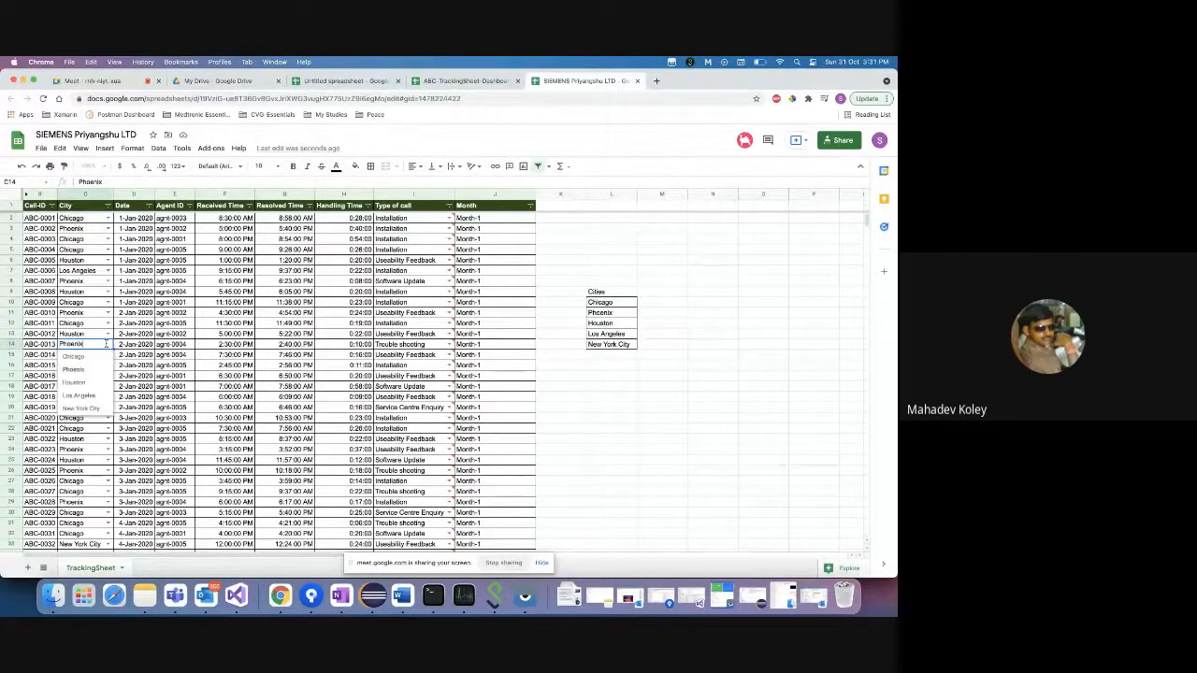
pyautogui.click(614, 292)
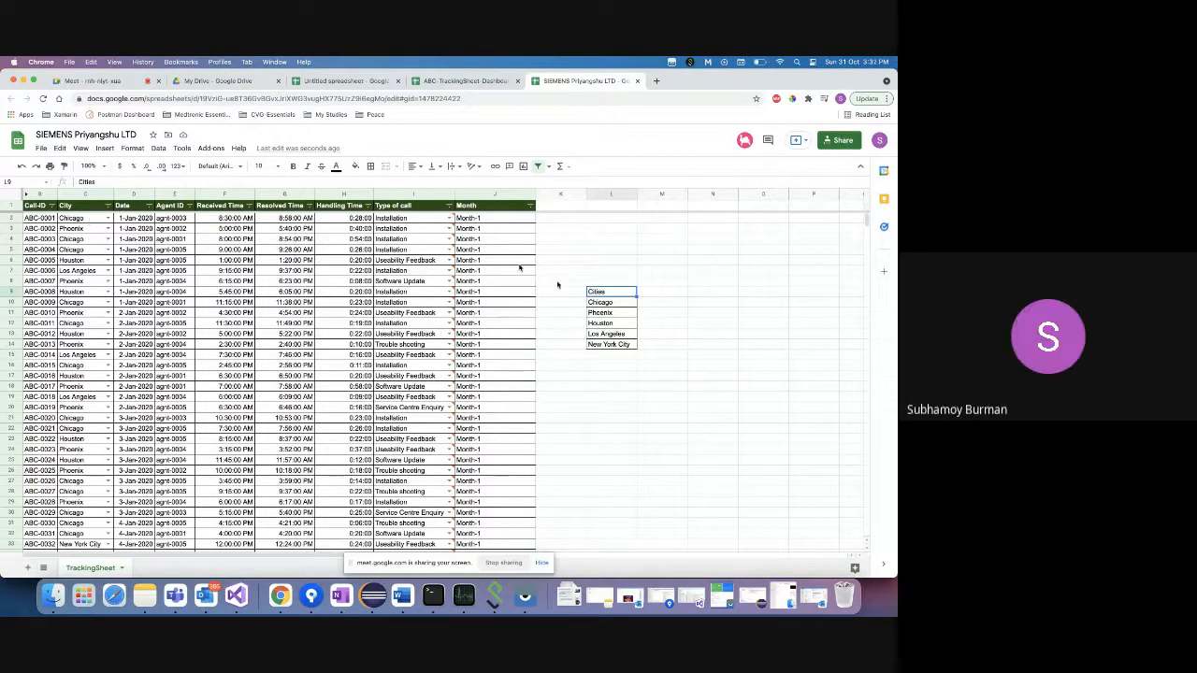
pyautogui.click(622, 305)
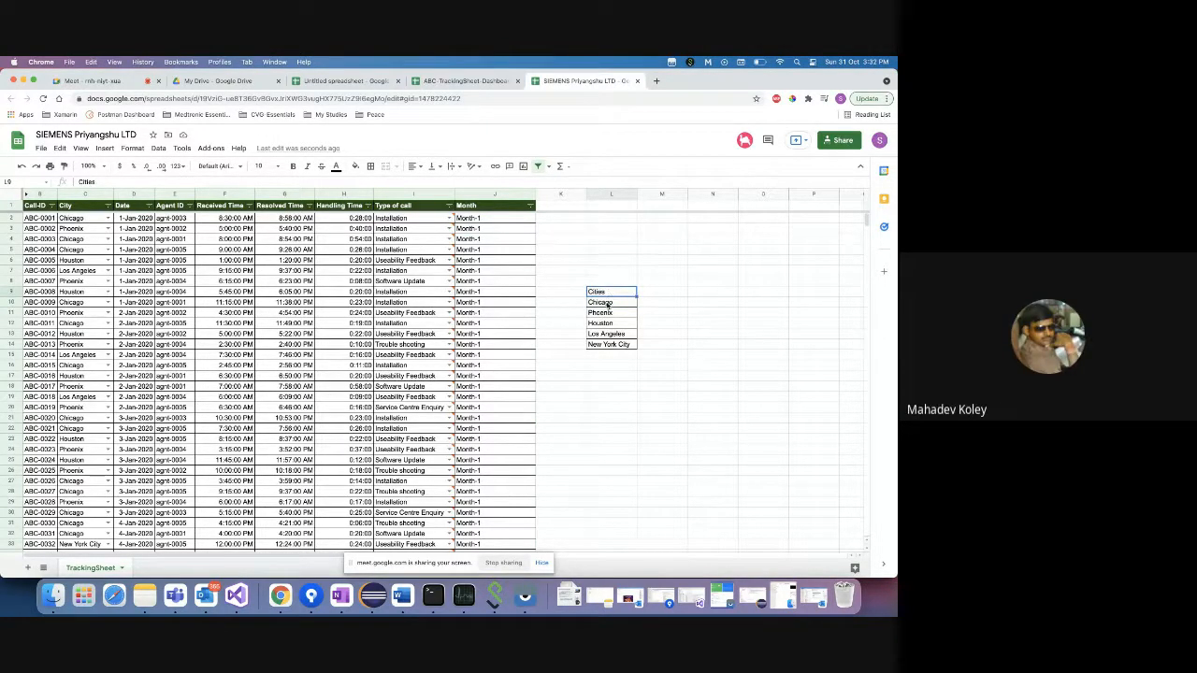
pyautogui.click(604, 346)
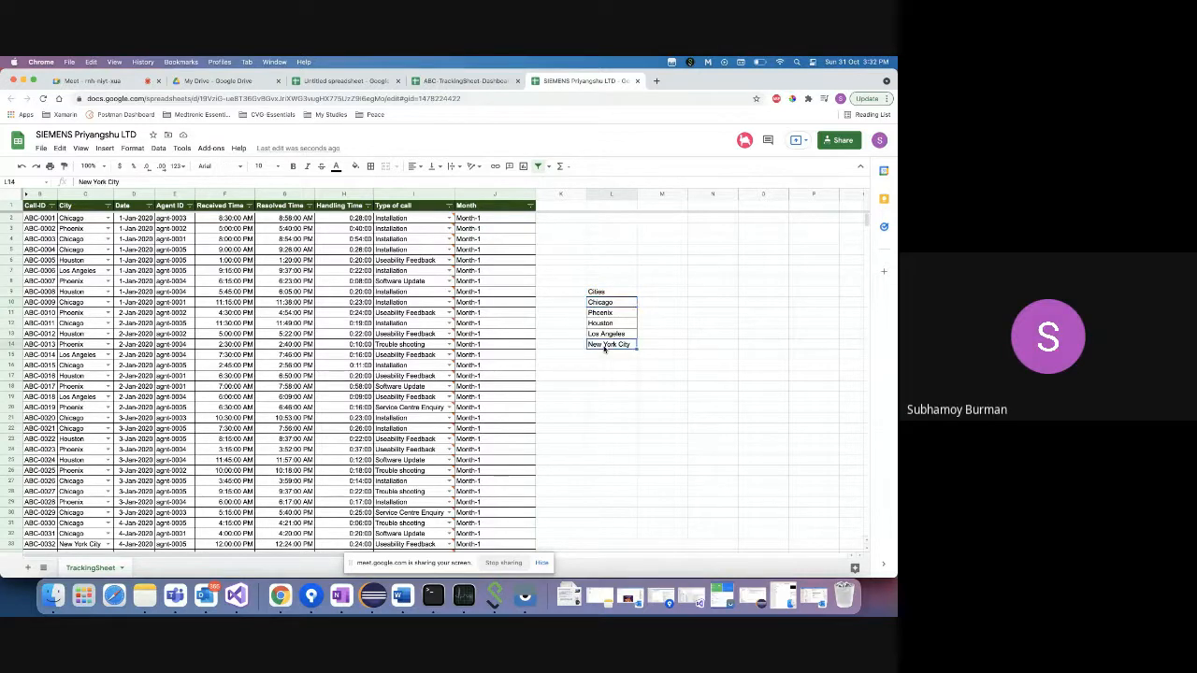
# - Select the City cells C2:C1000 and bring up the Data menu
pyautogui.click(85, 219)
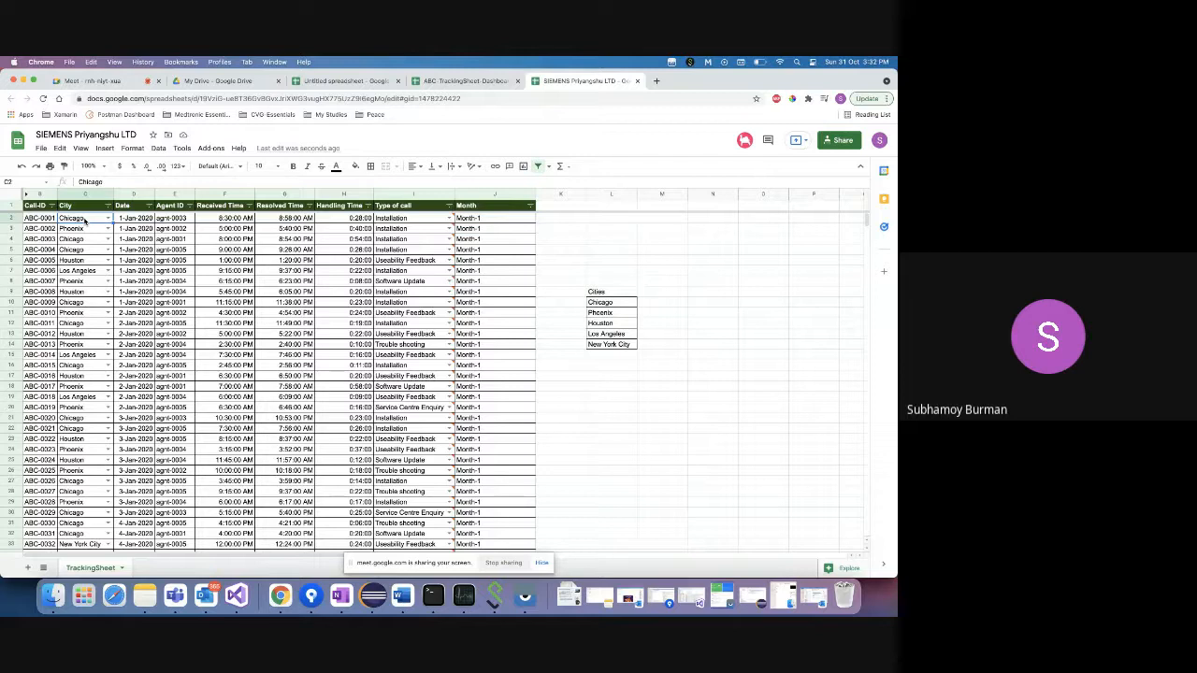
pyautogui.press('super+shift+Down')
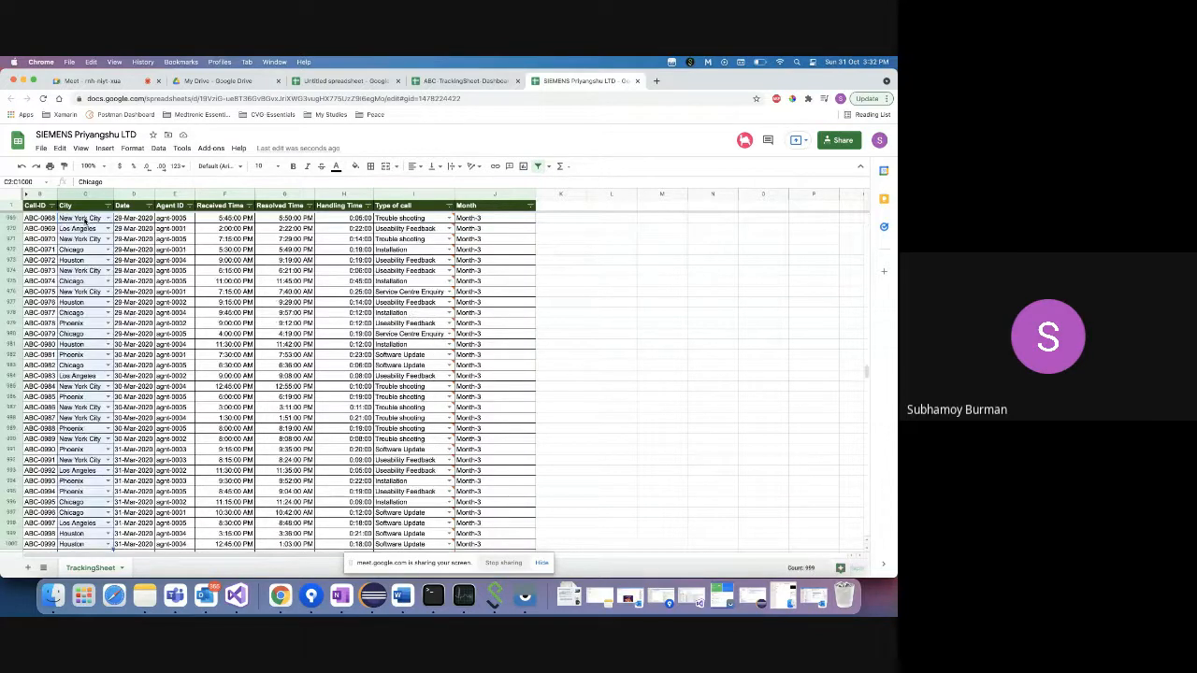
pyautogui.scroll(-2, 100, 456)
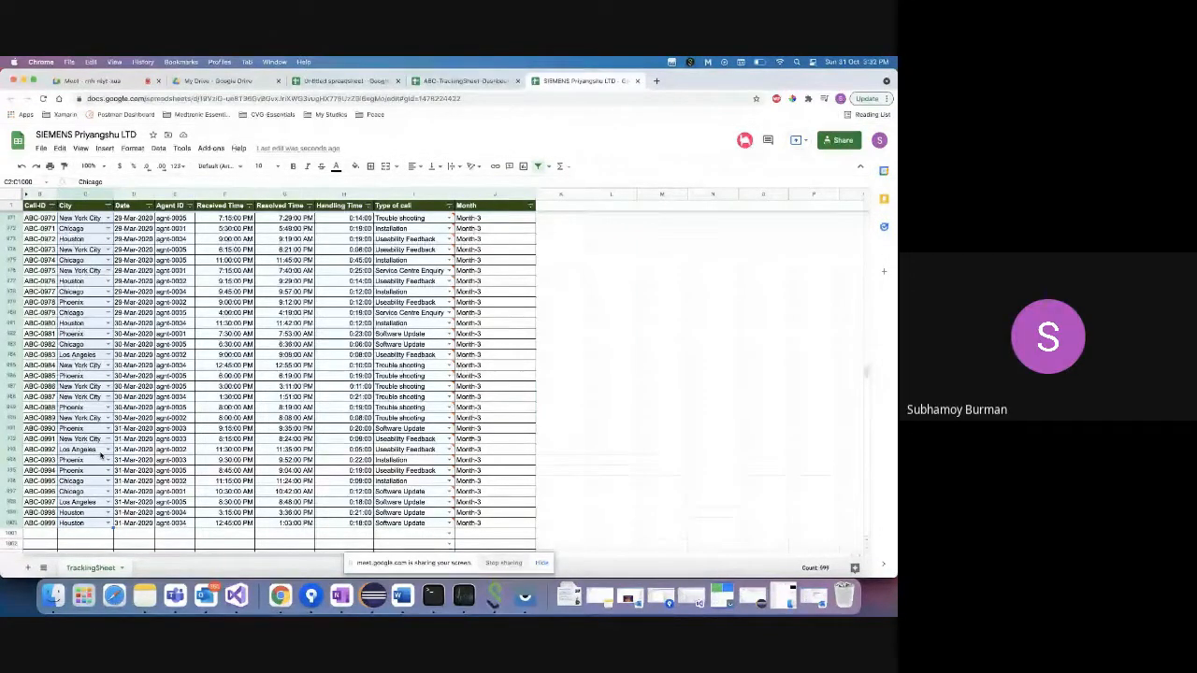
pyautogui.scroll(20, 100, 456)
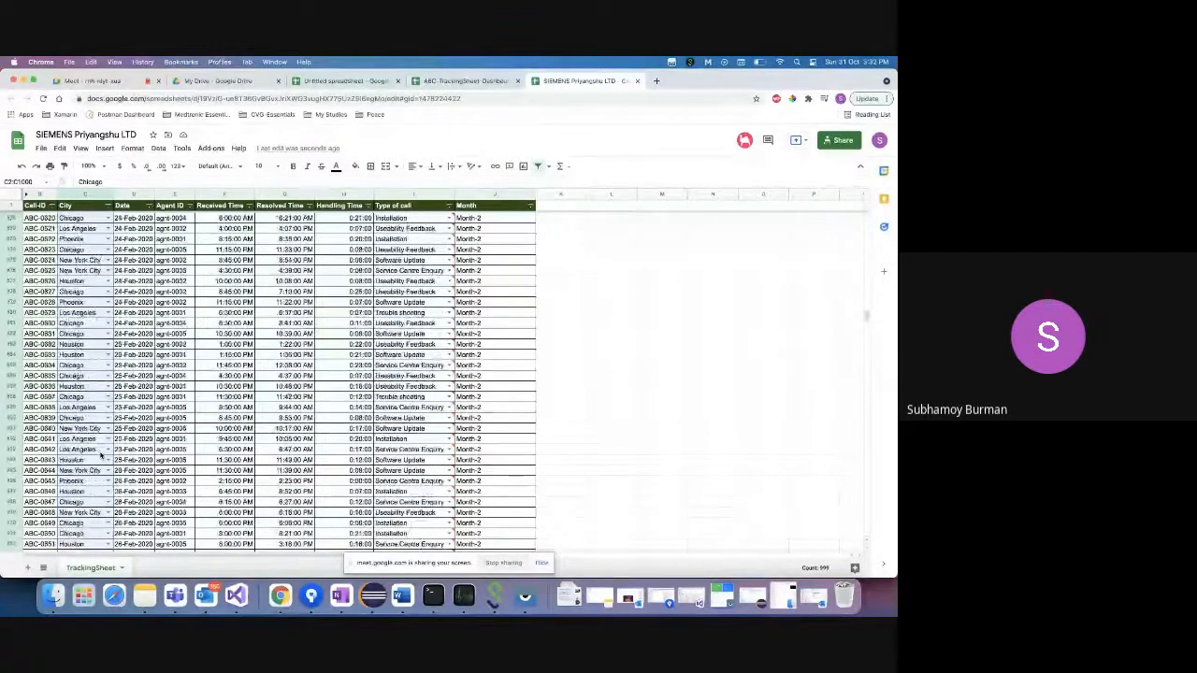
pyautogui.scroll(20, 100, 455)
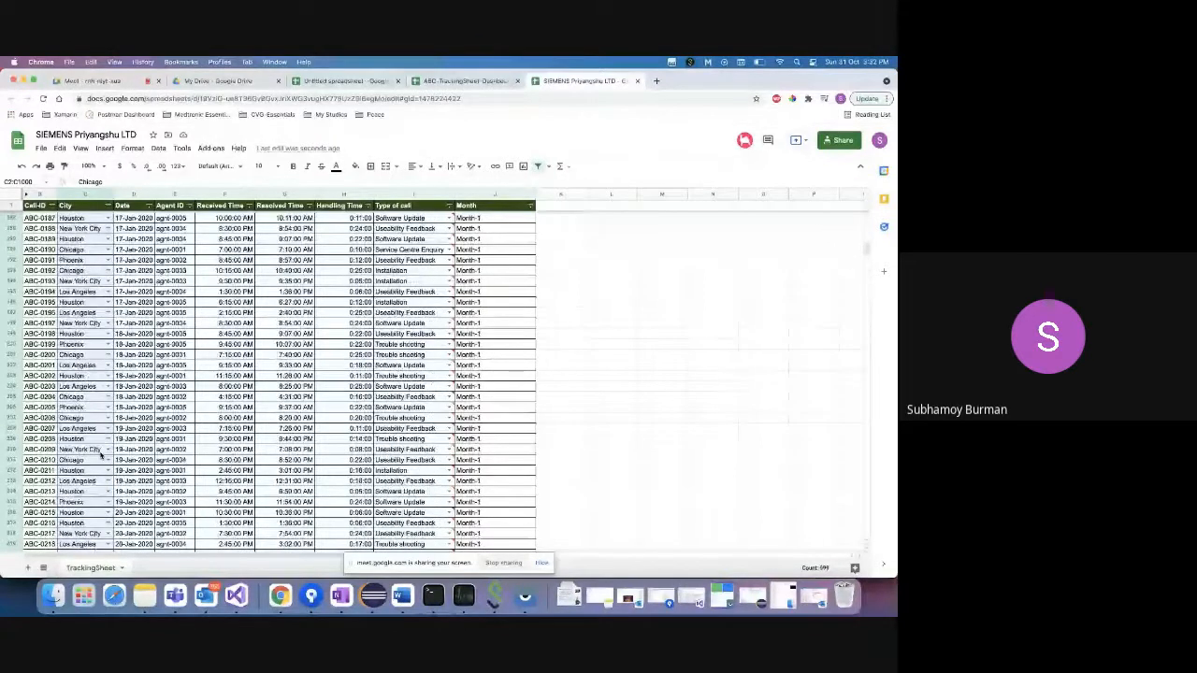
pyautogui.scroll(20, 100, 456)
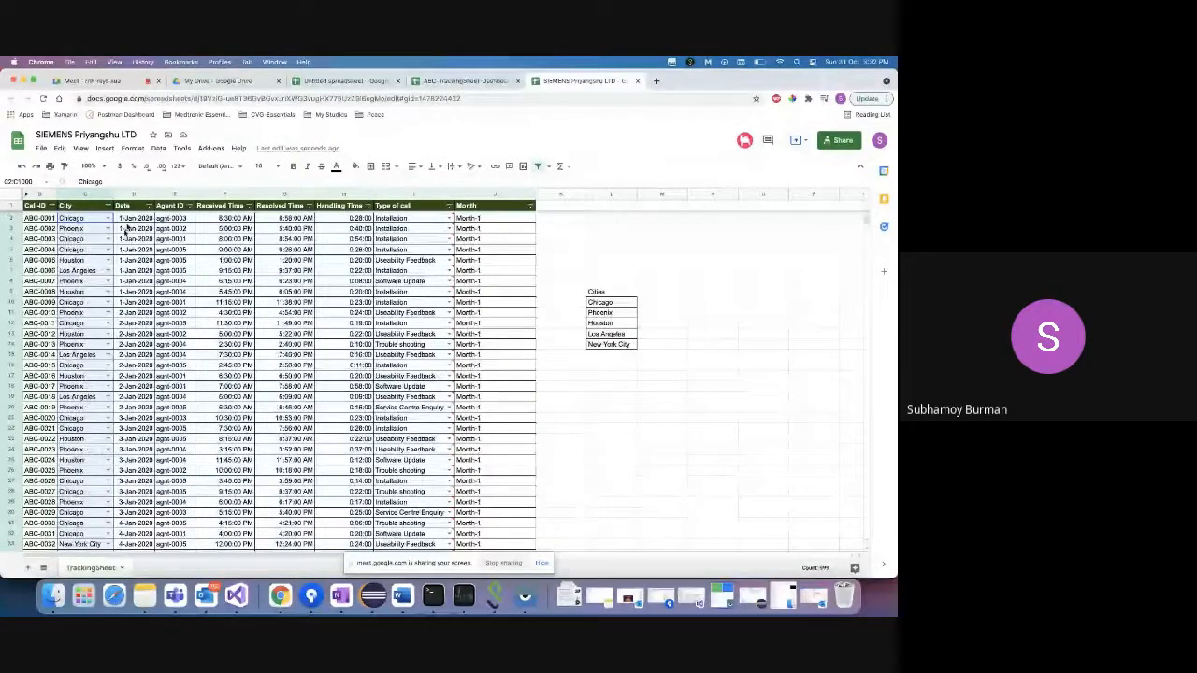
pyautogui.click(160, 149)
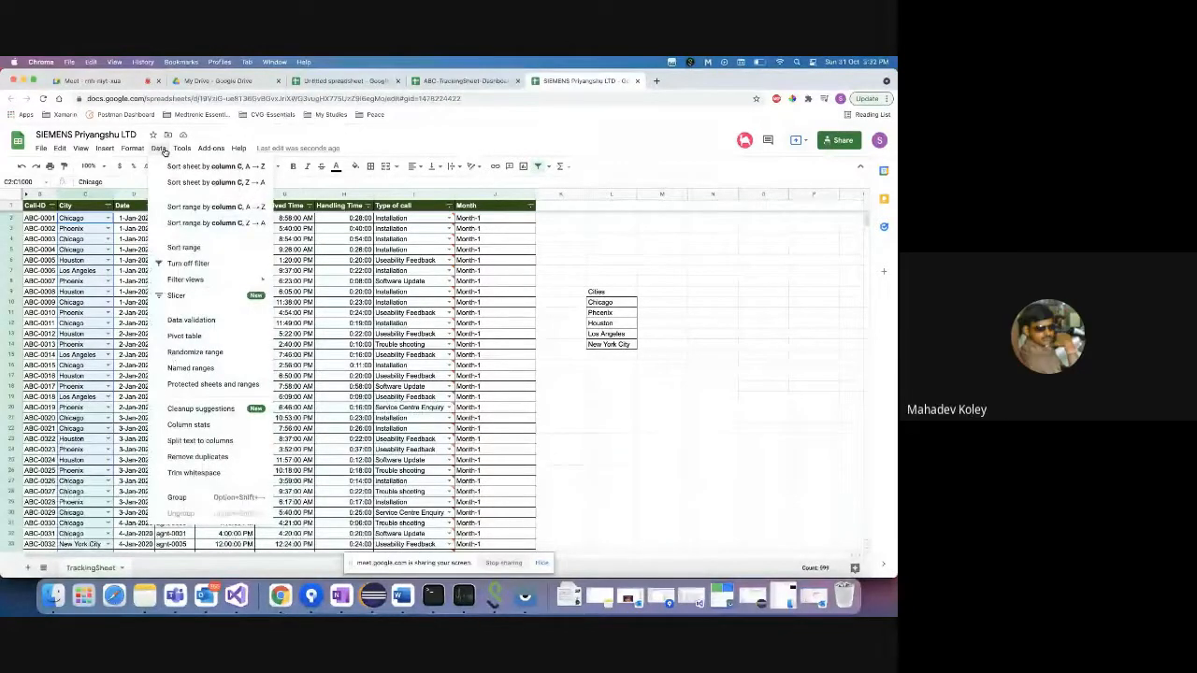
# - Review the City column's data validation rule and cancel without changes
pyautogui.click(191, 321)
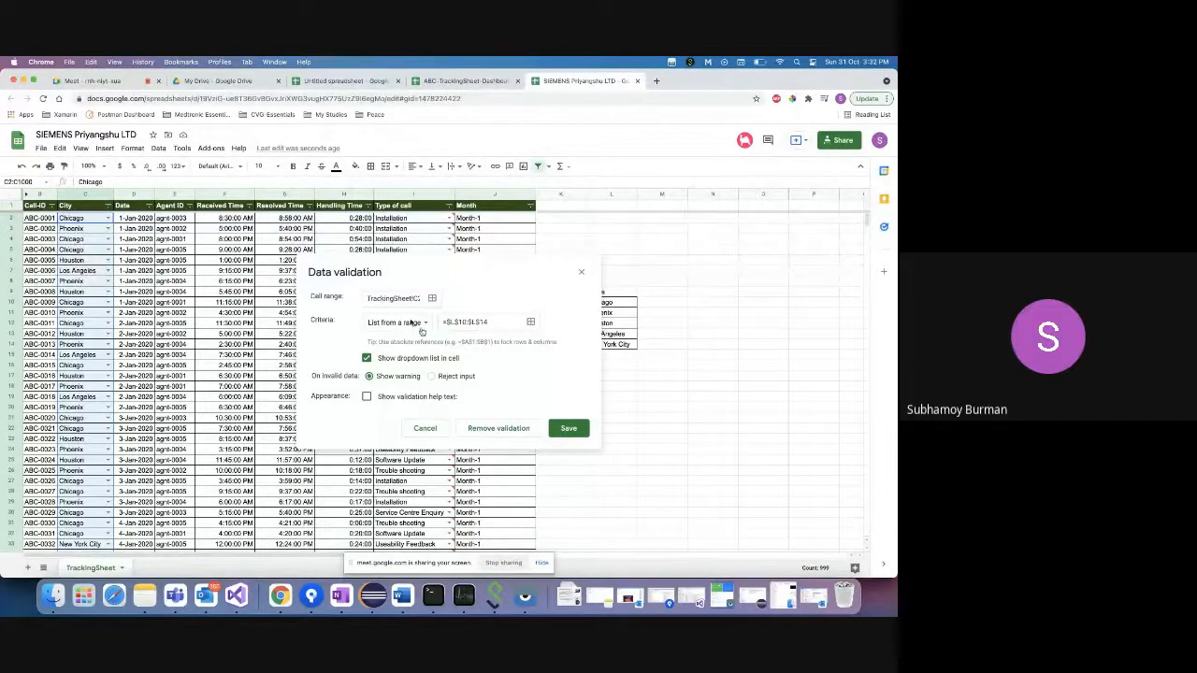
pyautogui.click(425, 430)
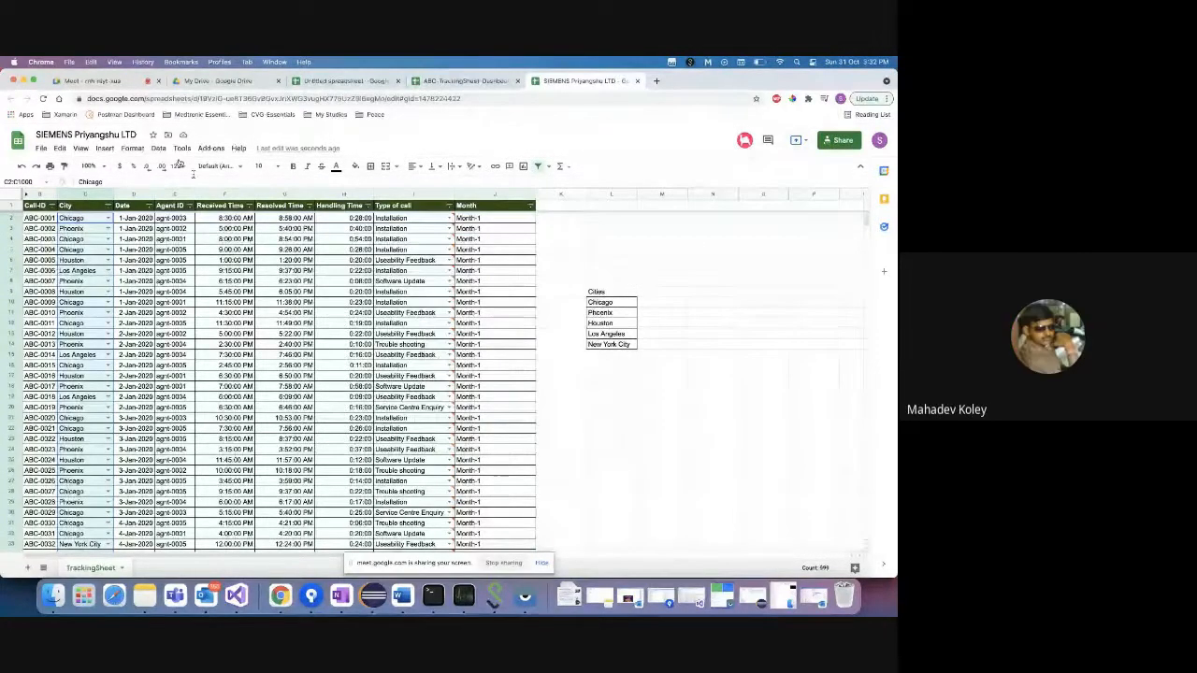
pyautogui.click(157, 147)
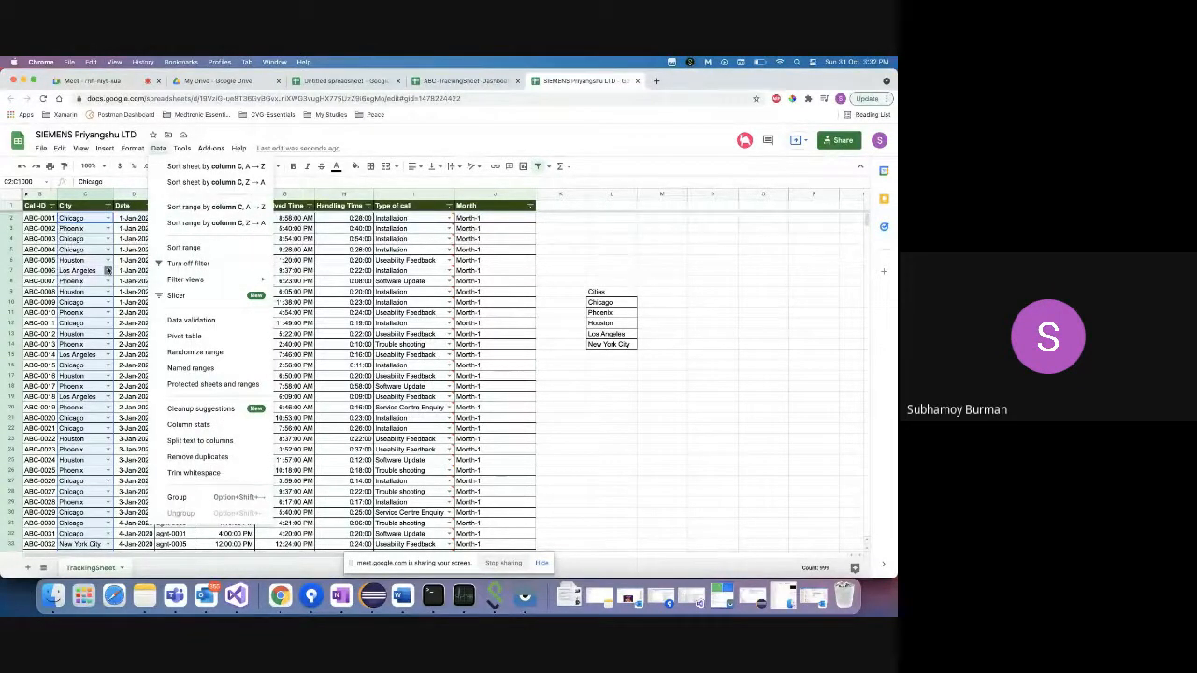
pyautogui.click(657, 230)
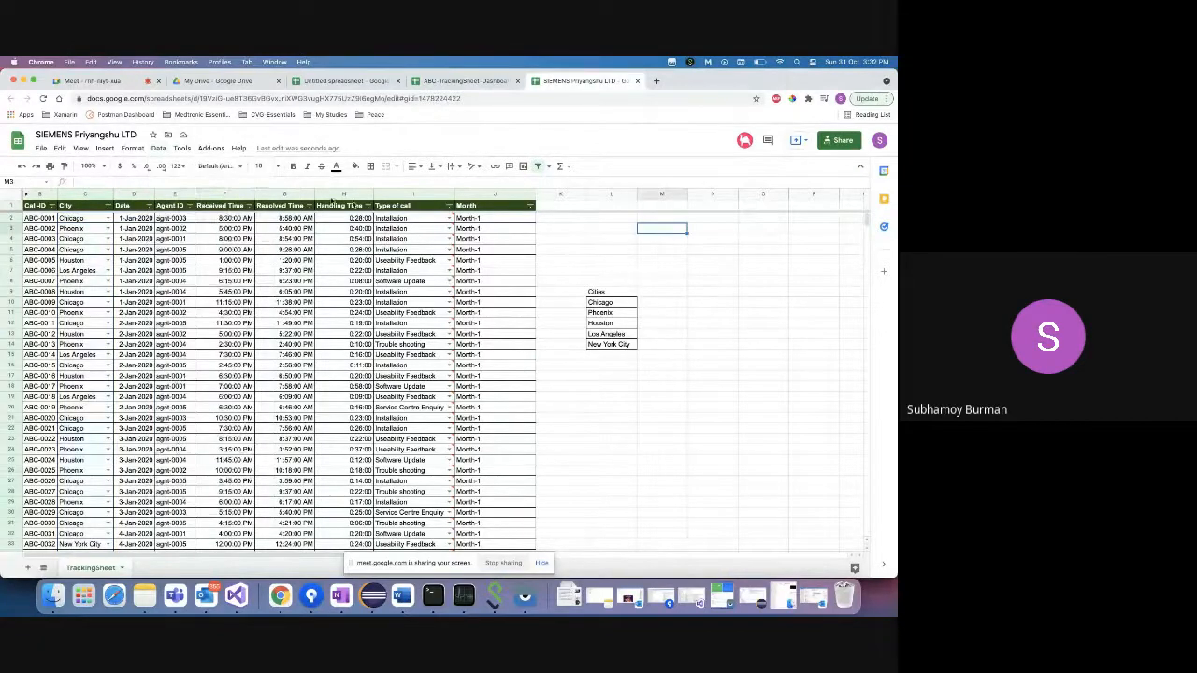
# - Bring up the TrackingSheet tab's sheet actions menu
pyautogui.click(160, 148)
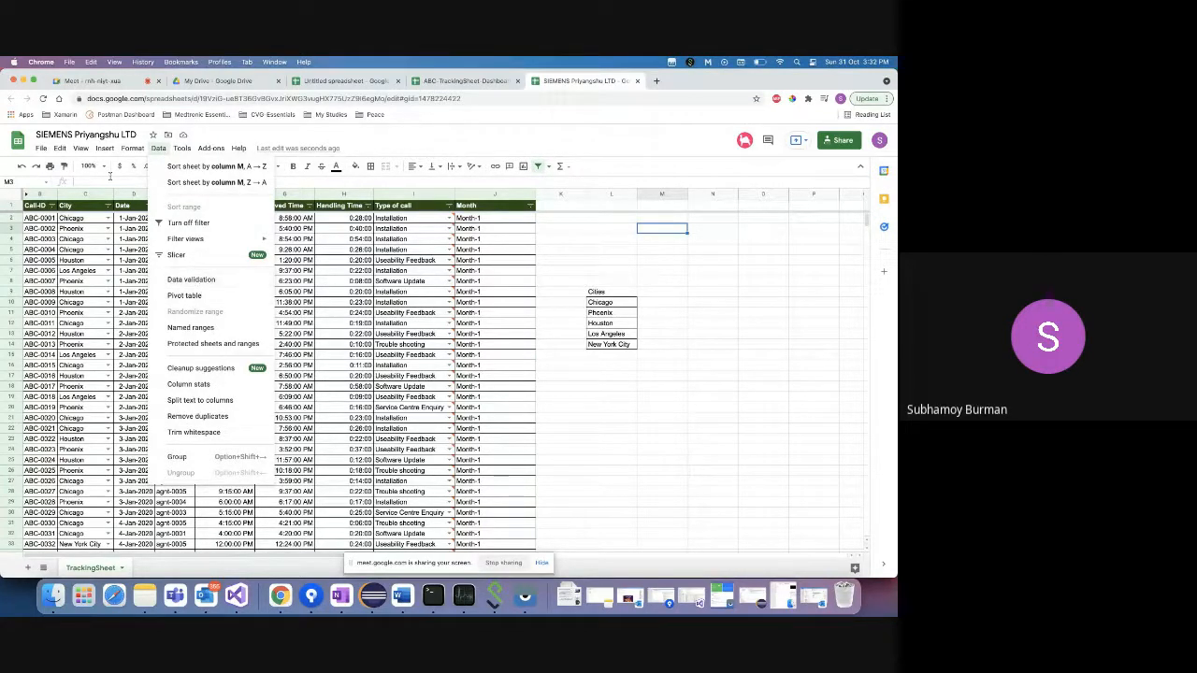
pyautogui.click(98, 135)
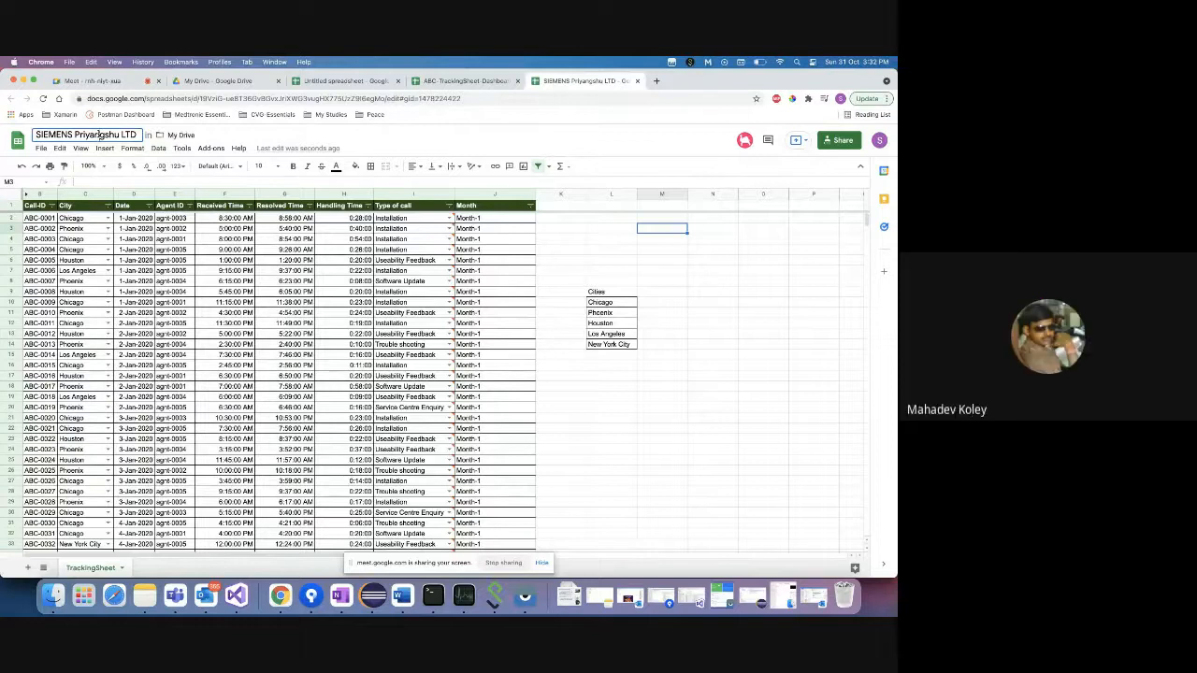
pyautogui.click(569, 261)
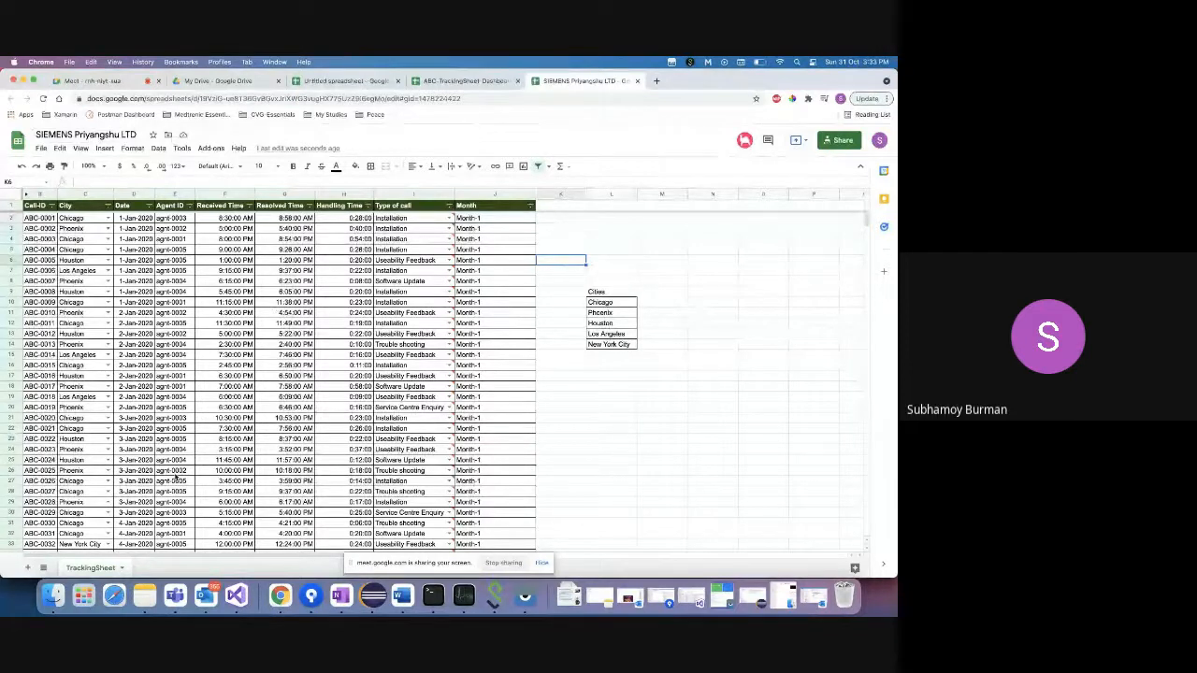
pyautogui.click(122, 567)
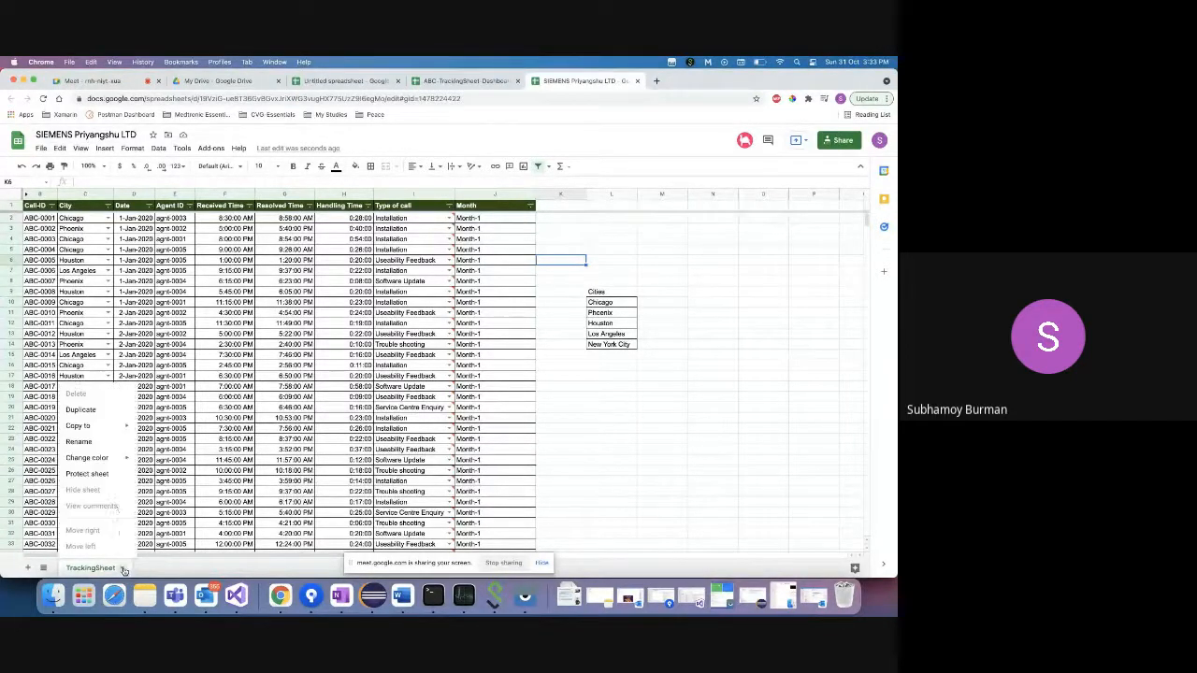
# - Back out of the TrackingSheet Copy to menu without copying the sheet
pyautogui.moveTo(93, 425)
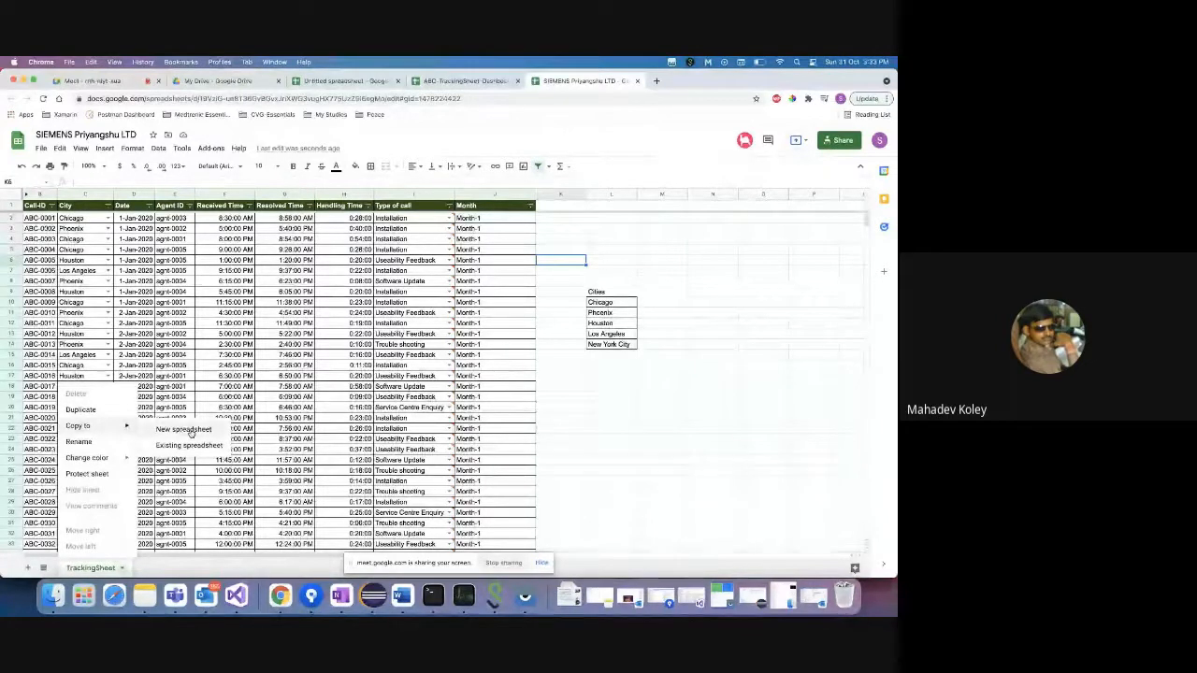
pyautogui.click(613, 294)
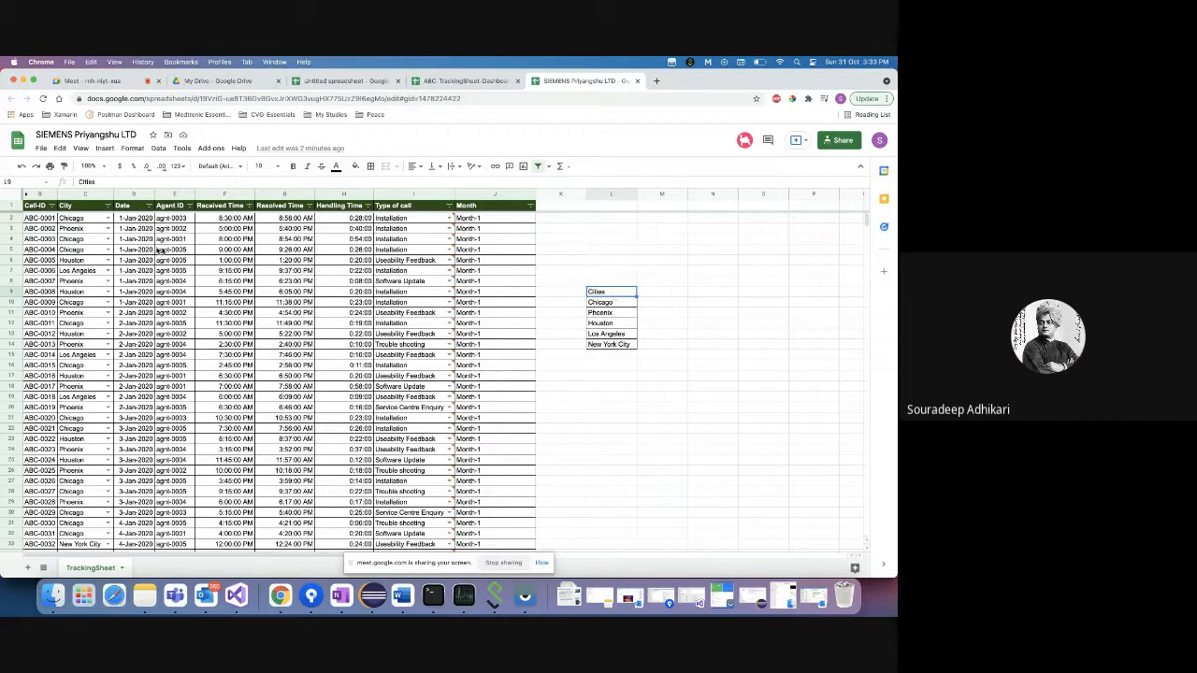
pyautogui.moveTo(450, 219)
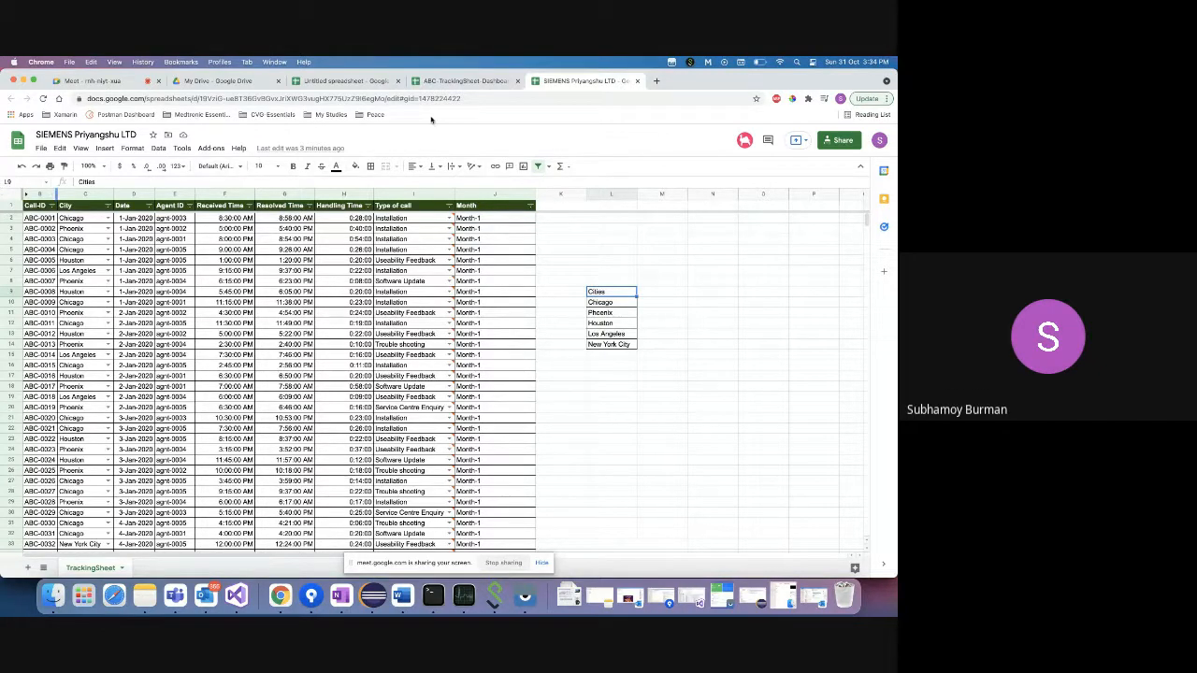
pyautogui.click(463, 98)
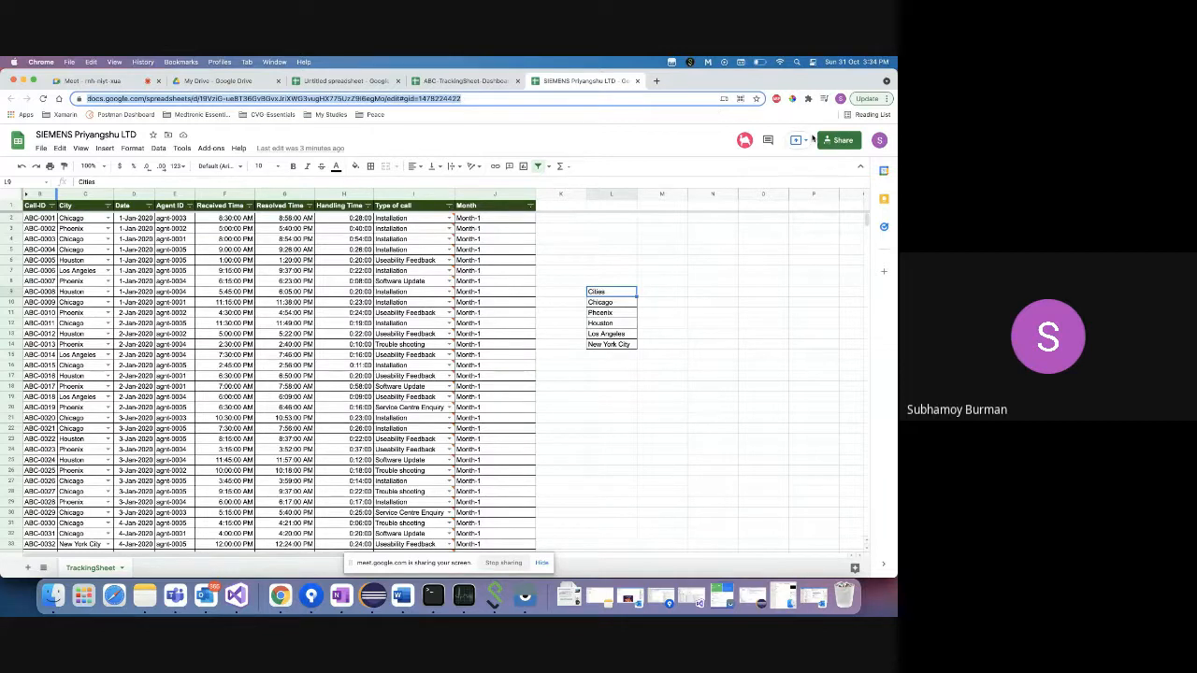
pyautogui.click(840, 142)
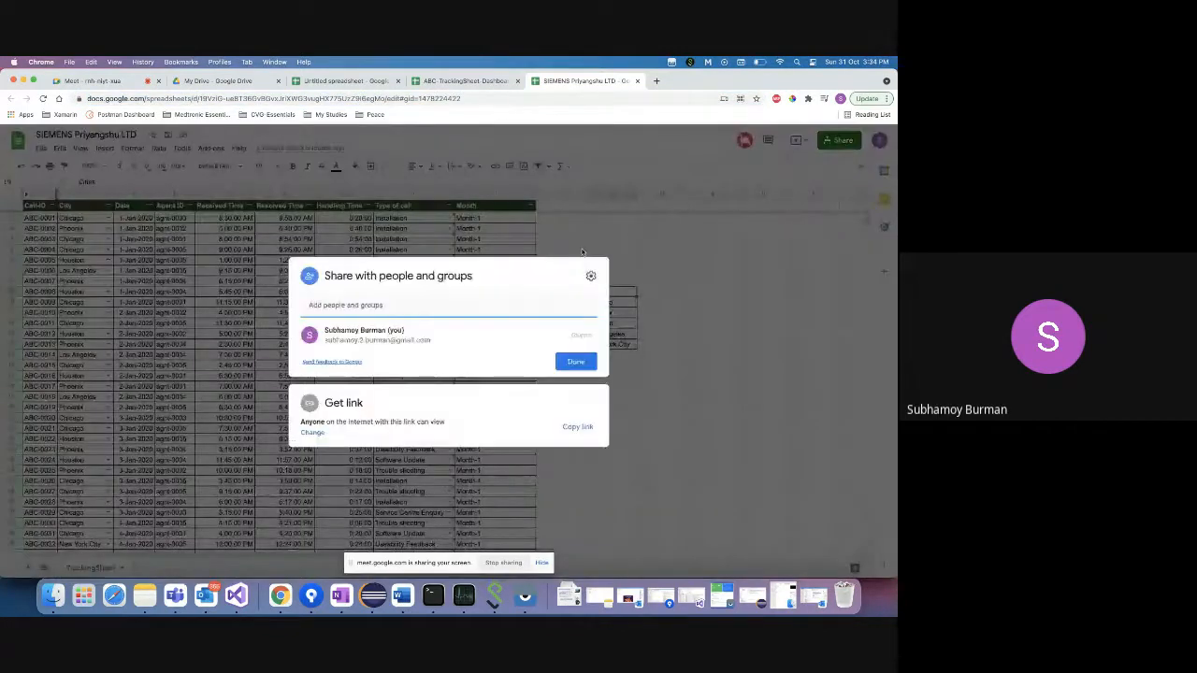
pyautogui.click(314, 433)
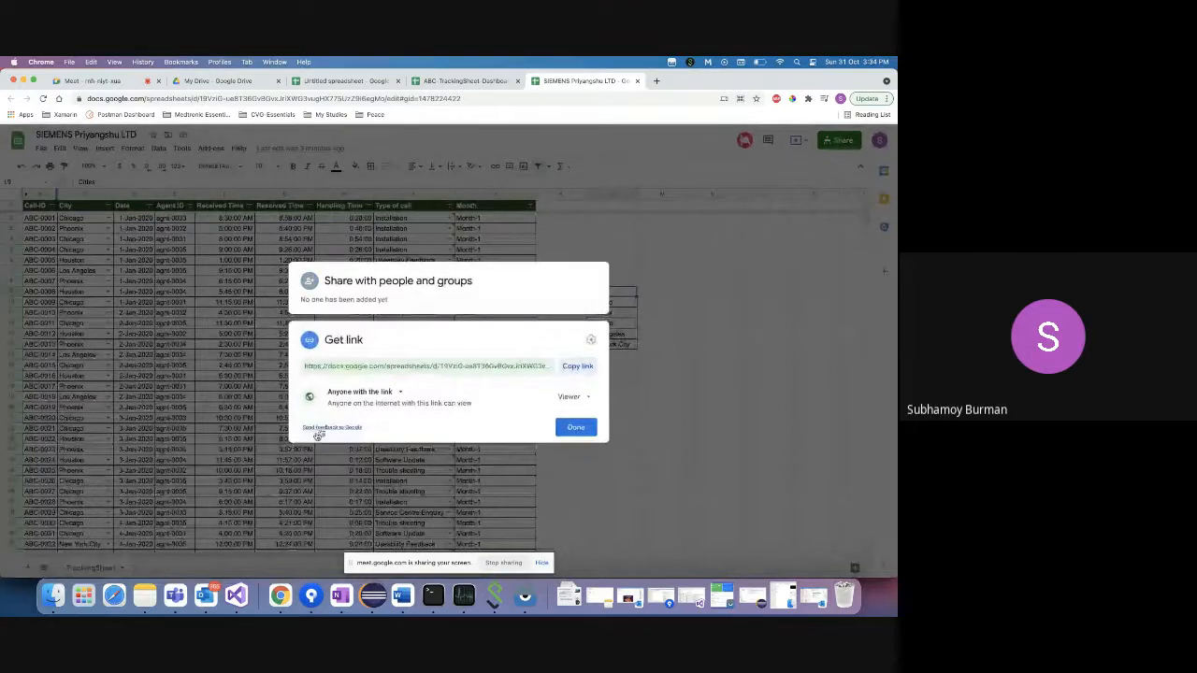
pyautogui.click(570, 398)
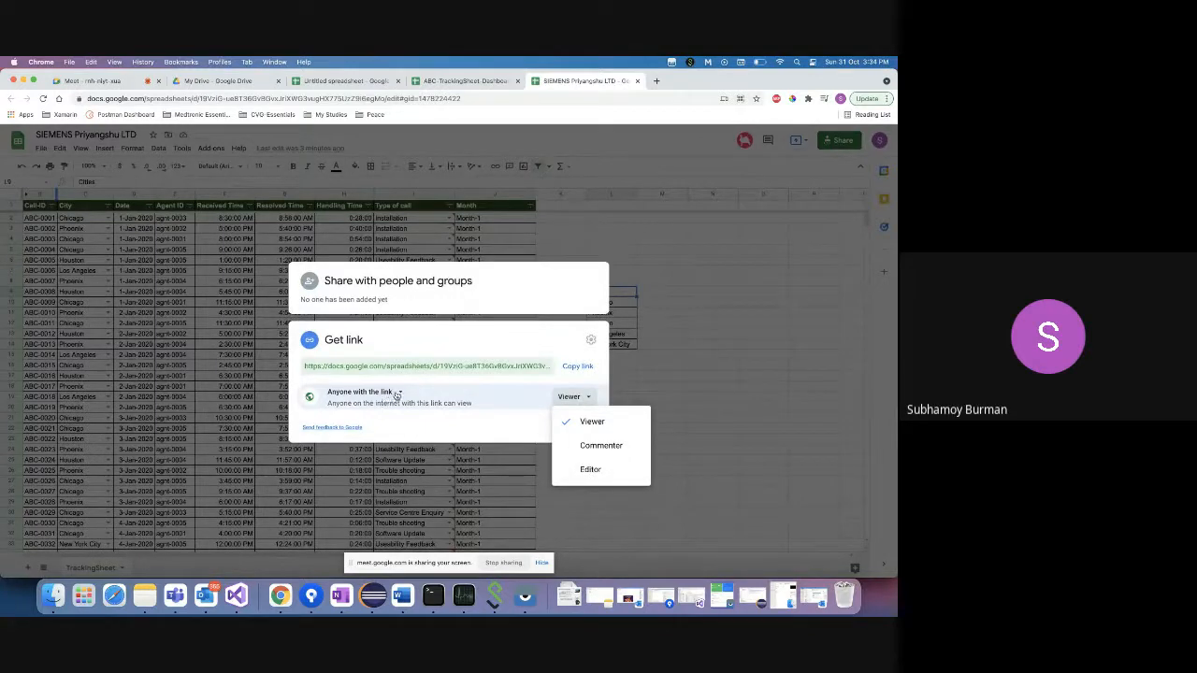
pyautogui.click(591, 469)
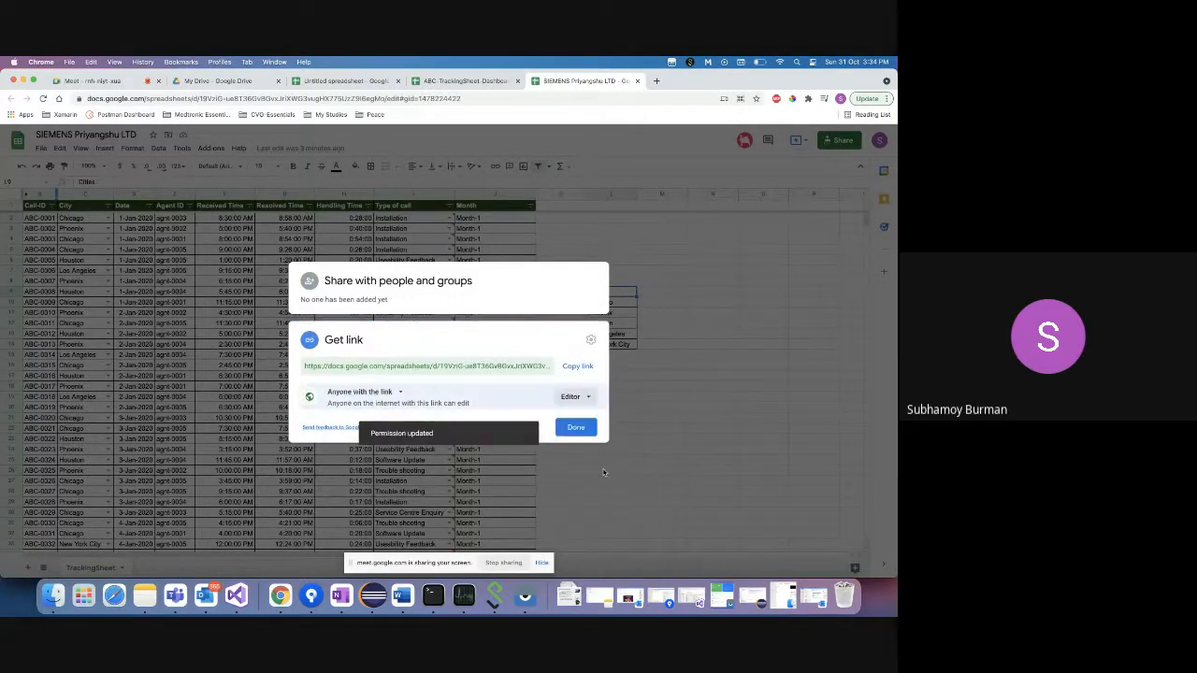
pyautogui.click(570, 399)
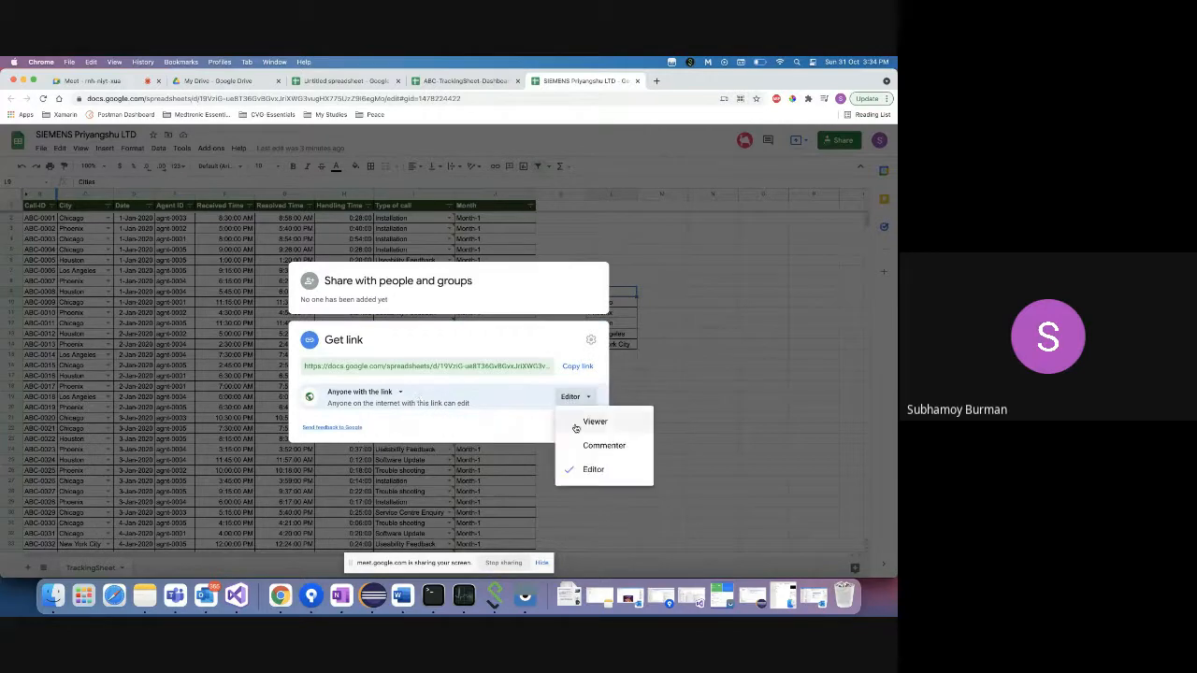
pyautogui.click(575, 428)
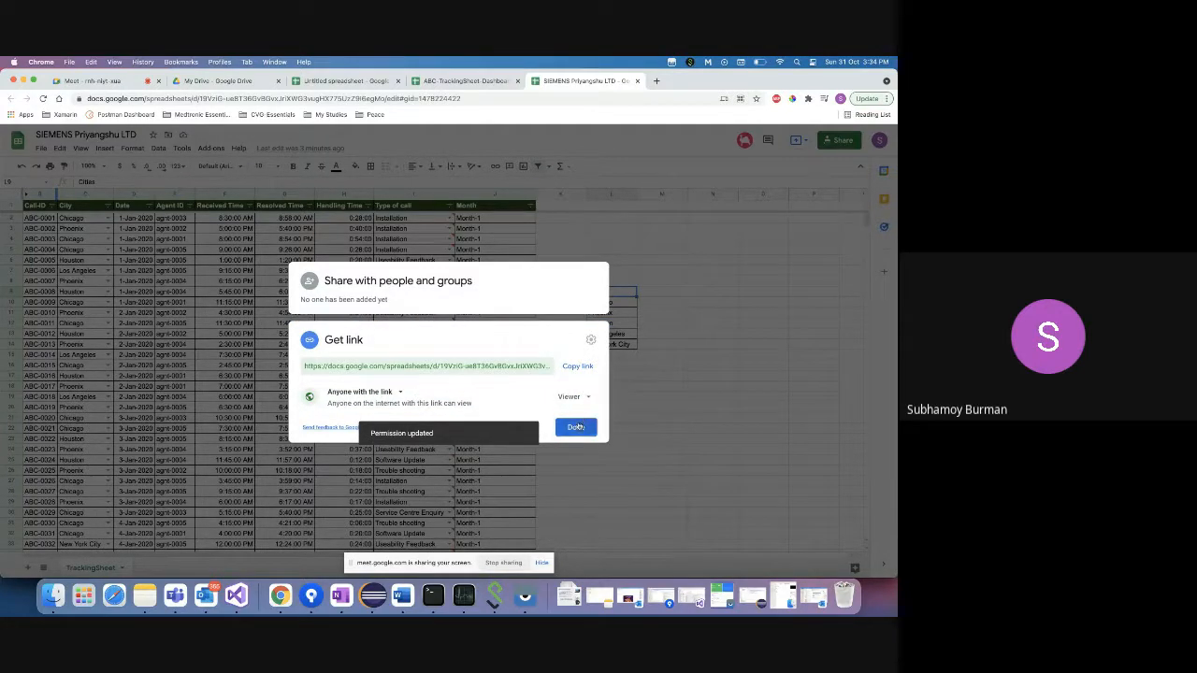
pyautogui.click(576, 428)
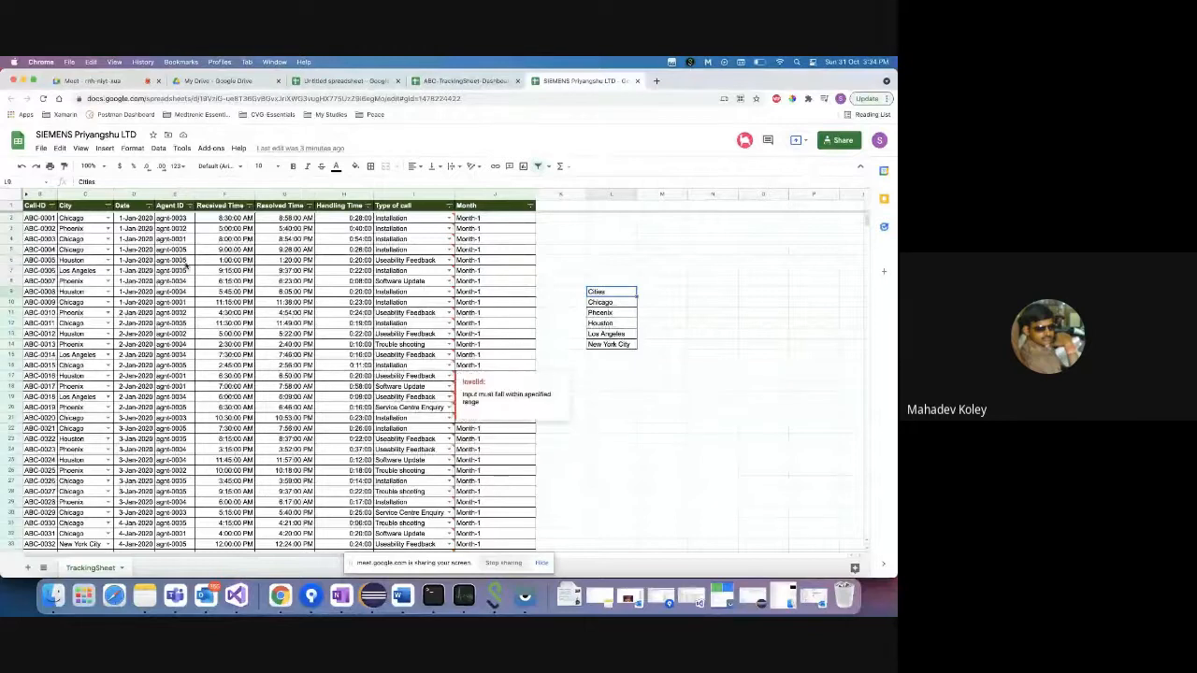
# - Select the City entries C2:C1000, starting from Chicago, and bring up the Data menu
pyautogui.click(81, 221)
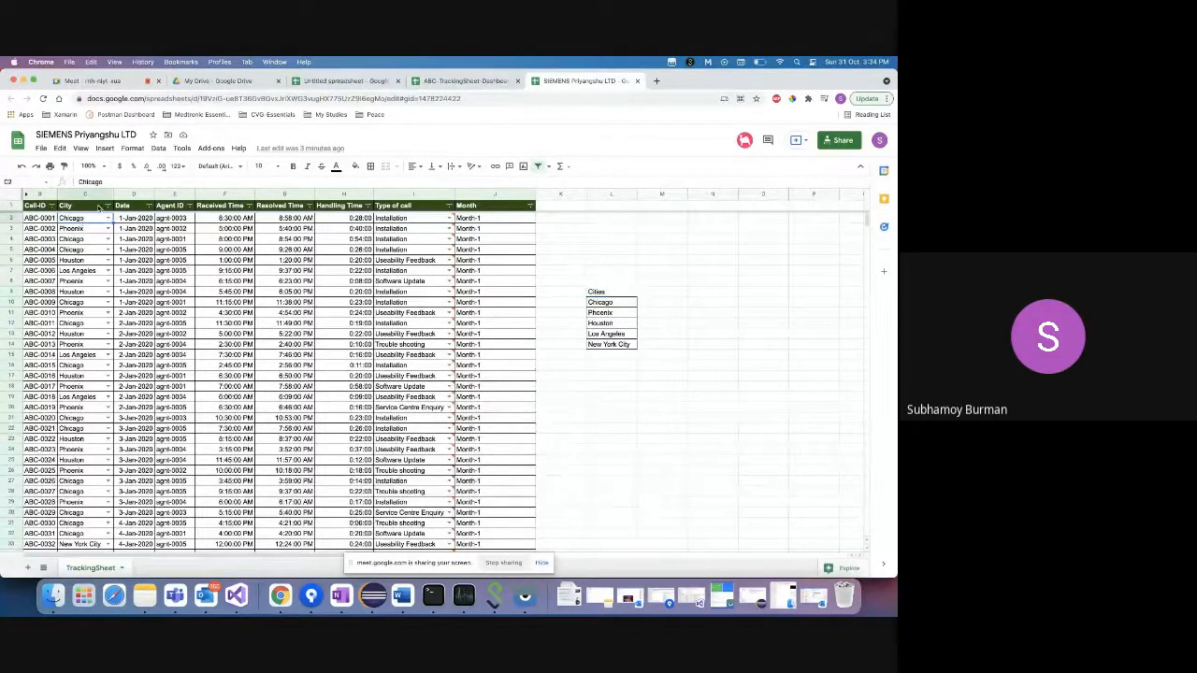
pyautogui.click(157, 149)
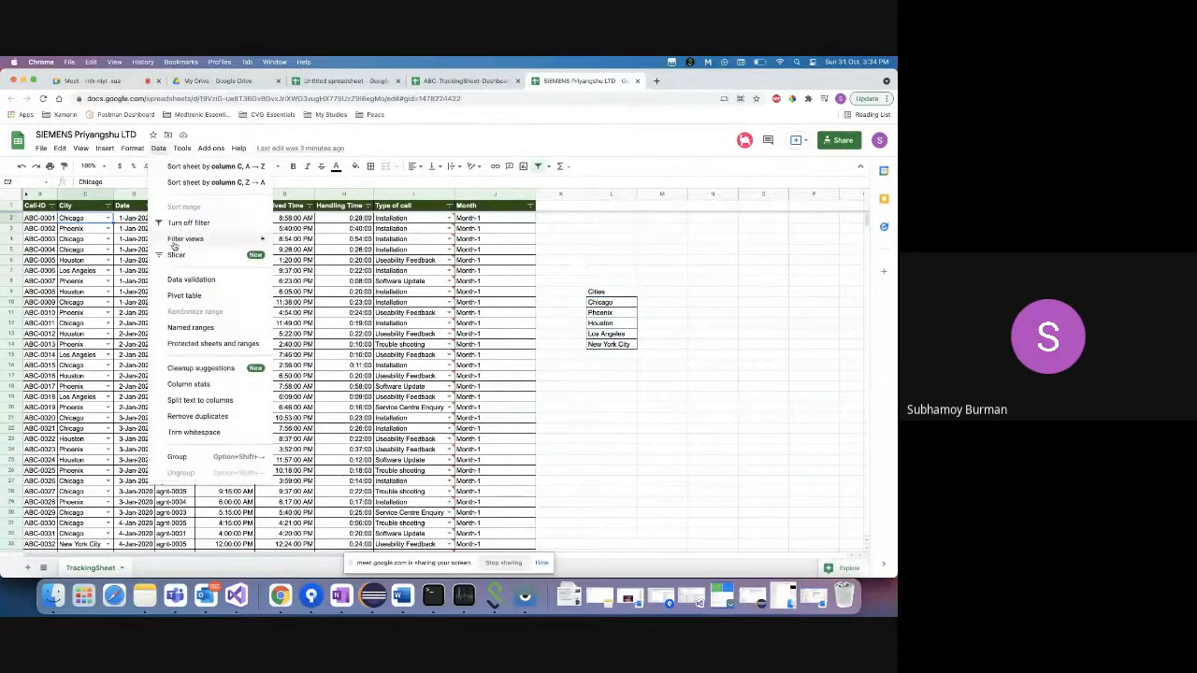
pyautogui.click(87, 218)
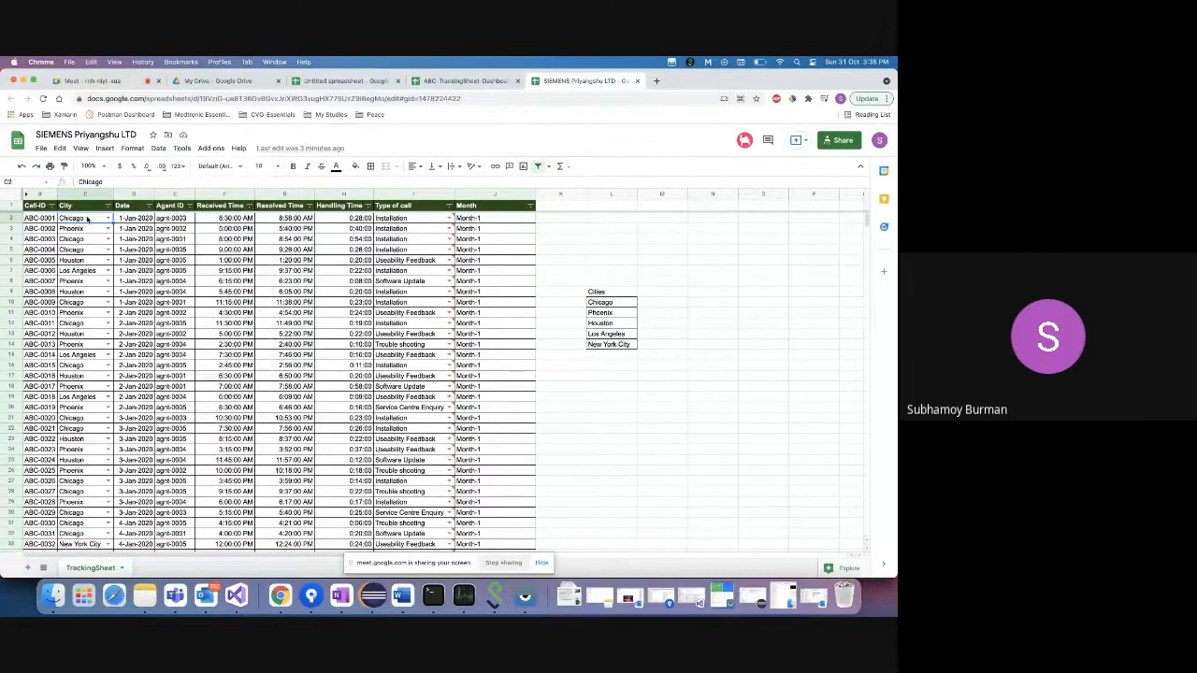
pyautogui.press('super+shift+Down')
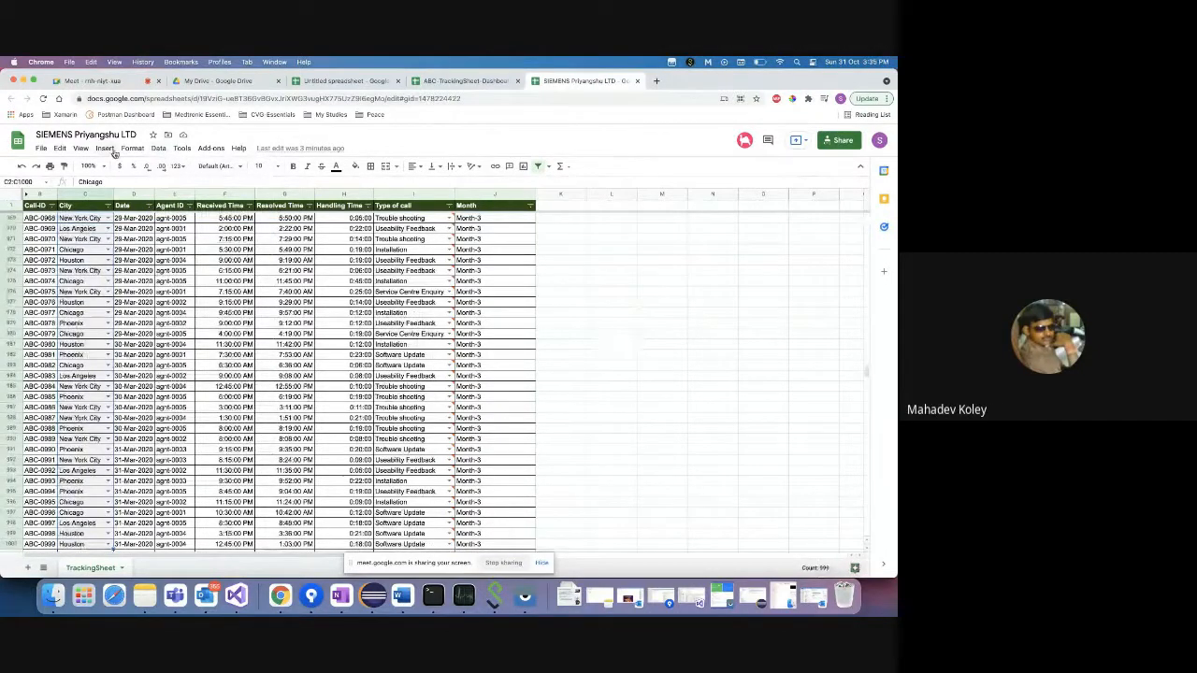
pyautogui.click(158, 148)
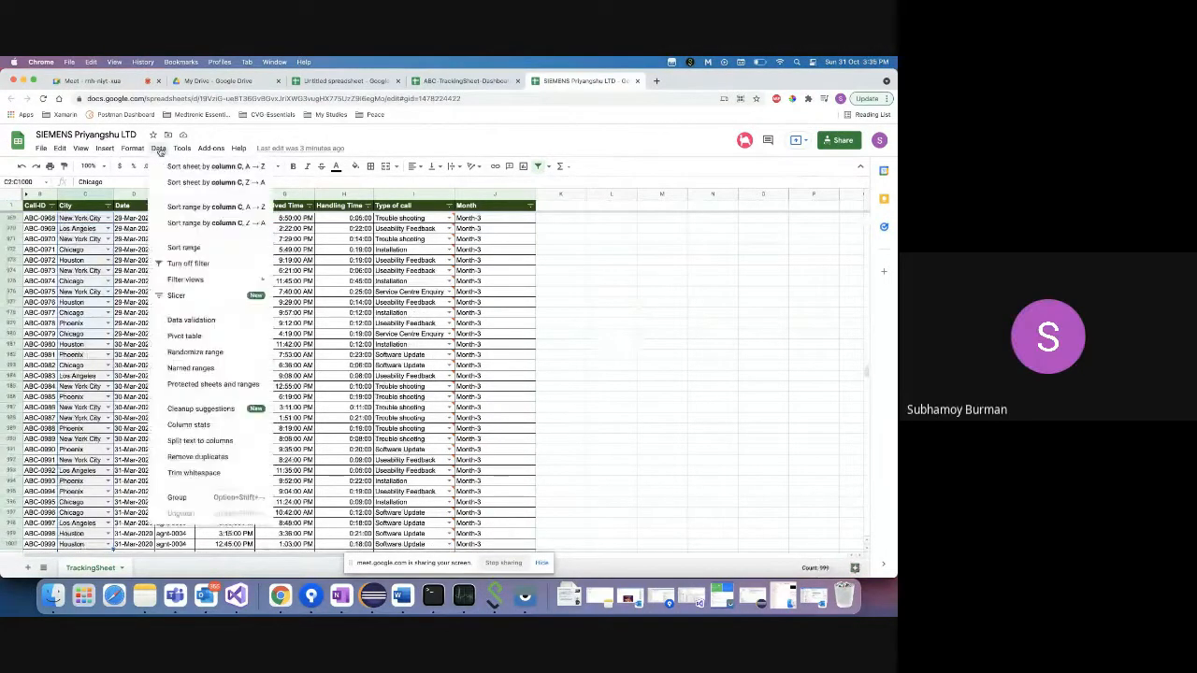
# - Set the City validation rule's list-from-a-range source to L10:L14 and save it
pyautogui.click(192, 320)
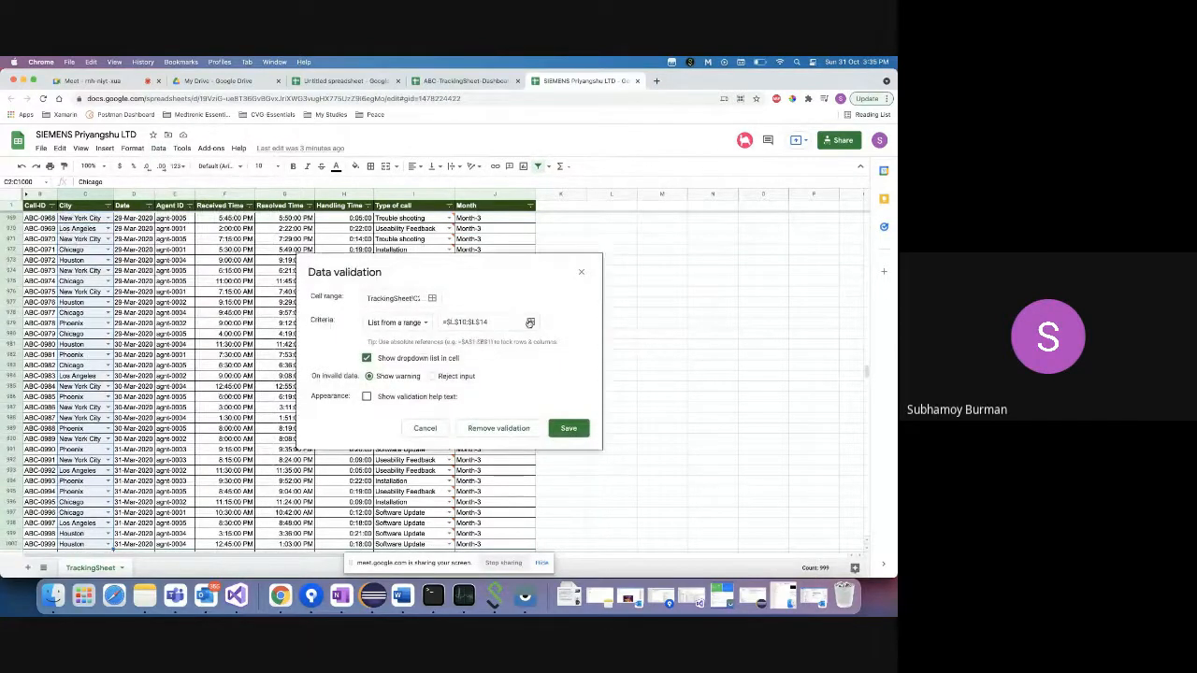
pyautogui.click(529, 322)
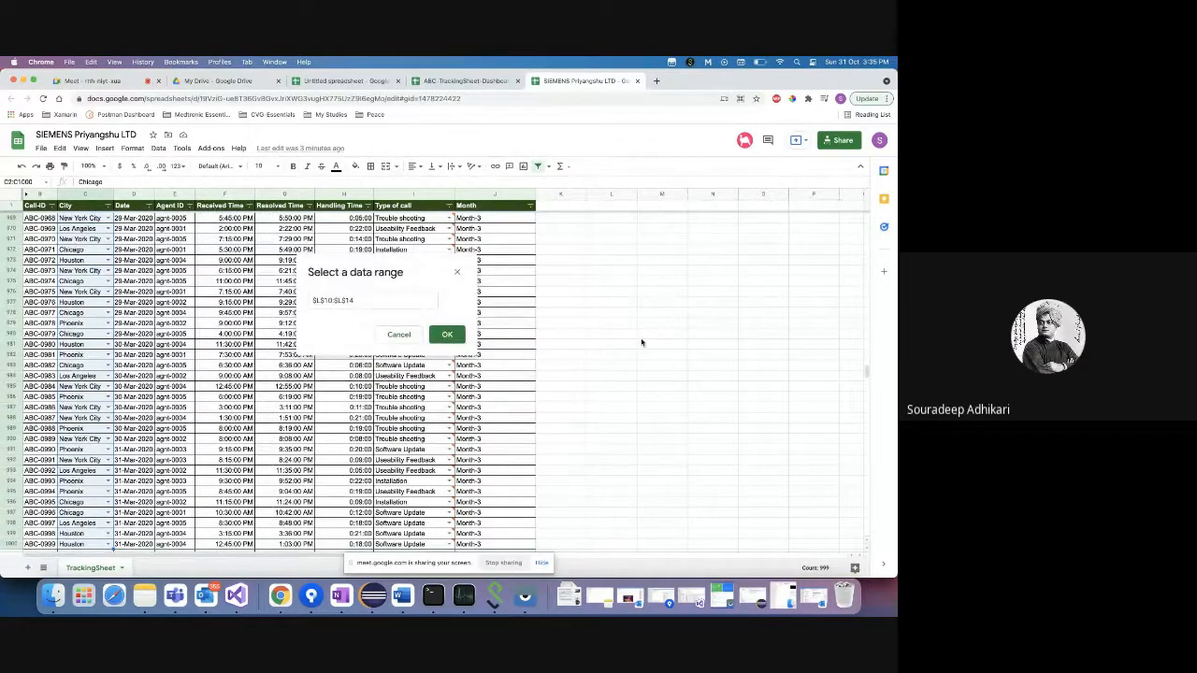
pyautogui.scroll(15, 642, 342)
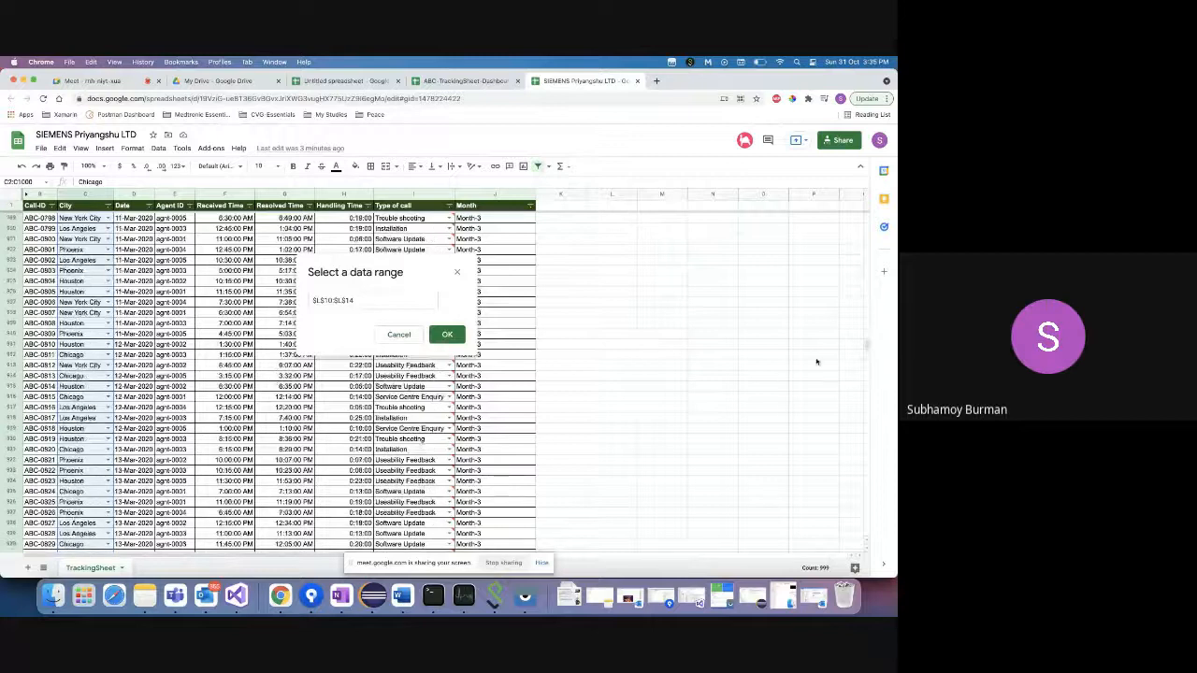
pyautogui.moveTo(866, 346); pyautogui.dragTo(865, 218)
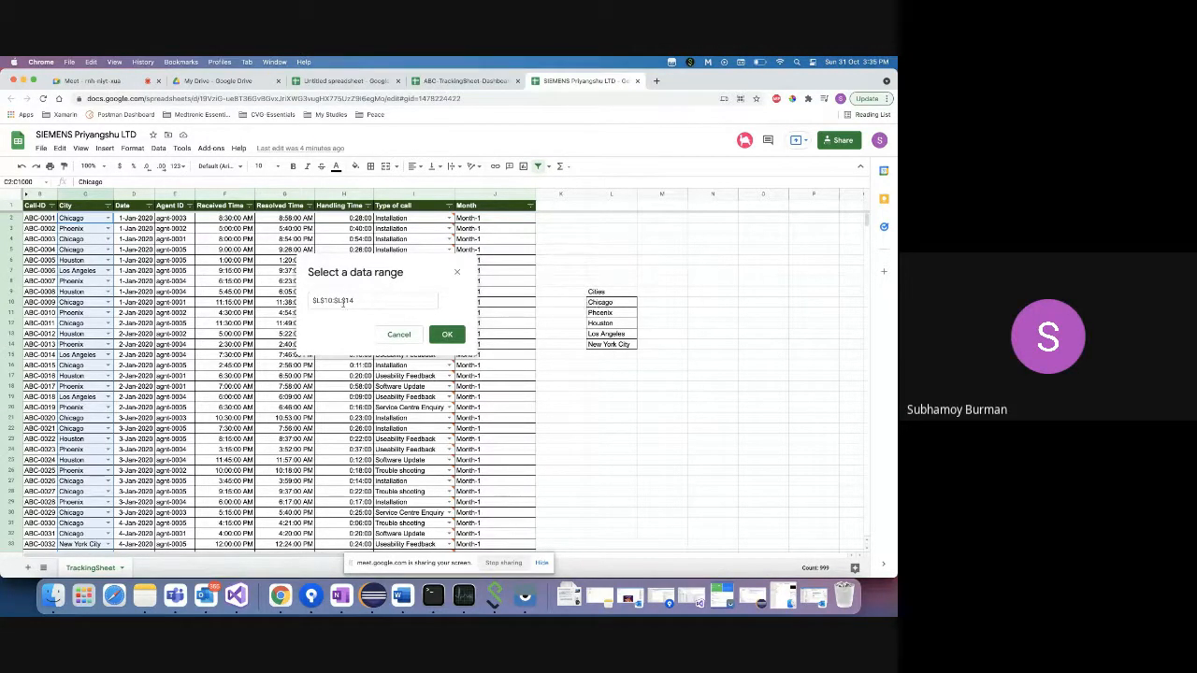
pyautogui.keyDown('shift'); pyautogui.click(616, 304); pyautogui.keyUp('shift')
pyautogui.click(617, 303)
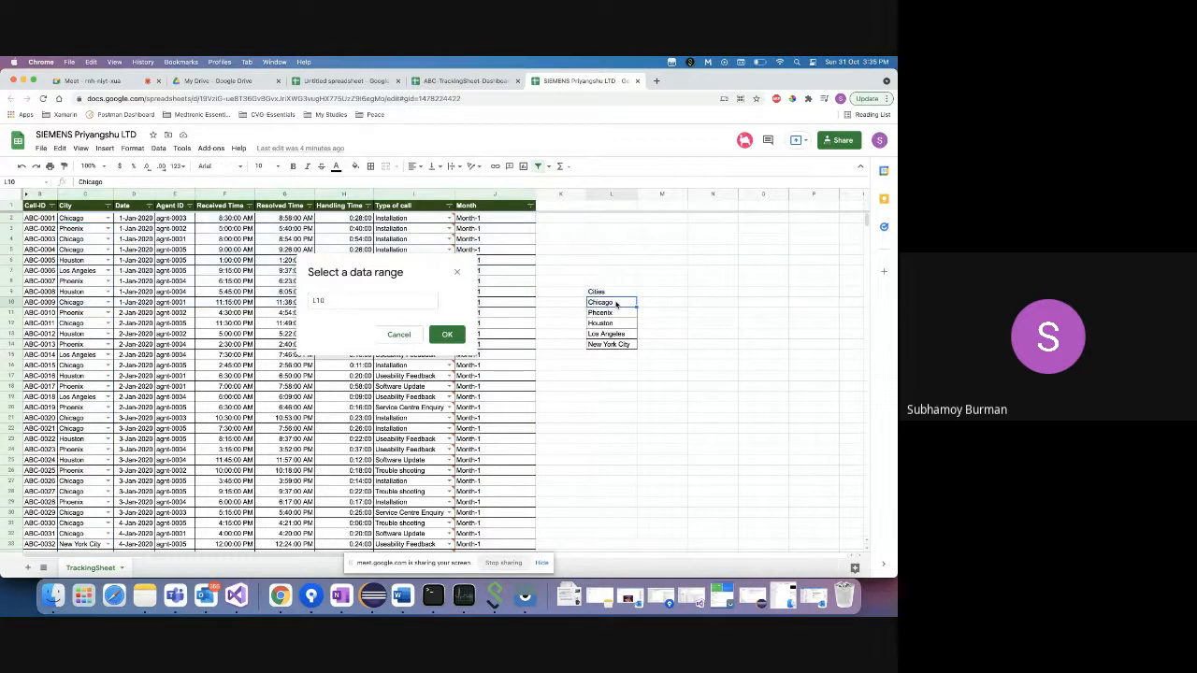
pyautogui.keyDown('super'); pyautogui.click(615, 345); pyautogui.keyUp('super')
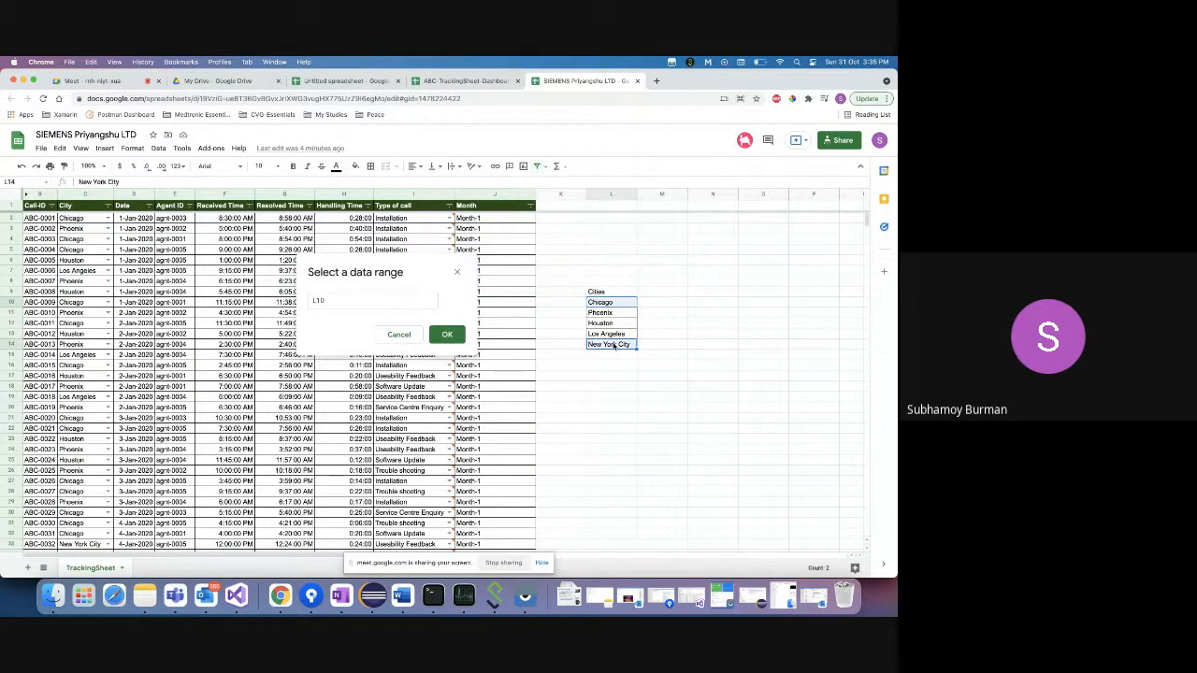
pyautogui.click(616, 305)
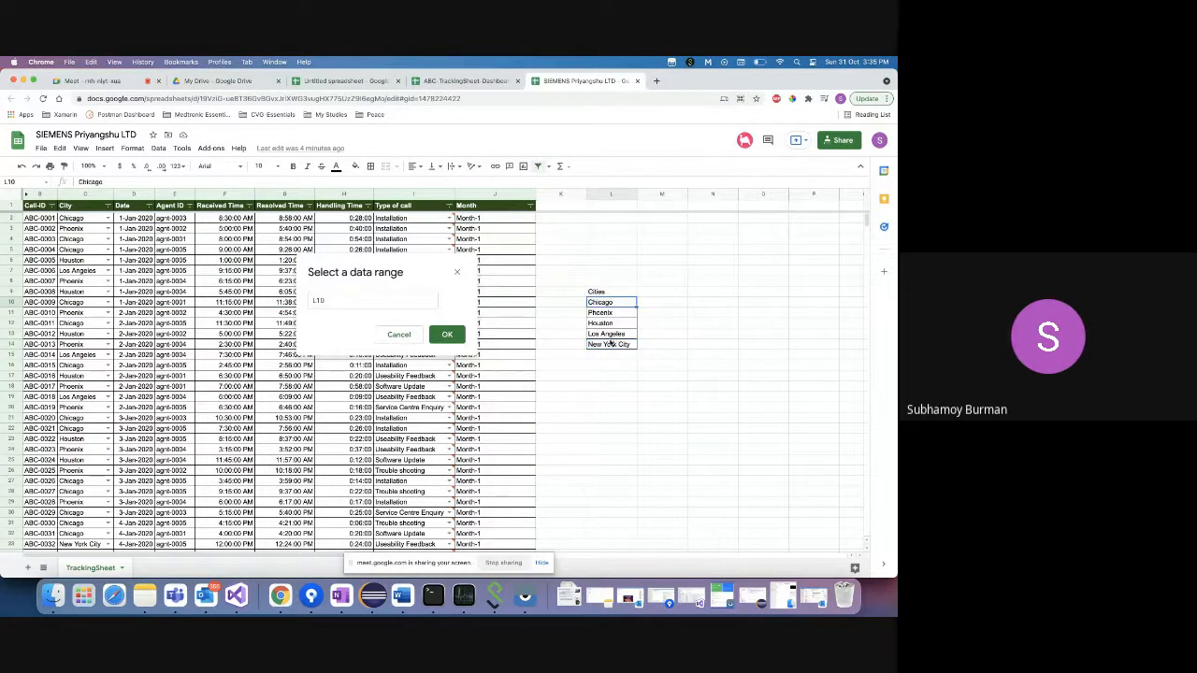
pyautogui.keyDown('shift'); pyautogui.click(610, 345); pyautogui.keyUp('shift')
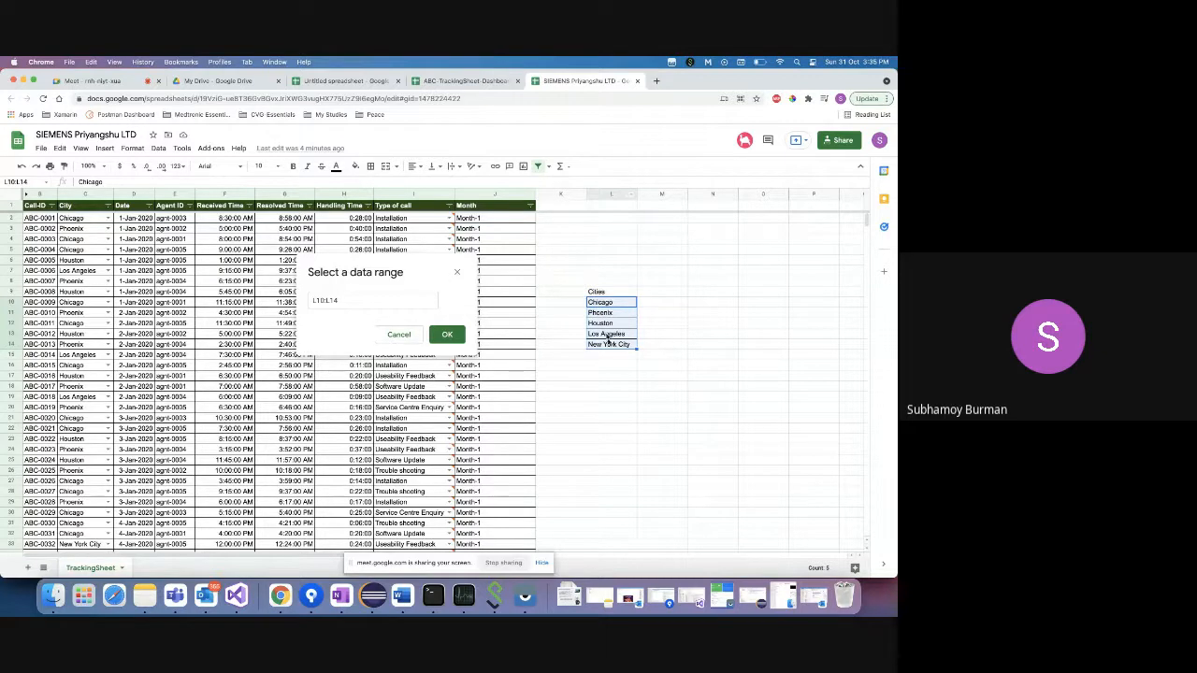
pyautogui.click(450, 334)
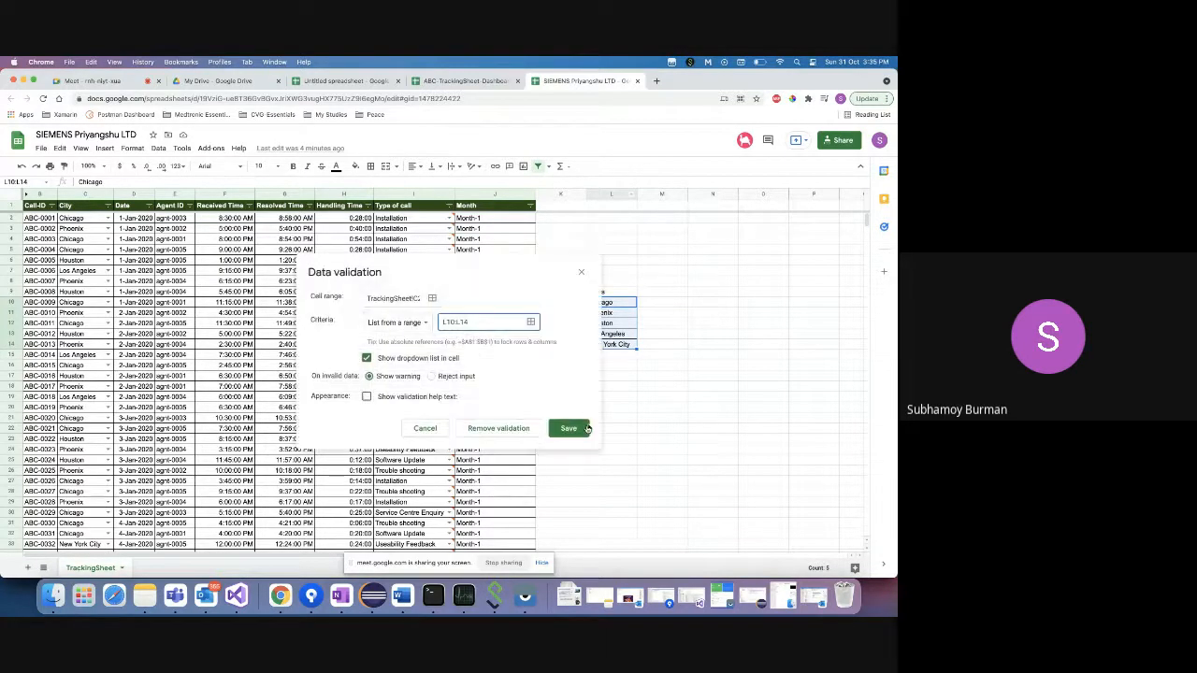
pyautogui.click(565, 429)
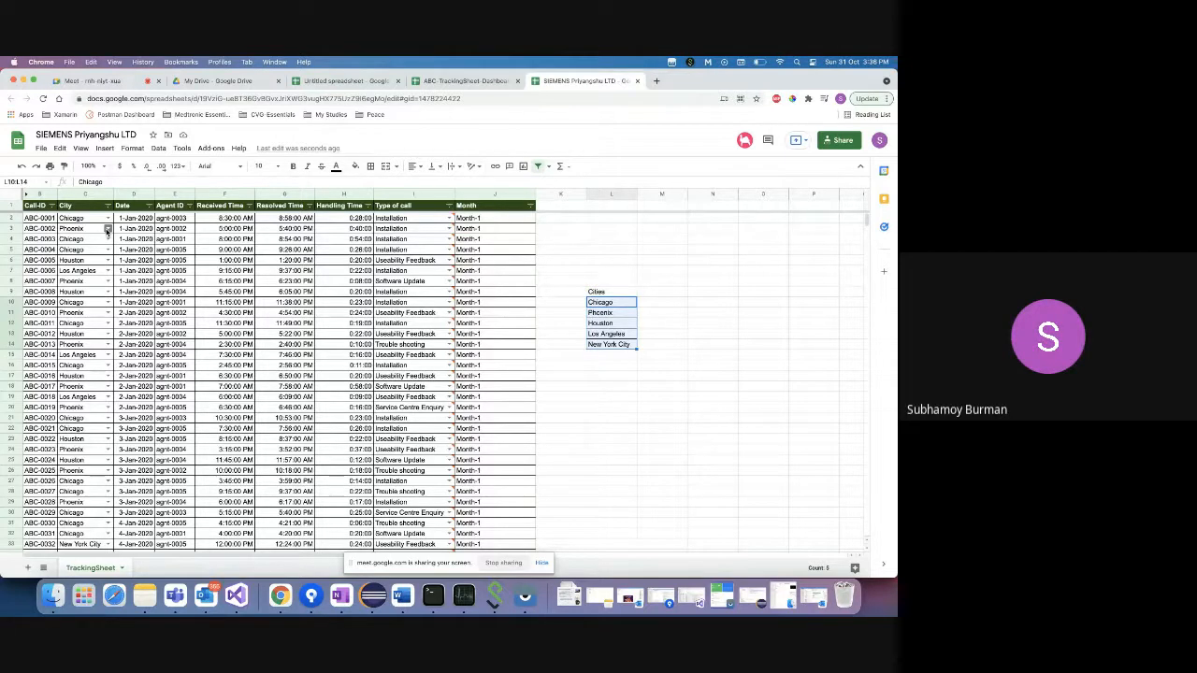
pyautogui.click(108, 229)
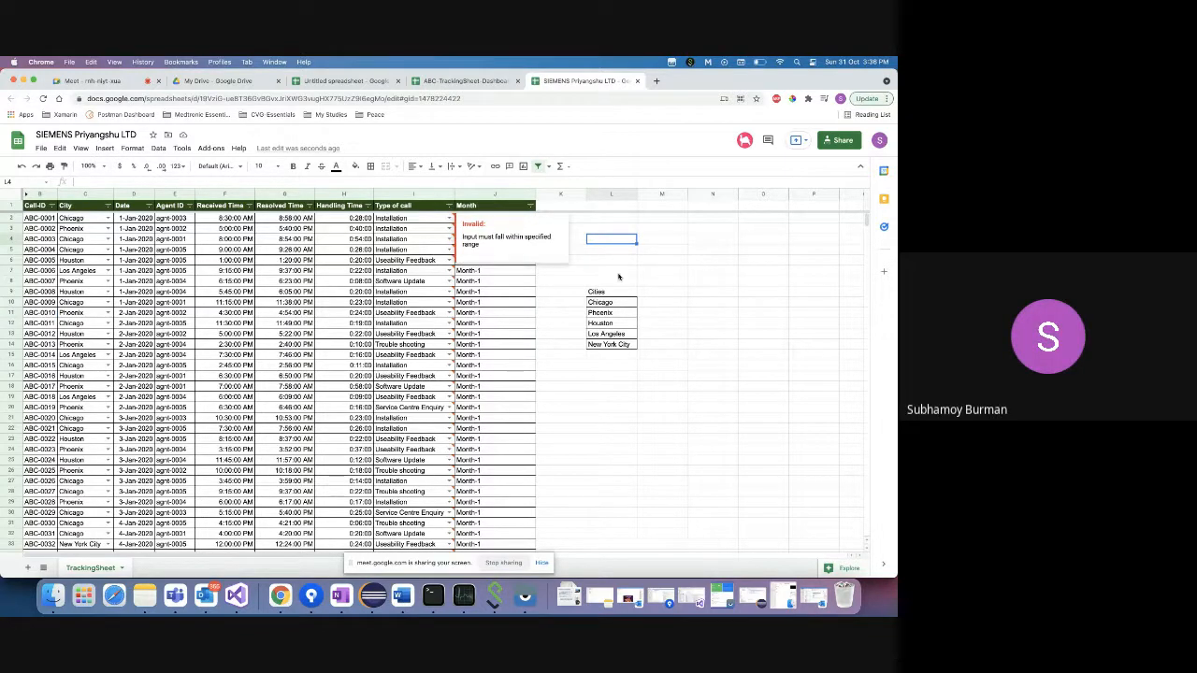
pyautogui.click(661, 295)
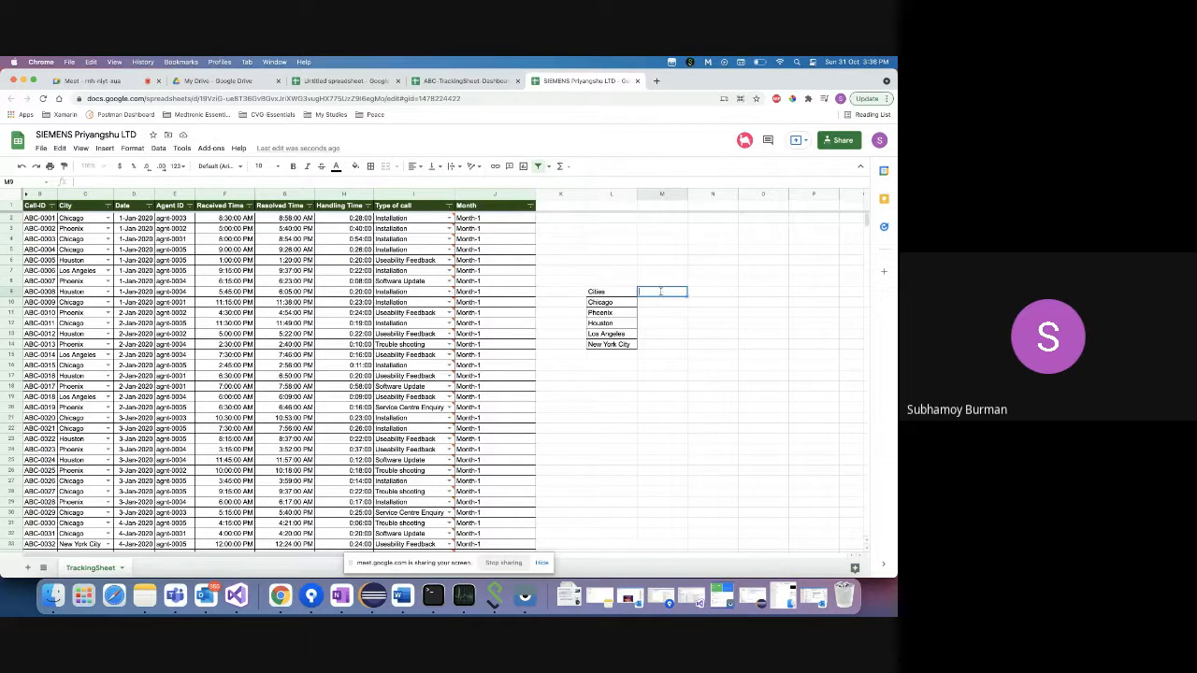
# - Add an 'Agent Id' heading beside Cities, then undo an accidental link paste
pyautogui.write('Agent Id')
pyautogui.press('Return')
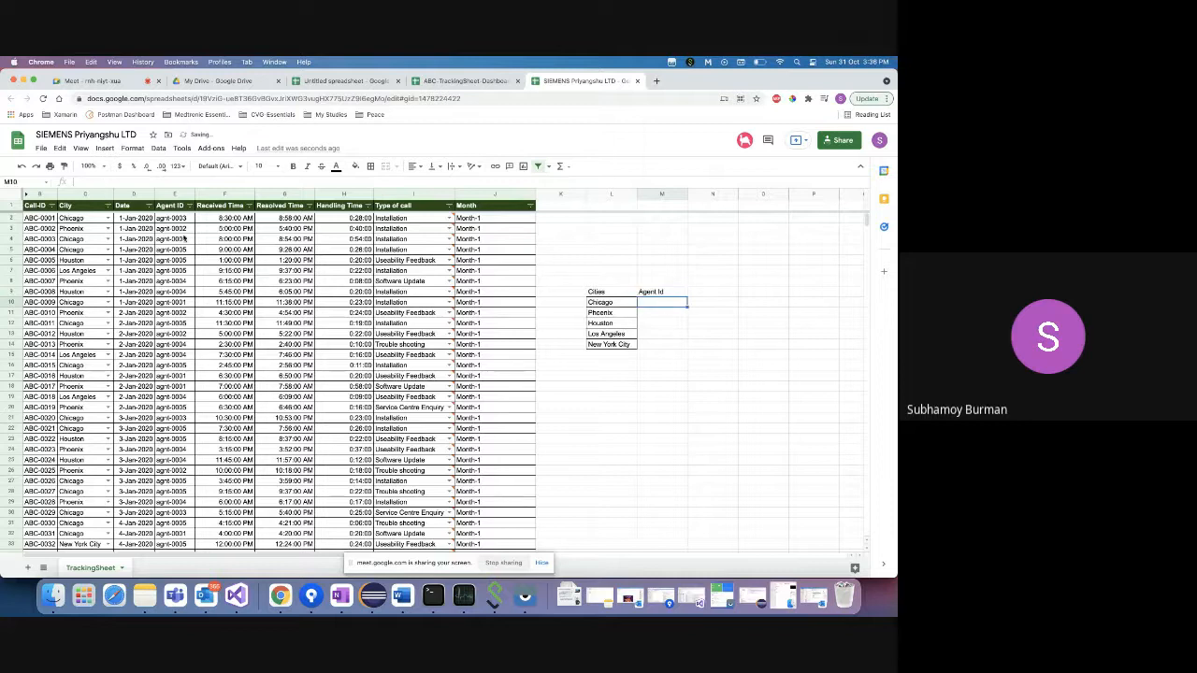
pyautogui.click(184, 239)
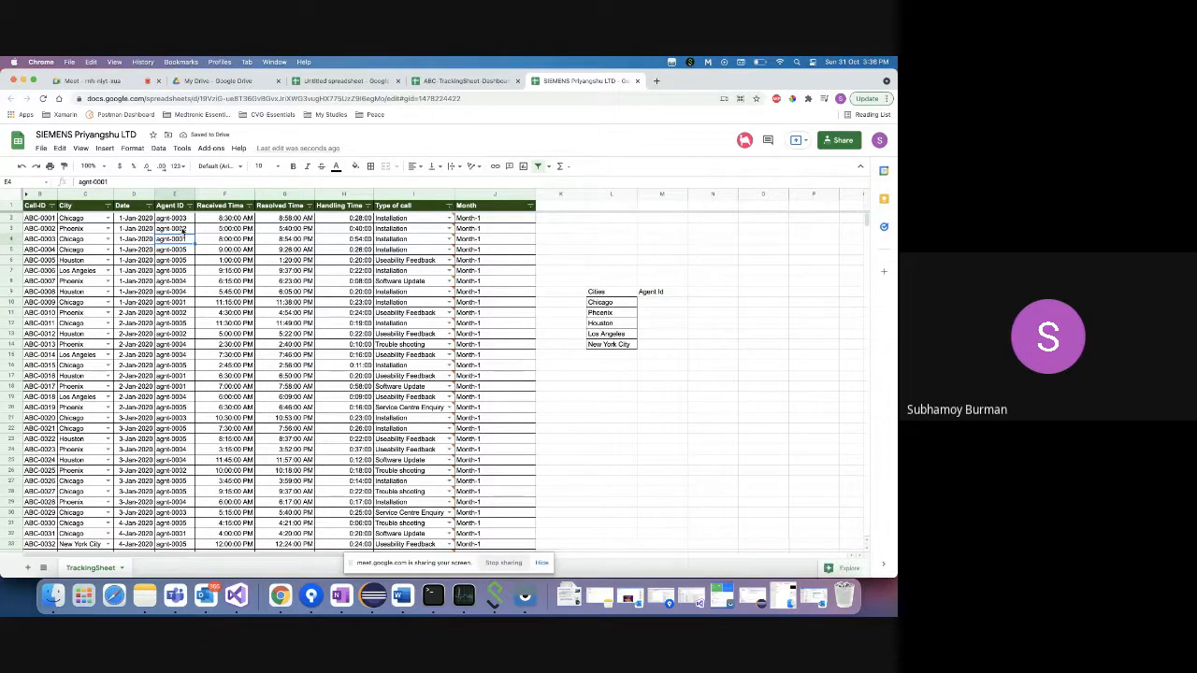
pyautogui.moveTo(182, 231); pyautogui.dragTo(181, 236)
pyautogui.keyDown('super'); pyautogui.click(178, 281); pyautogui.keyUp('super')
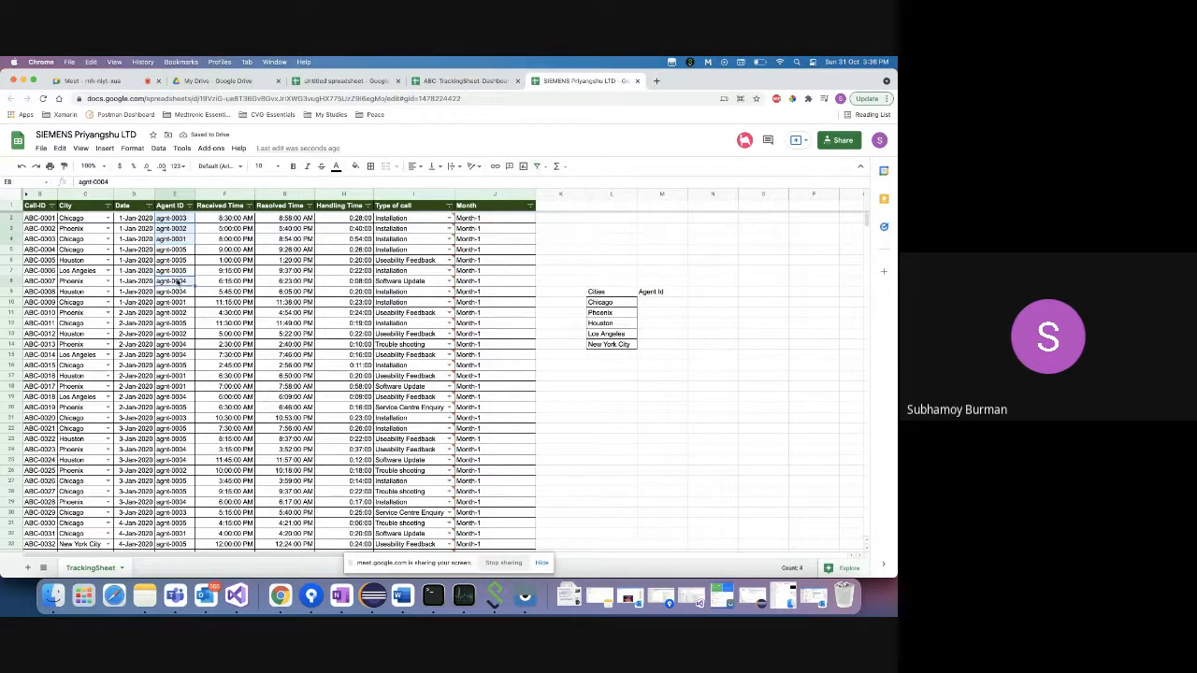
pyautogui.keyDown('super'); pyautogui.click(180, 272); pyautogui.keyUp('super')
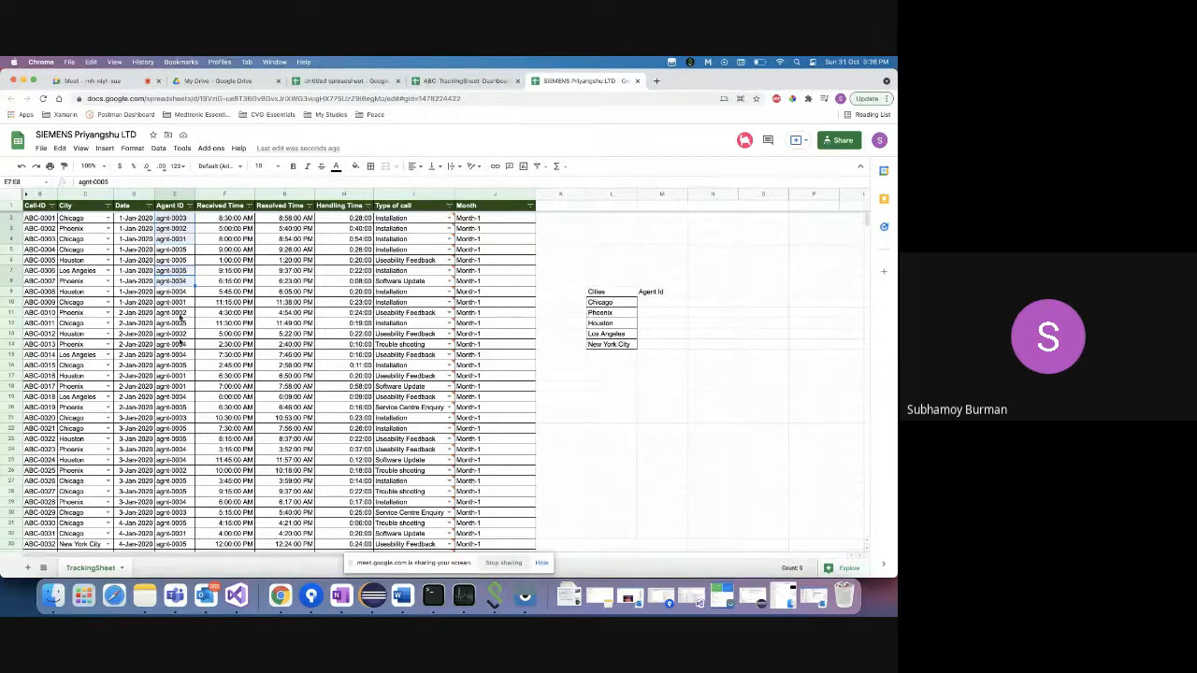
pyautogui.click(660, 305)
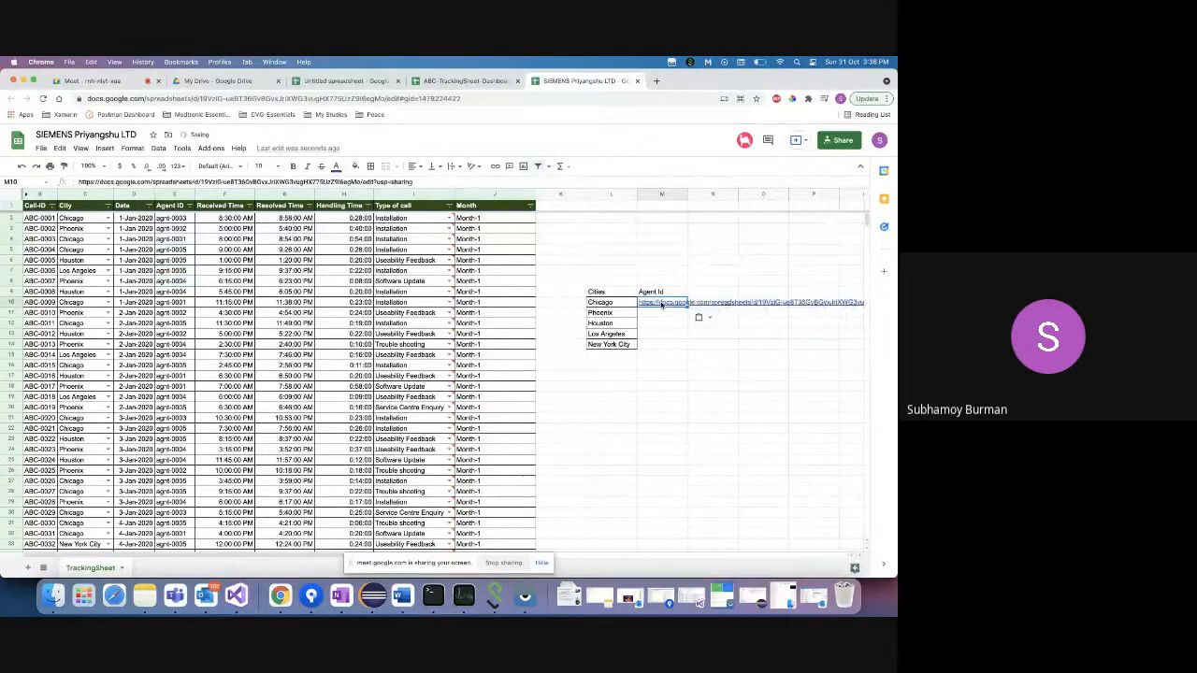
pyautogui.press('super+z')
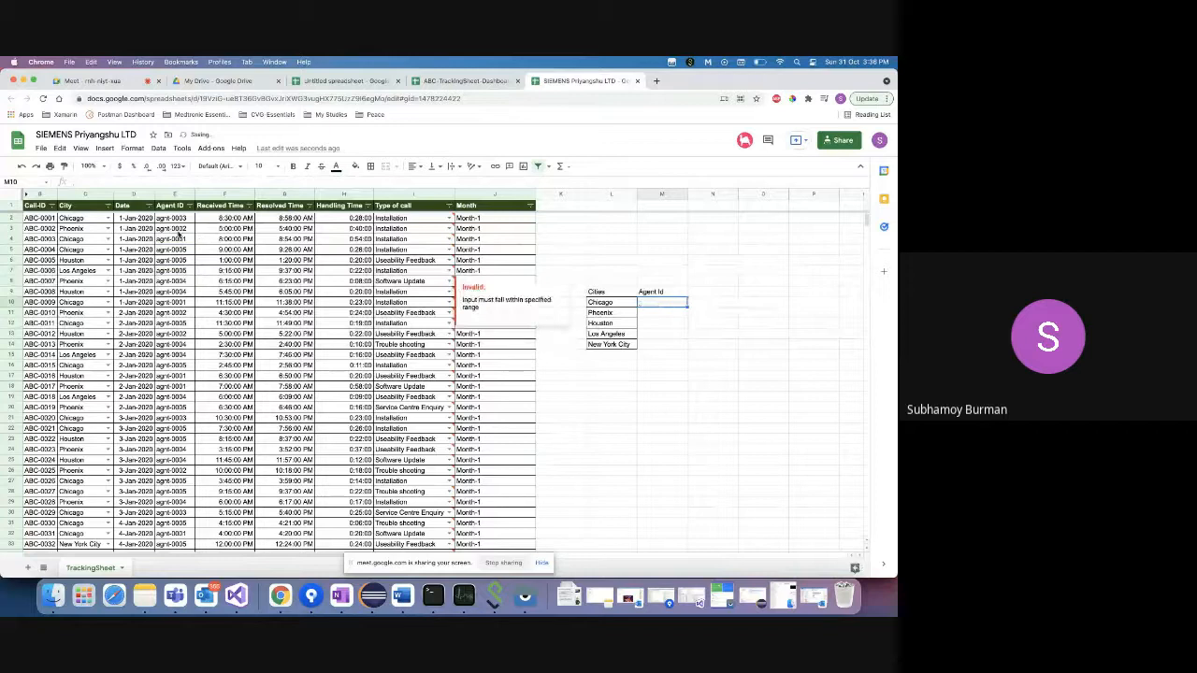
# - Copy agnt-0003, agnt-0002, agnt-0001, agnt-0005, agnt-0004 from column E into M10:M14
pyautogui.click(178, 237)
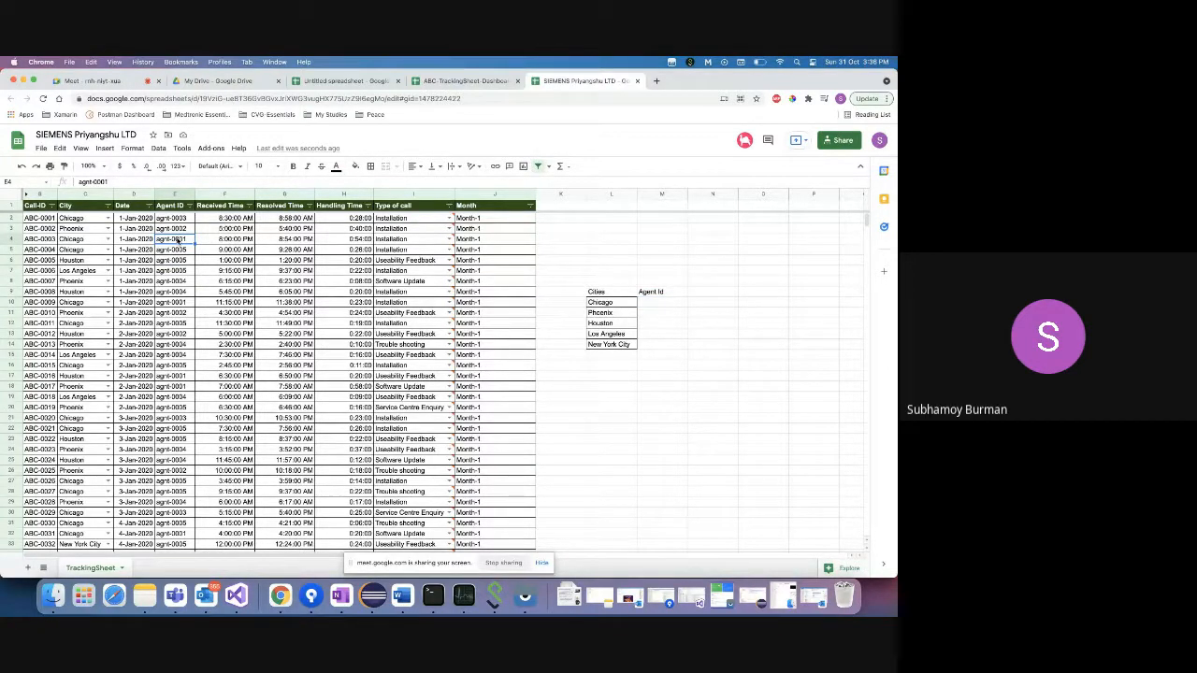
pyautogui.moveTo(178, 230); pyautogui.dragTo(178, 221)
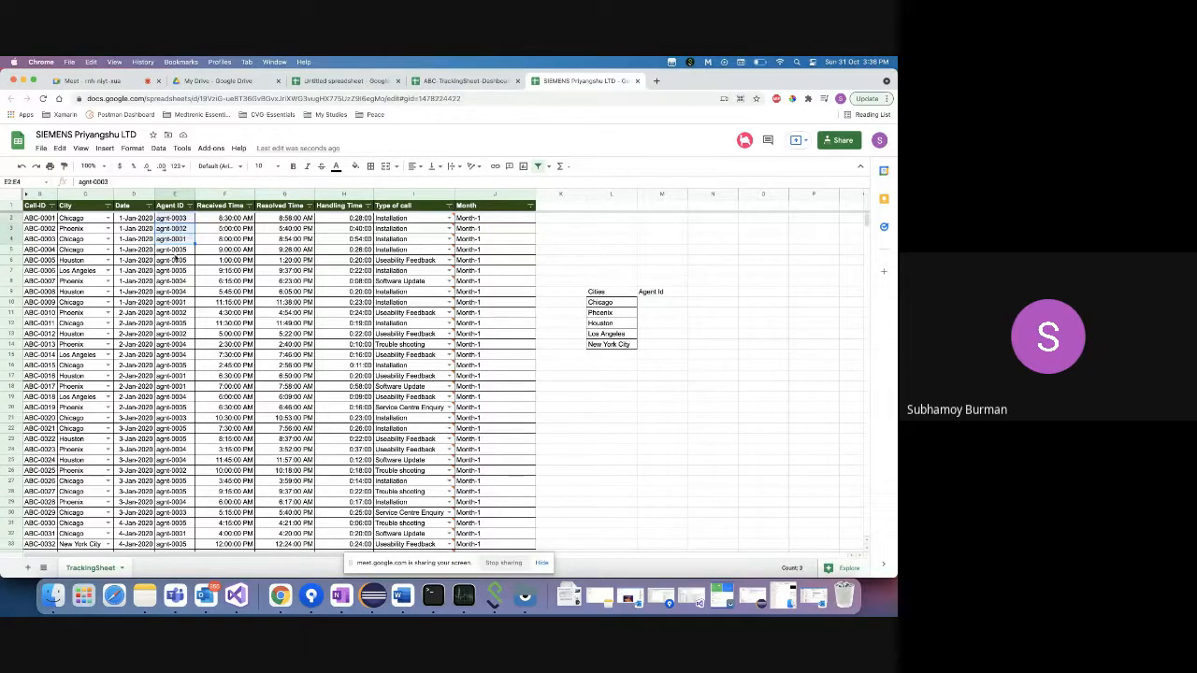
pyautogui.moveTo(175, 280); pyautogui.dragTo(175, 271)
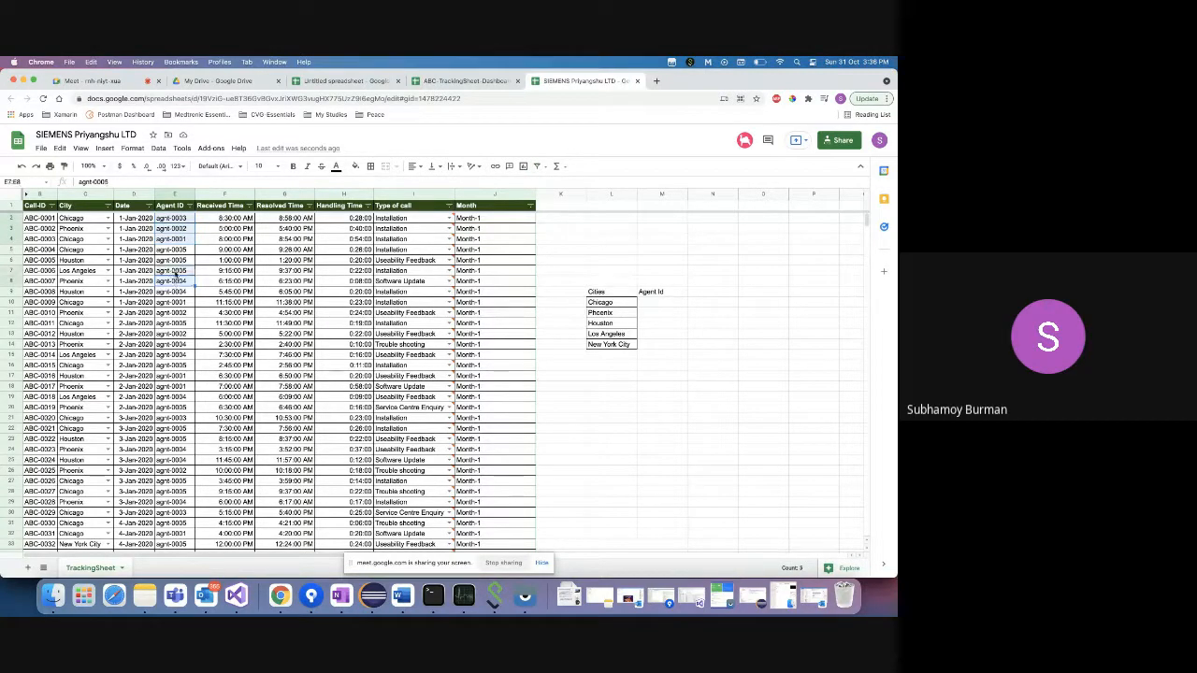
pyautogui.press('super+c')
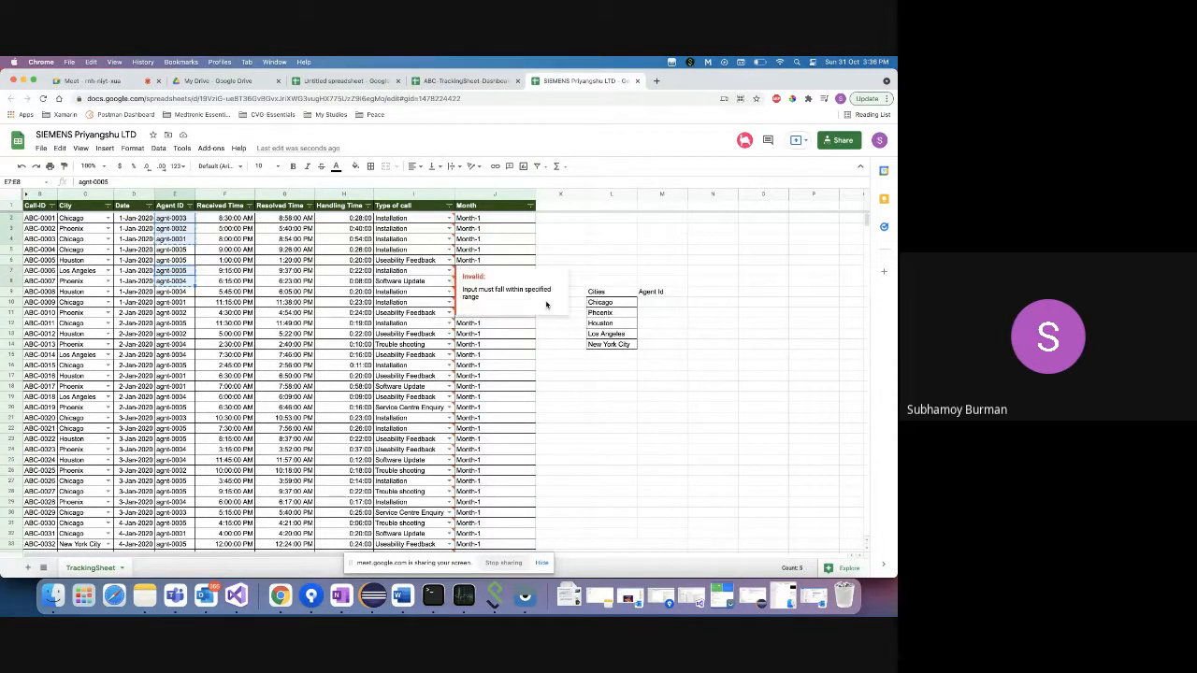
pyautogui.click(658, 302)
pyautogui.press('super+v')
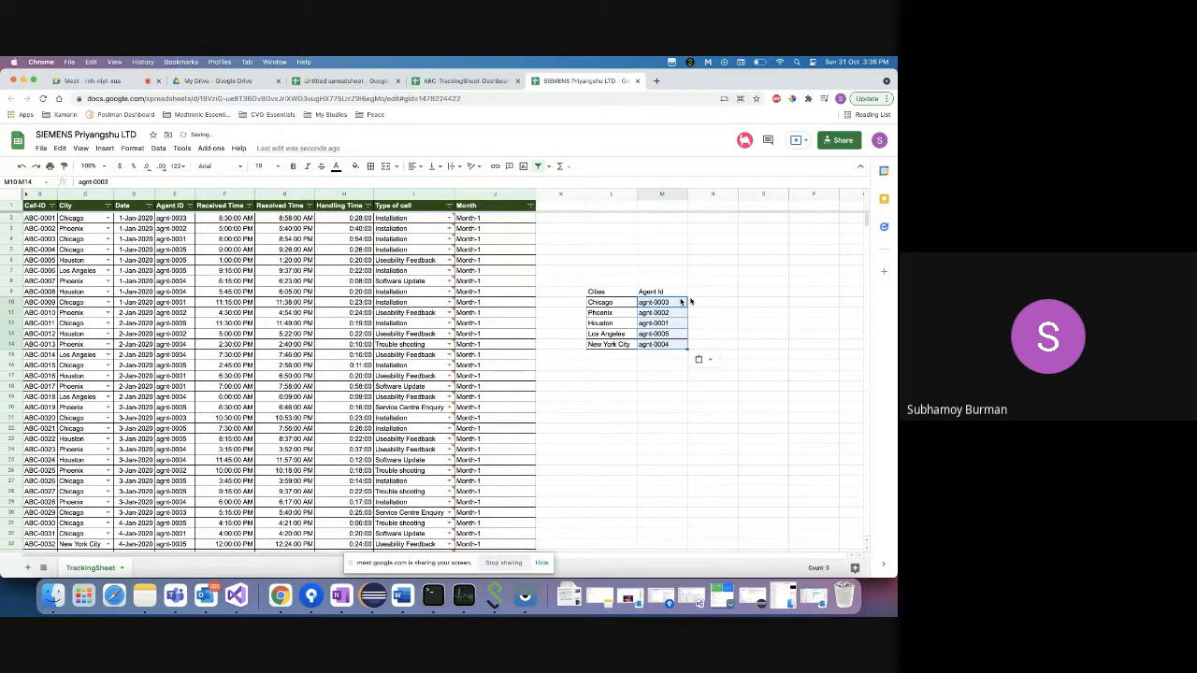
pyautogui.click(711, 295)
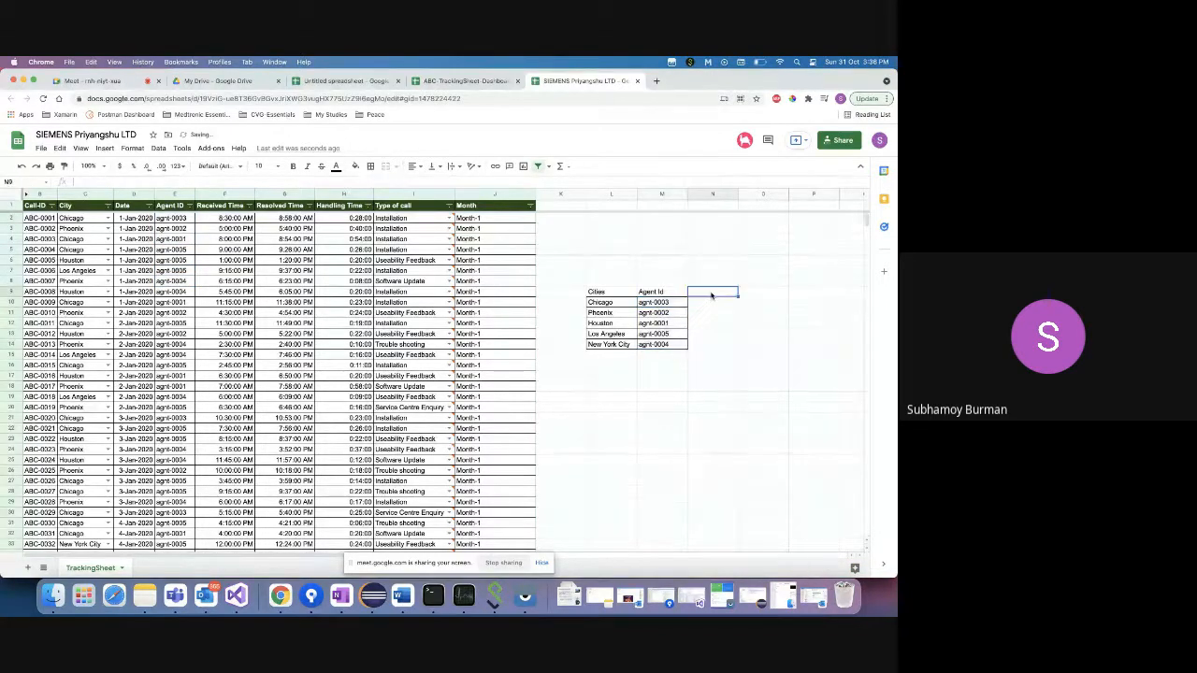
pyautogui.click(178, 219)
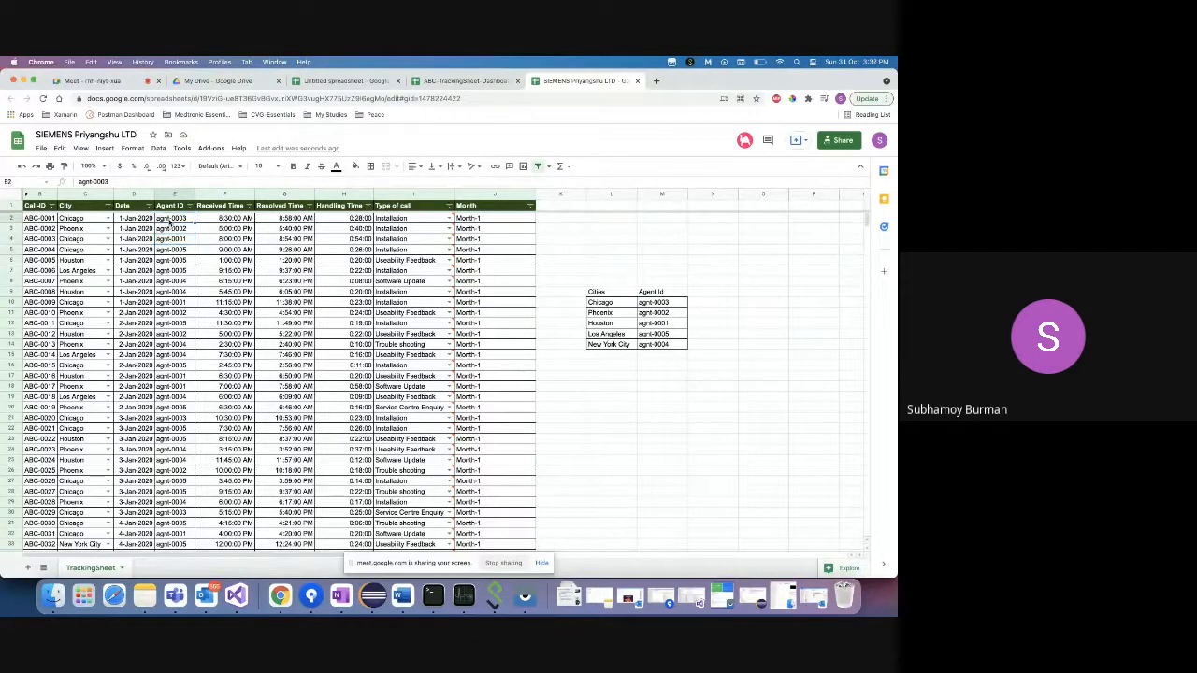
# - Give Agent ID cells E2:E1000 a dropdown validation sourced from M10:M14
pyautogui.press('super+shift+Down')
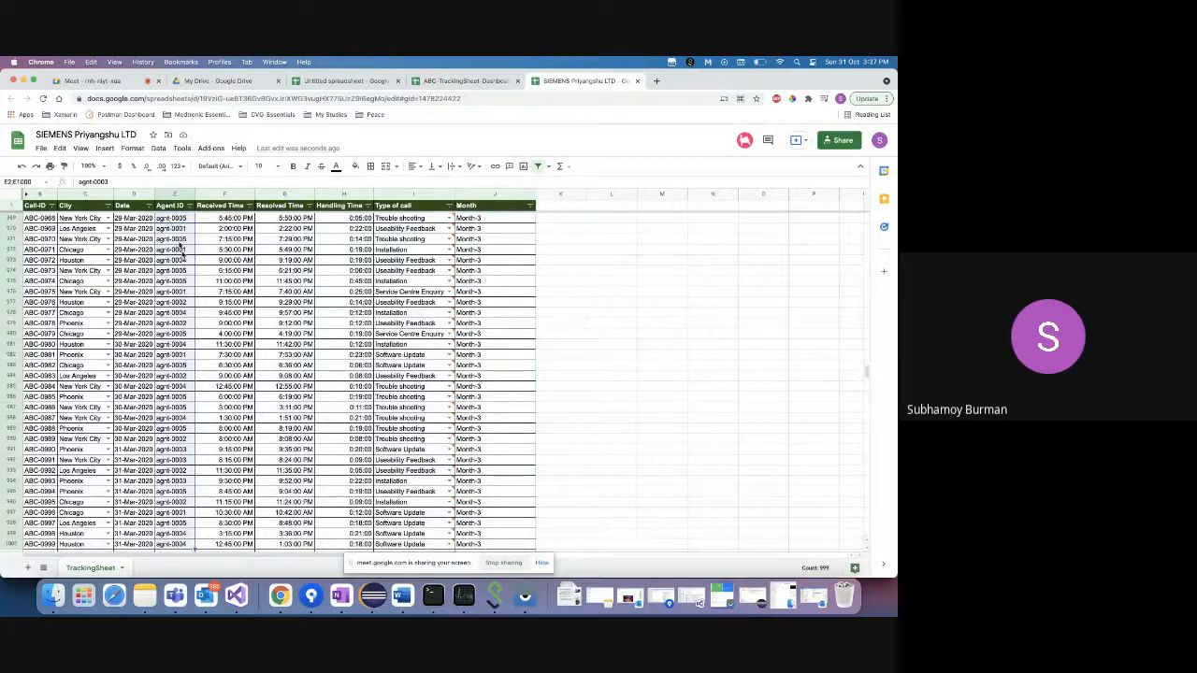
pyautogui.click(159, 149)
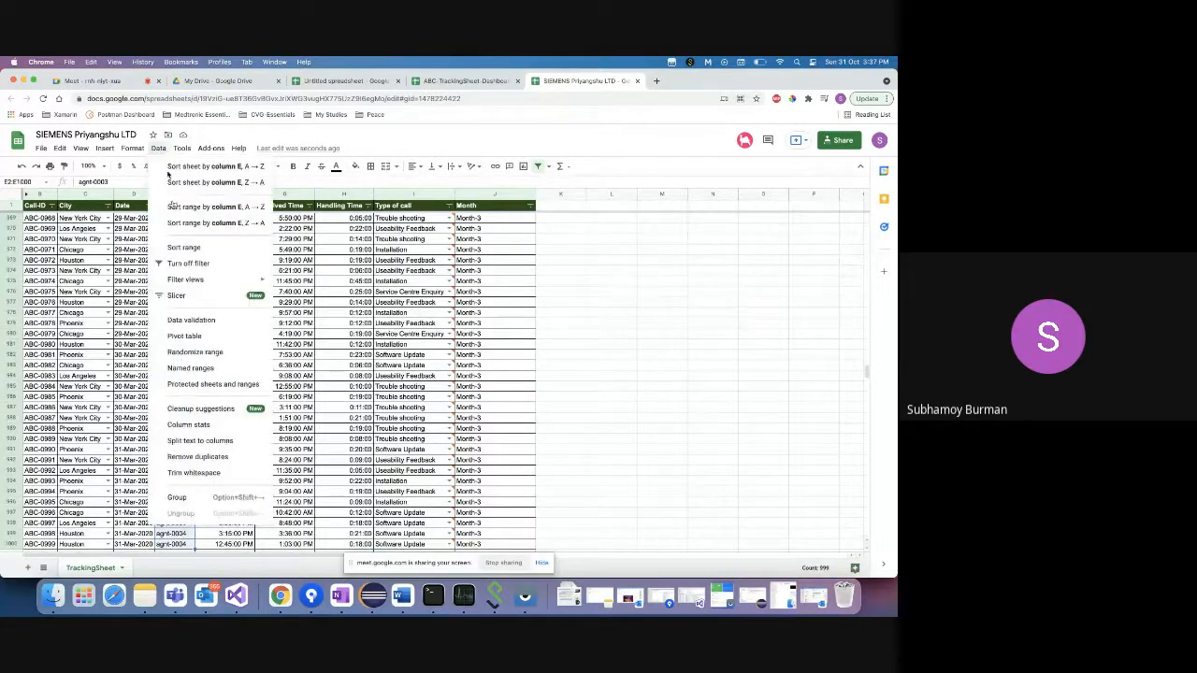
pyautogui.click(191, 320)
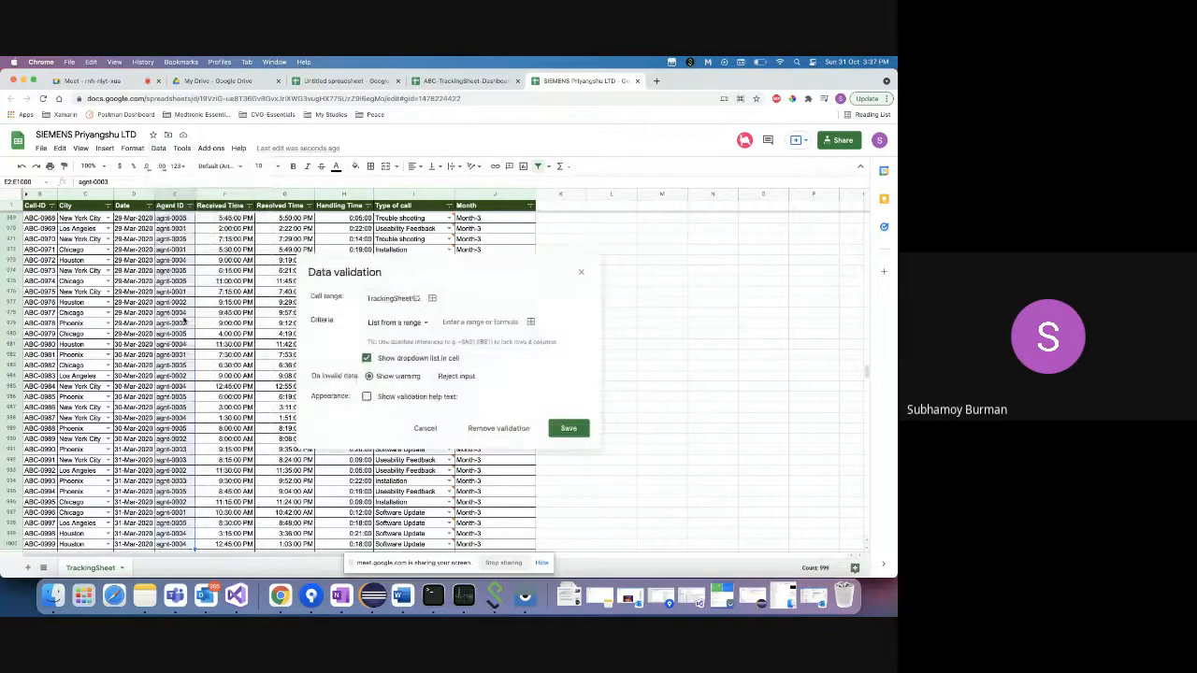
pyautogui.click(485, 322)
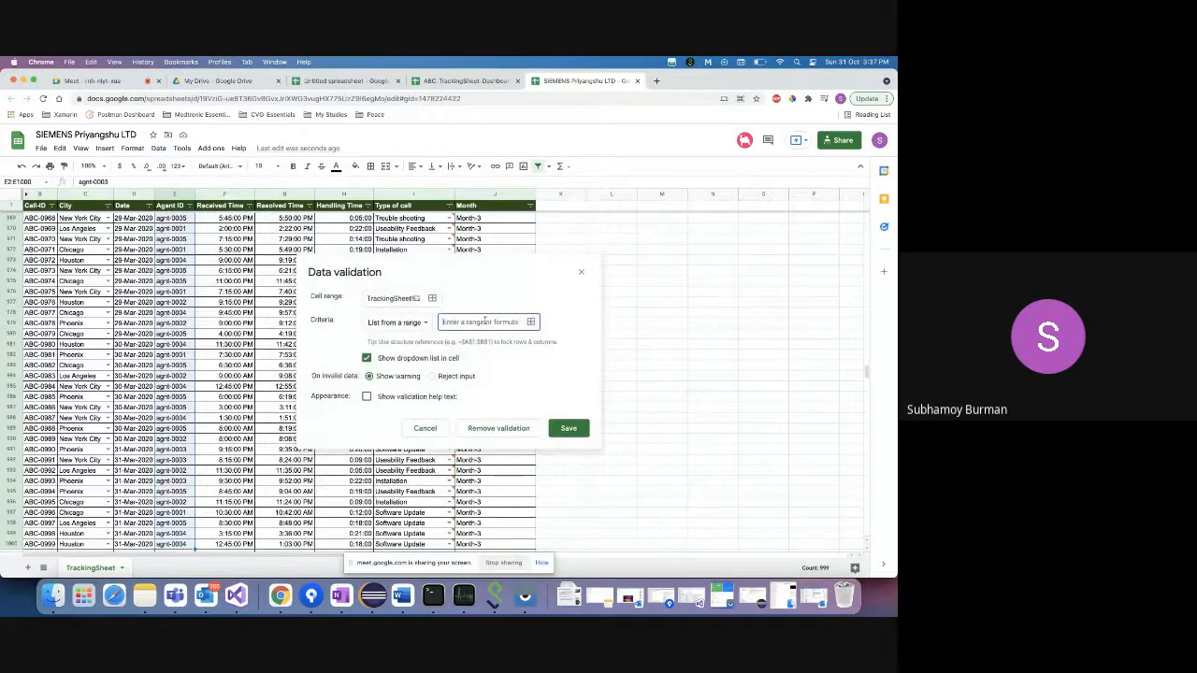
pyautogui.click(533, 322)
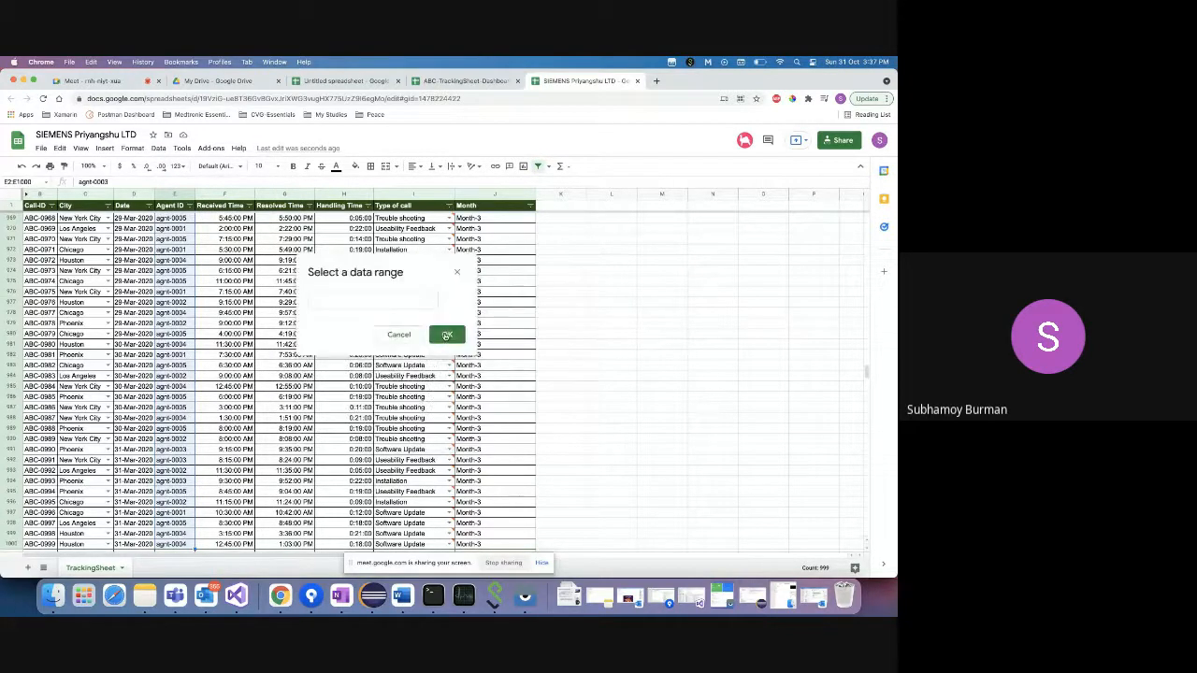
pyautogui.scroll(15, 706, 360)
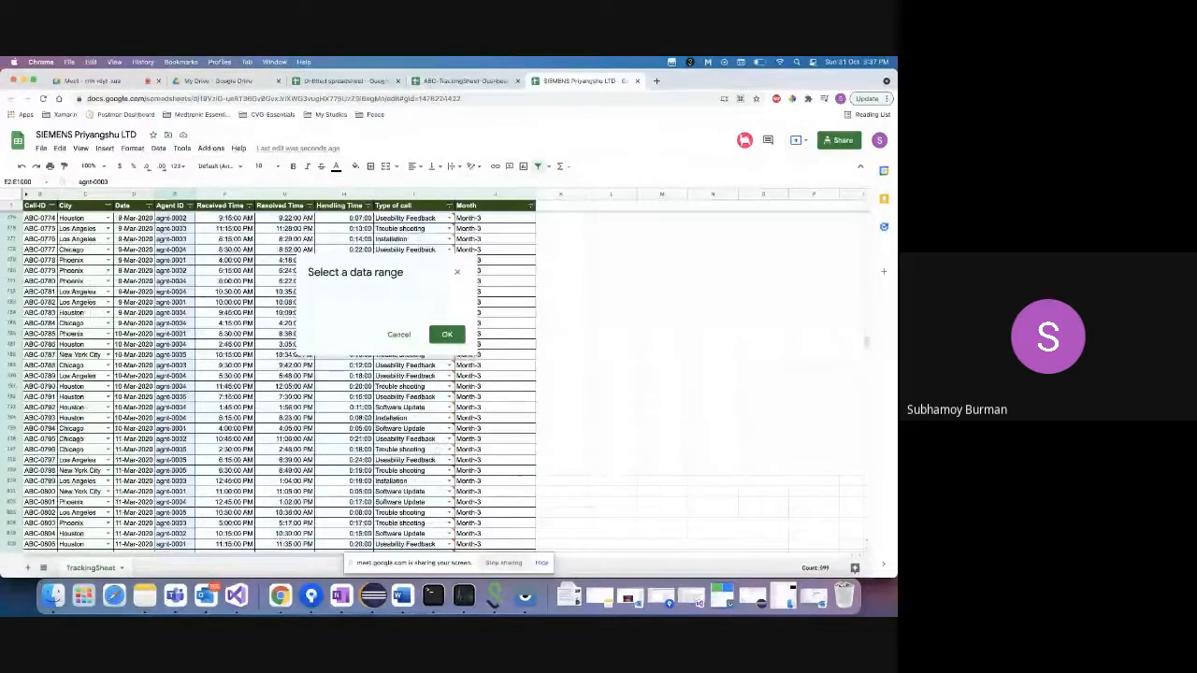
pyautogui.moveTo(865, 342); pyautogui.dragTo(865, 213)
pyautogui.click(659, 305)
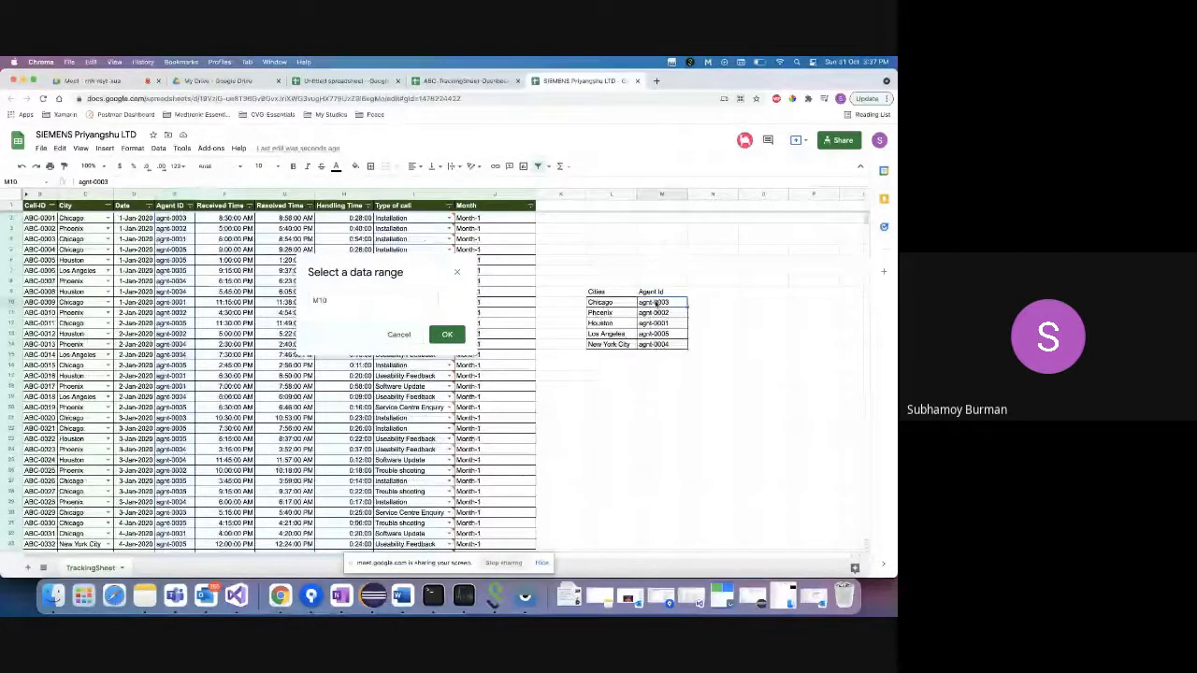
pyautogui.moveTo(655, 325); pyautogui.dragTo(658, 344)
pyautogui.click(447, 334)
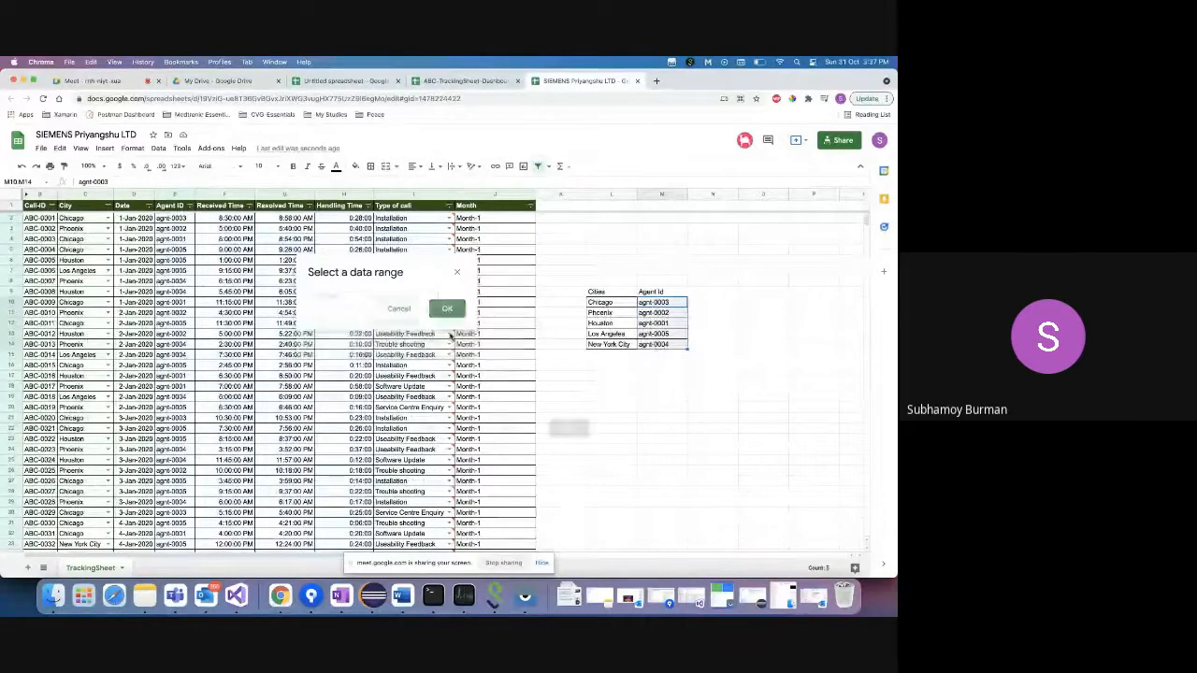
pyautogui.click(569, 428)
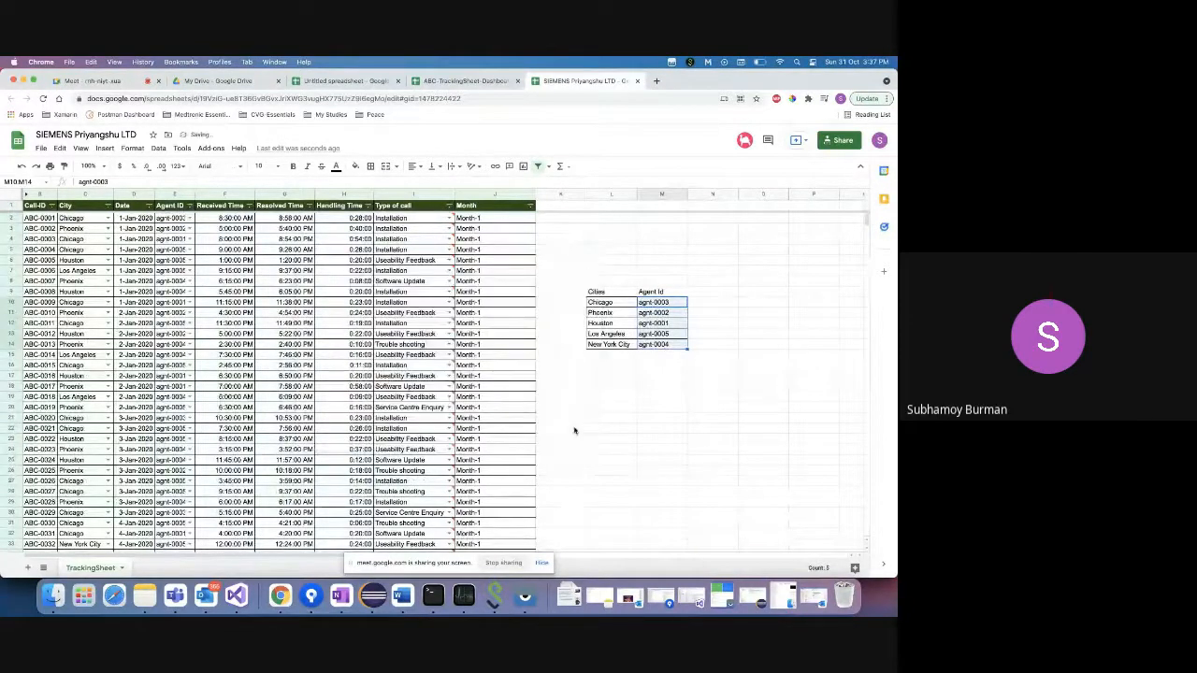
# - Test the E10 dropdown, choosing agnt-0003 then agnt-0001, and widen the Agent ID column
pyautogui.click(189, 218)
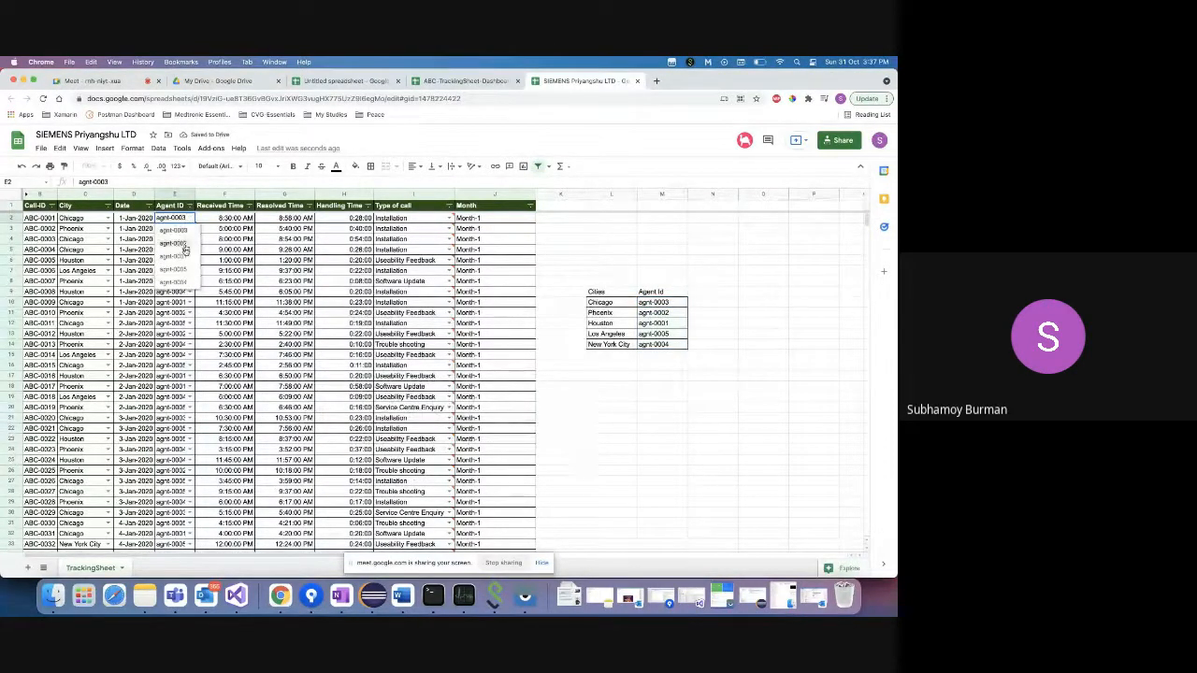
pyautogui.click(189, 302)
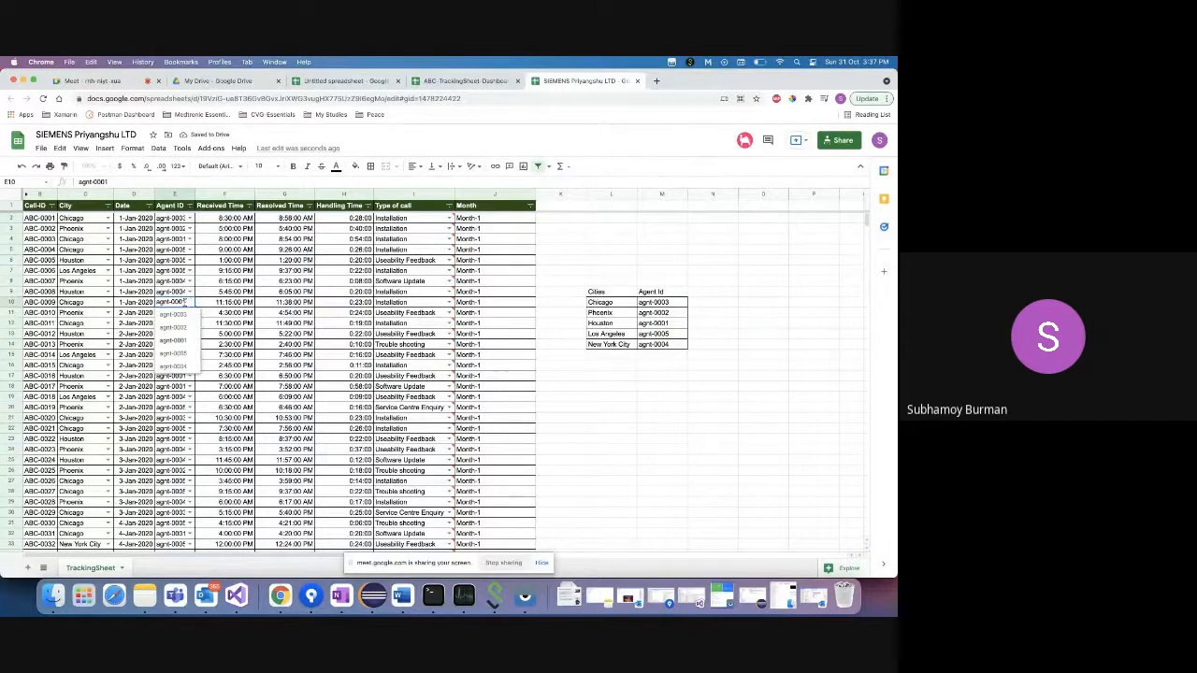
pyautogui.click(183, 316)
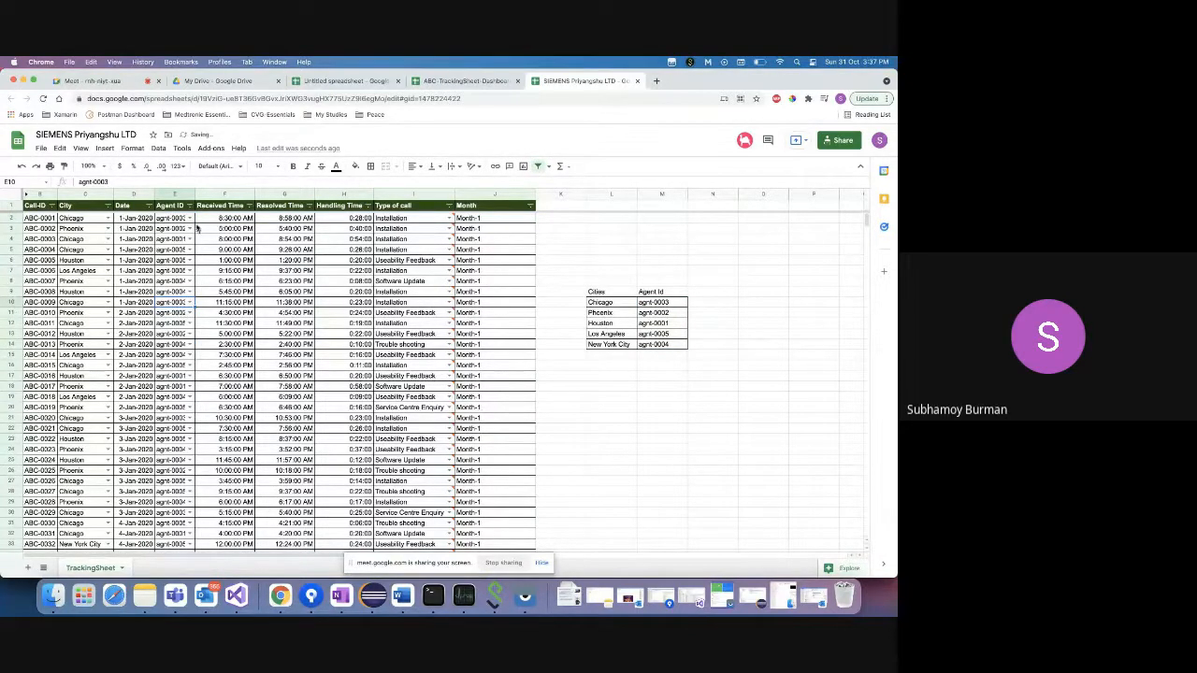
pyautogui.moveTo(194, 194); pyautogui.dragTo(210, 194)
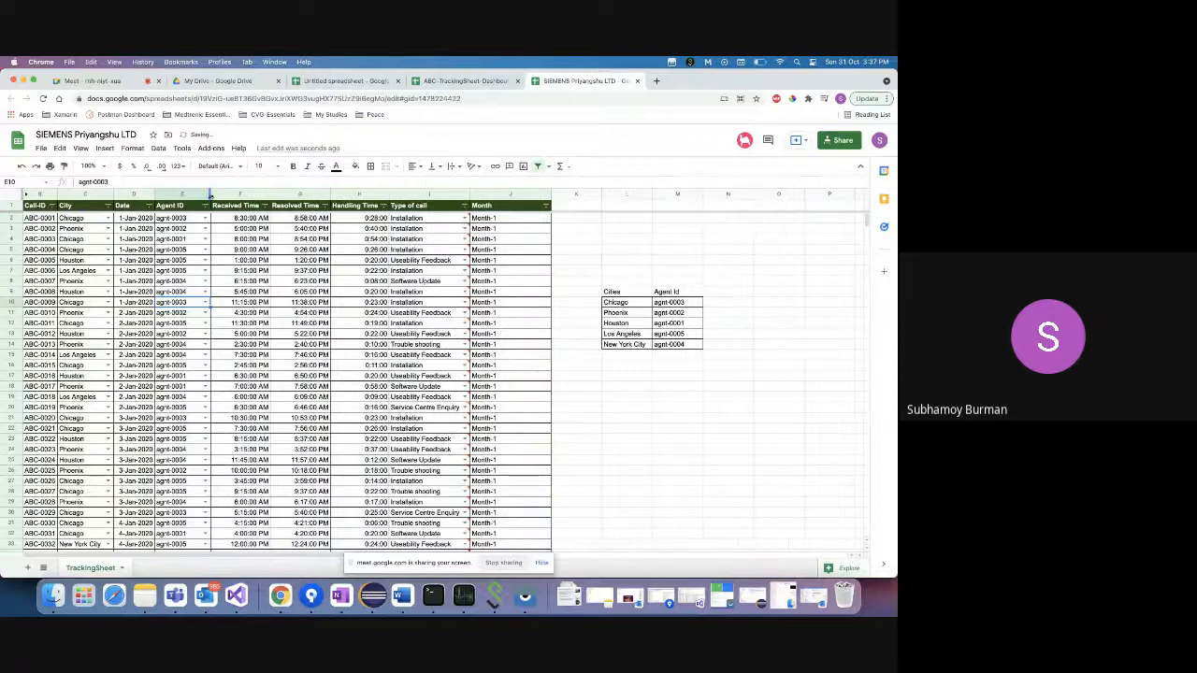
pyautogui.click(205, 302)
pyautogui.click(191, 344)
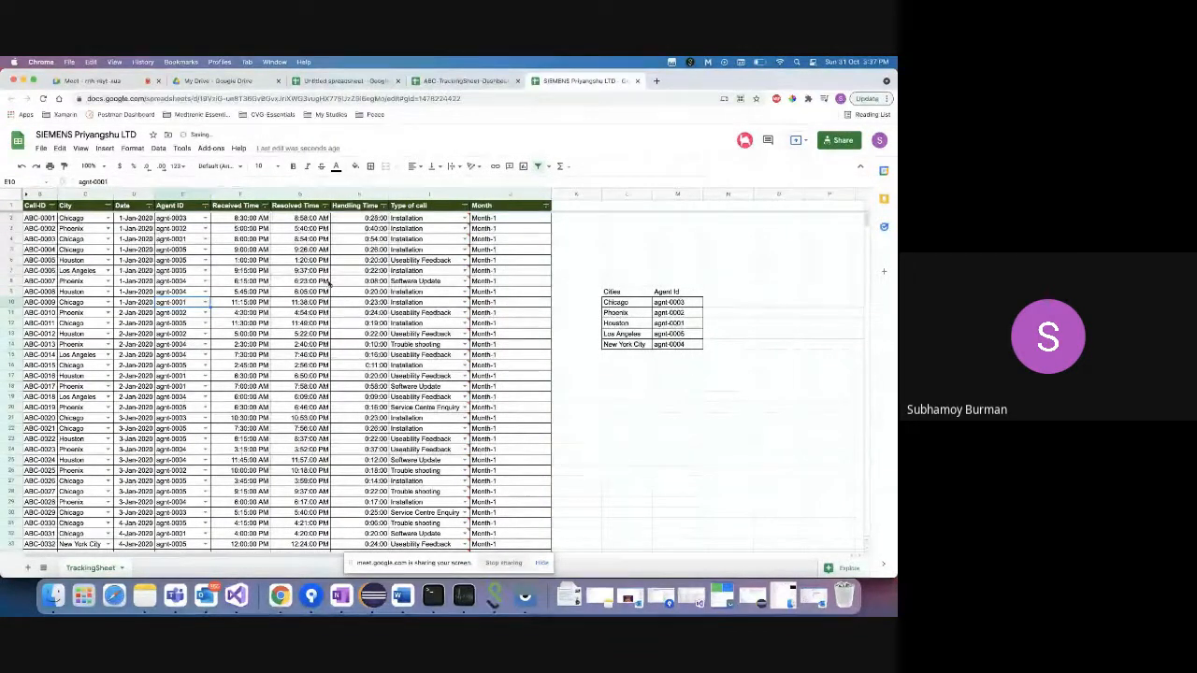
# - Open the p ltd. spreadsheet linked in the meeting chat
pyautogui.moveTo(448, 246)
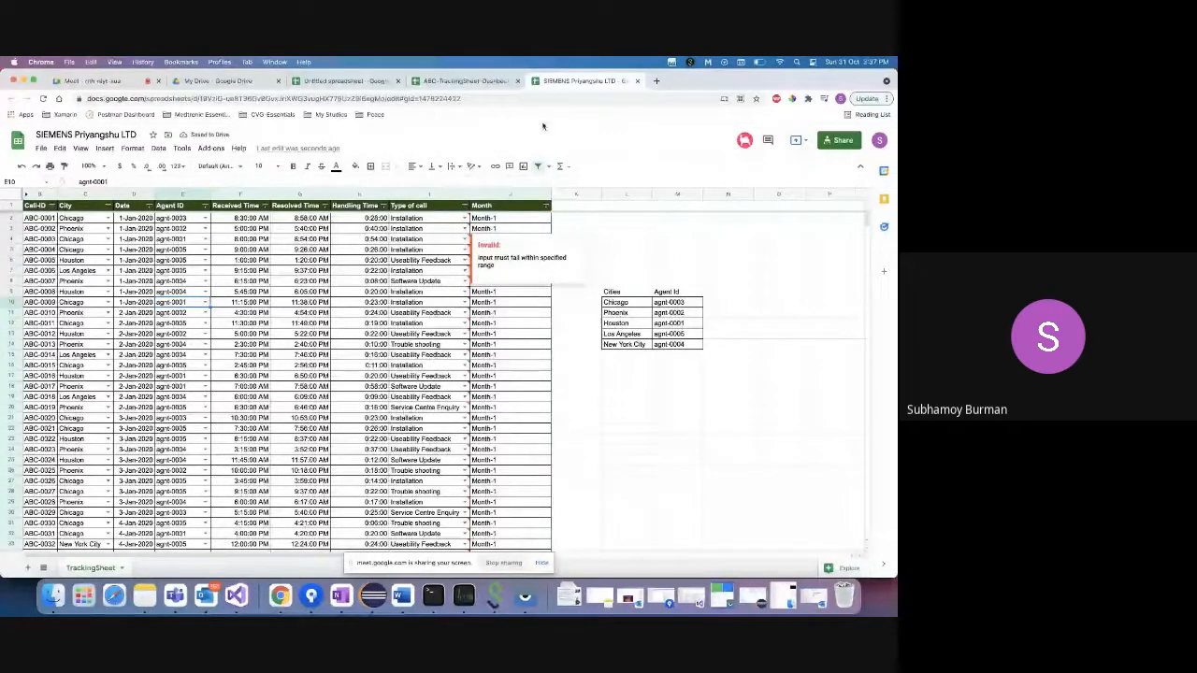
pyautogui.click(95, 82)
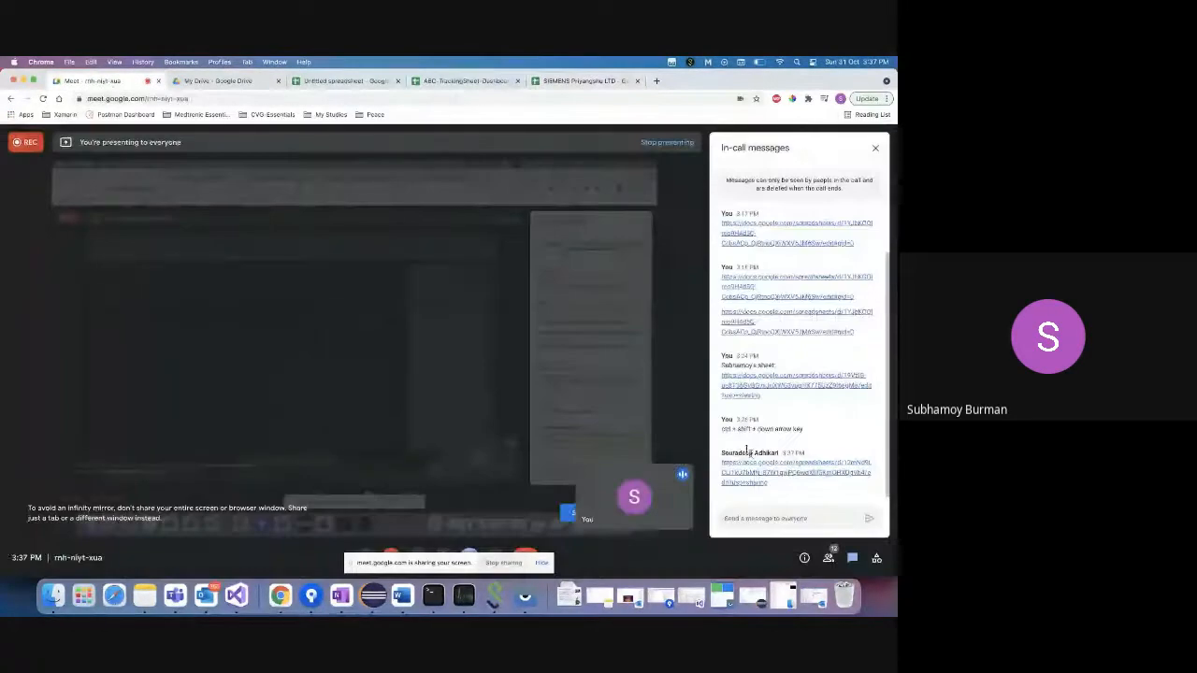
pyautogui.click(776, 473)
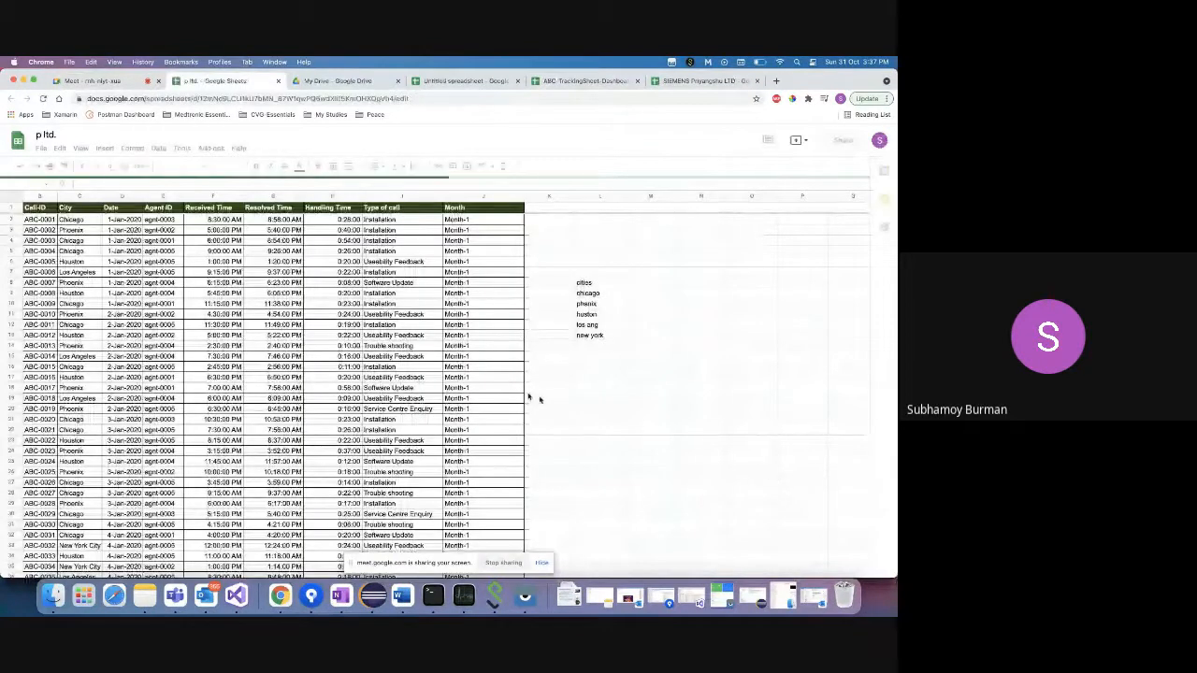
# - Select the p ltd. City cells C2 down to C1000
pyautogui.click(83, 220)
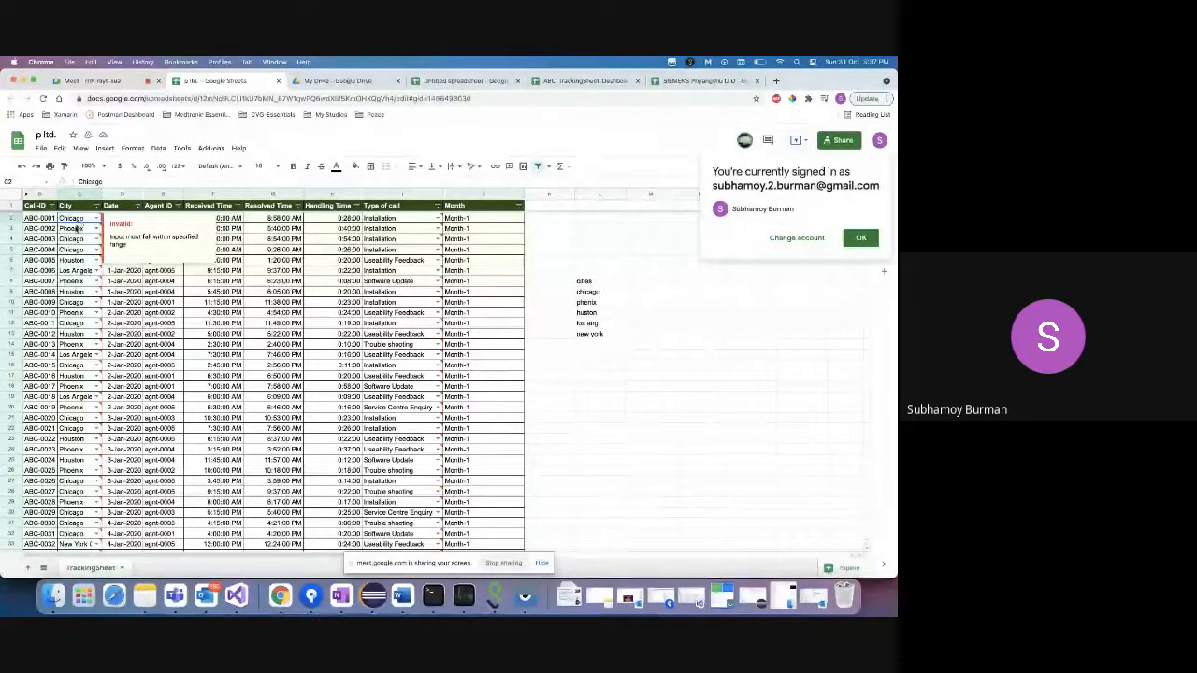
pyautogui.press('super+shift+Down')
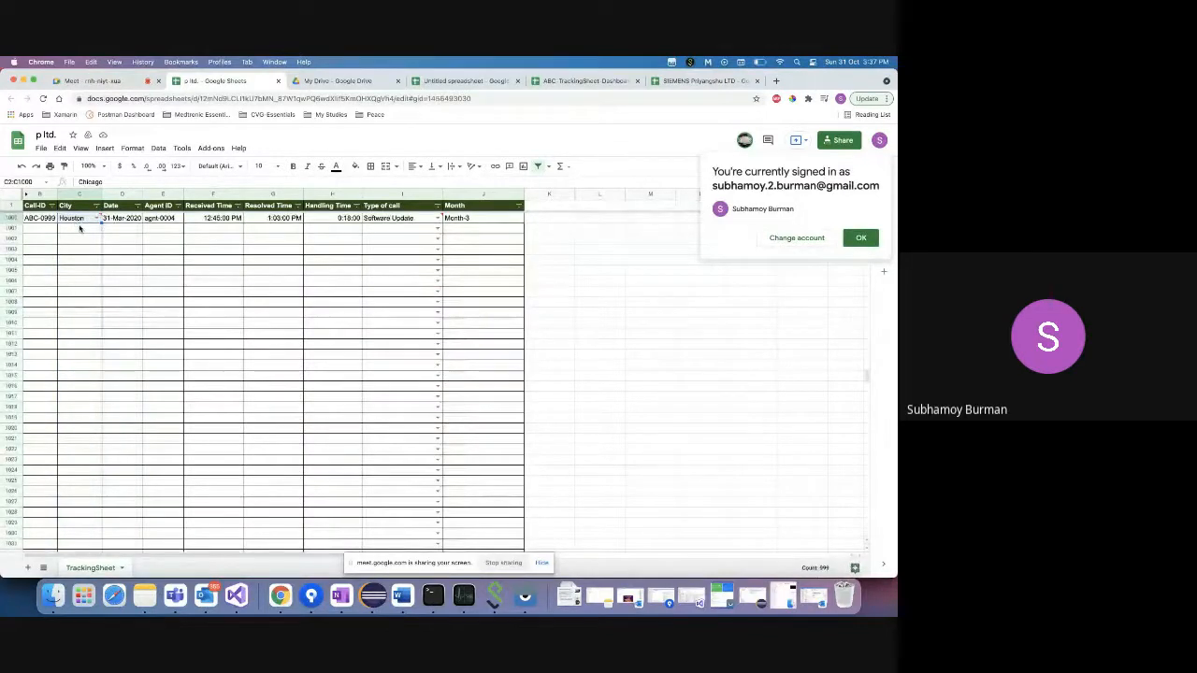
# - Replace the City dropdown source $L$10:$L$14 with the lowercase cities list L9:L13 and save
pyautogui.click(159, 149)
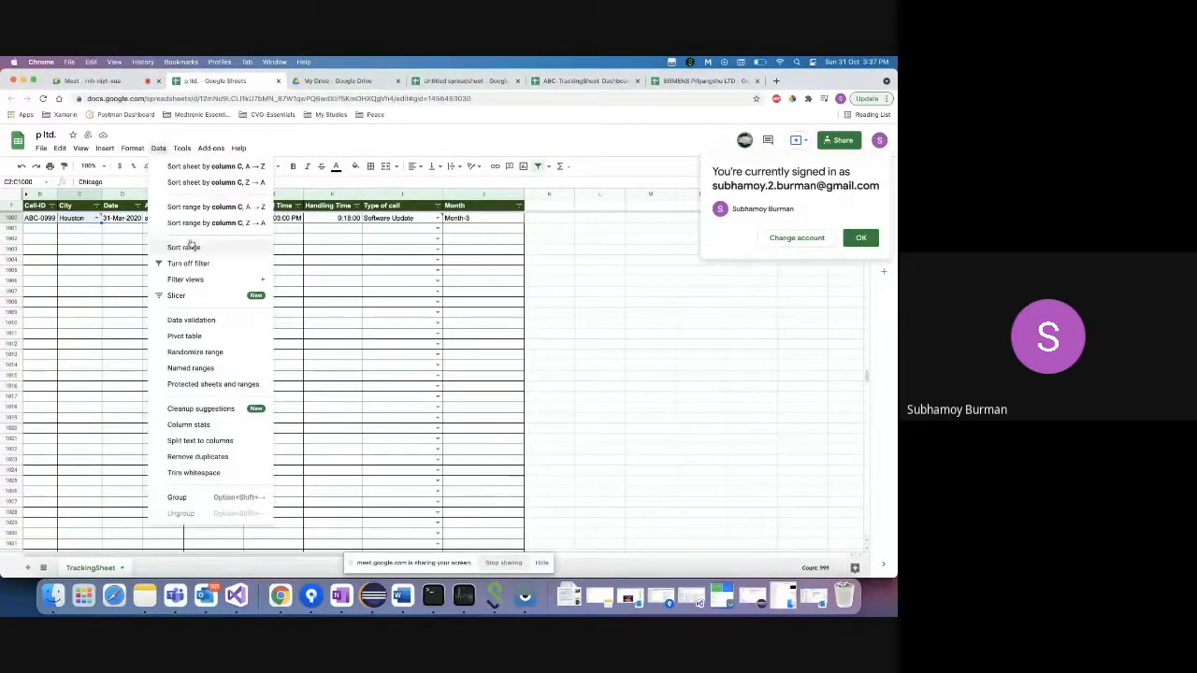
pyautogui.click(208, 325)
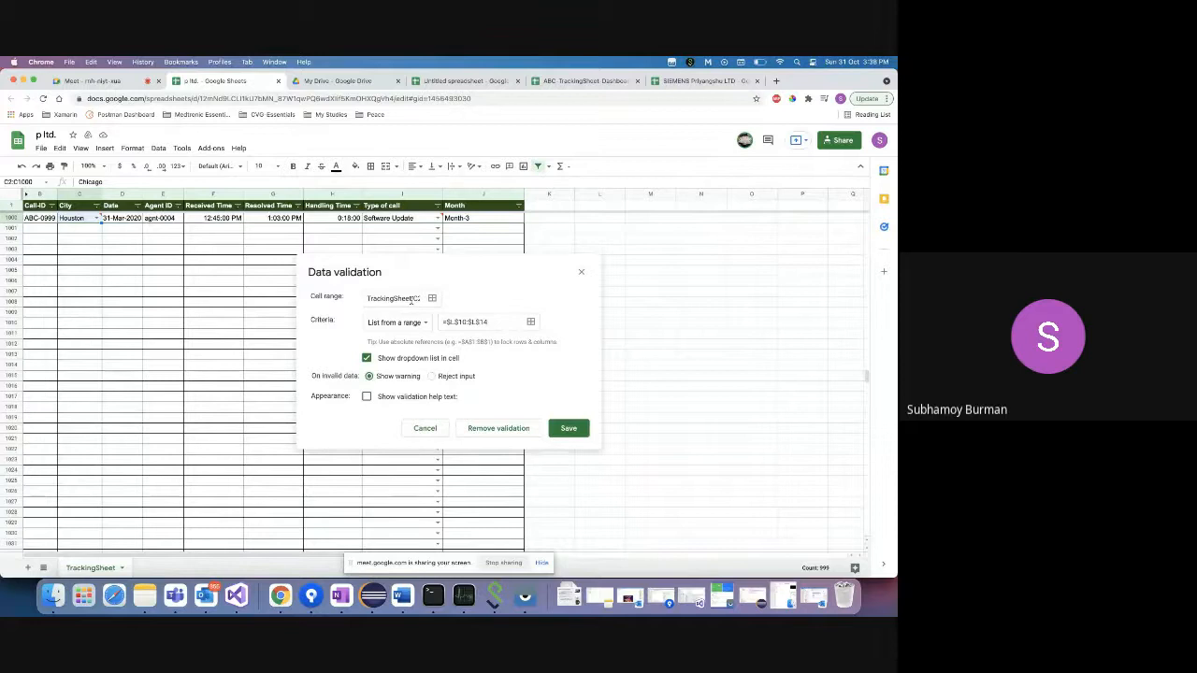
pyautogui.click(531, 322)
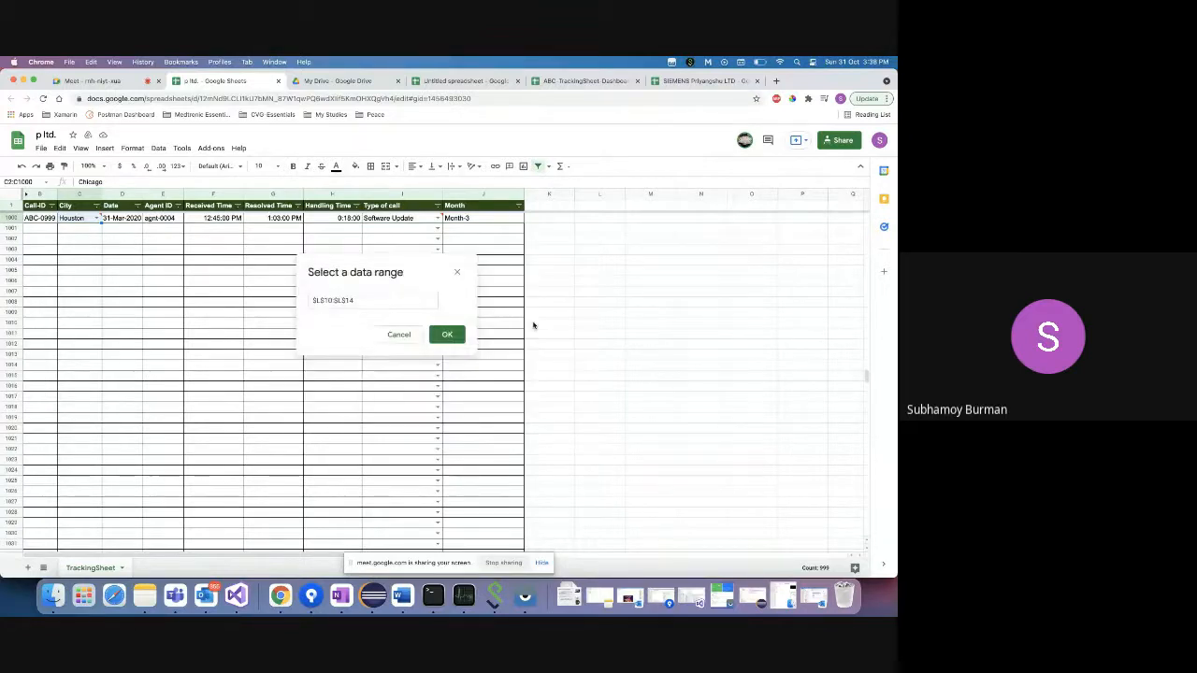
pyautogui.click(399, 301)
pyautogui.press('BackSpace')
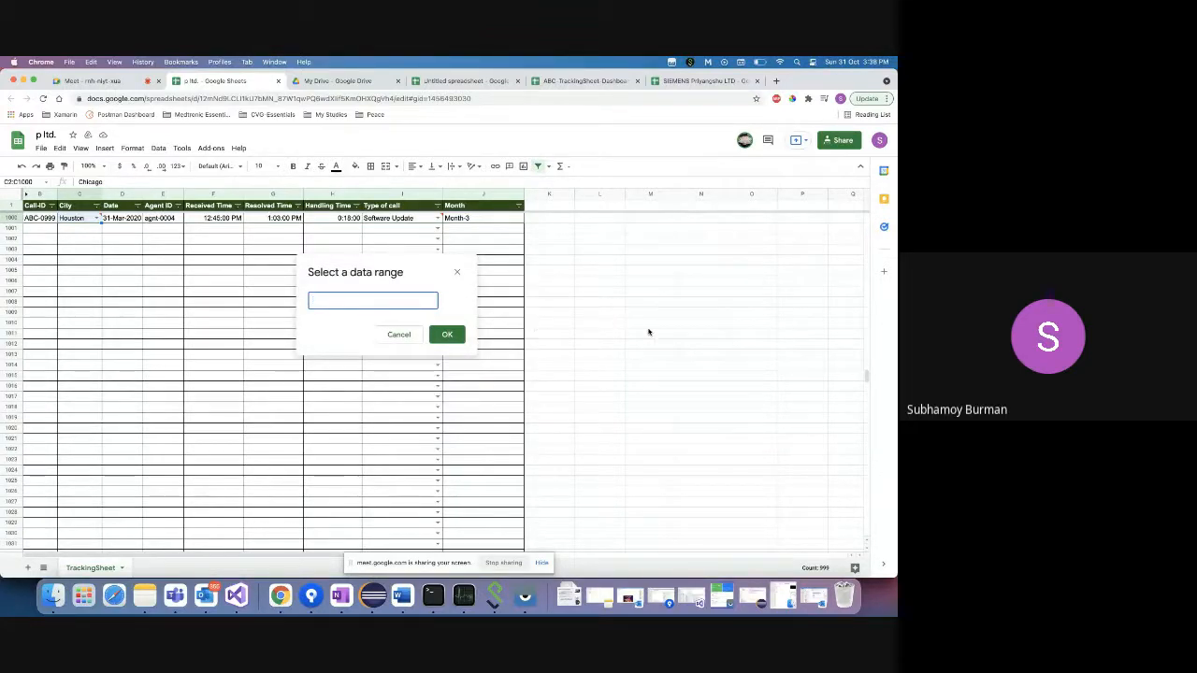
pyautogui.scroll(15, 648, 332)
pyautogui.hscroll(1, 692, 370)
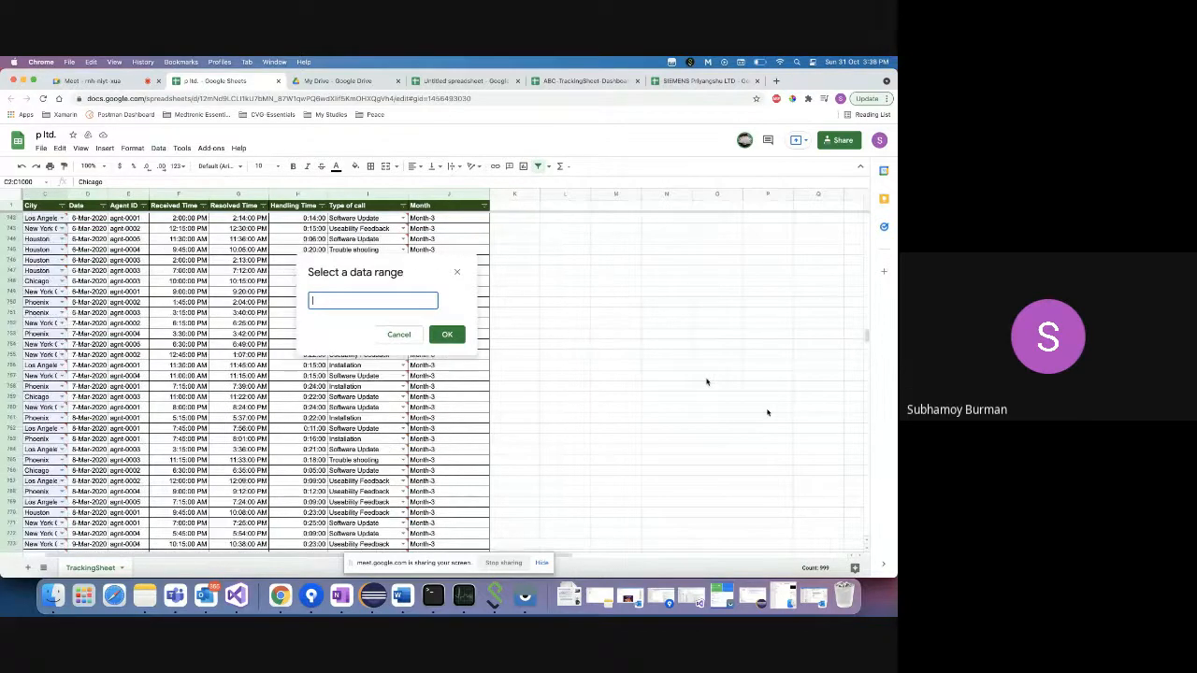
pyautogui.moveTo(869, 338); pyautogui.dragTo(870, 217)
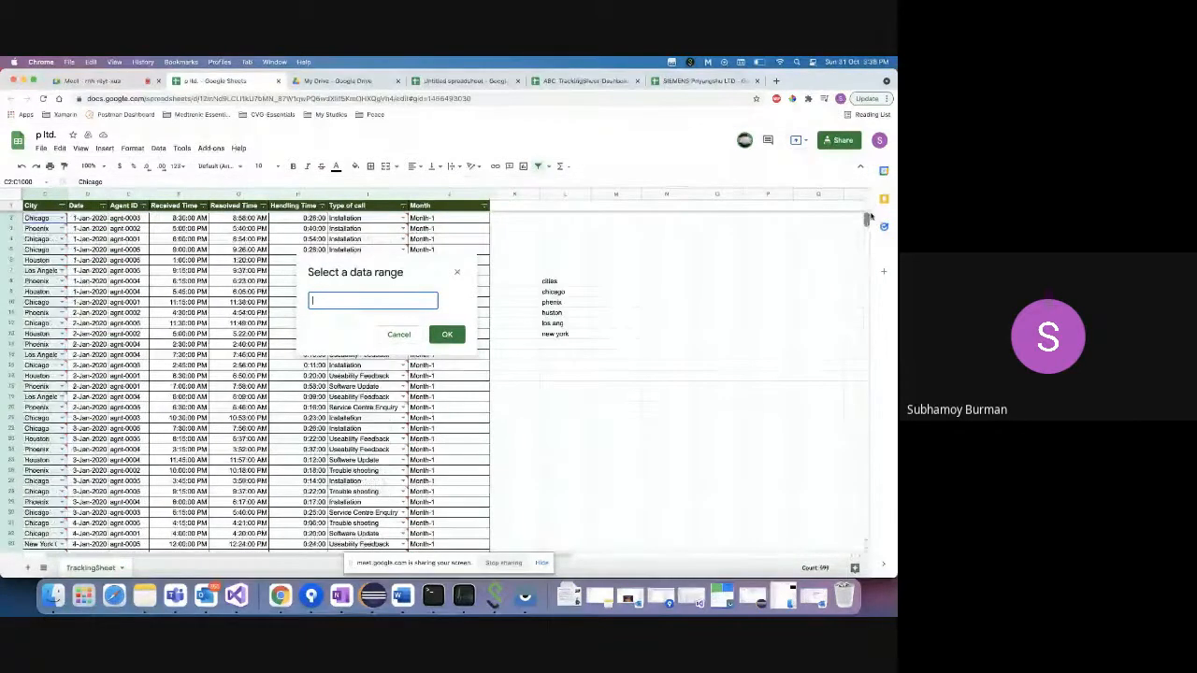
pyautogui.click(555, 293)
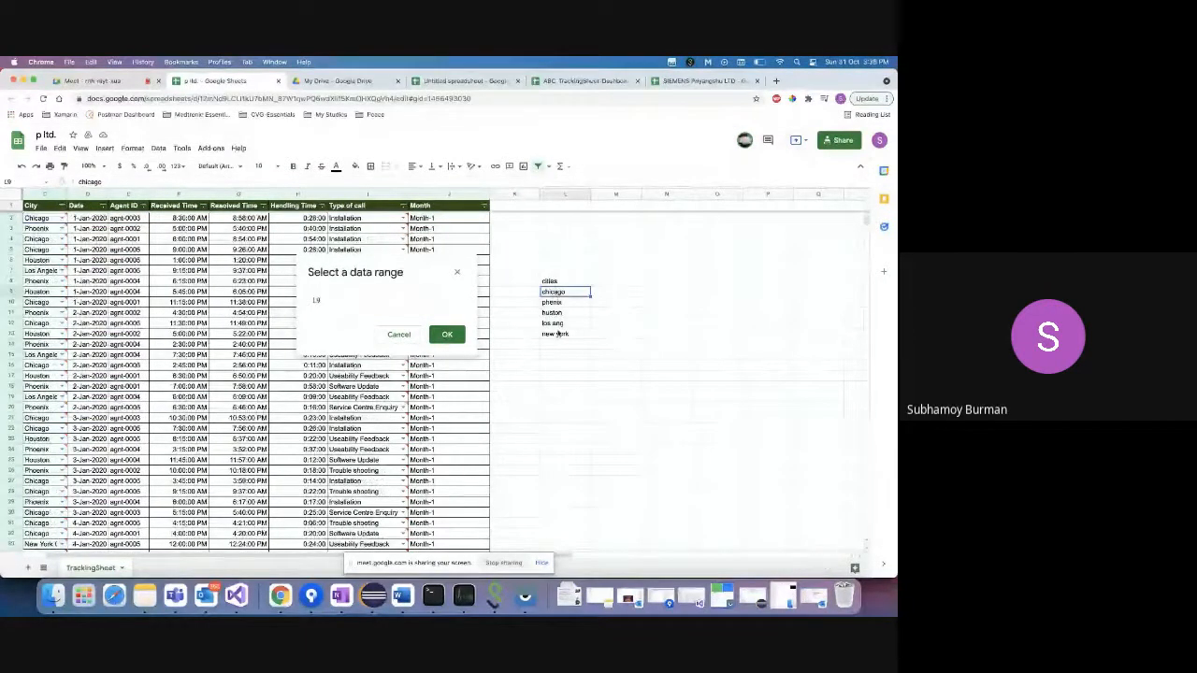
pyautogui.keyDown('shift'); pyautogui.click(558, 334); pyautogui.keyUp('shift')
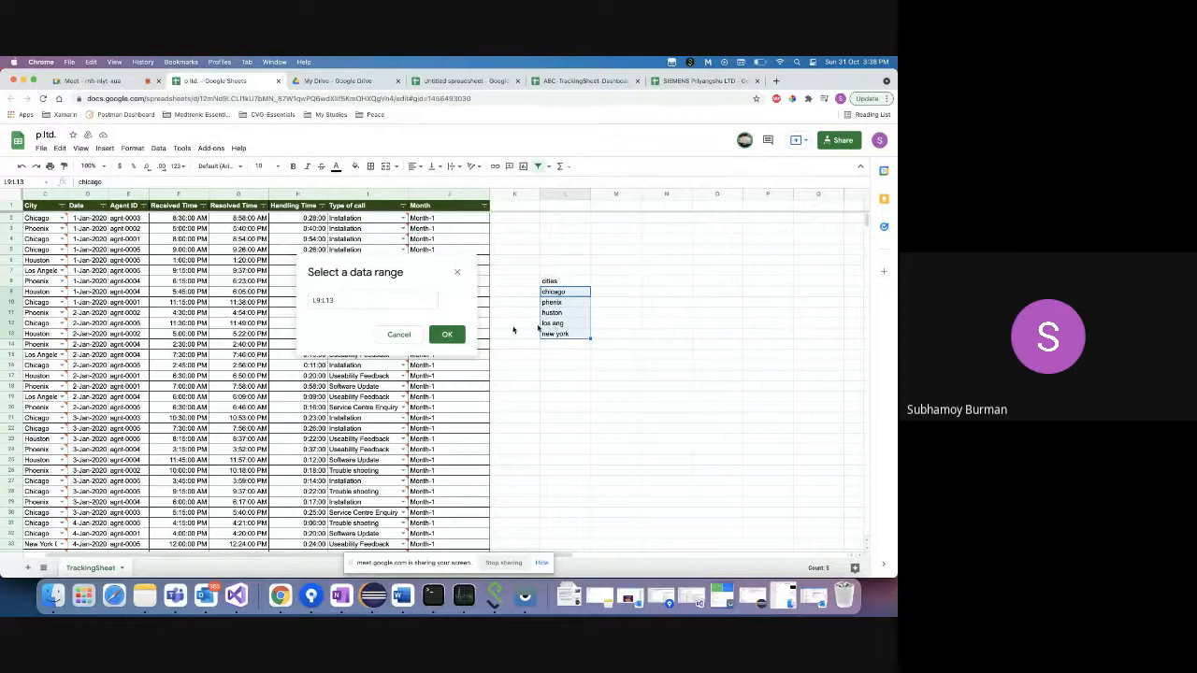
pyautogui.click(447, 334)
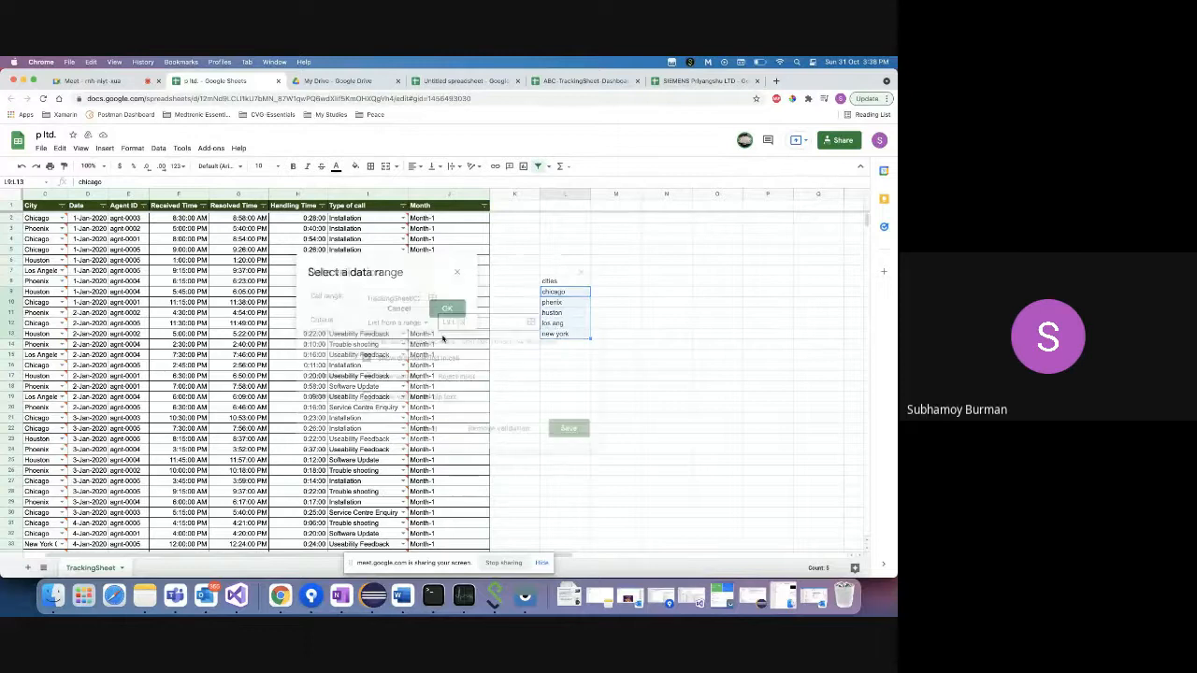
pyautogui.click(565, 427)
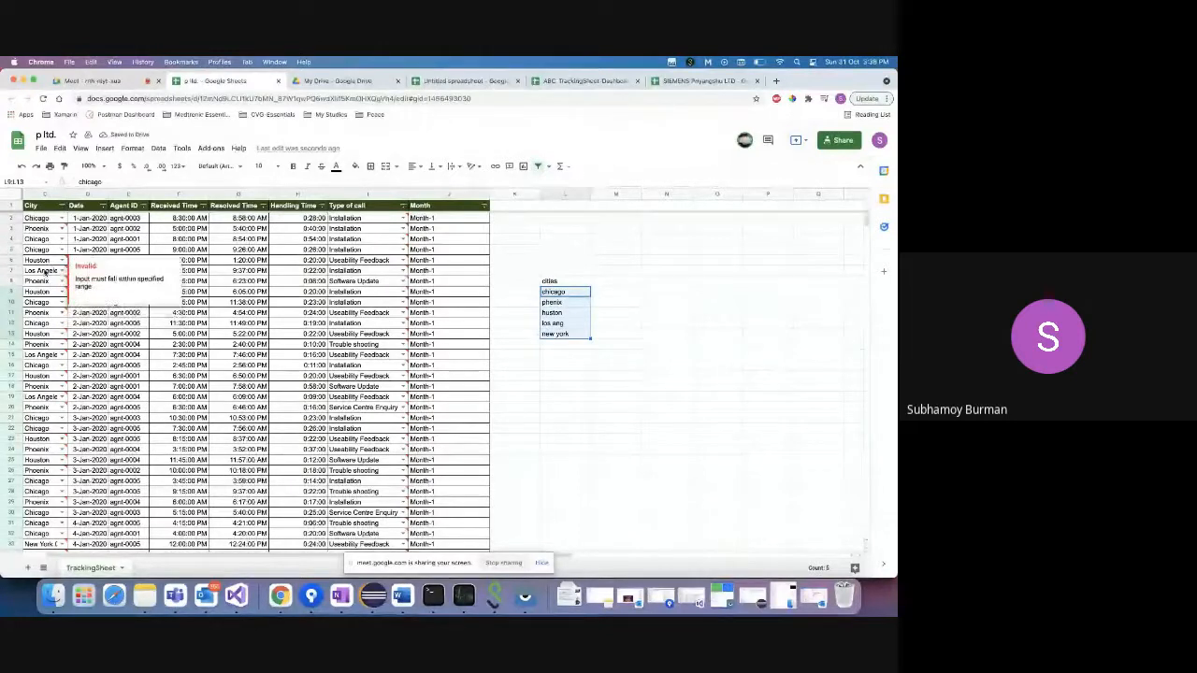
# - Replace the misspelled 'los ang' and 'phenix' with Los Angeles and Phoenix from column C
pyautogui.click(44, 272)
pyautogui.doubleClick(43, 271)
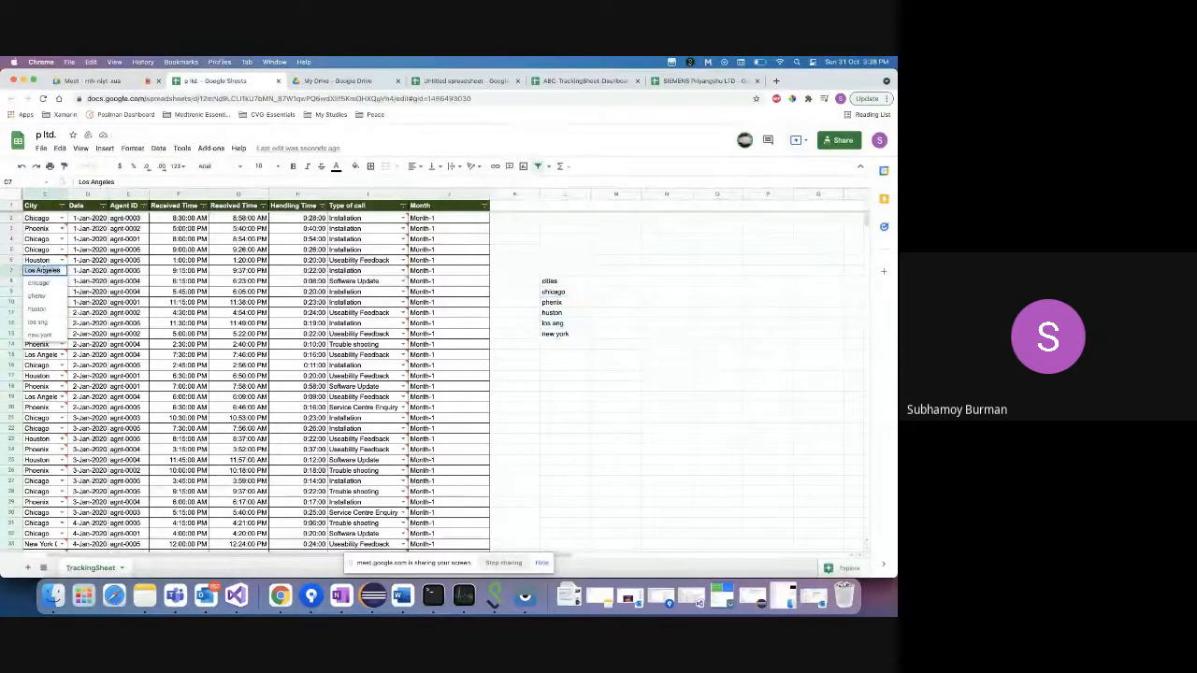
pyautogui.click(557, 324)
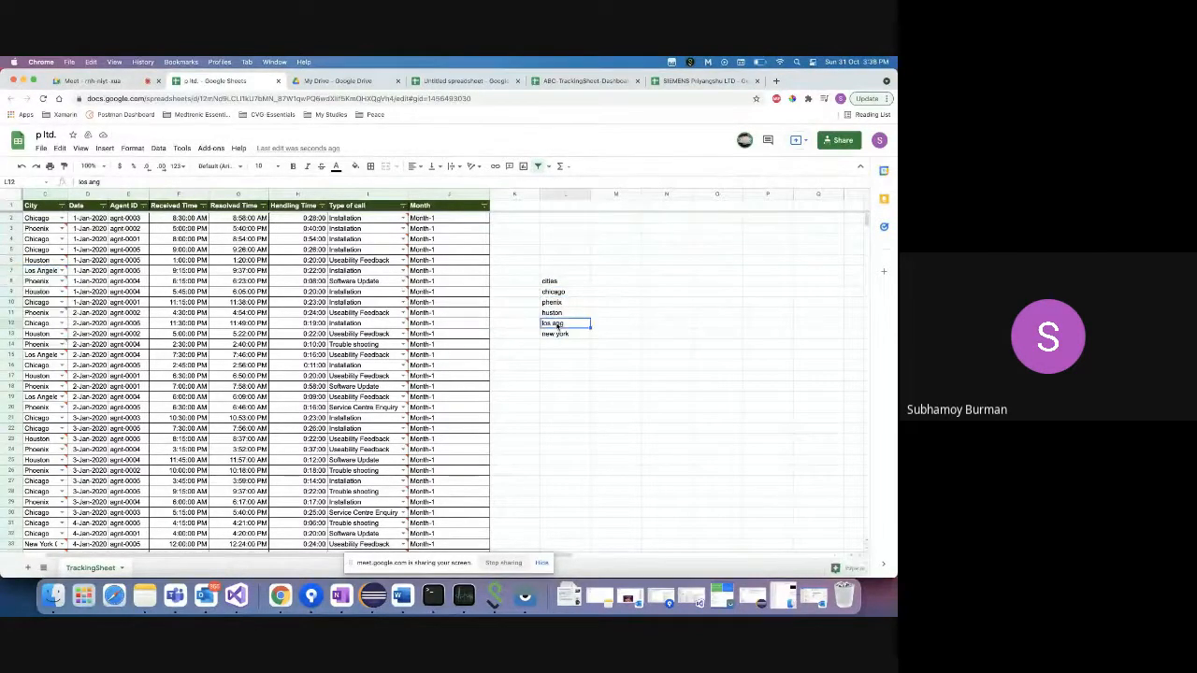
pyautogui.write('Los Angeles')
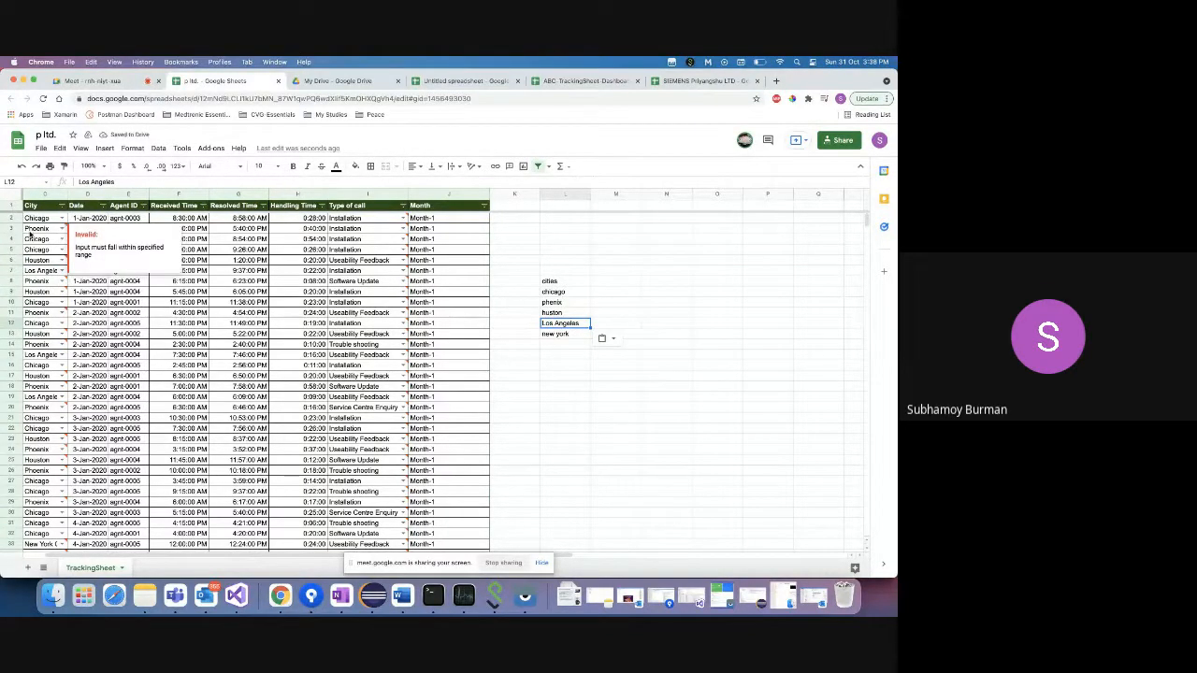
pyautogui.click(30, 230)
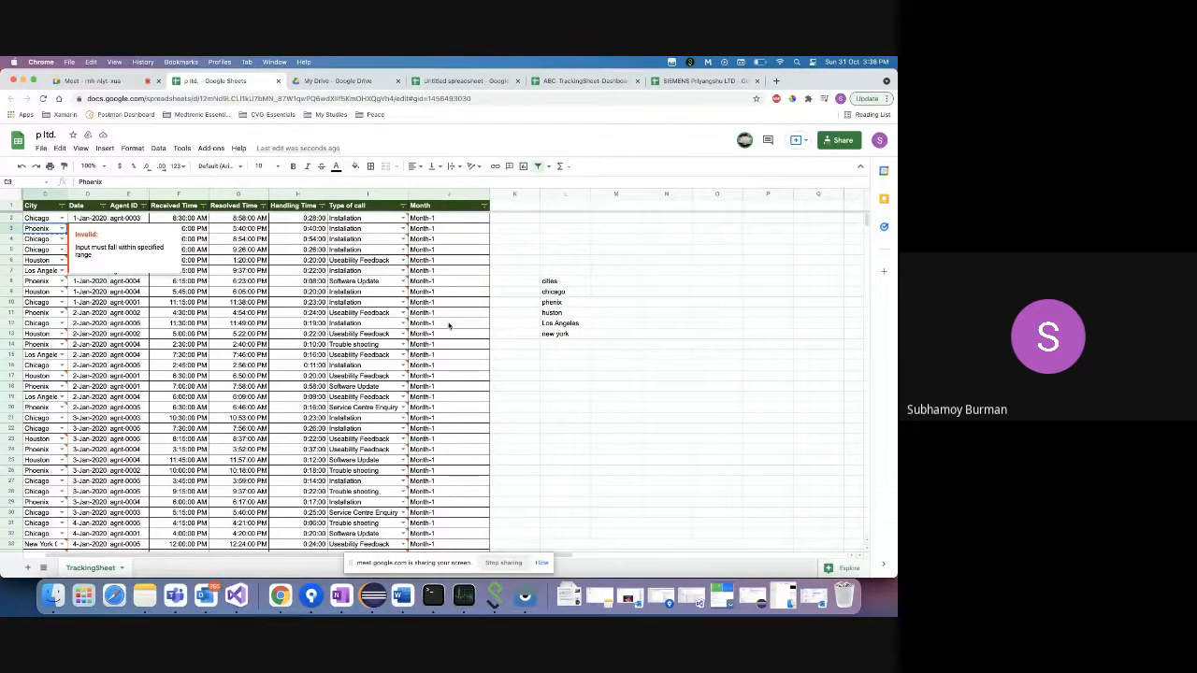
pyautogui.hotkey('ctrl', 'c')
pyautogui.click(540, 303)
pyautogui.hotkey('ctrl', 'v')
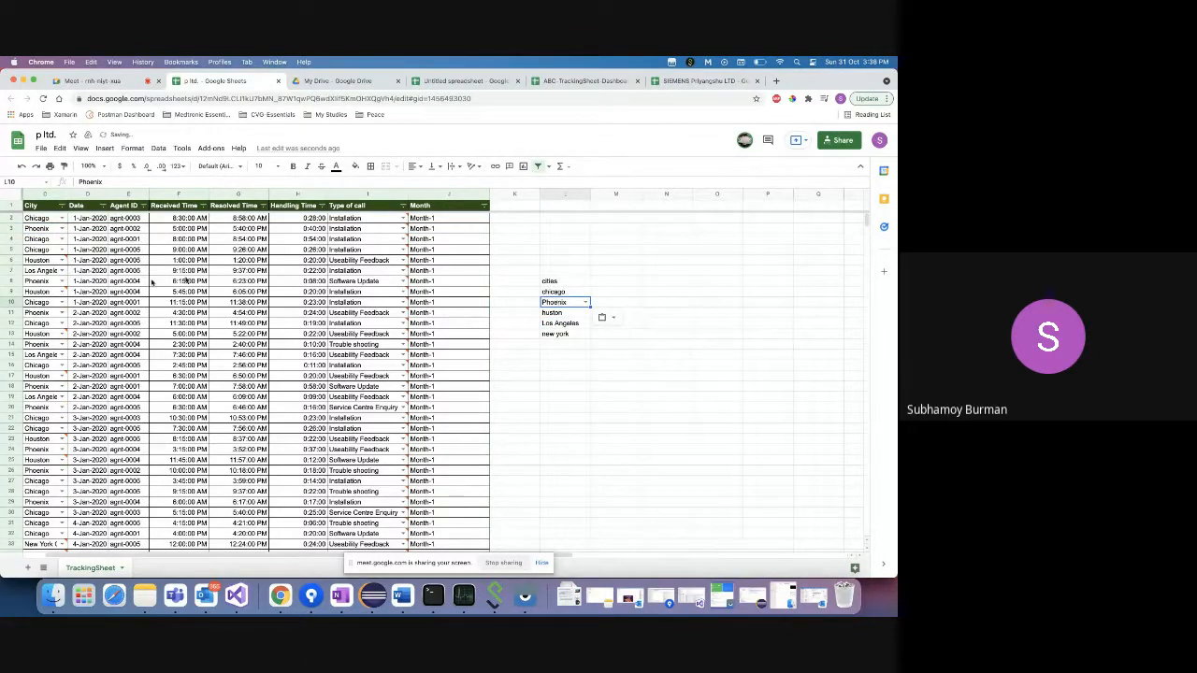
# - Overwrite lowercase 'chicago' and 'houston' with the capitalised Chicago and Houston entries
pyautogui.moveTo(56, 268)
pyautogui.click(41, 221)
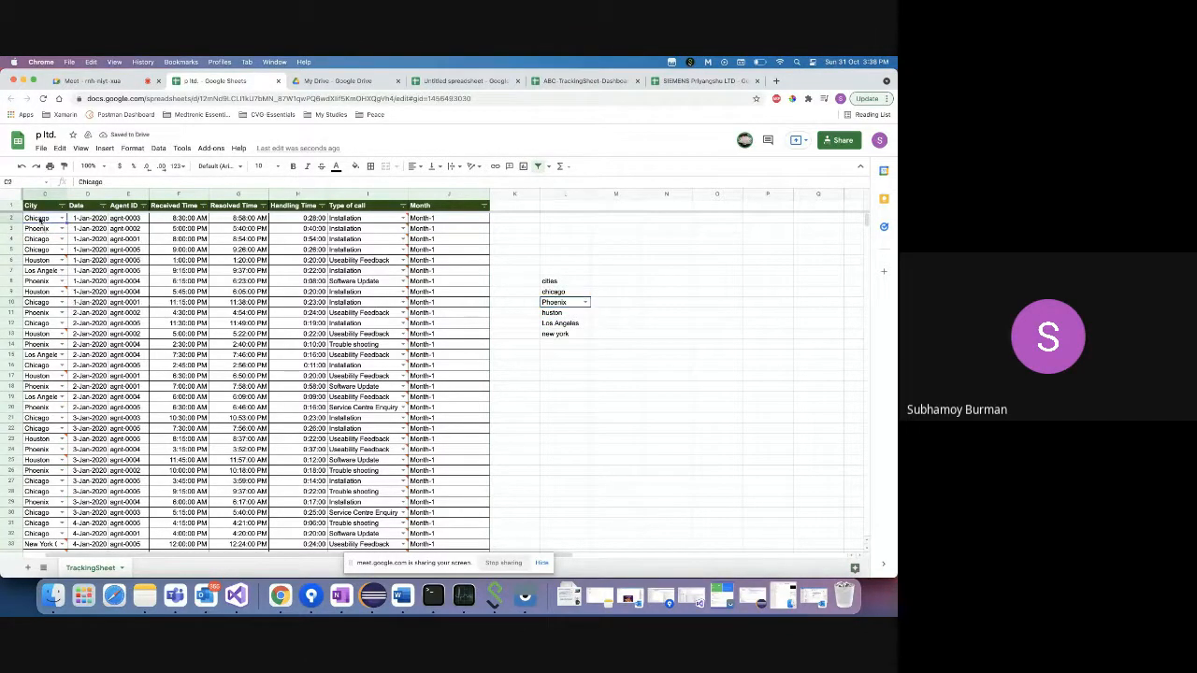
pyautogui.hotkey('ctrl', 'c')
pyautogui.click(566, 292)
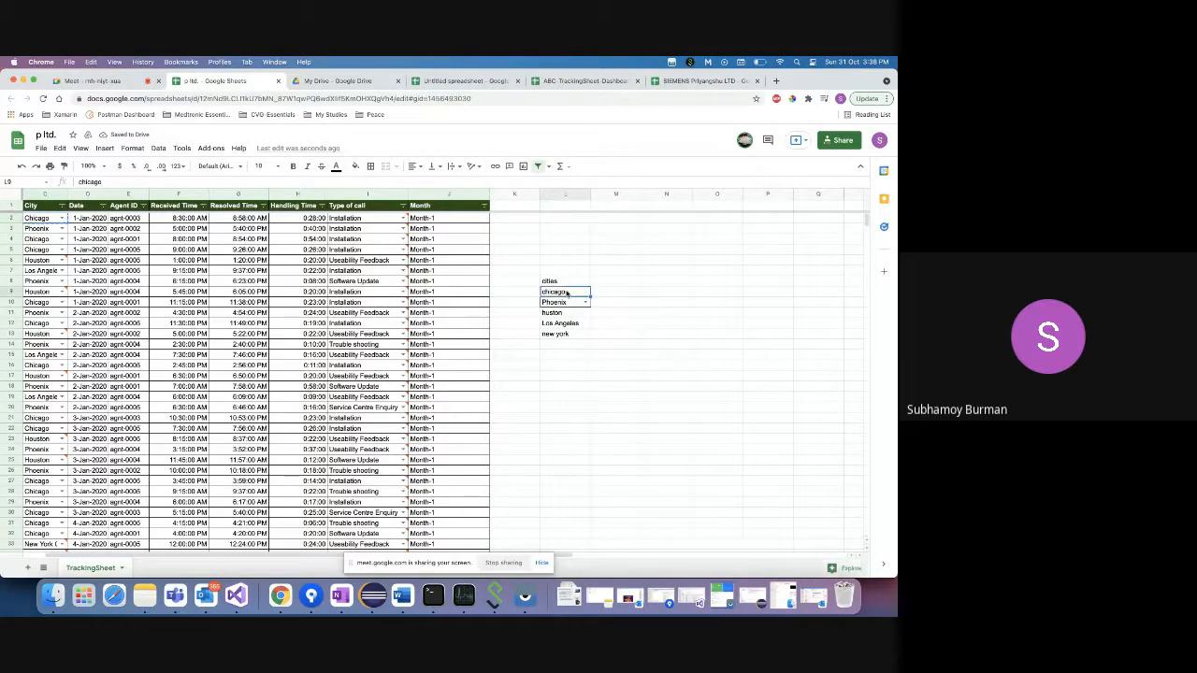
pyautogui.hotkey('ctrl', 'v')
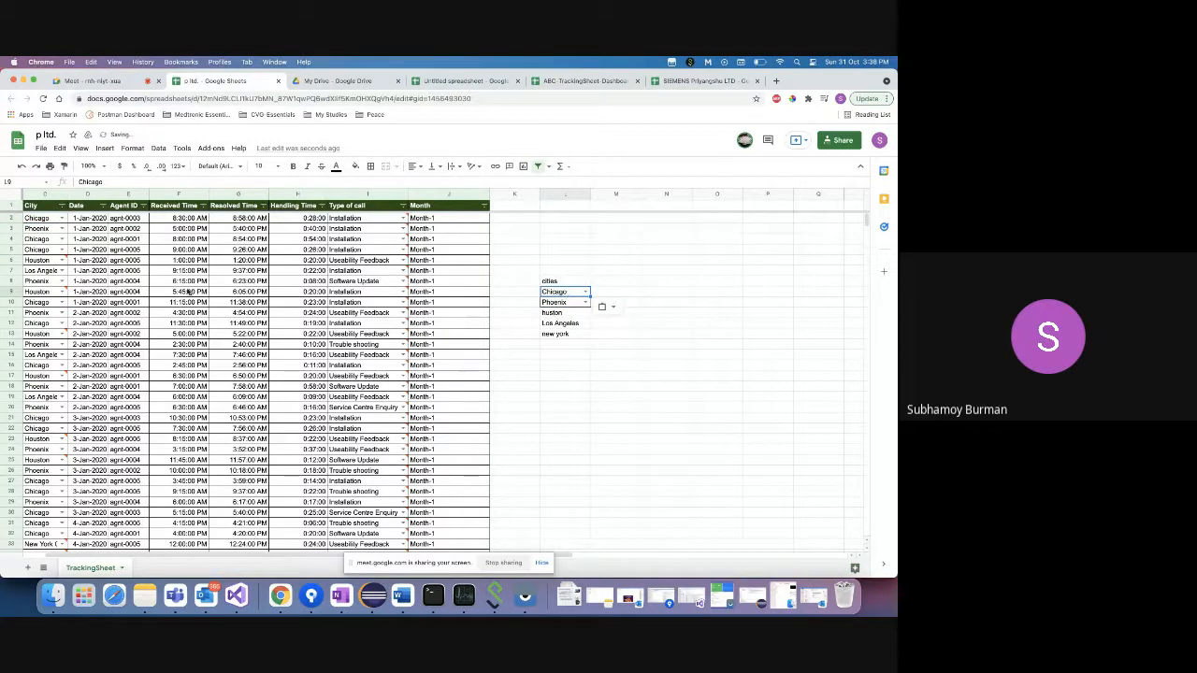
pyautogui.click(39, 262)
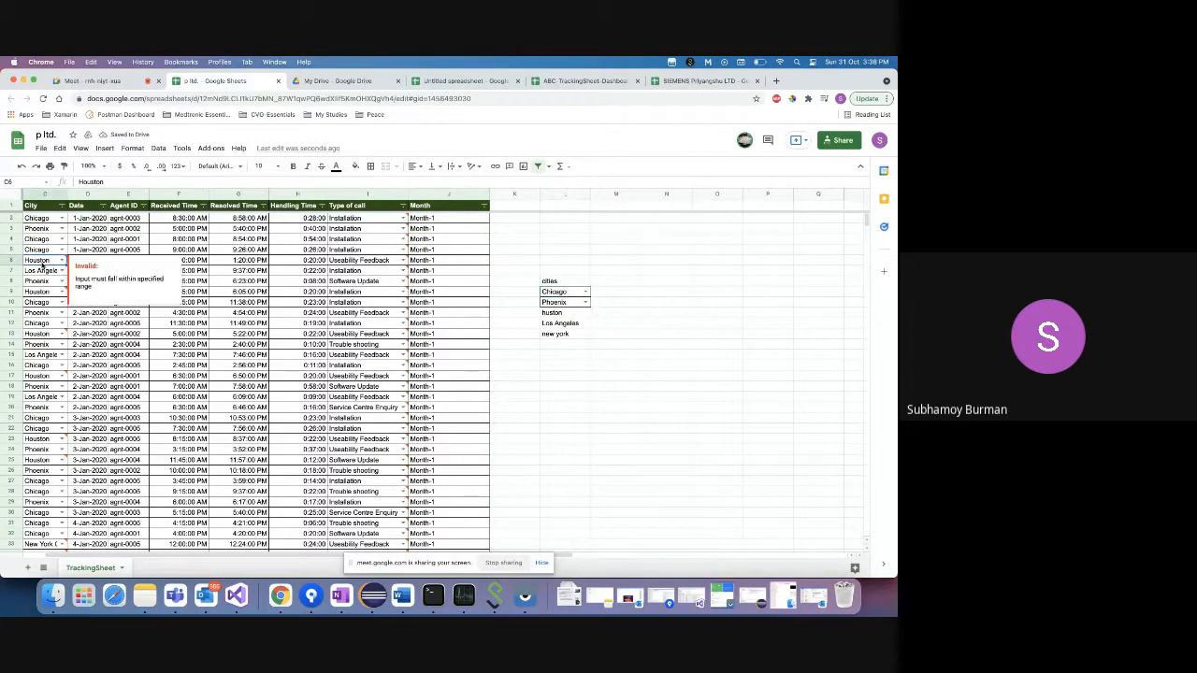
pyautogui.hotkey('ctrl', 'c')
pyautogui.click(552, 313)
pyautogui.hotkey('ctrl', 'v')
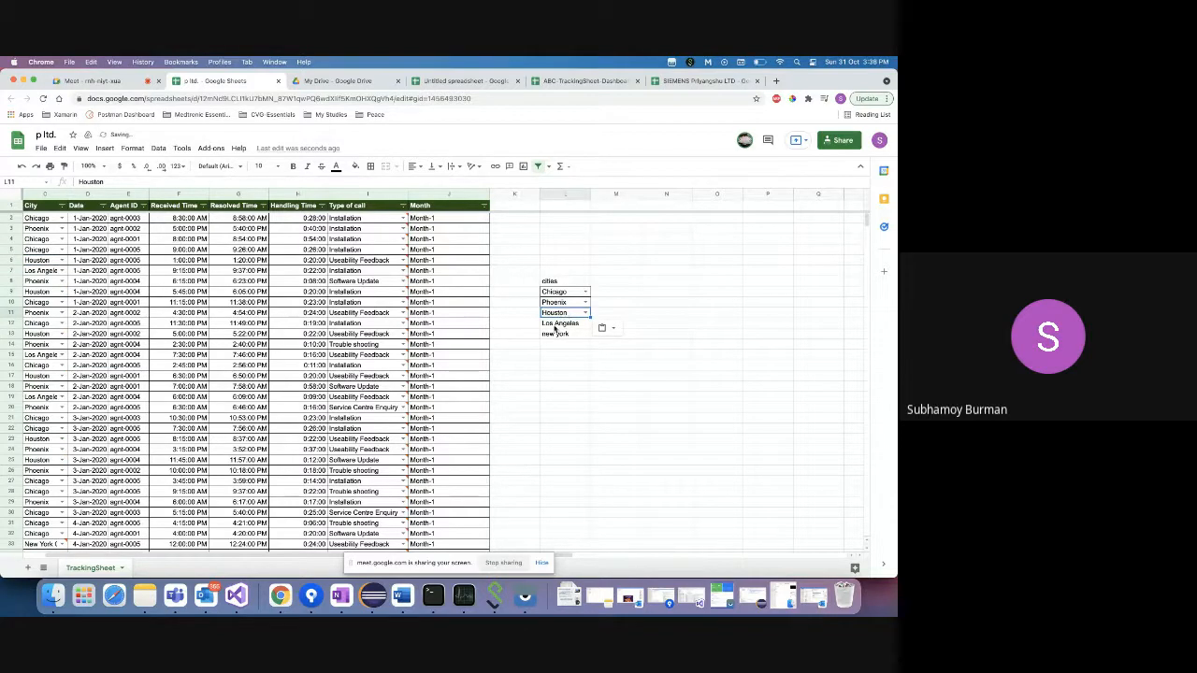
# - Replace 'new york' with New York City and return to the SIEMENS spreadsheet
pyautogui.scroll(-3, 39, 356)
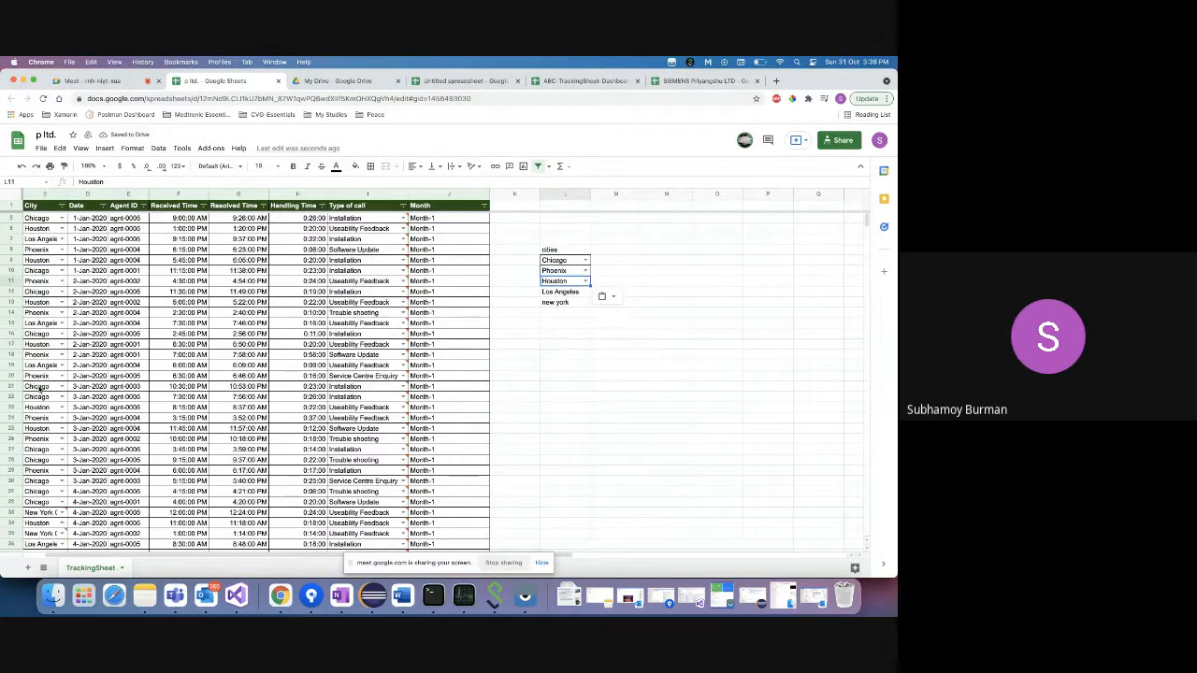
pyautogui.hscroll(-2, 46, 356)
pyautogui.scroll(3, 48, 348)
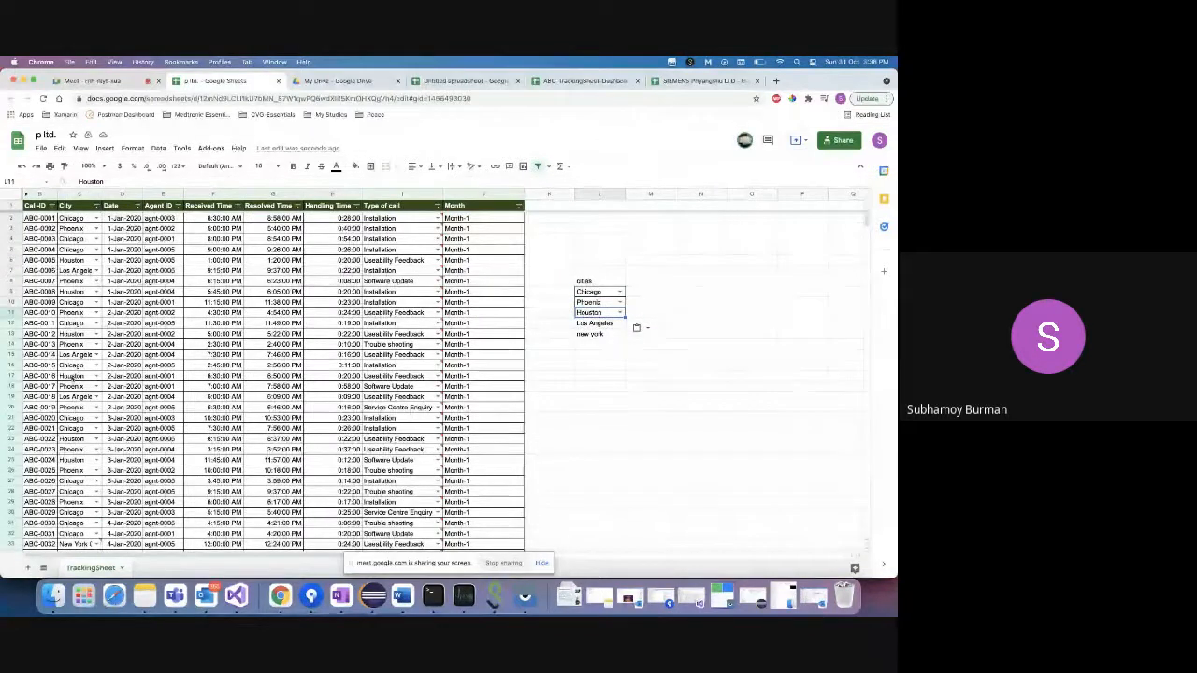
pyautogui.scroll(-3, 72, 377)
pyautogui.scroll(-1, 72, 377)
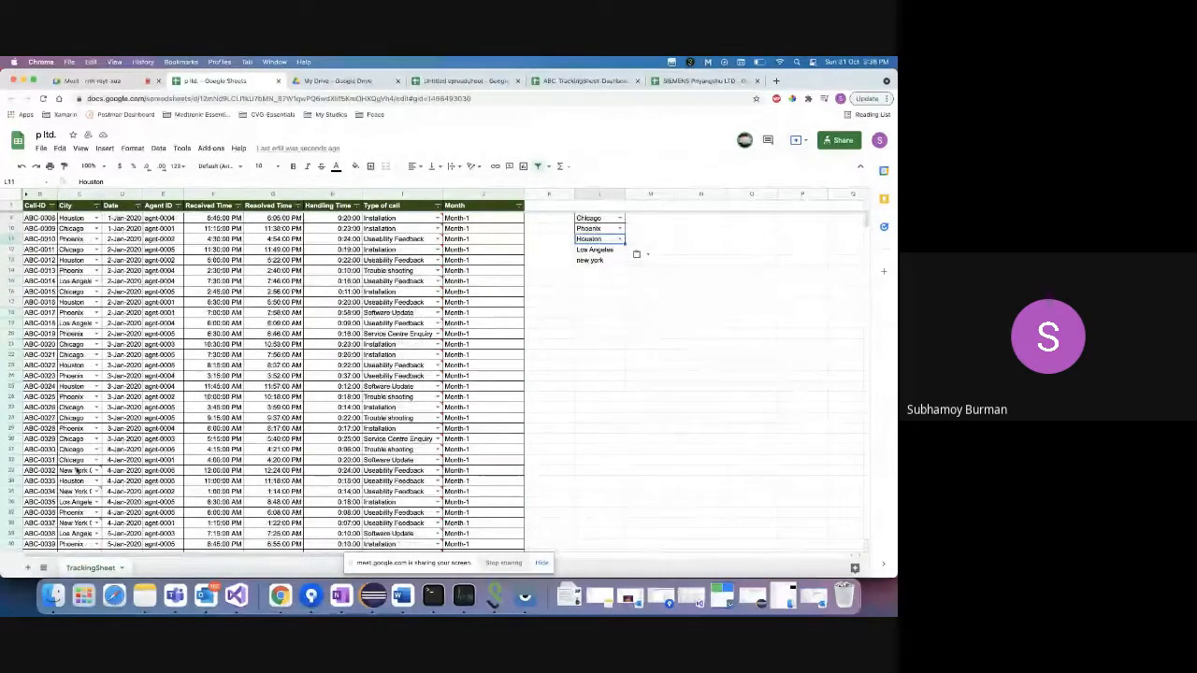
pyautogui.click(591, 261)
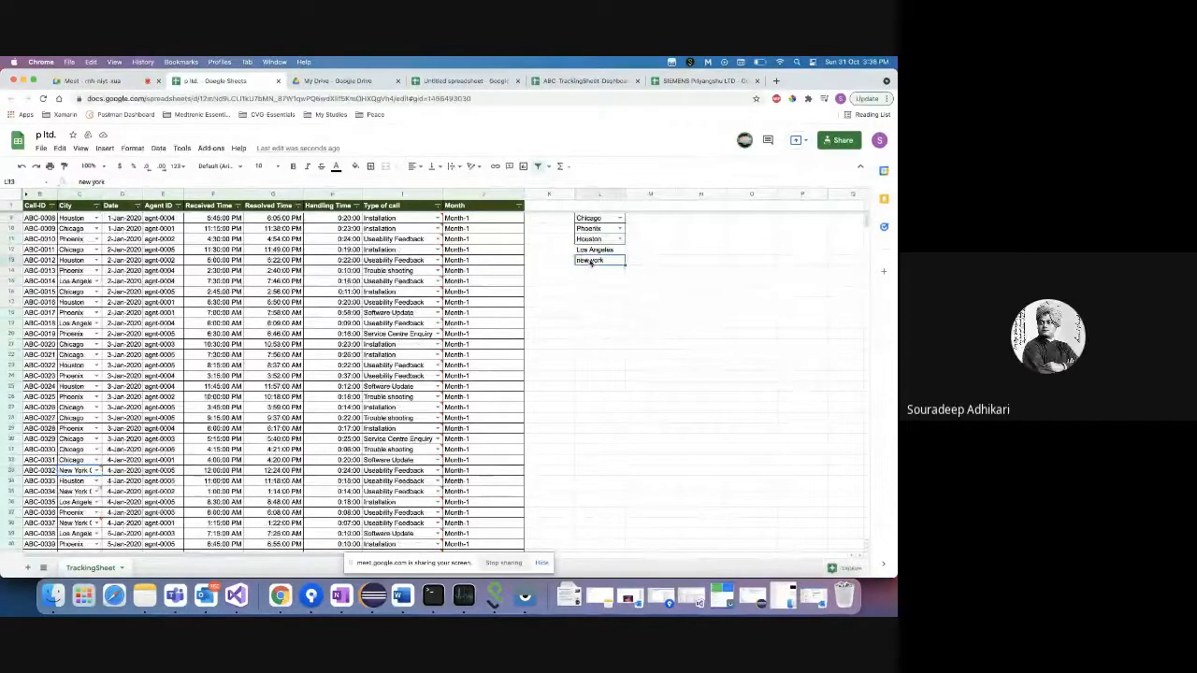
pyautogui.press('super+v')
pyautogui.click(591, 291)
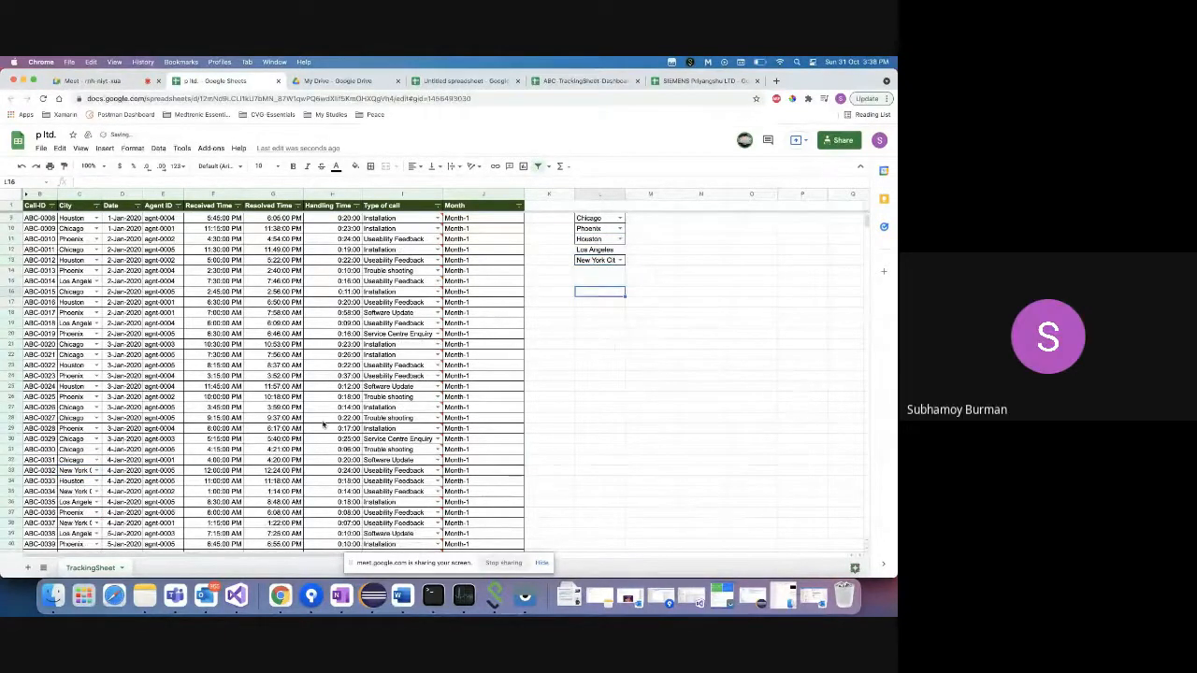
pyautogui.scroll(3, 323, 425)
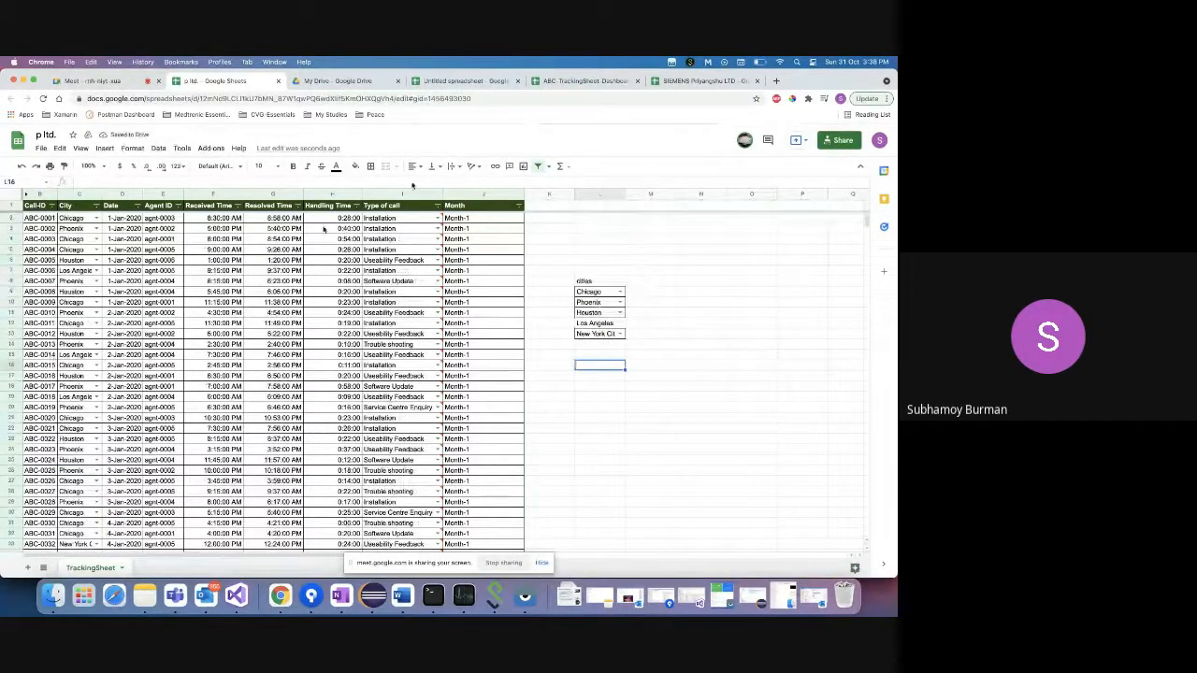
pyautogui.click(700, 82)
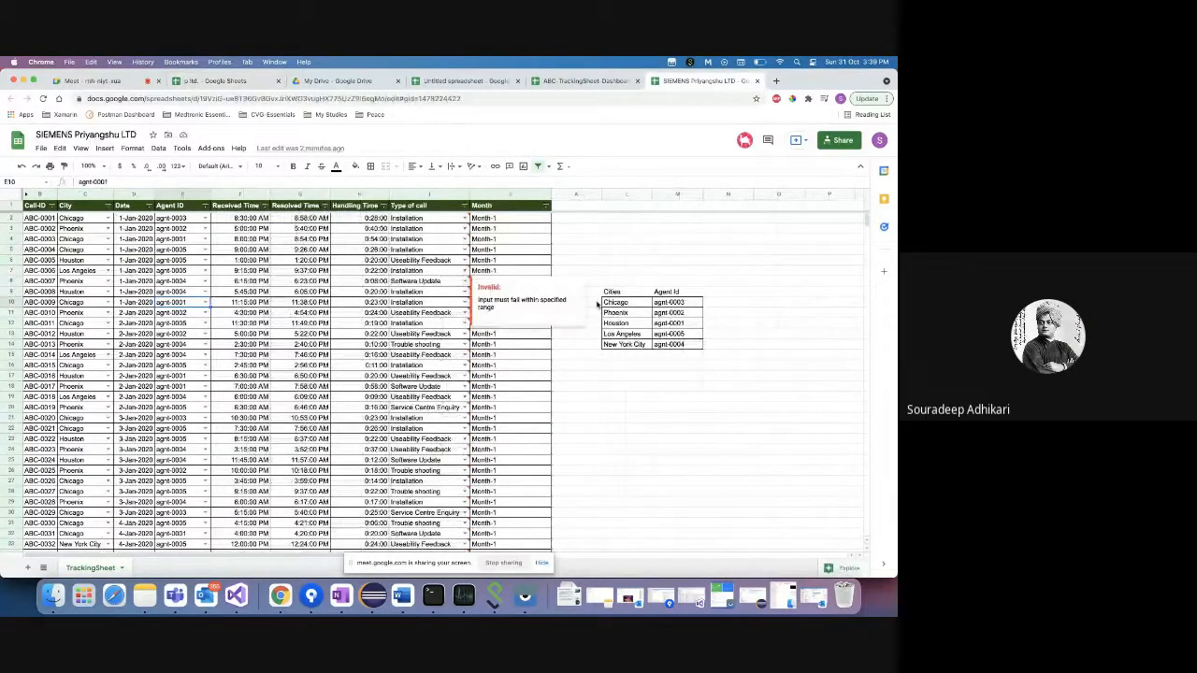
# - Dismiss the invalid-input warnings and inspect the flagged Installation entry in column I
pyautogui.click(636, 360)
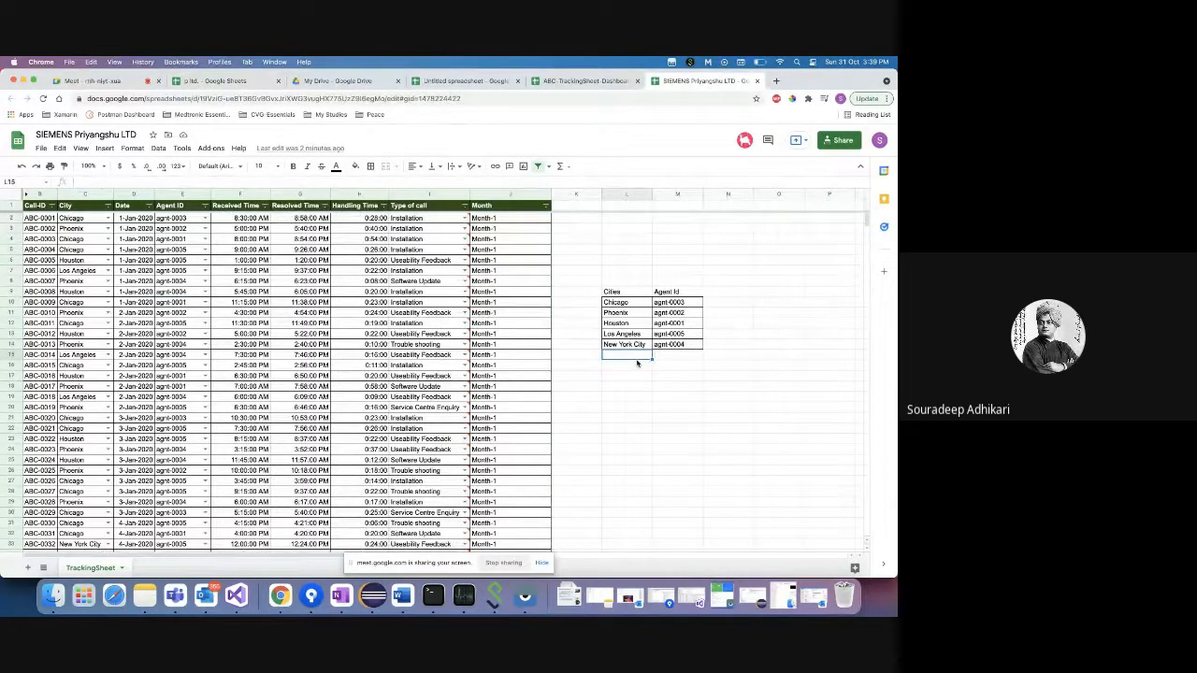
pyautogui.click(421, 219)
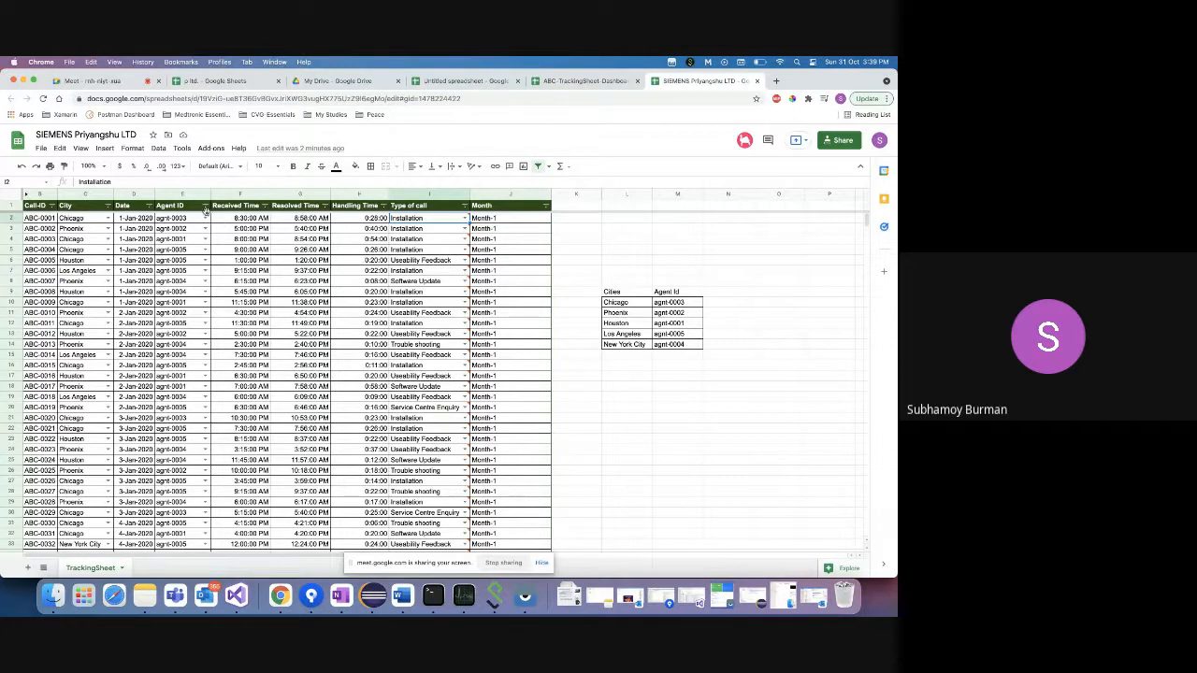
pyautogui.click(431, 228)
pyautogui.click(431, 221)
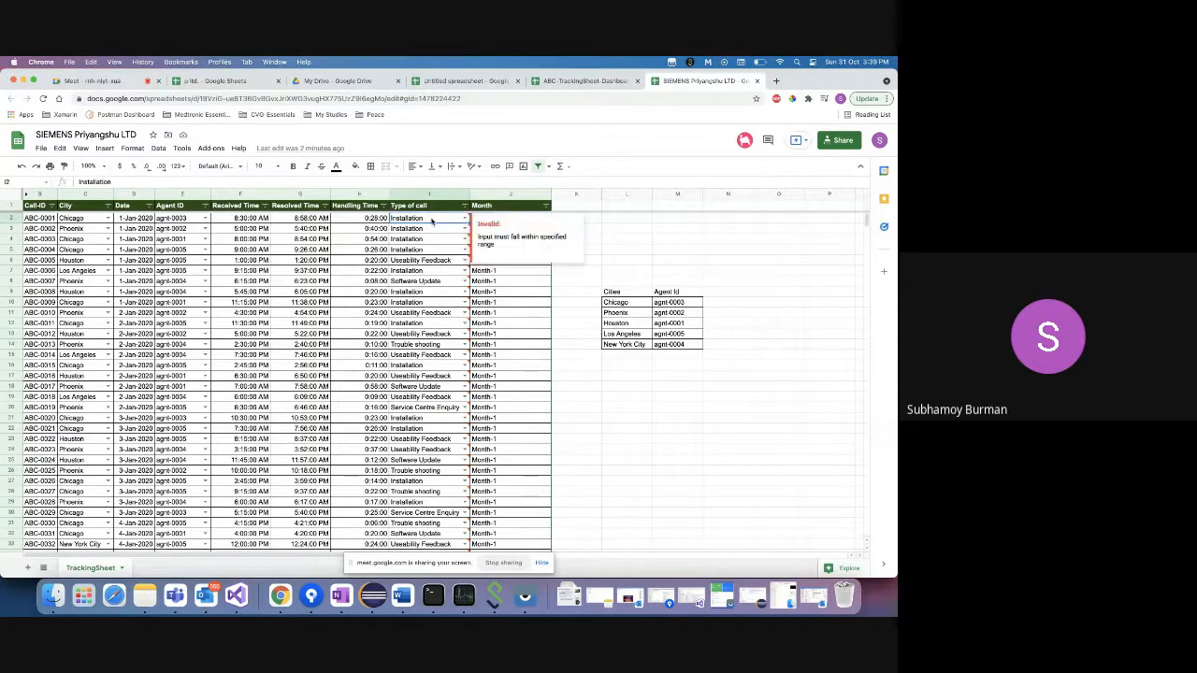
pyautogui.click(716, 292)
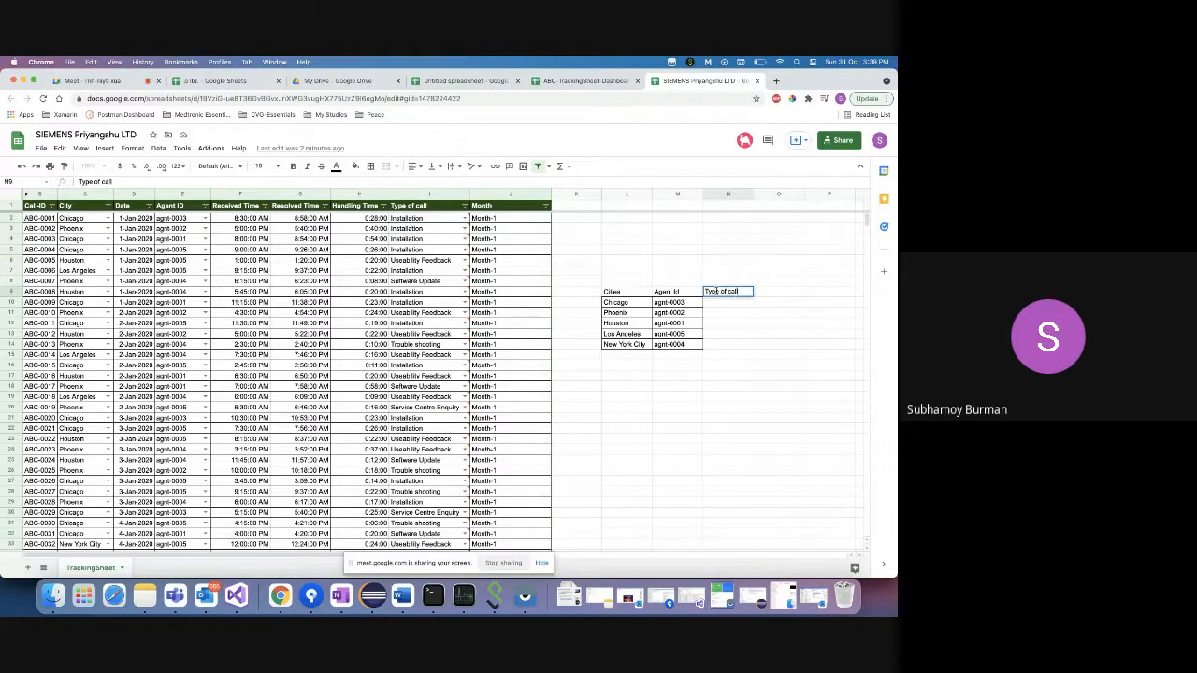
# - Copy Installation, Usability Feedback, Software Update, Trouble shooting and Service Centre Enquiry into N10:N14, then select column I from I2 down
pyautogui.click(426, 224)
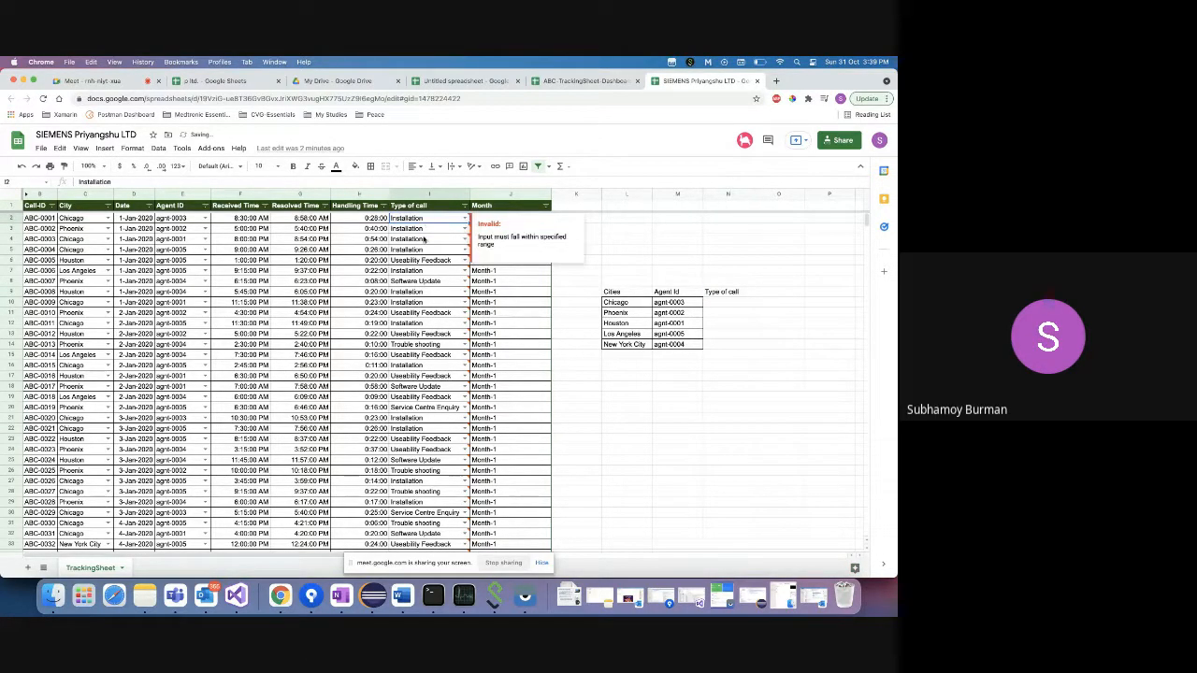
pyautogui.click(423, 261)
pyautogui.click(424, 280)
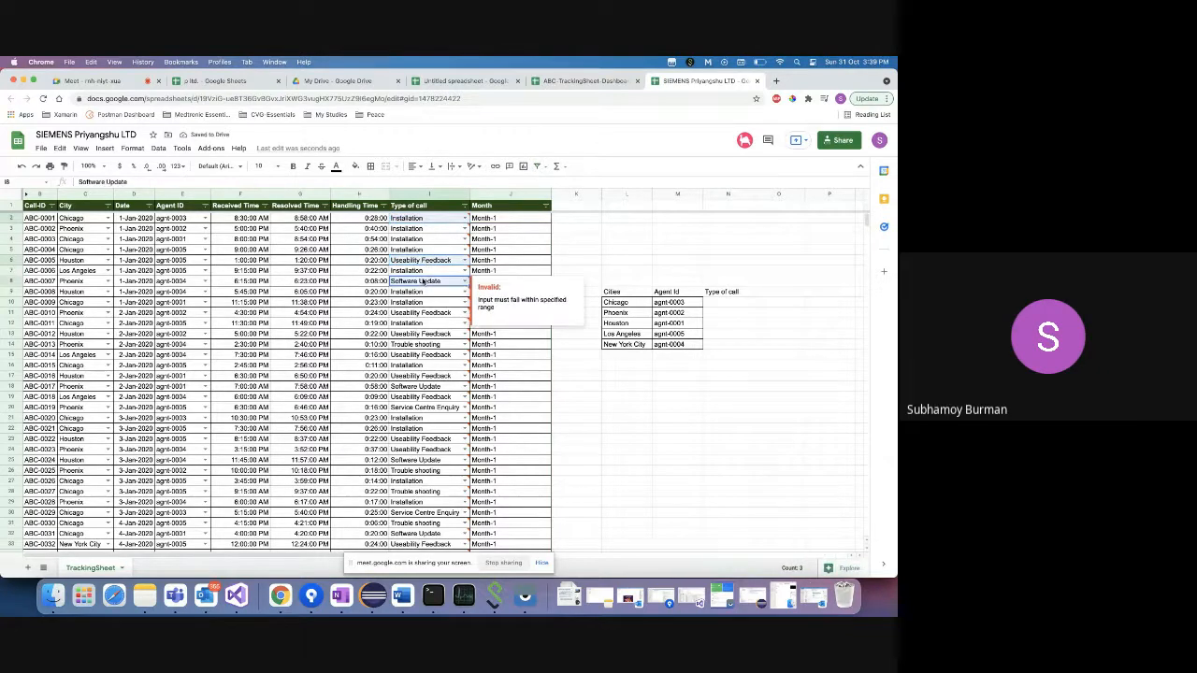
pyautogui.keyDown('super'); pyautogui.click(422, 345); pyautogui.keyUp('super')
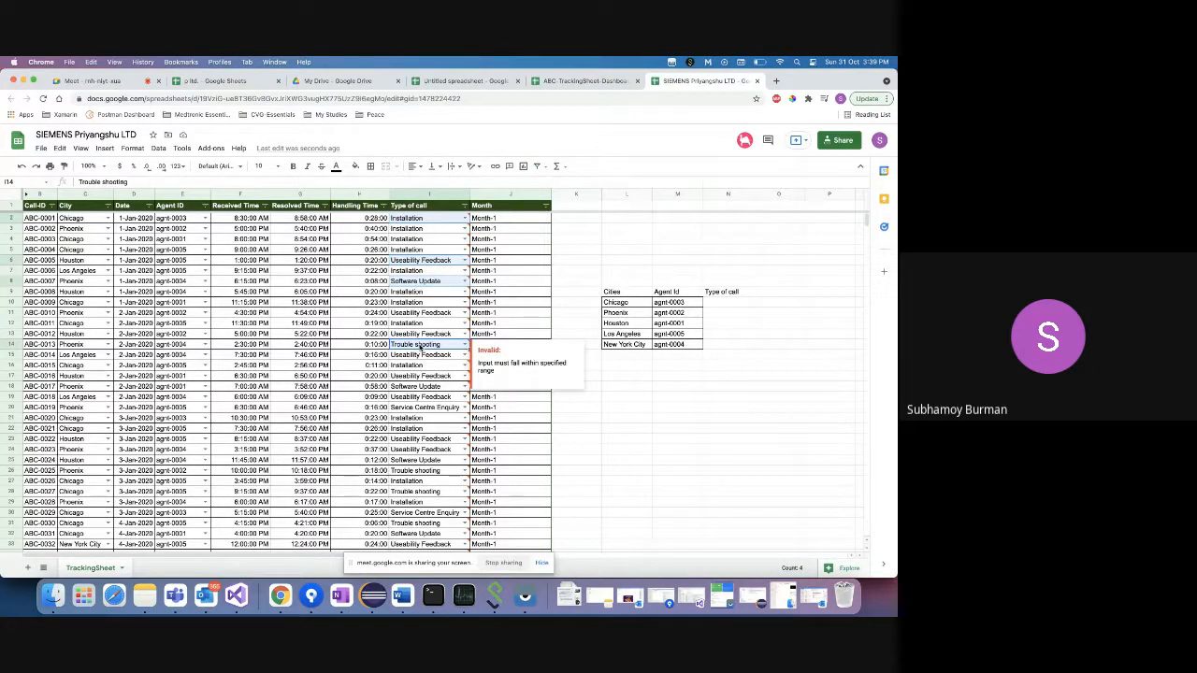
pyautogui.keyDown('super'); pyautogui.click(420, 514); pyautogui.keyUp('super')
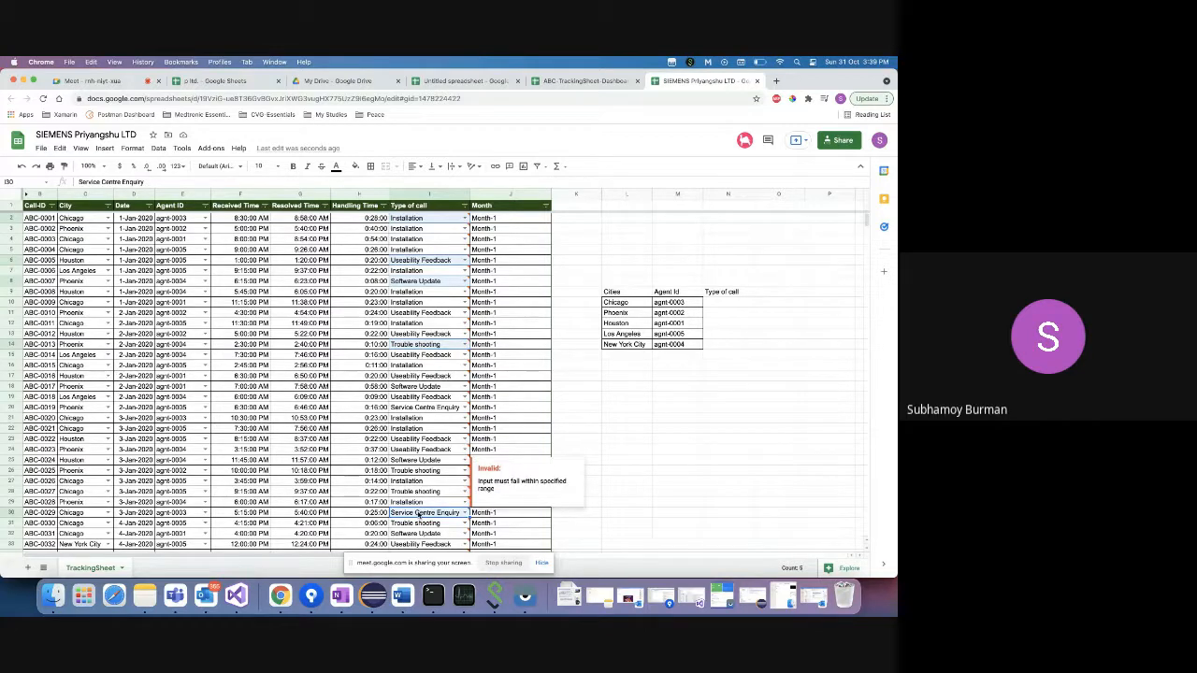
pyautogui.click(720, 305)
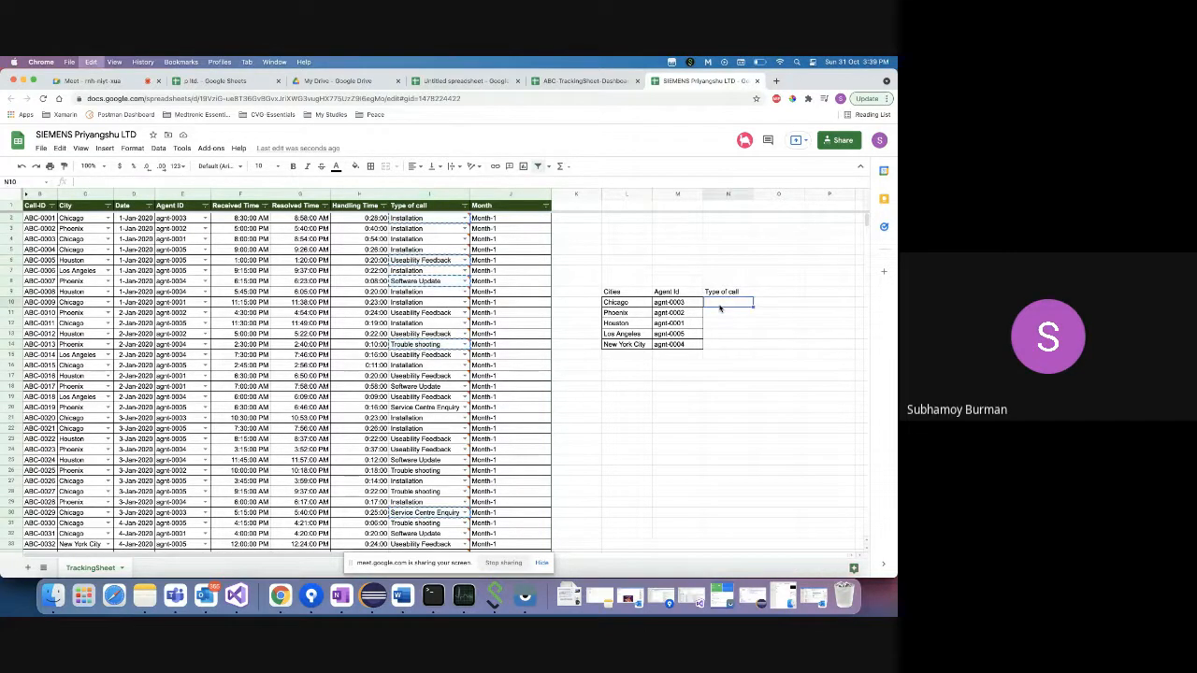
pyautogui.press('super+v')
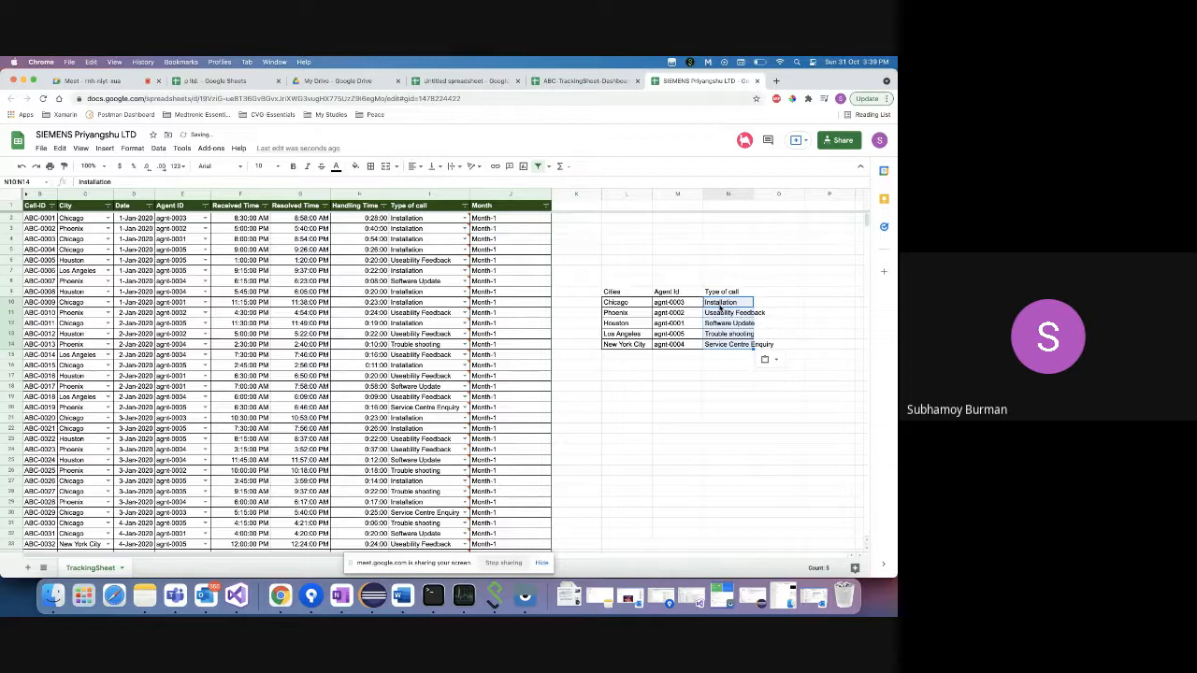
pyautogui.click(427, 222)
pyautogui.press('super+shift+Down')
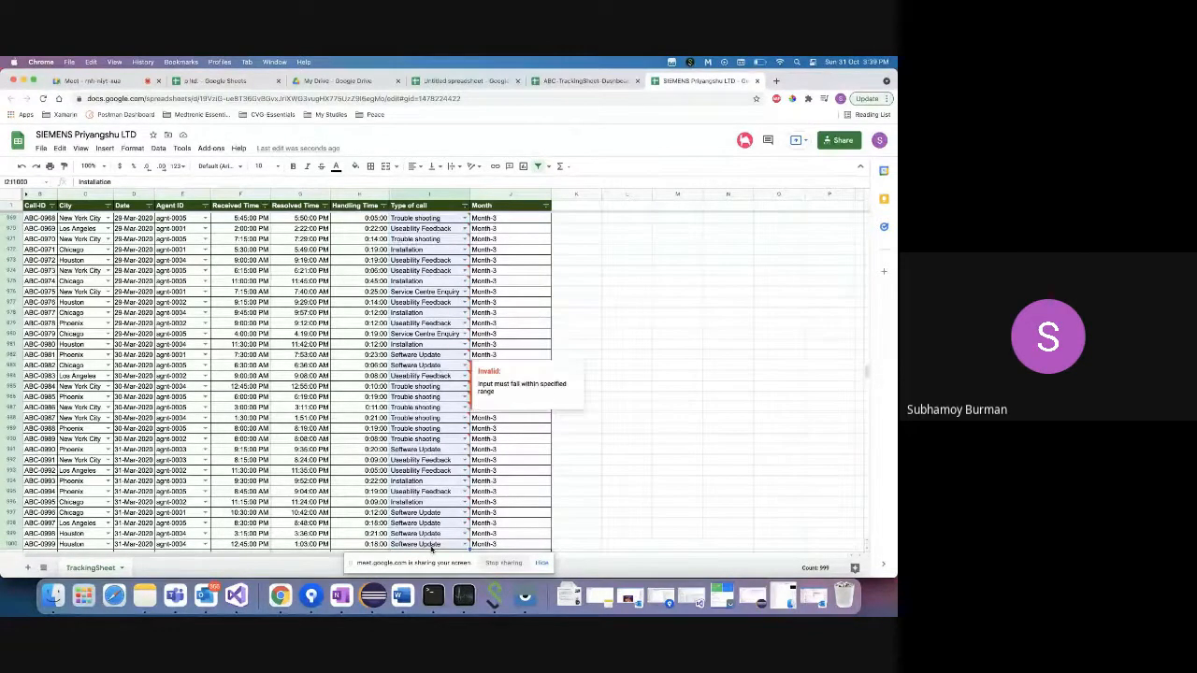
# - Open data validation for column I and clear the old Dates!$I$3:$I$7 source range
pyautogui.click(159, 149)
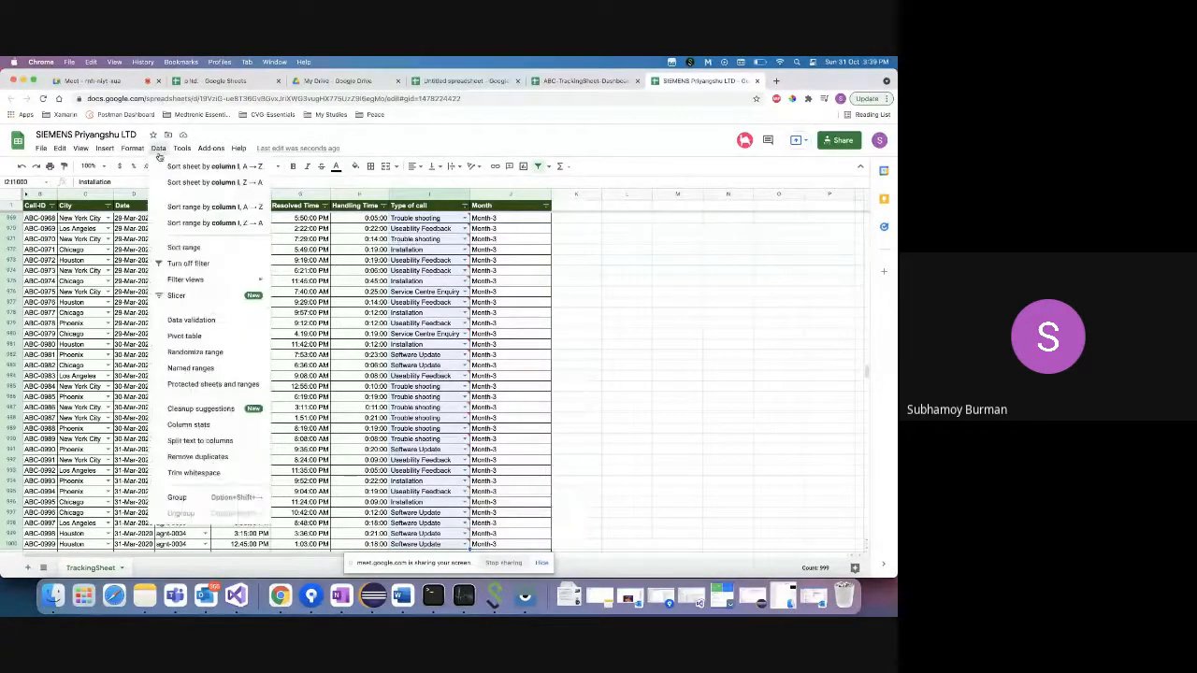
pyautogui.click(192, 320)
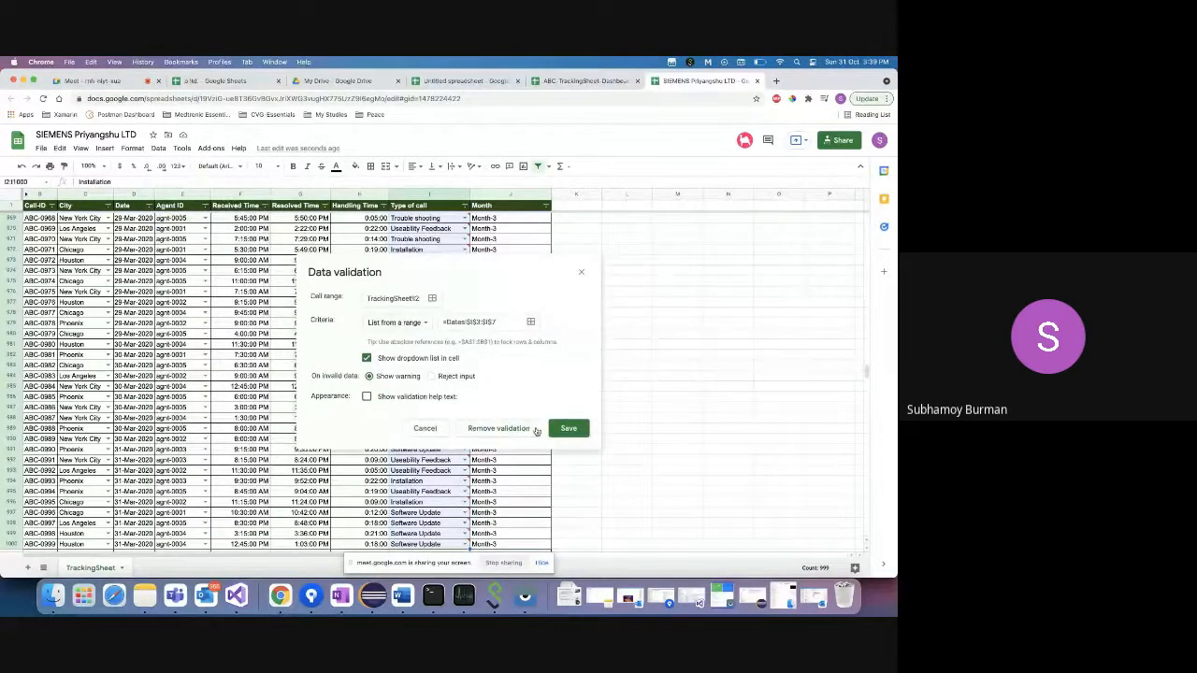
pyautogui.click(530, 323)
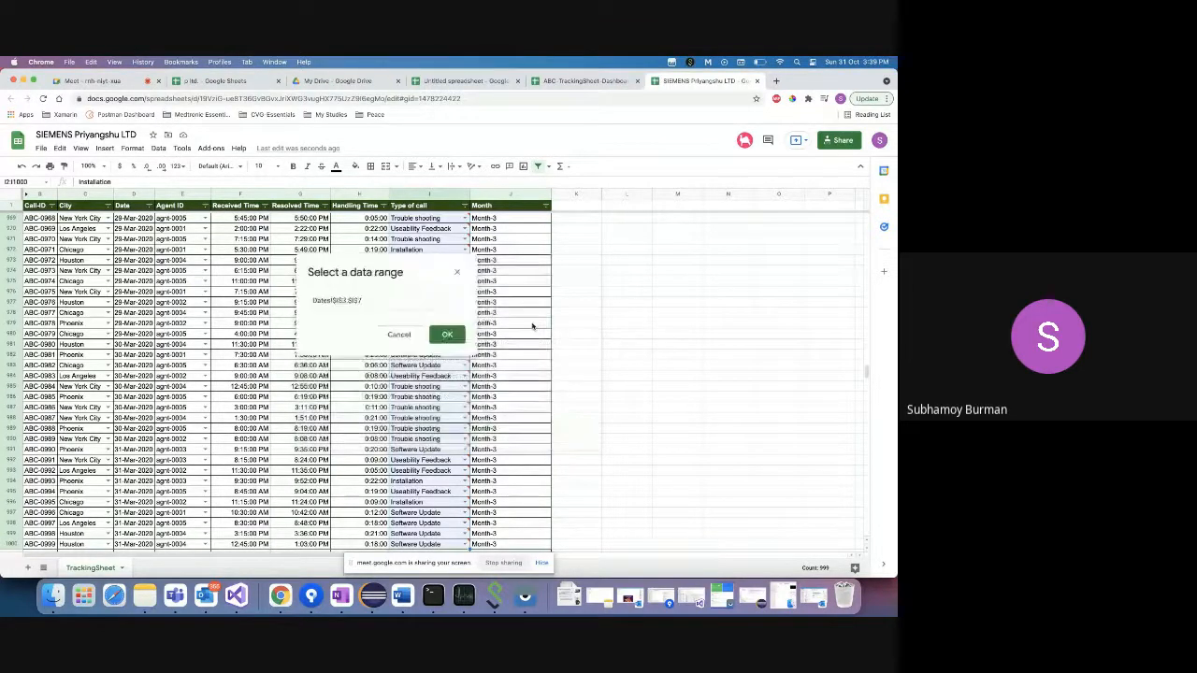
pyautogui.click(379, 299)
pyautogui.hotkey('ctrl', 'a')
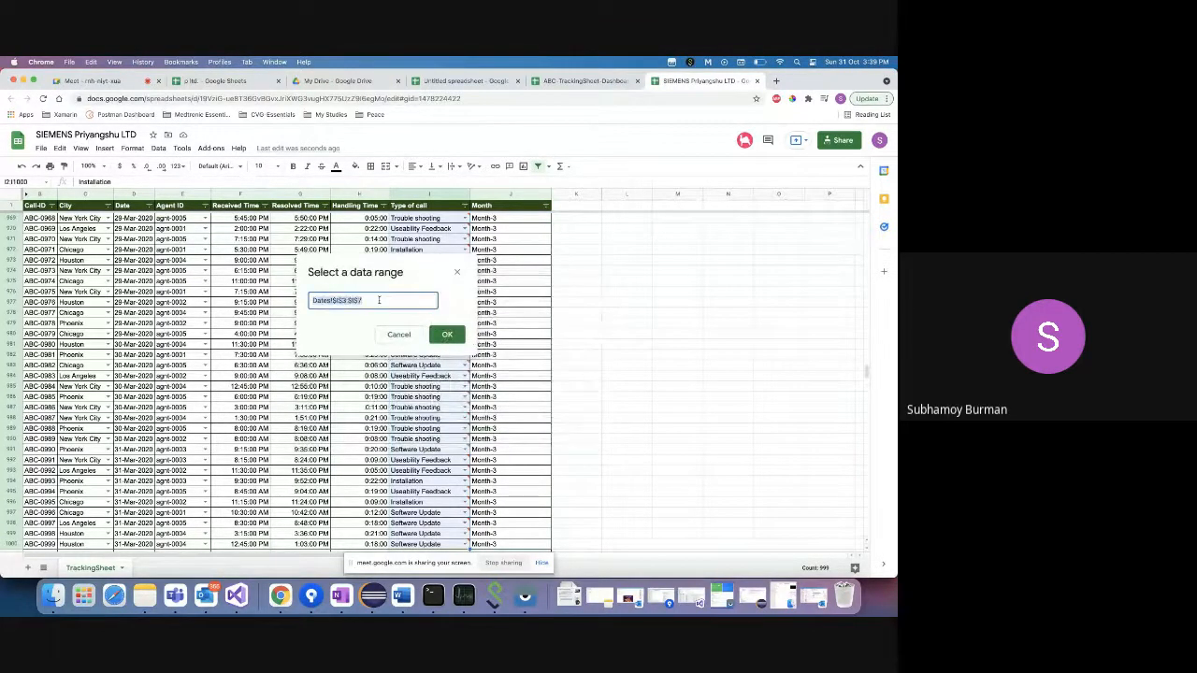
pyautogui.press('BackSpace')
pyautogui.click(457, 273)
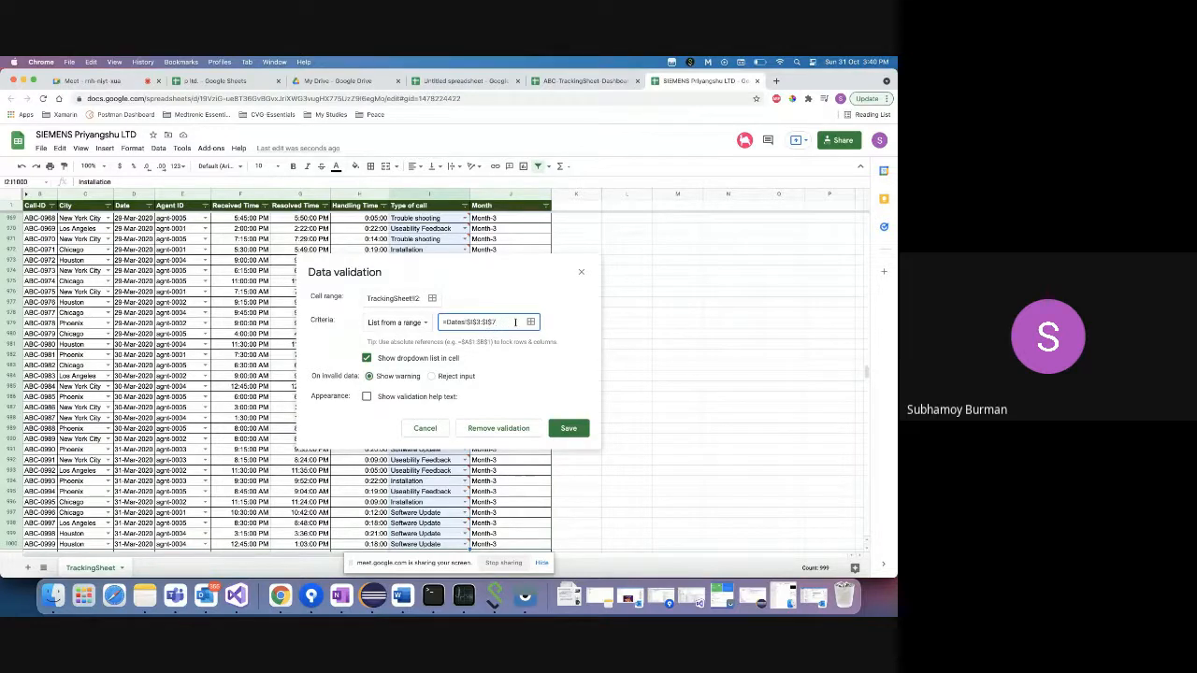
# - Set the dropdown source range to N10:N14 and save the validation rule
pyautogui.click(530, 322)
pyautogui.click(381, 301)
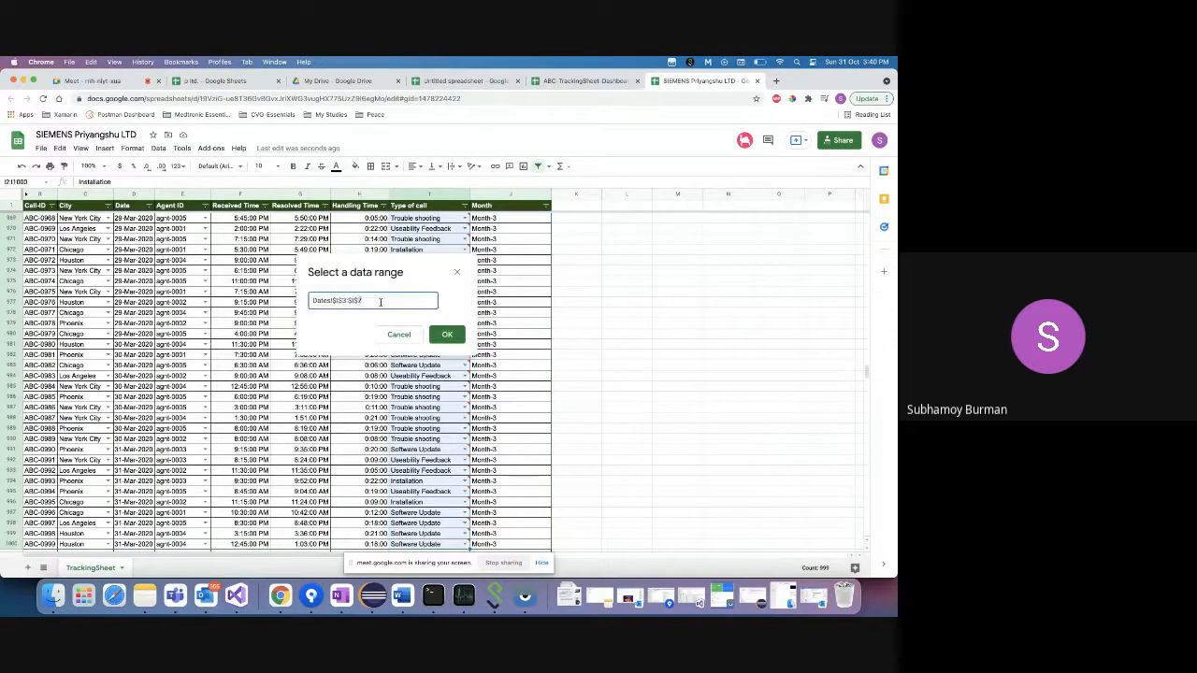
pyautogui.press('BackSpace')
pyautogui.press('BackSpace')
pyautogui.press('BackSpace')
pyautogui.press('BackSpace')
pyautogui.press('BackSpace')
pyautogui.press('BackSpace')
pyautogui.press('BackSpace')
pyautogui.press('BackSpace')
pyautogui.press('BackSpace')
pyautogui.press('BackSpace')
pyautogui.press('BackSpace')
pyautogui.press('BackSpace')
pyautogui.scroll(20, 691, 345)
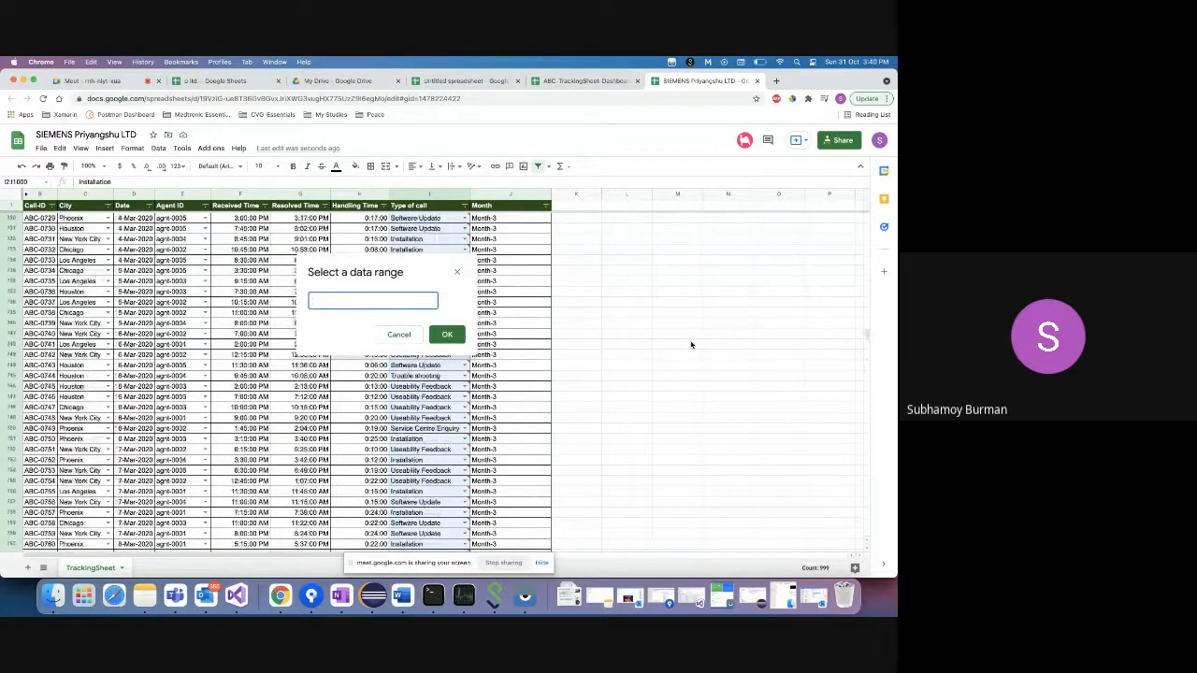
pyautogui.scroll(8, 692, 345)
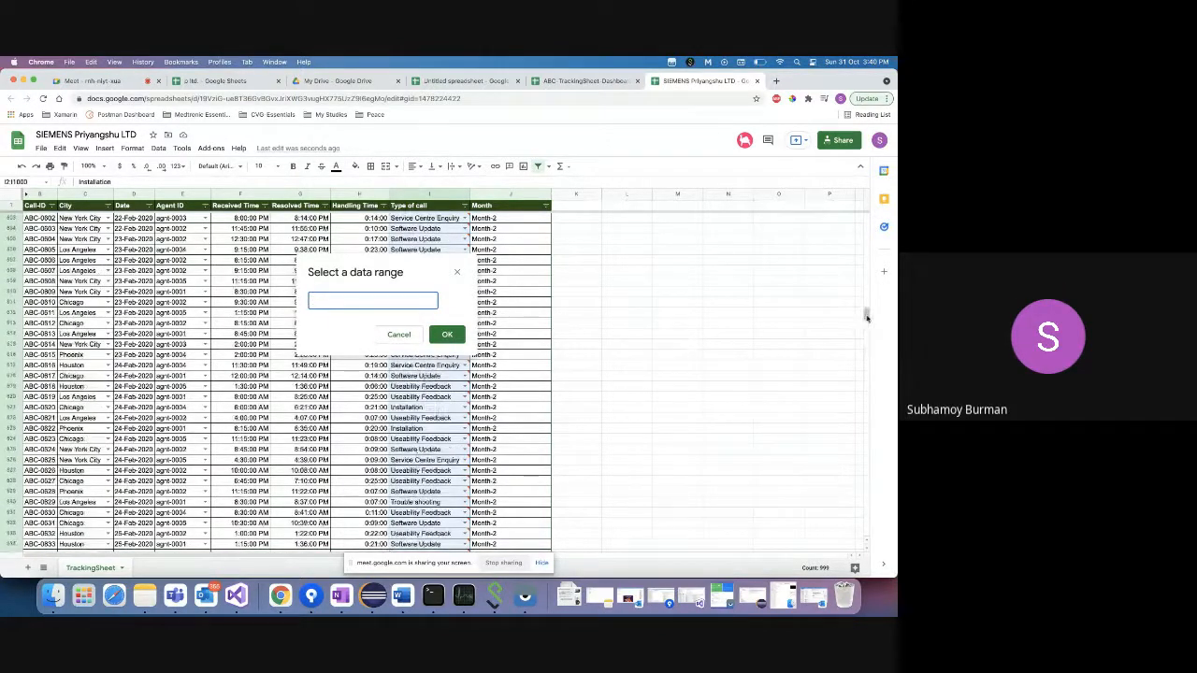
pyautogui.moveTo(865, 317); pyautogui.dragTo(866, 217)
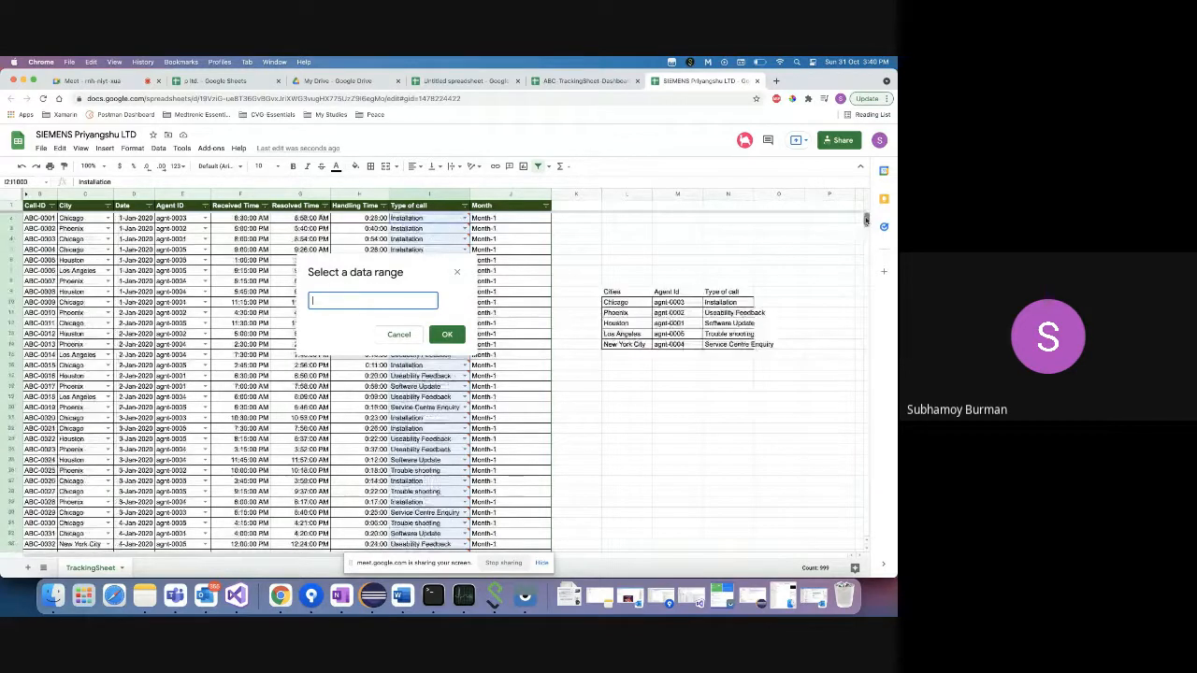
pyautogui.click(728, 302)
pyautogui.moveTo(728, 302); pyautogui.dragTo(727, 344)
pyautogui.click(447, 334)
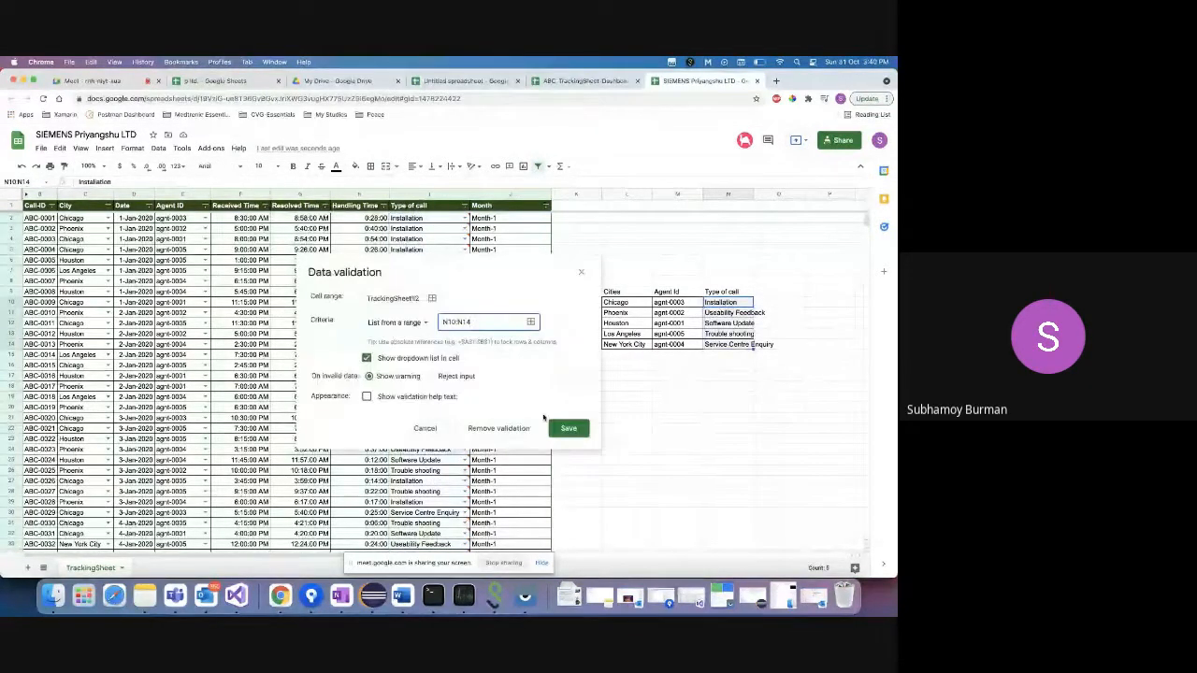
pyautogui.click(569, 428)
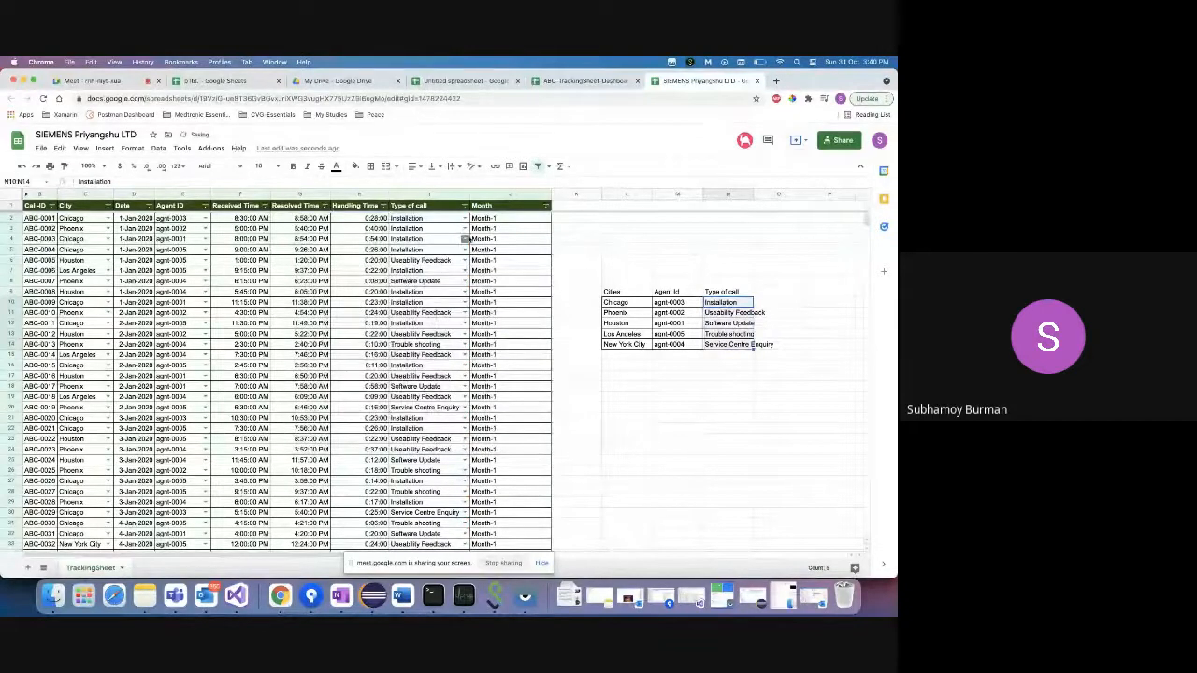
pyautogui.click(465, 228)
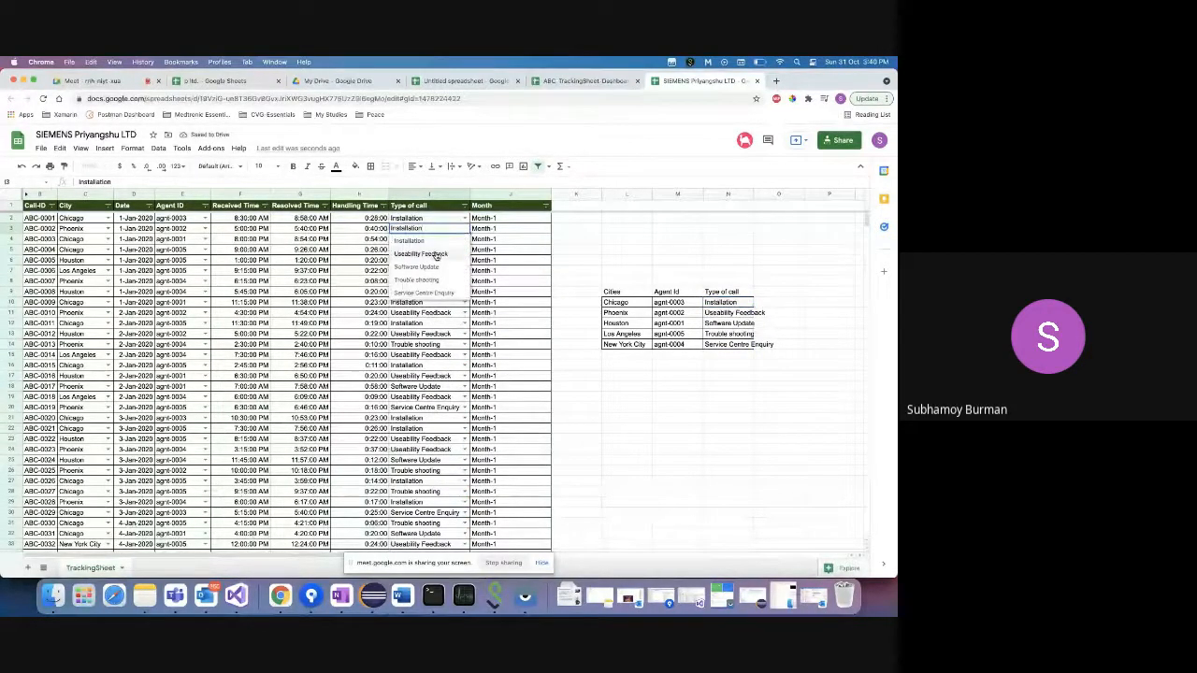
pyautogui.click(436, 255)
pyautogui.click(465, 229)
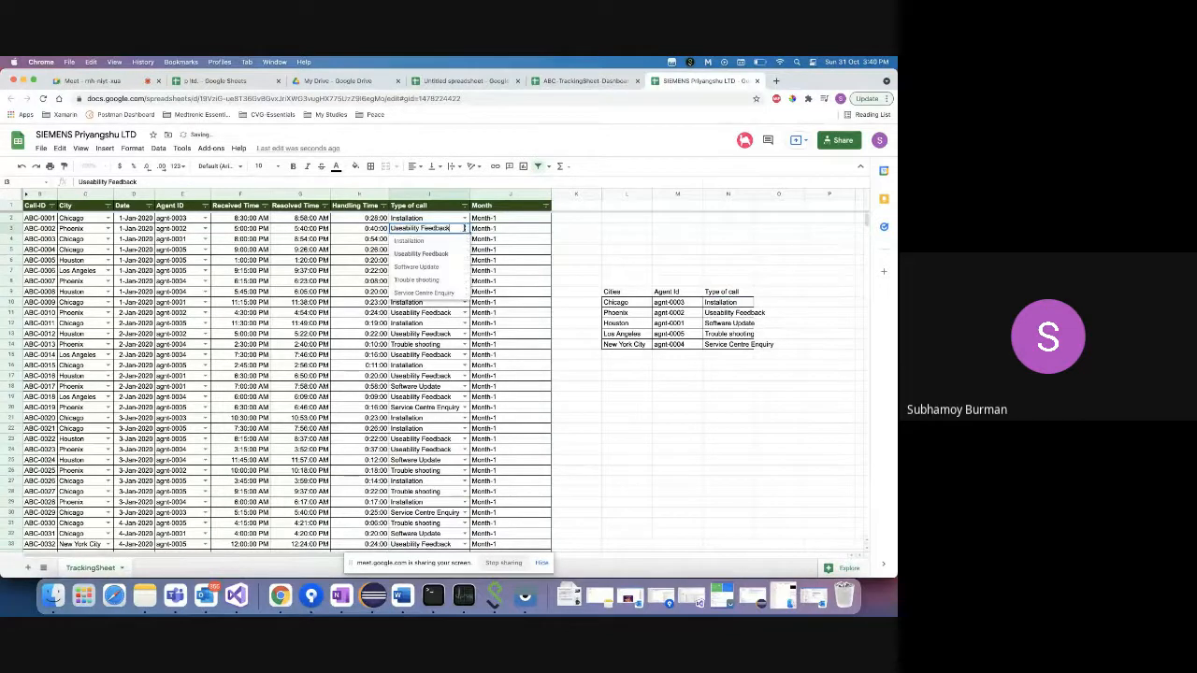
pyautogui.click(450, 242)
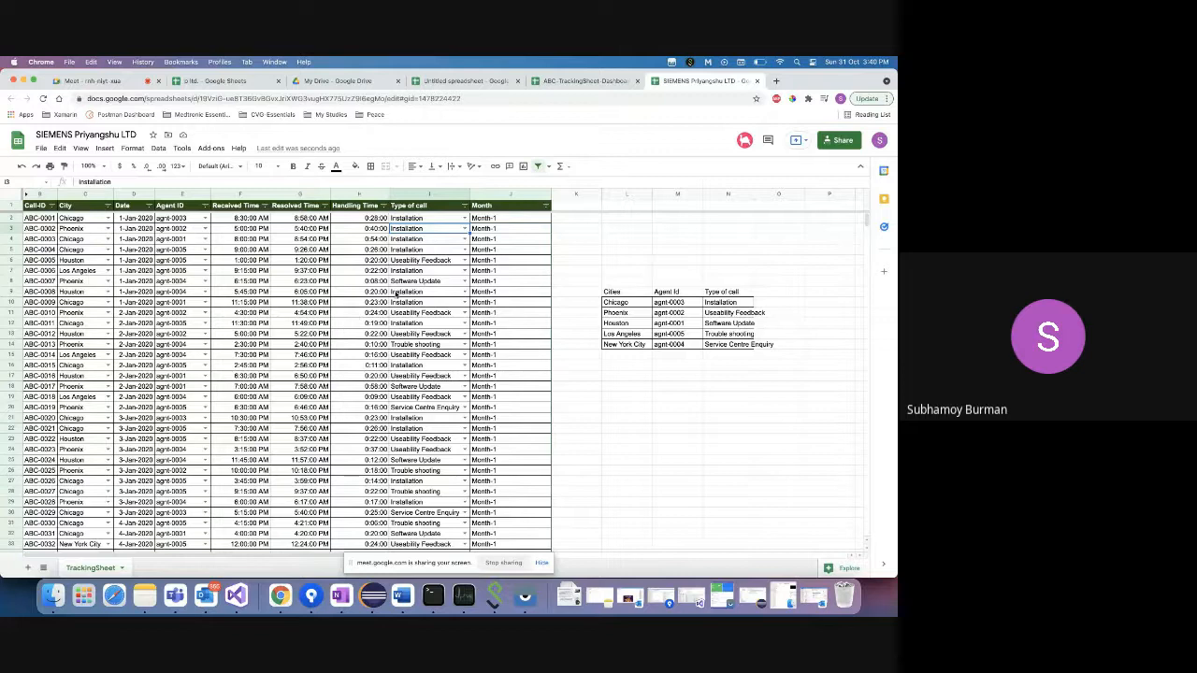
pyautogui.click(421, 221)
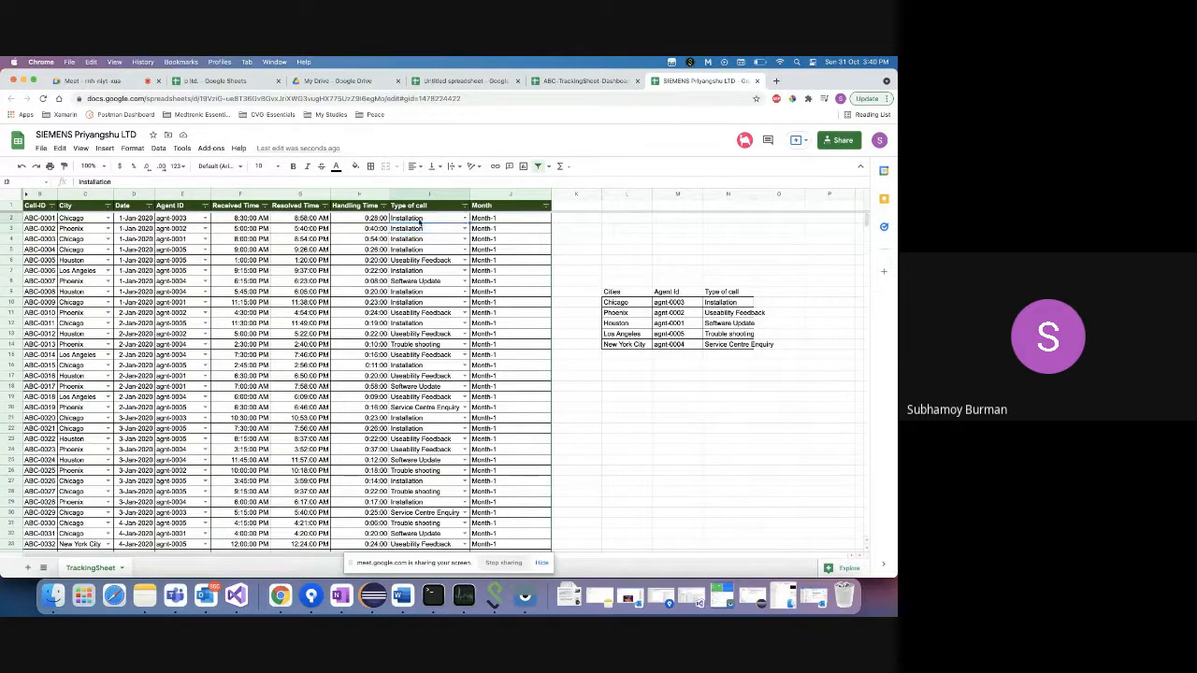
pyautogui.click(463, 313)
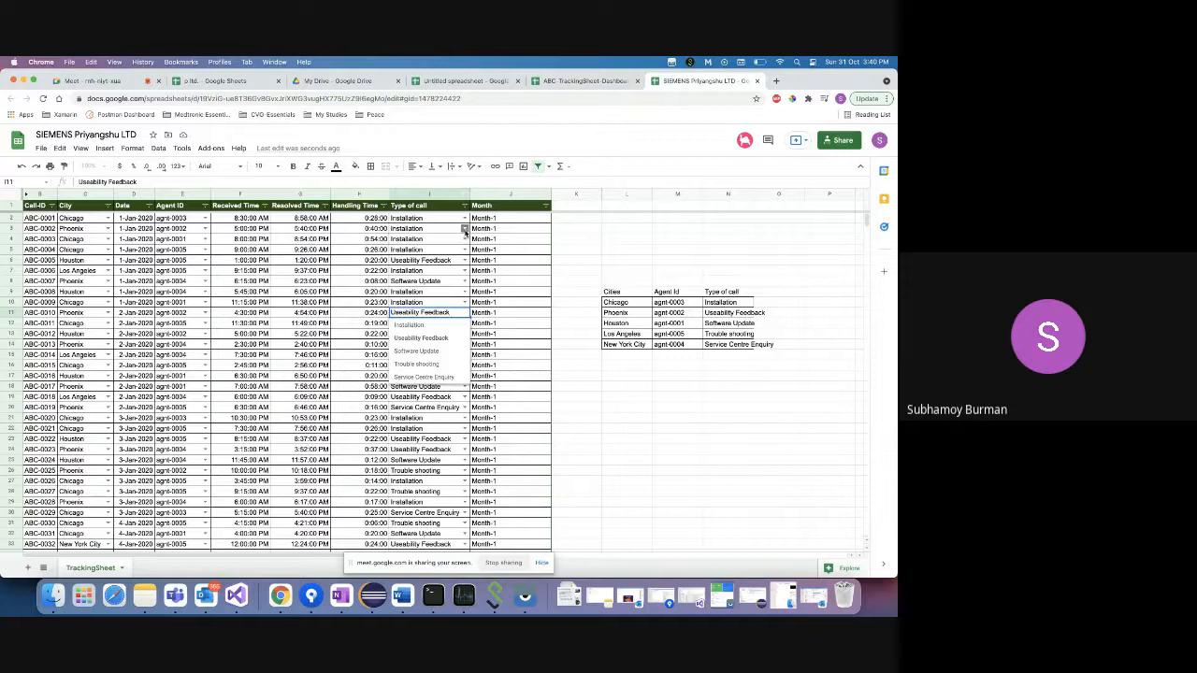
pyautogui.click(464, 230)
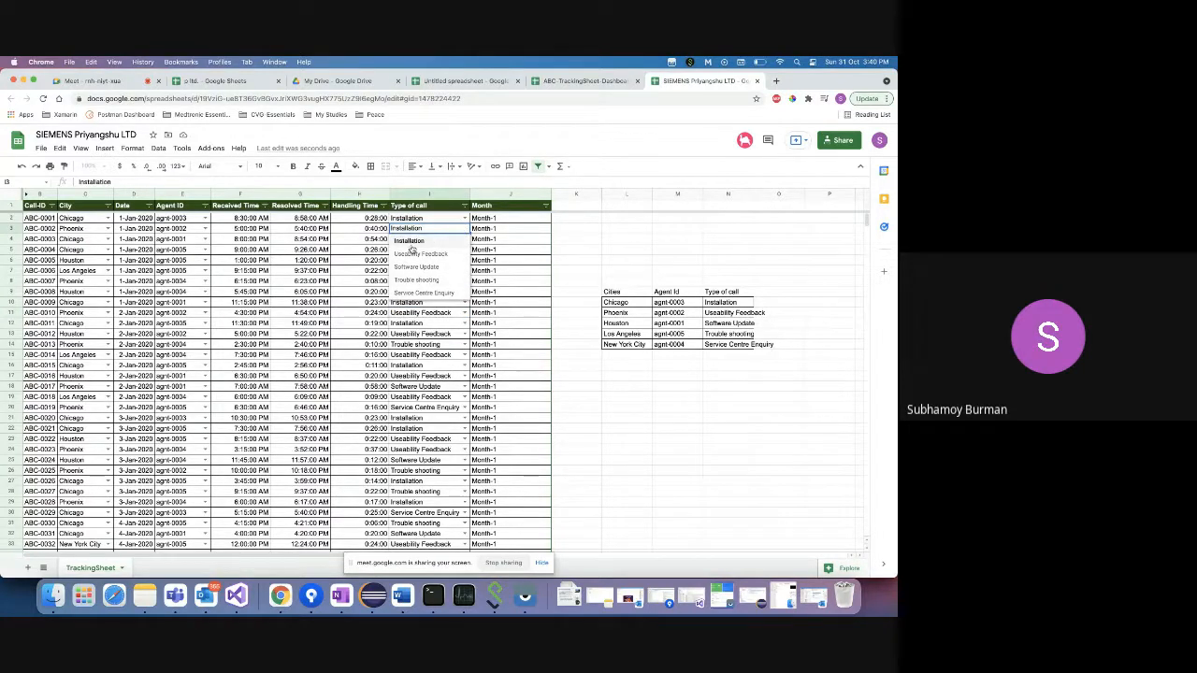
pyautogui.click(511, 231)
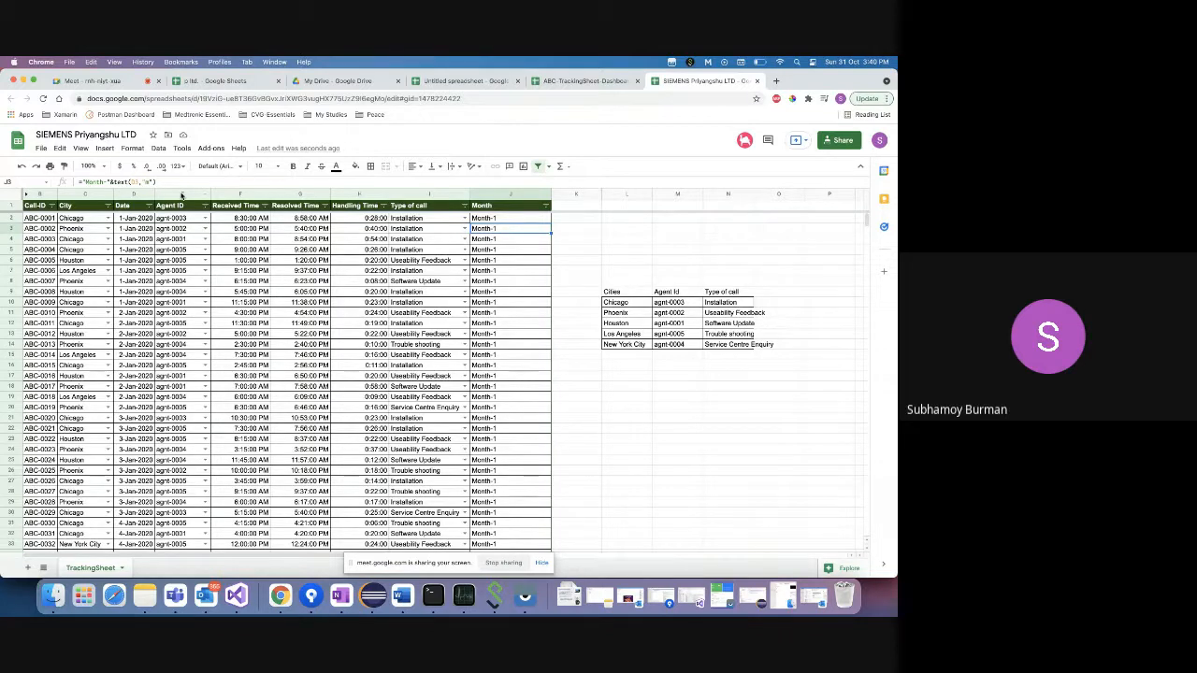
pyautogui.click(168, 182)
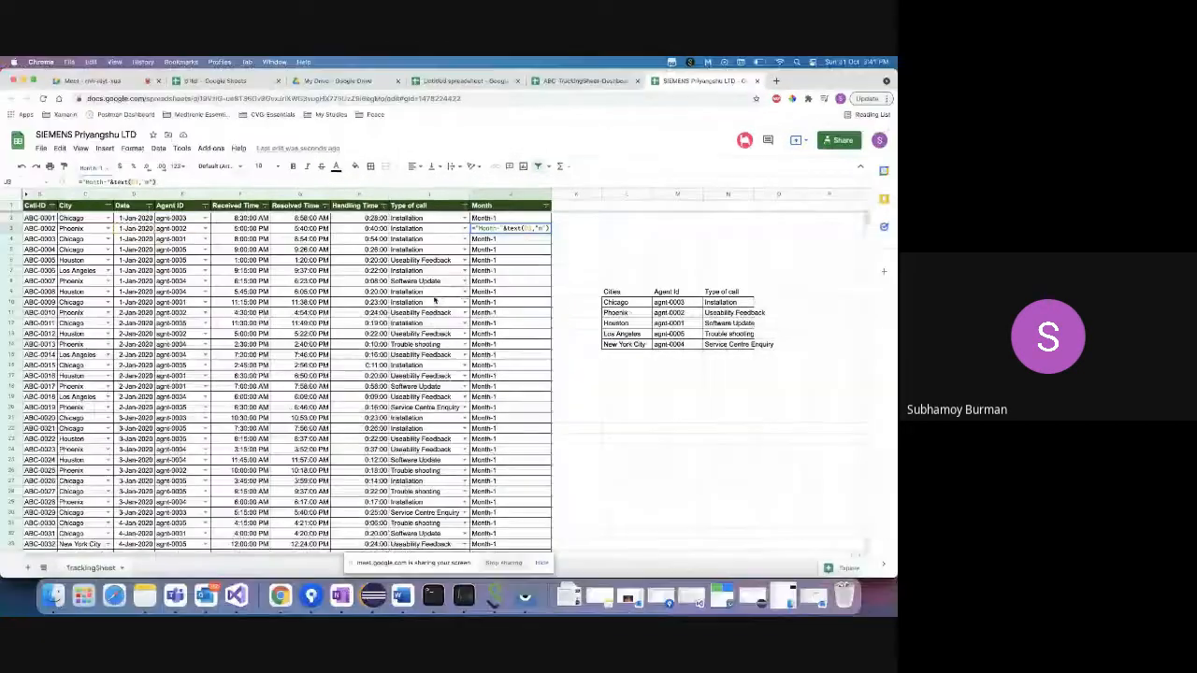
pyautogui.click(39, 194)
pyautogui.keyDown('shift'); pyautogui.click(433, 194); pyautogui.keyUp('shift')
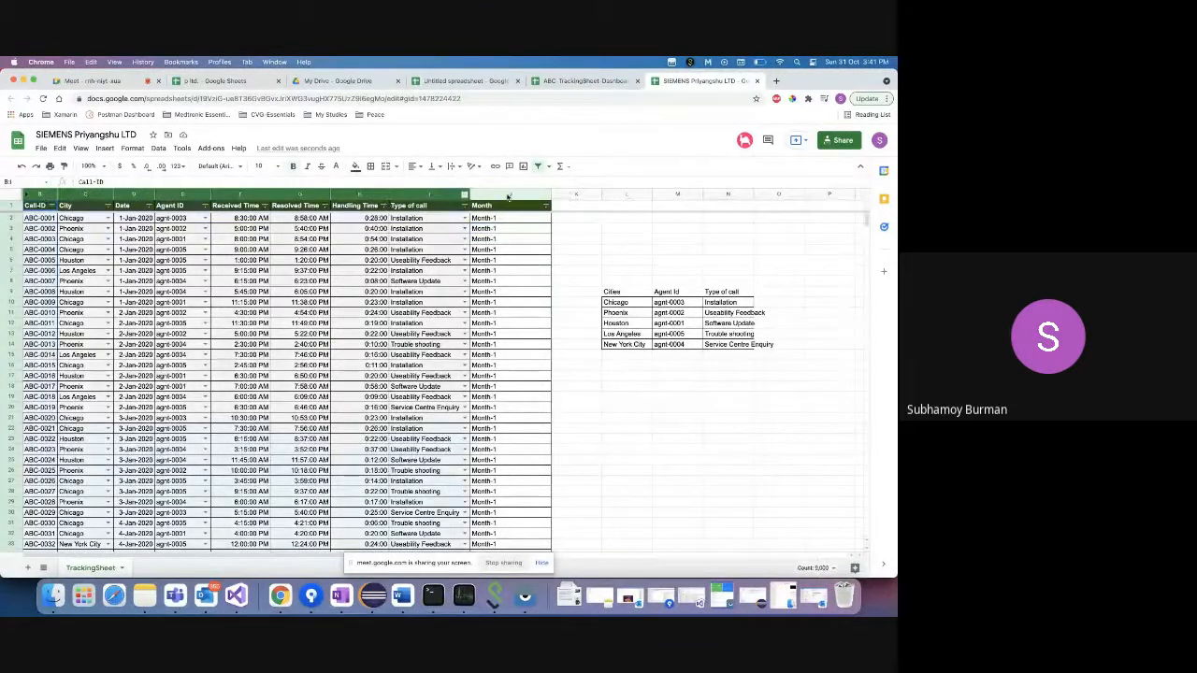
pyautogui.click(508, 194)
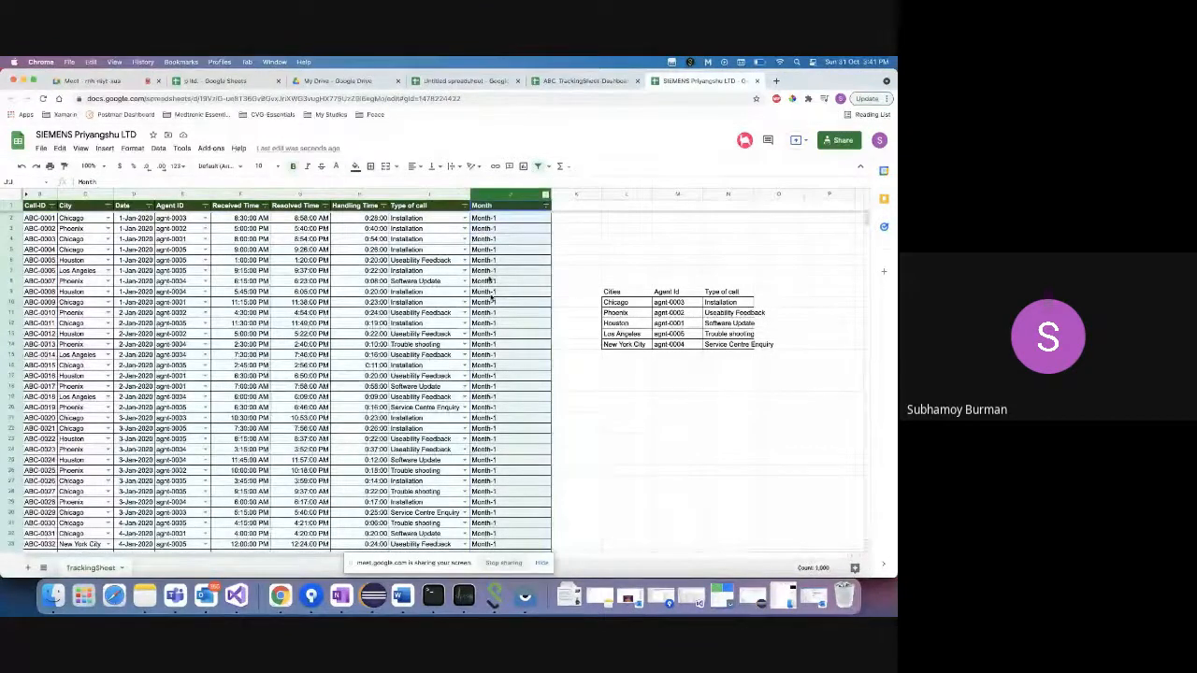
pyautogui.click(495, 218)
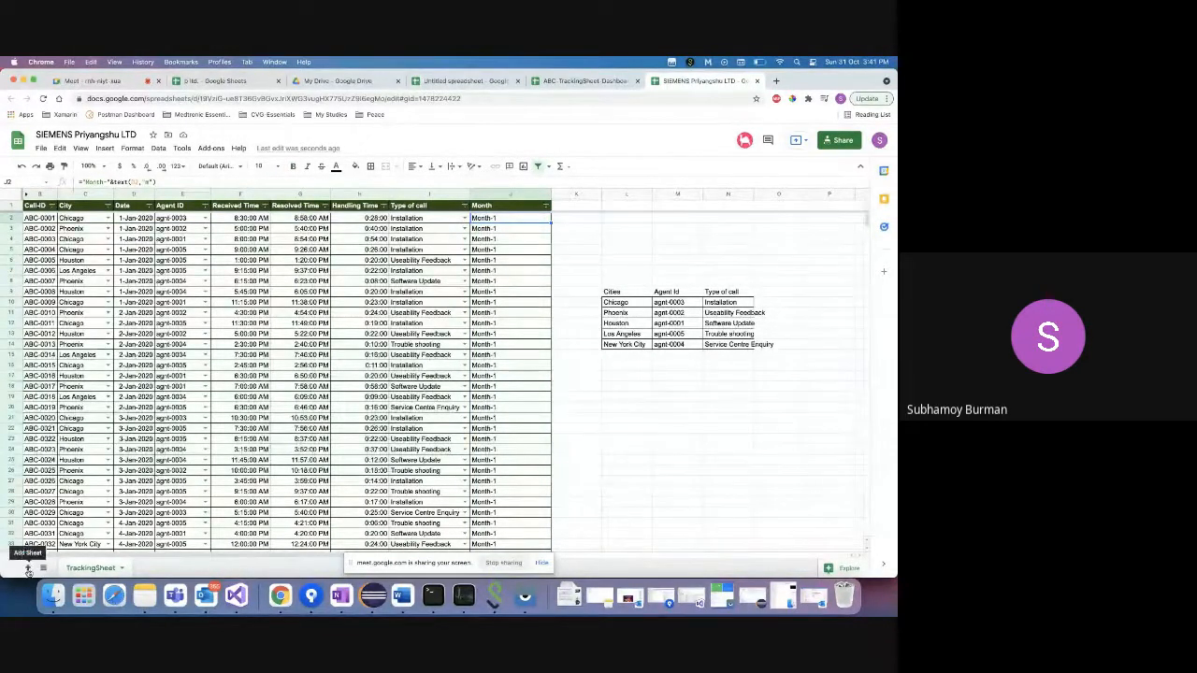
# - Add a new sheet after TrackingSheet and rename it from Sheet2 to 'Biz Dashboard'
pyautogui.click(29, 569)
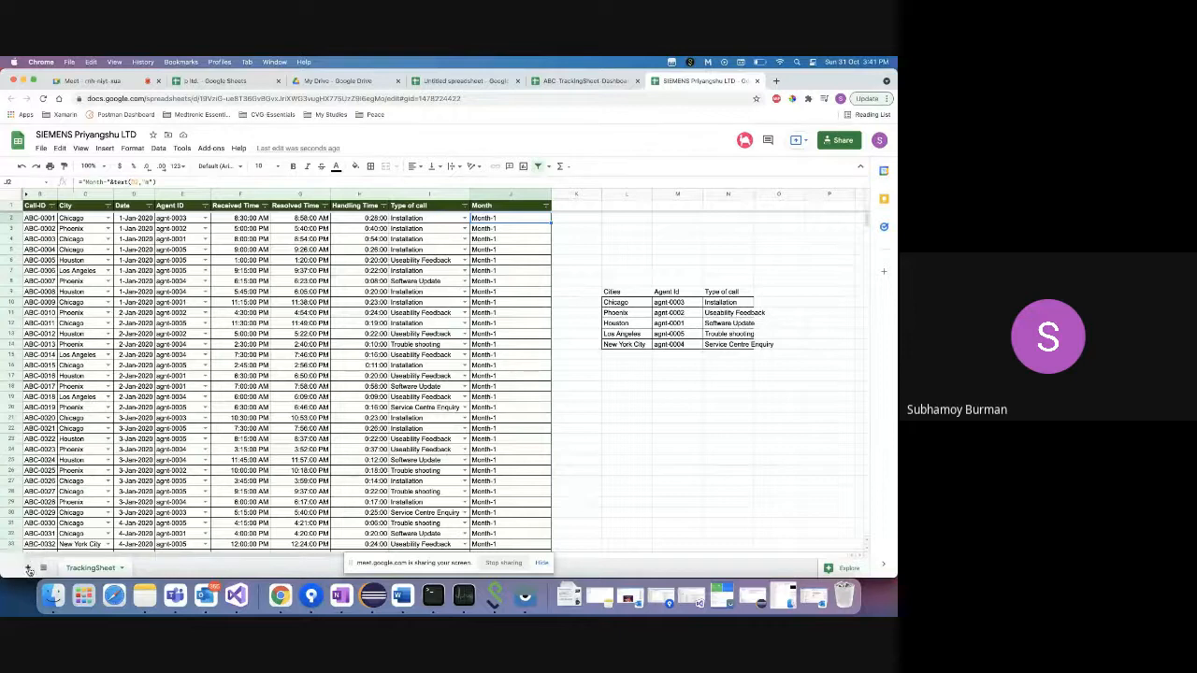
pyautogui.click(89, 569)
pyautogui.click(151, 569)
pyautogui.doubleClick(151, 569)
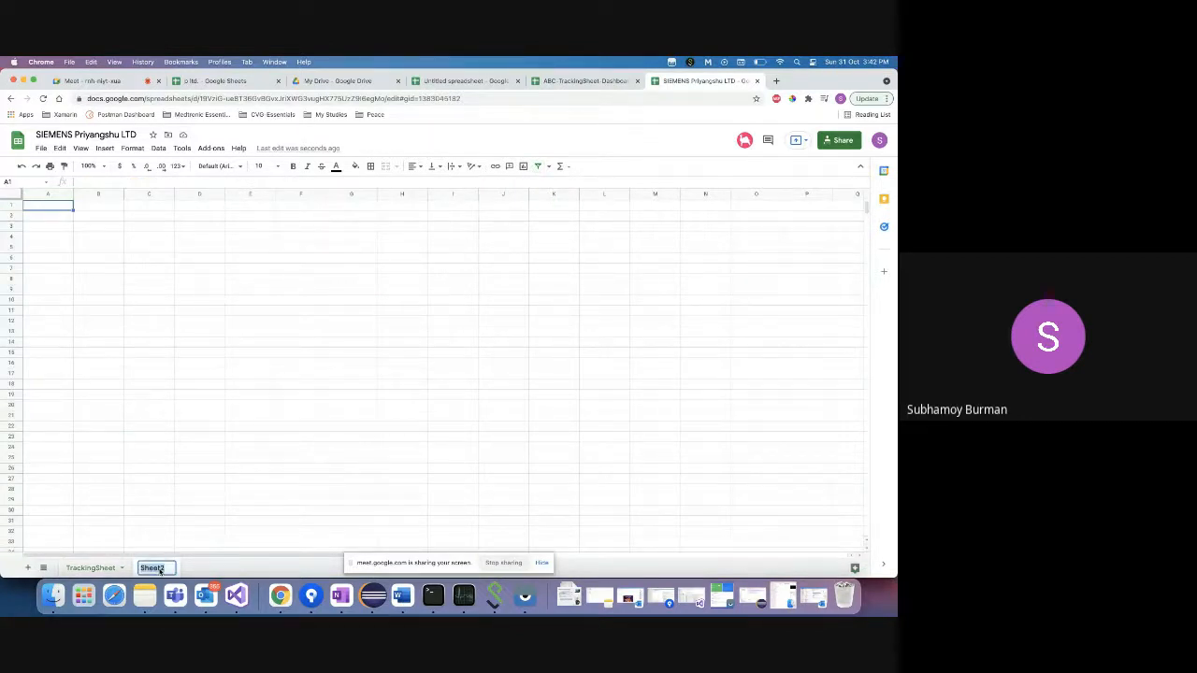
pyautogui.write('Busines')
pyautogui.press('BackSpace')
pyautogui.press('BackSpace')
pyautogui.press('BackSpace')
pyautogui.press('BackSpace')
pyautogui.press('BackSpace')
pyautogui.press('BackSpace')
pyautogui.write('iz Dashboard')
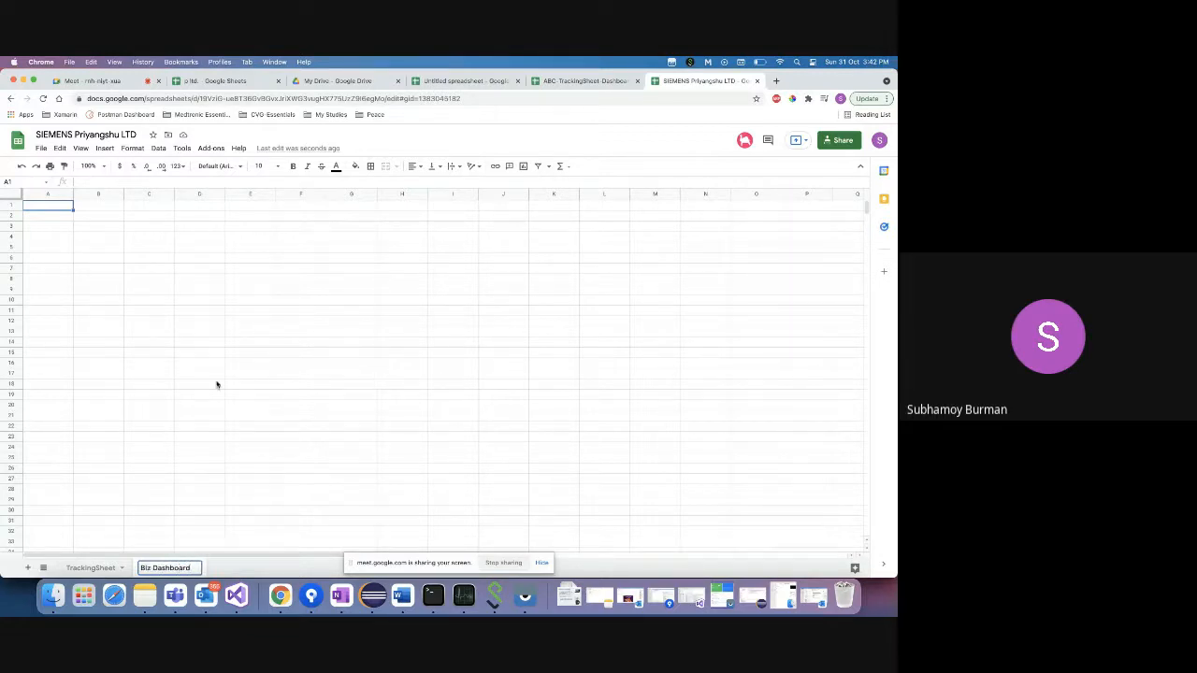
pyautogui.click(216, 385)
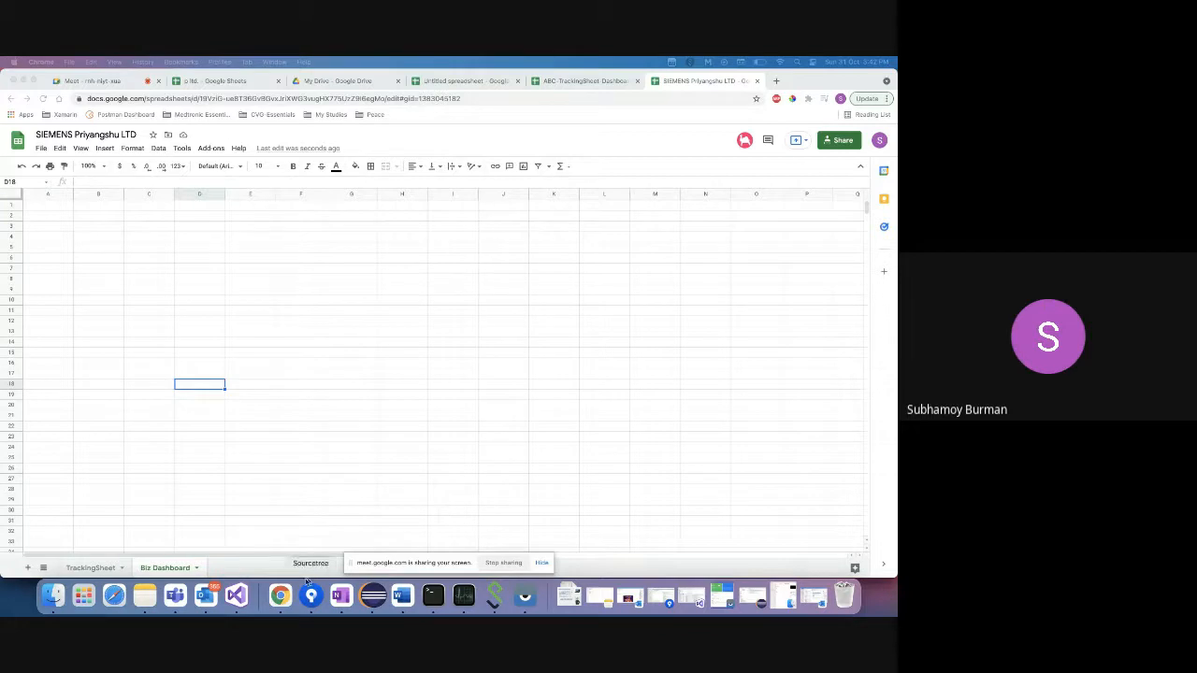
pyautogui.rightClick(280, 595)
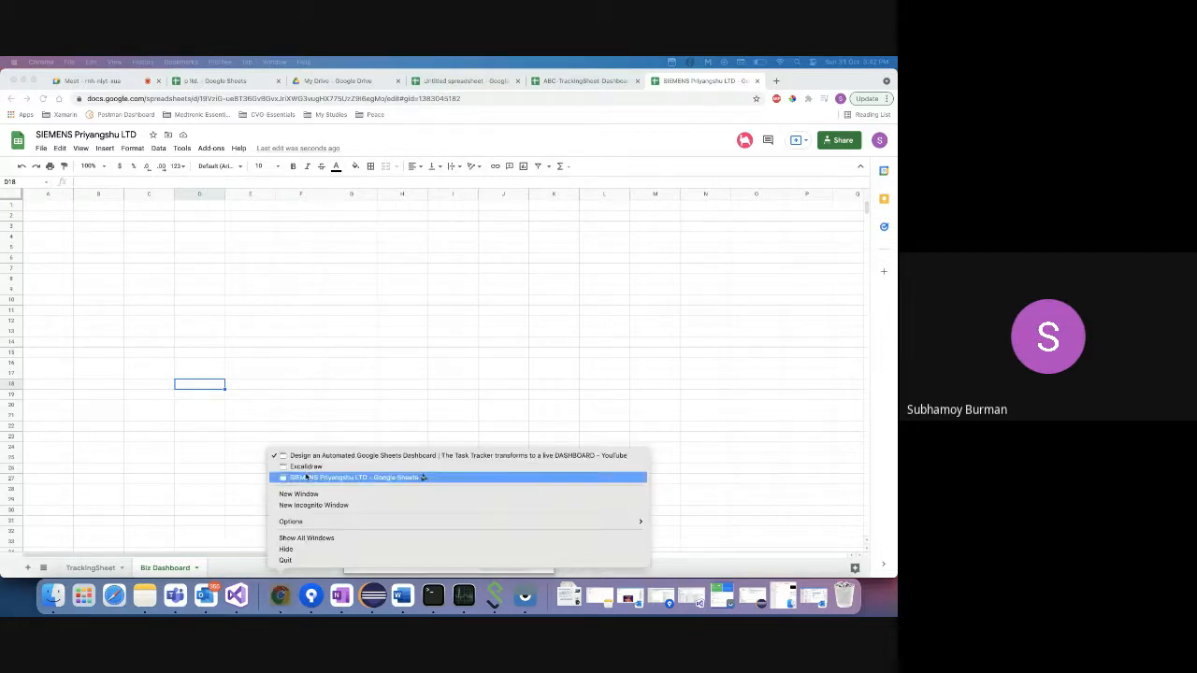
# - In Excalidraw, draw a small circle bullet below the question
pyautogui.click(306, 477)
pyautogui.rightClick(283, 593)
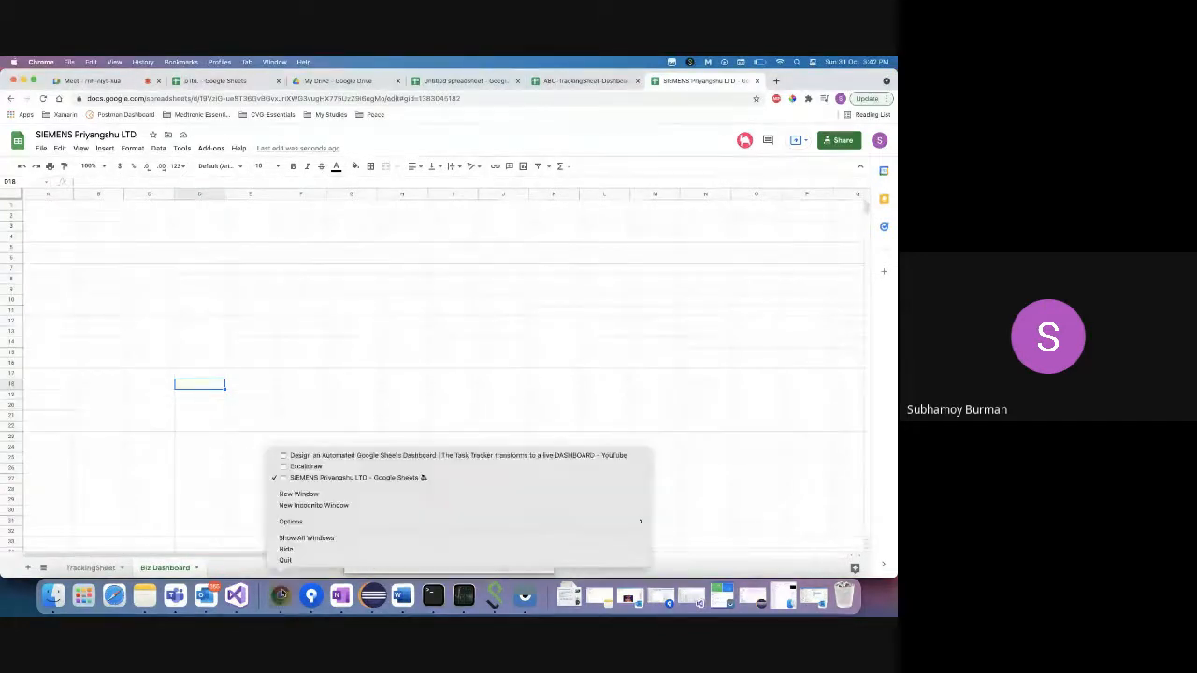
pyautogui.click(306, 466)
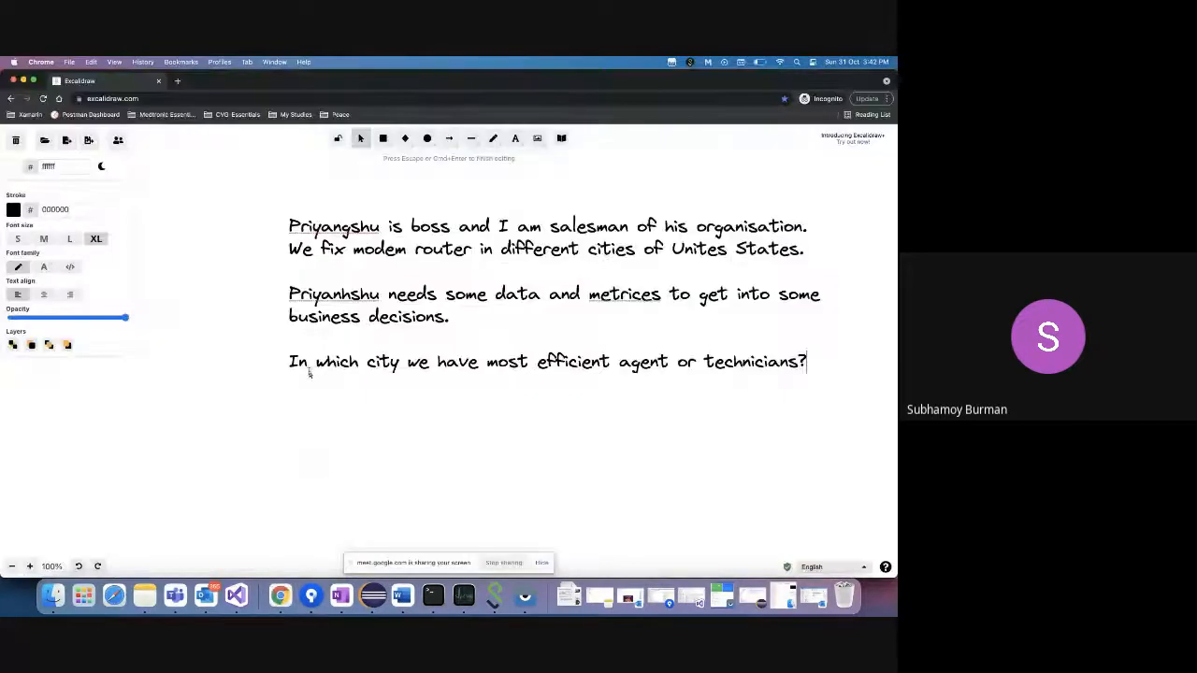
pyautogui.press('Return')
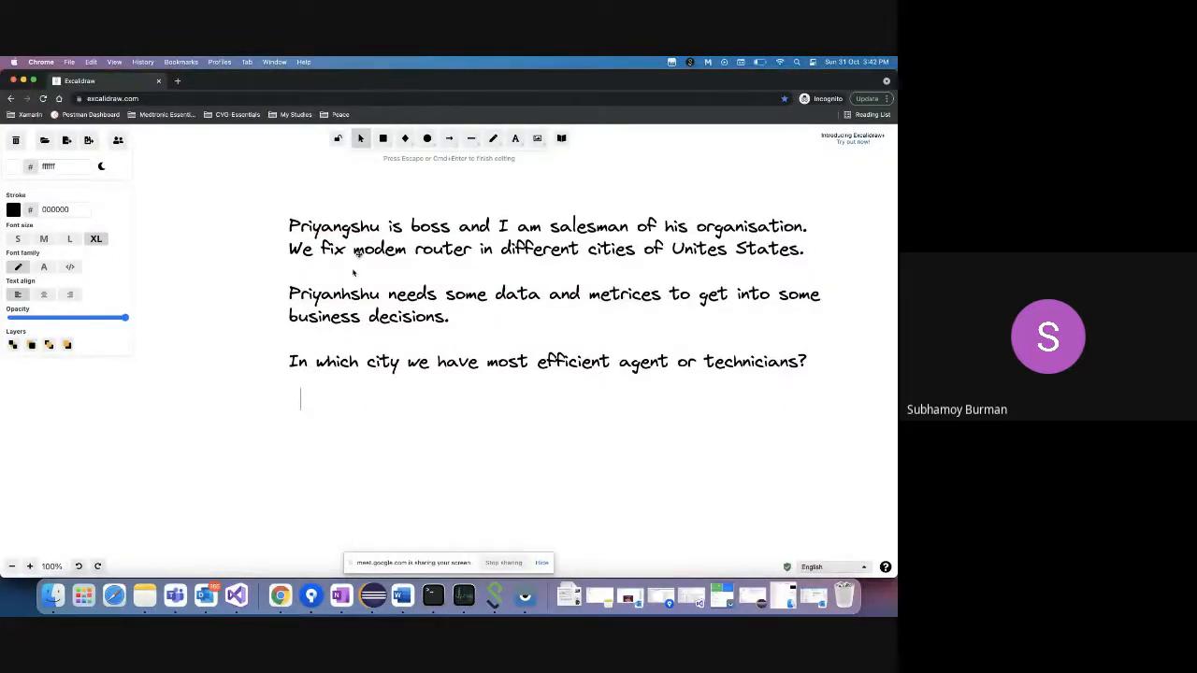
pyautogui.click(427, 139)
pyautogui.moveTo(299, 421)
pyautogui.mouseDown()
pyautogui.moveTo(318, 393)
pyautogui.moveTo(303, 397)
pyautogui.moveTo(325, 393)
pyautogui.mouseUp()
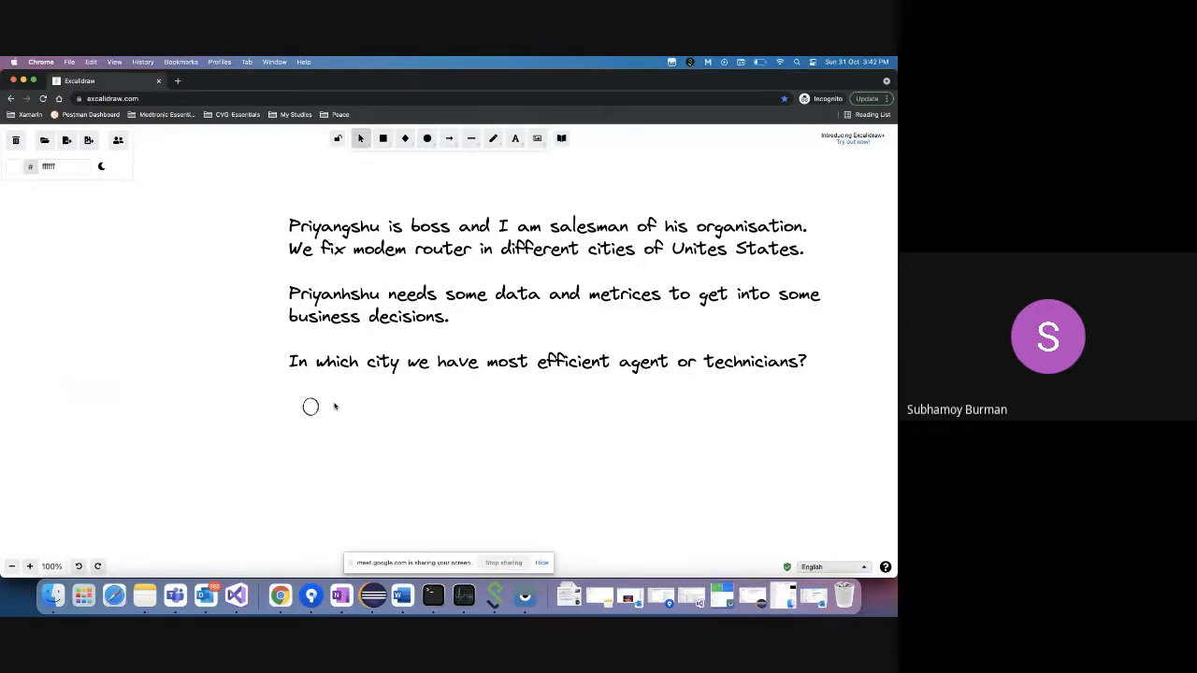
# - Add a two-line note beside the circle asking a colleague for a graph of monthly service calls
pyautogui.doubleClick(335, 408)
pyautogui.write('He')
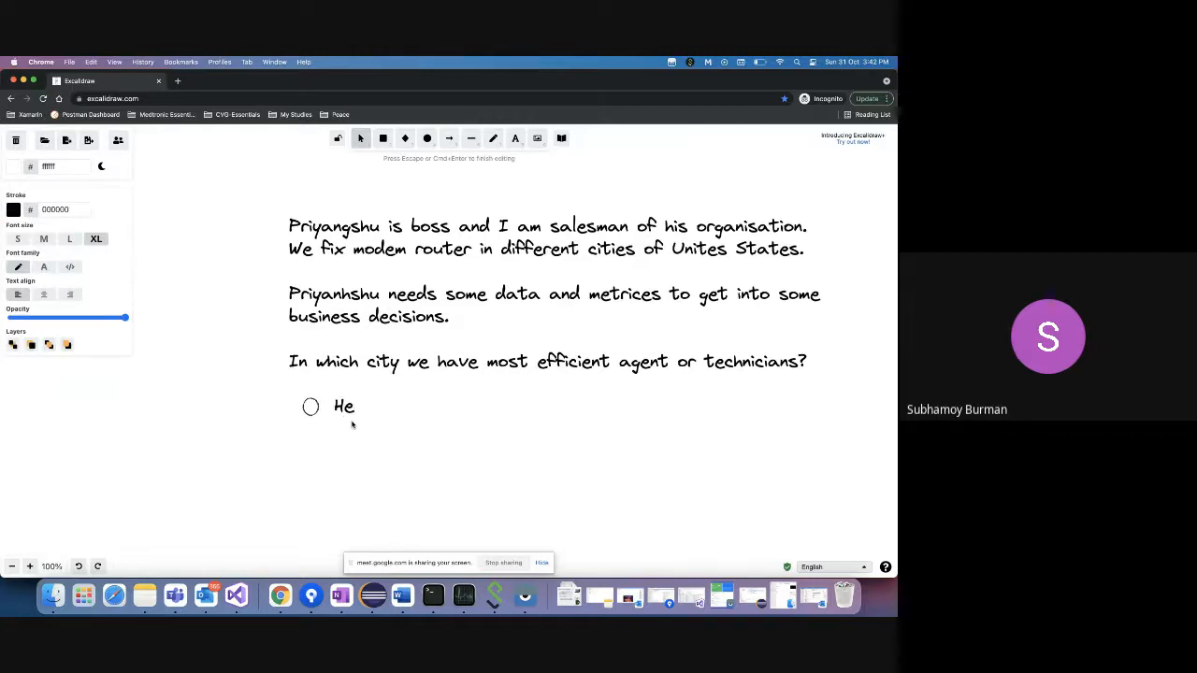
pyautogui.write('y Subhamoy,')
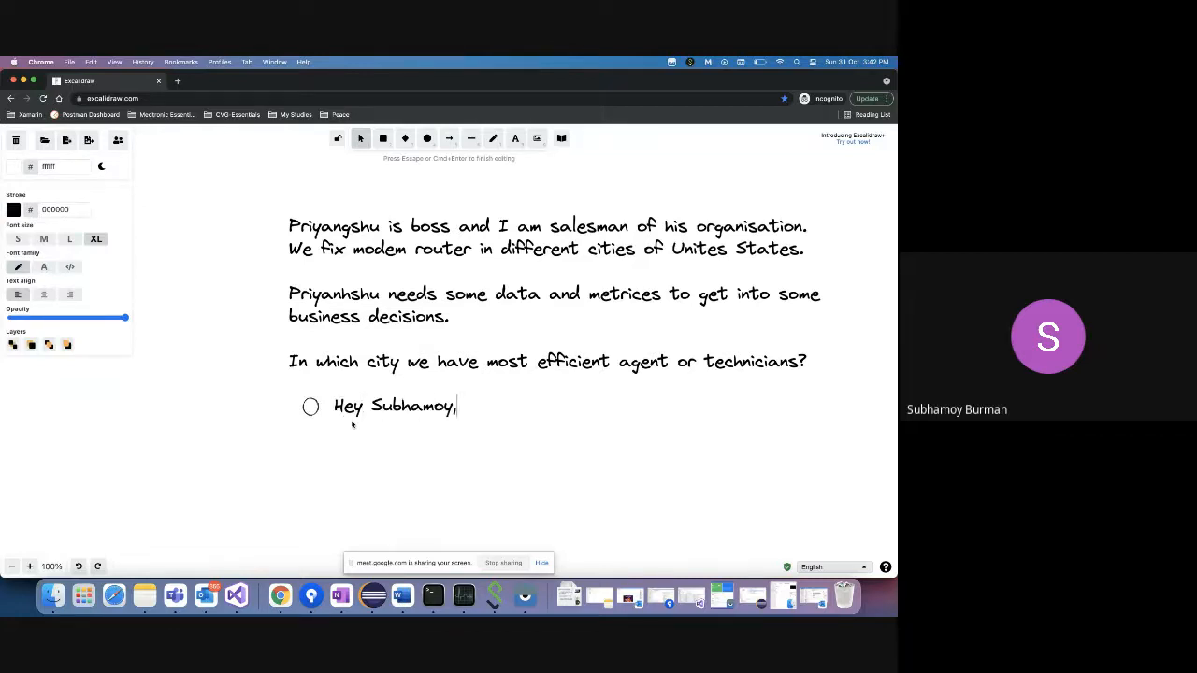
pyautogui.write(' please get me')
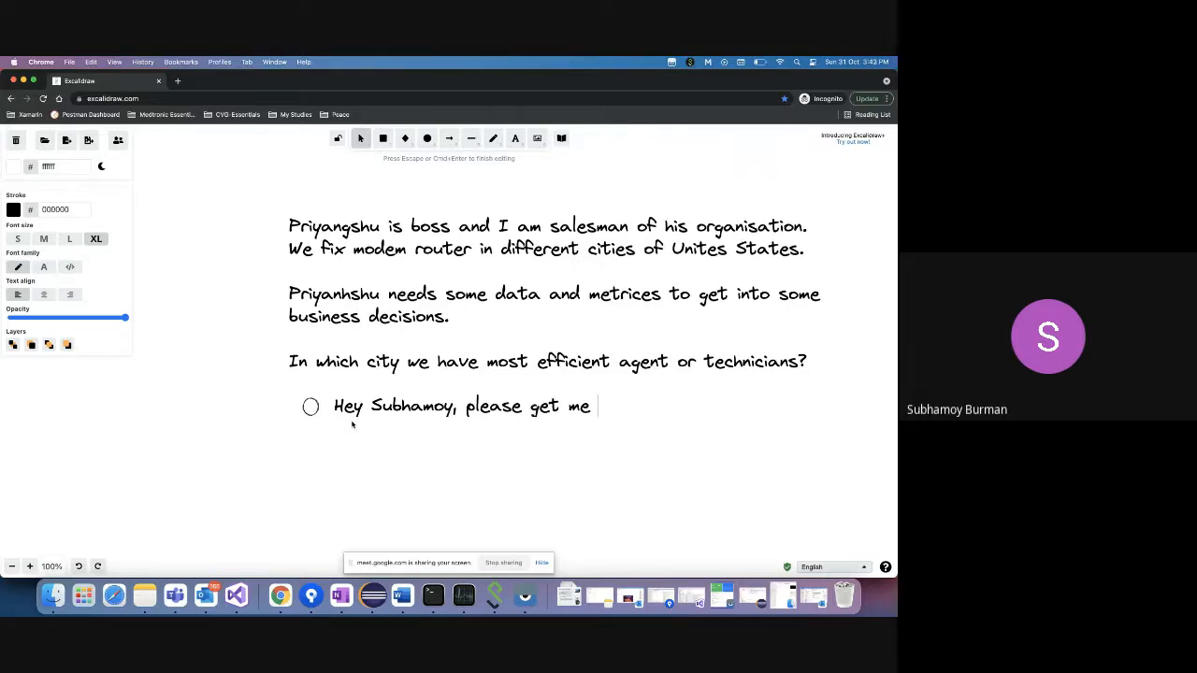
pyautogui.write(' a graph of monthly ')
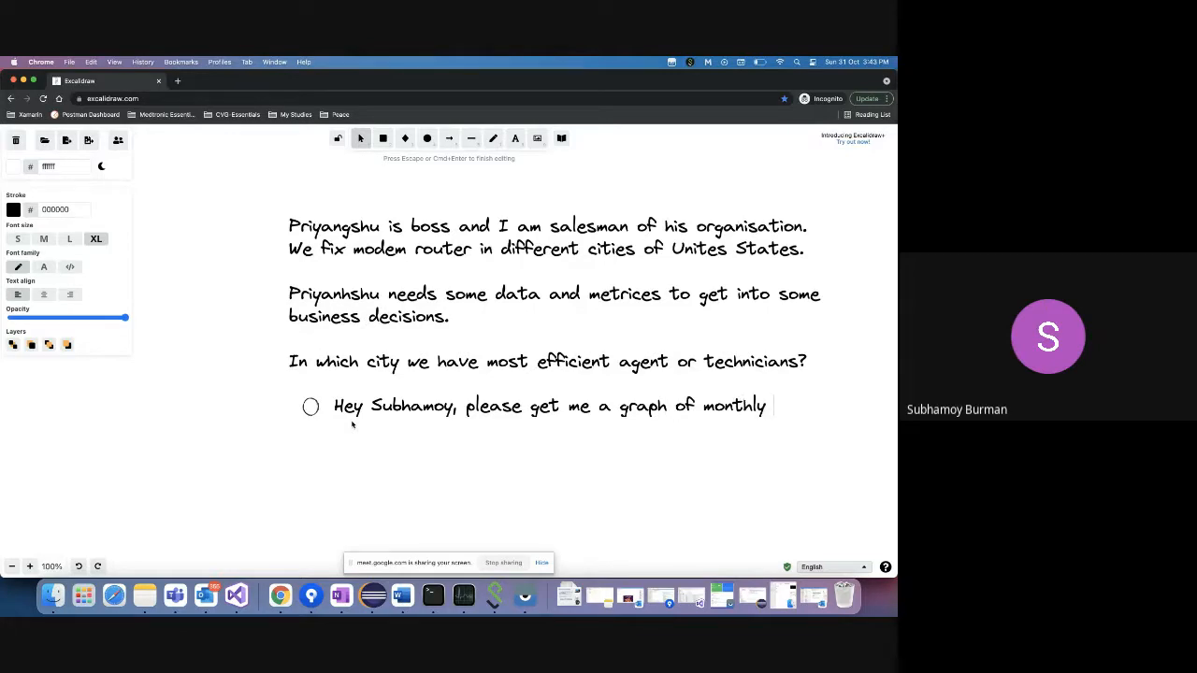
pyautogui.write('service calls?')
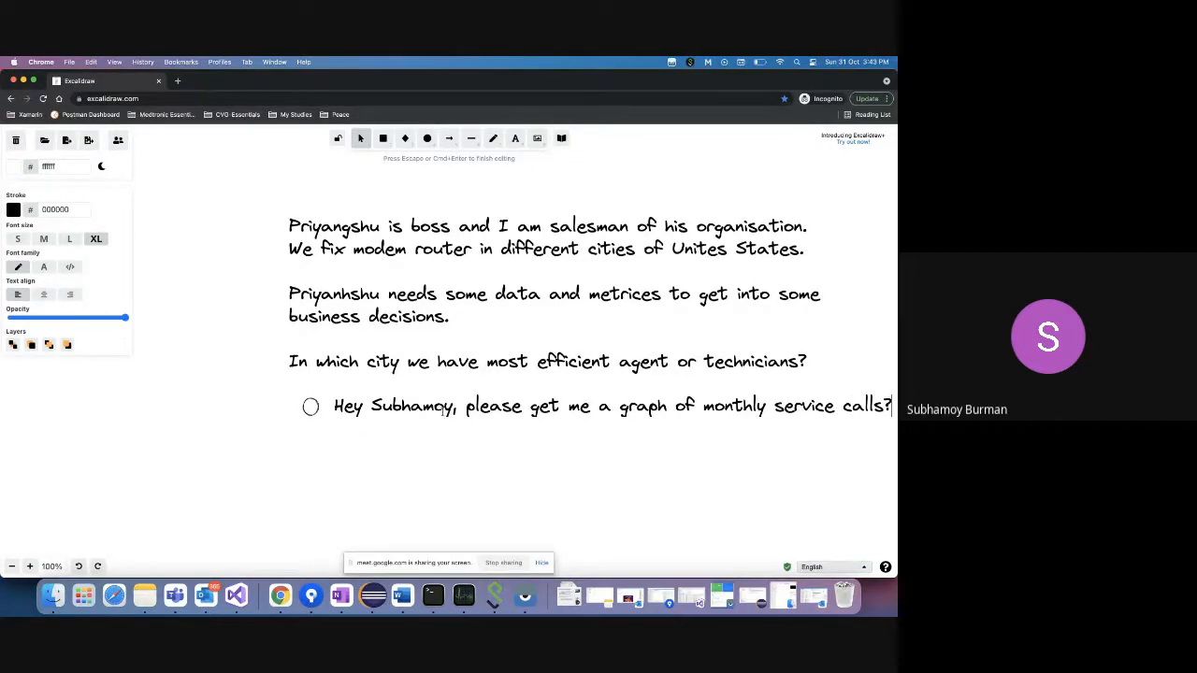
pyautogui.click(465, 408)
pyautogui.press('Return')
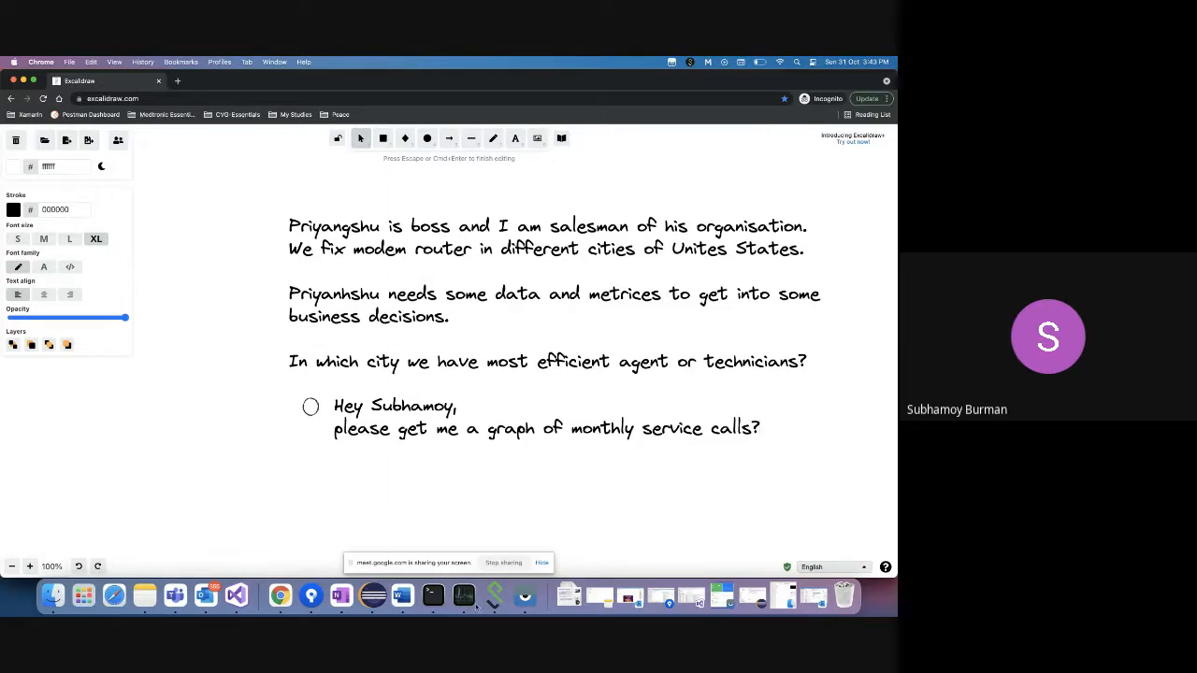
pyautogui.rightClick(281, 595)
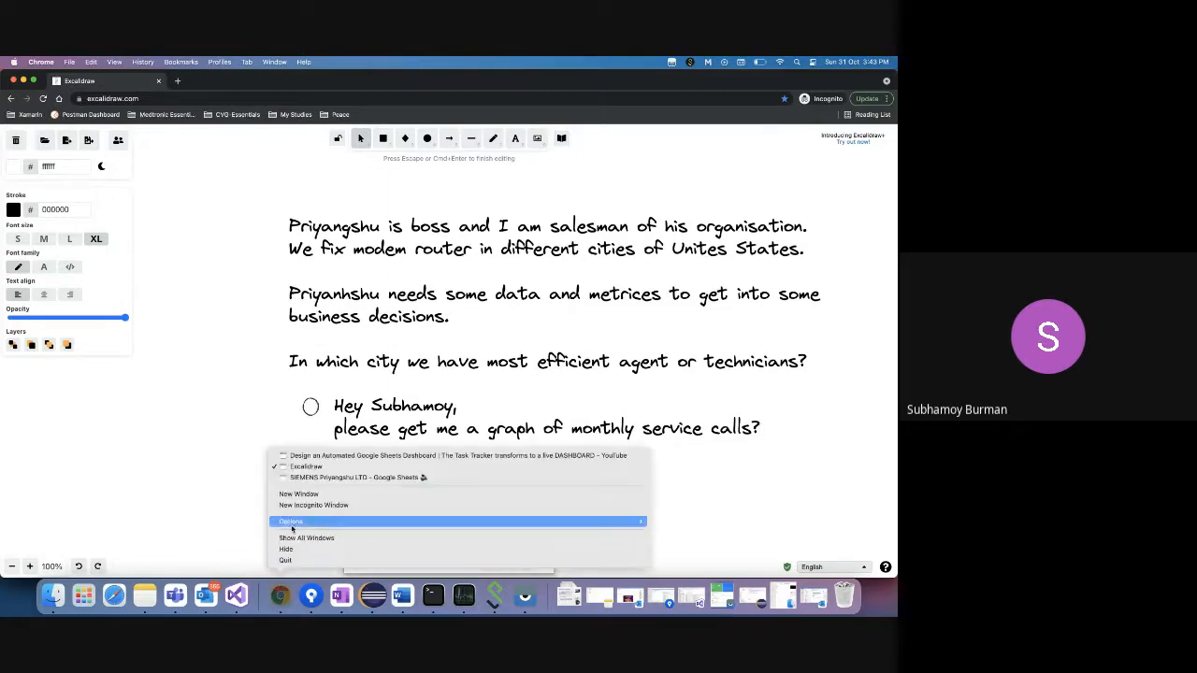
pyautogui.click(314, 478)
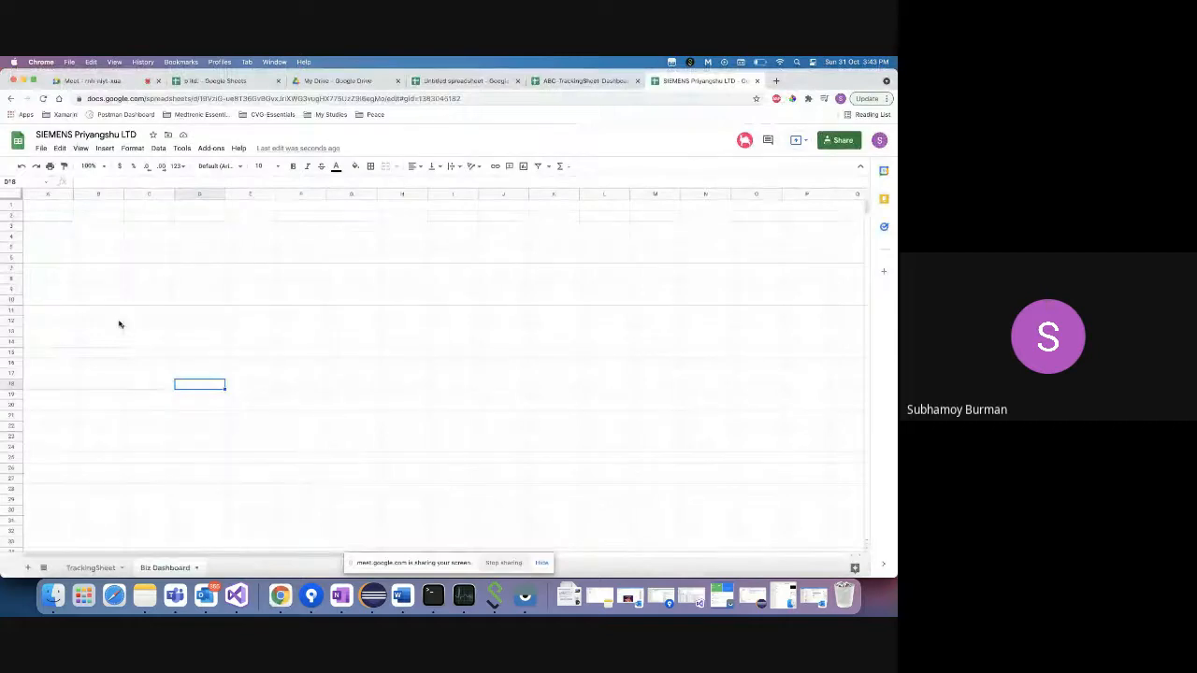
pyautogui.click(51, 223)
pyautogui.click(50, 216)
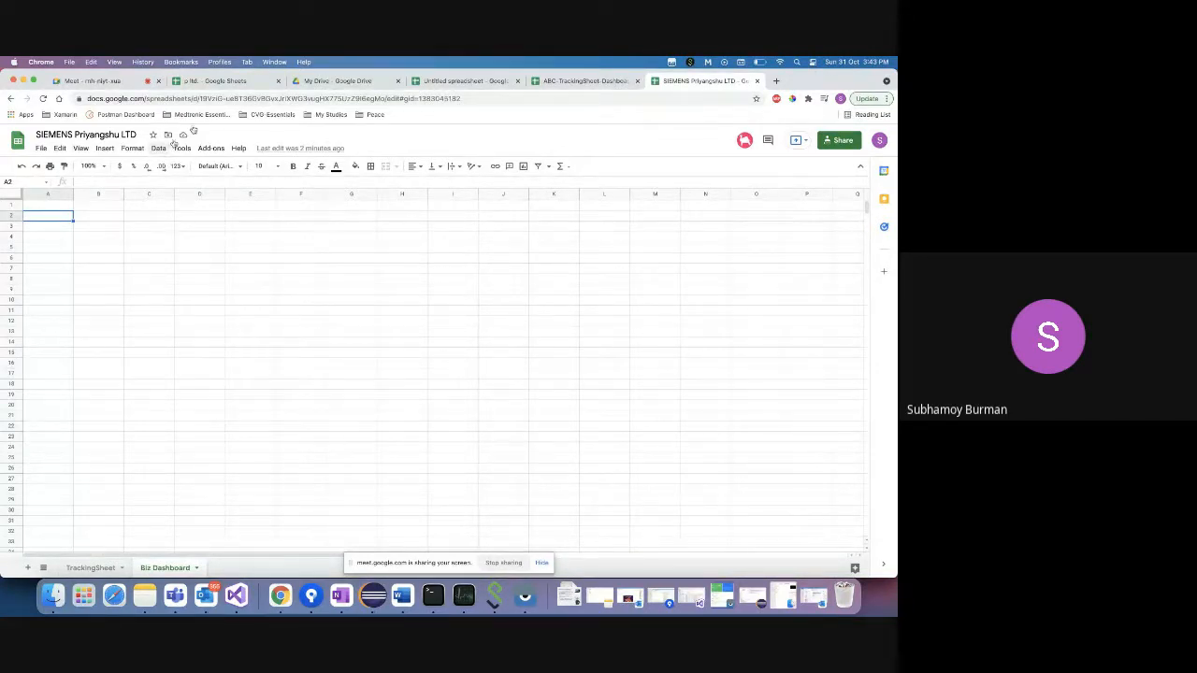
# - Search Google for 'pivot meaning' and read the expanded definition of the word pivot
pyautogui.click(776, 82)
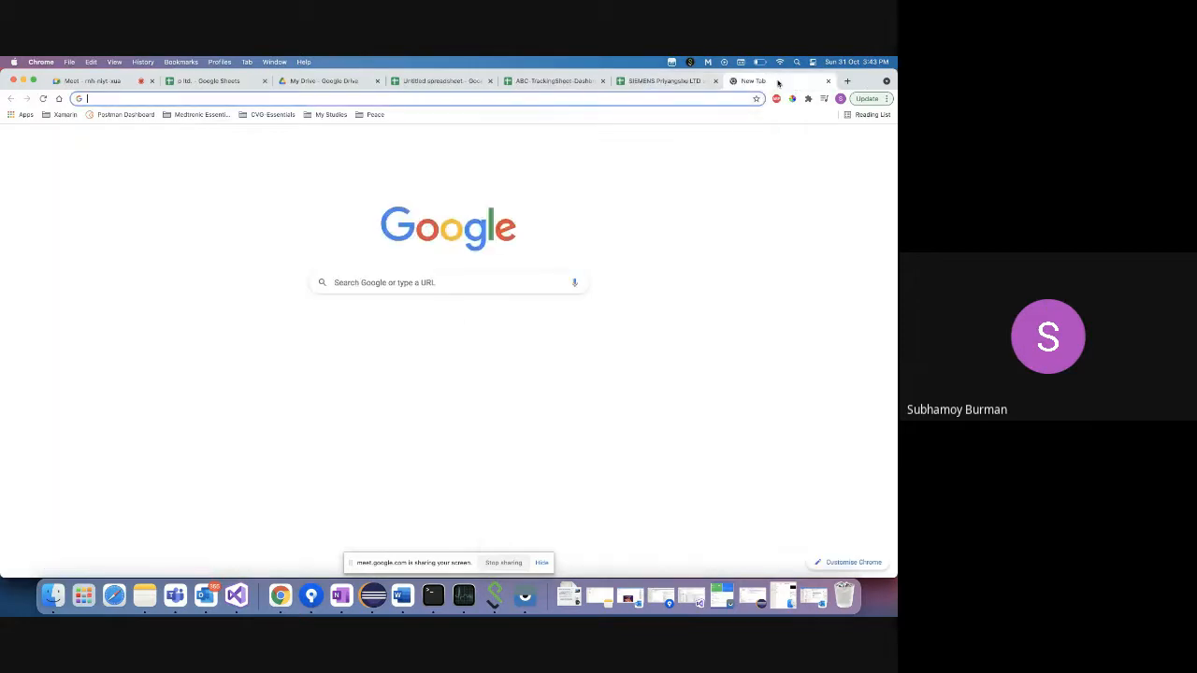
pyautogui.write('plvot')
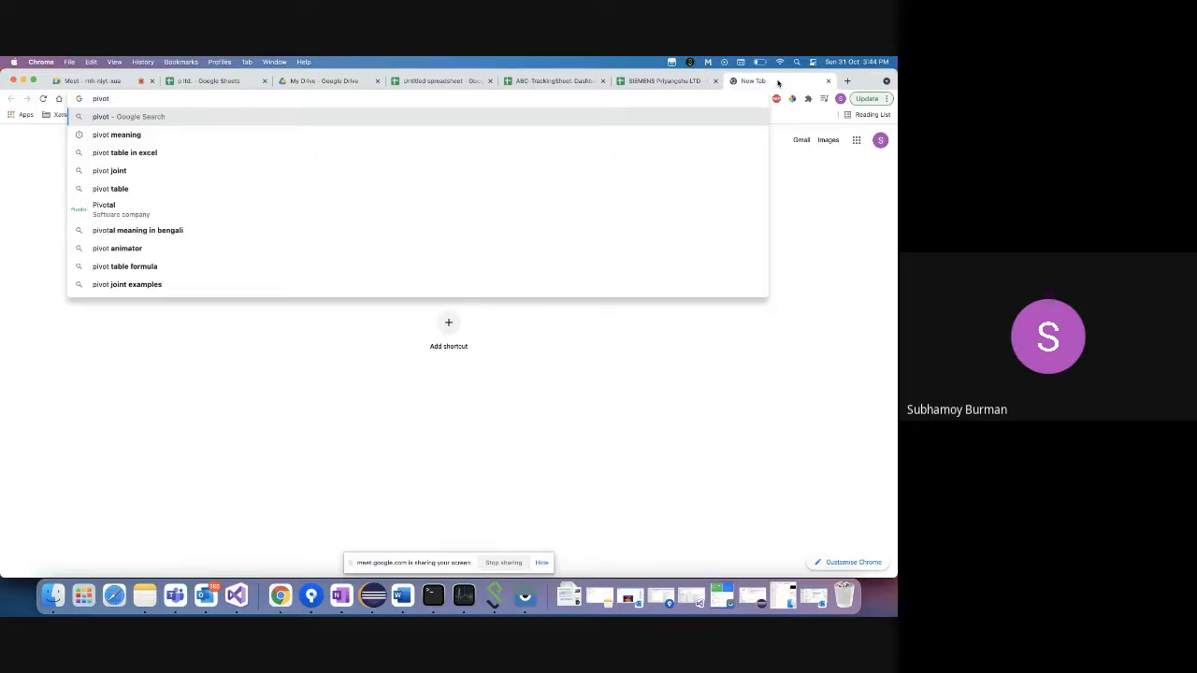
pyautogui.press('Down')
pyautogui.press('Return')
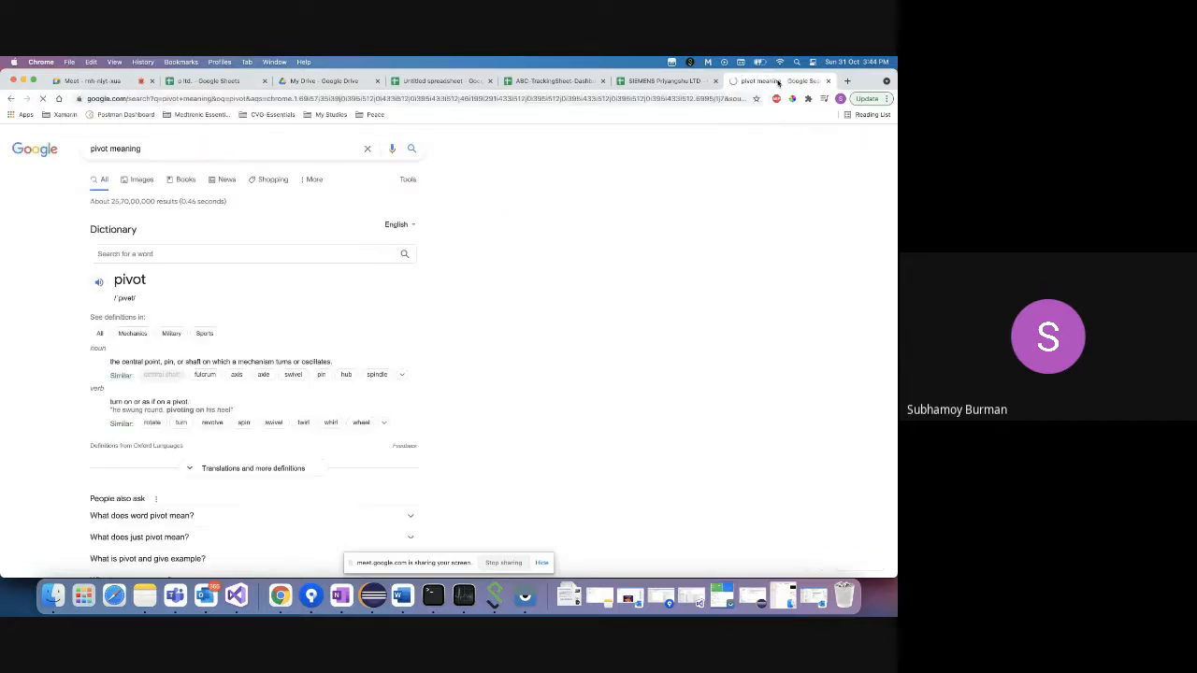
pyautogui.tripleClick(146, 362)
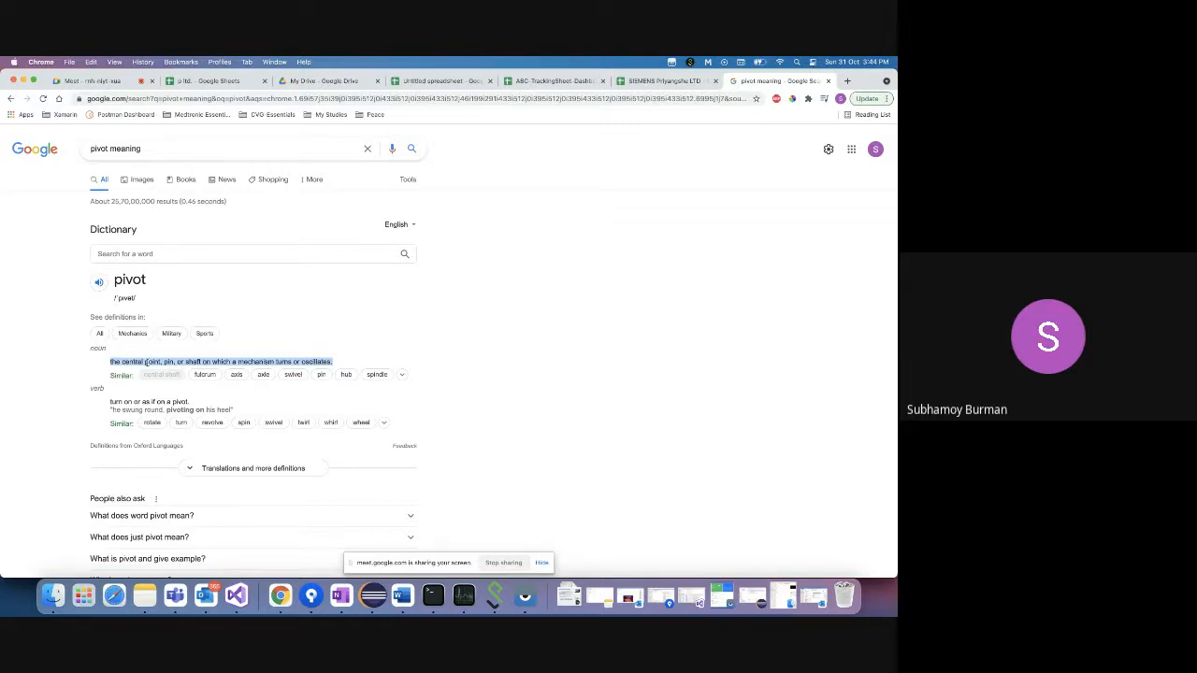
pyautogui.click(187, 520)
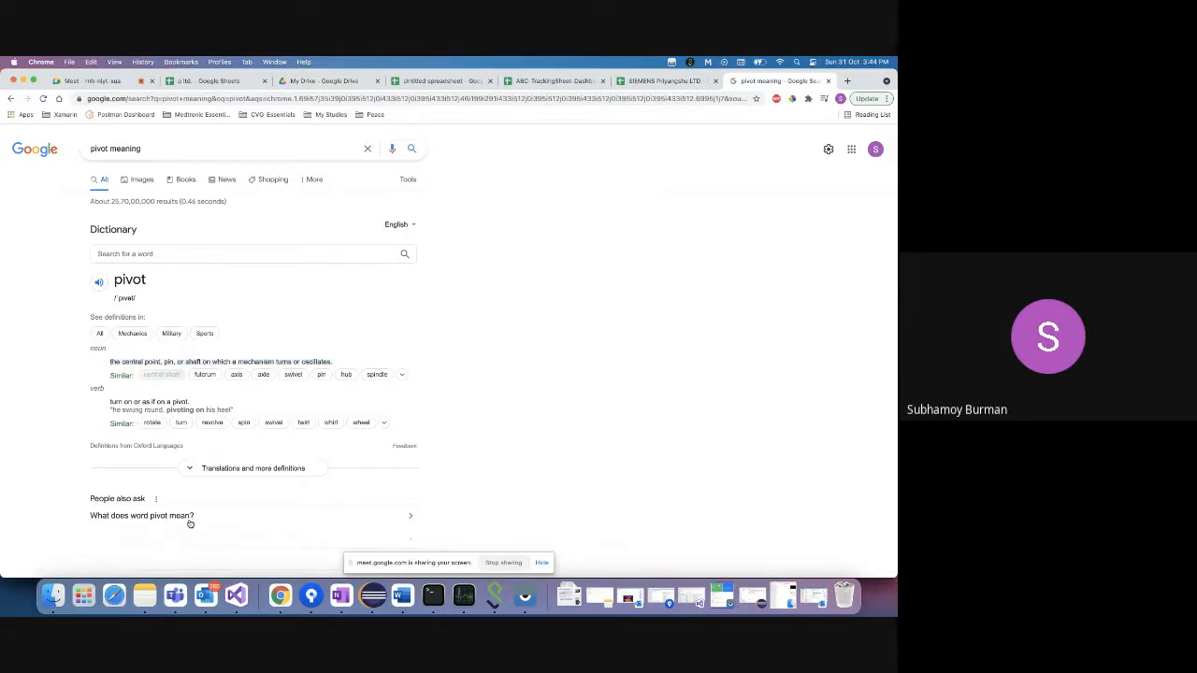
pyautogui.scroll(-1, 232, 497)
pyautogui.scroll(-2, 232, 497)
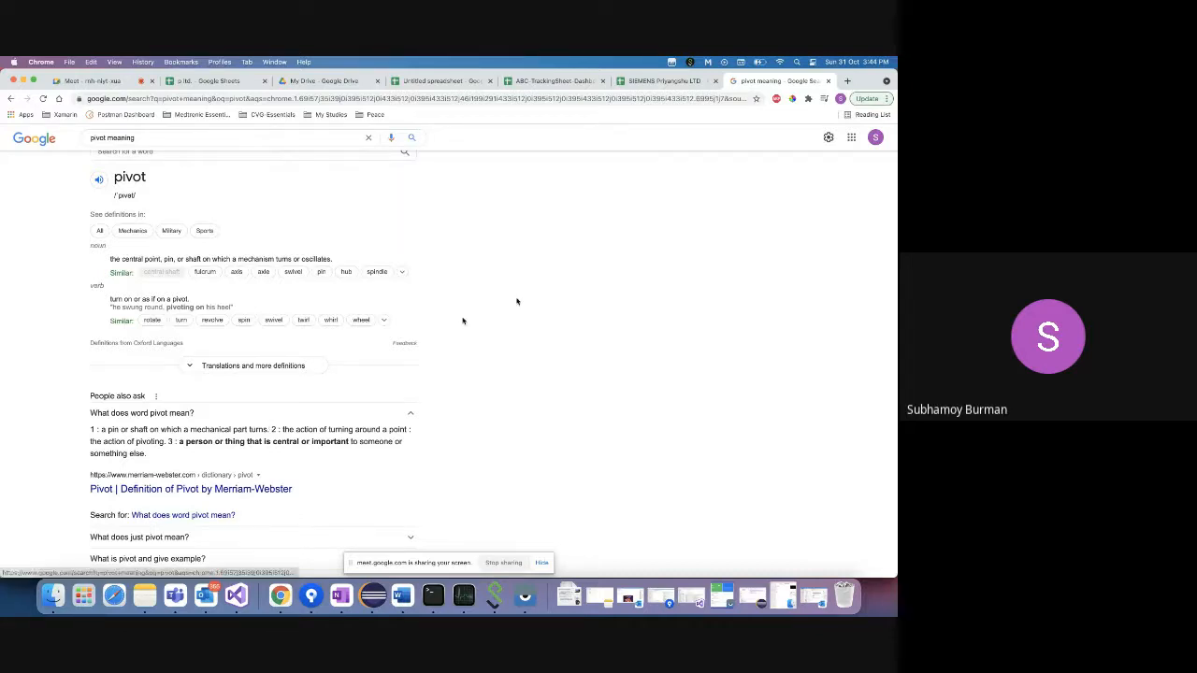
pyautogui.click(642, 82)
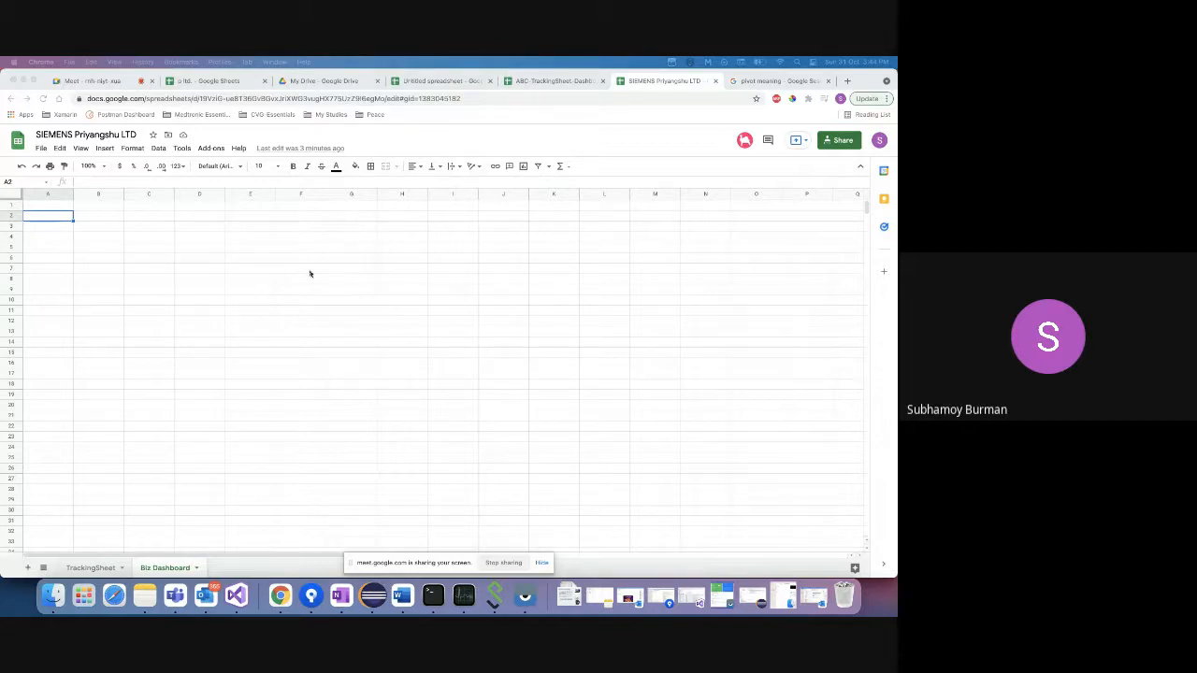
# - Start a pivot table and try selecting TrackingSheet's header row as its data range
pyautogui.click(161, 147)
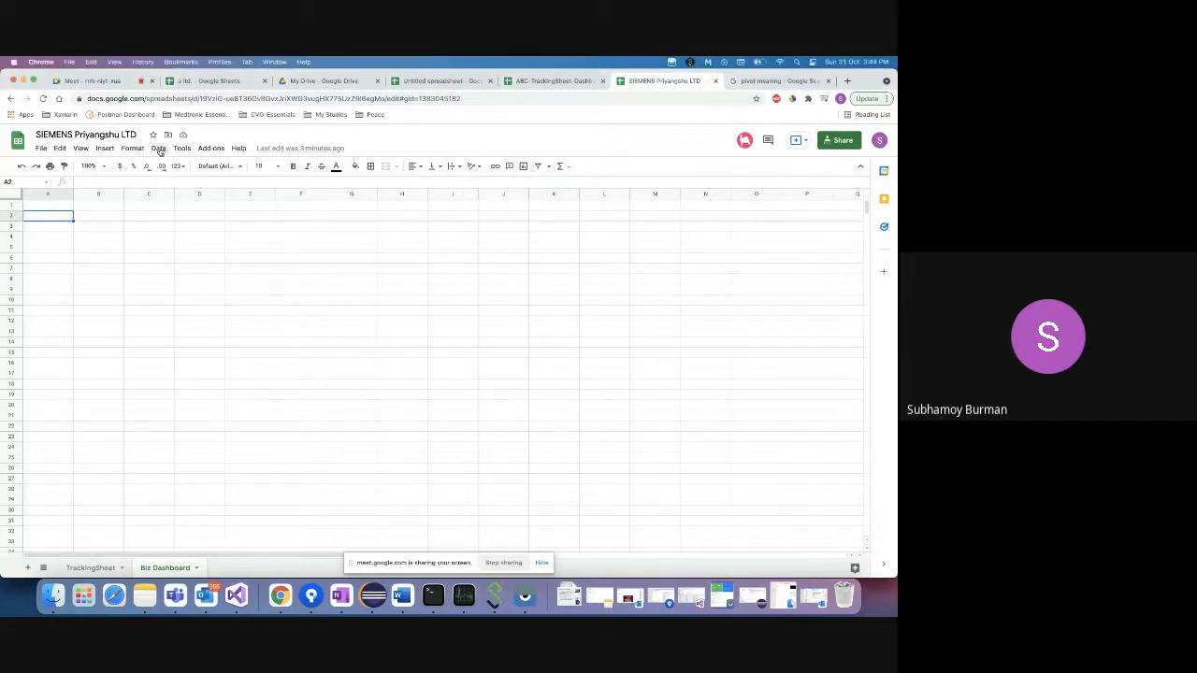
pyautogui.click(160, 149)
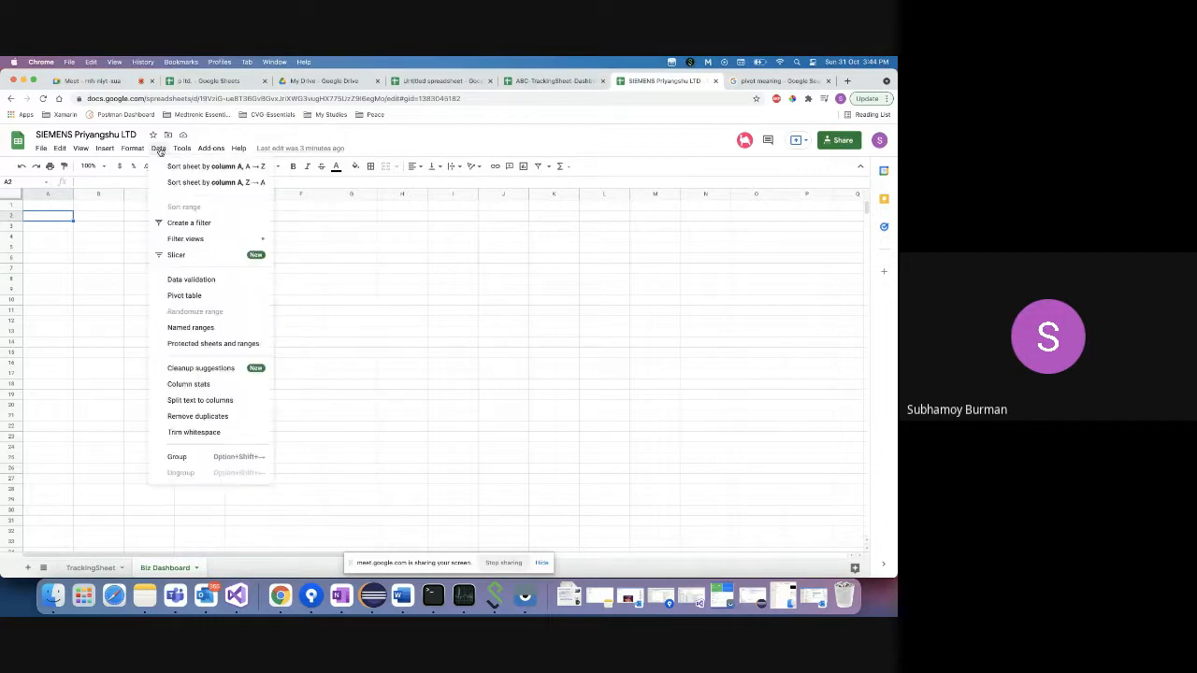
pyautogui.click(185, 295)
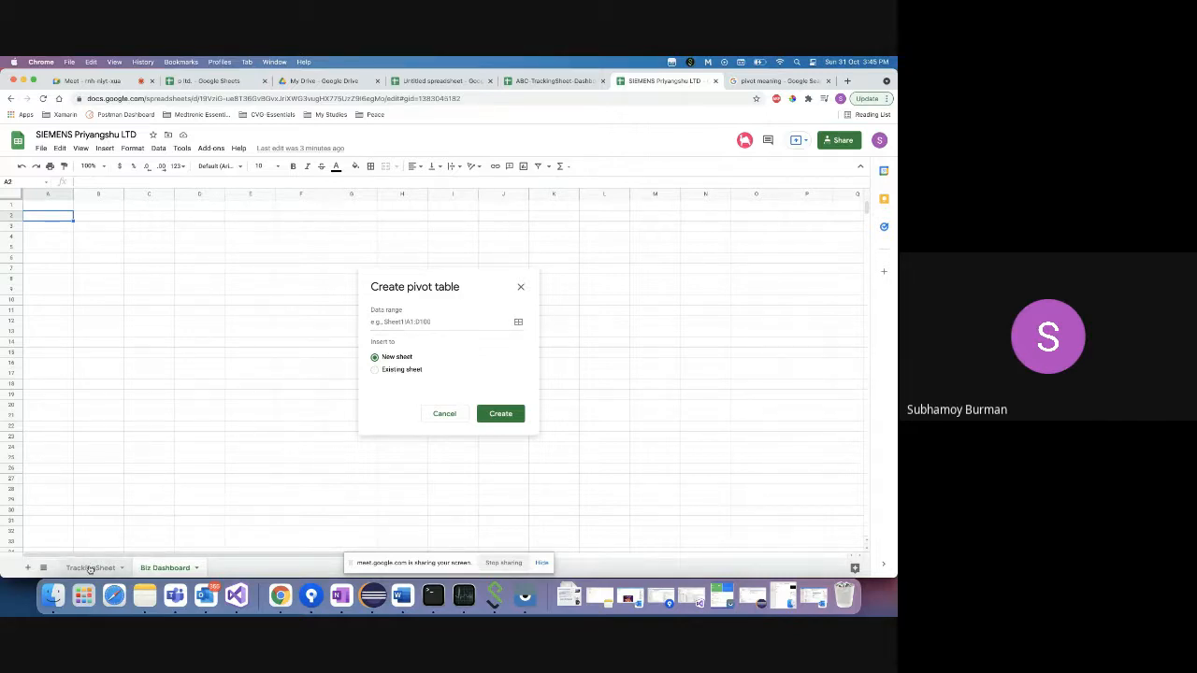
pyautogui.click(398, 322)
pyautogui.click(90, 568)
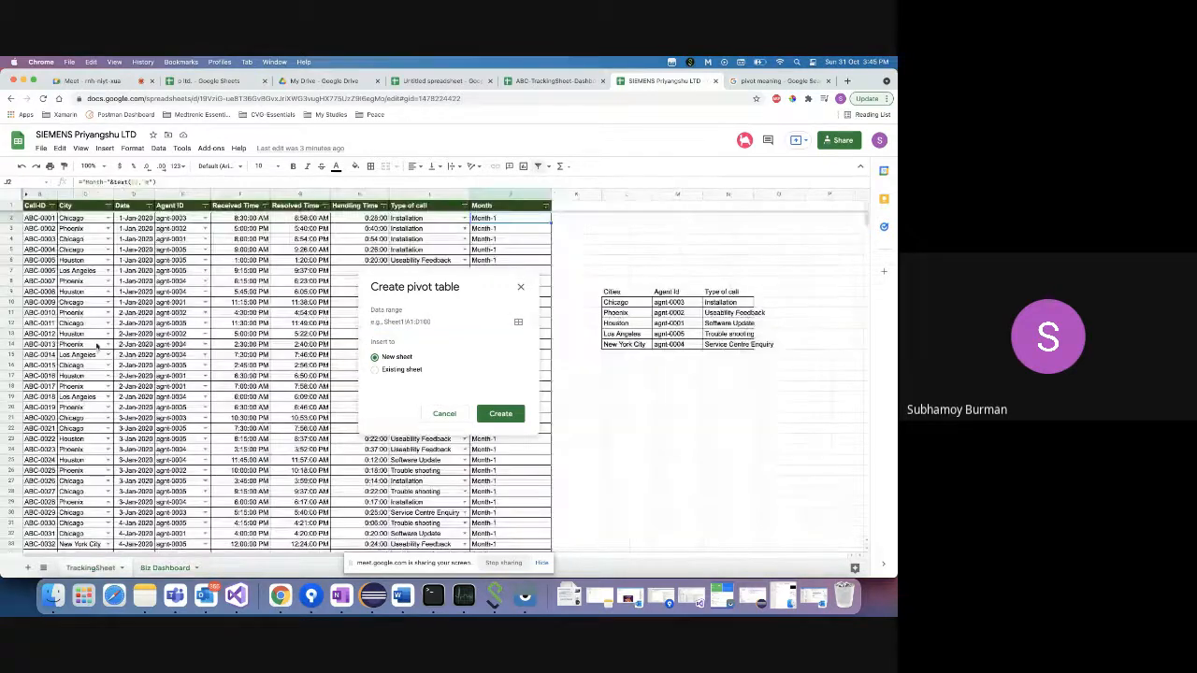
pyautogui.click(37, 208)
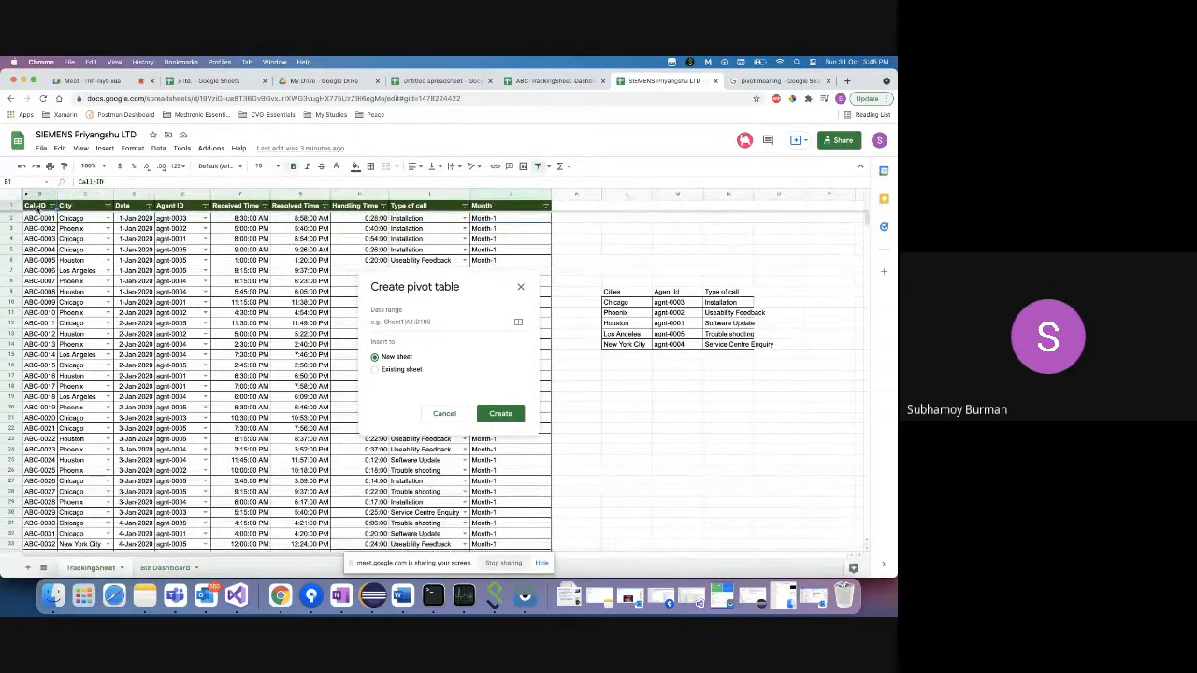
pyautogui.hotkey('shift', 'Right')
pyautogui.hotkey('shift', 'Right')
pyautogui.hotkey('shift', 'Right')
pyautogui.hotkey('shift', 'Right')
pyautogui.hotkey('shift', 'Right')
pyautogui.hotkey('shift', 'Right')
pyautogui.hotkey('shift', 'Right')
pyautogui.hotkey('shift', 'Right')
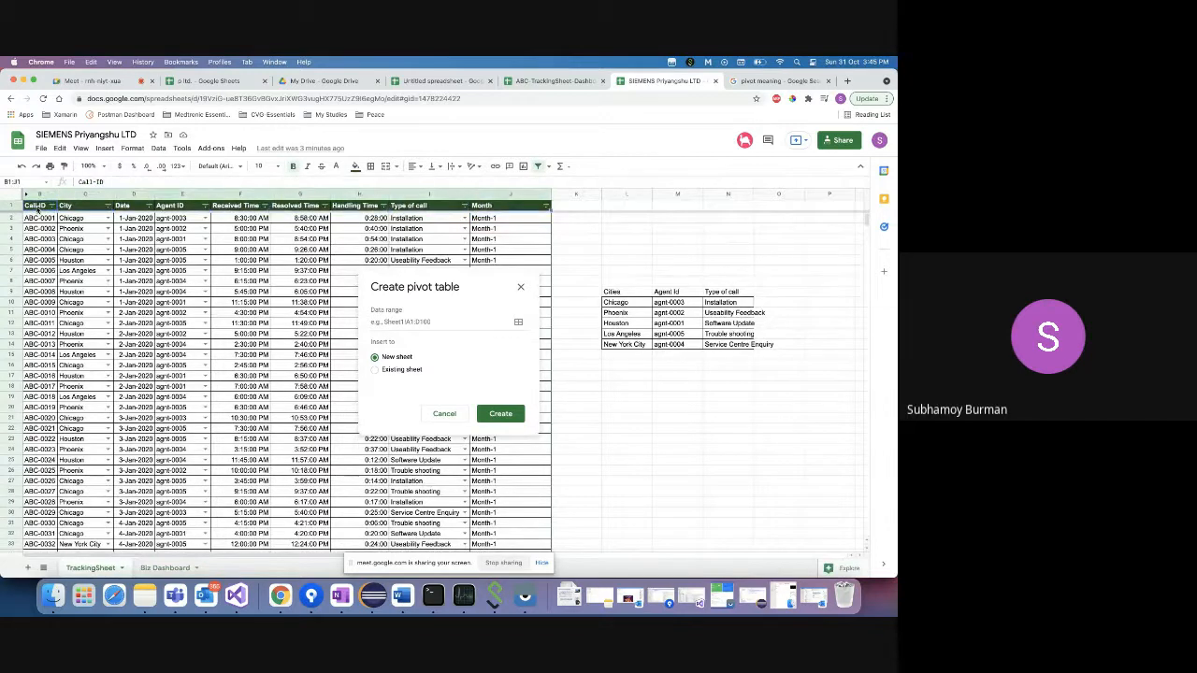
pyautogui.press('shift+super+Down')
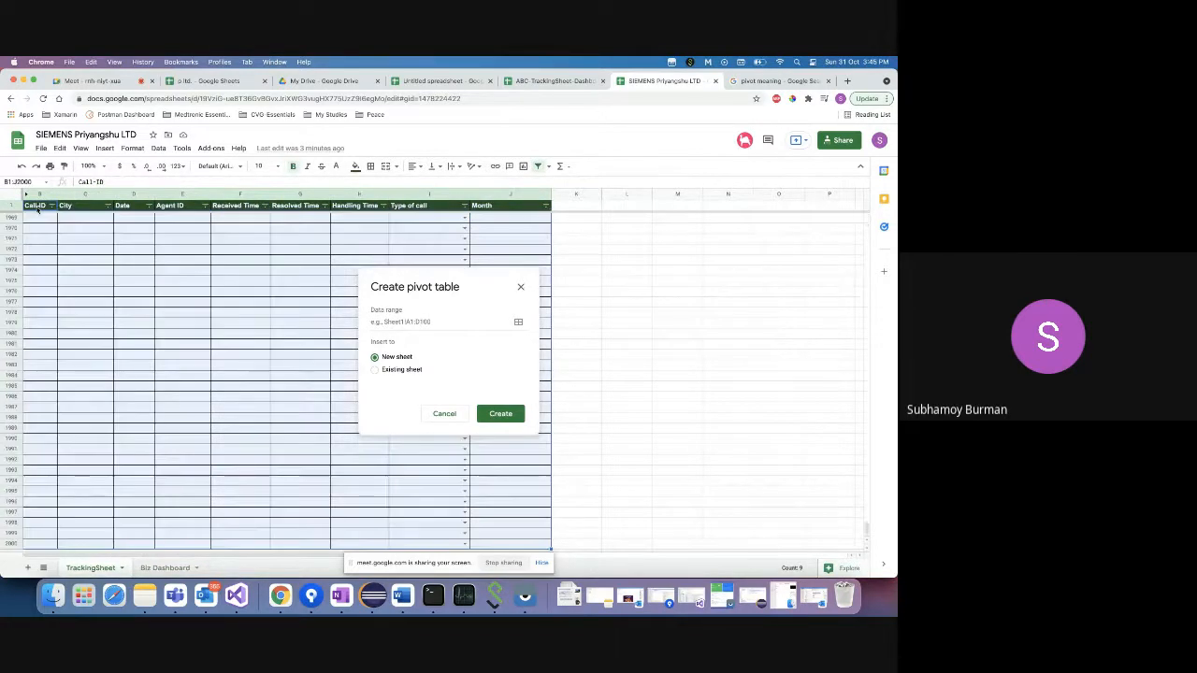
pyautogui.press('shift+super+Up')
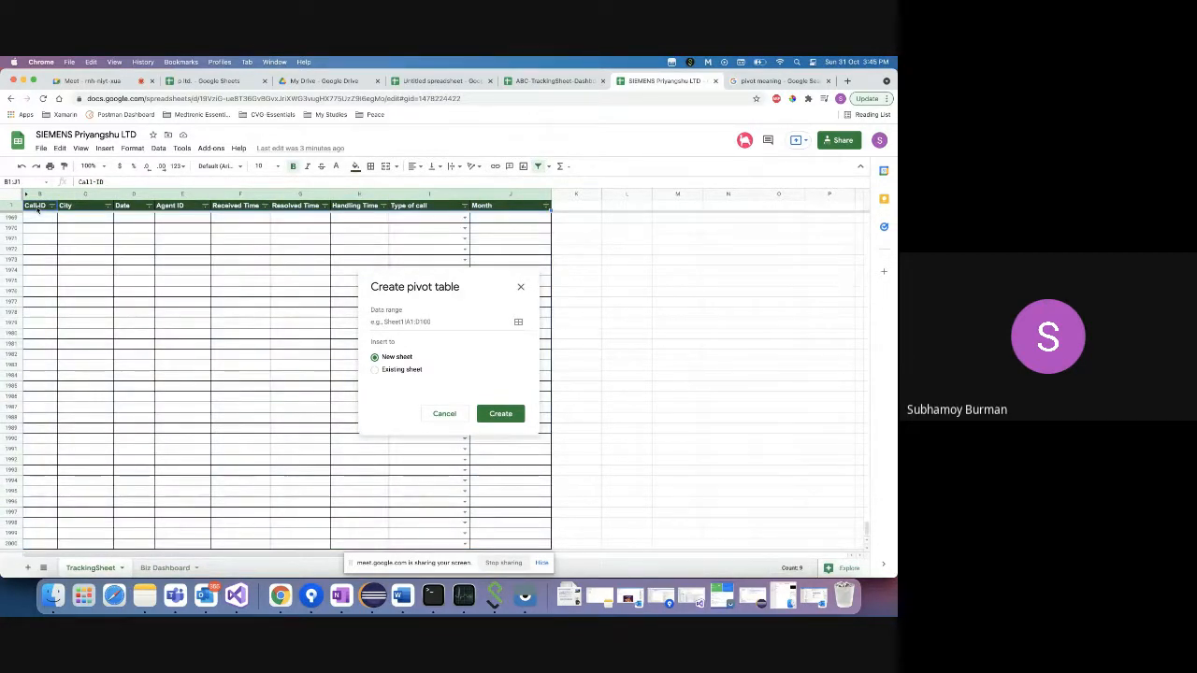
pyautogui.press('shift+super+Down')
pyautogui.press('shift+super+Up')
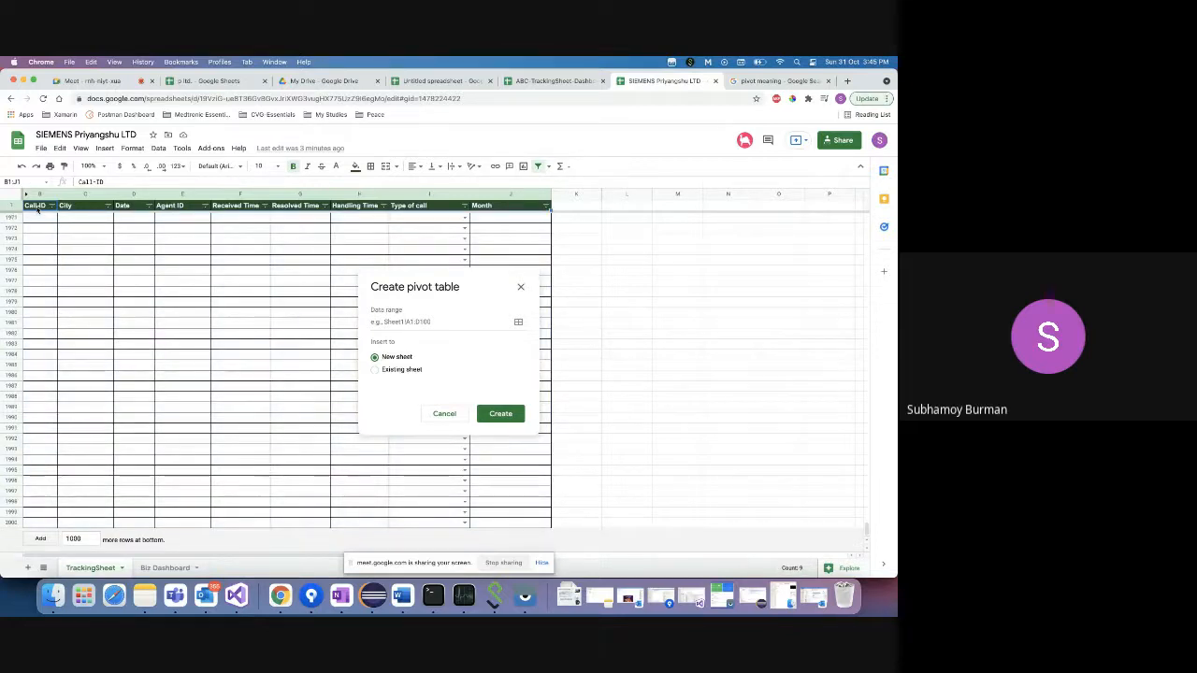
# - Select the call records B2:J2000, tick Existing sheet, then cancel the pivot table setup
pyautogui.scroll(5, 38, 270)
pyautogui.scroll(20, 39, 270)
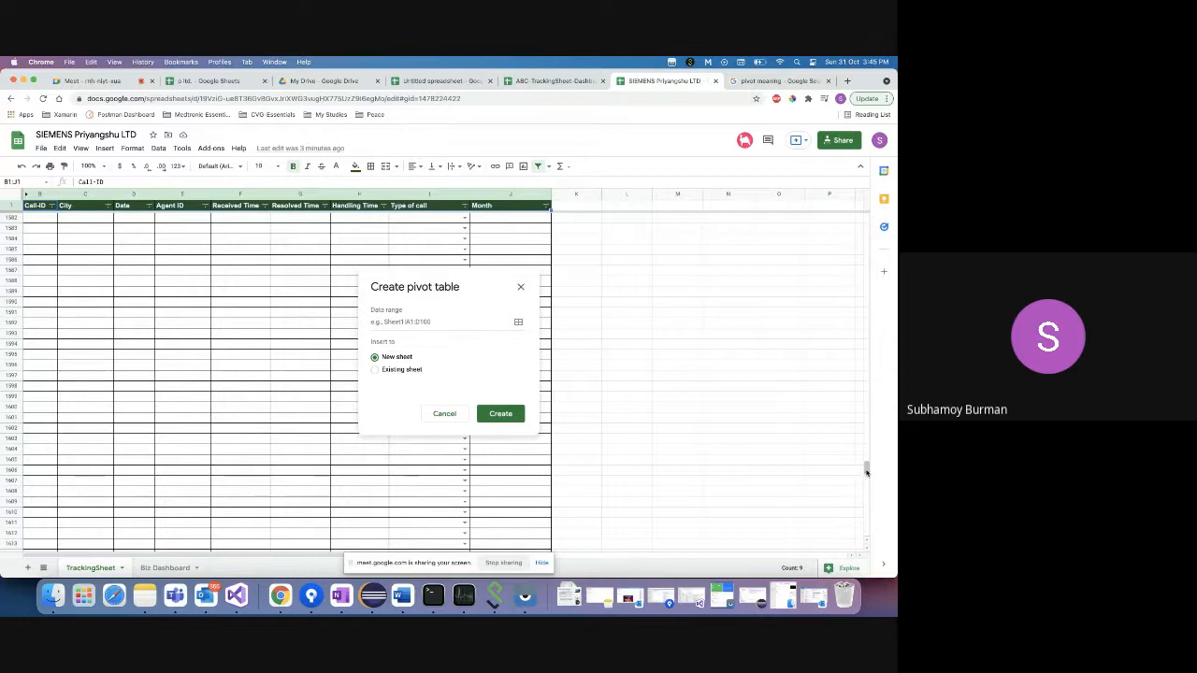
pyautogui.moveTo(865, 468); pyautogui.dragTo(851, 198)
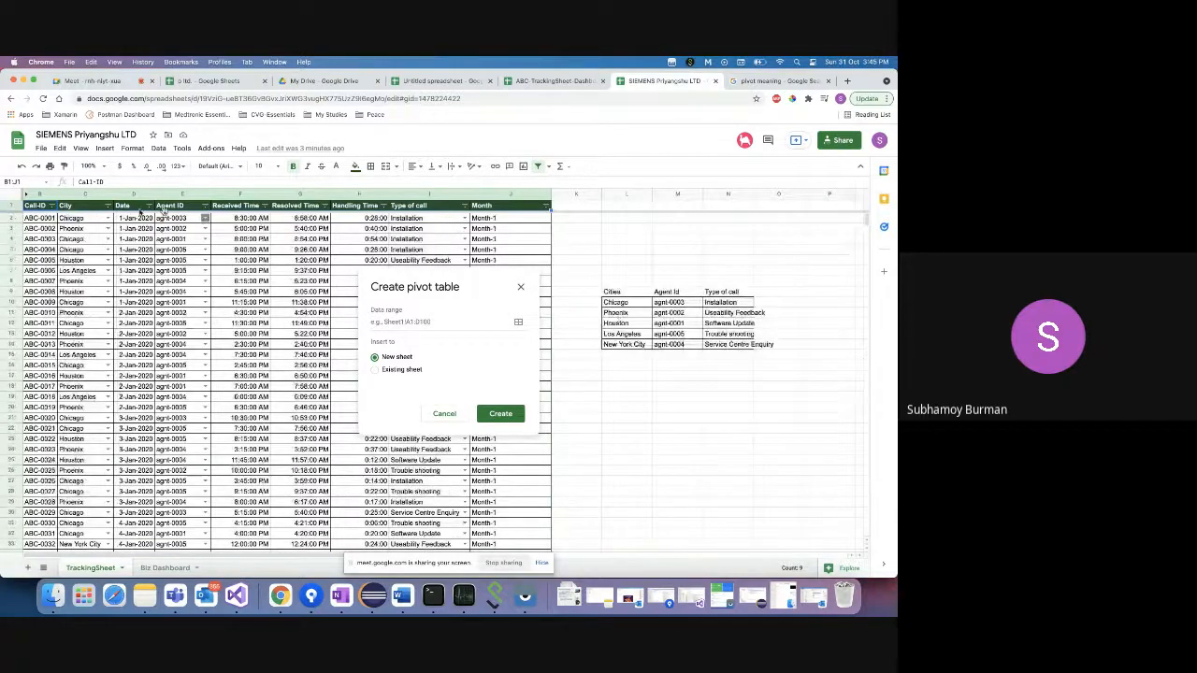
pyautogui.click(39, 221)
pyautogui.hotkey('shift', 'Right')
pyautogui.hotkey('shift', 'Right')
pyautogui.hotkey('shift', 'Right')
pyautogui.hotkey('shift', 'Right')
pyautogui.hotkey('shift', 'Right')
pyautogui.hotkey('shift', 'Right')
pyautogui.hotkey('shift', 'Right')
pyautogui.hotkey('shift', 'Right')
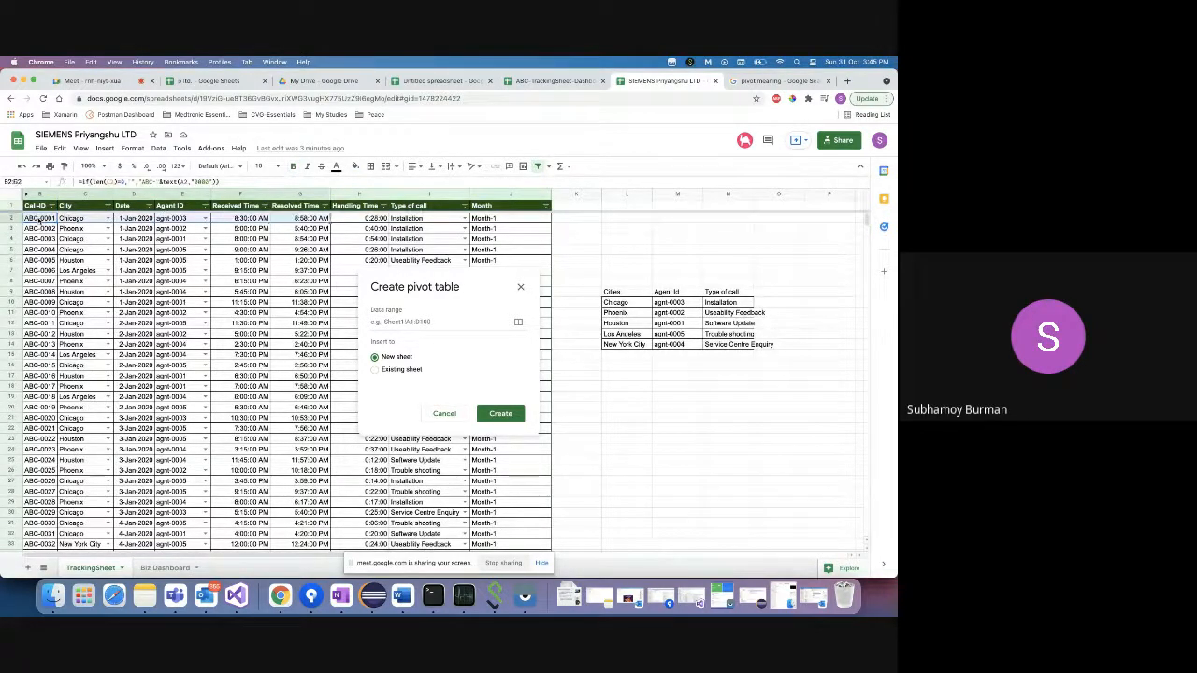
pyautogui.hotkey('ctrl', 'shift', 'Down')
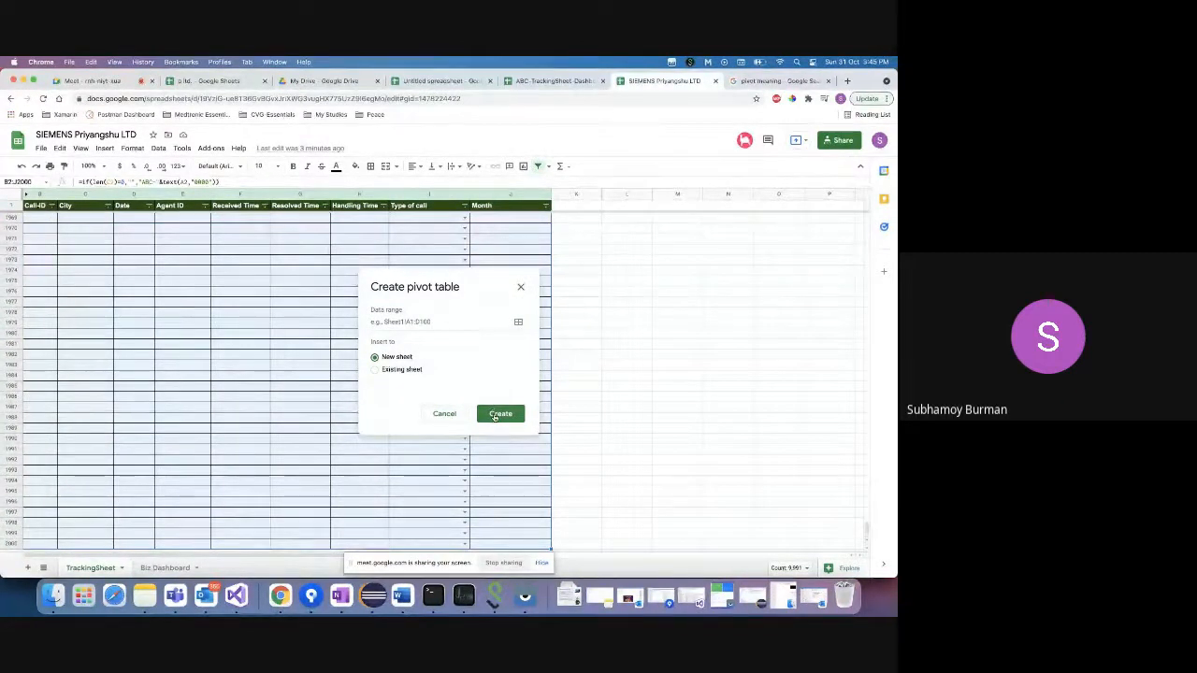
pyautogui.click(406, 371)
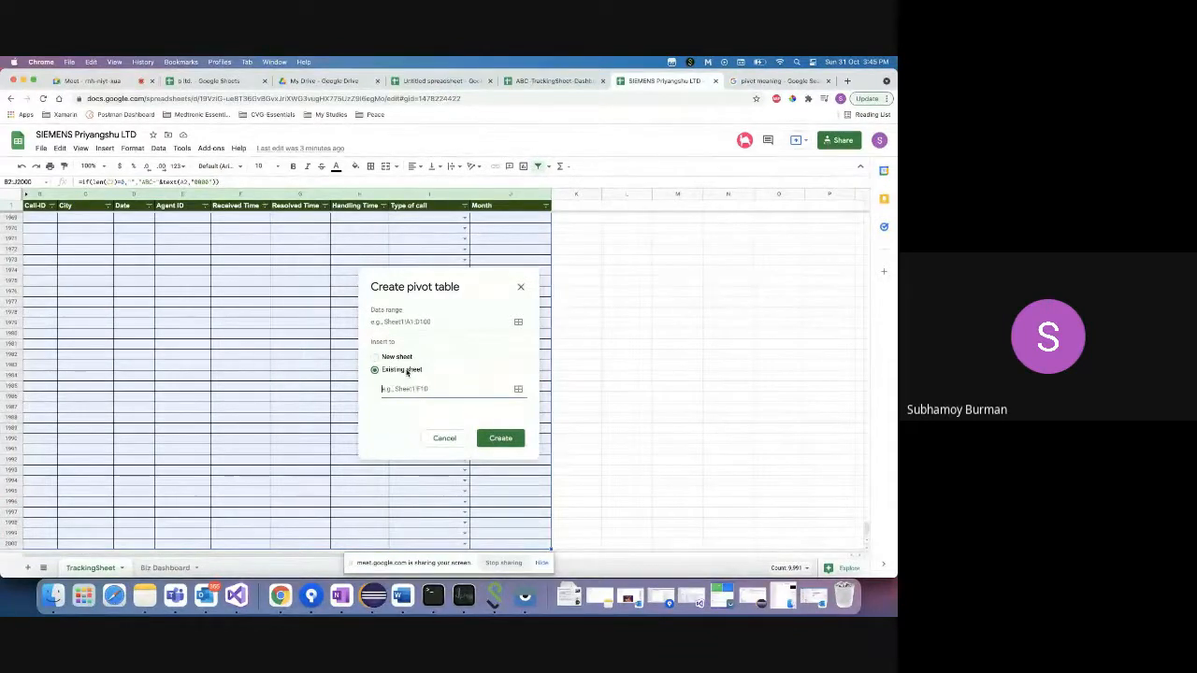
pyautogui.click(445, 438)
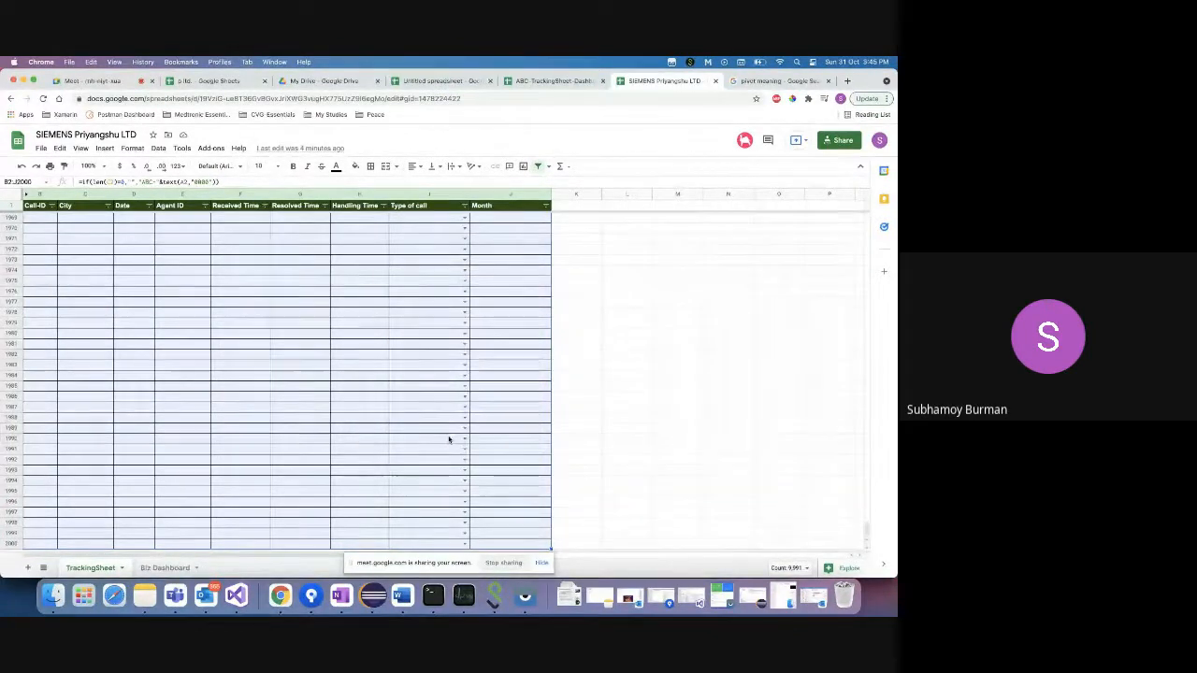
pyautogui.click(164, 567)
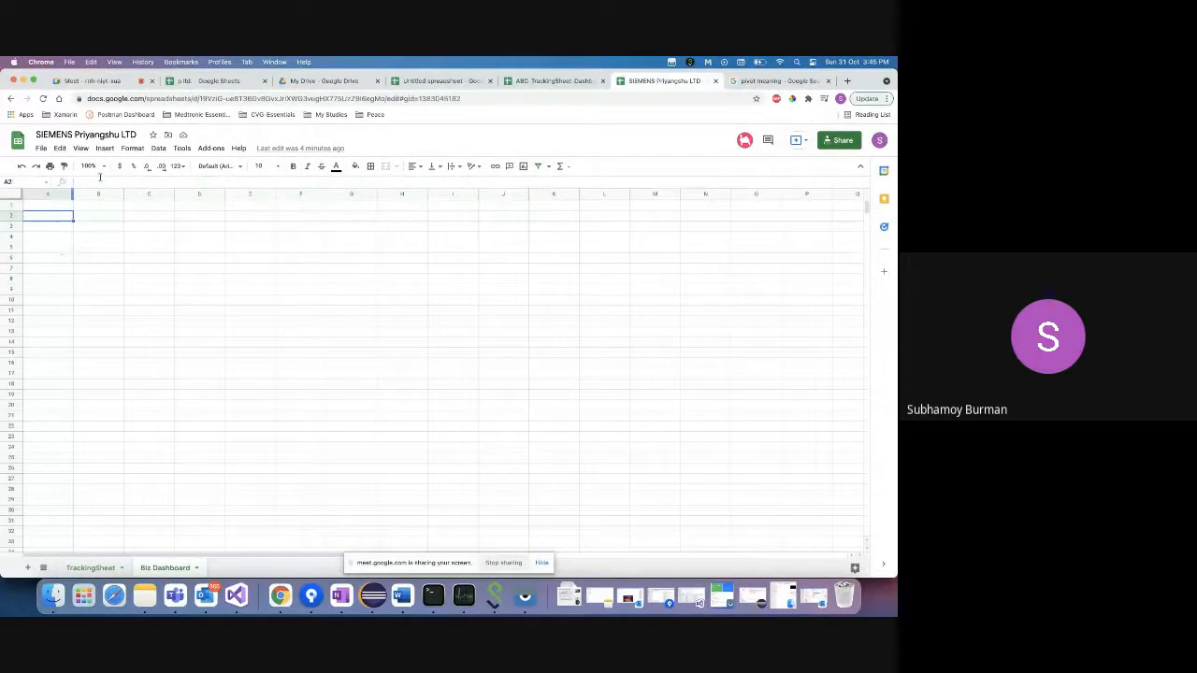
pyautogui.click(161, 150)
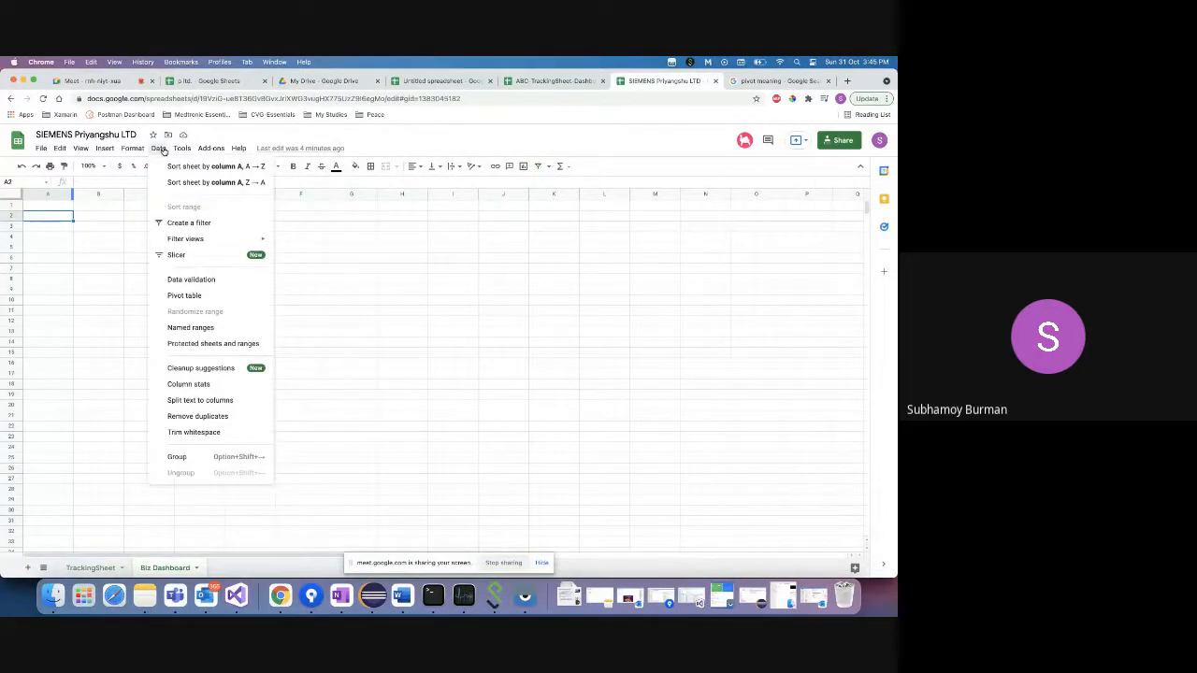
pyautogui.click(178, 294)
pyautogui.click(396, 369)
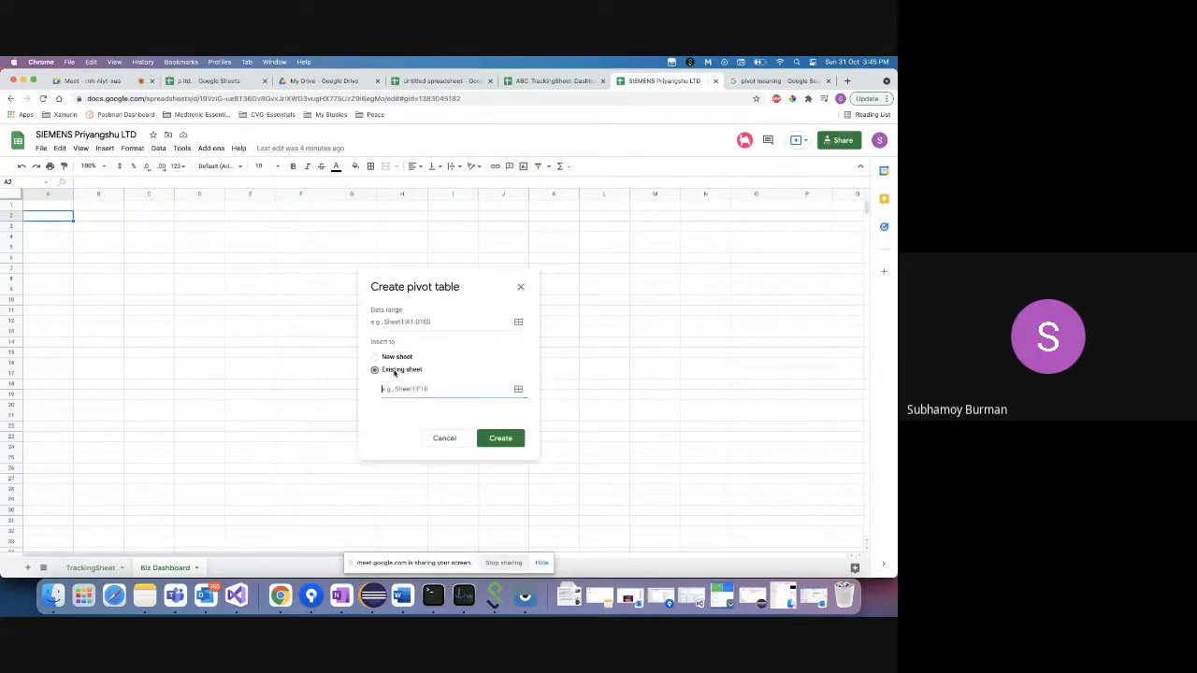
pyautogui.click(91, 568)
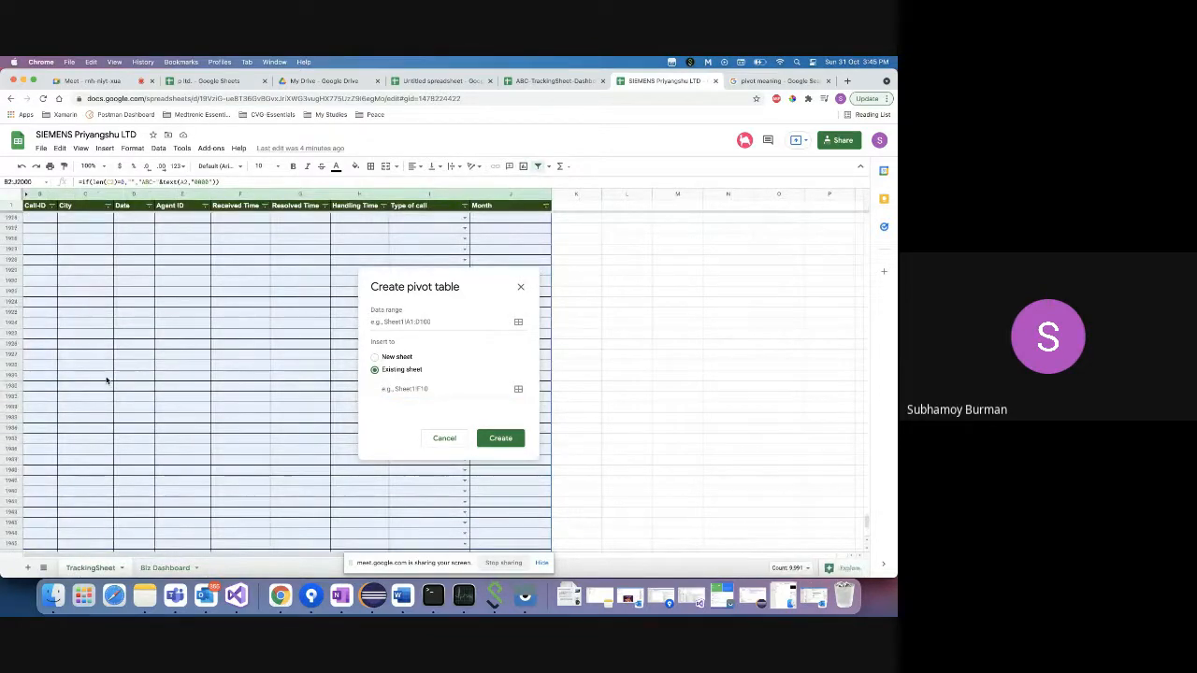
pyautogui.click(174, 295)
pyautogui.scroll(15, 174, 295)
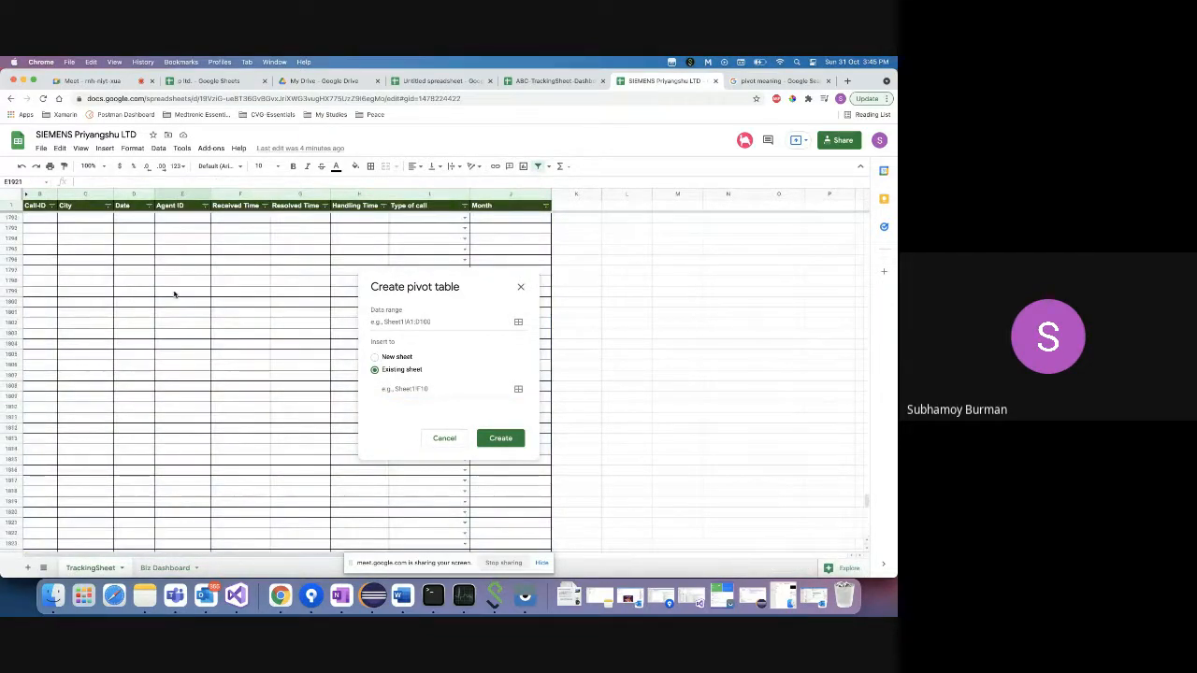
pyautogui.moveTo(862, 490); pyautogui.dragTo(867, 217)
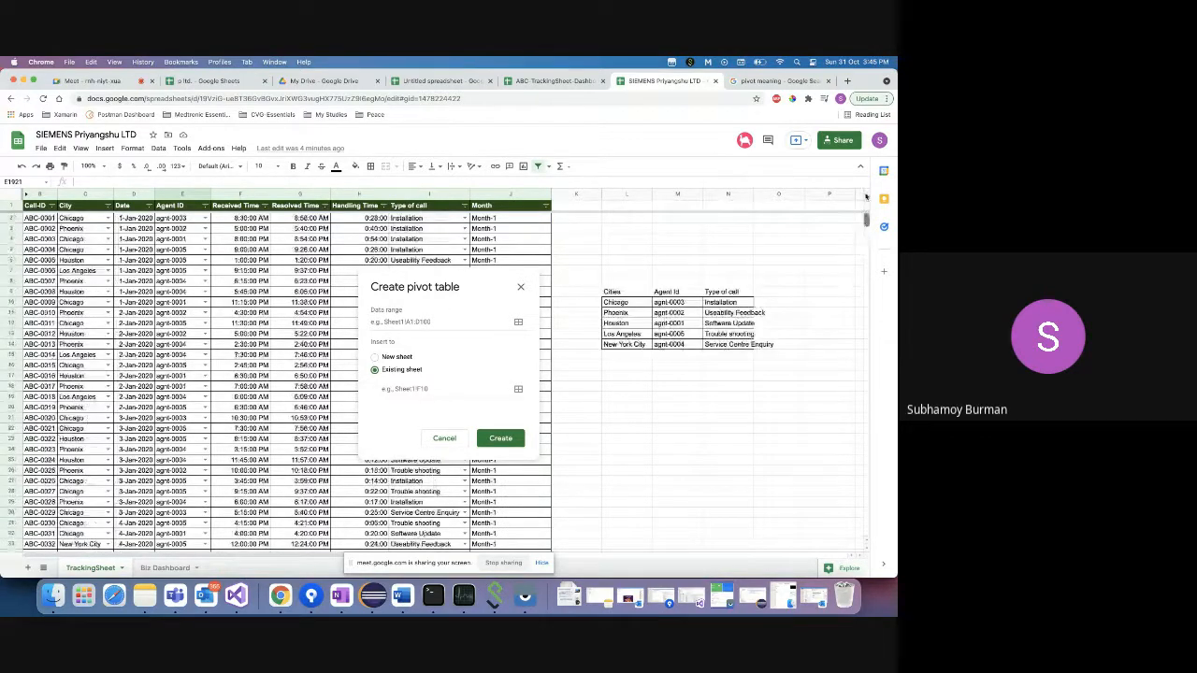
pyautogui.click(37, 208)
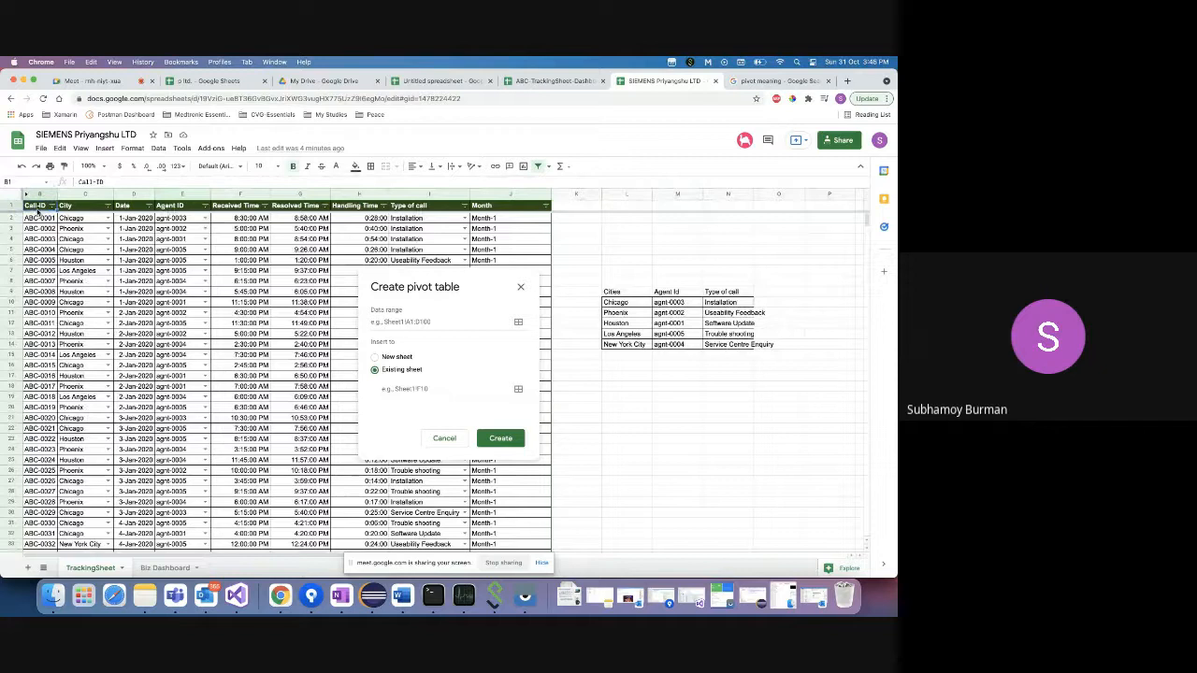
pyautogui.hotkey('shift', 'Down')
pyautogui.hotkey('shift', 'Right')
pyautogui.hotkey('shift', 'Right')
pyautogui.hotkey('shift', 'Right')
pyautogui.hotkey('shift', 'Right')
pyautogui.hotkey('shift', 'Right')
pyautogui.hotkey('shift', 'Right')
pyautogui.hotkey('shift', 'Right')
pyautogui.hotkey('shift', 'Right')
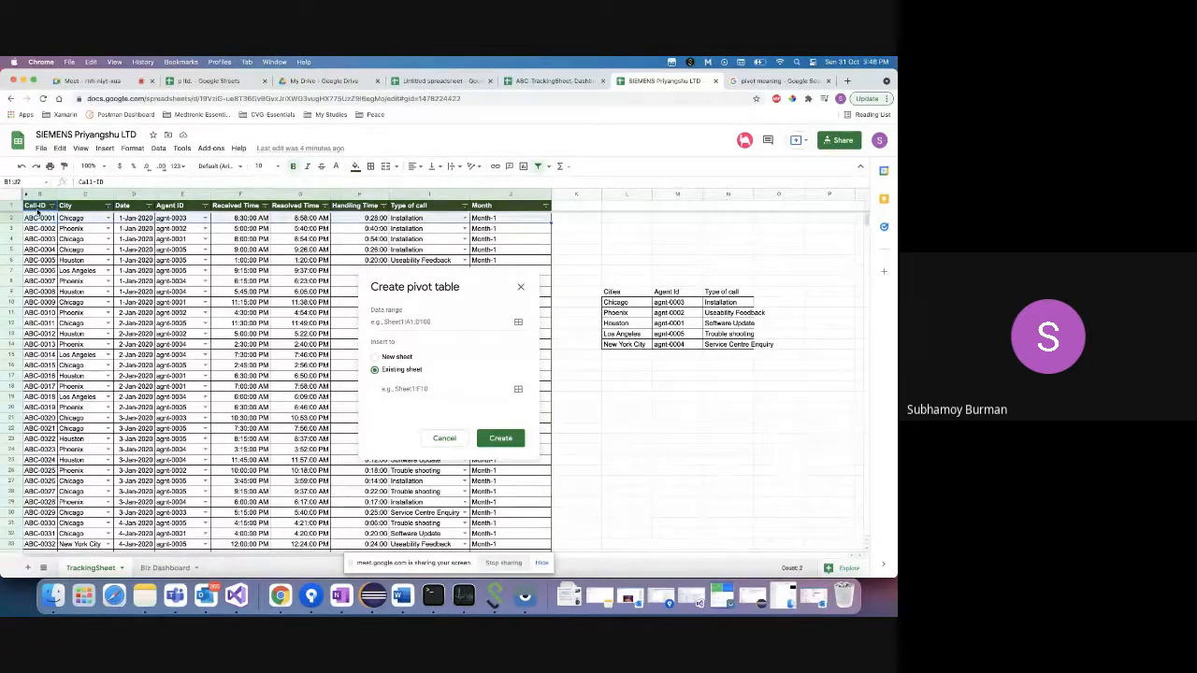
pyautogui.hotkey('shift', 'Down')
pyautogui.hotkey('shift', 'Down')
pyautogui.hotkey('shift', 'Down')
pyautogui.hotkey('shift', 'Down')
pyautogui.hotkey('shift', 'Down')
pyautogui.hotkey('shift', 'Down')
pyautogui.hotkey('shift', 'Down')
pyautogui.hotkey('shift', 'Down')
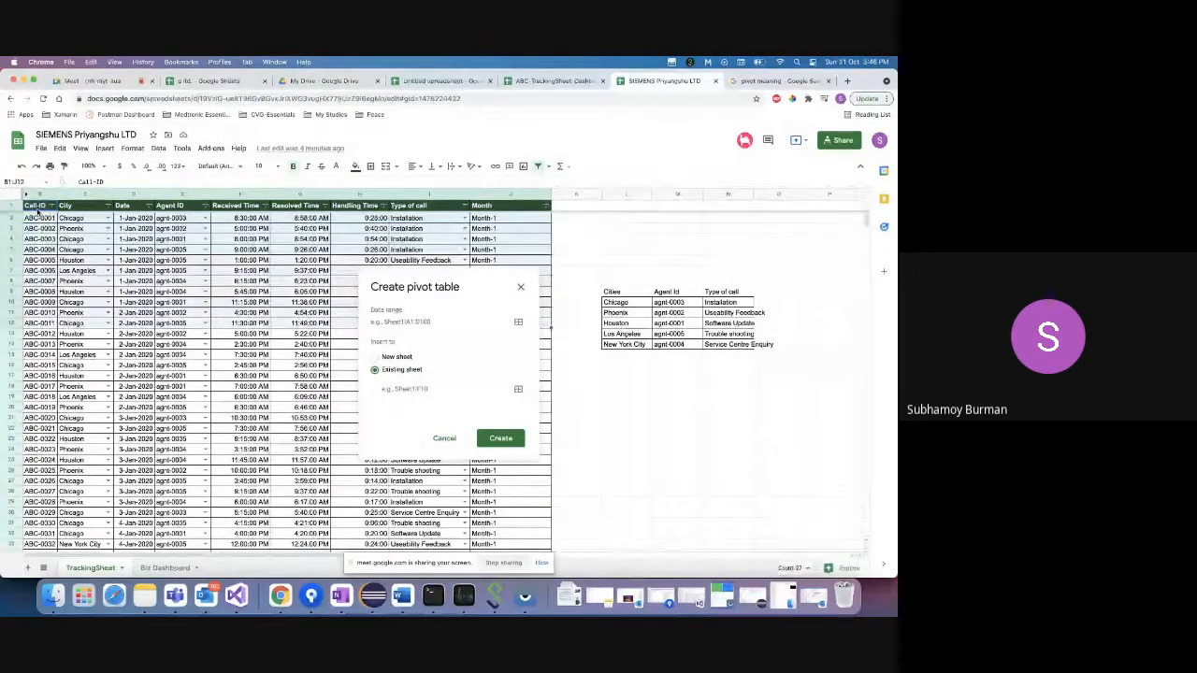
pyautogui.hotkey('shift', 'Down')
pyautogui.hotkey('shift', 'Down')
pyautogui.hotkey('shift', 'Down')
pyautogui.hotkey('shift', 'Down')
pyautogui.hotkey('shift', 'Down')
pyautogui.hotkey('shift', 'Down')
pyautogui.hotkey('shift', 'Down')
pyautogui.hotkey('shift', 'Down')
pyautogui.hotkey('shift', 'Down')
pyautogui.hotkey('shift', 'Down')
pyautogui.hotkey('shift', 'Down')
pyautogui.hotkey('shift', 'Down')
pyautogui.hotkey('shift', 'Down')
pyautogui.hotkey('shift', 'Down')
pyautogui.hotkey('shift', 'Down')
pyautogui.hotkey('shift', 'Down')
pyautogui.hotkey('shift', 'Down')
pyautogui.hotkey('shift', 'Down')
pyautogui.hotkey('shift', 'Down')
pyautogui.hotkey('shift', 'Down')
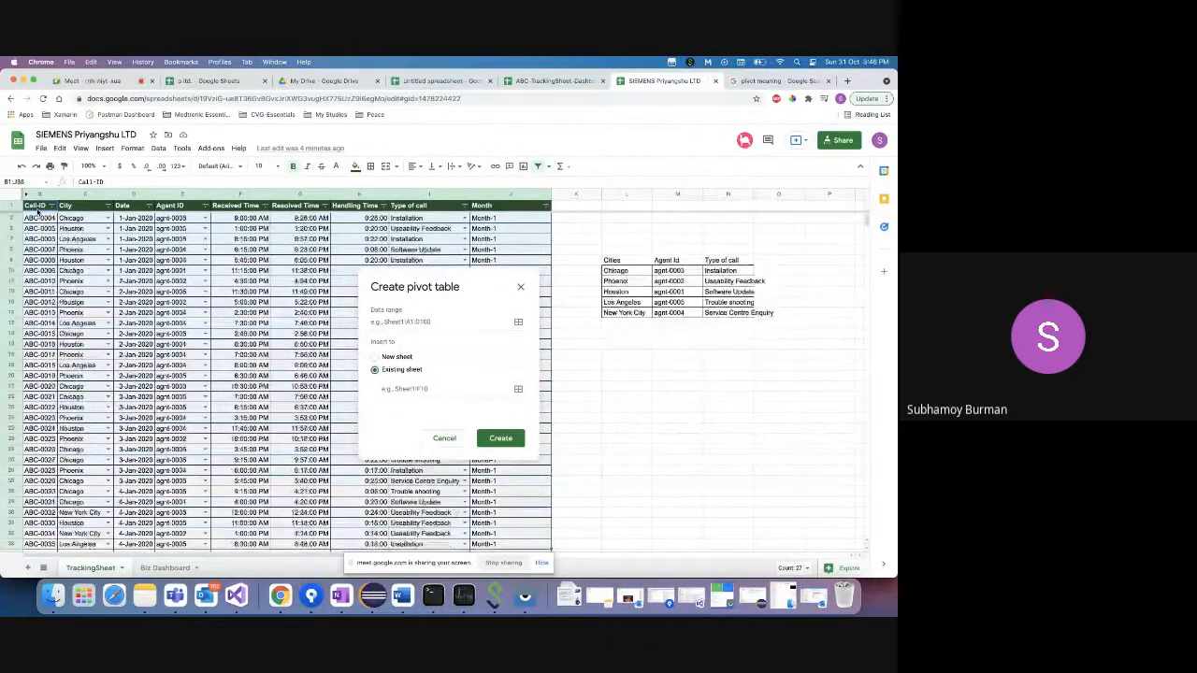
pyautogui.hotkey('shift', 'Down')
pyautogui.hotkey('shift', 'Down')
pyautogui.hotkey('shift', 'Down')
pyautogui.hotkey('shift', 'Down')
pyautogui.hotkey('shift', 'Down')
pyautogui.hotkey('shift', 'Down')
pyautogui.hotkey('shift', 'Down')
pyautogui.hotkey('shift', 'Down')
pyautogui.hotkey('shift', 'Down')
pyautogui.hotkey('shift', 'Down')
pyautogui.hotkey('shift', 'Down')
pyautogui.hotkey('shift', 'Down')
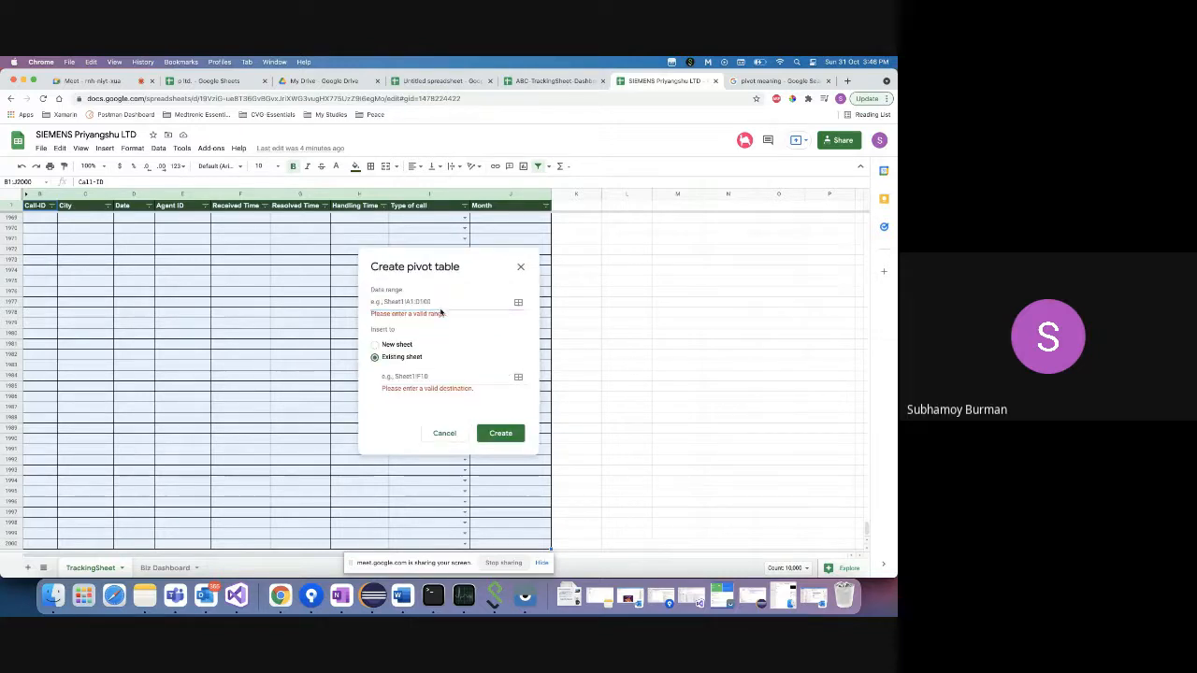
pyautogui.click(440, 304)
pyautogui.click(444, 433)
pyautogui.moveTo(360, 385); pyautogui.dragTo(359, 547)
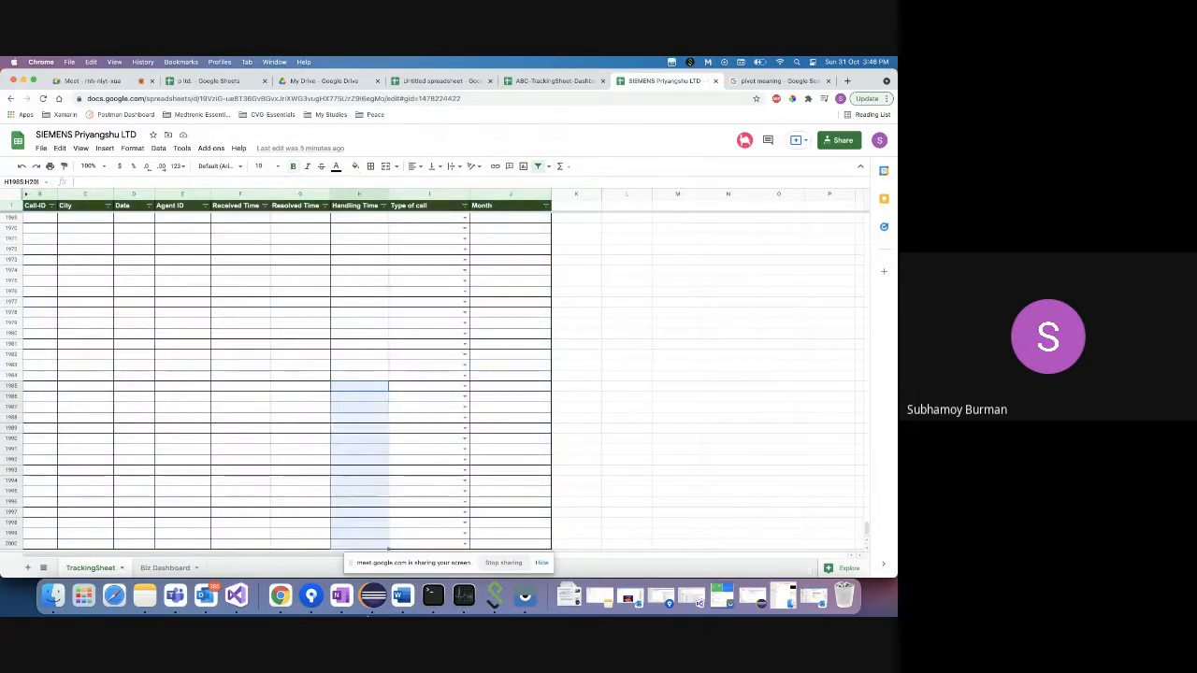
# - From Biz Dashboard, start a new pivot table and begin its data range at TrackingSheet!B2
pyautogui.hotkey('ctrl', 'Up')
pyautogui.click(784, 559)
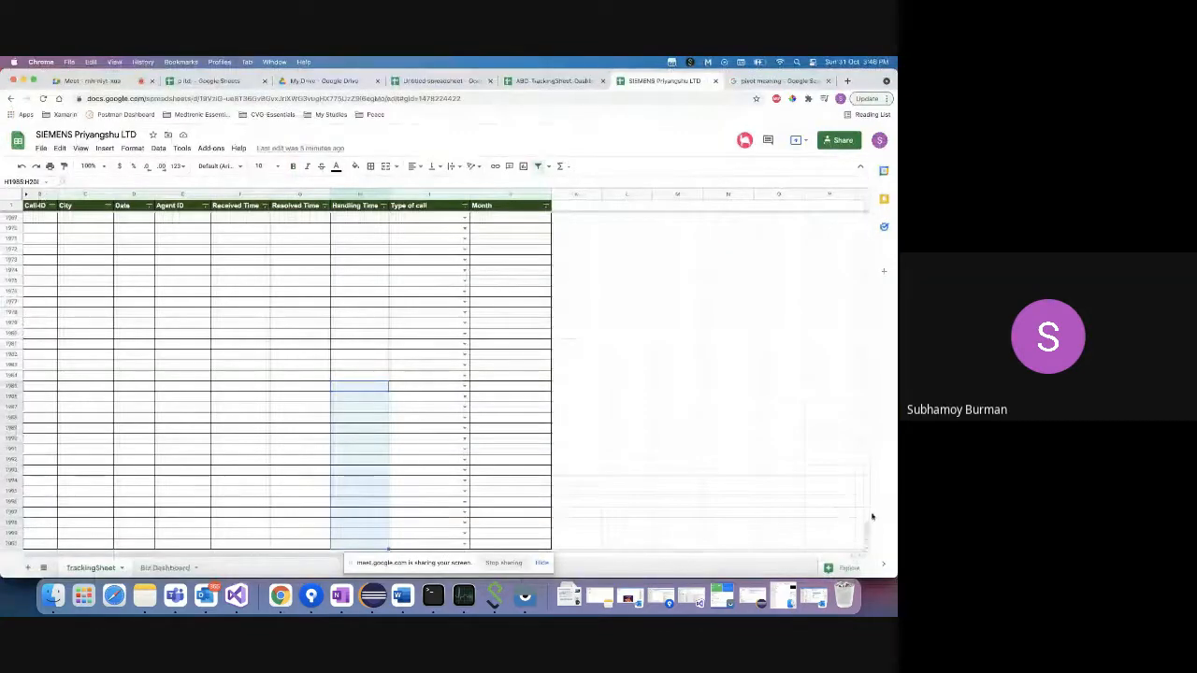
pyautogui.moveTo(862, 530); pyautogui.dragTo(863, 214)
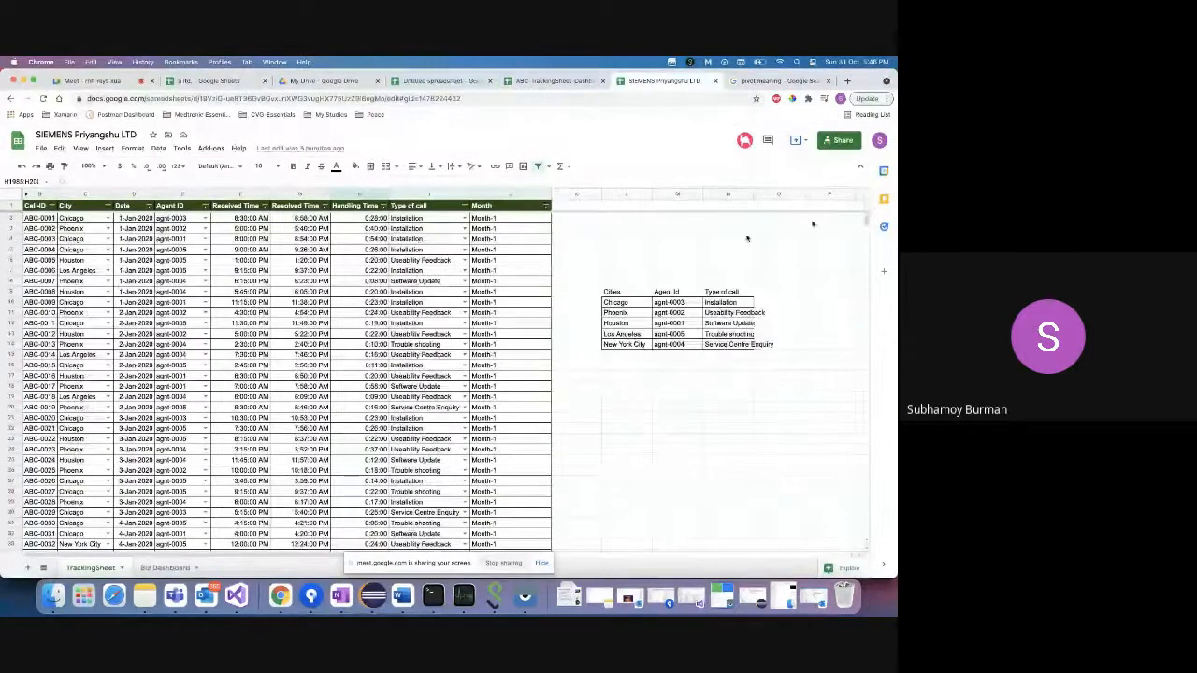
pyautogui.click(165, 567)
pyautogui.click(158, 148)
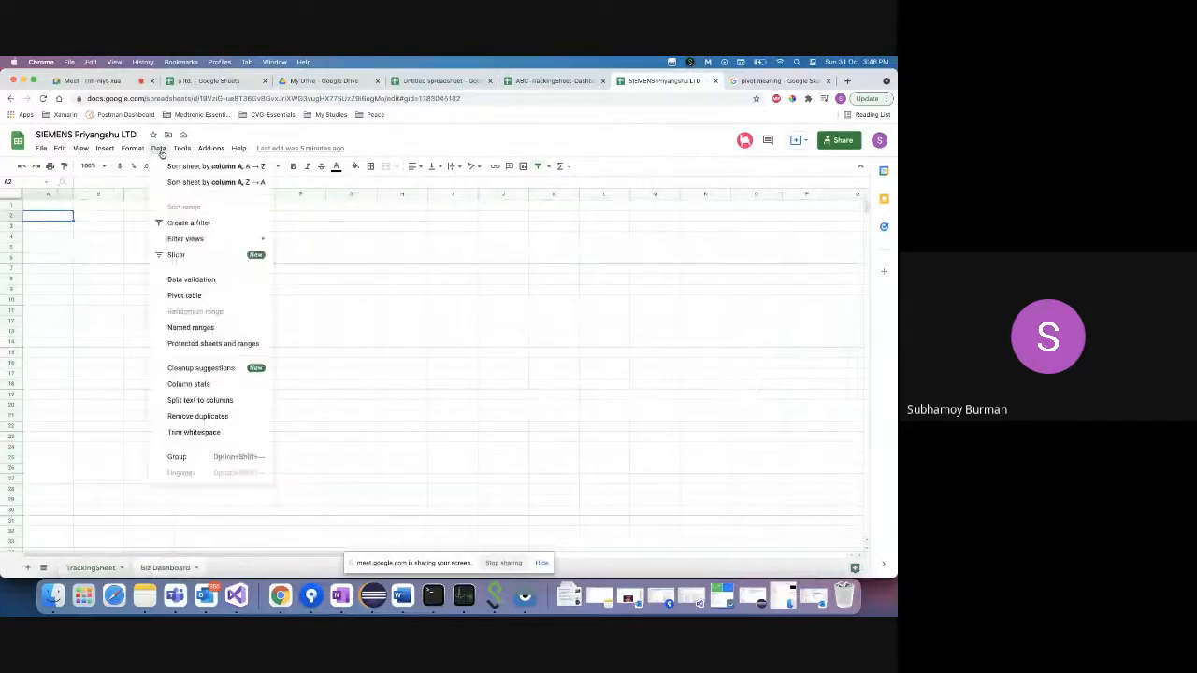
pyautogui.click(187, 295)
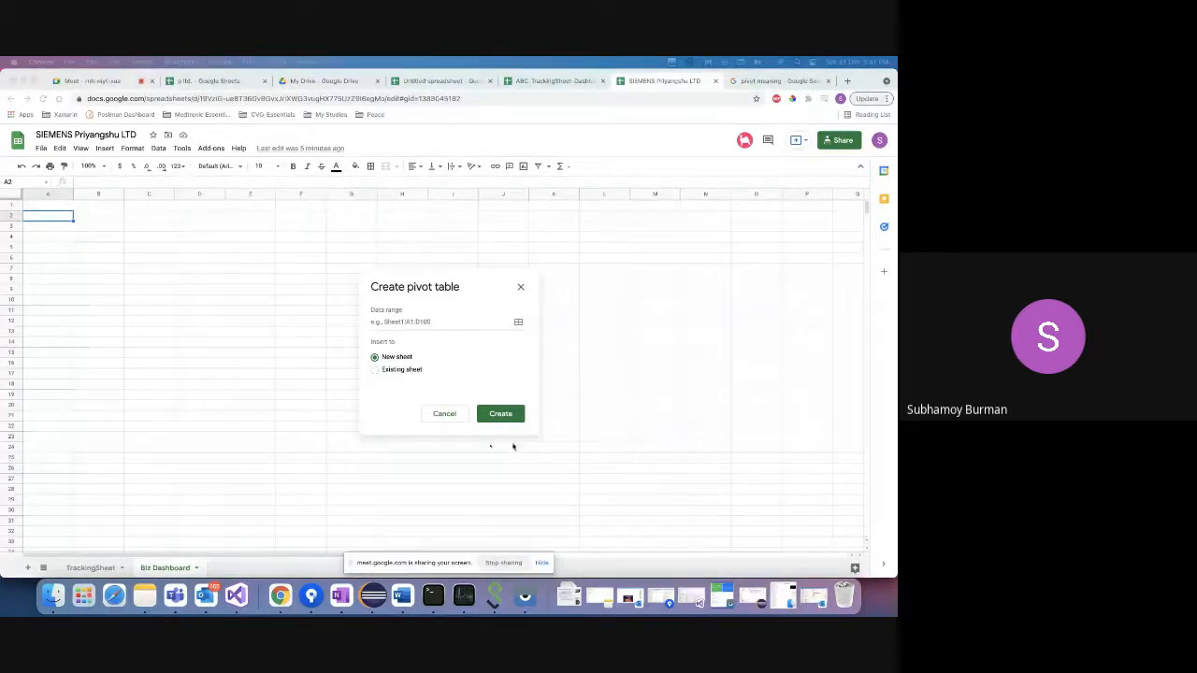
pyautogui.click(407, 320)
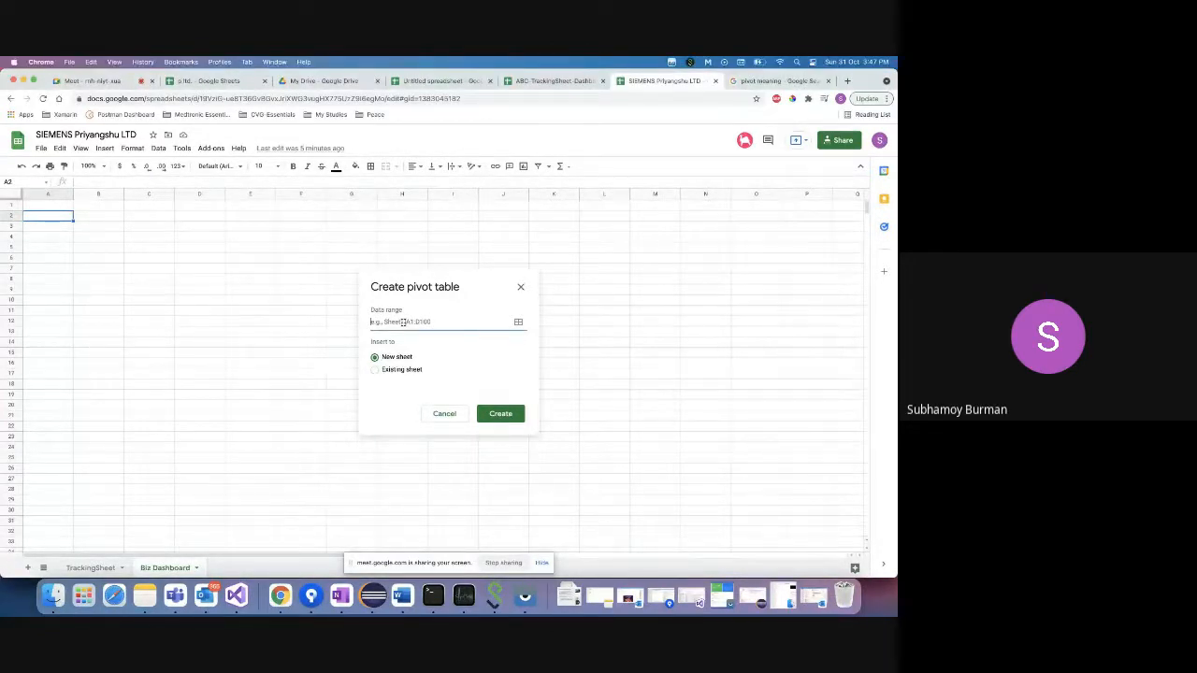
pyautogui.click(86, 570)
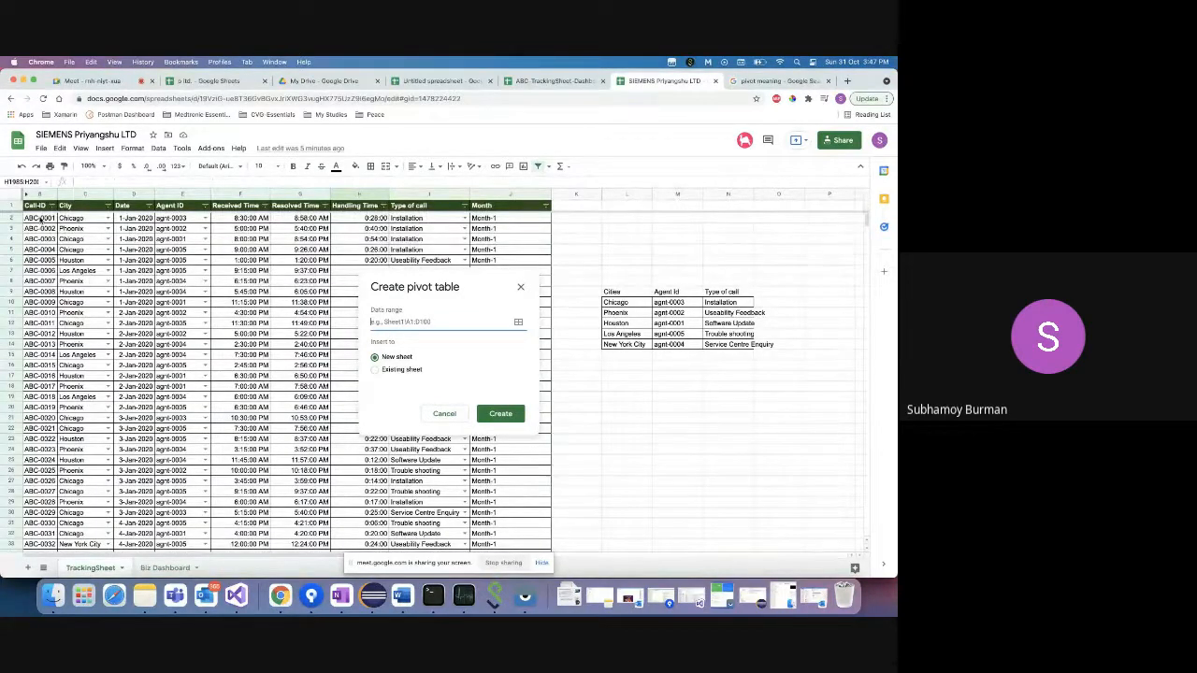
pyautogui.click(40, 219)
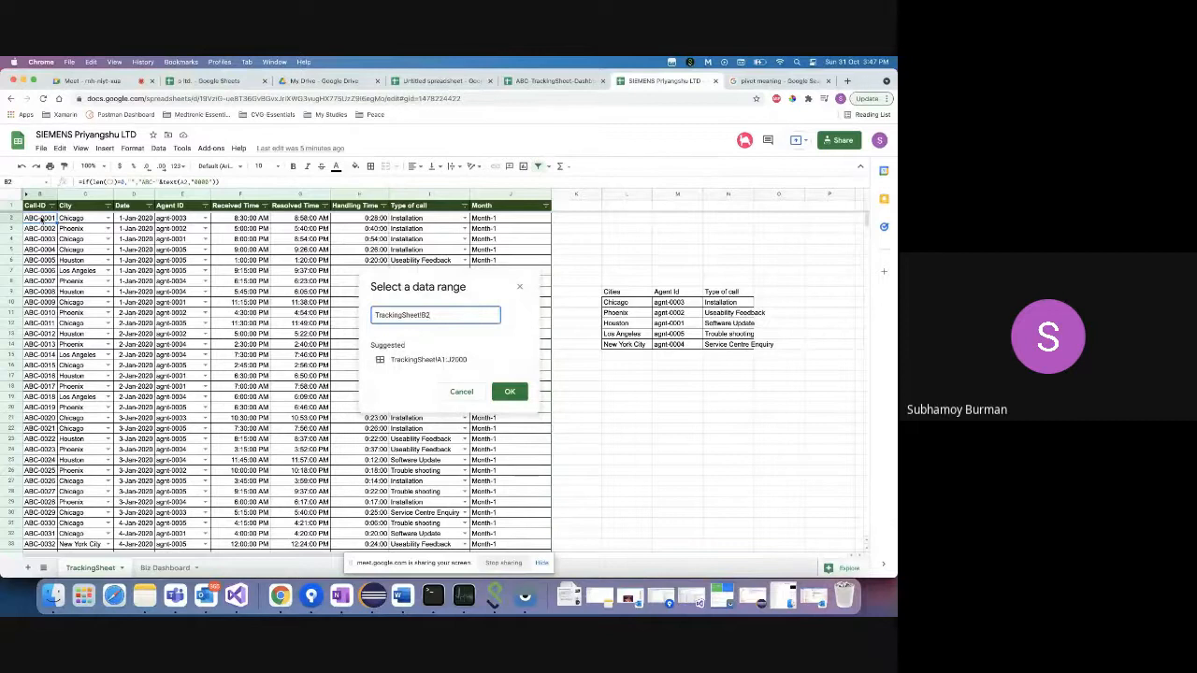
# - Set the pivot table data range to TrackingSheet!B1:J2000
pyautogui.moveTo(37, 208); pyautogui.dragTo(173, 205)
pyautogui.hotkey('shift', 'Right')
pyautogui.hotkey('shift', 'Right')
pyautogui.hotkey('shift', 'Right')
pyautogui.hotkey('shift', 'Right')
pyautogui.hotkey('shift', 'Right')
pyautogui.hotkey('shift', 'Right')
pyautogui.hotkey('shift', 'Left')
pyautogui.hotkey('shift', 'Down')
pyautogui.hotkey('shift', 'Down')
pyautogui.hotkey('shift', 'Down')
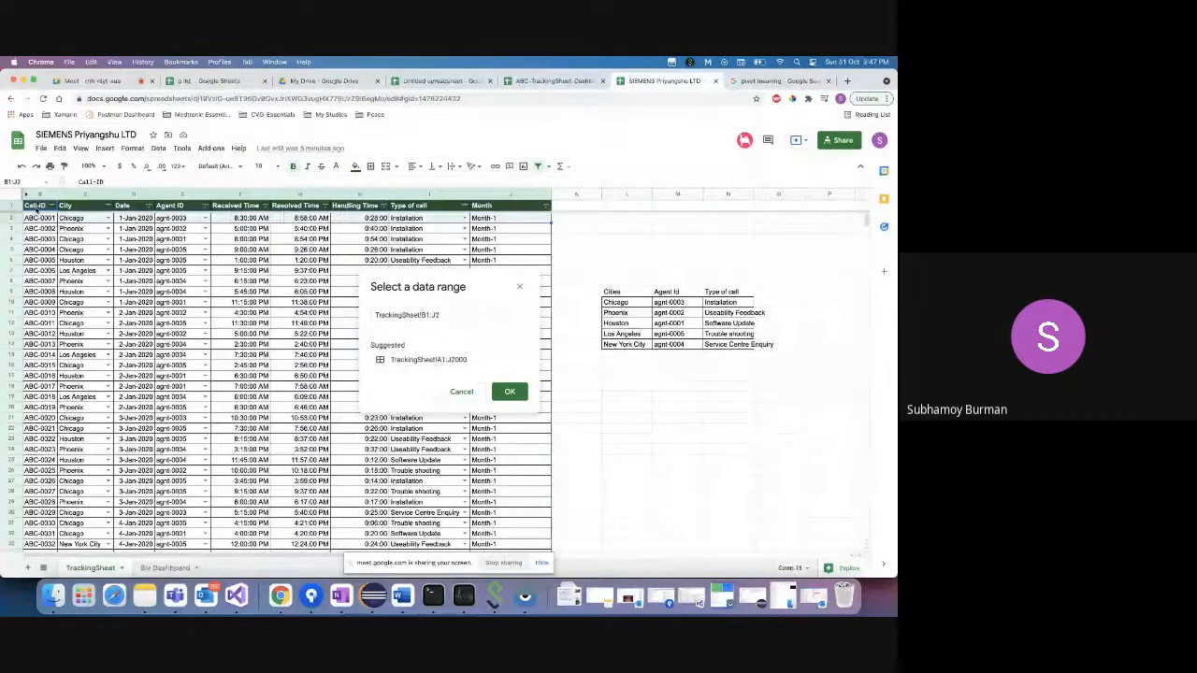
pyautogui.press('super+shift+Down')
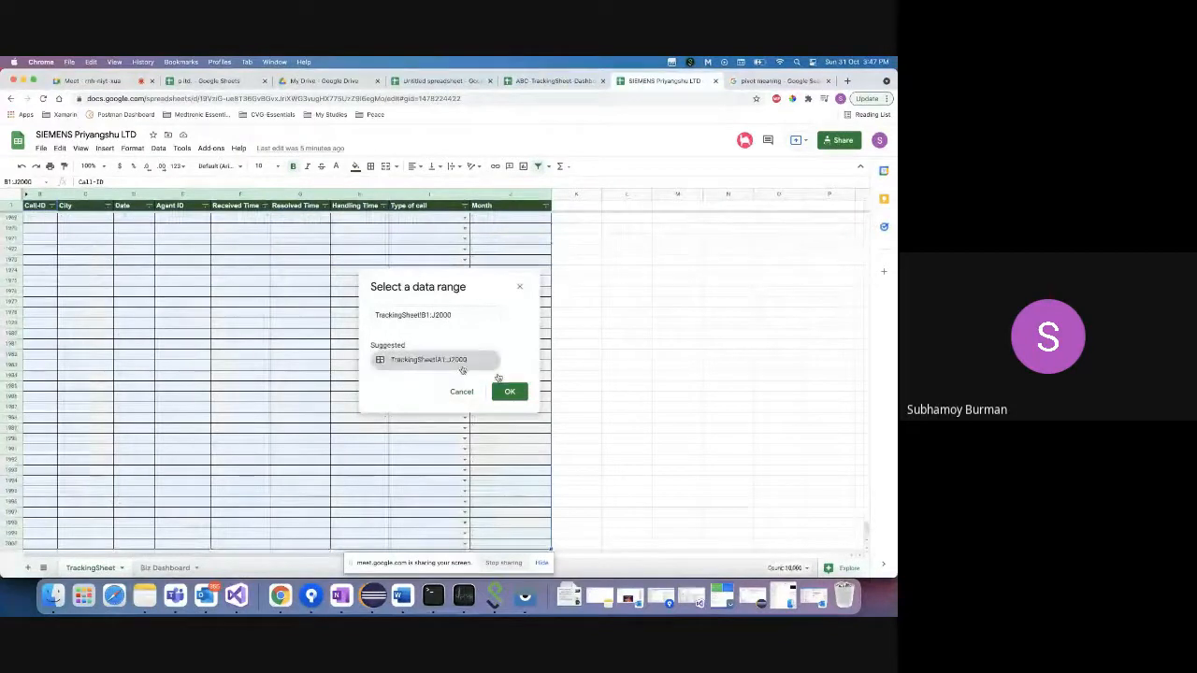
pyautogui.click(515, 397)
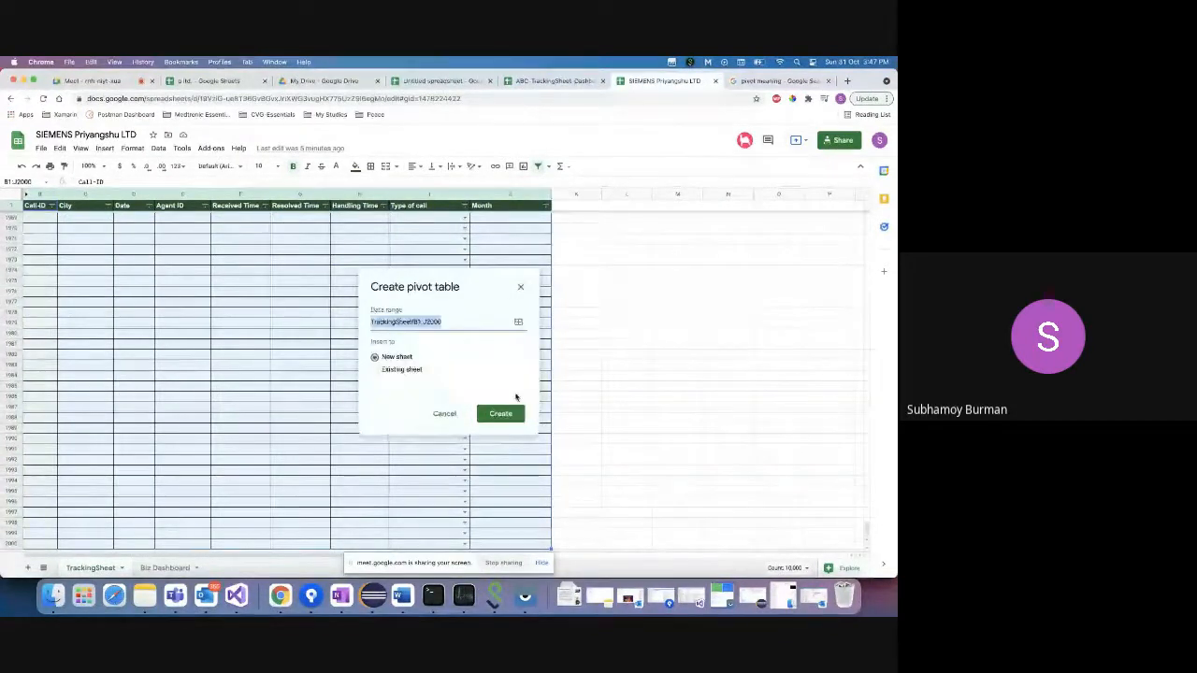
# - Place the pivot table at cell A2 of Biz Dashboard and create it
pyautogui.click(402, 370)
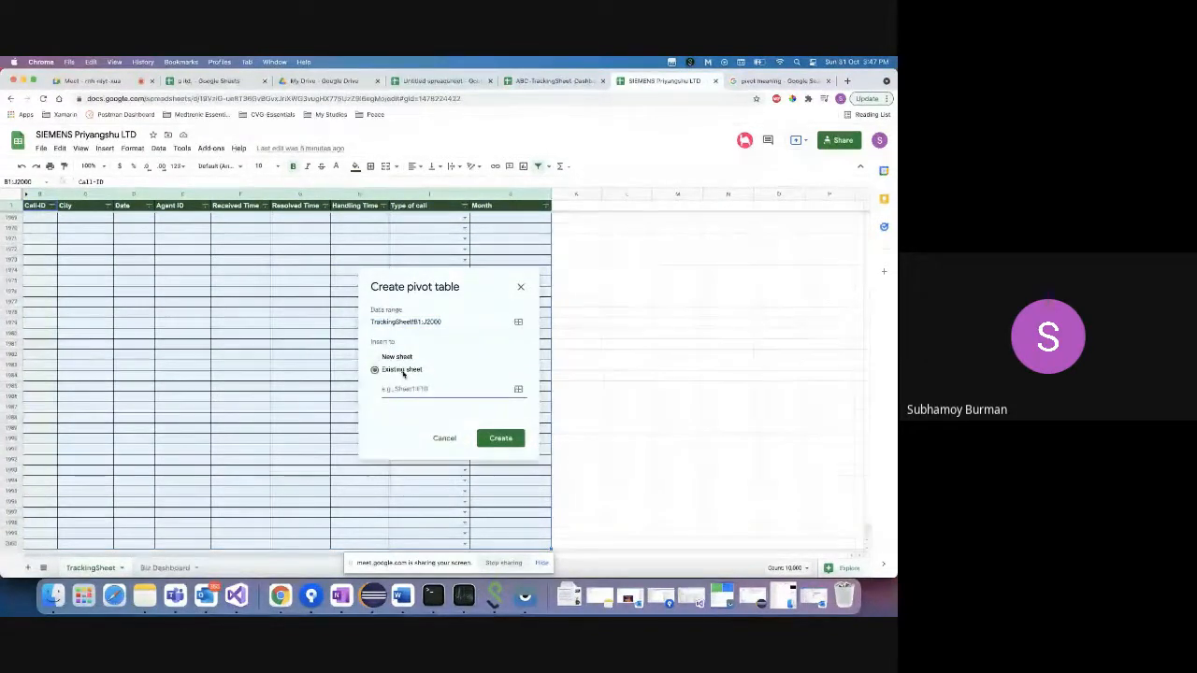
pyautogui.click(165, 568)
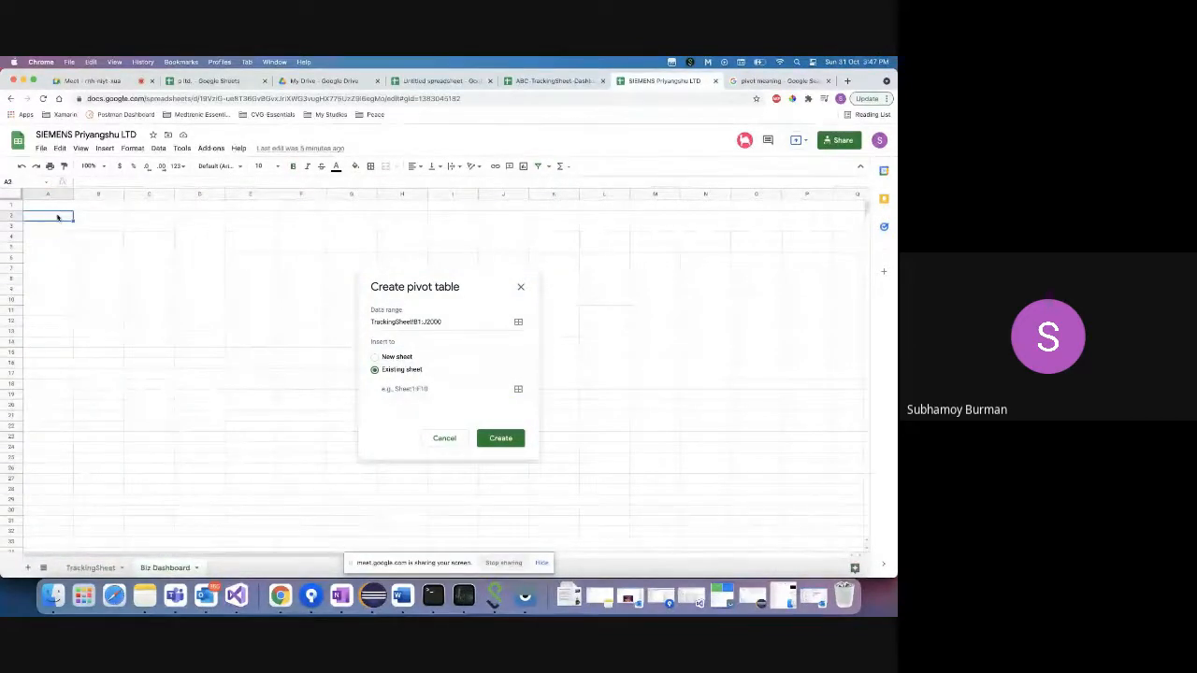
pyautogui.click(420, 388)
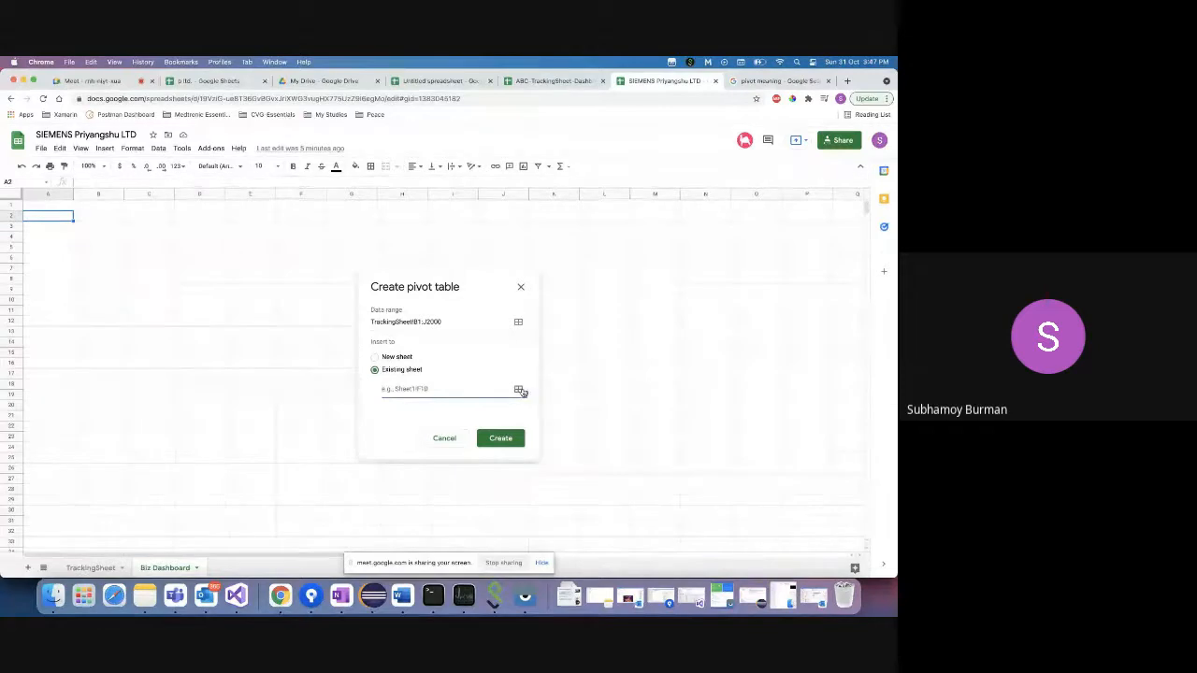
pyautogui.click(519, 389)
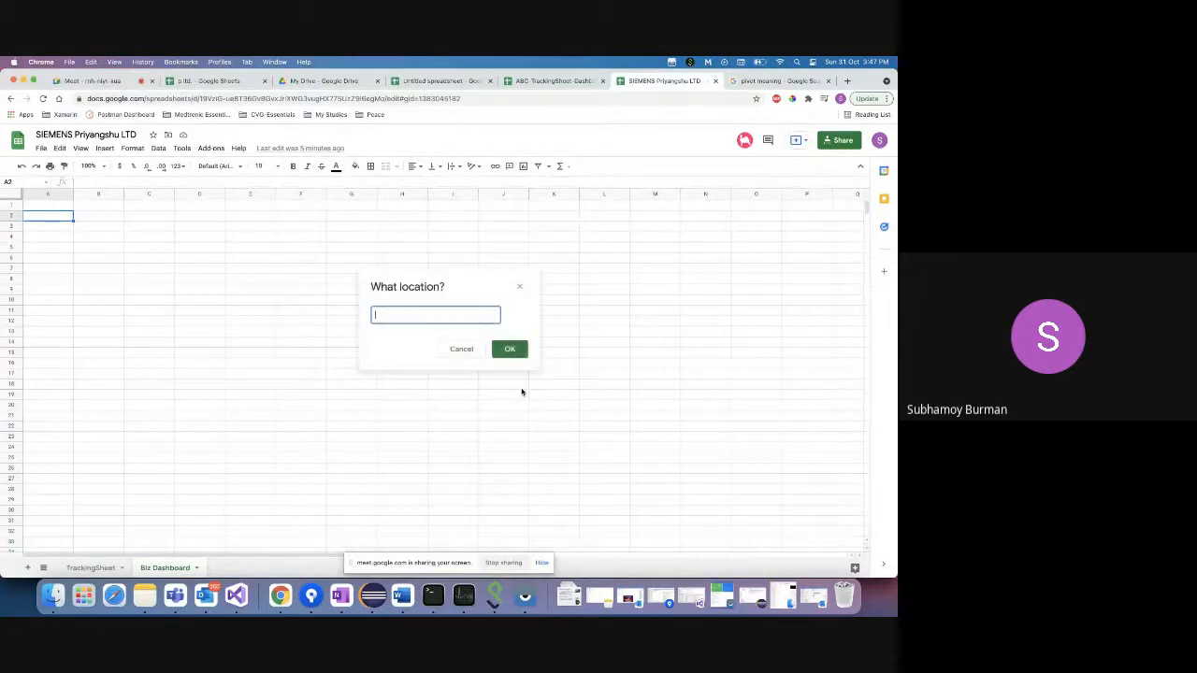
pyautogui.click(53, 219)
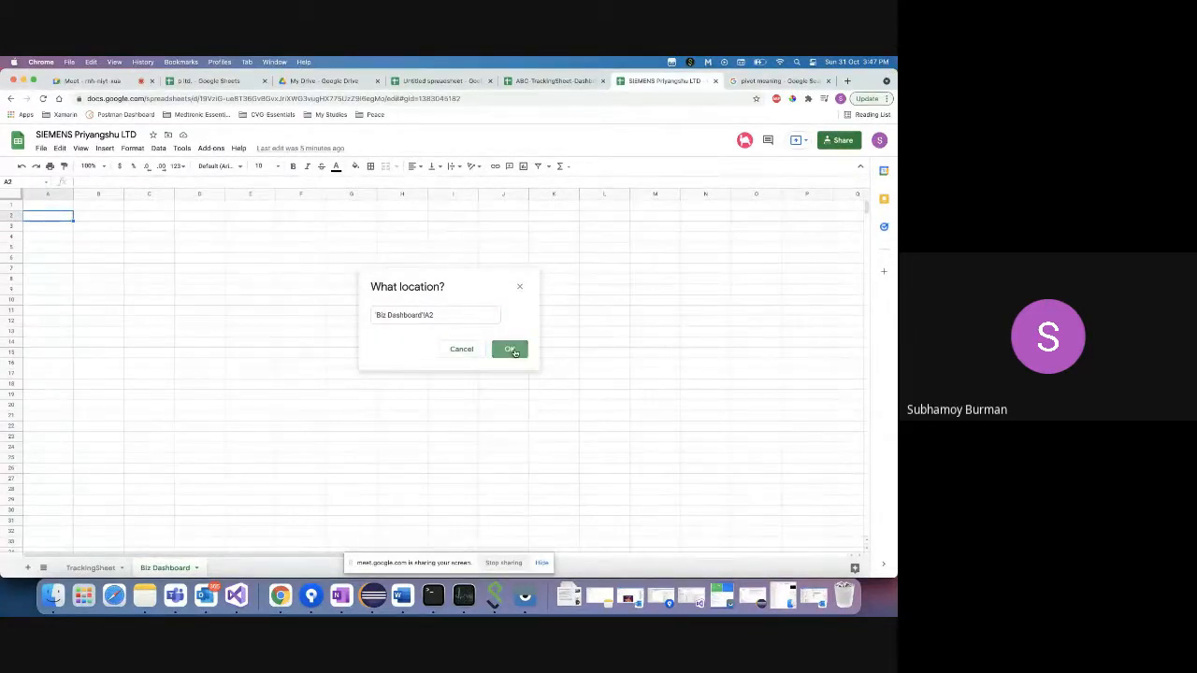
pyautogui.click(509, 349)
pyautogui.click(500, 426)
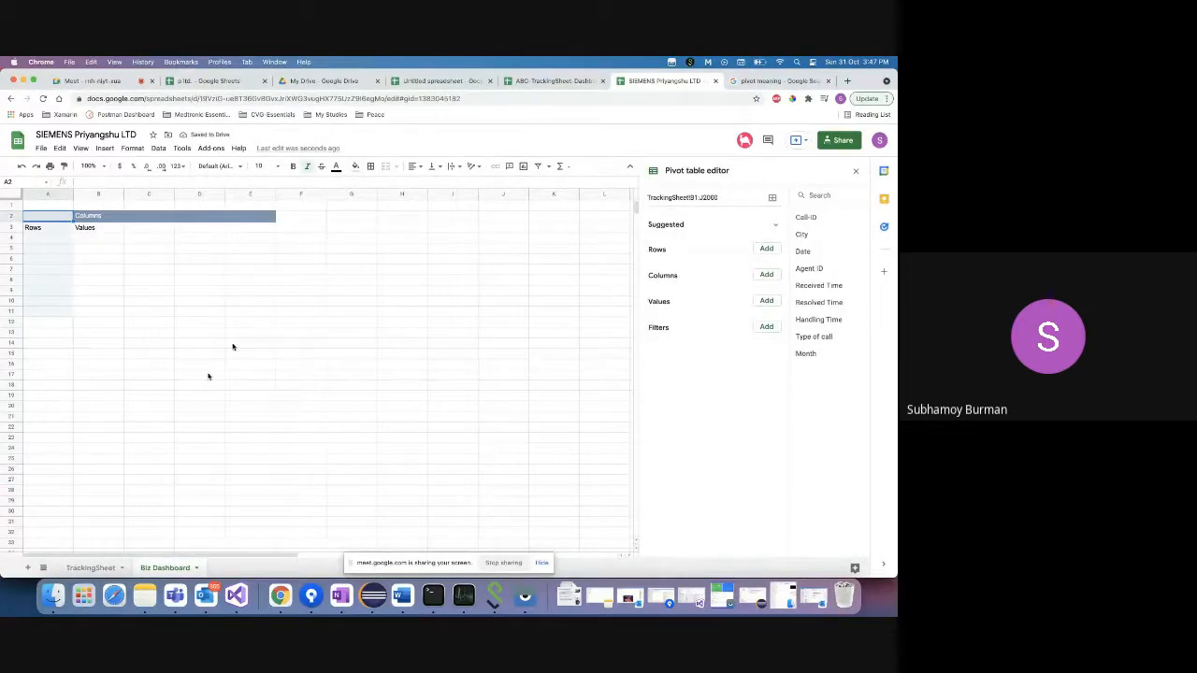
# - Check TrackingSheet, return to Biz Dashboard and close the Pivot table editor, leaving it empty
pyautogui.click(89, 568)
pyautogui.click(157, 568)
pyautogui.click(53, 241)
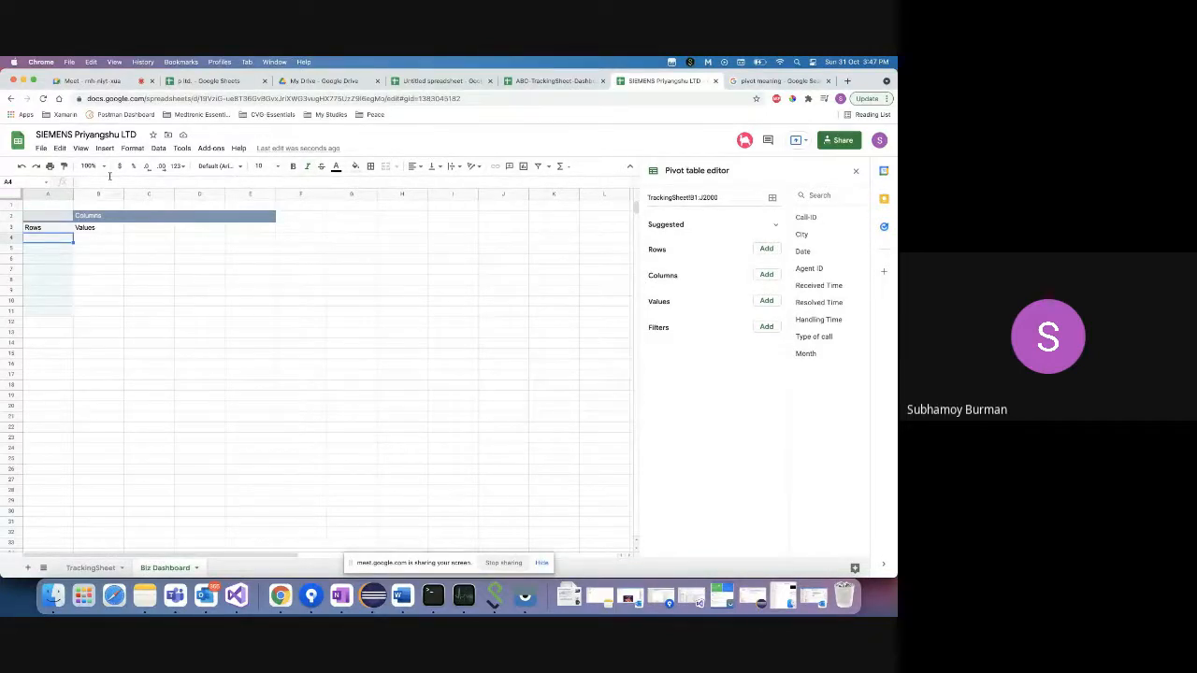
pyautogui.click(158, 148)
pyautogui.click(184, 298)
pyautogui.click(401, 216)
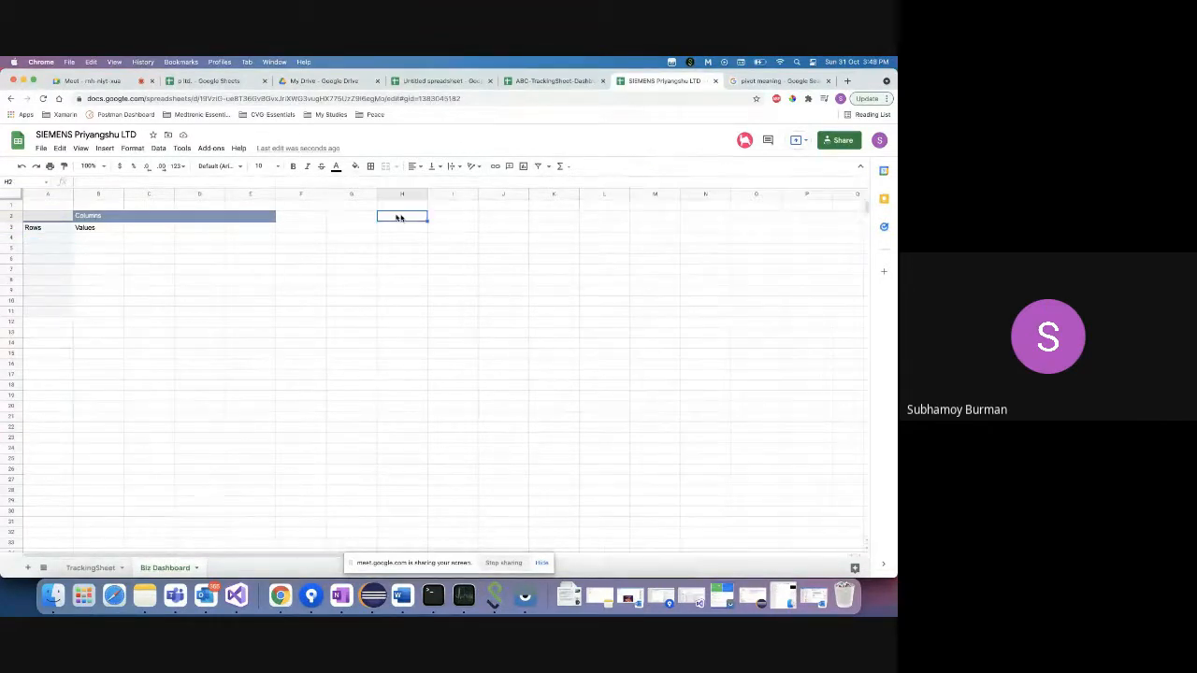
pyautogui.click(159, 148)
# - Start a pivot table, switch to TrackingSheet, then cancel the first setup dialog
pyautogui.click(184, 296)
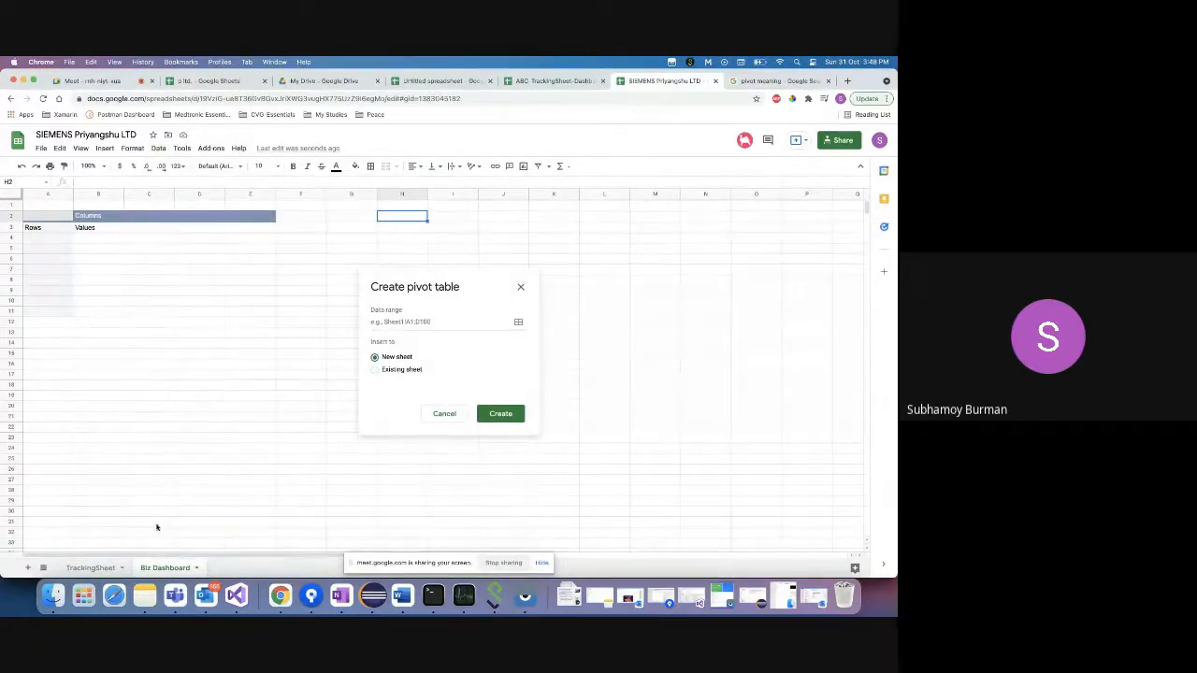
pyautogui.click(90, 567)
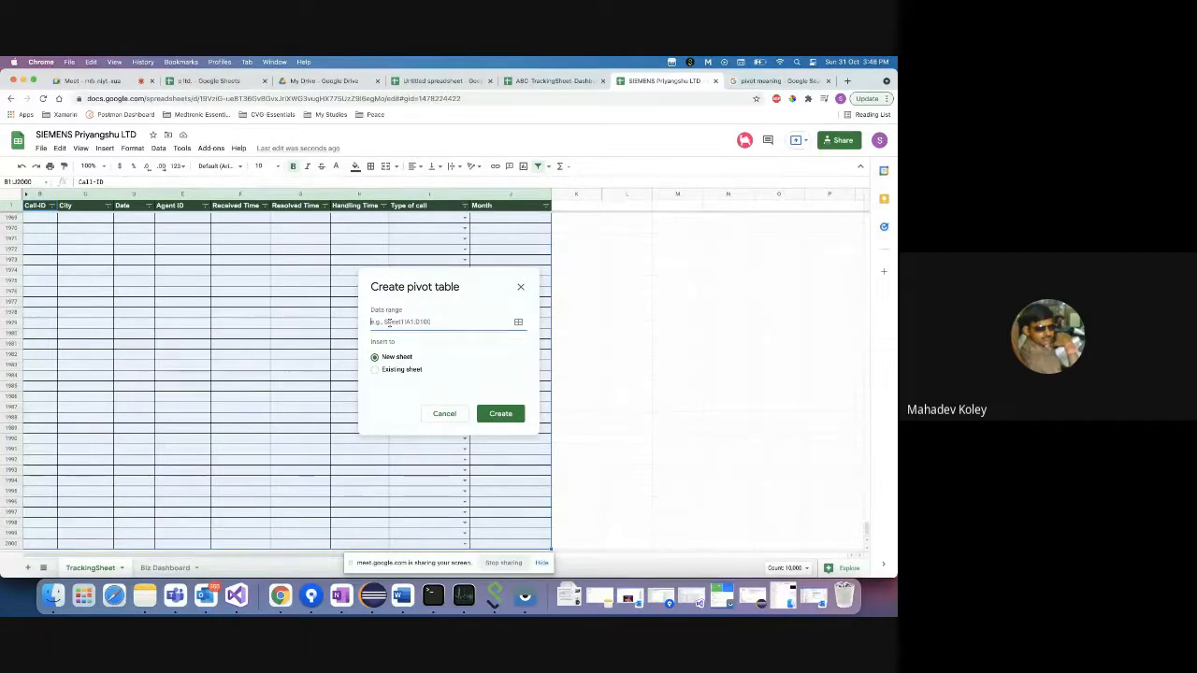
pyautogui.click(447, 414)
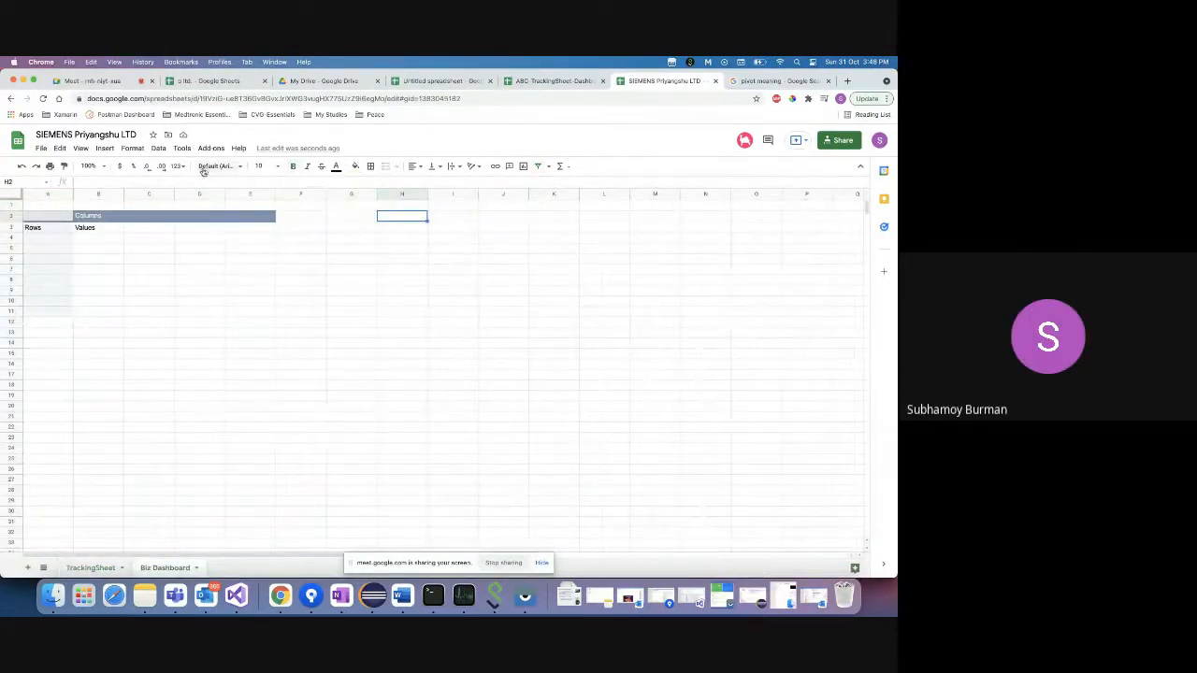
# - Start another pivot table and select TrackingSheet B1:J2000 as its data range
pyautogui.click(161, 150)
pyautogui.click(187, 293)
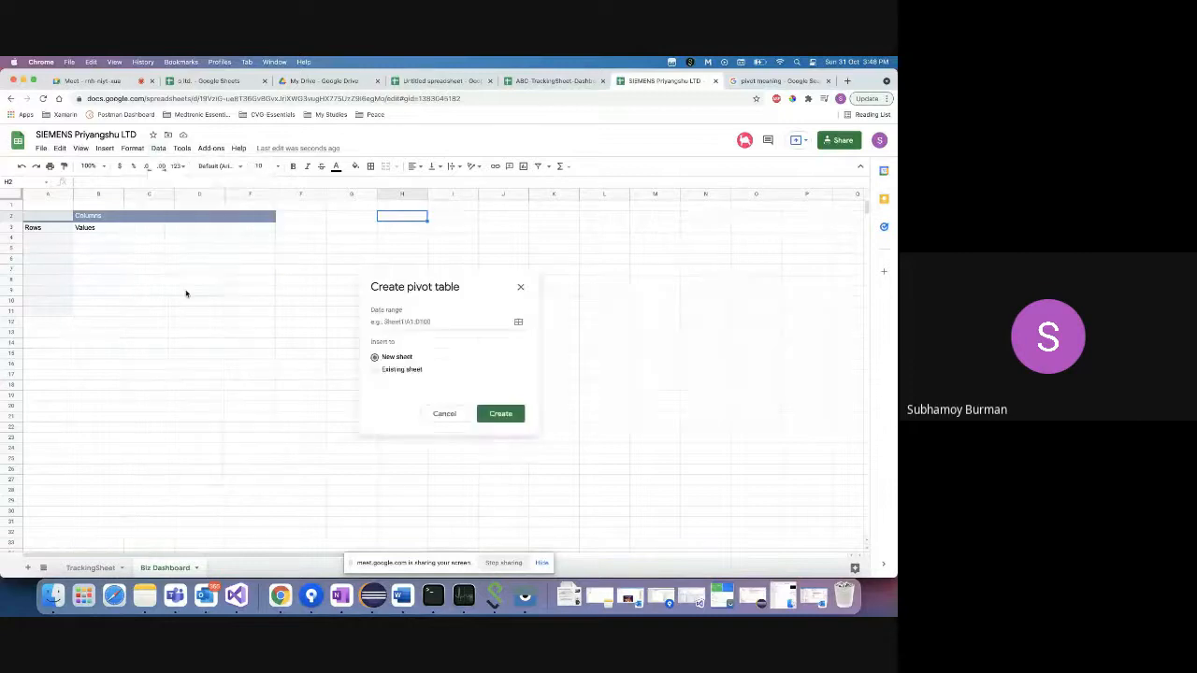
pyautogui.click(417, 322)
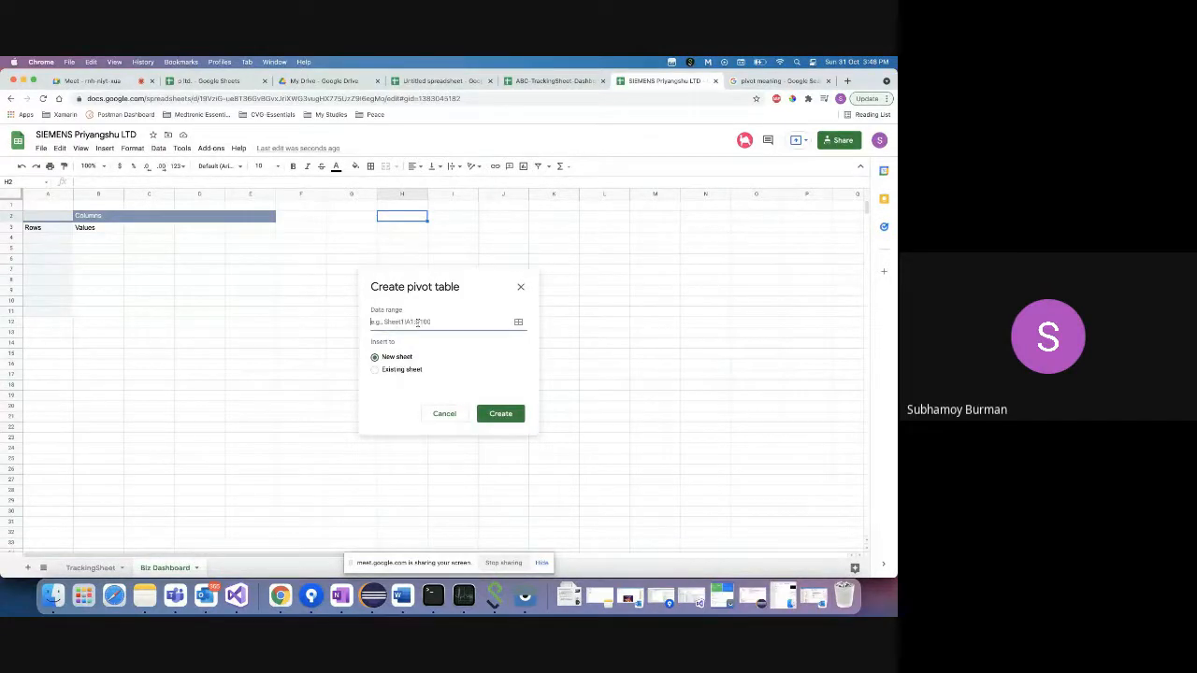
pyautogui.click(519, 323)
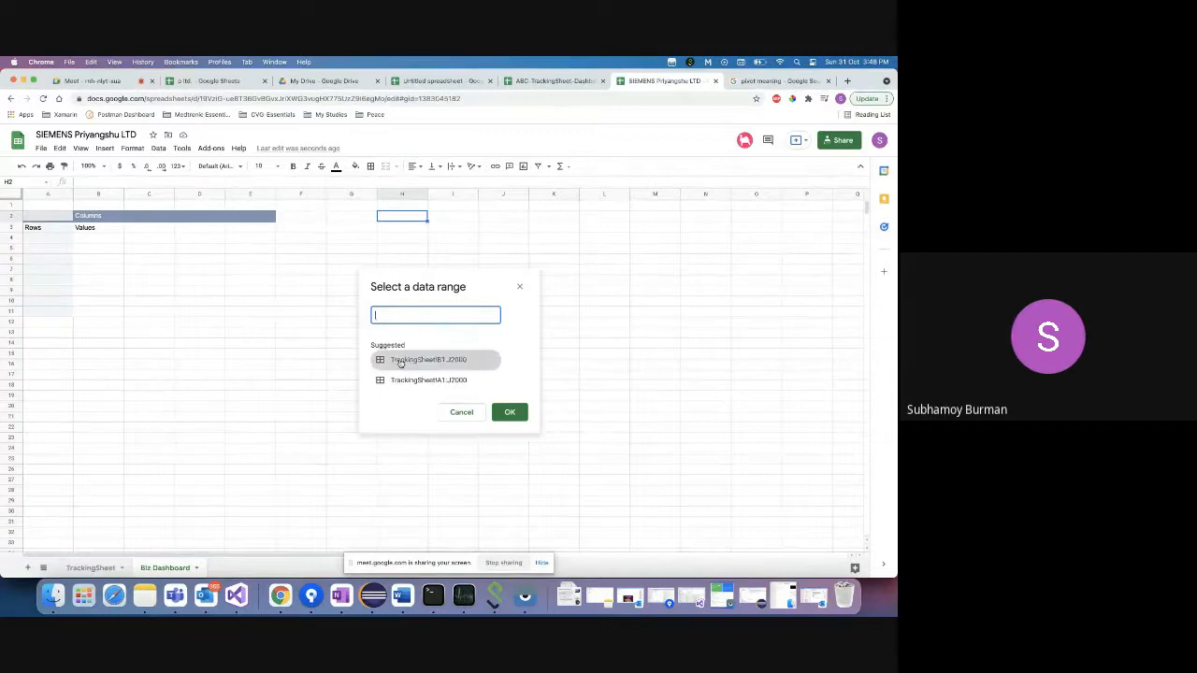
pyautogui.click(90, 568)
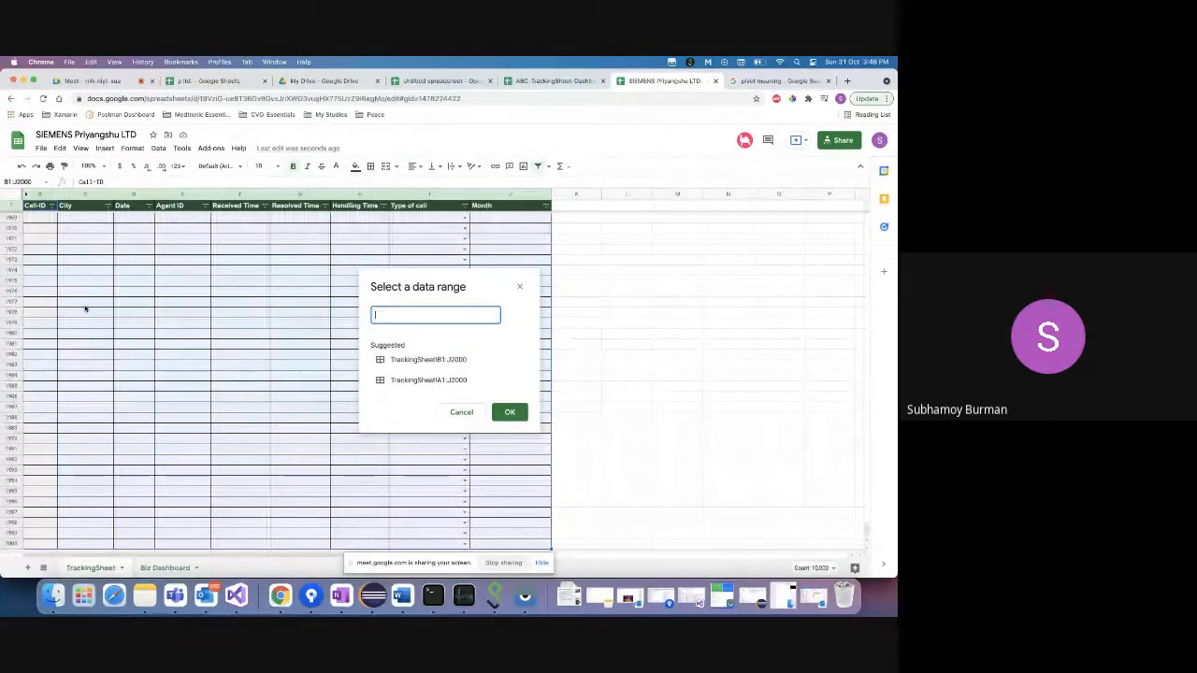
pyautogui.scroll(15, 85, 309)
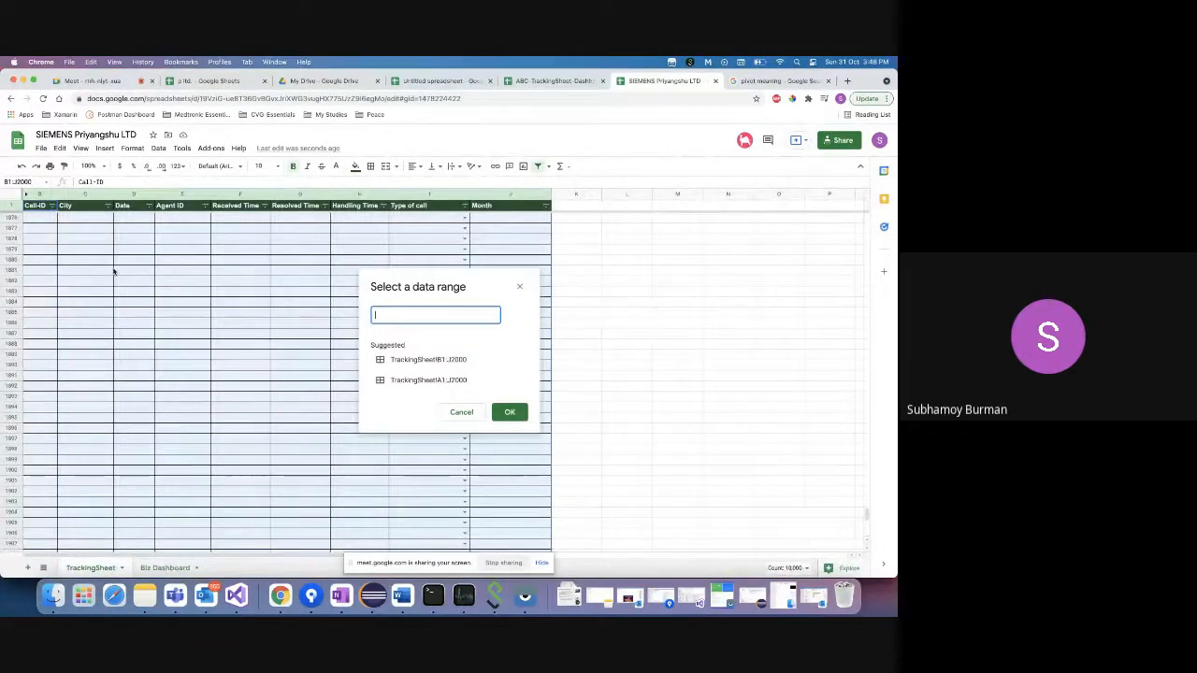
pyautogui.click(43, 227)
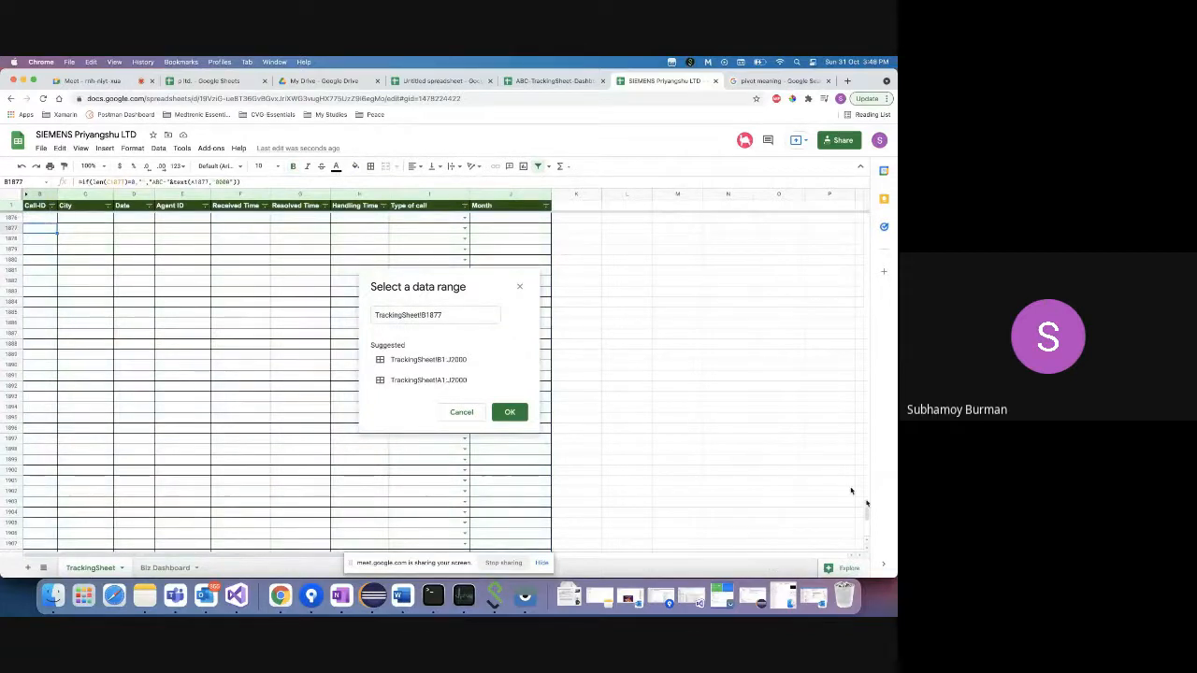
pyautogui.moveTo(865, 519); pyautogui.dragTo(865, 220)
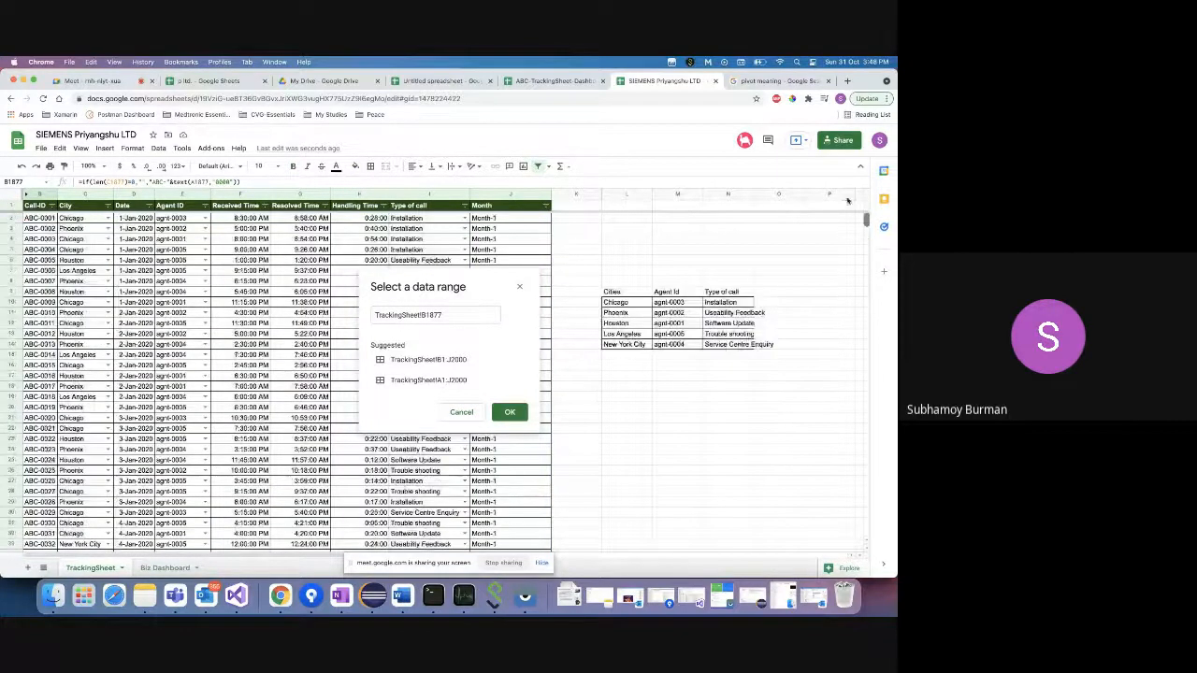
pyautogui.click(41, 207)
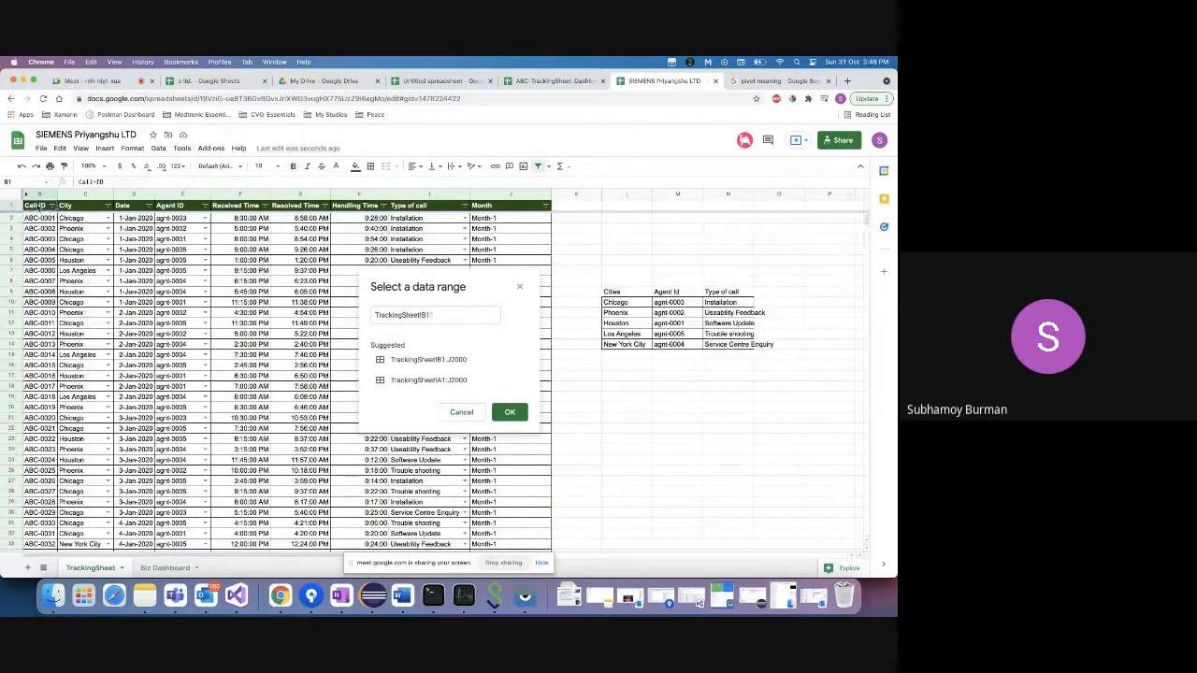
pyautogui.hotkey('ctrl', 'shift', 'Right')
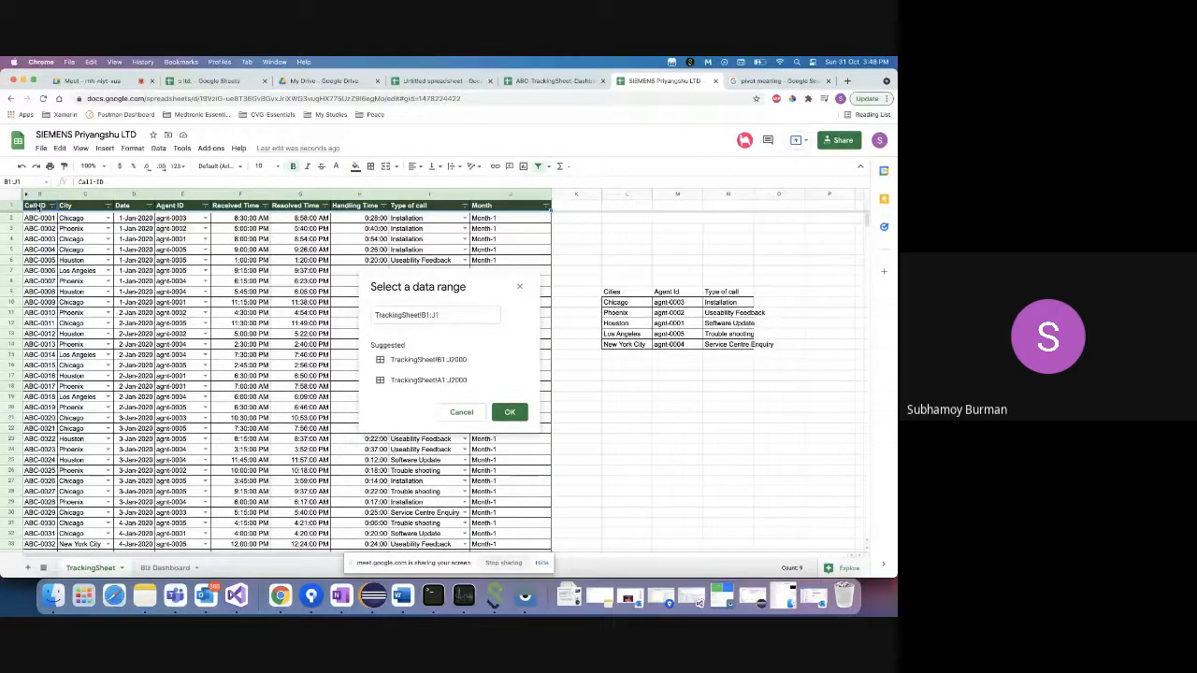
pyautogui.hotkey('ctrl', 'shift', 'Down')
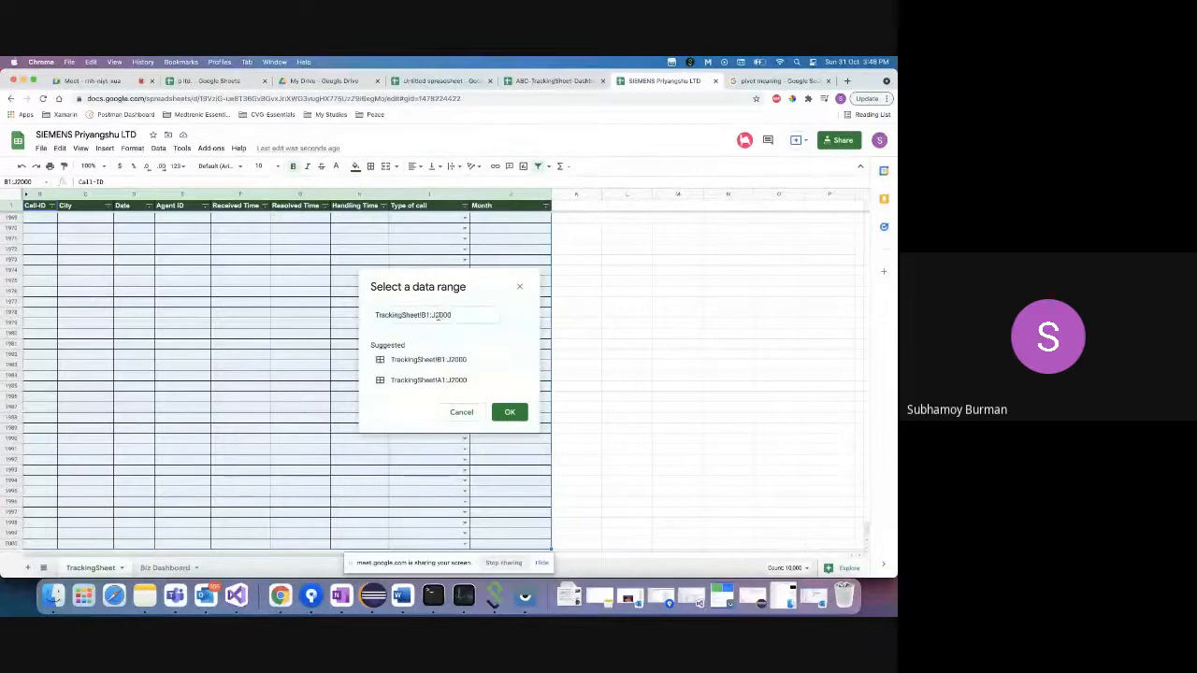
# - Change the range to TrackingSheet!B1:J1000, confirm it, then cancel the pivot table creation
pyautogui.click(439, 315)
pyautogui.press('BackSpace')
pyautogui.write('1')
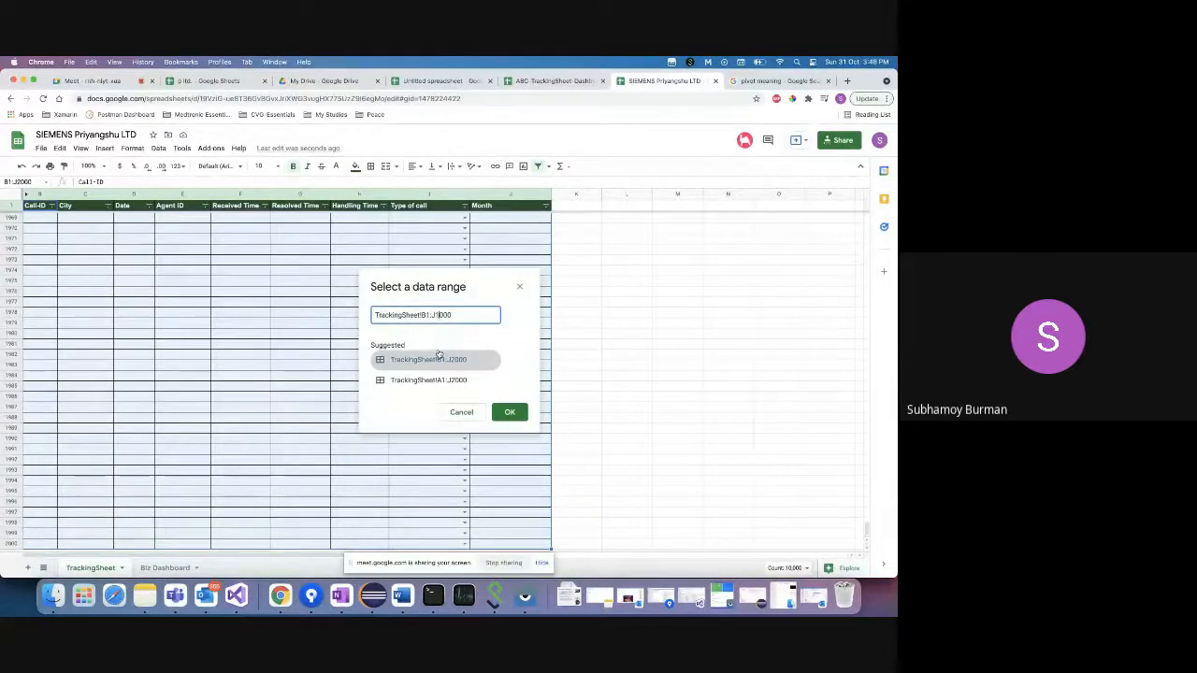
pyautogui.click(509, 413)
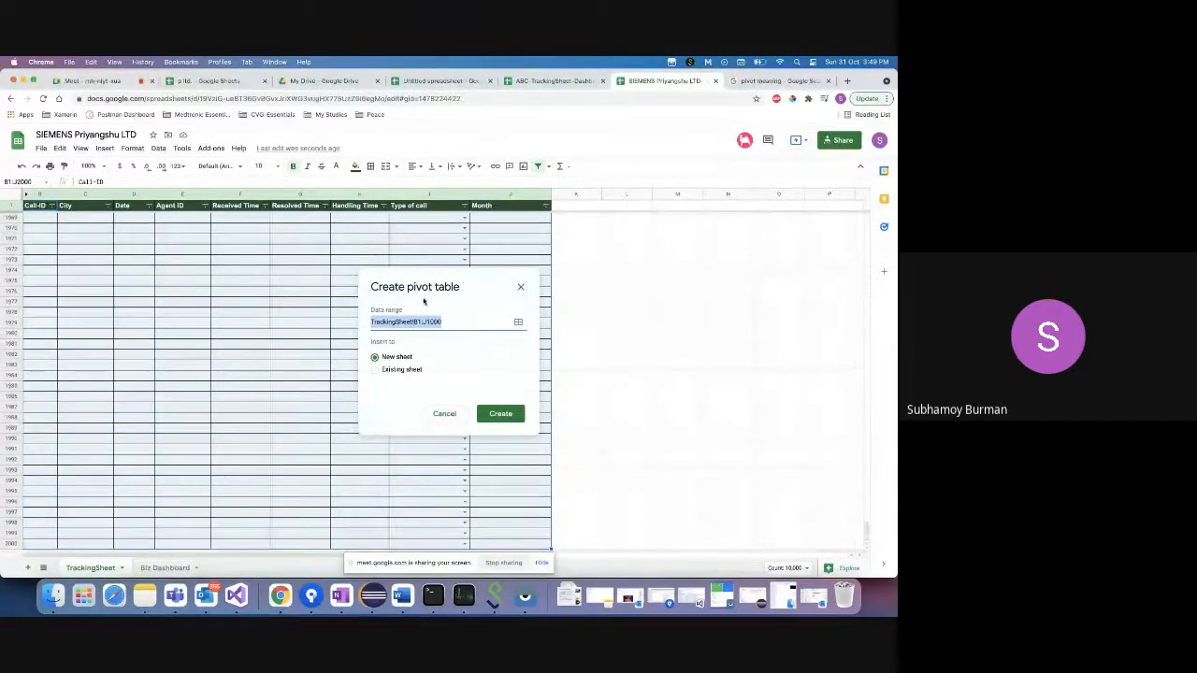
pyautogui.click(445, 415)
# - From Biz Dashboard, start a pivot table and paste TrackingSheet!B1:J1000 as its data range
pyautogui.click(163, 568)
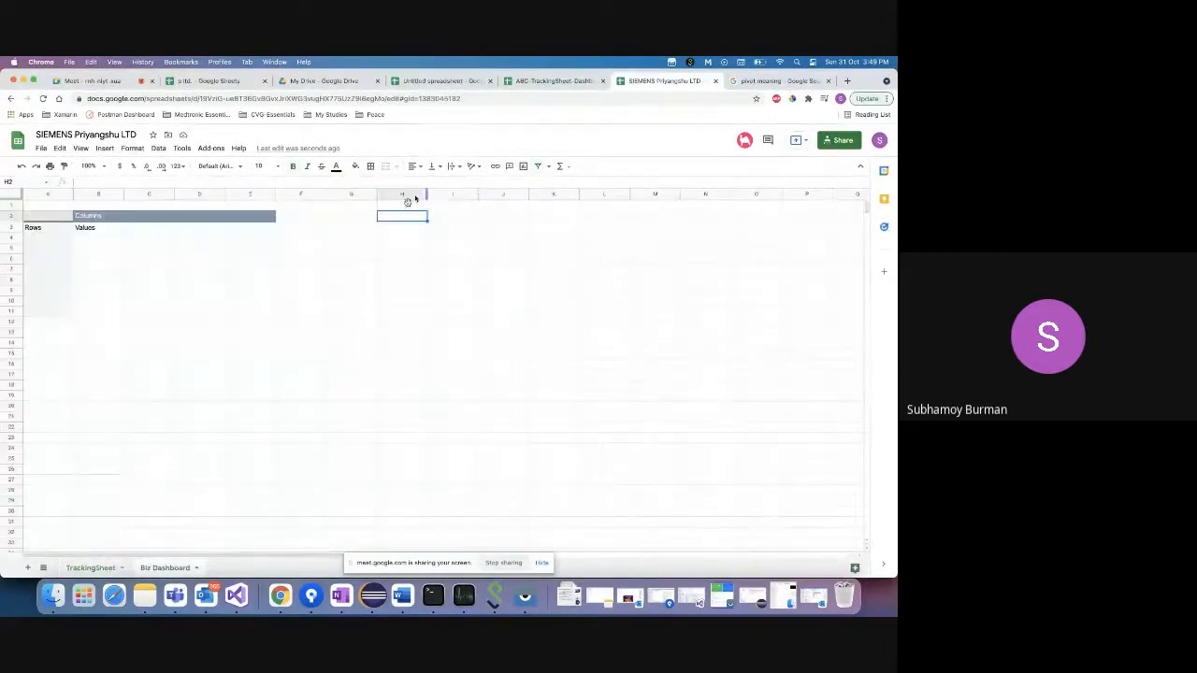
pyautogui.click(158, 147)
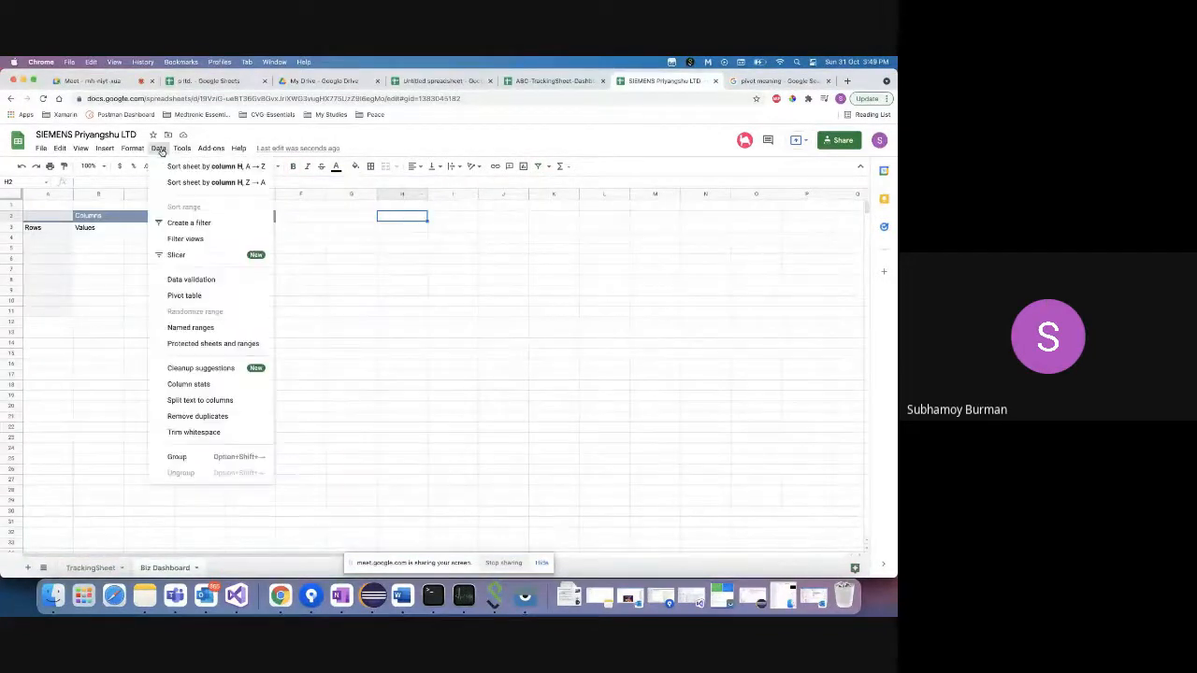
pyautogui.click(187, 296)
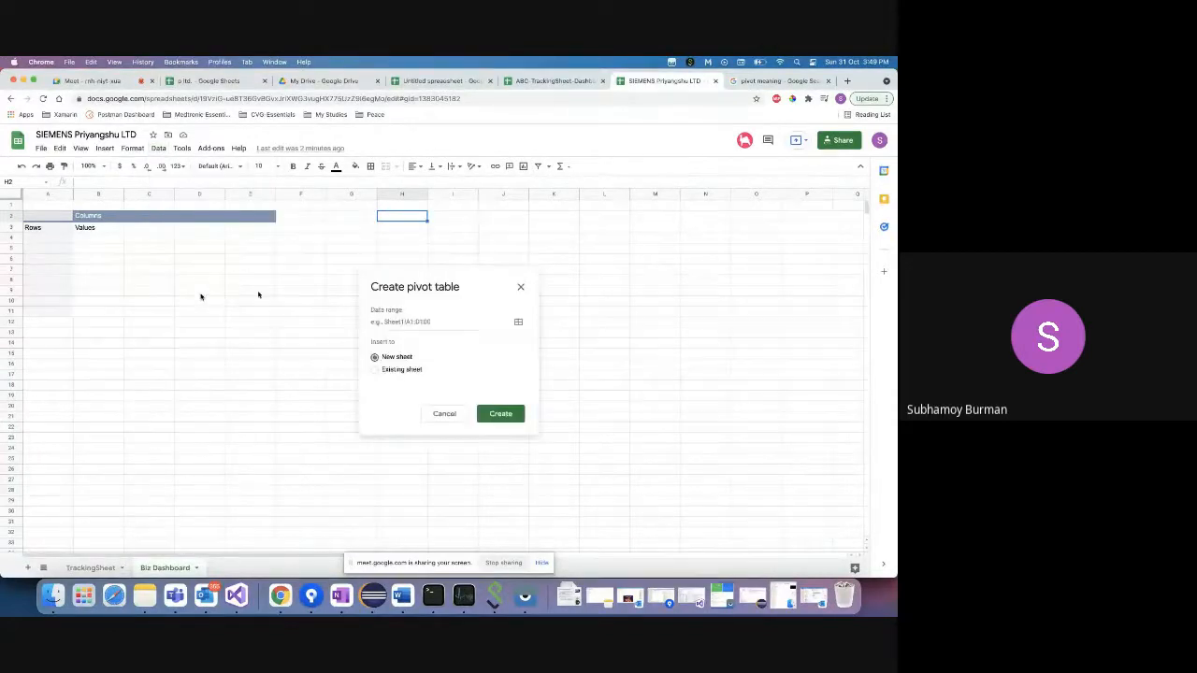
pyautogui.click(518, 324)
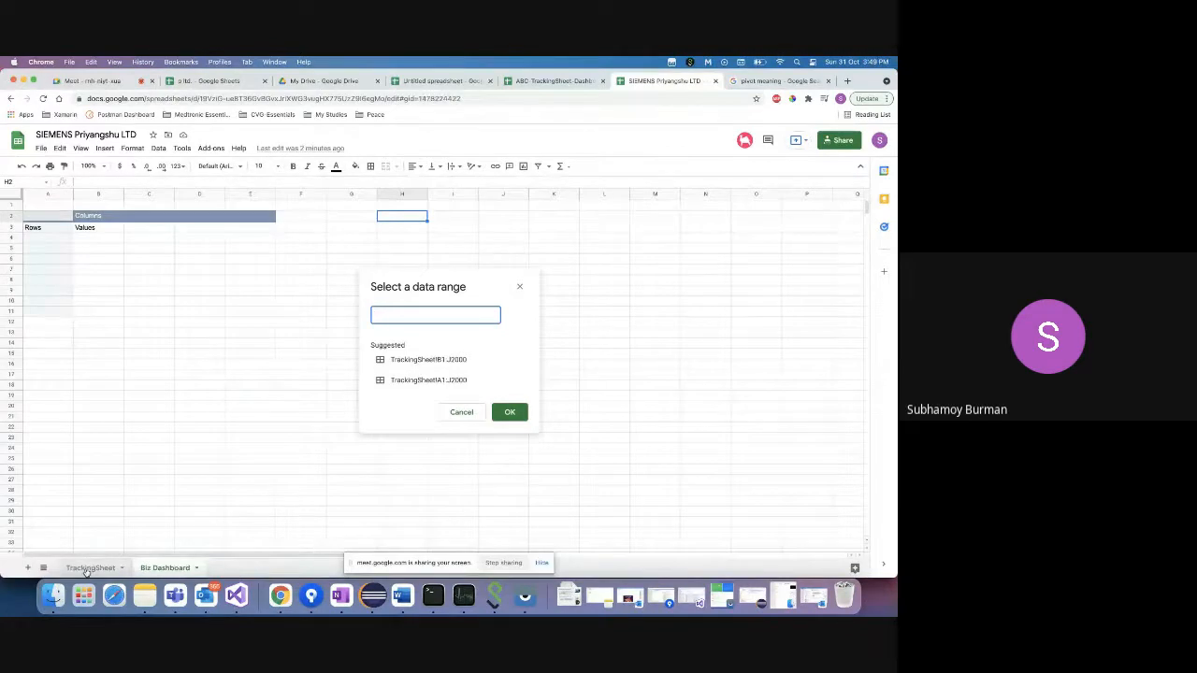
pyautogui.click(87, 572)
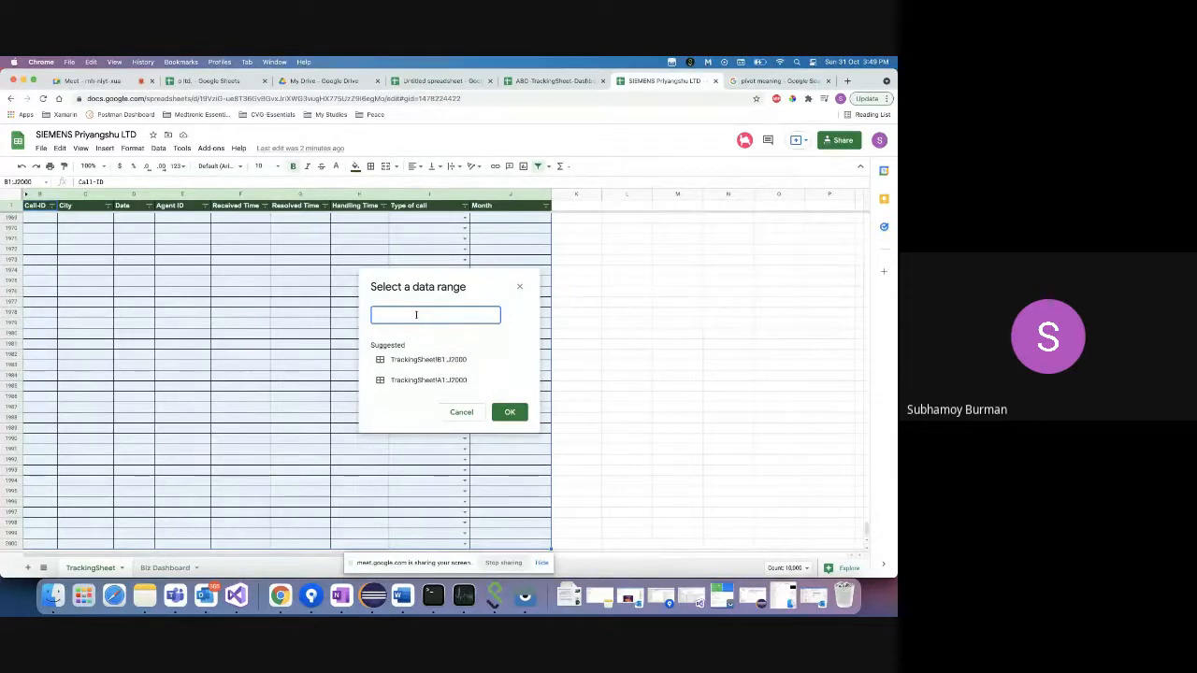
pyautogui.write('TrackingSheet!B1:J1000')
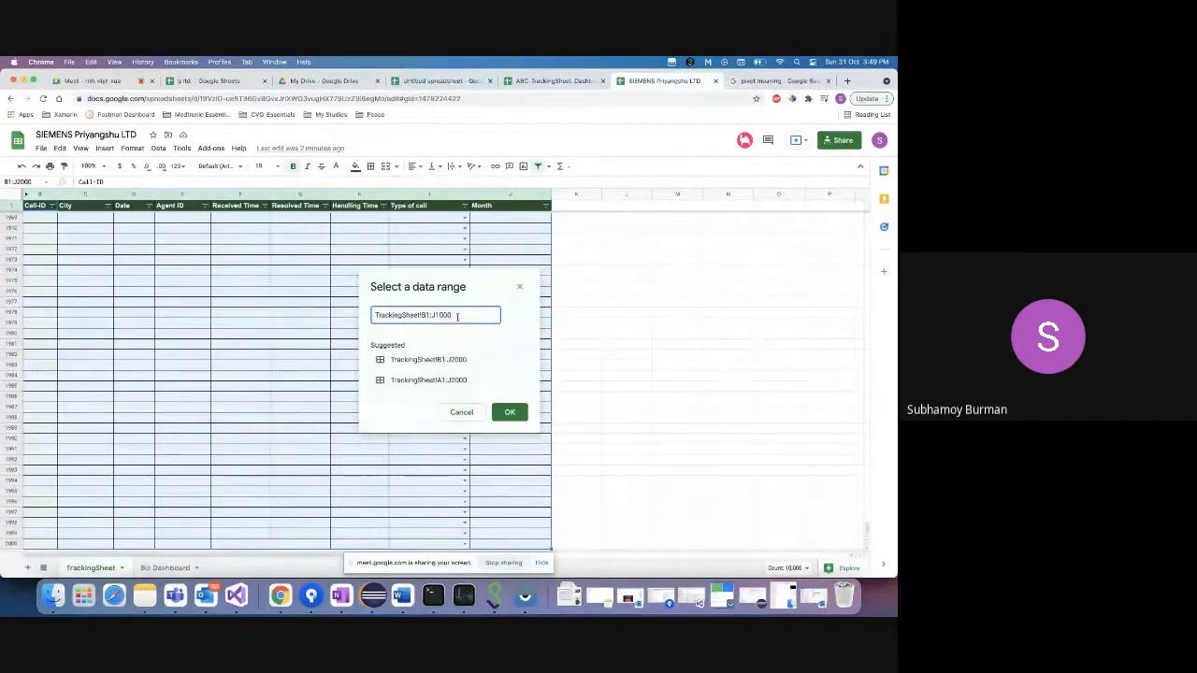
pyautogui.click(510, 412)
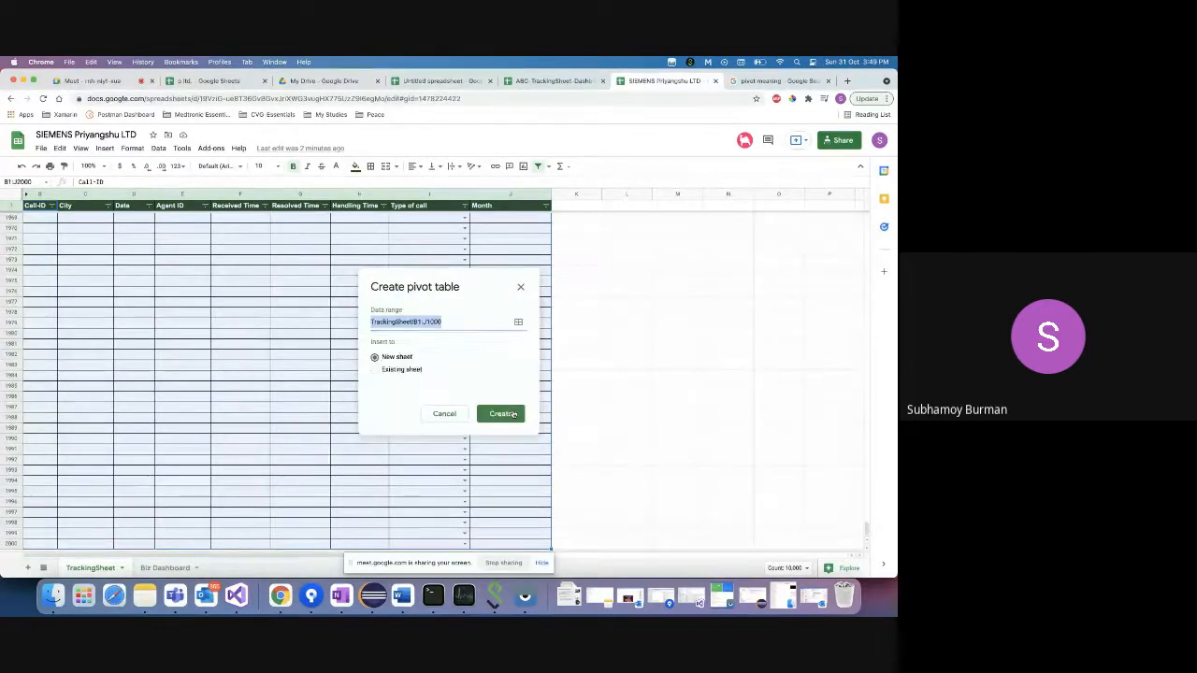
# - Set the pivot destination to Existing sheet at Biz Dashboard!H2
pyautogui.click(415, 373)
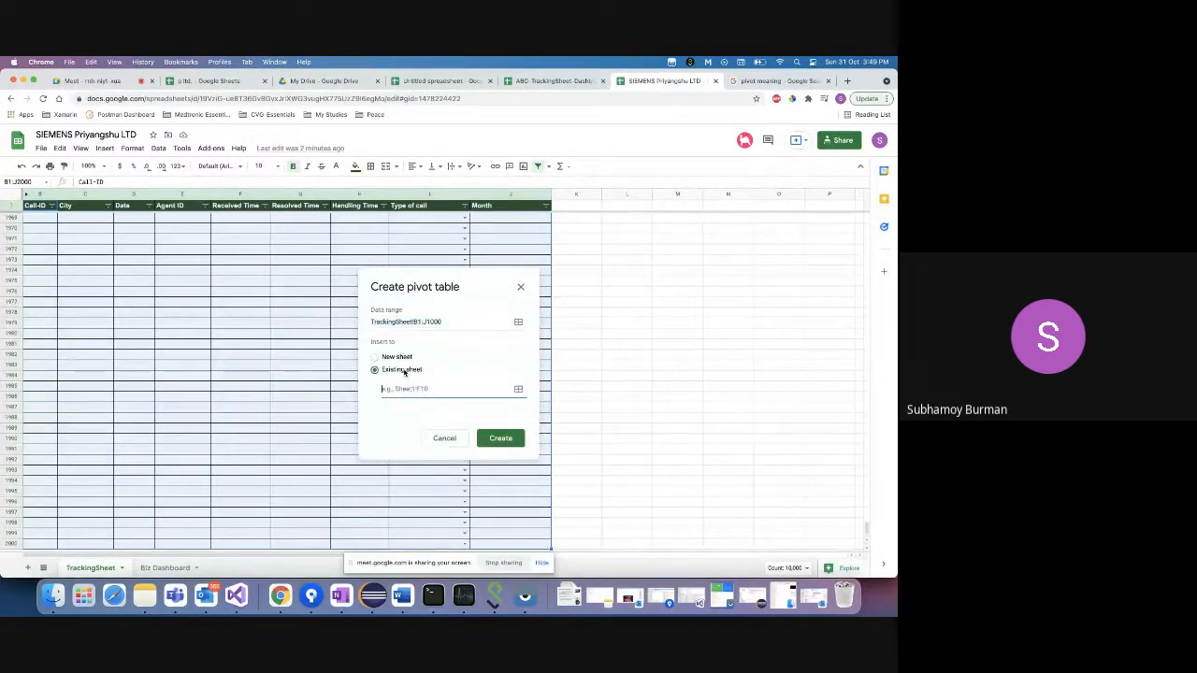
pyautogui.click(518, 390)
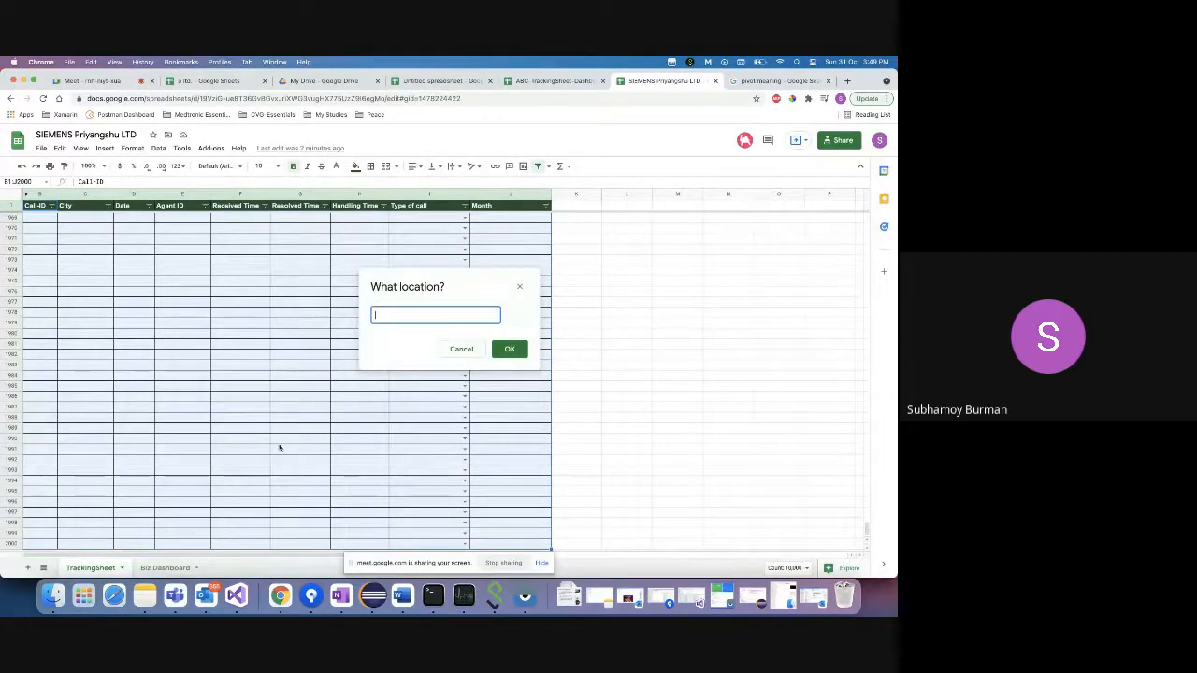
pyautogui.click(164, 567)
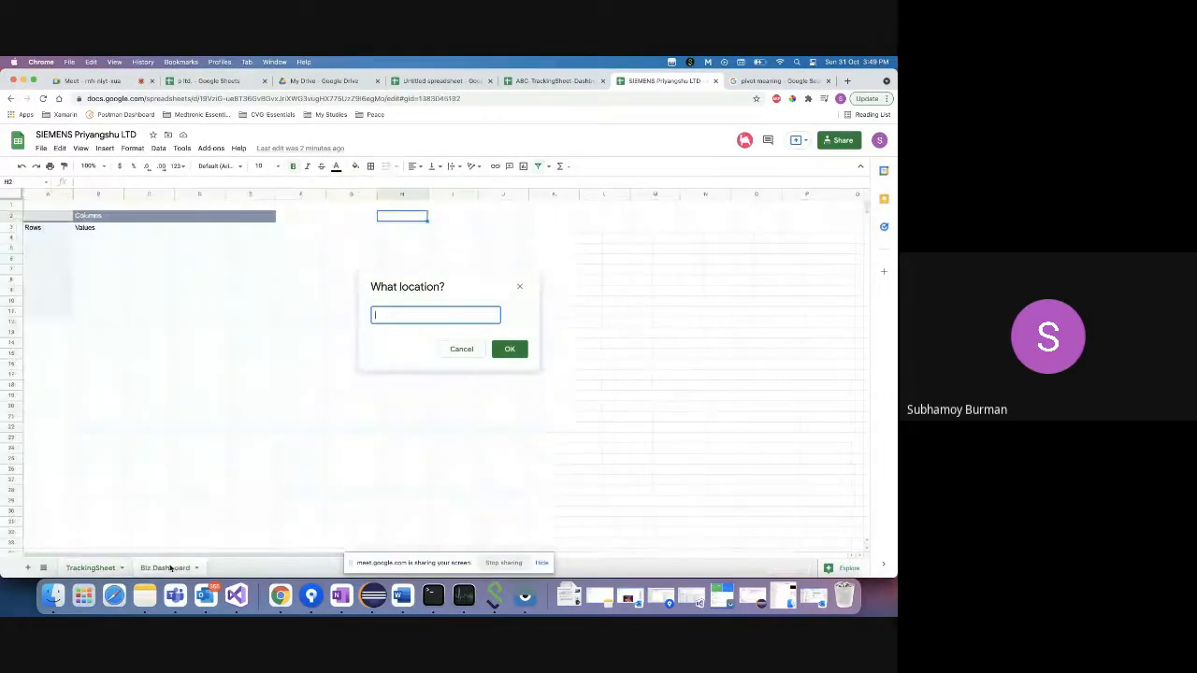
pyautogui.click(403, 228)
pyautogui.click(404, 217)
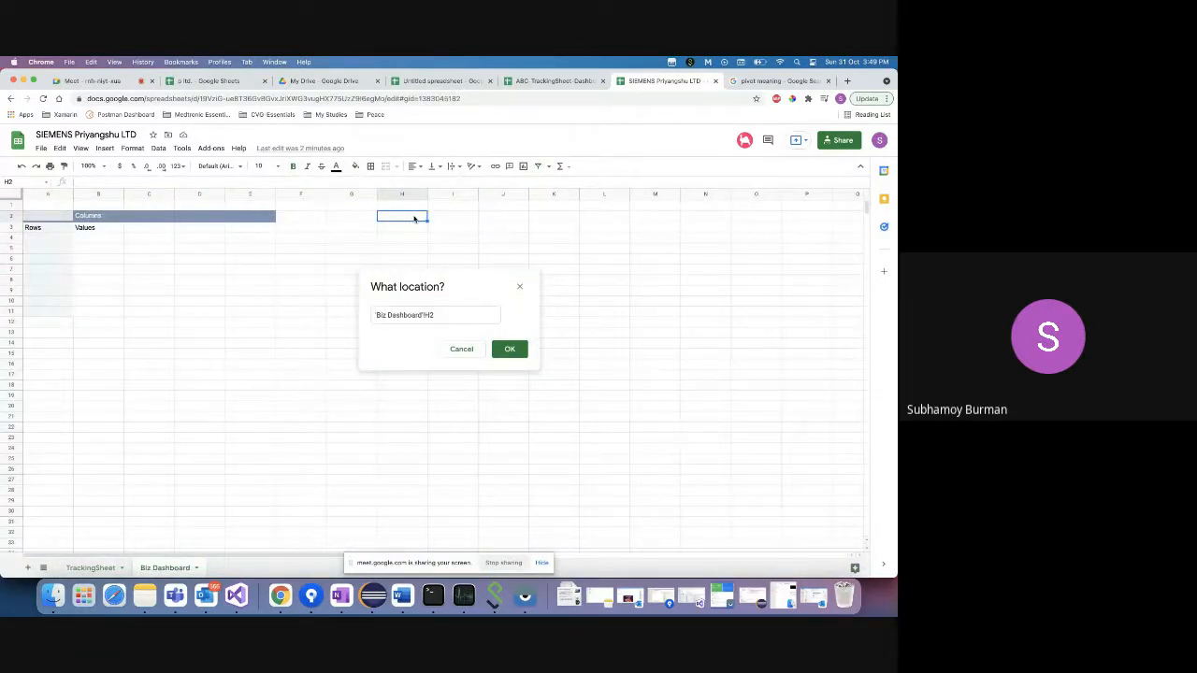
pyautogui.click(516, 354)
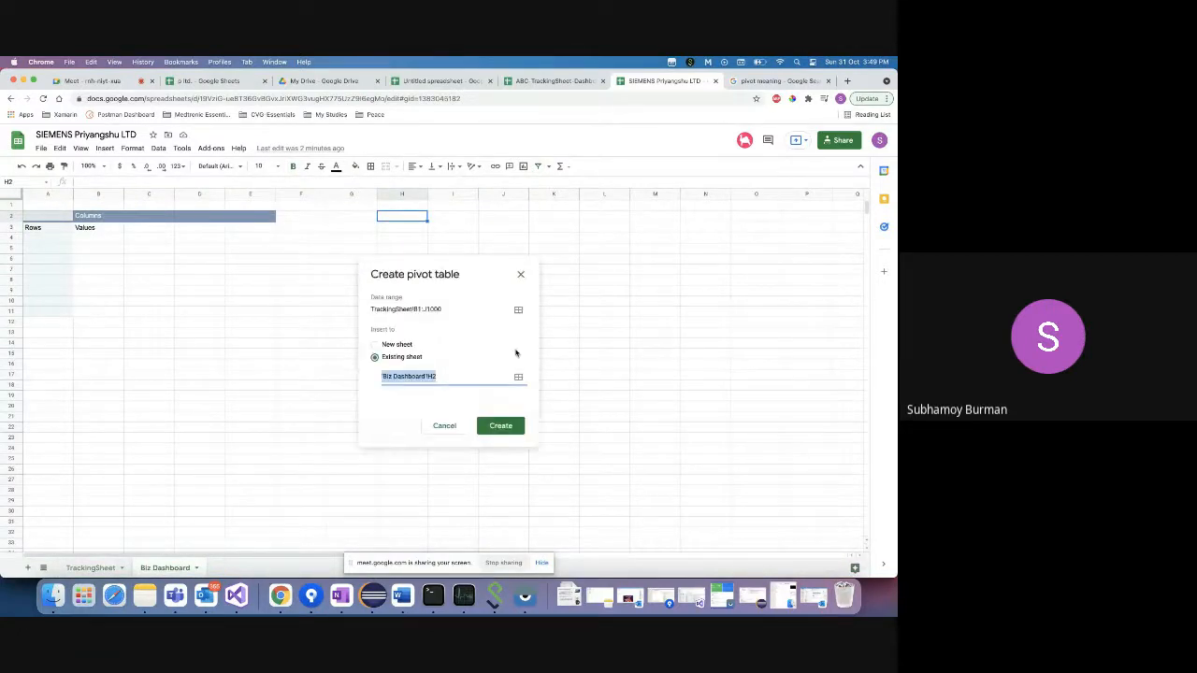
# - Create the pivot table at H2, then select its range H2:M5 and delete it
pyautogui.click(500, 426)
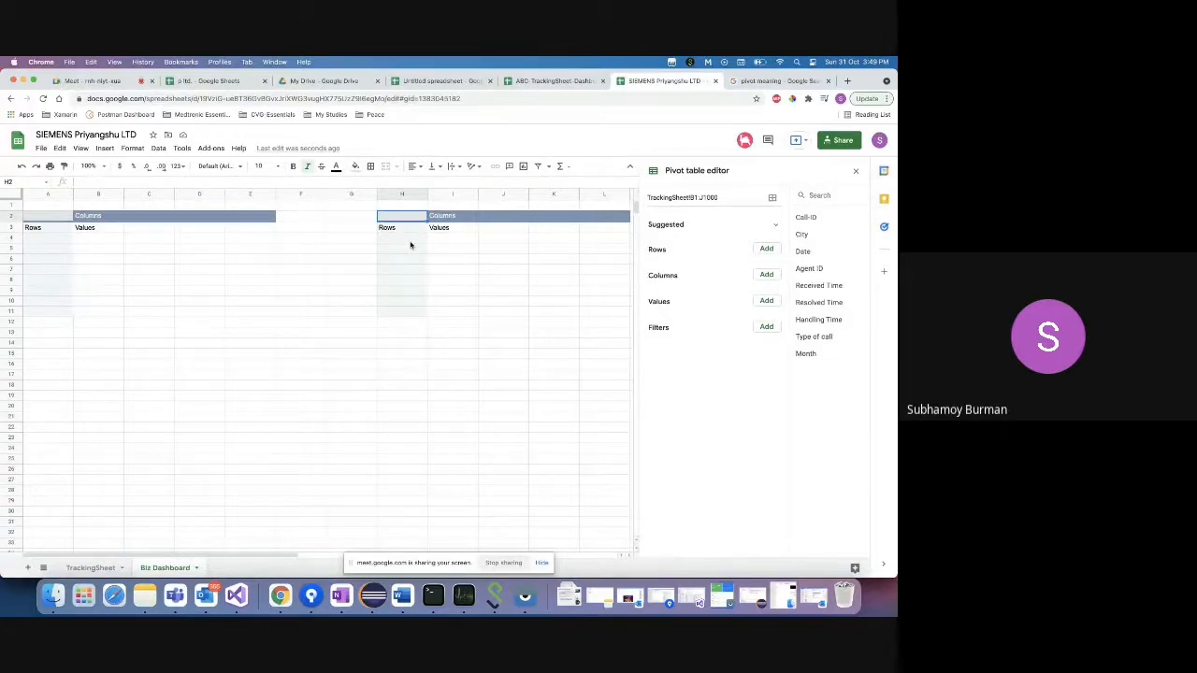
pyautogui.click(408, 249)
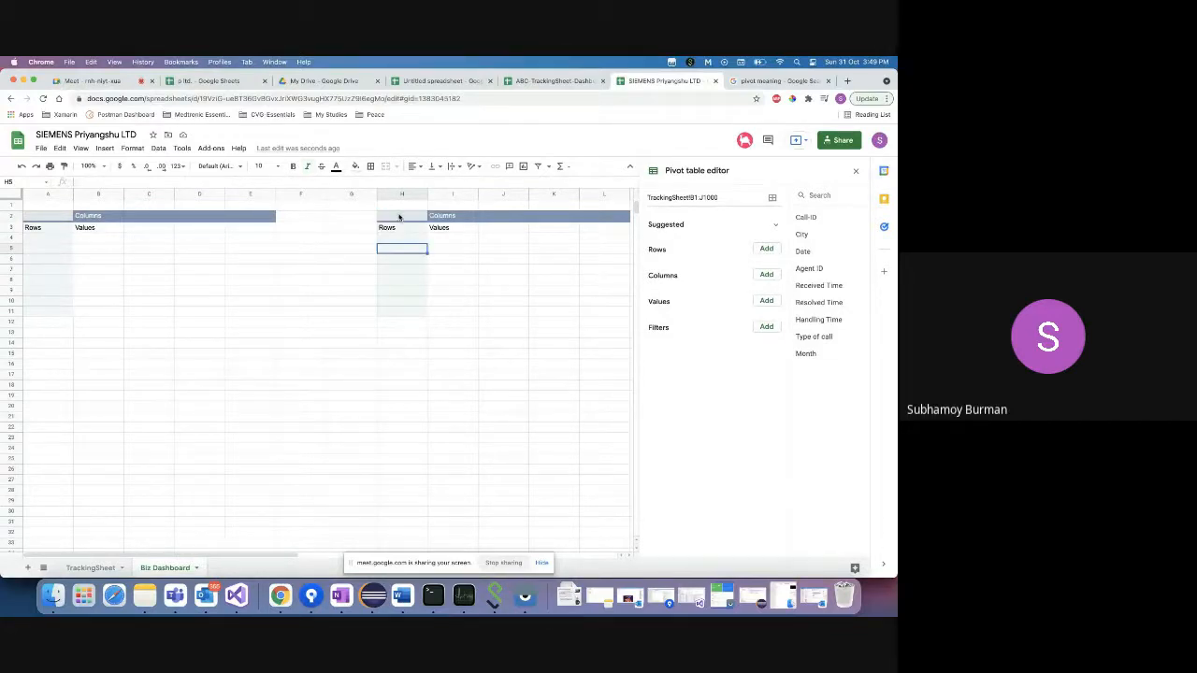
pyautogui.click(401, 217)
pyautogui.hotkey('shift', 'Right')
pyautogui.hotkey('shift', 'Right')
pyautogui.hotkey('shift', 'Right')
pyautogui.hotkey('shift', 'Right')
pyautogui.hotkey('shift', 'Right')
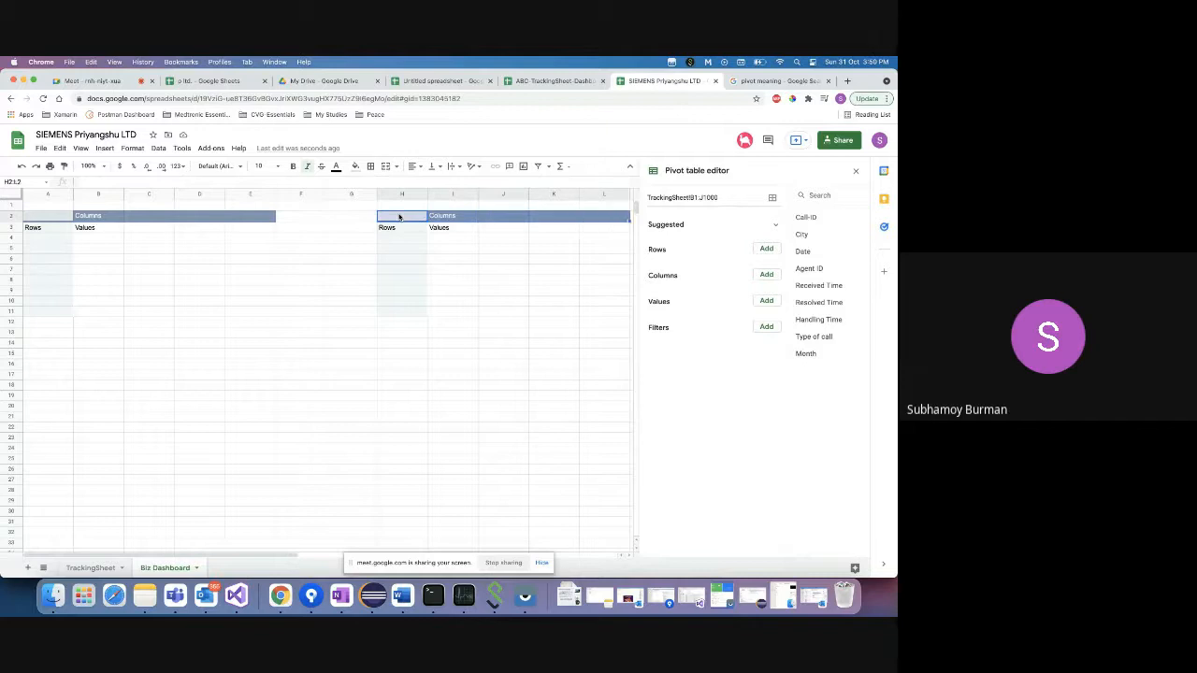
pyautogui.hotkey('shift', 'Down')
pyautogui.hotkey('shift', 'Down')
pyautogui.hotkey('shift', 'Down')
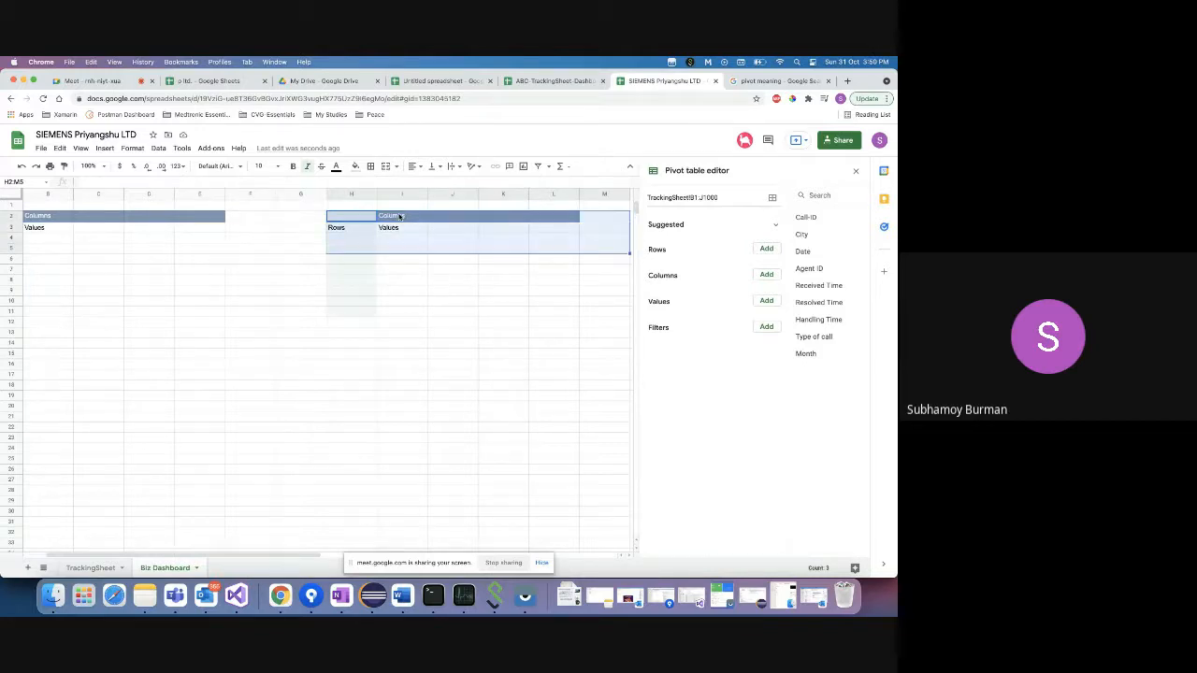
pyautogui.press('Delete')
# - Reselect the original pivot table at A2 to bring back its editor
pyautogui.click(313, 258)
pyautogui.hscroll(-1, 140, 239)
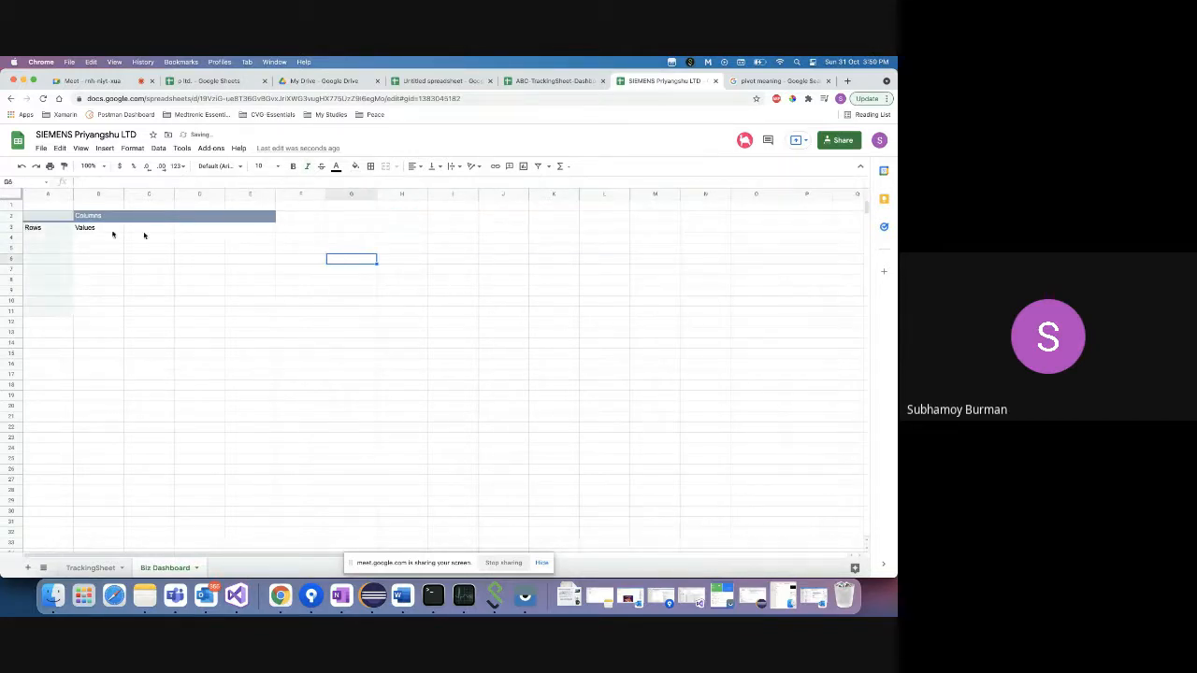
pyautogui.click(56, 229)
pyautogui.click(56, 218)
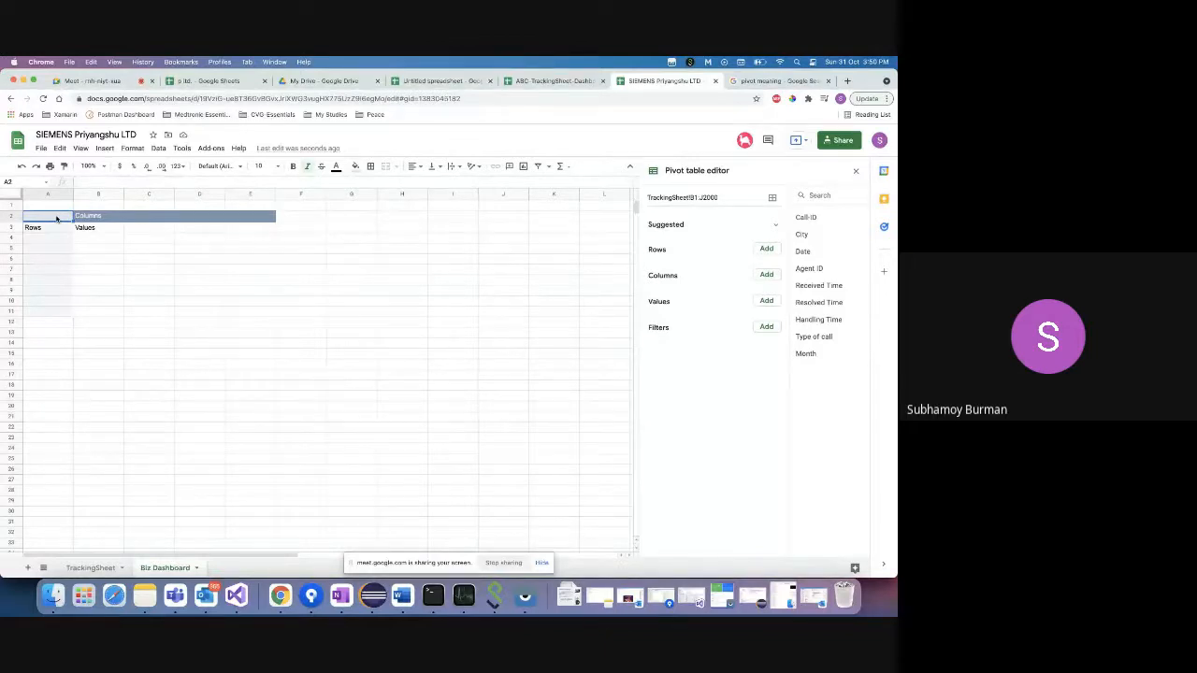
pyautogui.click(49, 240)
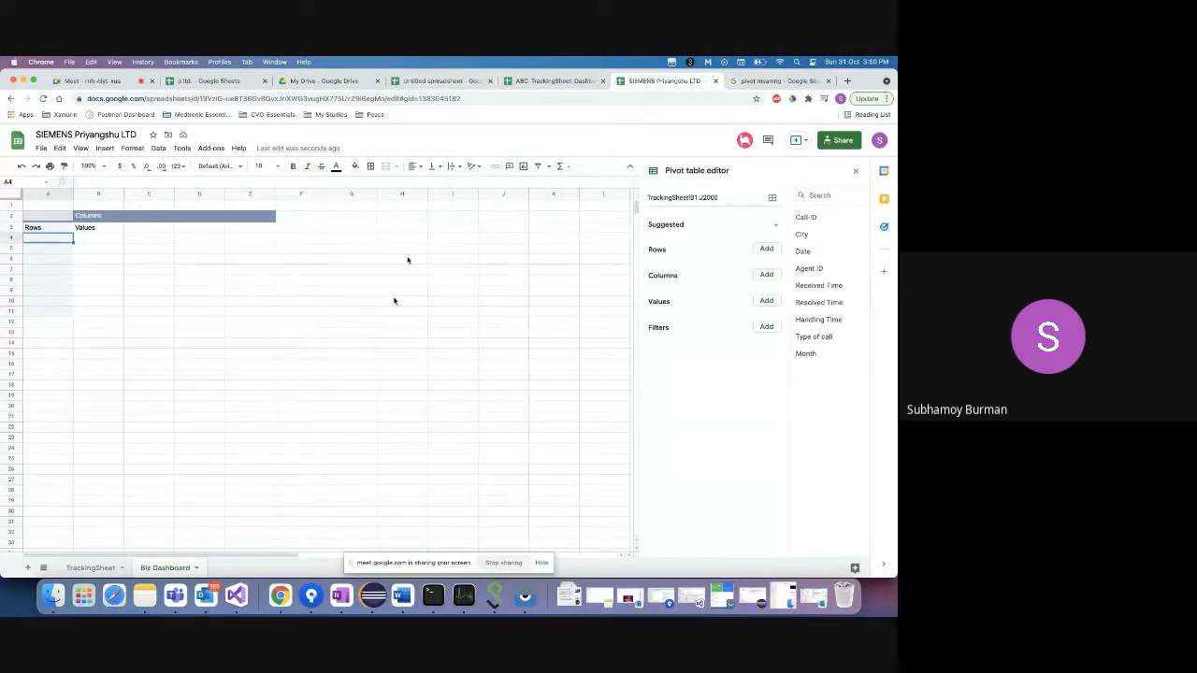
pyautogui.rightClick(281, 594)
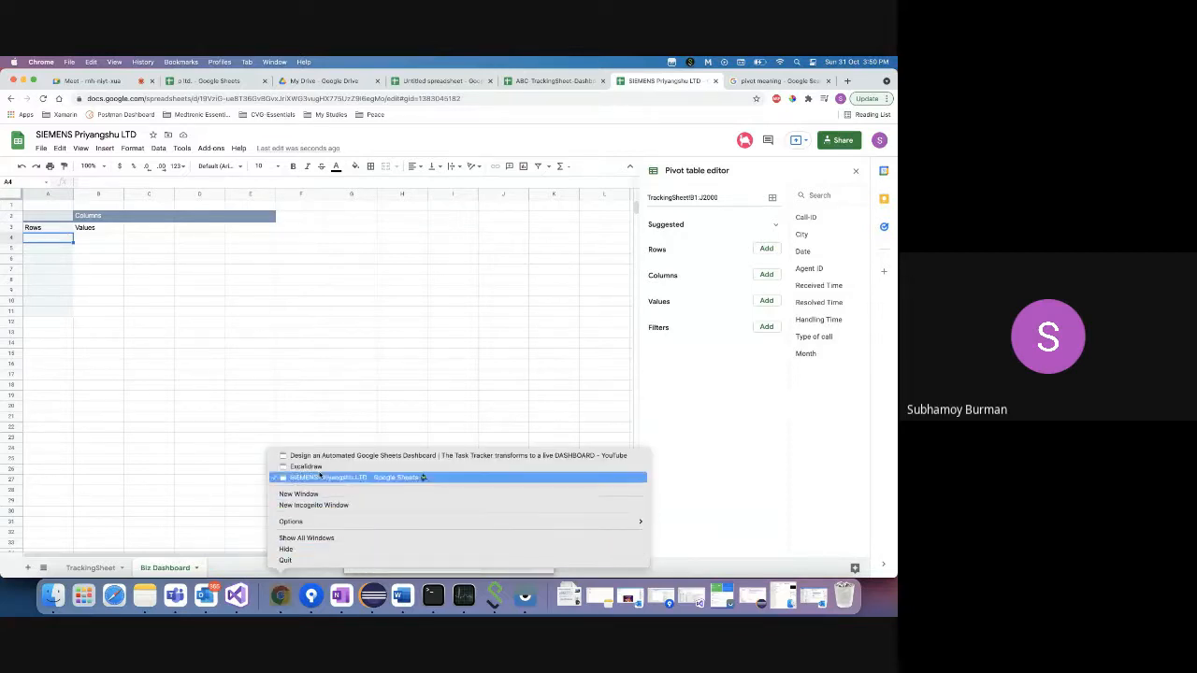
# - In Excalidraw, highlight the words 'monthly service calls' in the request
pyautogui.click(318, 467)
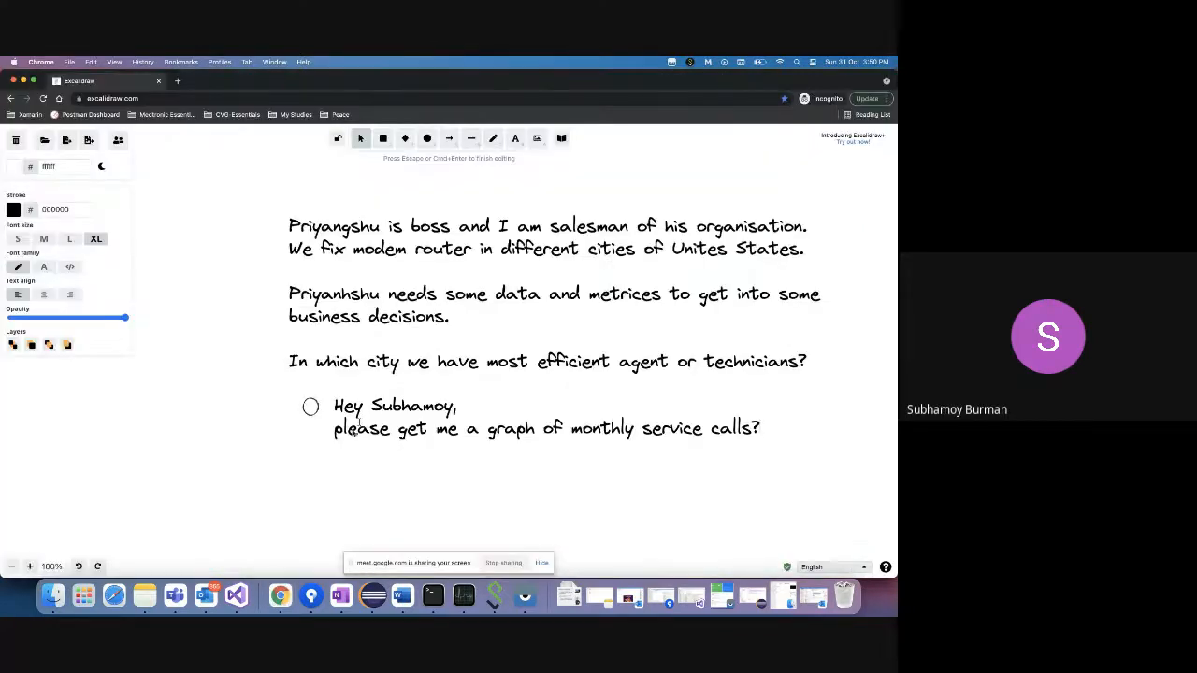
pyautogui.doubleClick(618, 430)
pyautogui.doubleClick(674, 428)
pyautogui.doubleClick(727, 429)
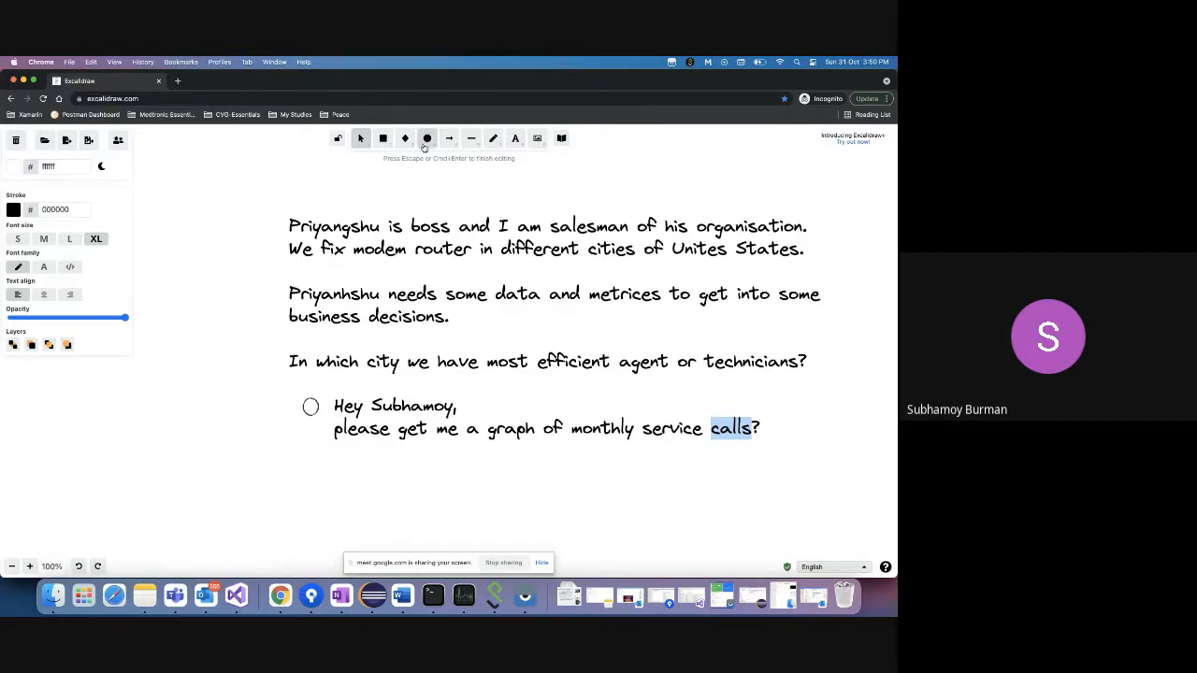
# - Draw a horizontal and a crossing vertical axis line below the request
pyautogui.click(470, 139)
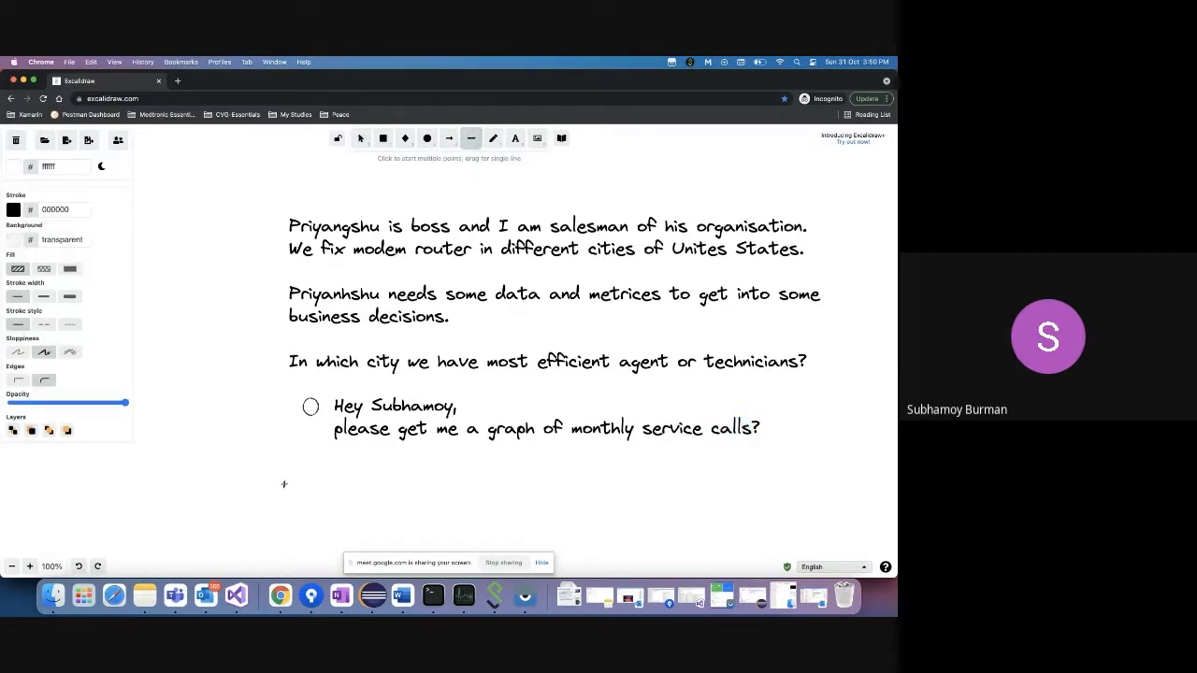
pyautogui.moveTo(288, 481); pyautogui.dragTo(565, 479)
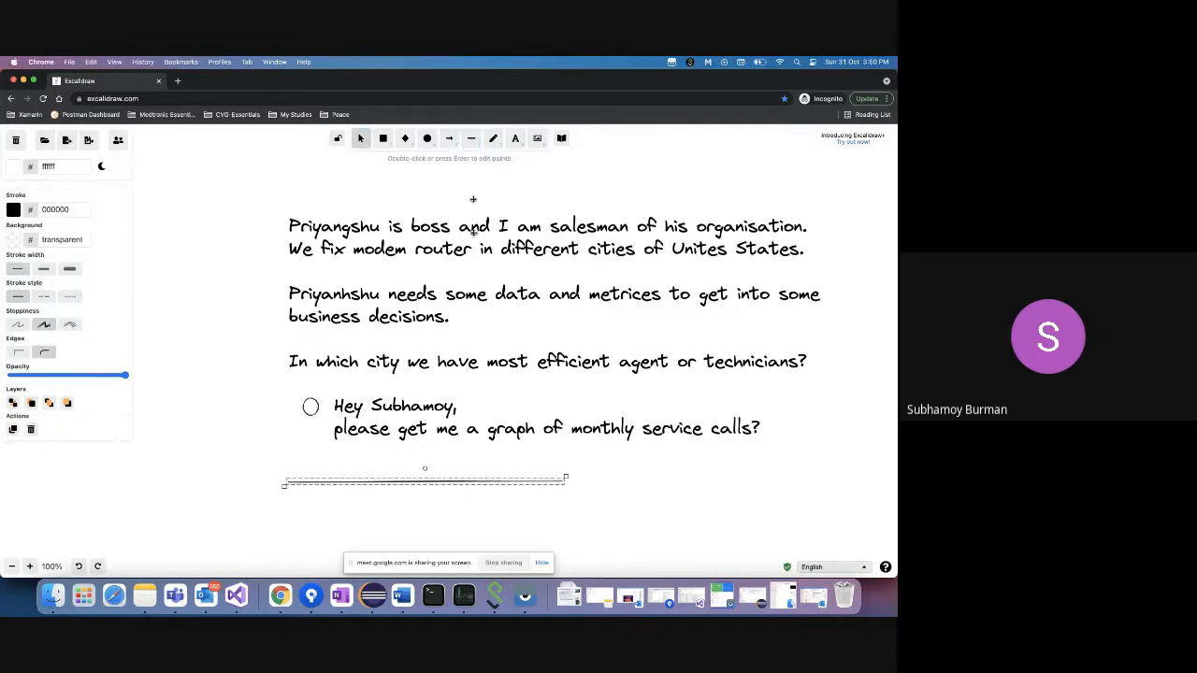
pyautogui.click(472, 139)
pyautogui.moveTo(300, 463); pyautogui.dragTo(300, 571)
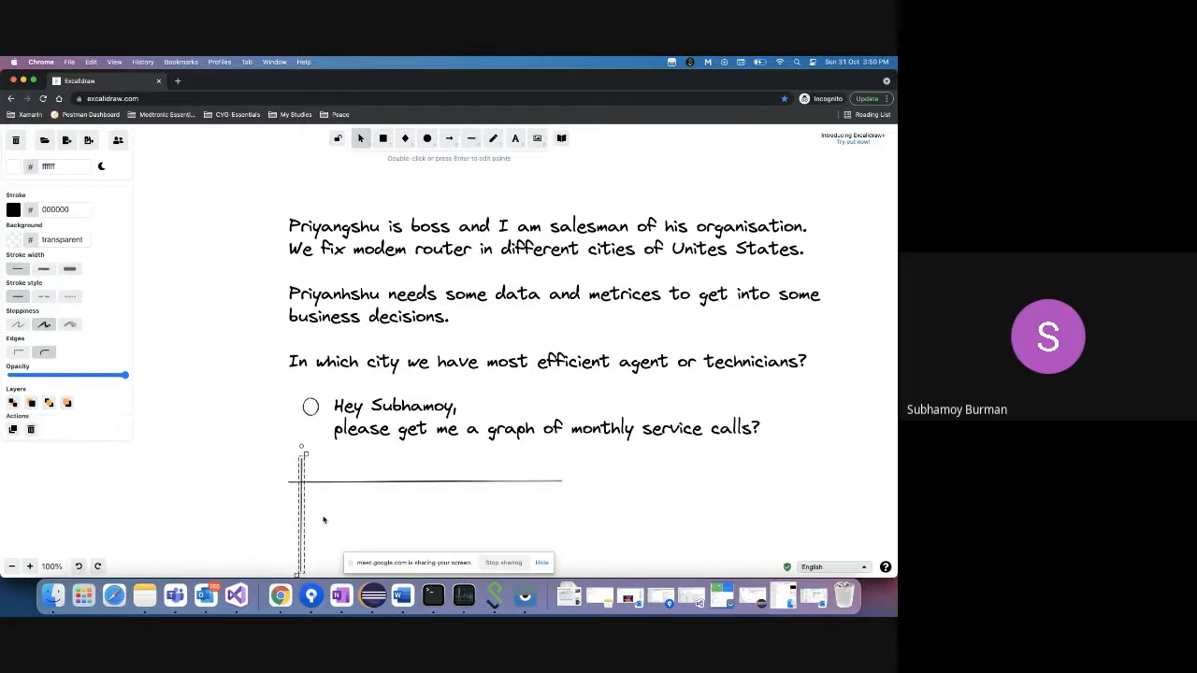
pyautogui.click(321, 476)
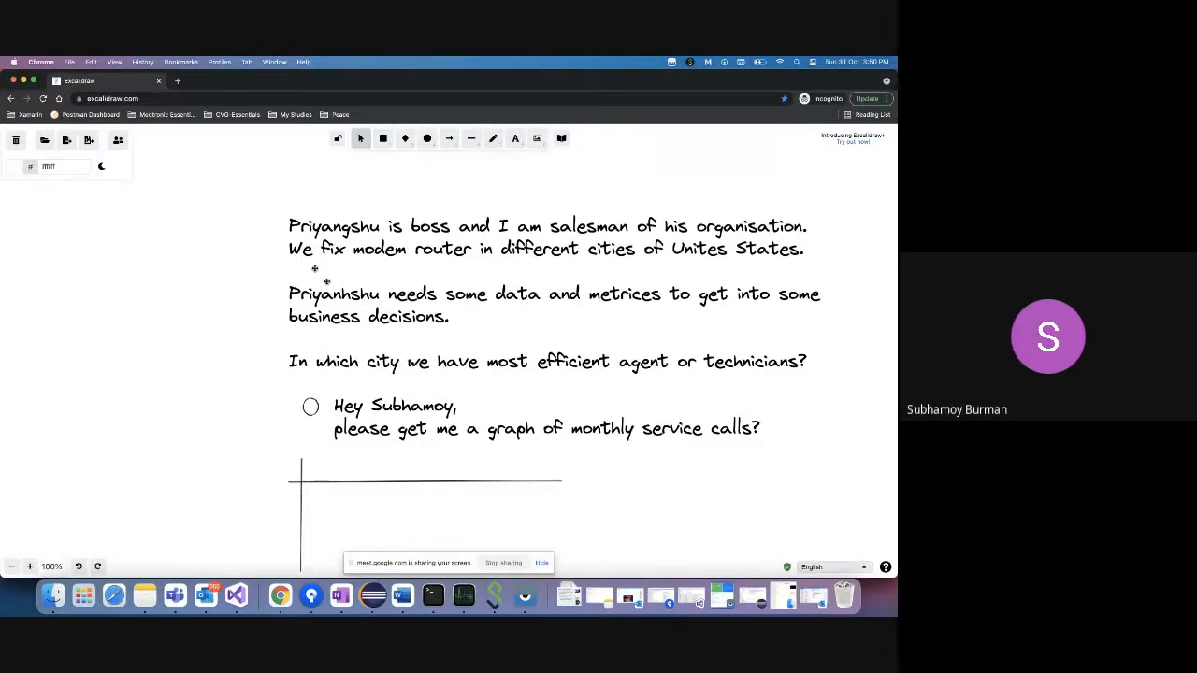
# - Draw a small box left of the axis holding a 'Month 1' label at size M
pyautogui.click(384, 138)
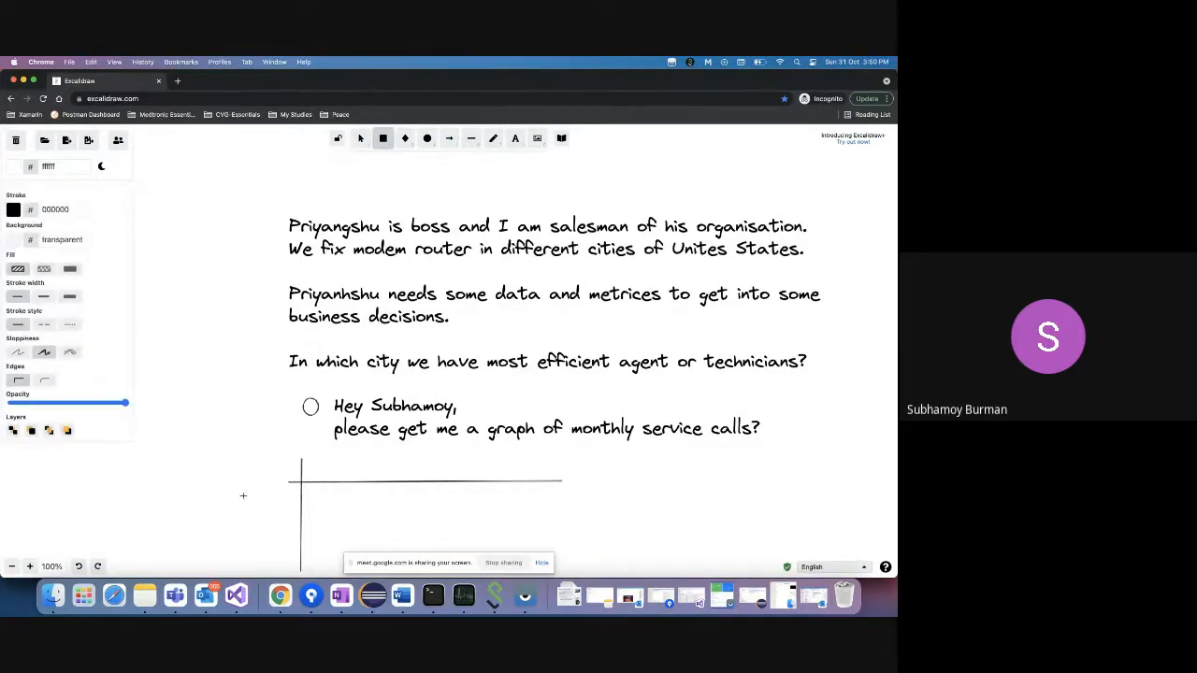
pyautogui.moveTo(243, 495); pyautogui.dragTo(291, 511)
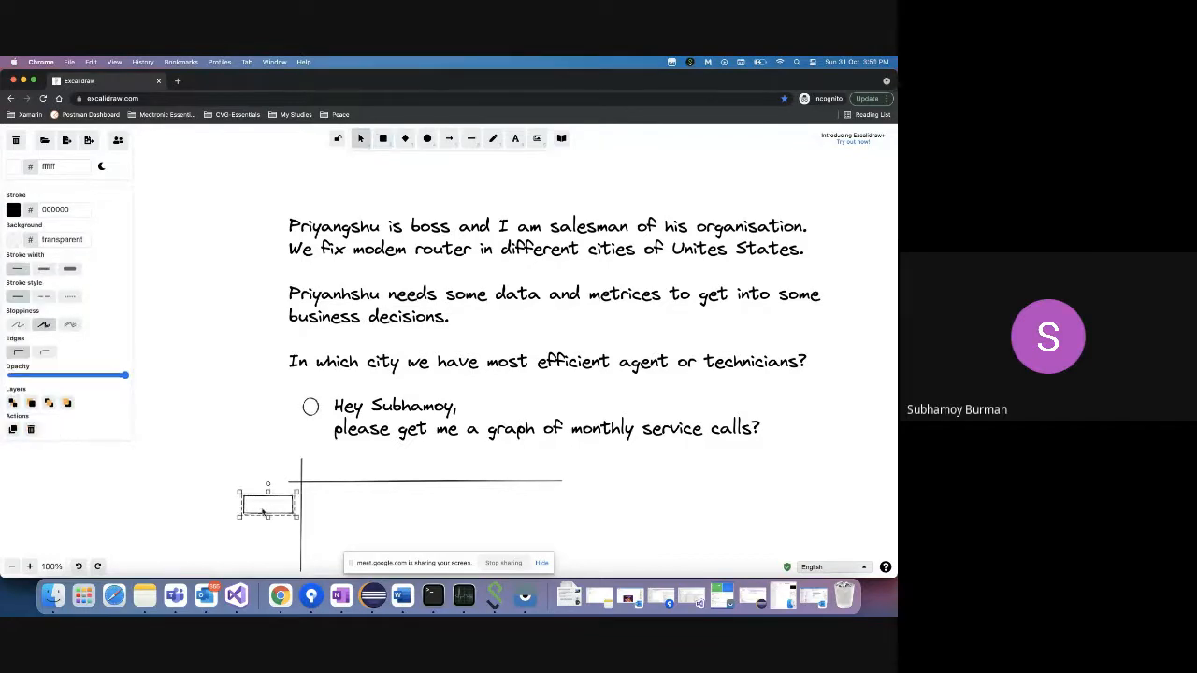
pyautogui.doubleClick(261, 511)
pyautogui.write('Motn')
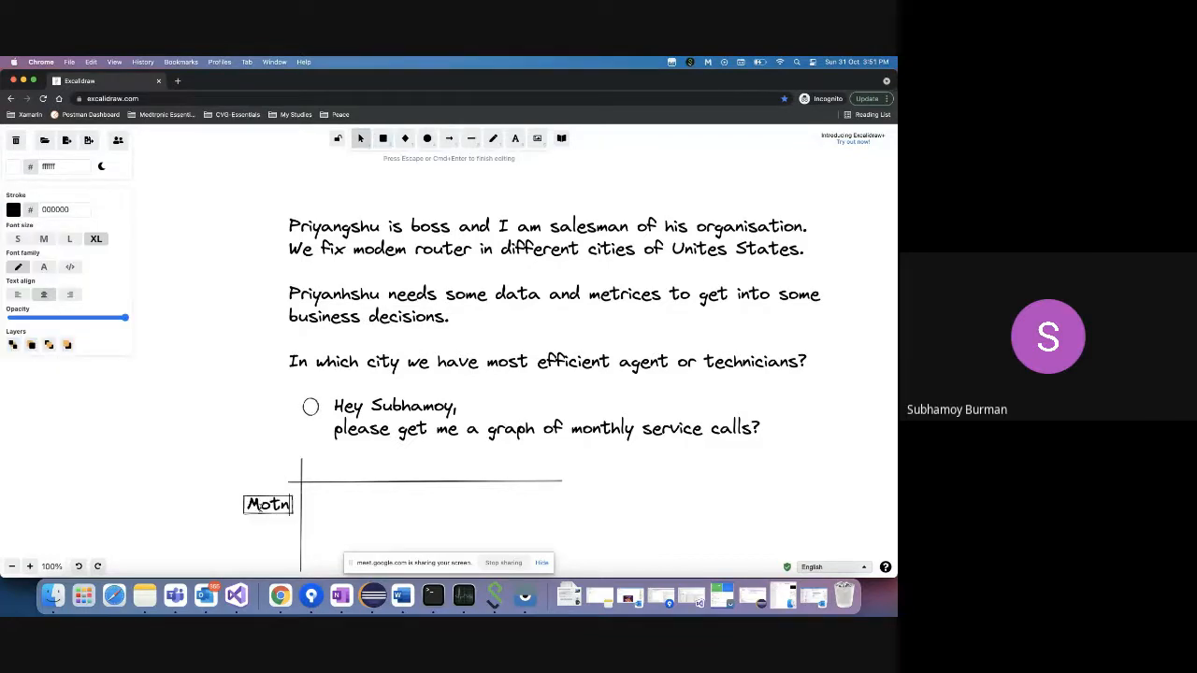
pyautogui.press('BackSpace')
pyautogui.press('BackSpace')
pyautogui.write('nth 1')
pyautogui.hotkey('shift', 'Left')
pyautogui.hotkey('shift', 'Left')
pyautogui.hotkey('shift', 'Left')
pyautogui.hotkey('shift', 'Left')
pyautogui.hotkey('shift', 'Left')
pyautogui.hotkey('shift', 'Left')
pyautogui.hotkey('shift', 'Left')
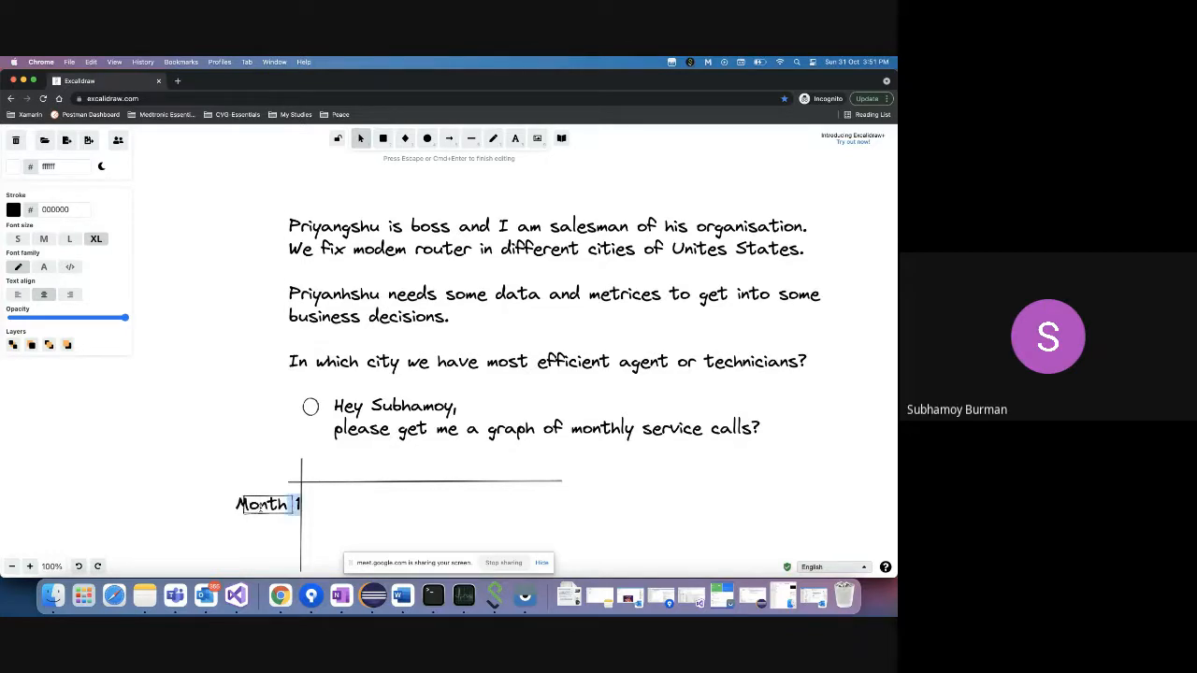
pyautogui.click(43, 238)
pyautogui.click(257, 511)
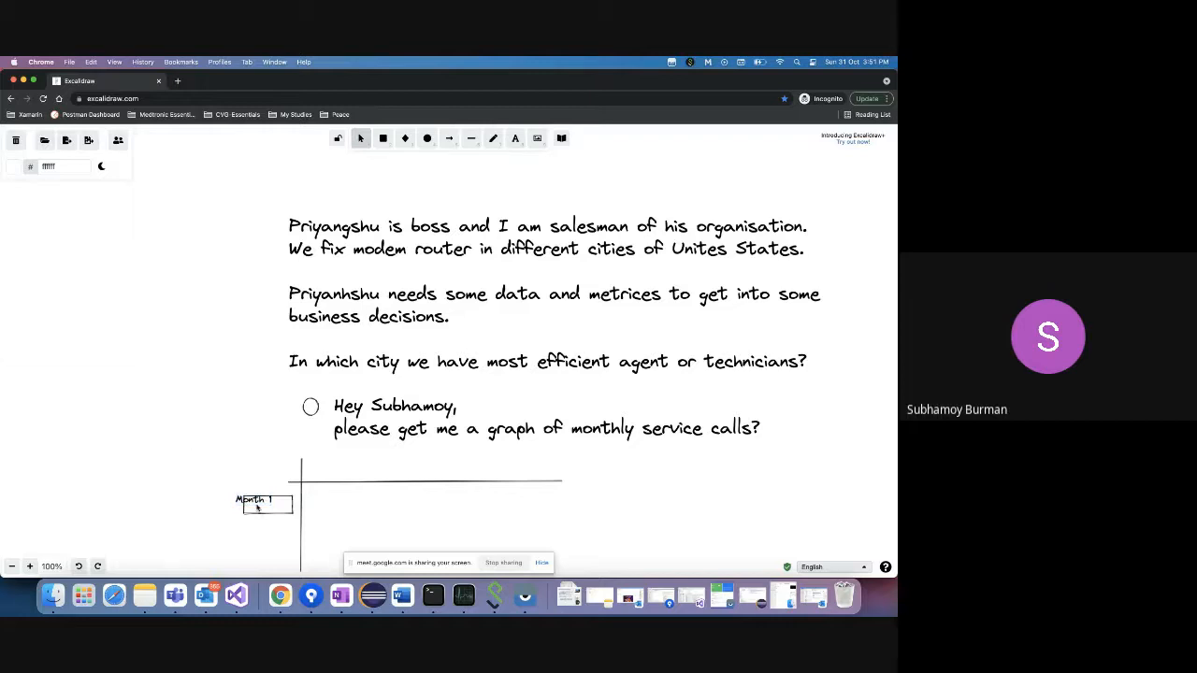
pyautogui.click(255, 502)
pyautogui.moveTo(254, 501); pyautogui.dragTo(263, 531)
pyautogui.click(268, 531)
# - Duplicate the label below and change its text to 'Month 2'
pyautogui.click(266, 504)
pyautogui.doubleClick(263, 528)
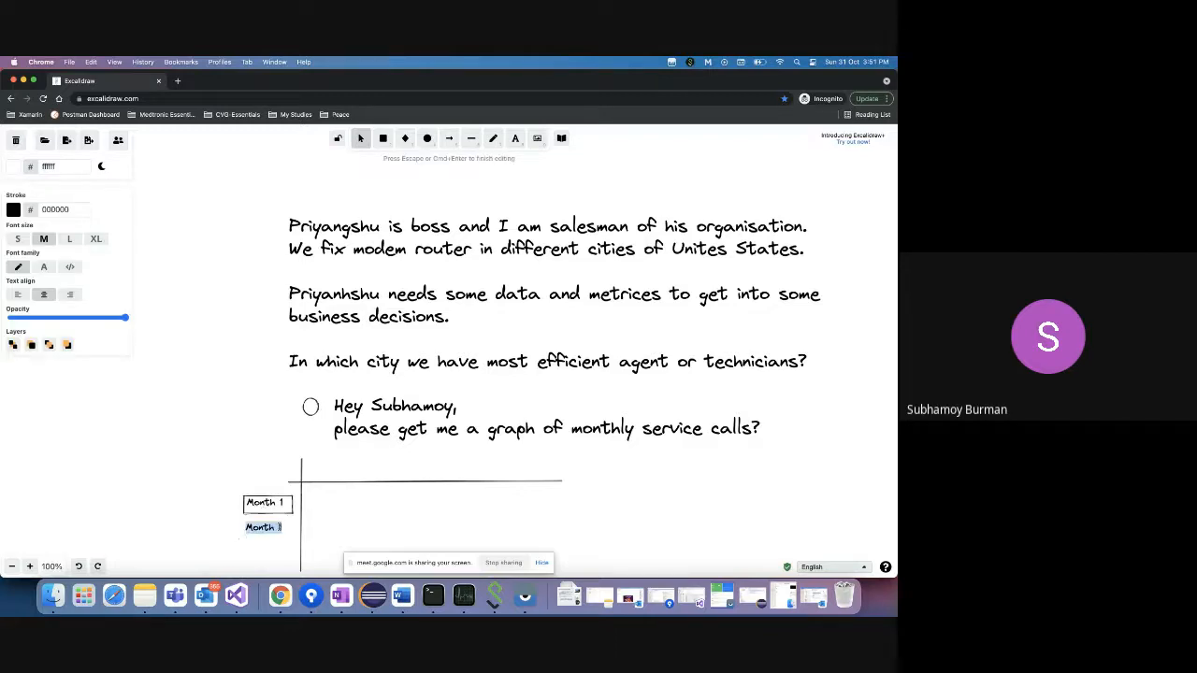
pyautogui.press('Right')
pyautogui.press('BackSpace')
pyautogui.write('2')
pyautogui.click(343, 472)
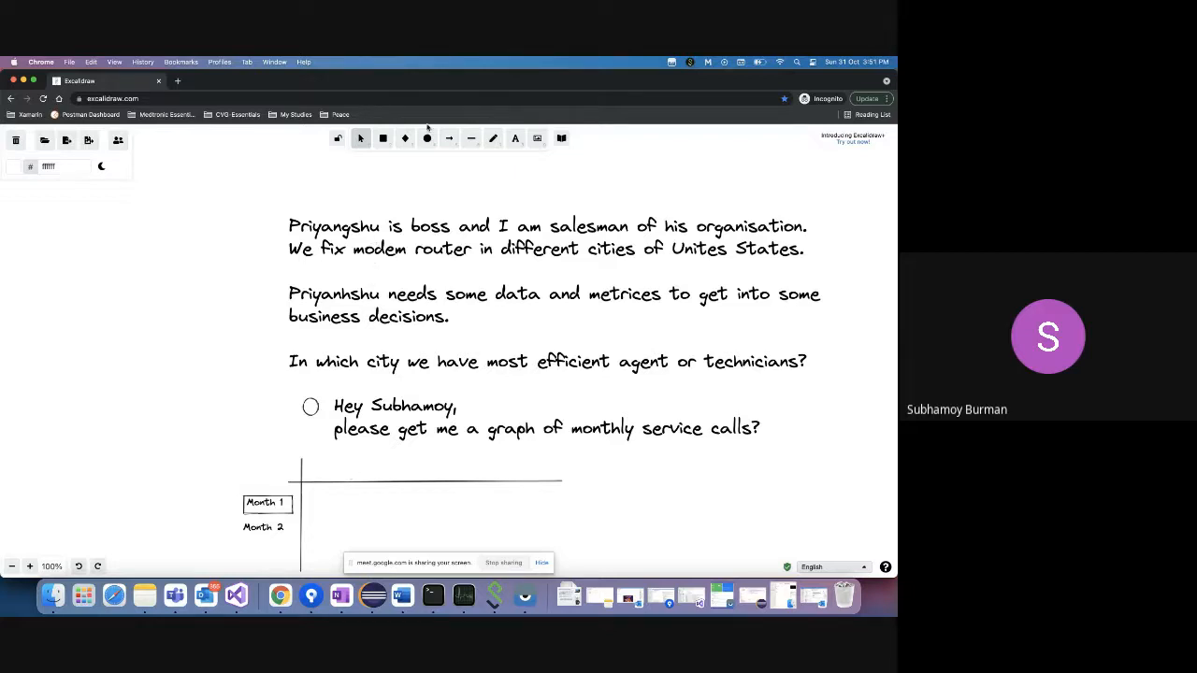
# - Label the sketched chart columns 'Chicago' and 'New York' above the axis
pyautogui.click(384, 139)
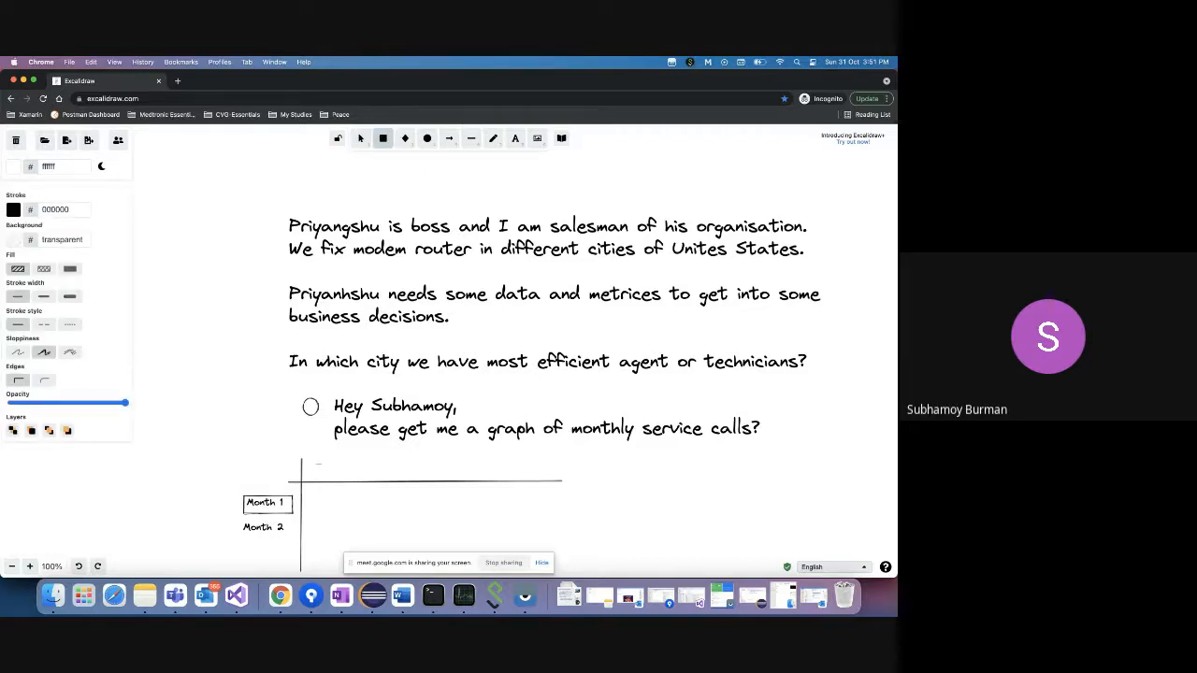
pyautogui.press('Escape')
pyautogui.doubleClick(327, 469)
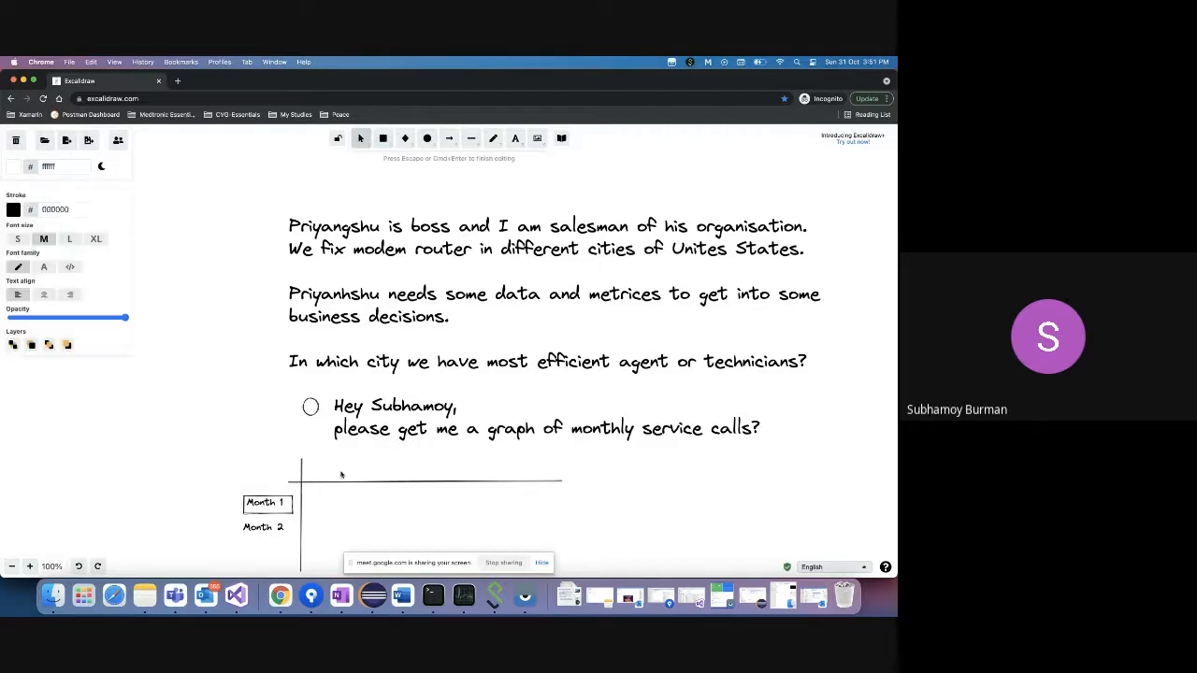
pyautogui.write('Chicago')
pyautogui.click(363, 480)
pyautogui.click(350, 471)
pyautogui.click(388, 470)
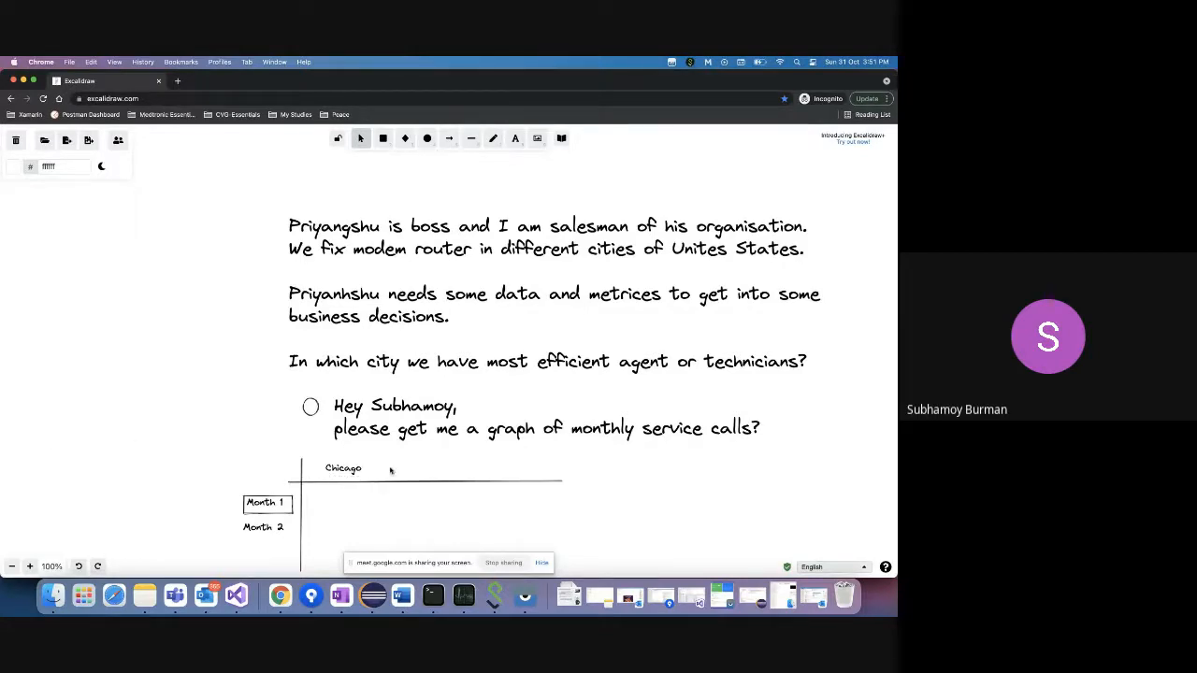
pyautogui.doubleClick(414, 474)
pyautogui.write('New')
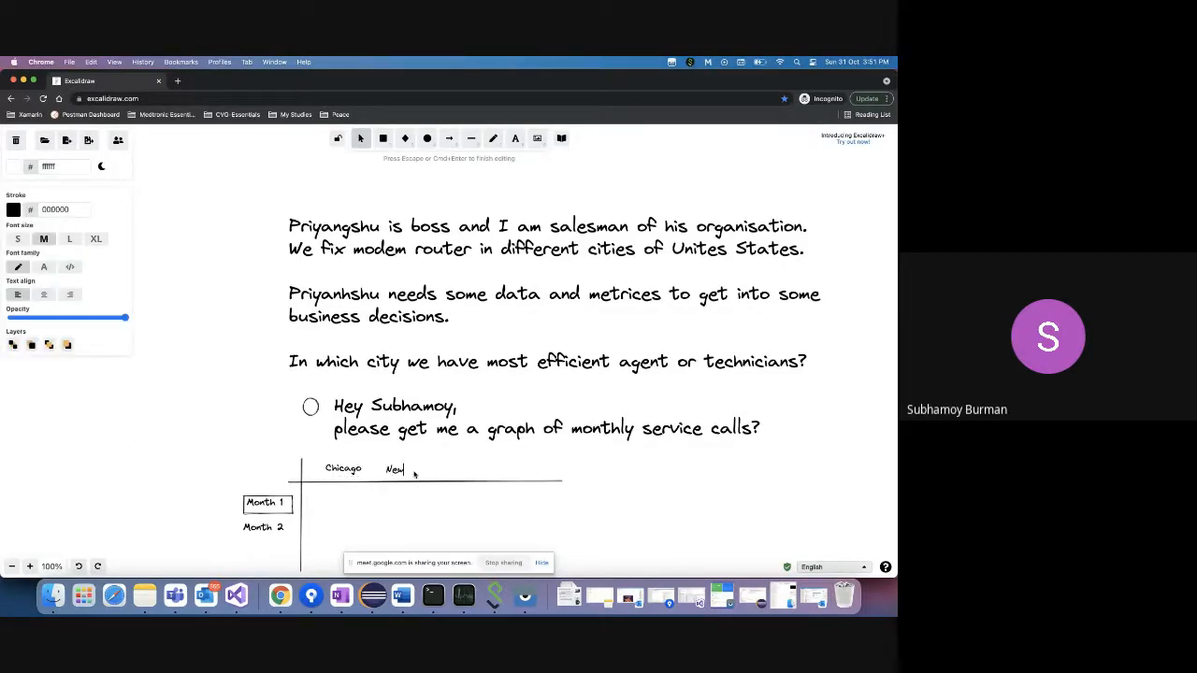
pyautogui.write(' York')
pyautogui.click(399, 496)
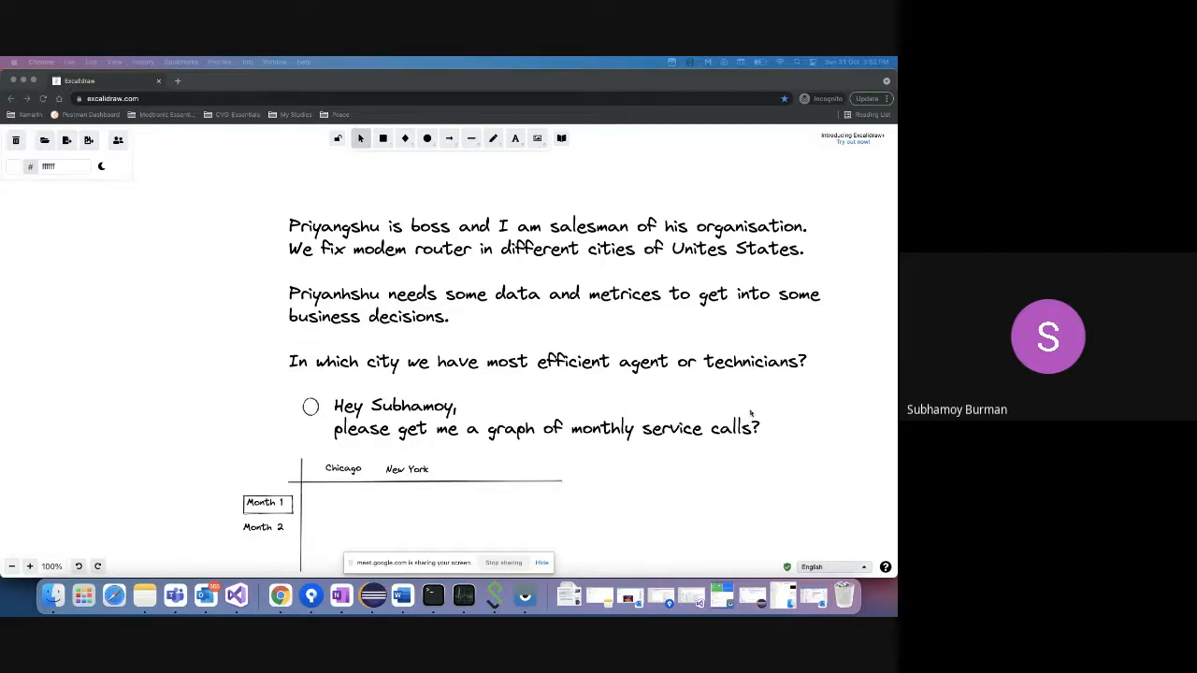
# - Append ', city wise' so the request reads 'graph of monthly service calls, city wise?'
pyautogui.click(568, 427)
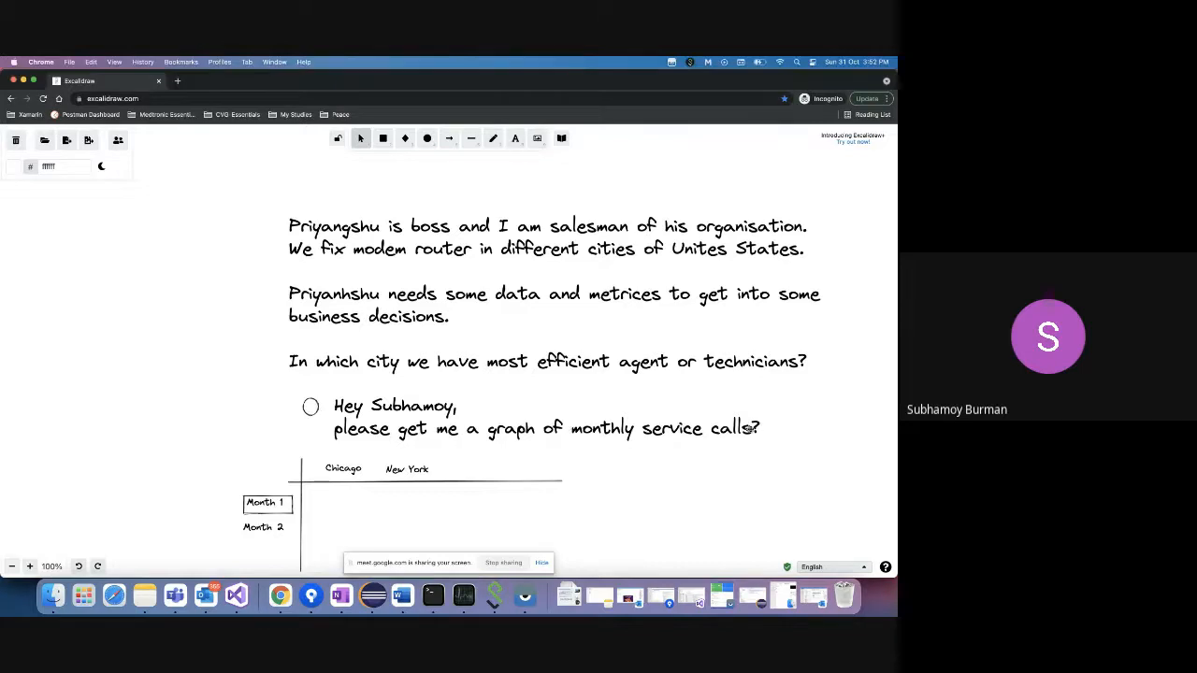
pyautogui.doubleClick(746, 429)
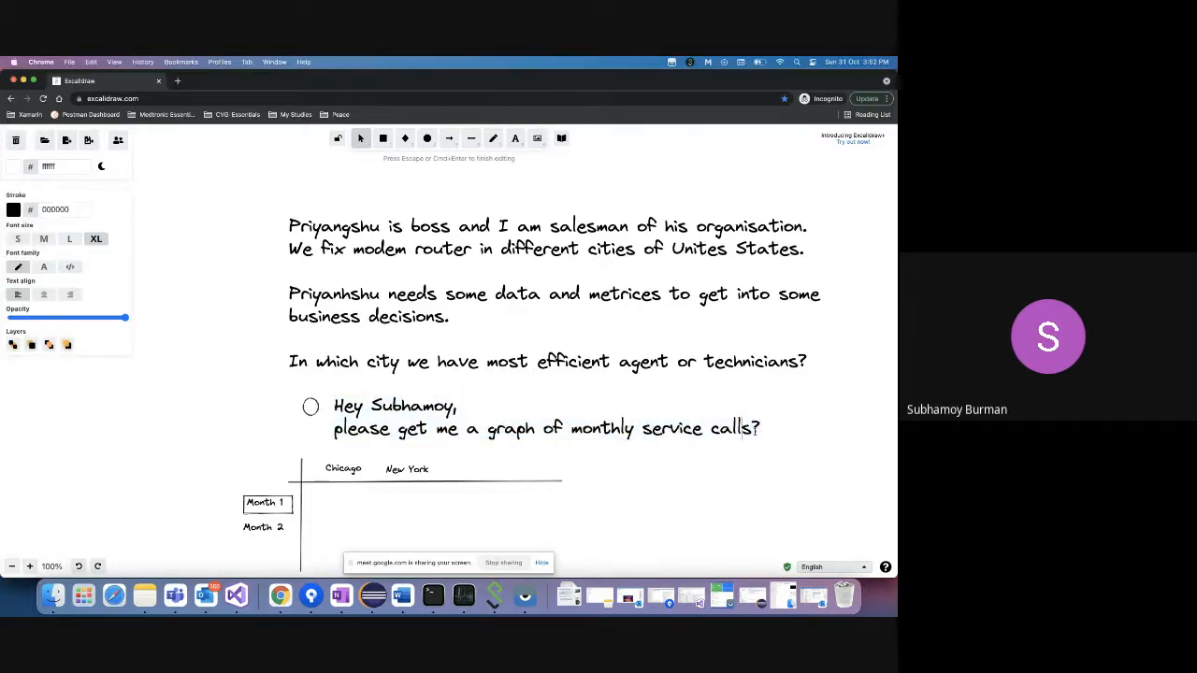
pyautogui.write(', ci')
pyautogui.write('ty wise')
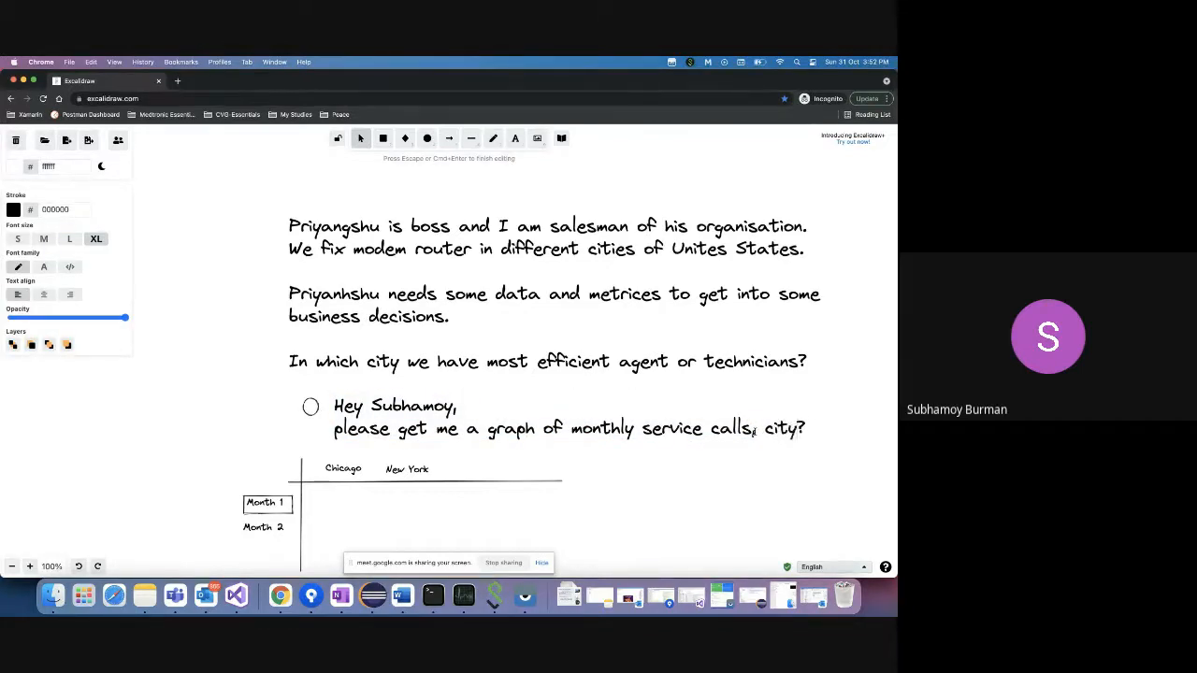
pyautogui.press('BackSpace')
pyautogui.press('BackSpace')
pyautogui.press('BackSpace')
pyautogui.write('ise')
pyautogui.click(706, 456)
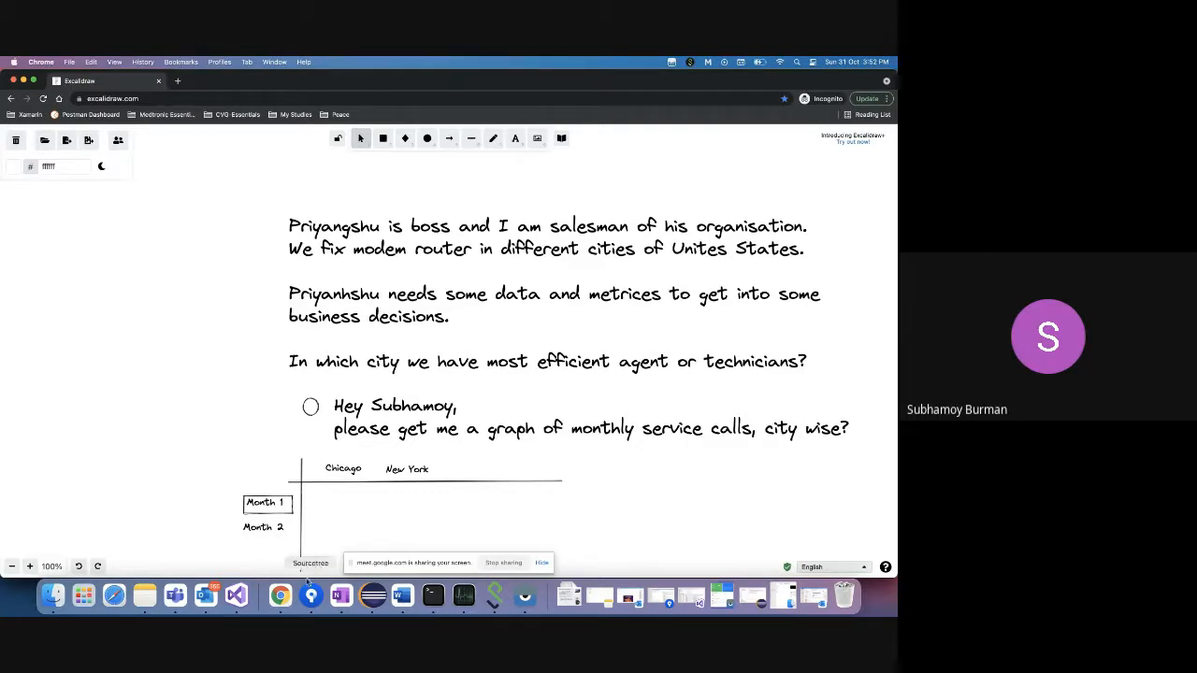
pyautogui.rightClick(280, 595)
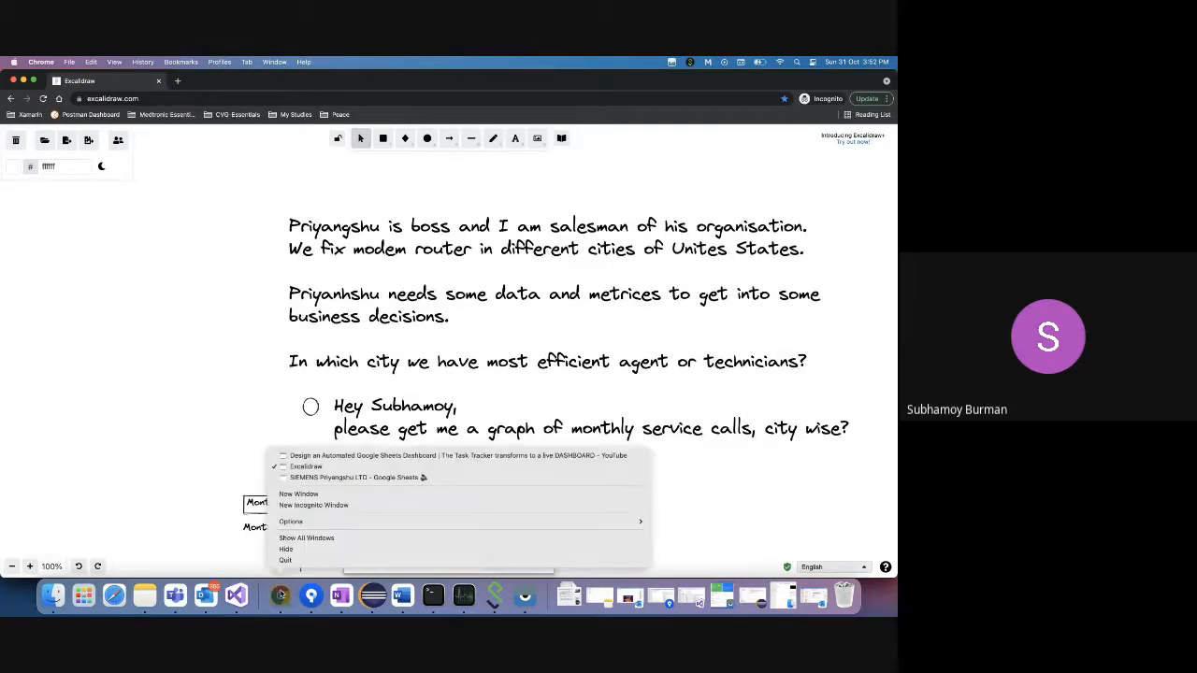
# - Group the Sheets pivot rows by Month, listing Month-1 to Month-3 with a Grand Total
pyautogui.click(356, 477)
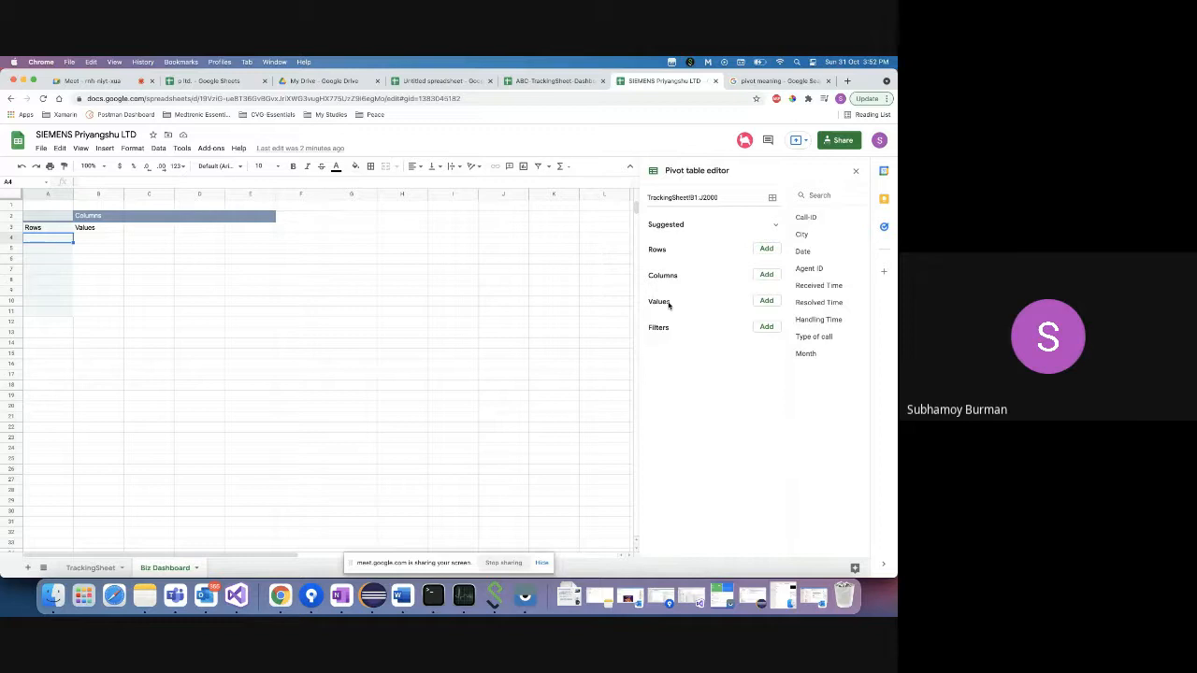
pyautogui.click(767, 250)
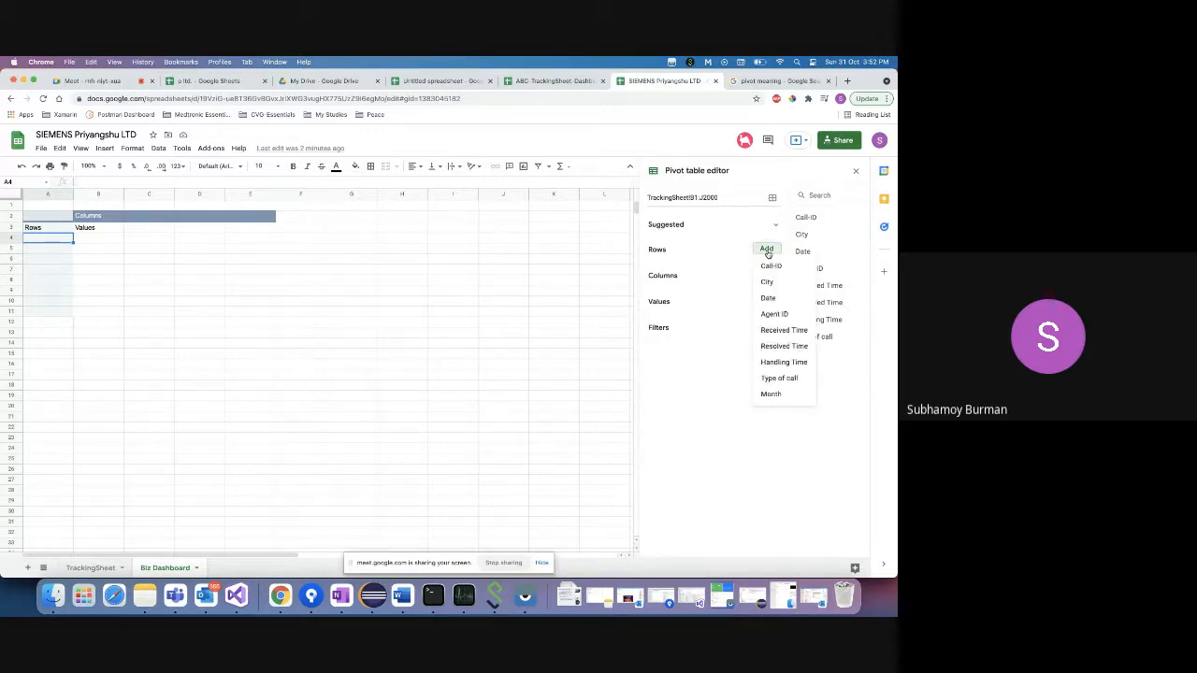
pyautogui.click(771, 394)
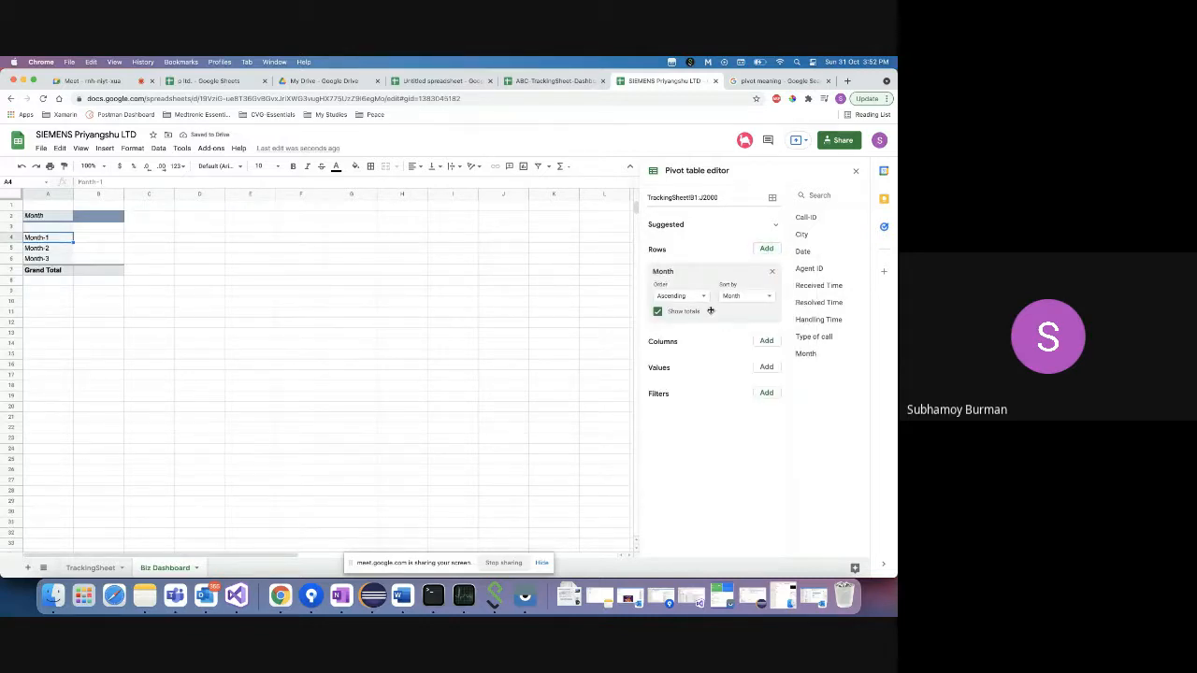
pyautogui.click(766, 341)
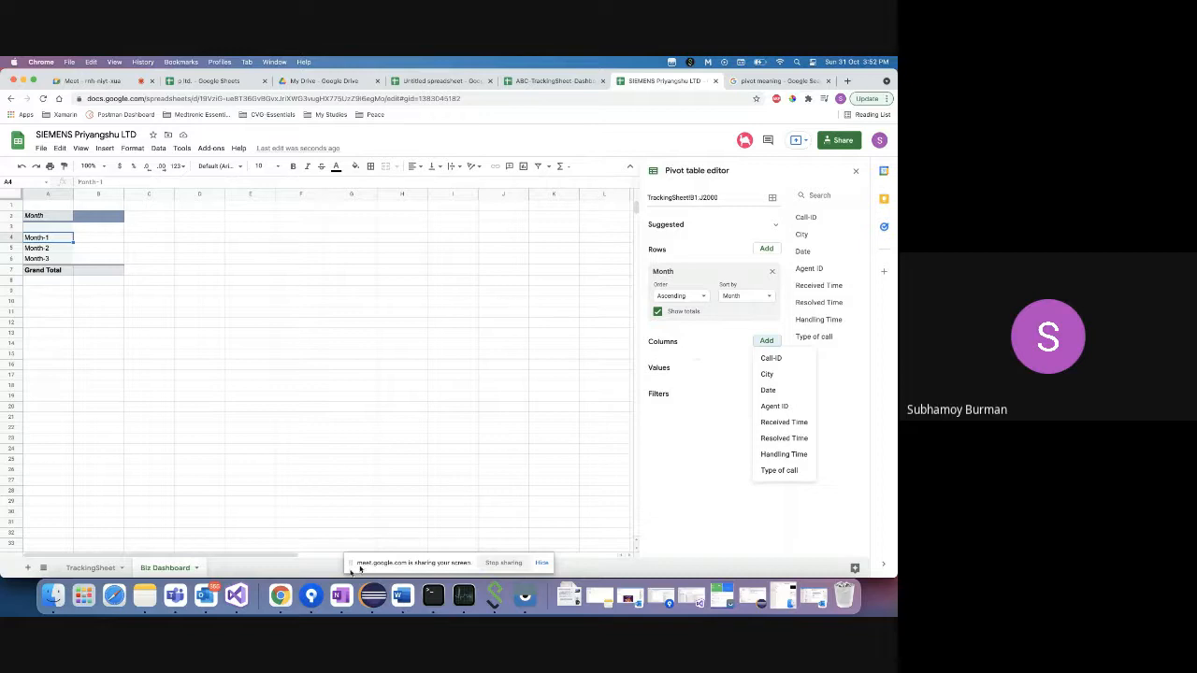
pyautogui.rightClick(277, 594)
pyautogui.click(304, 465)
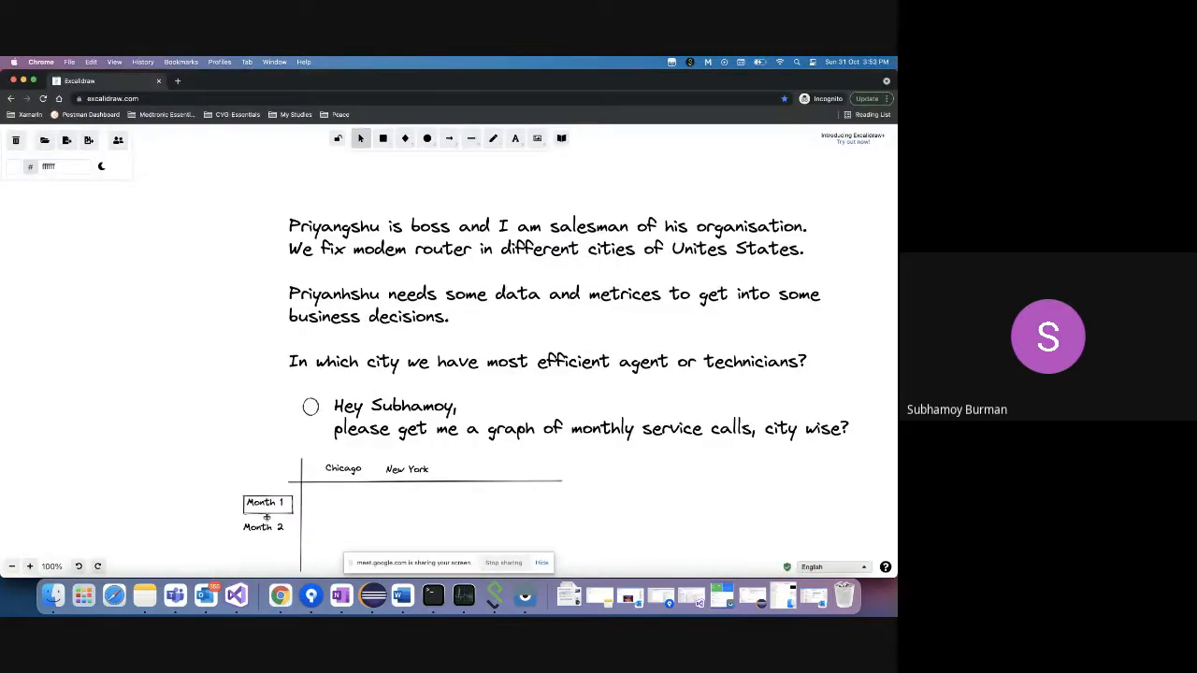
# - Check the Chicago, New York and Month 2 labels in the sketch, then return to Google Sheets
pyautogui.click(348, 470)
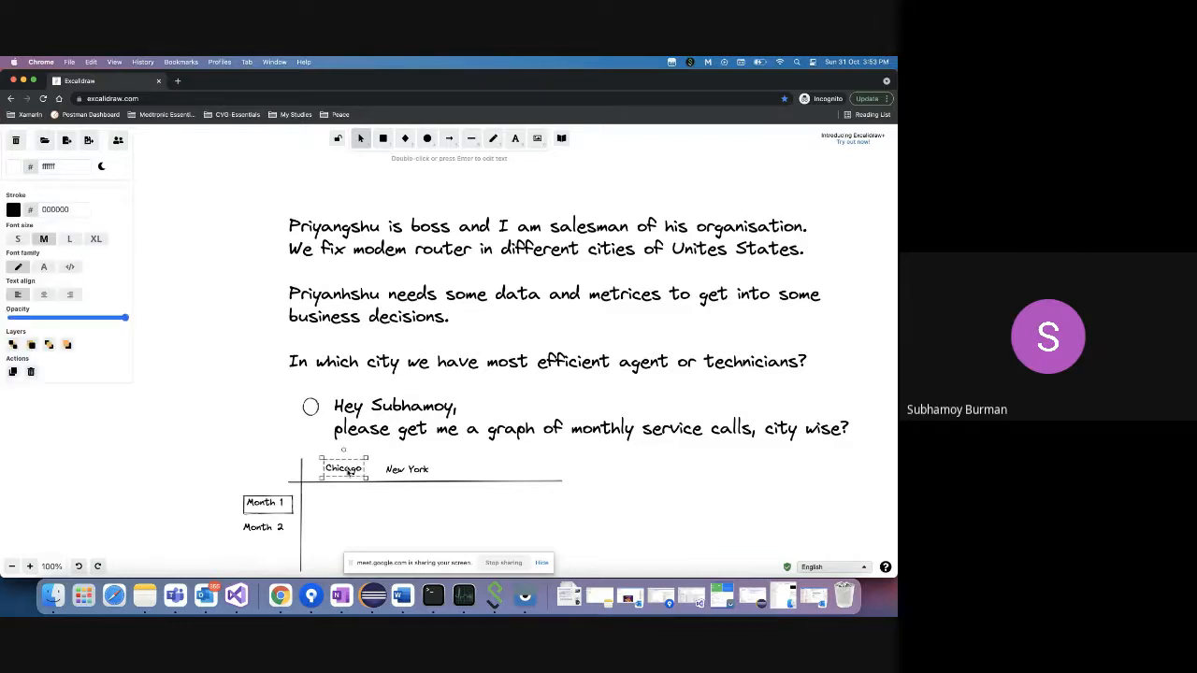
pyautogui.click(406, 469)
pyautogui.rightClick(281, 593)
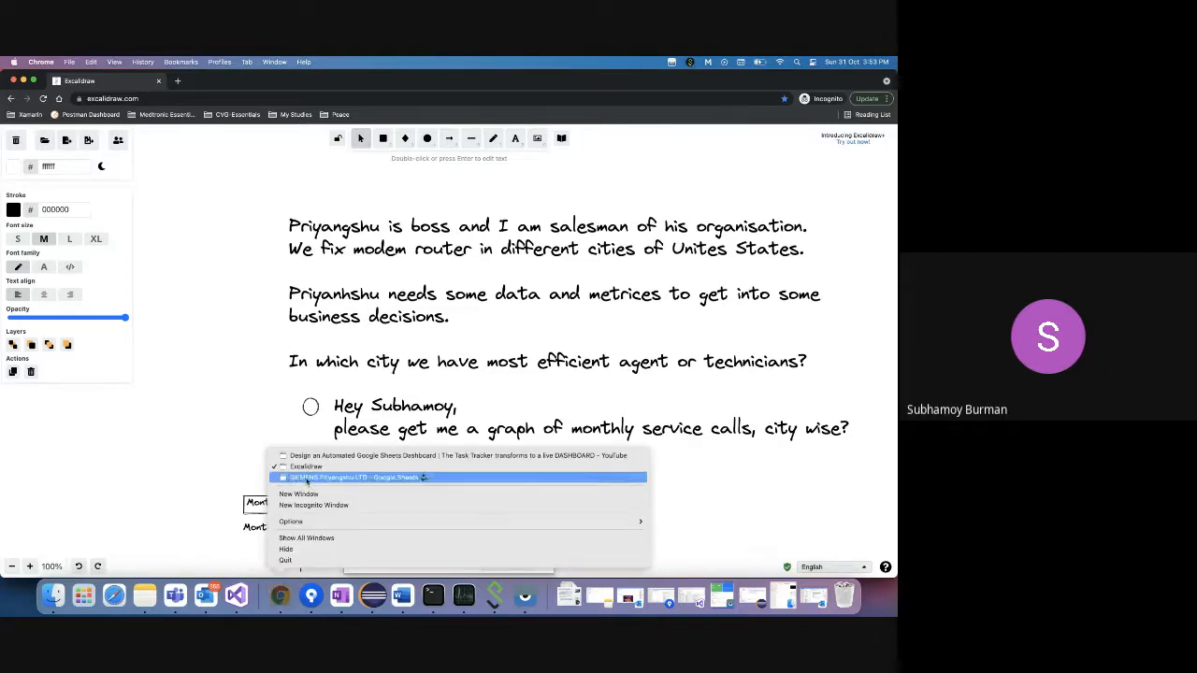
pyautogui.click(345, 427)
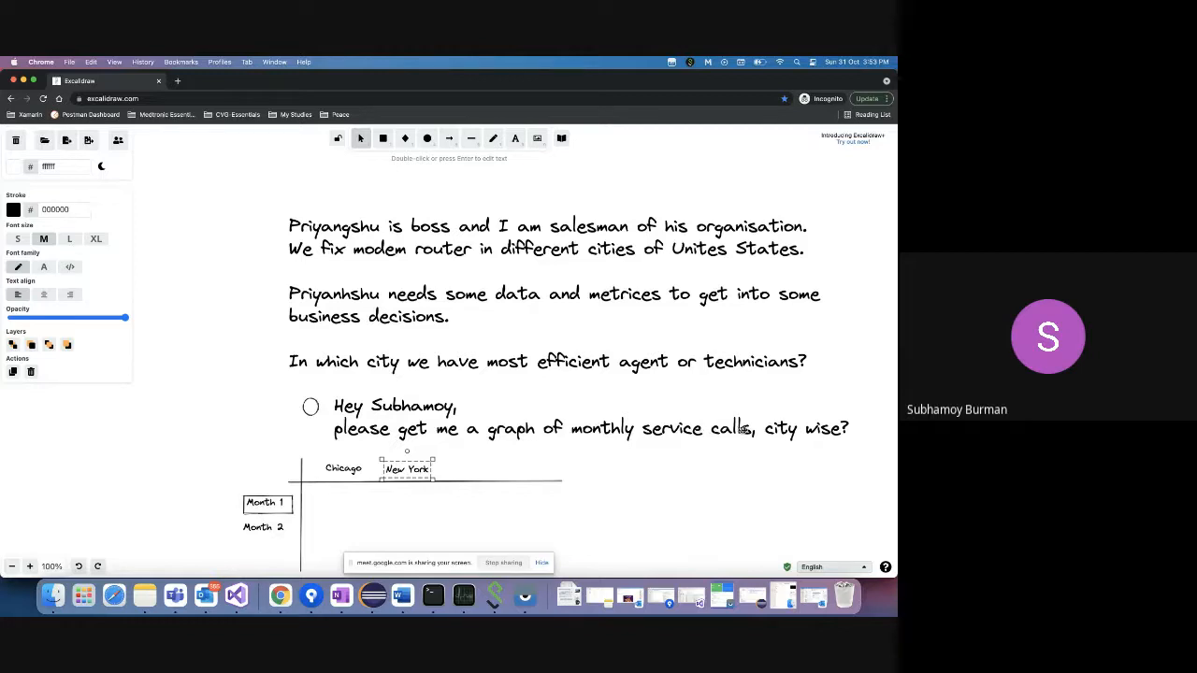
pyautogui.click(265, 527)
pyautogui.click(348, 468)
pyautogui.click(415, 469)
pyautogui.rightClick(281, 594)
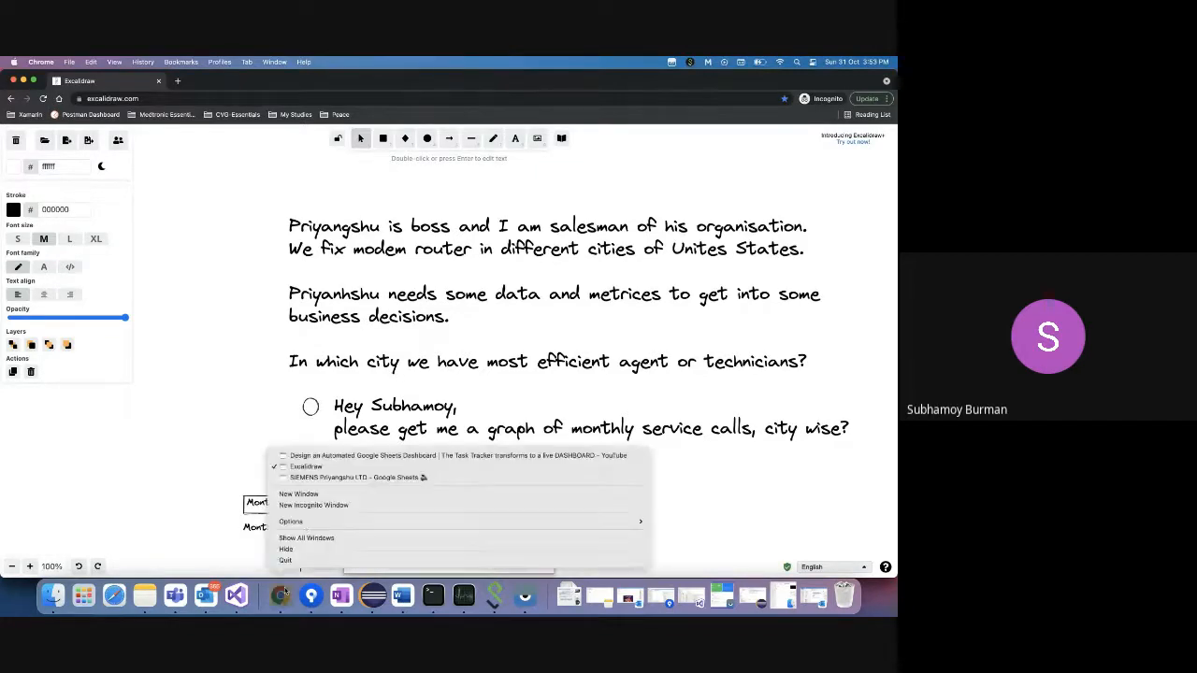
pyautogui.click(325, 478)
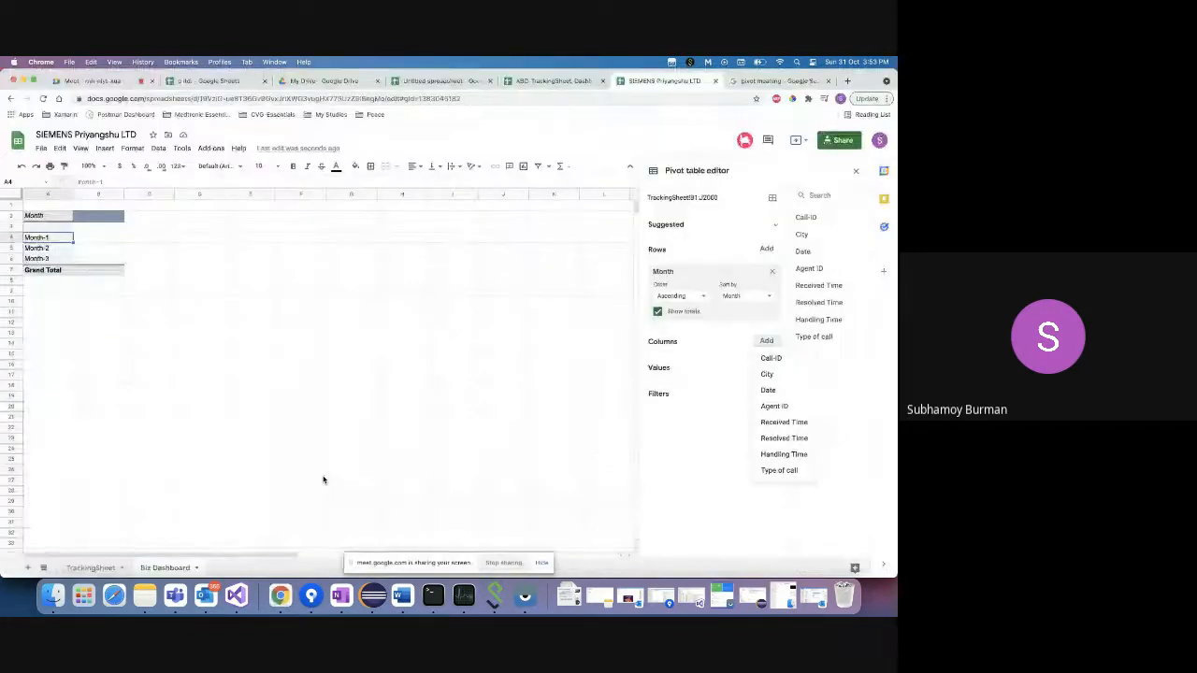
# - Leave the pivot's Columns field list unchanged and go back to the Excalidraw sketch
pyautogui.click(692, 343)
pyautogui.click(767, 341)
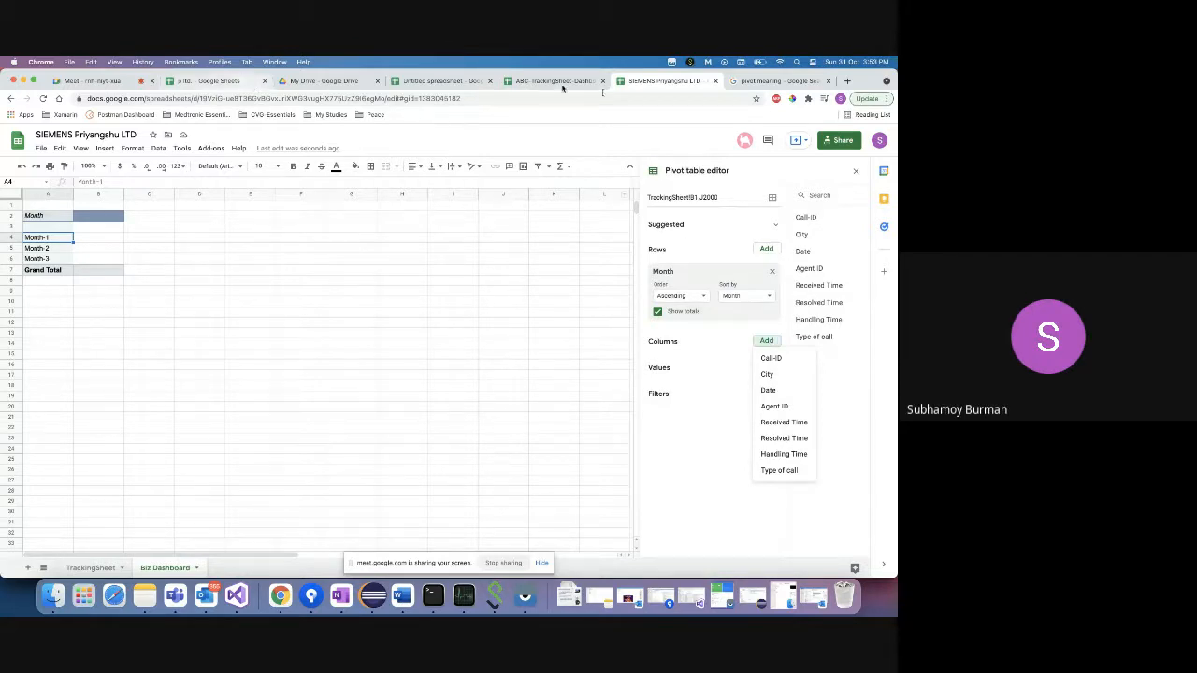
pyautogui.rightClick(282, 596)
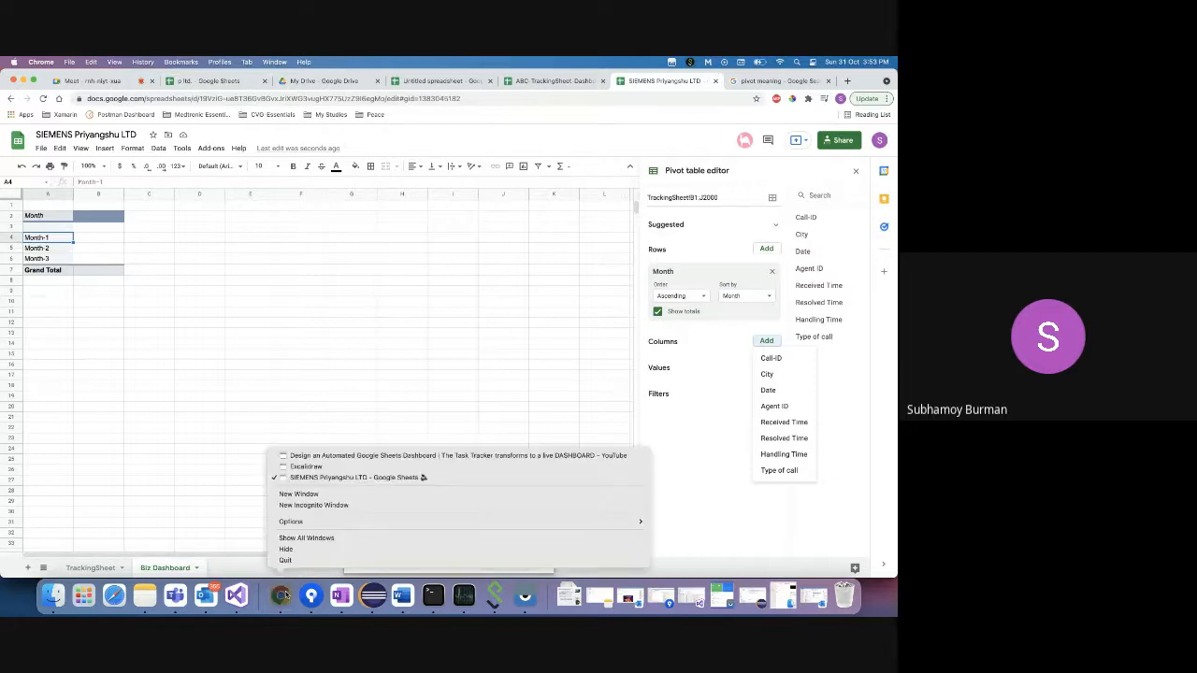
pyautogui.click(308, 466)
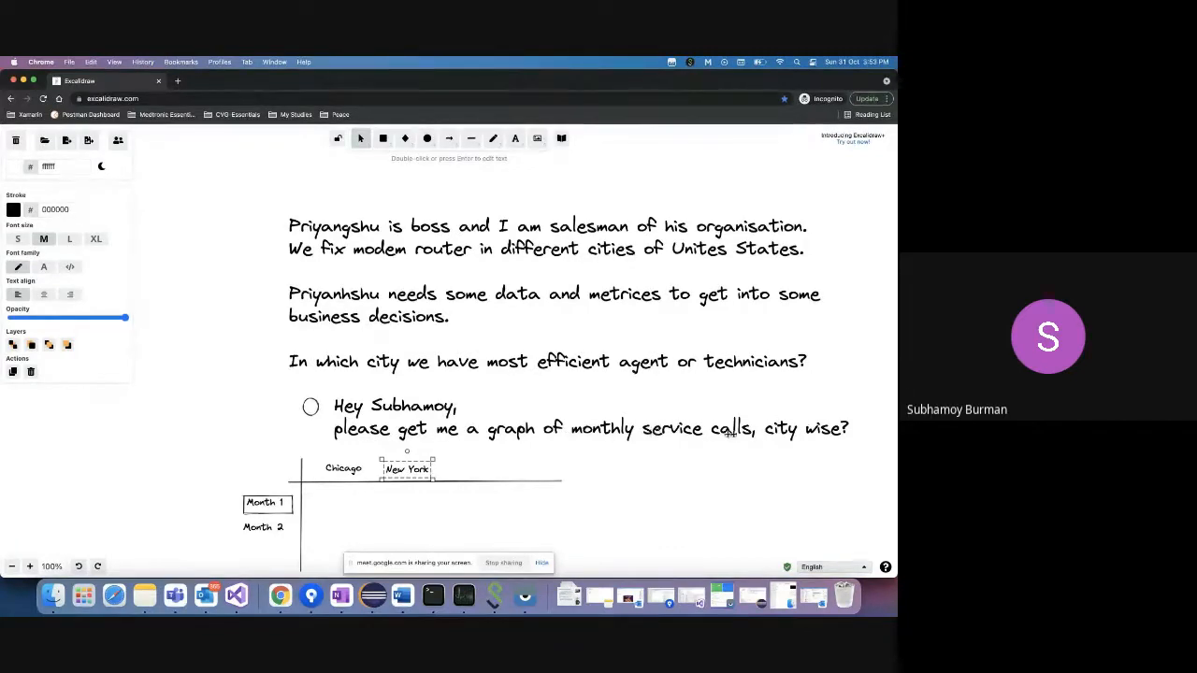
# - Enter 100 under Chicago and 300 under New York in the sketch's Month 1 row
pyautogui.click(267, 502)
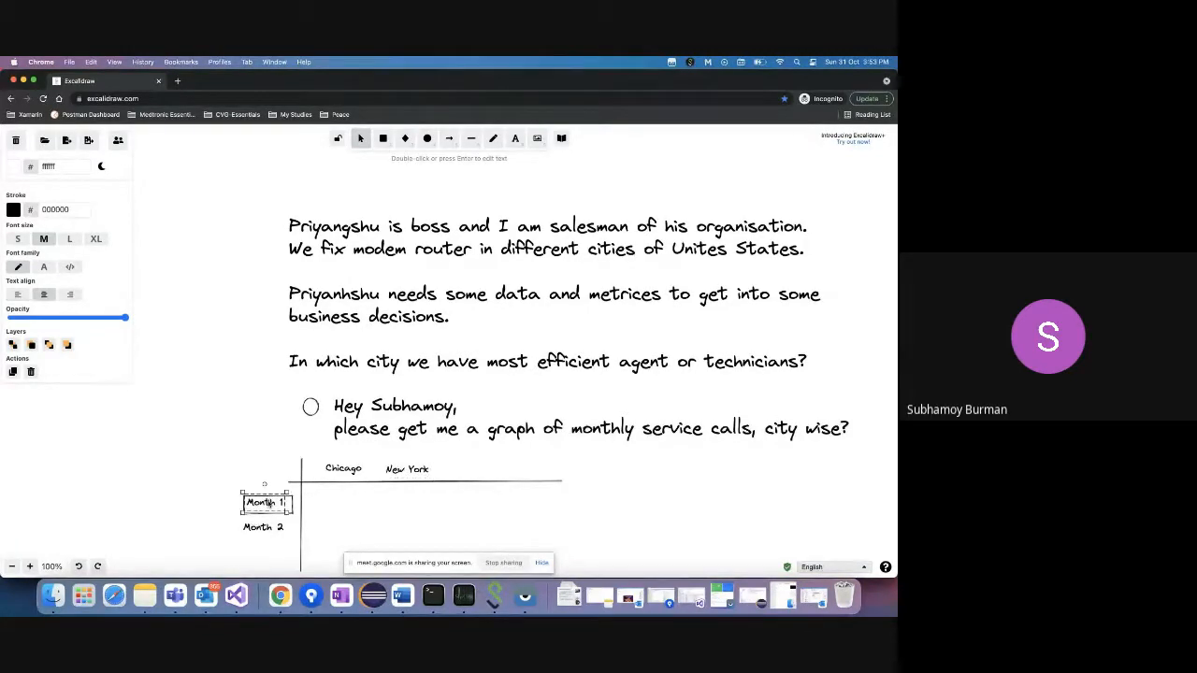
pyautogui.click(263, 528)
pyautogui.scroll(8, 263, 530)
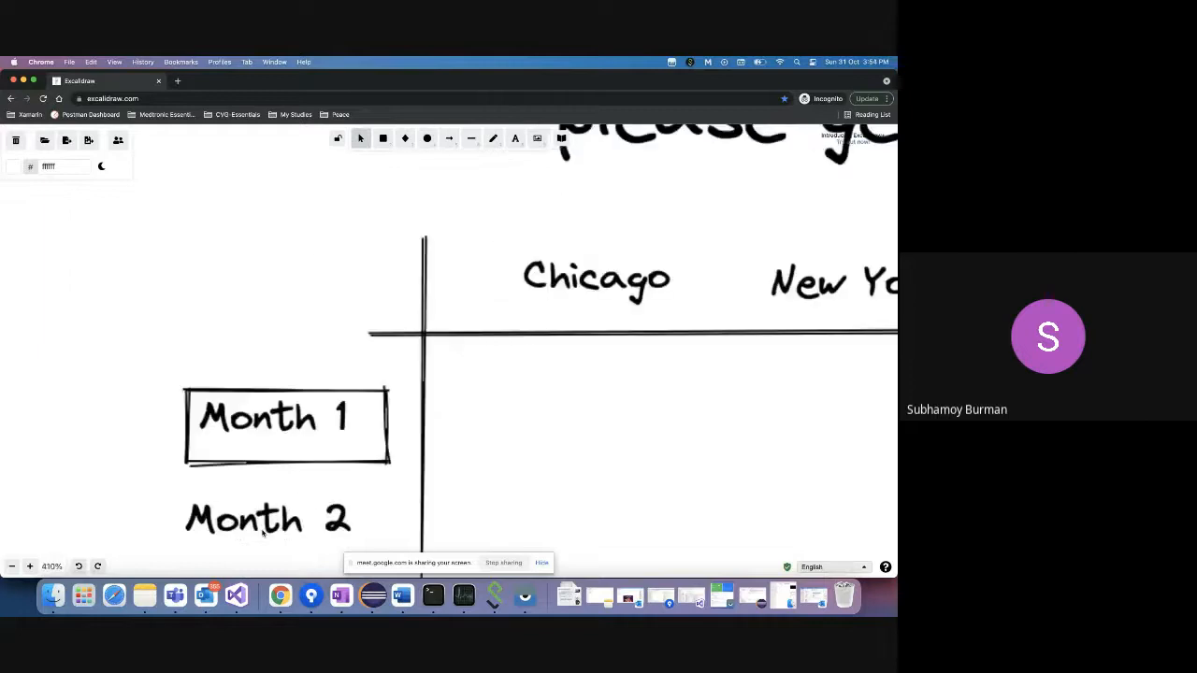
pyautogui.scroll(-8, 315, 451)
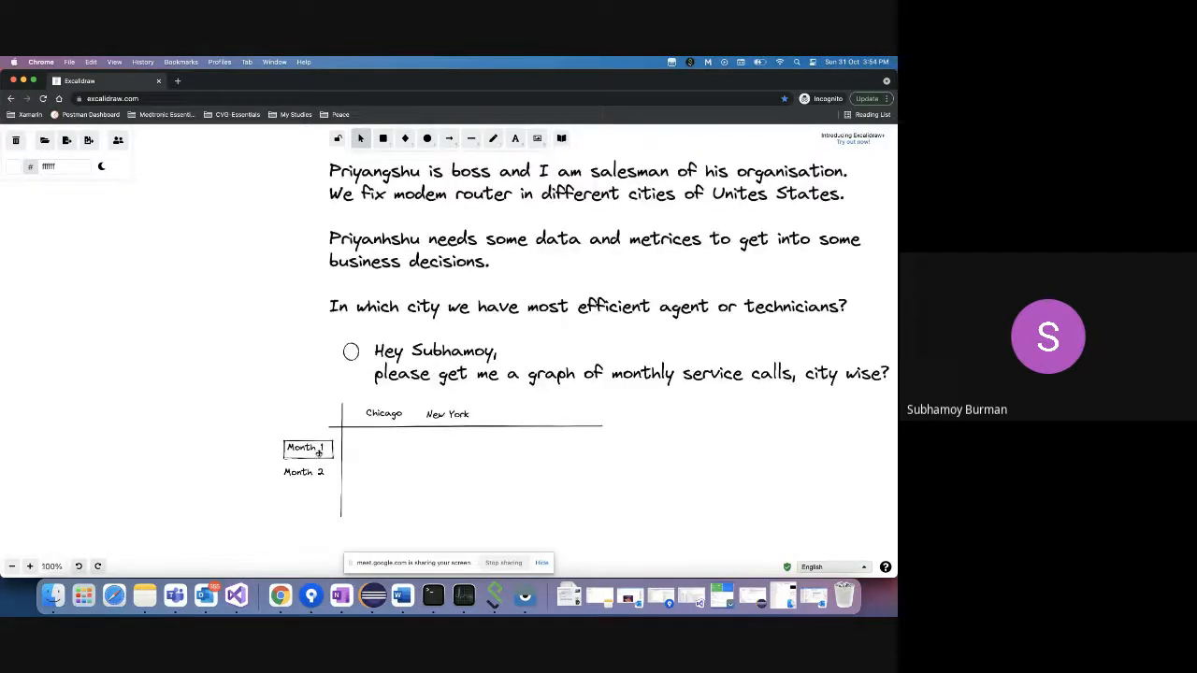
pyautogui.click(393, 416)
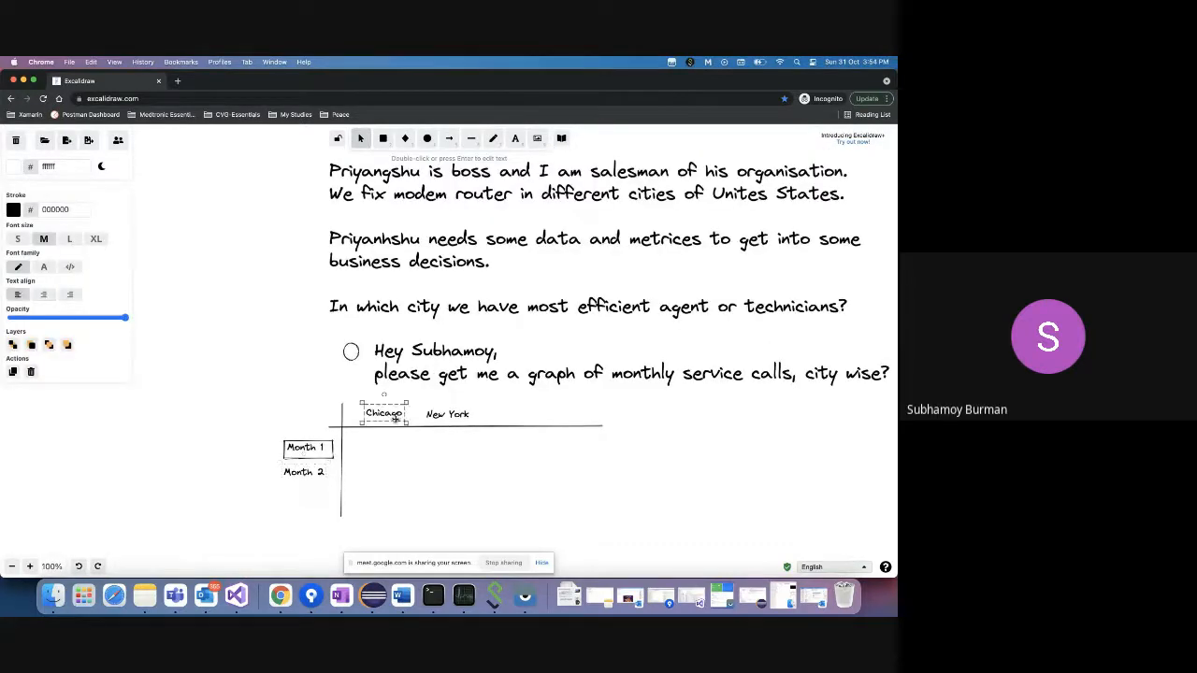
pyautogui.click(447, 418)
pyautogui.doubleClick(374, 453)
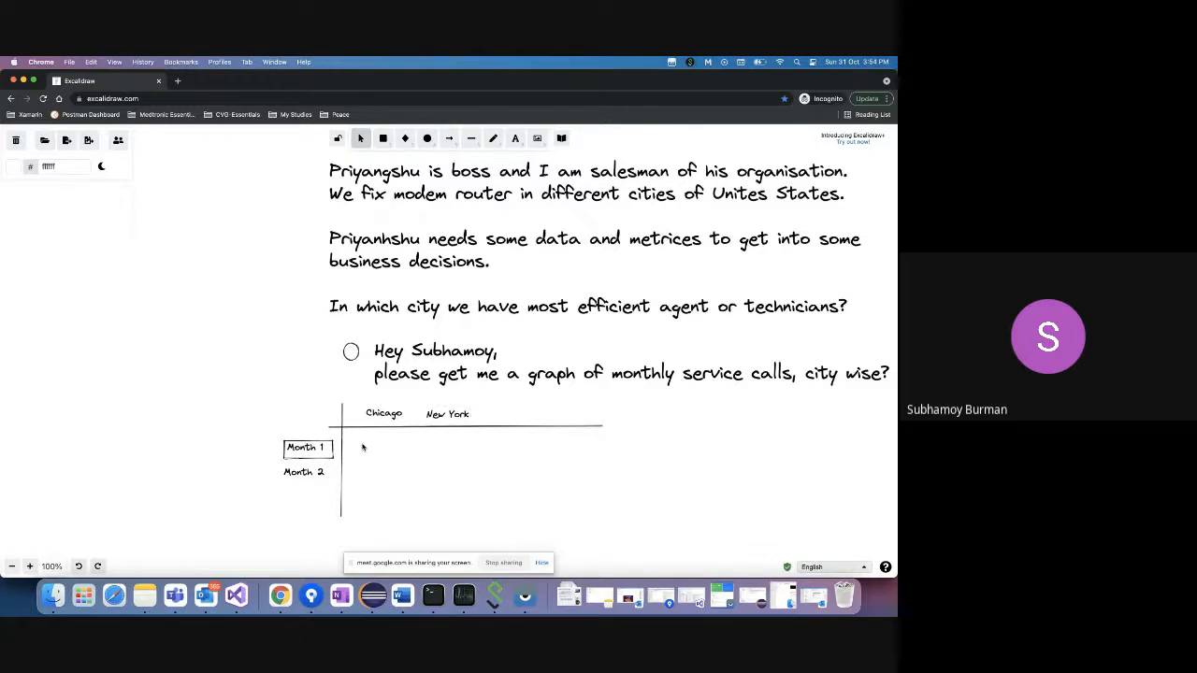
pyautogui.write('100')
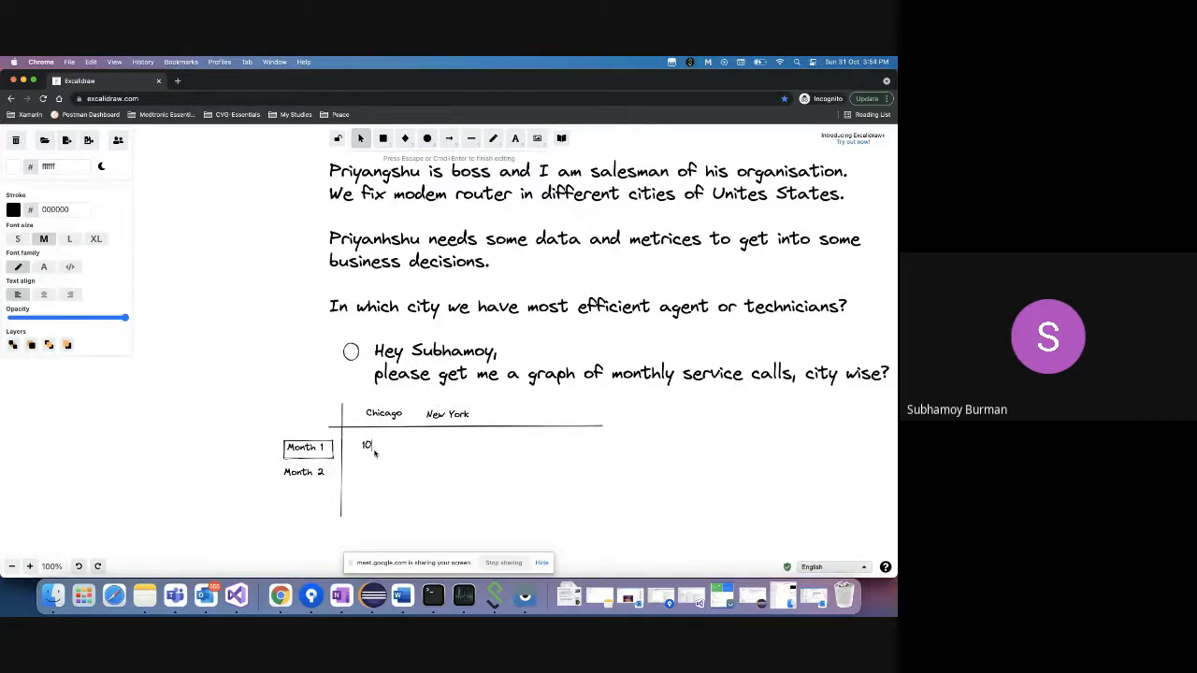
pyautogui.doubleClick(433, 443)
pyautogui.write('300')
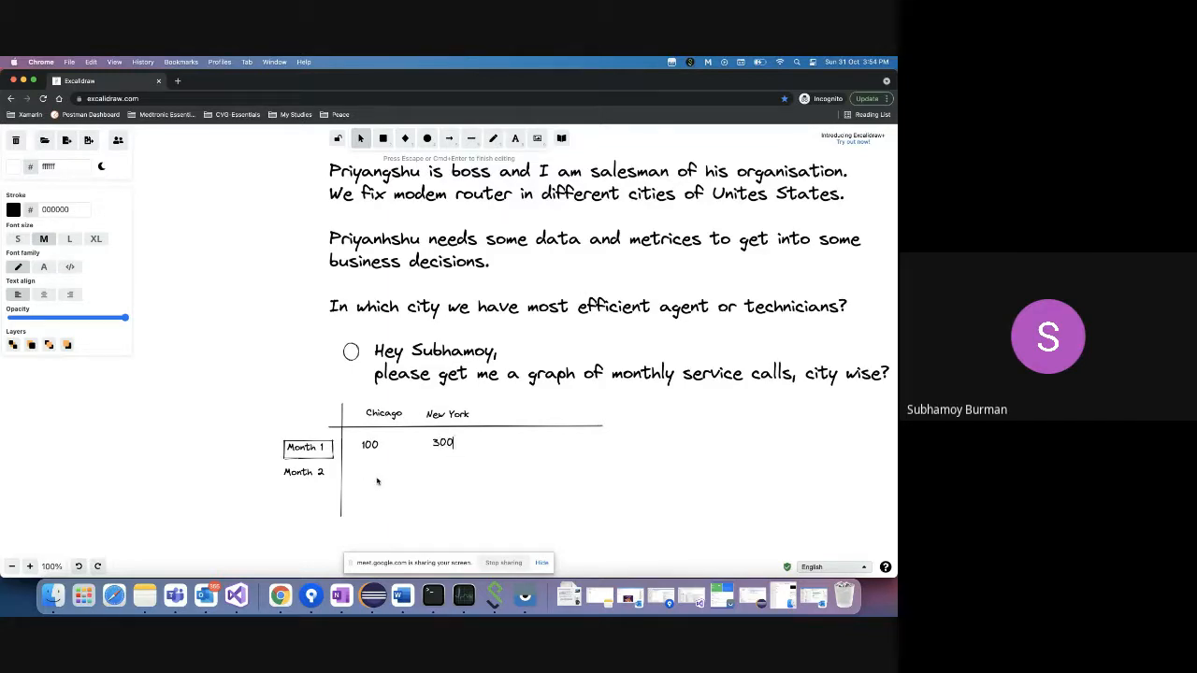
pyautogui.rightClick(280, 596)
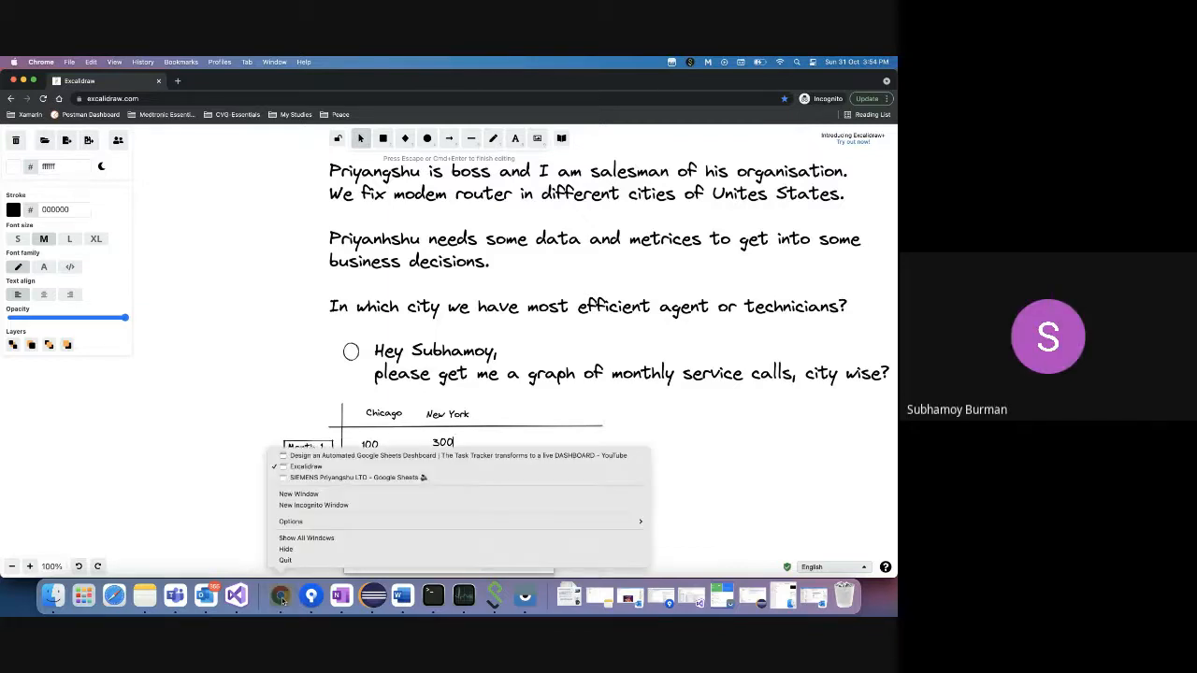
# - Add City as the pivot columns: Chicago, Houston, Los Angeles, New York City, Phoenix
pyautogui.click(316, 480)
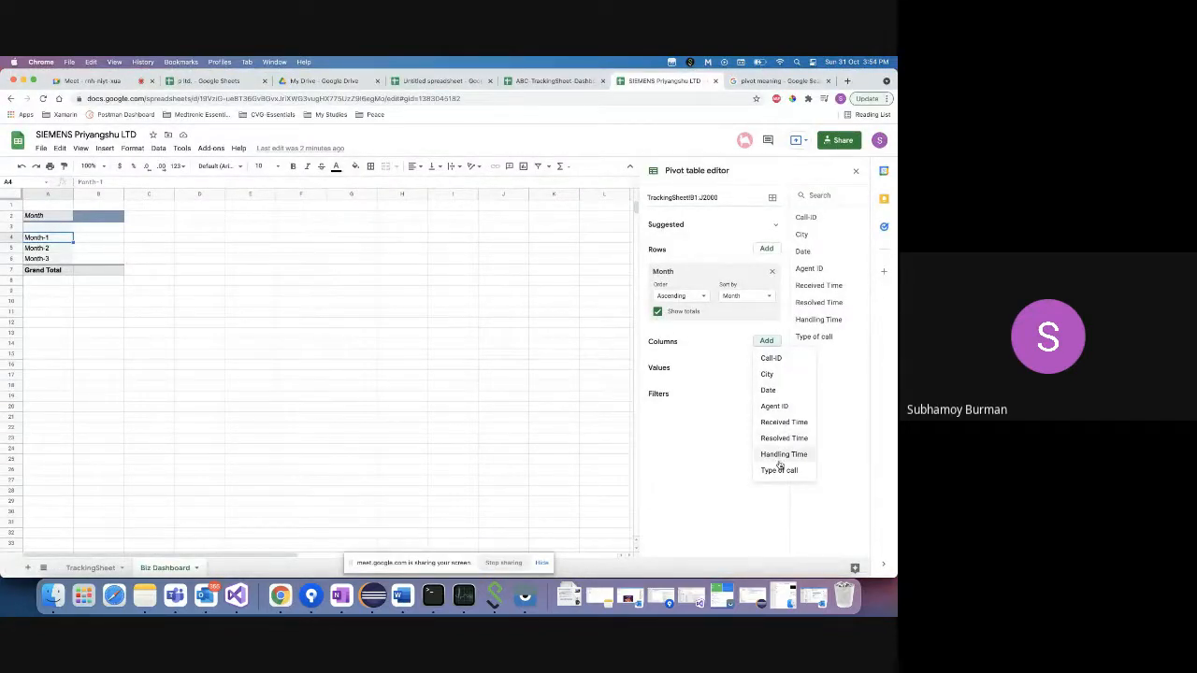
pyautogui.click(781, 374)
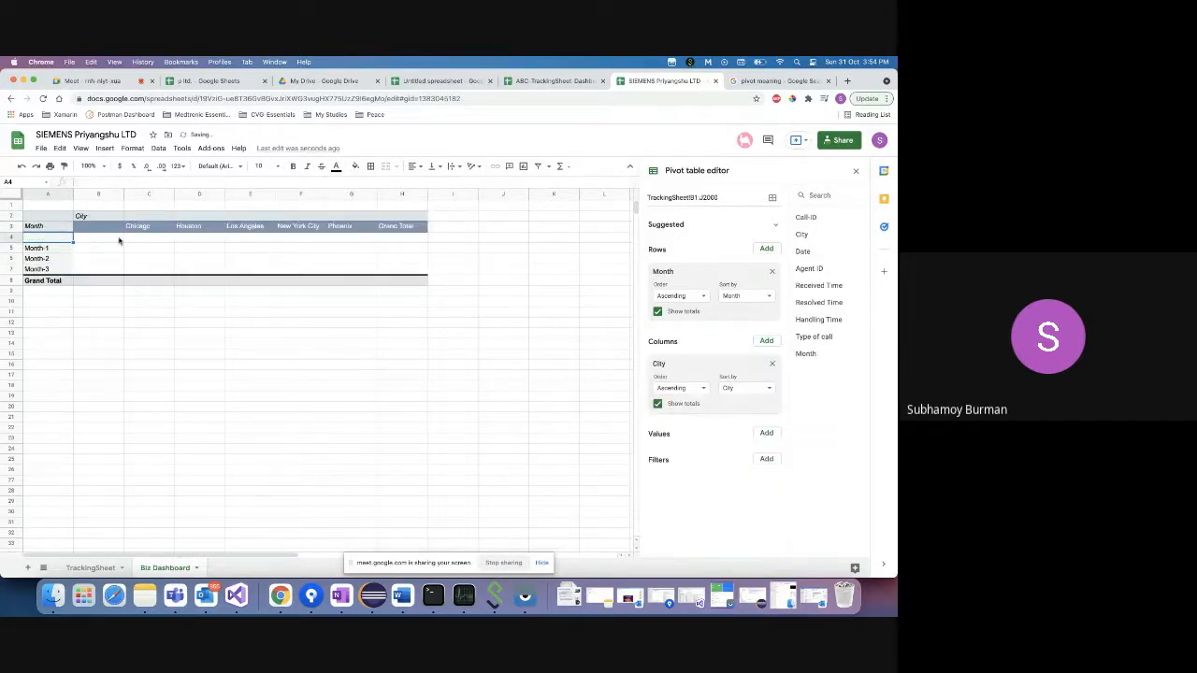
pyautogui.click(47, 250)
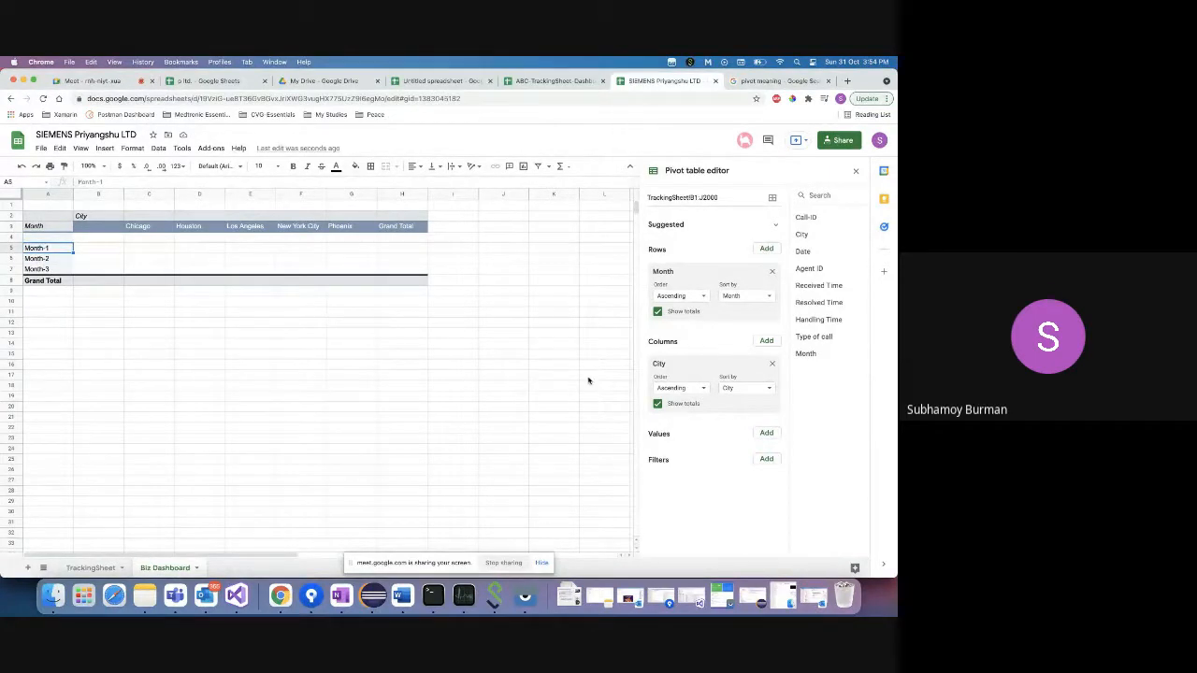
pyautogui.click(767, 434)
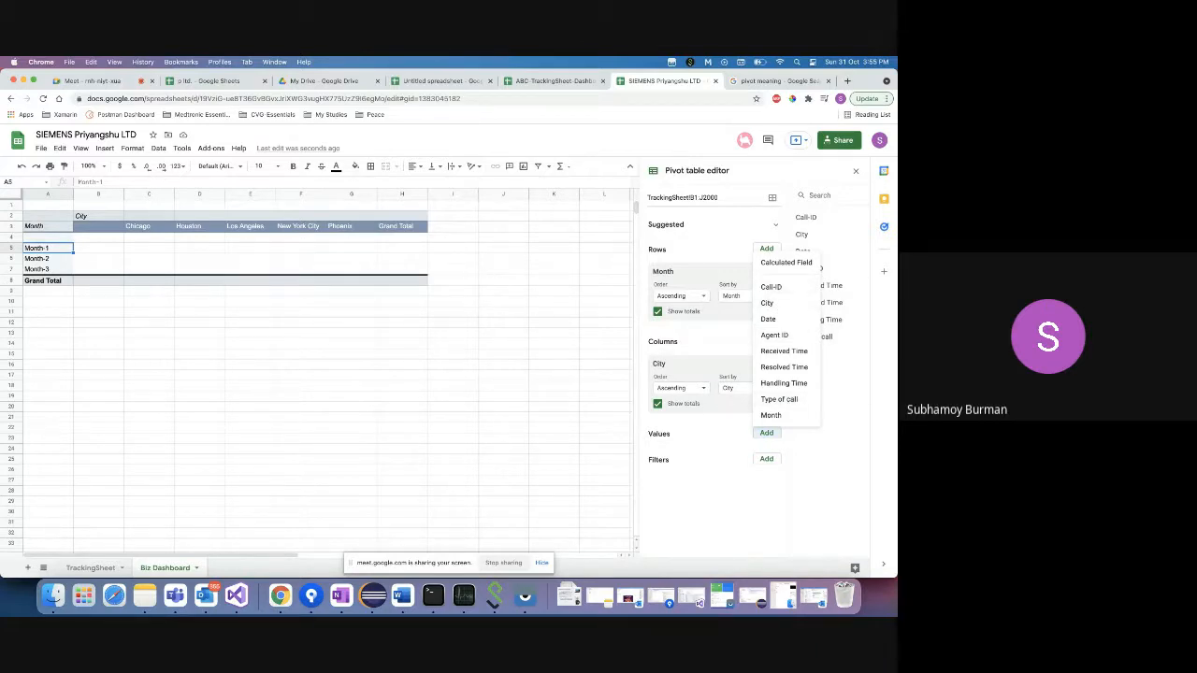
# - Count Call-ID with COUNTA in the pivot values, reviewing the Show as and Summarize by options
pyautogui.click(788, 289)
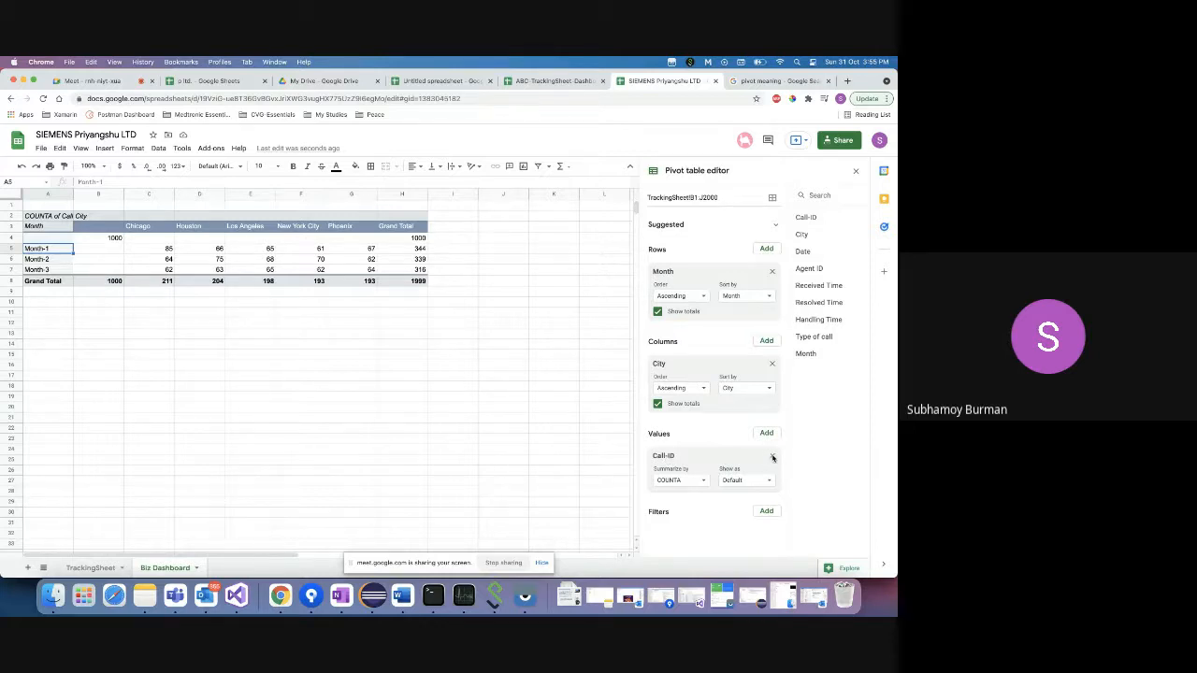
pyautogui.click(757, 480)
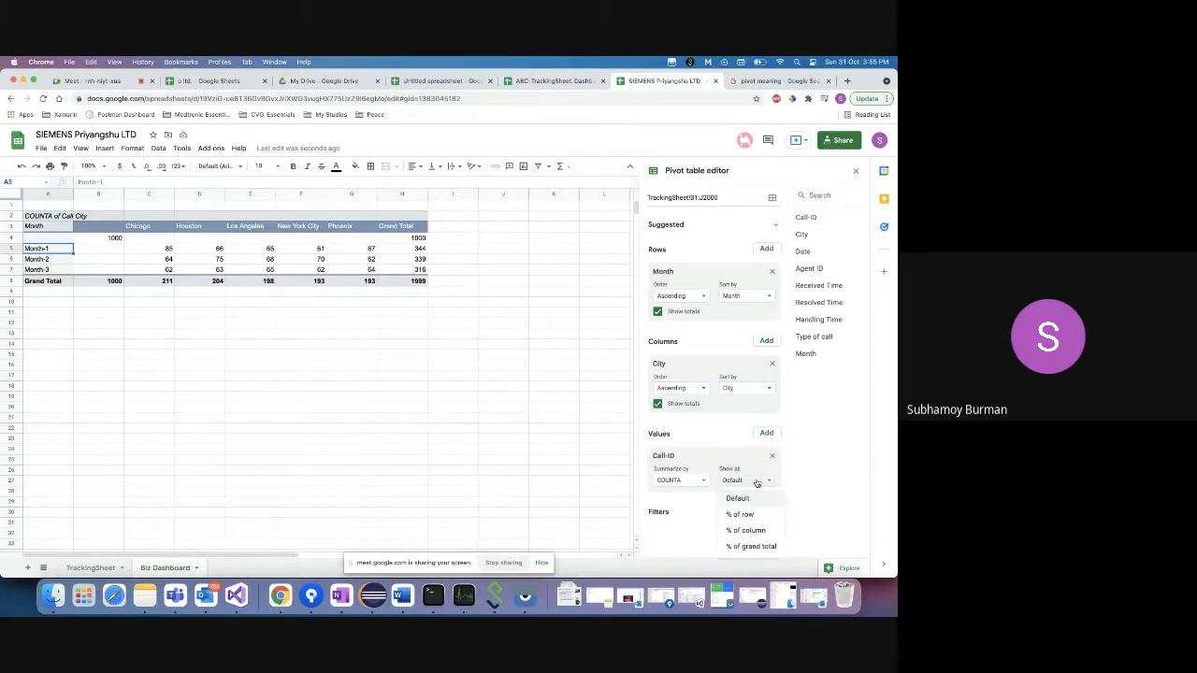
pyautogui.click(701, 479)
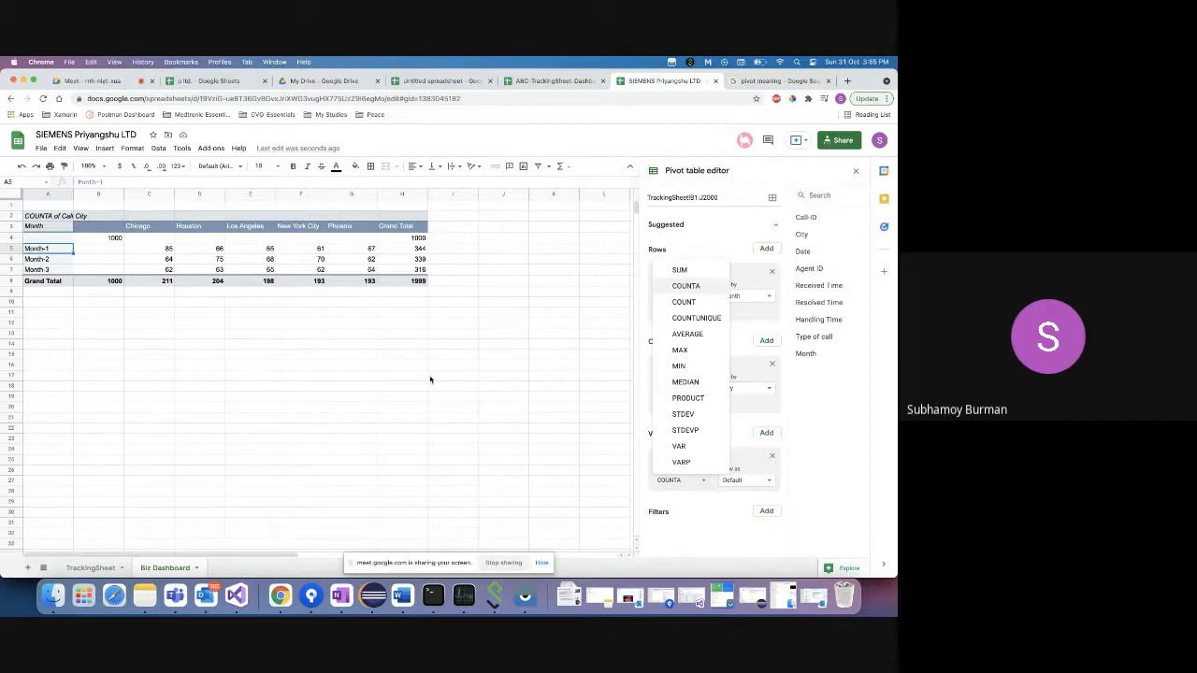
pyautogui.click(159, 252)
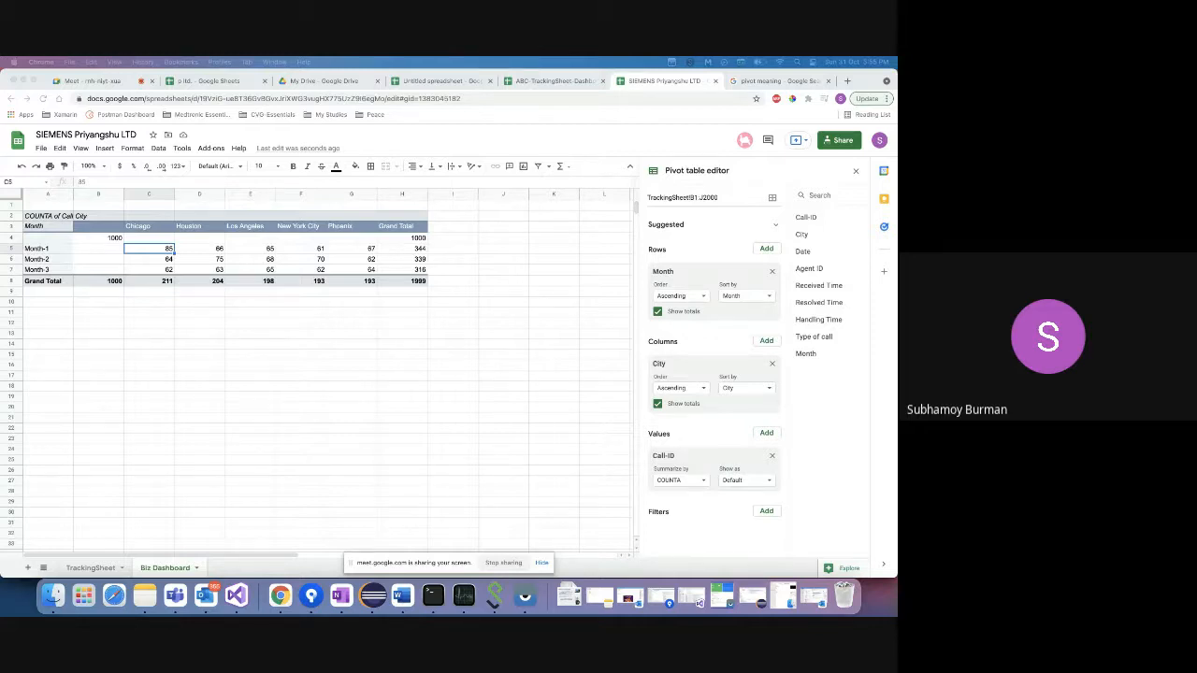
# - Add a Type of call filter to the pivot that excludes (Blanks)
pyautogui.click(767, 513)
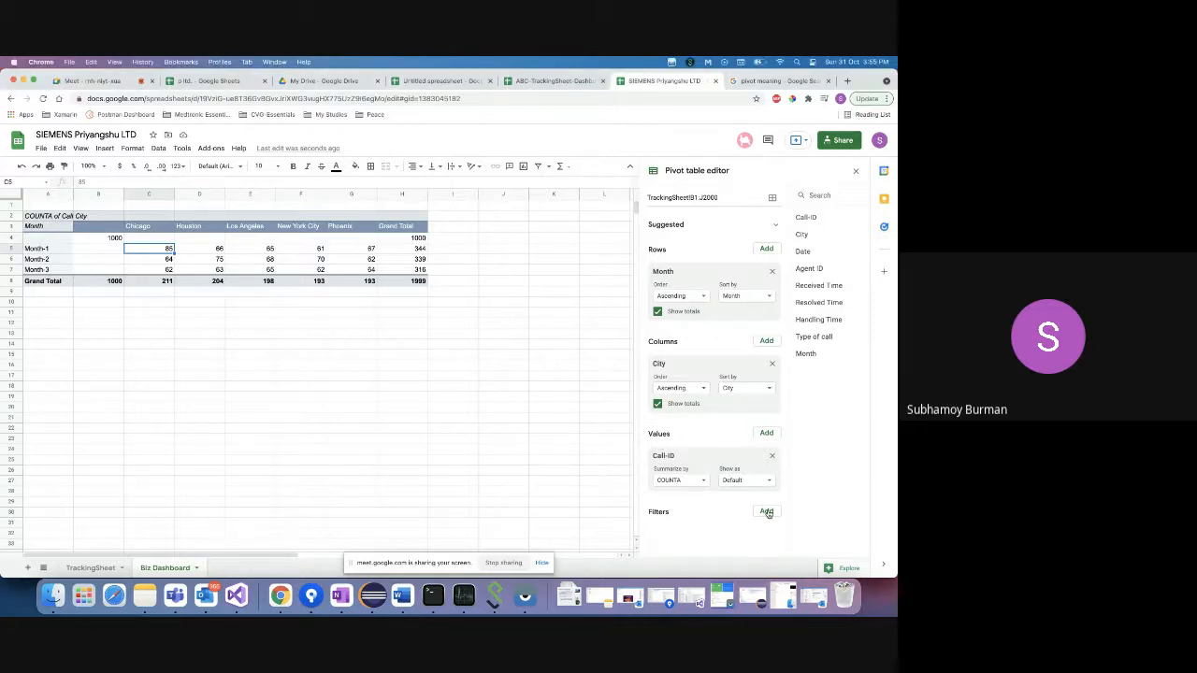
pyautogui.click(767, 513)
pyautogui.click(782, 476)
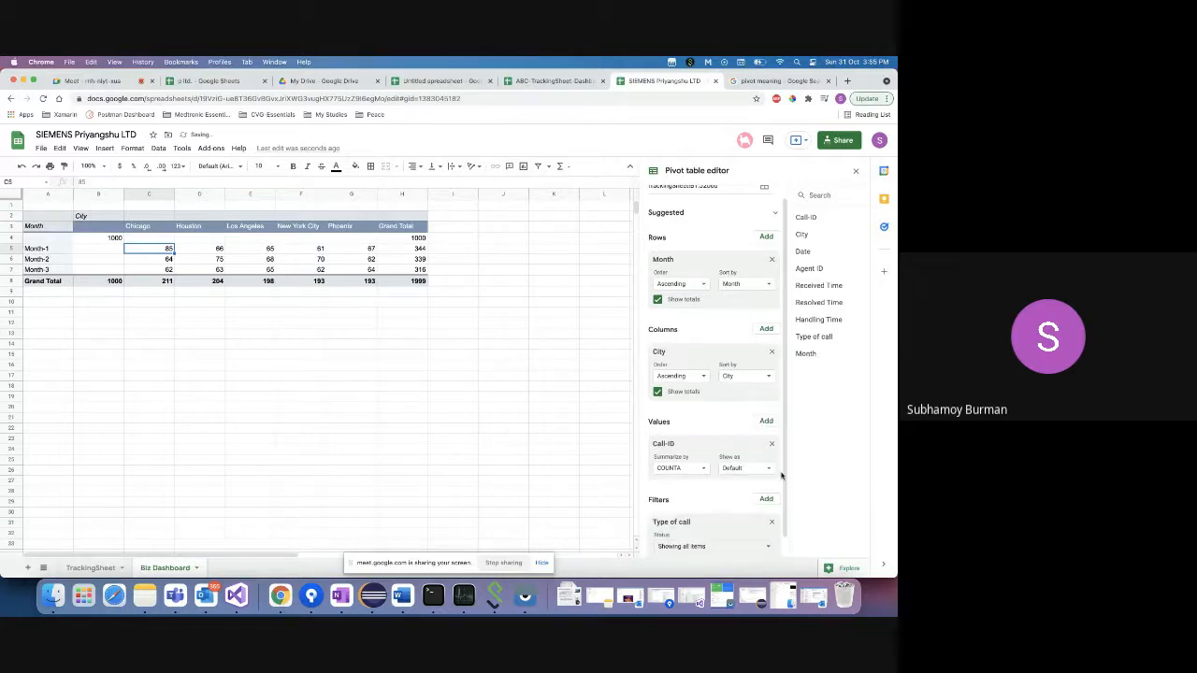
pyautogui.click(717, 527)
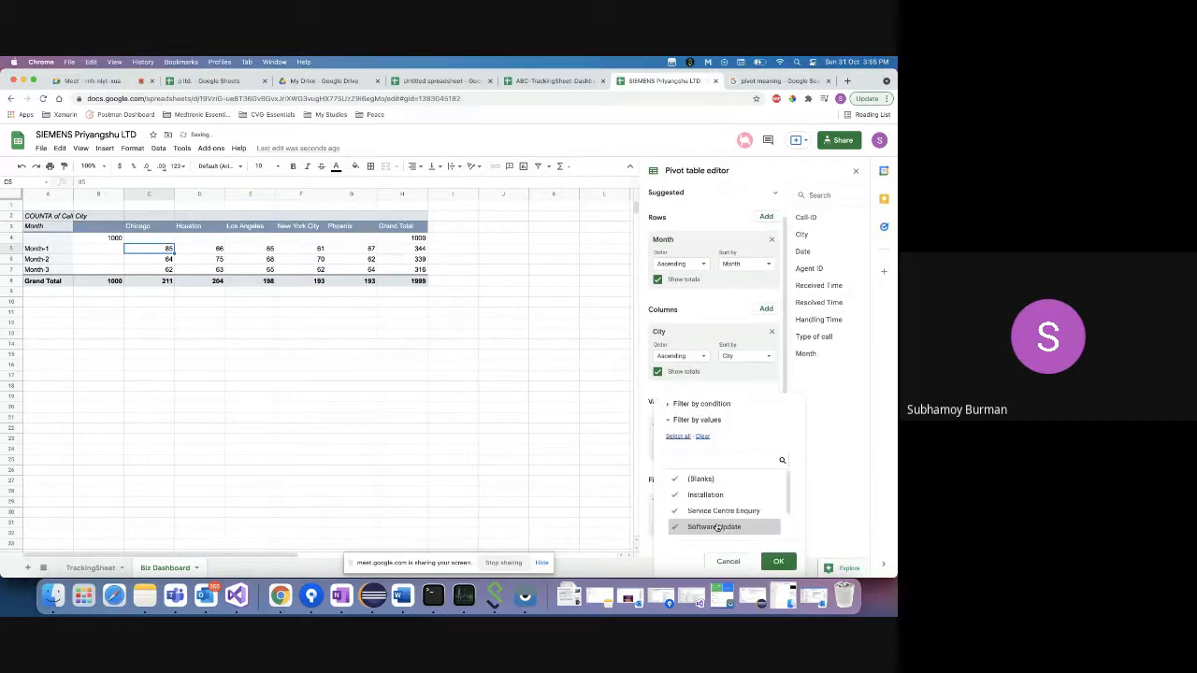
pyautogui.click(683, 479)
pyautogui.click(778, 561)
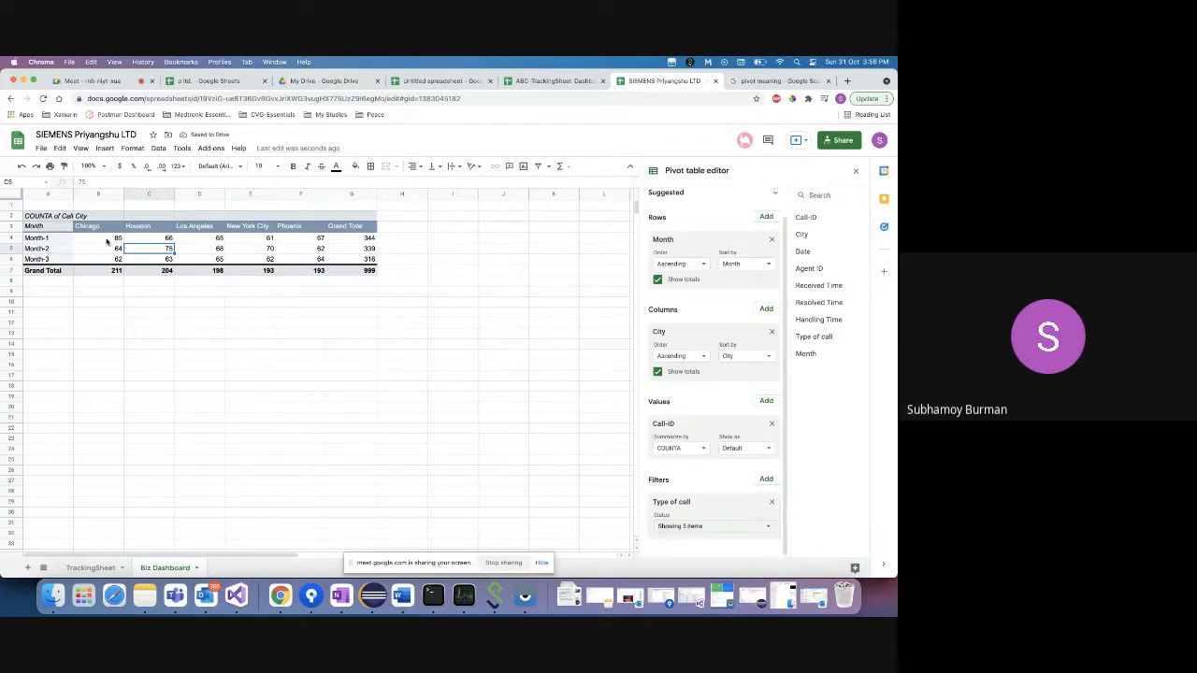
# - Check the pivot totals: Month-1 total 344 and grand total 999
pyautogui.click(107, 241)
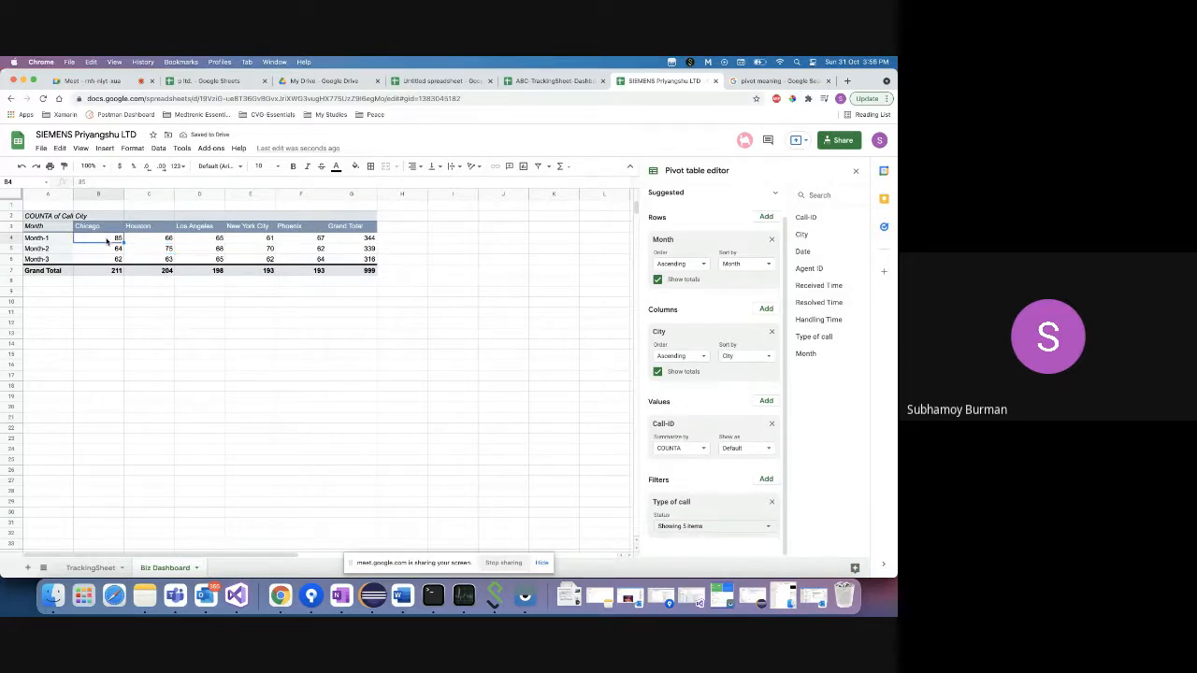
pyautogui.click(343, 273)
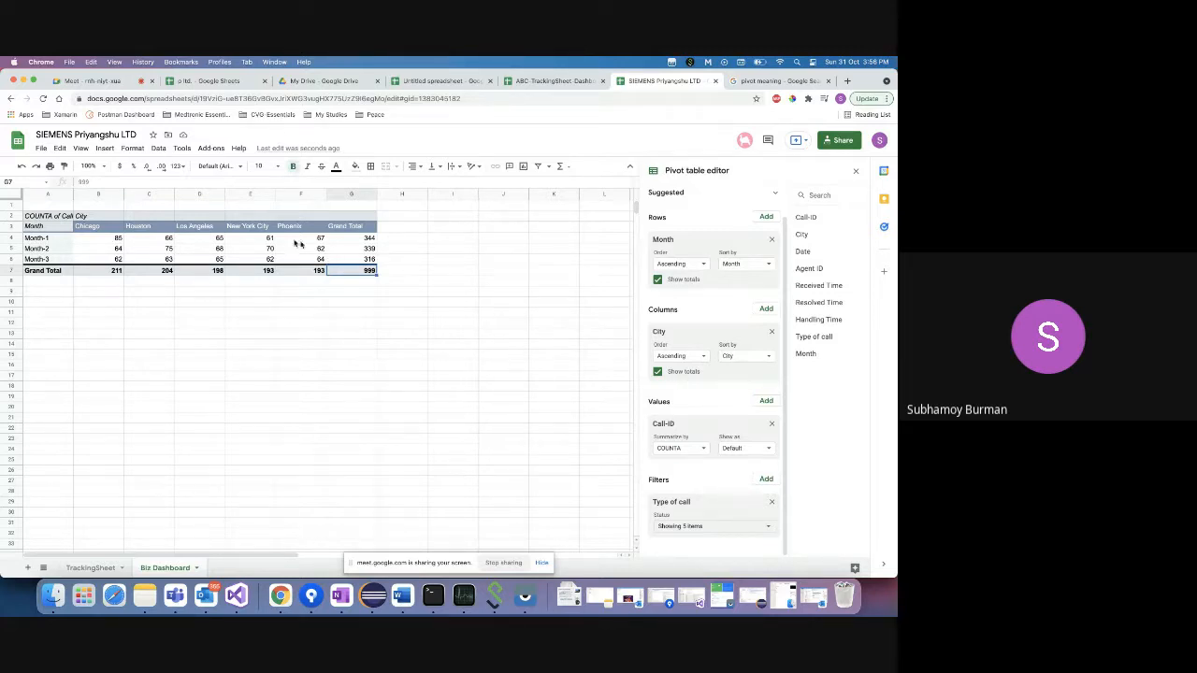
pyautogui.click(357, 241)
pyautogui.click(358, 272)
pyautogui.click(349, 241)
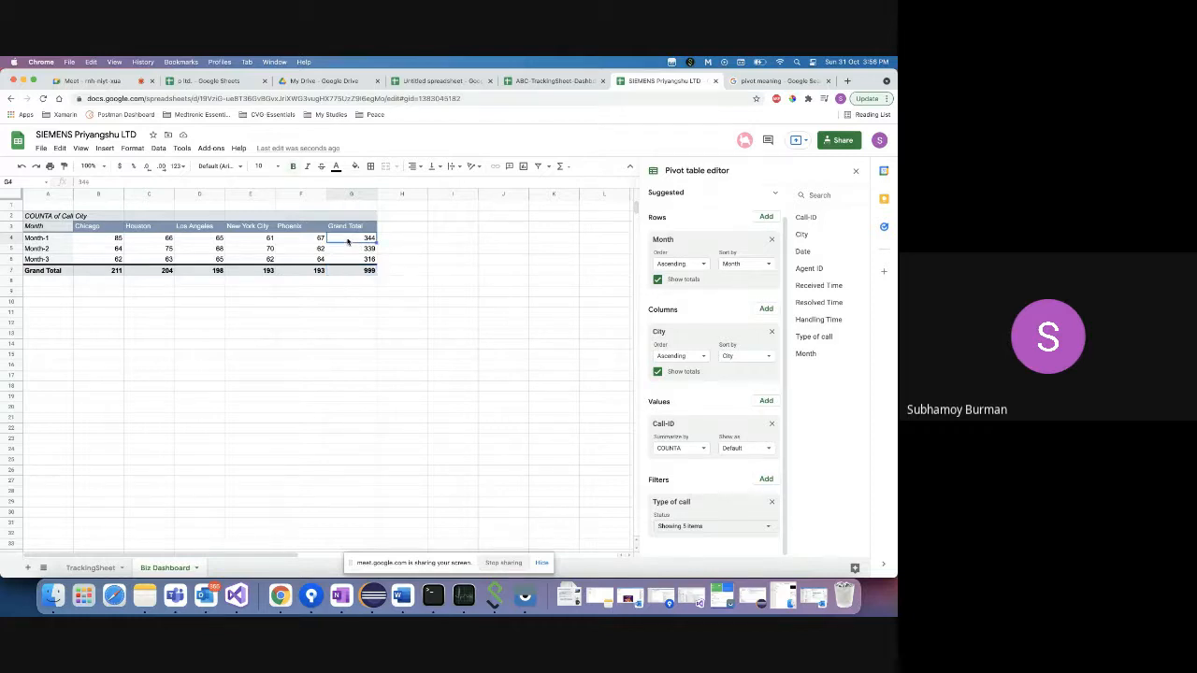
pyautogui.click(348, 252)
pyautogui.click(347, 262)
pyautogui.click(348, 273)
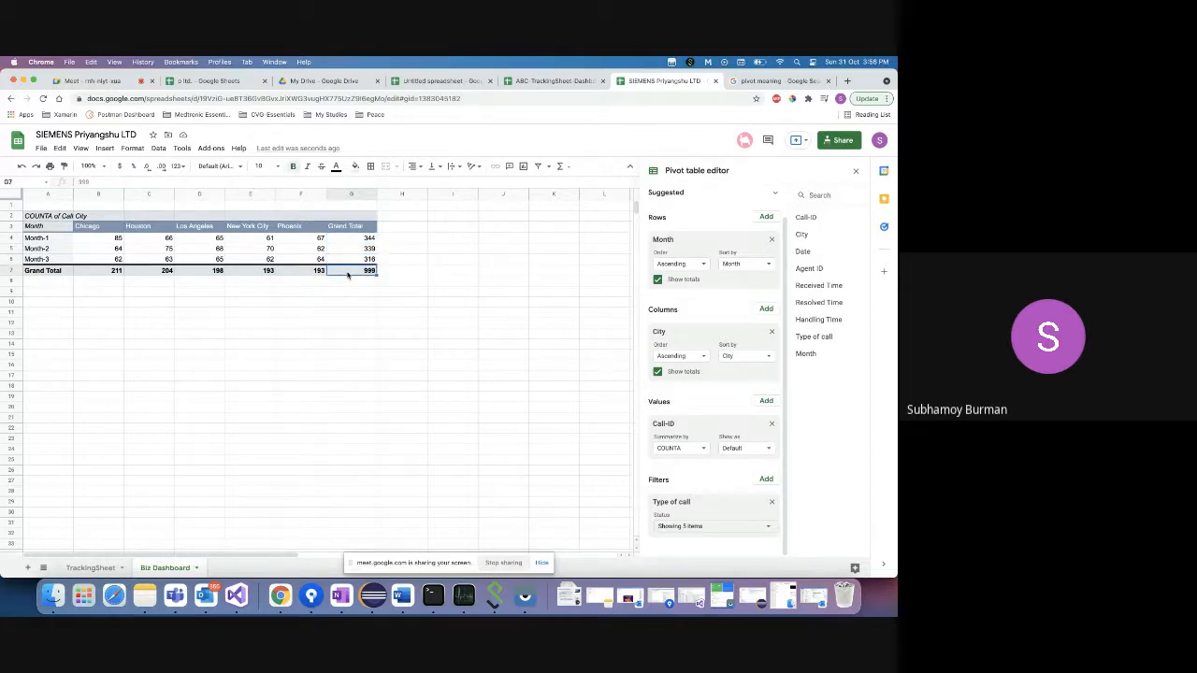
pyautogui.click(49, 229)
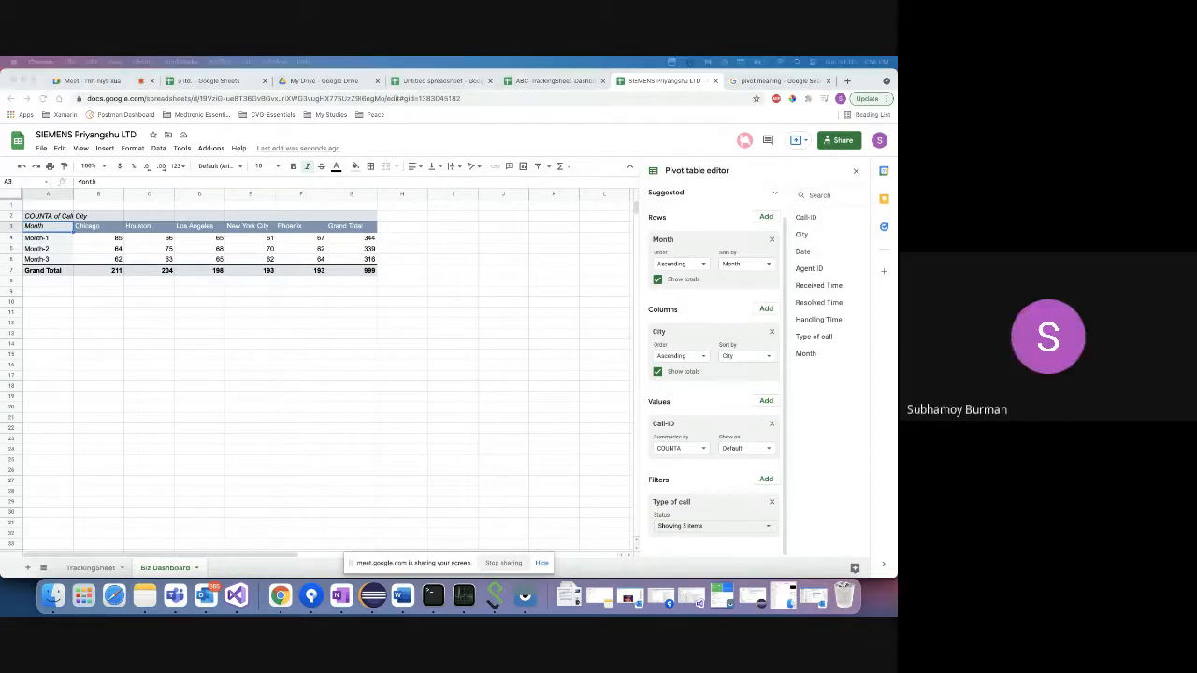
# - Review the Type of call filter values and select the Month-1 city counts to see their sum
pyautogui.click(717, 527)
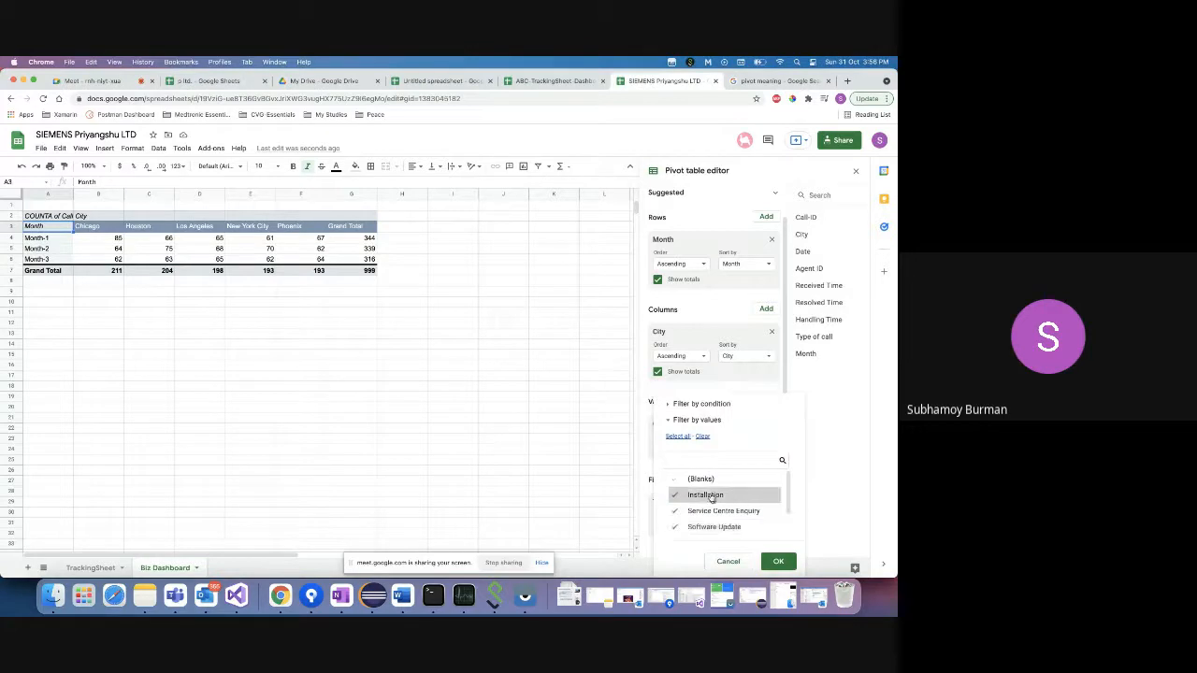
pyautogui.click(720, 565)
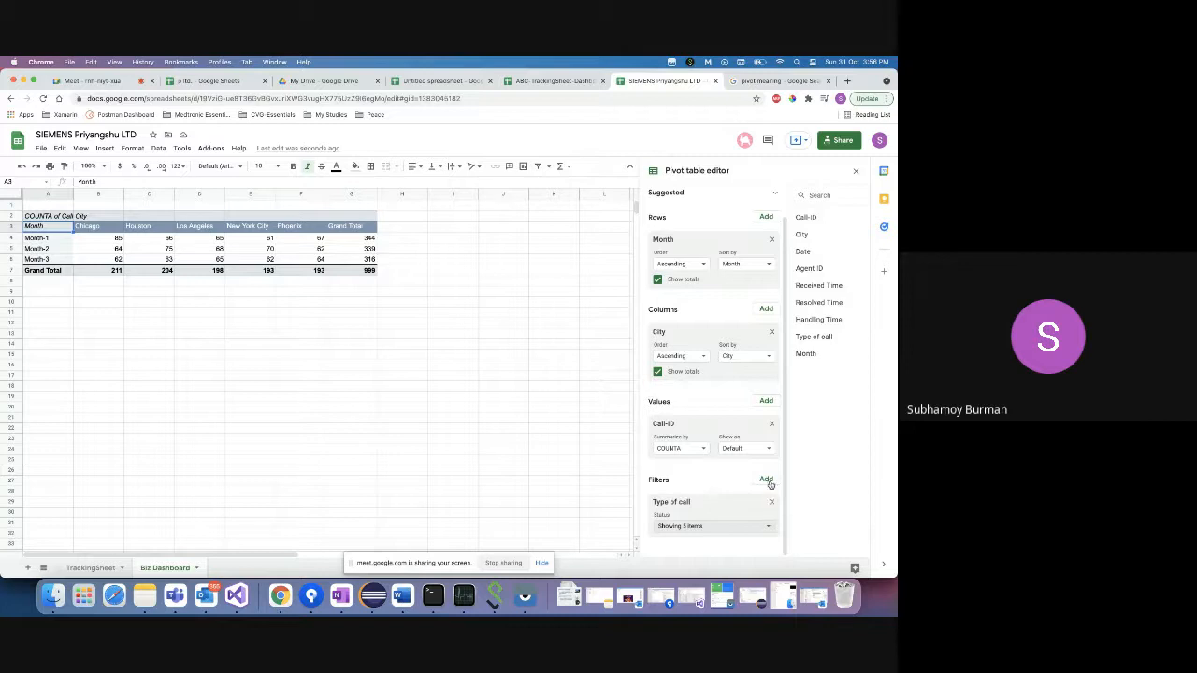
pyautogui.click(677, 527)
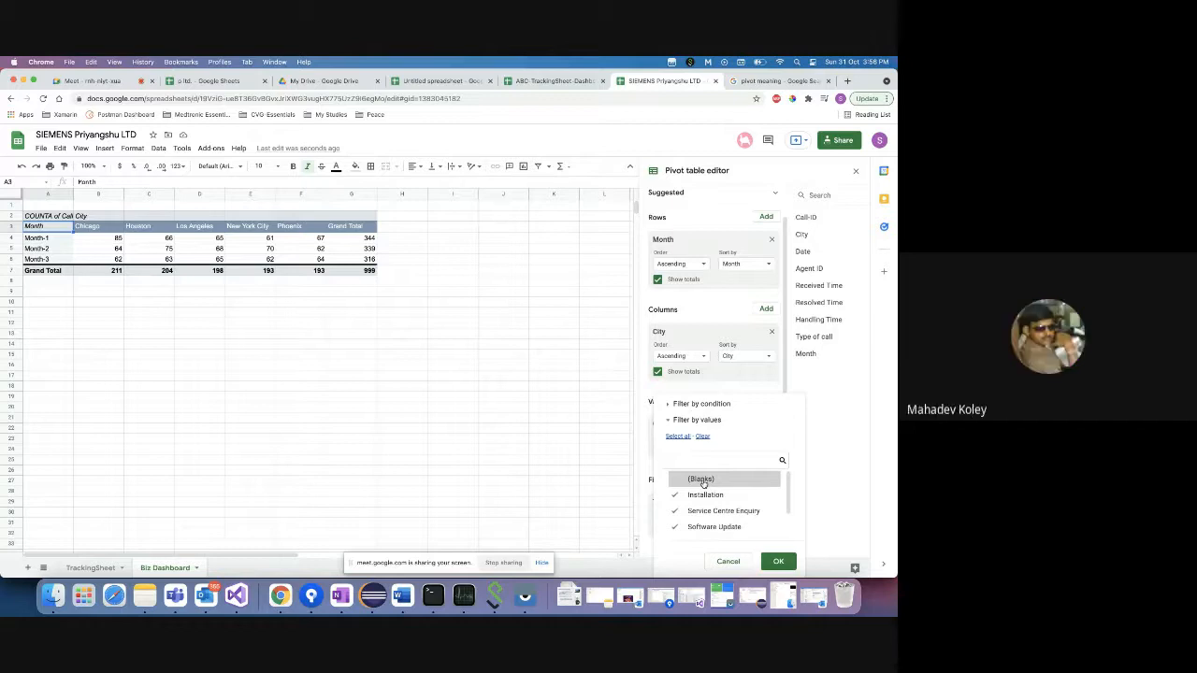
pyautogui.click(722, 561)
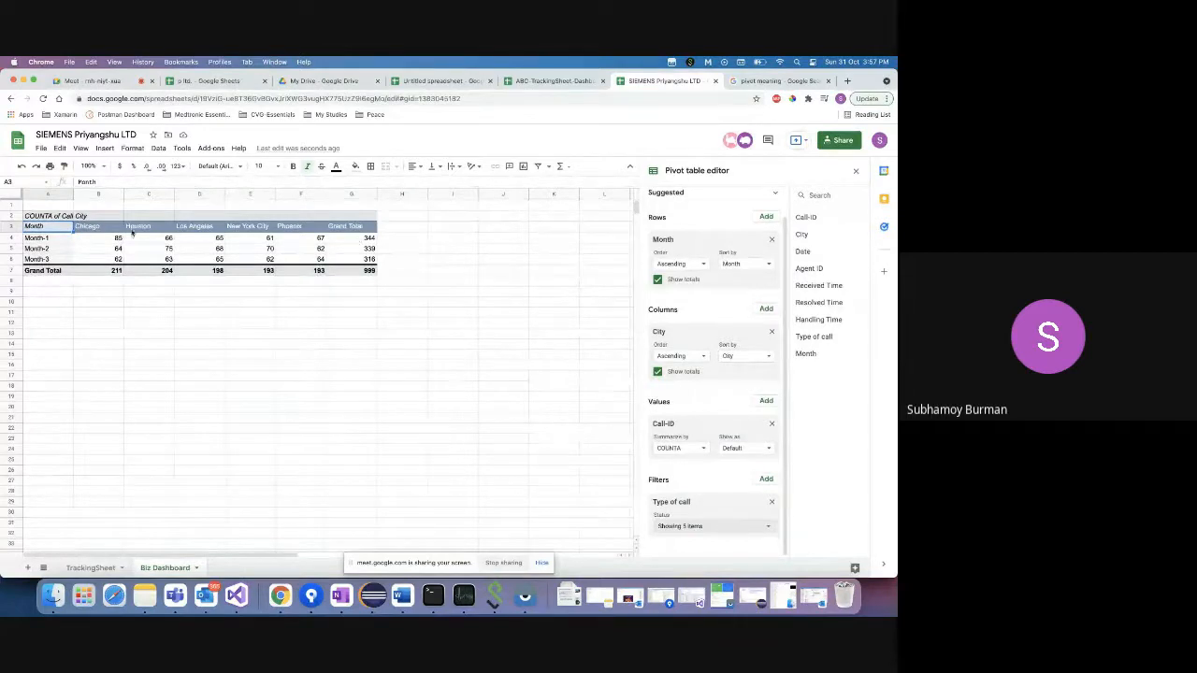
pyautogui.click(110, 240)
pyautogui.hotkey('shift', 'Right')
pyautogui.hotkey('shift', 'Right')
pyautogui.hotkey('shift', 'Right')
pyautogui.hotkey('shift', 'Right')
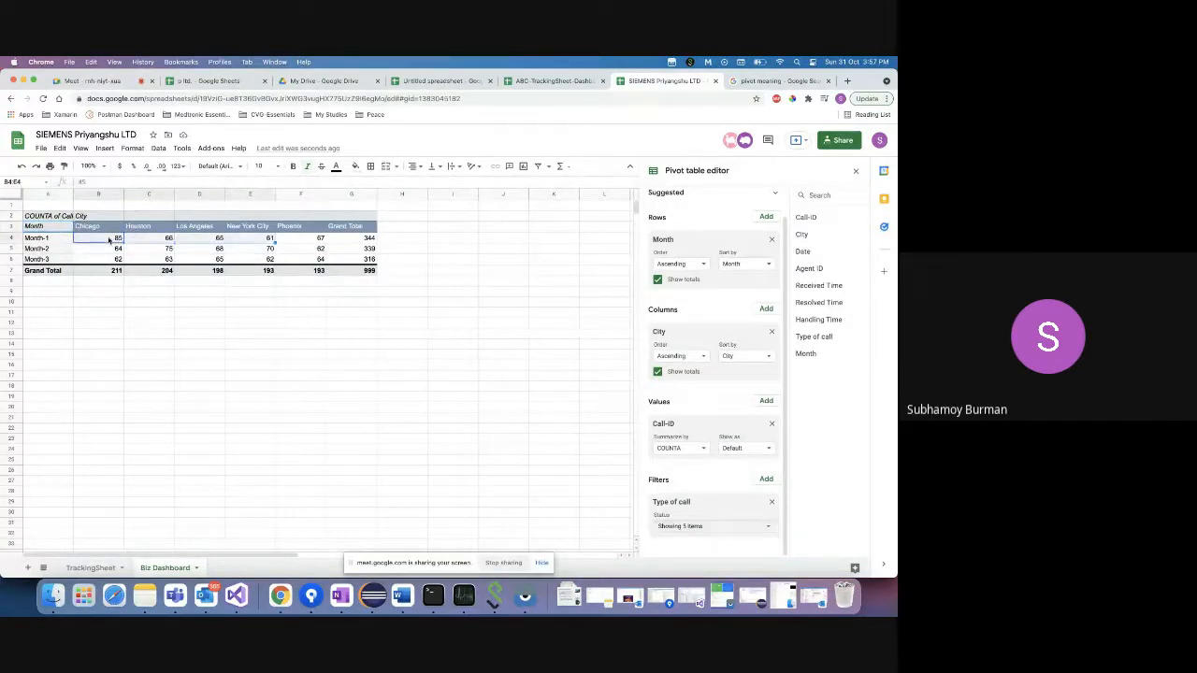
pyautogui.click(541, 563)
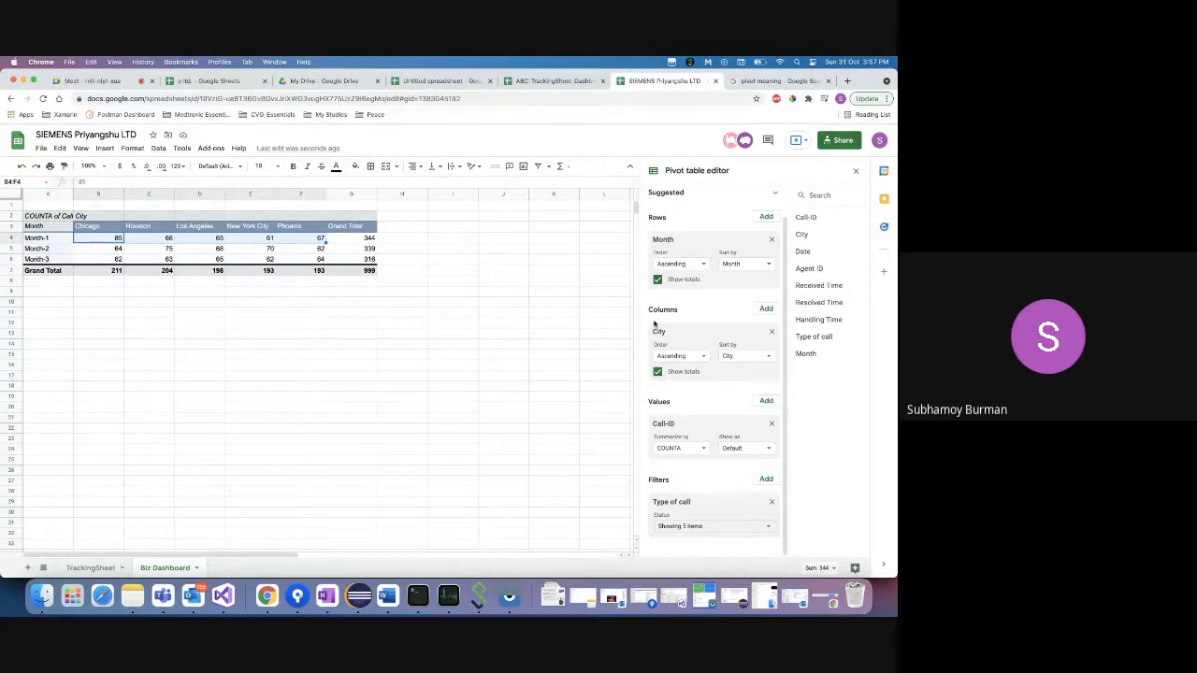
# - Remove the Grand Total row and column from the pivot table
pyautogui.click(659, 281)
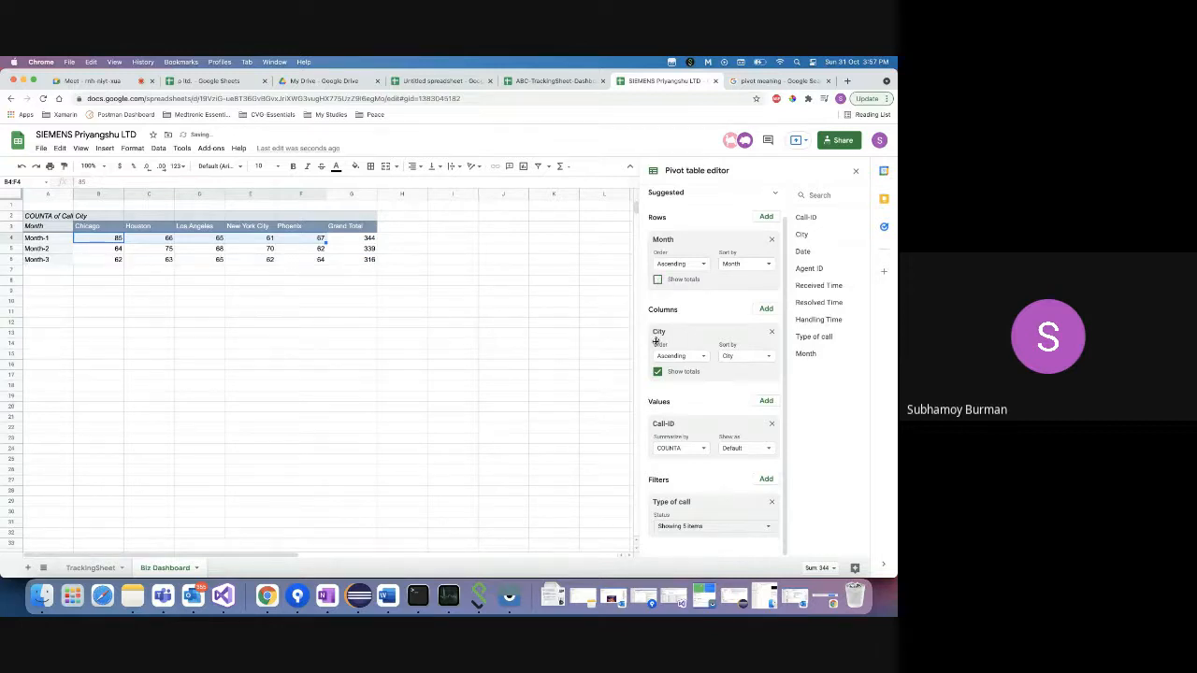
pyautogui.click(657, 374)
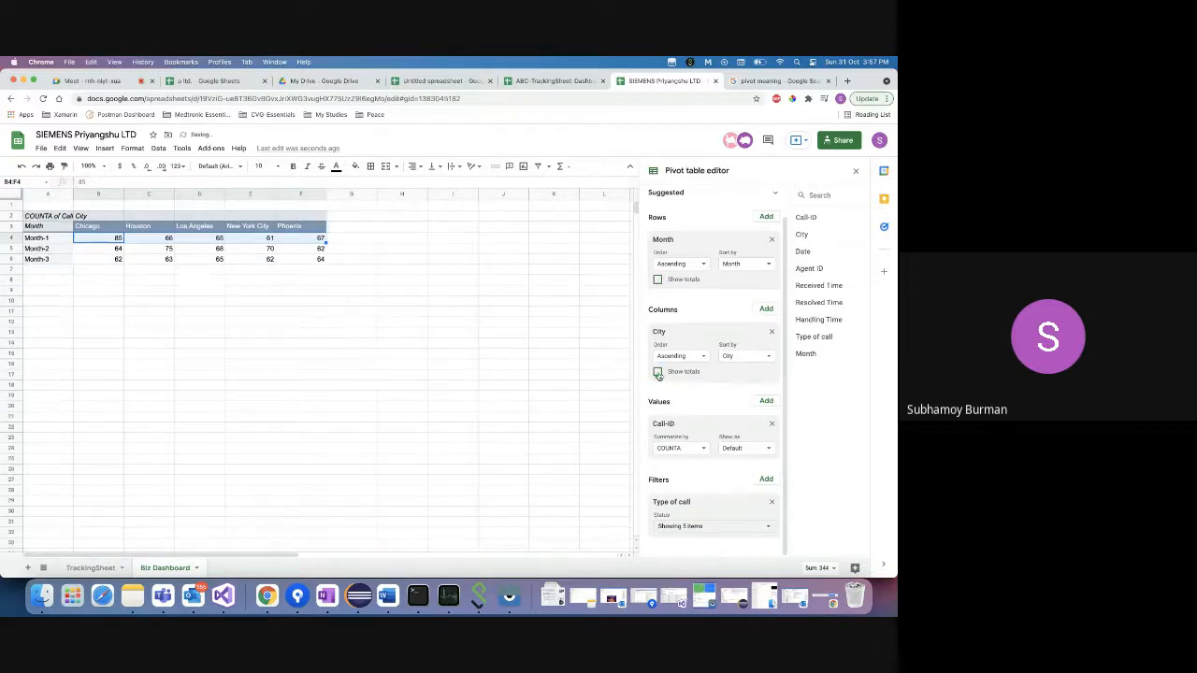
pyautogui.click(100, 301)
pyautogui.click(45, 281)
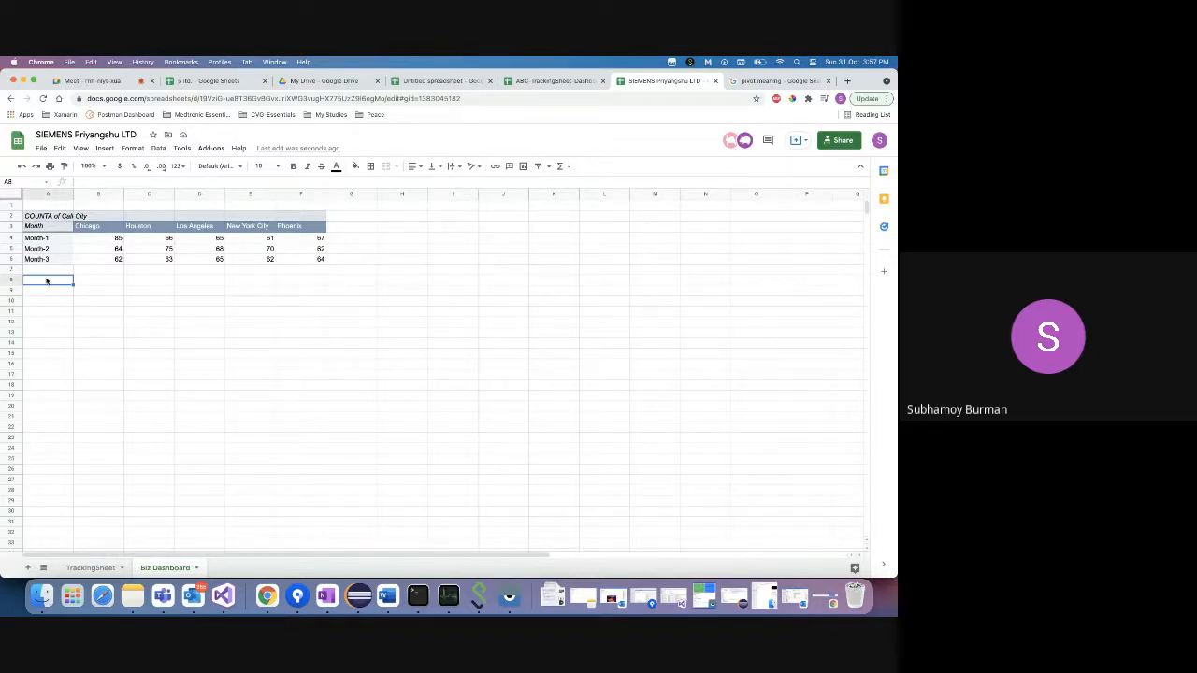
pyautogui.click(93, 243)
# - Review the monthly counts for each city, including Phoenix, then return to the Excalidraw sketch
pyautogui.click(147, 240)
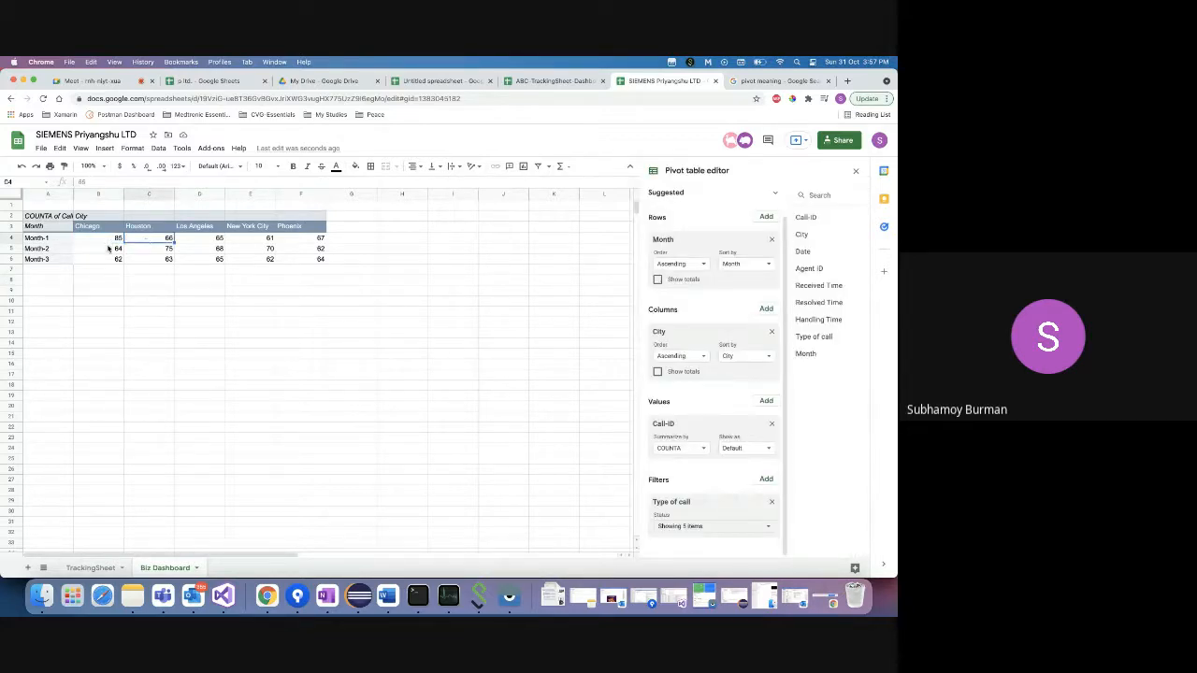
pyautogui.click(109, 249)
pyautogui.click(109, 261)
pyautogui.click(107, 240)
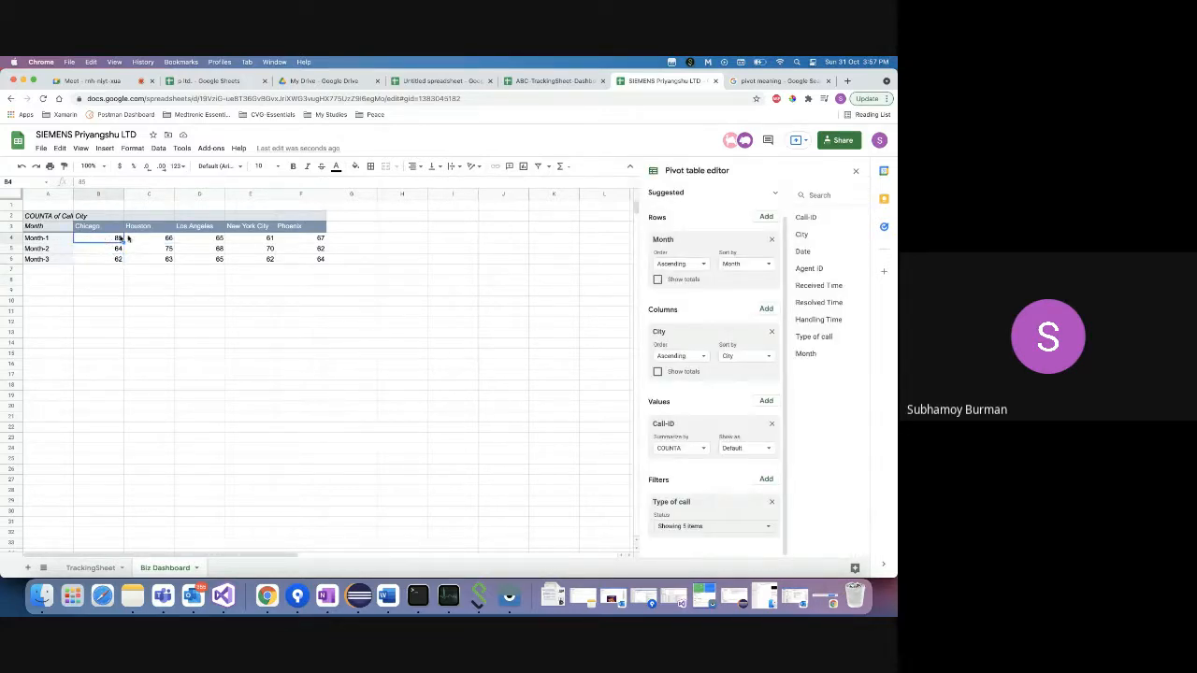
pyautogui.click(152, 241)
pyautogui.click(202, 239)
pyautogui.click(236, 243)
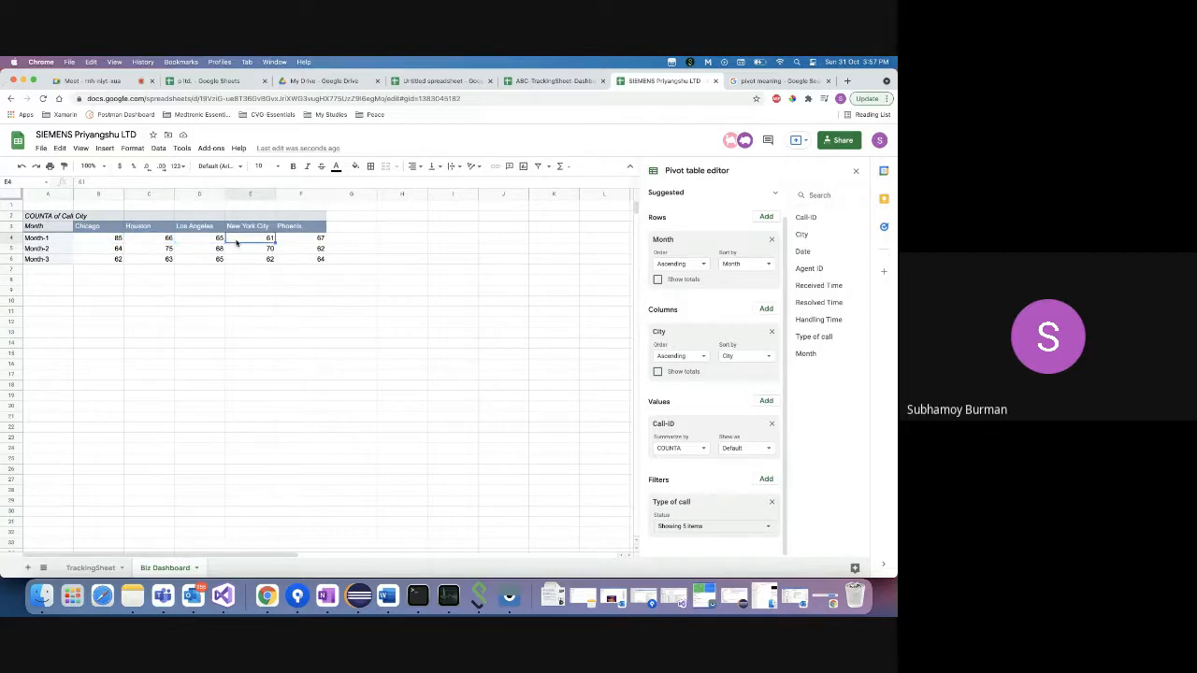
pyautogui.click(289, 239)
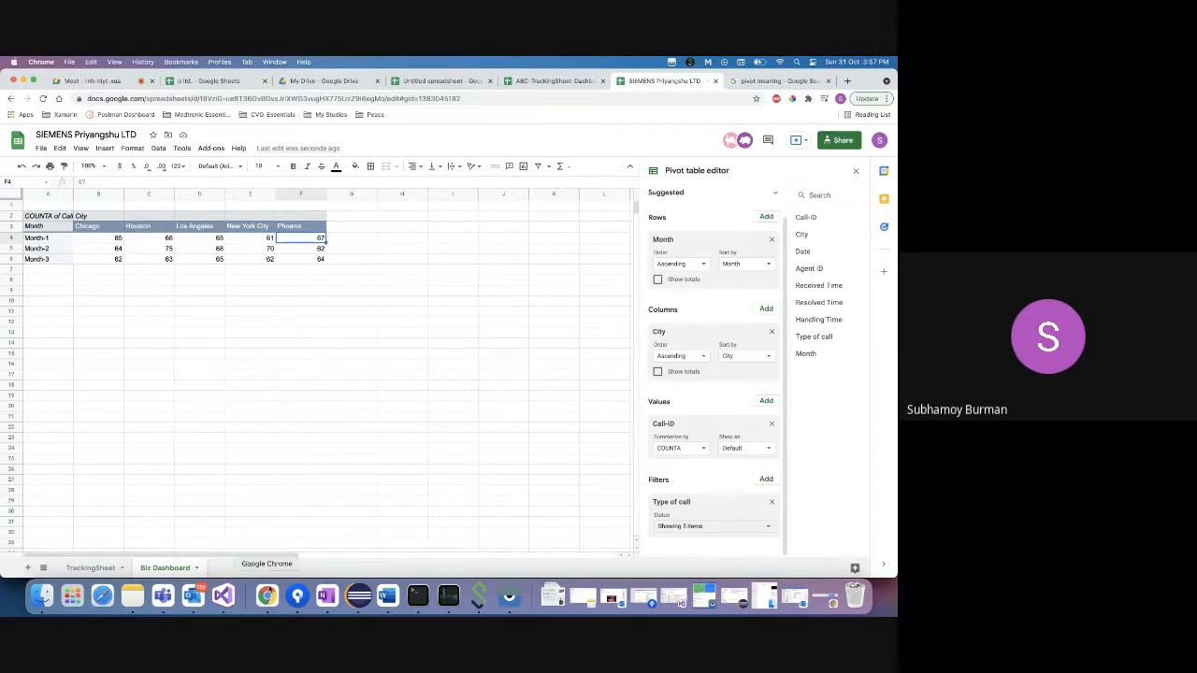
pyautogui.rightClick(267, 595)
pyautogui.click(292, 466)
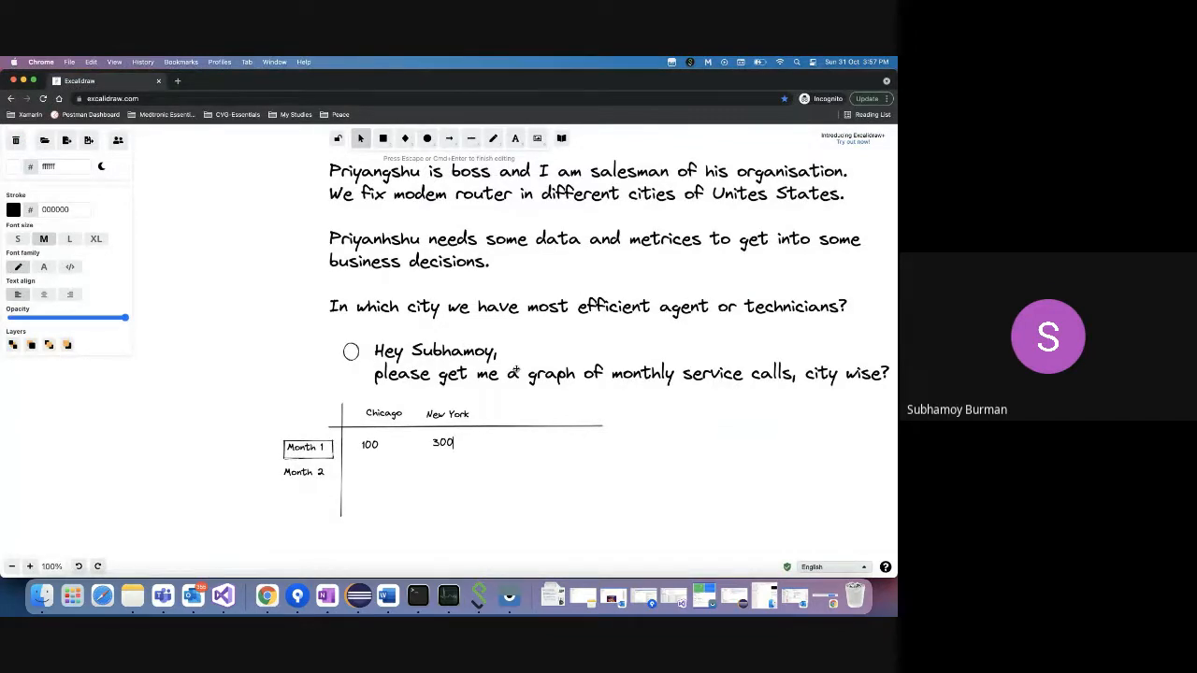
# - Finish the 300 entry in the sketch and bring the Google Sheets dashboard back
pyautogui.press('Escape')
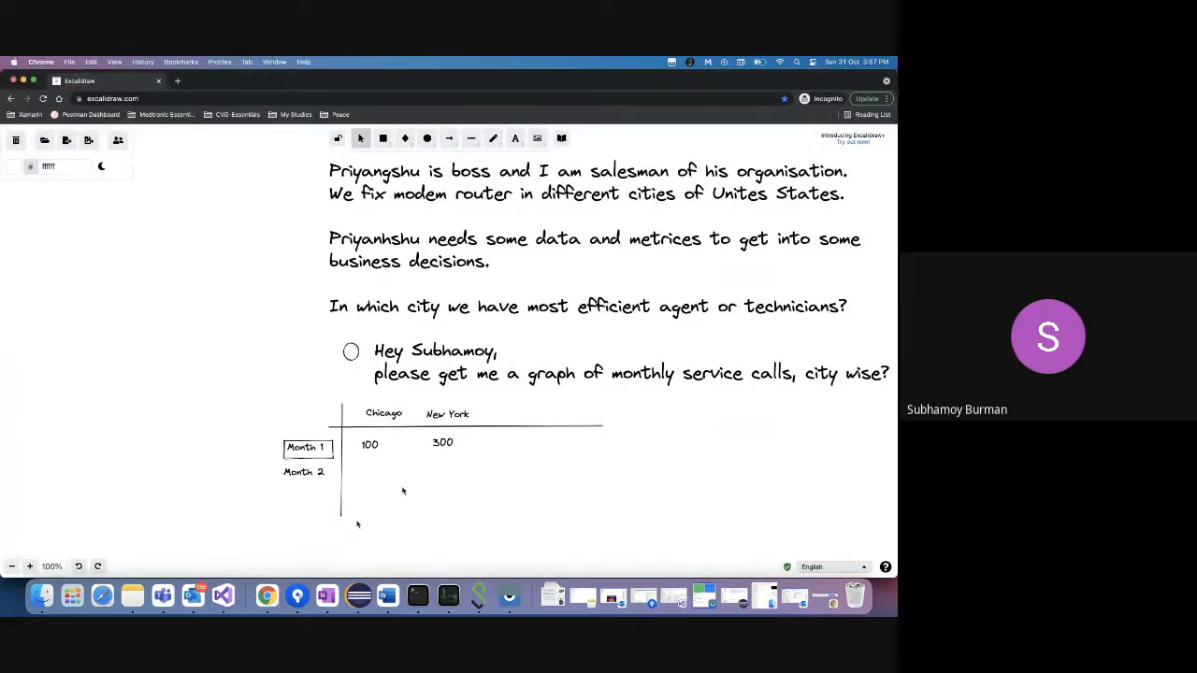
pyautogui.rightClick(267, 596)
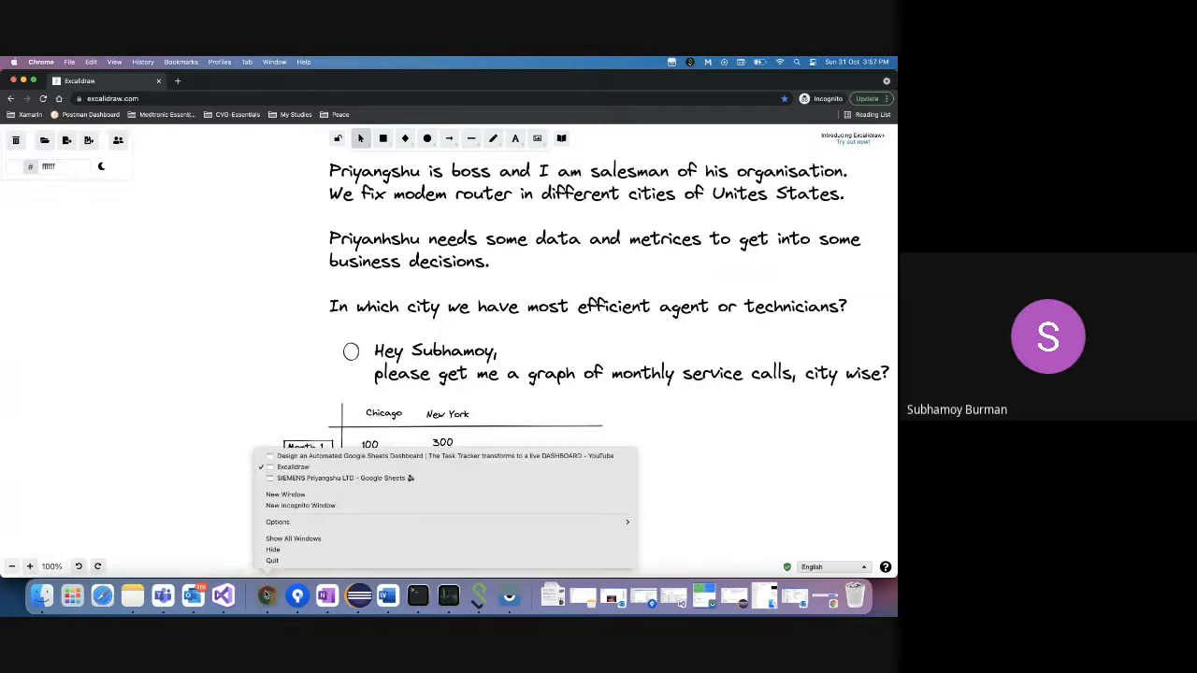
pyautogui.click(298, 478)
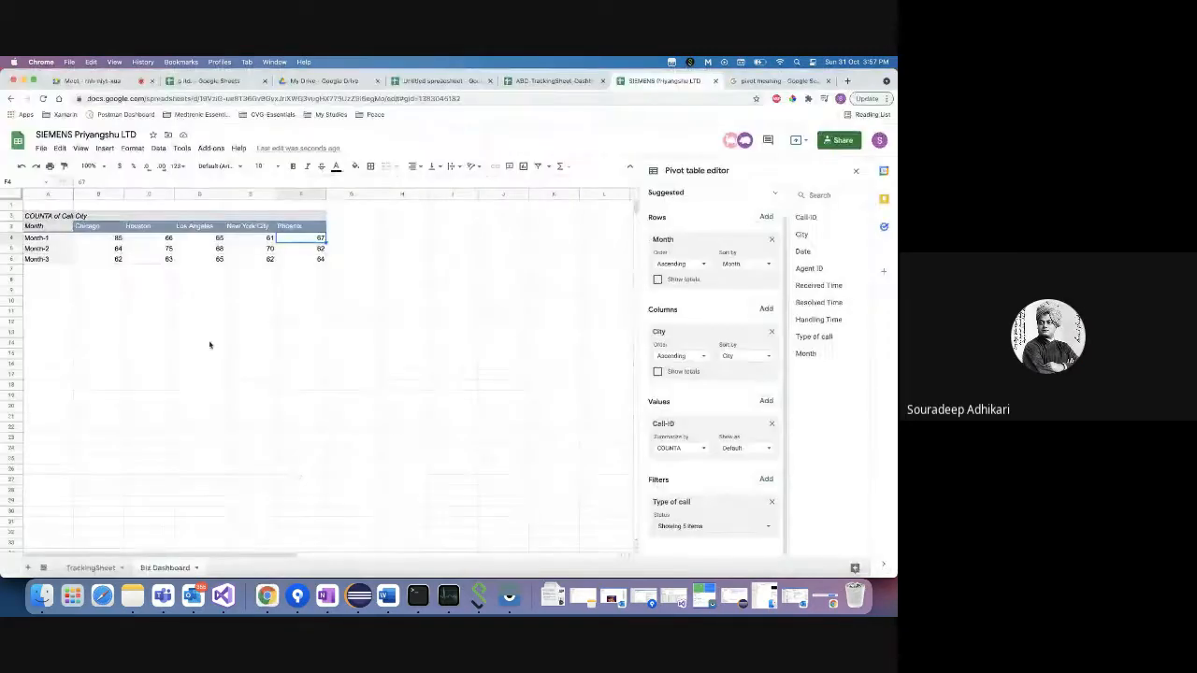
# - Browse the pivot's available column fields, then switch to the p ltd. spreadsheet
pyautogui.click(766, 310)
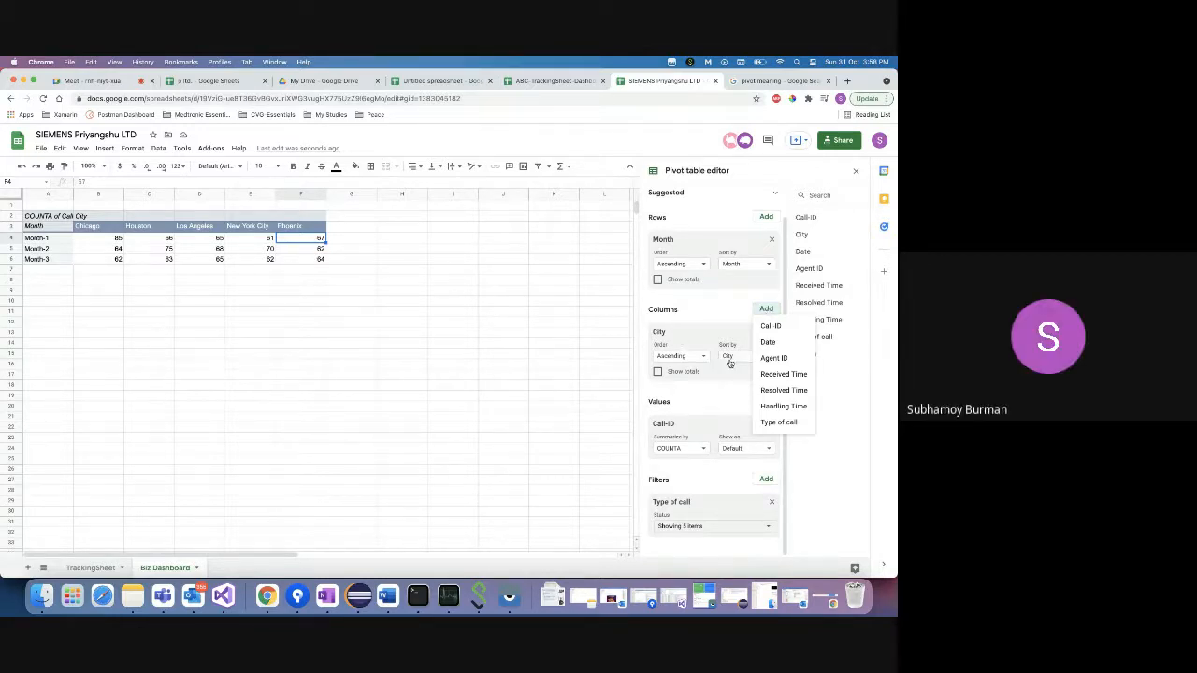
pyautogui.click(736, 303)
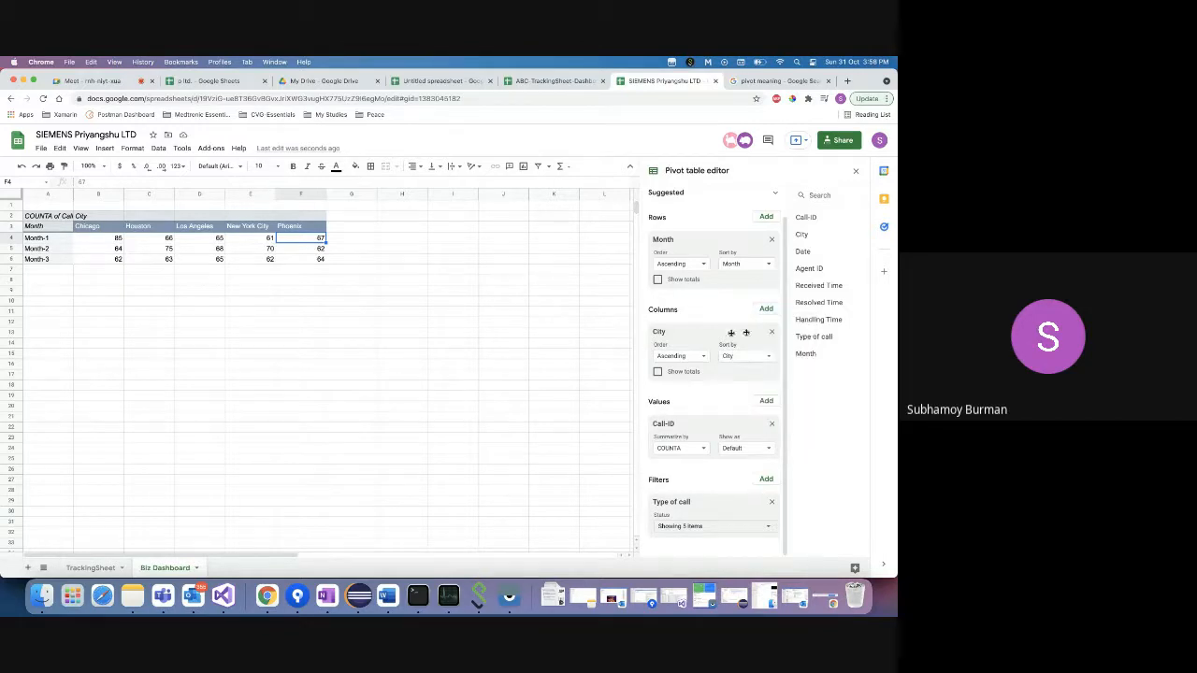
pyautogui.click(767, 310)
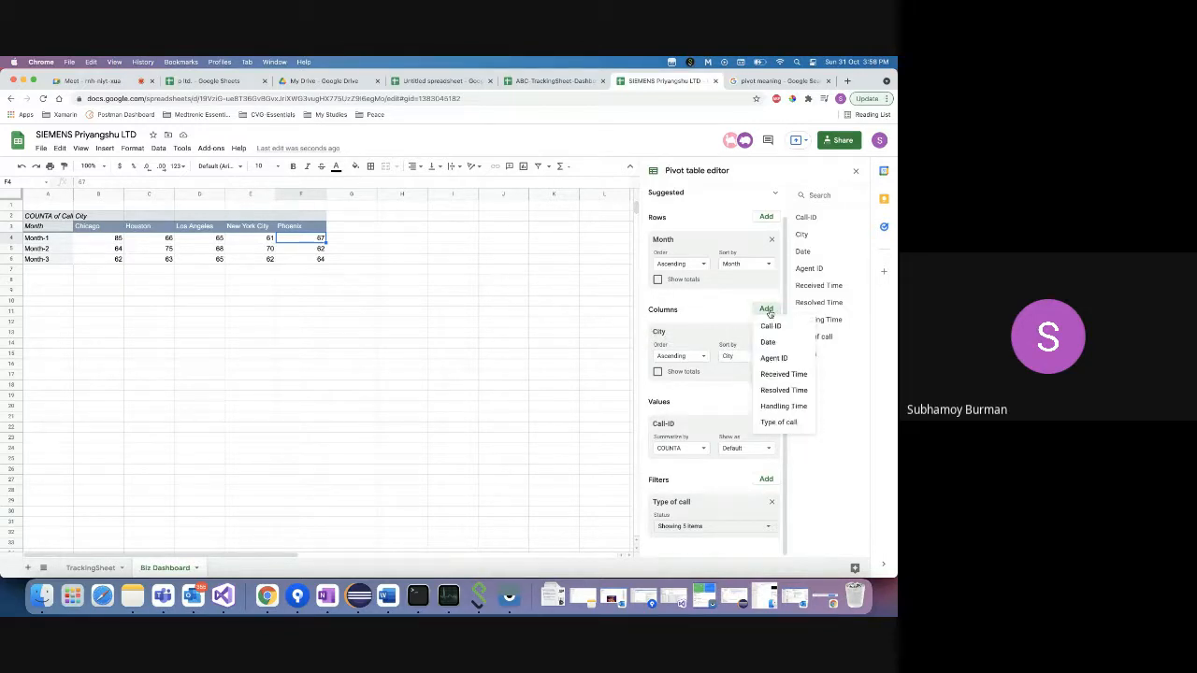
pyautogui.click(190, 81)
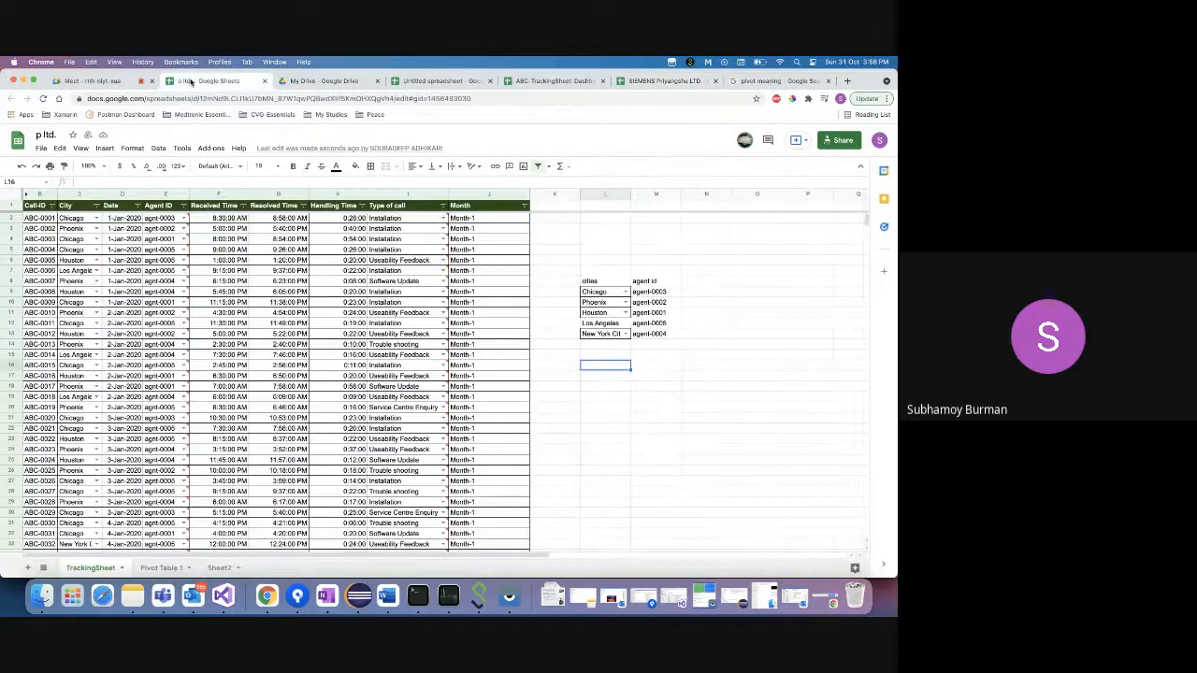
# - Build Pivot Table 1 with Month as rows, City as columns and COUNTA of Call-ID as values
pyautogui.click(160, 569)
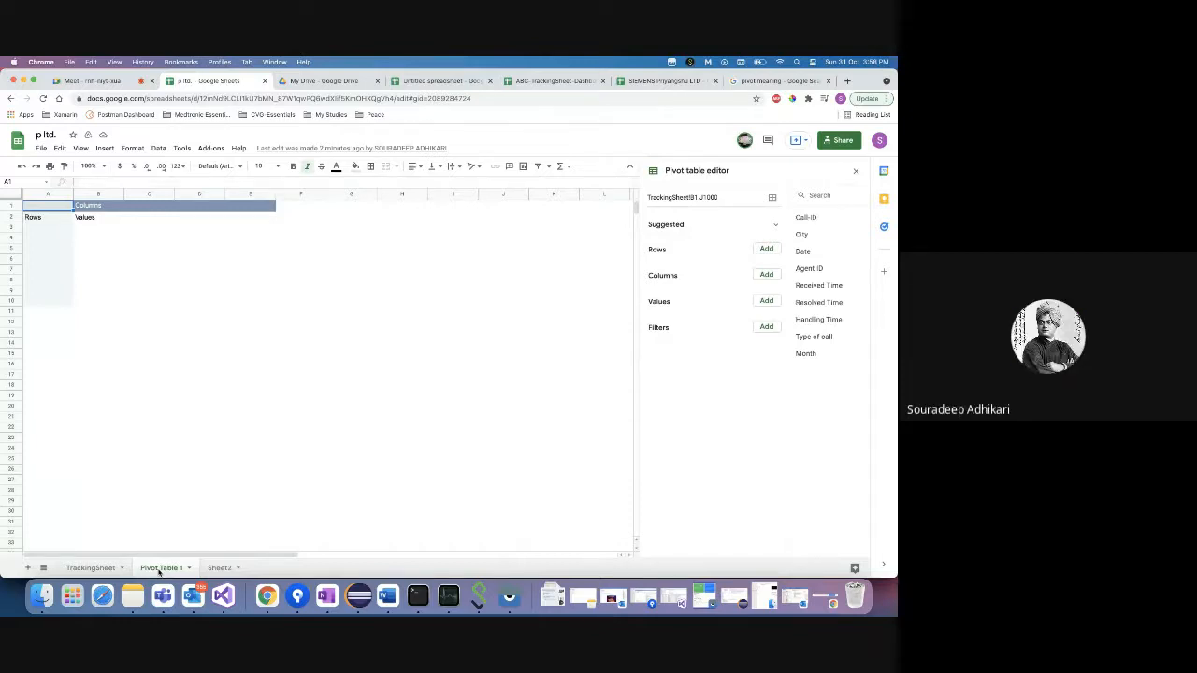
pyautogui.click(37, 228)
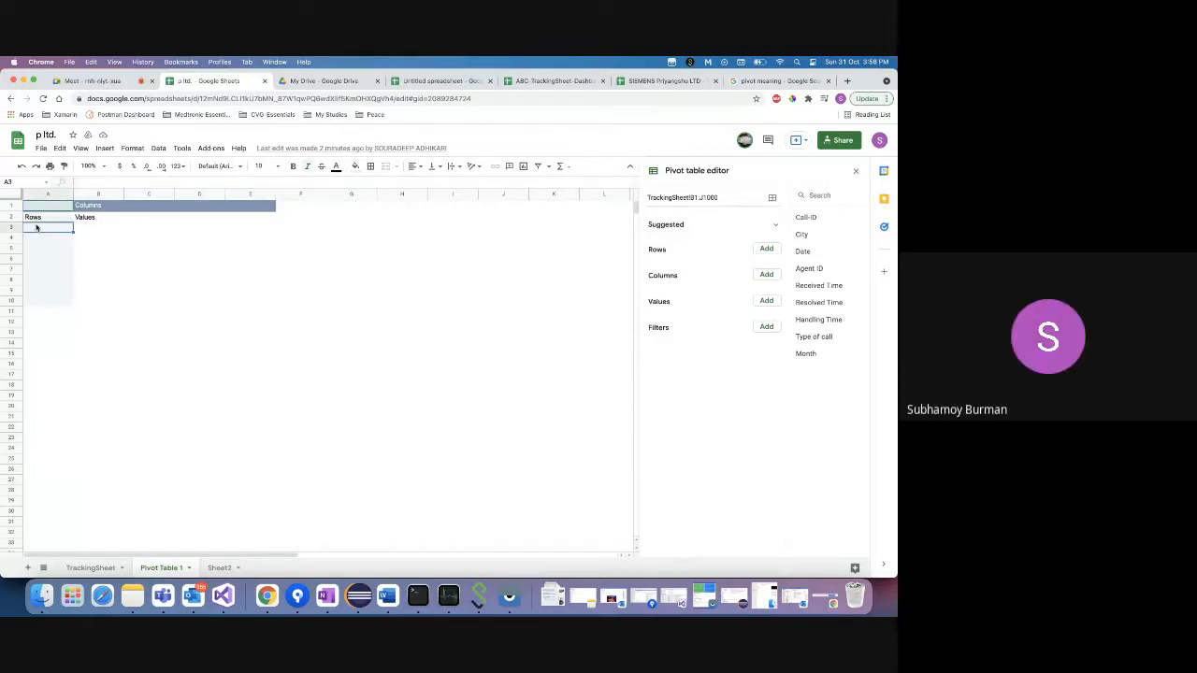
pyautogui.click(38, 218)
pyautogui.click(766, 249)
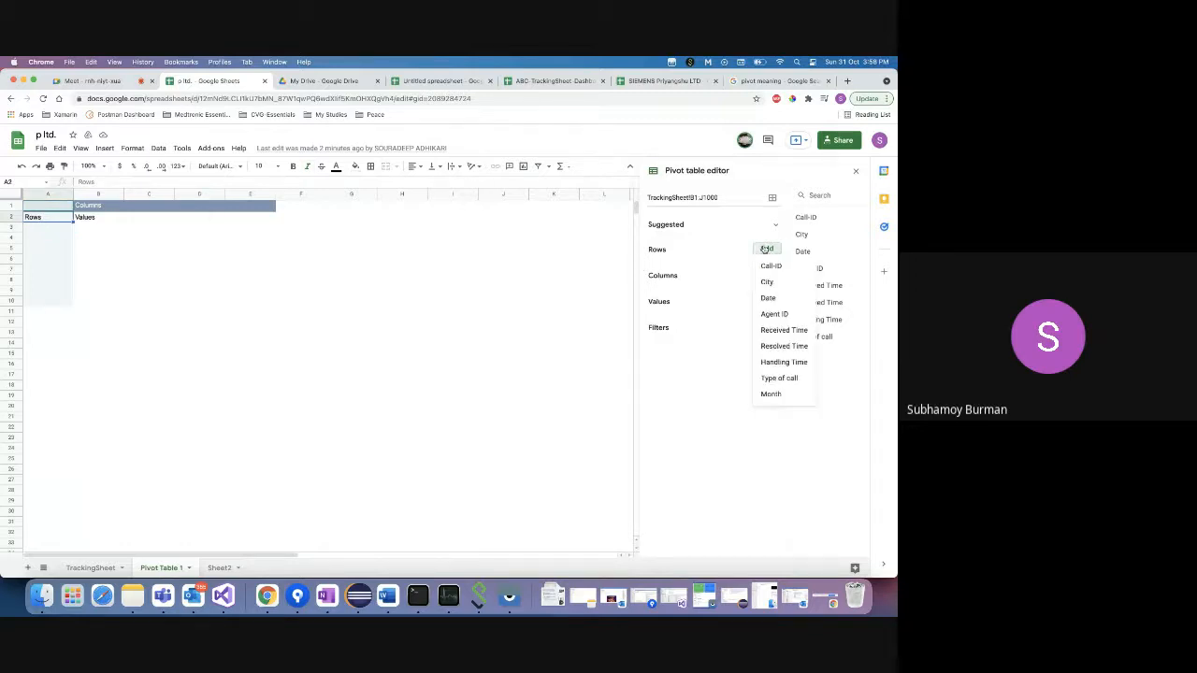
pyautogui.click(780, 394)
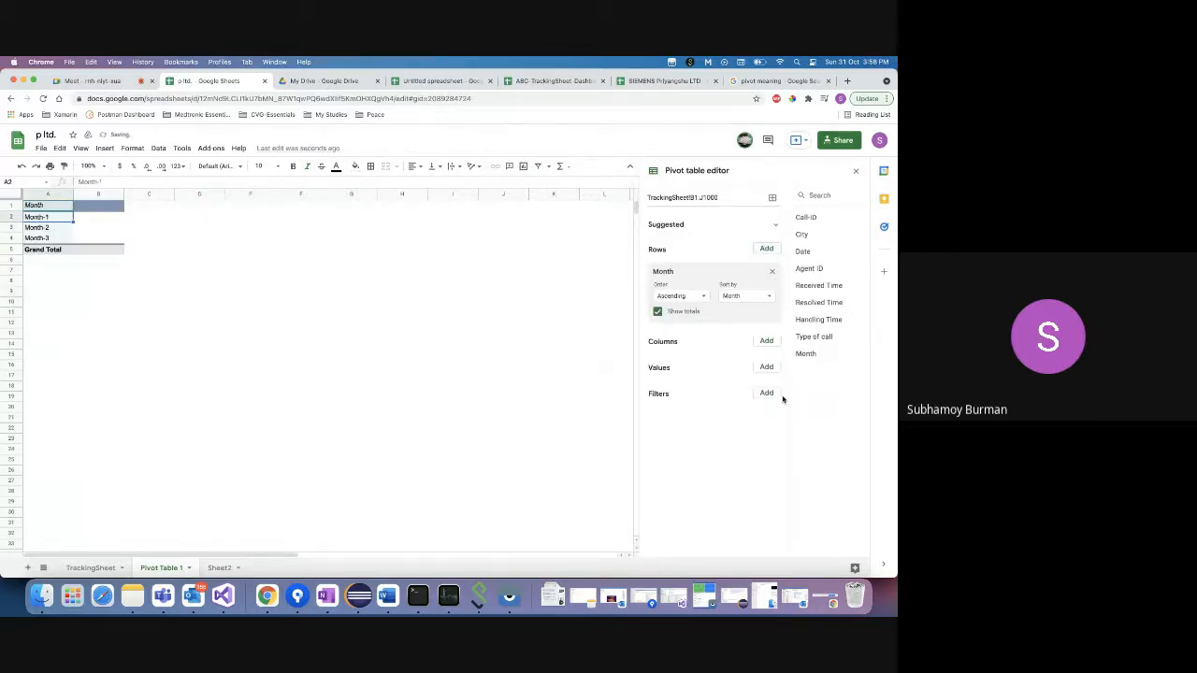
pyautogui.click(770, 343)
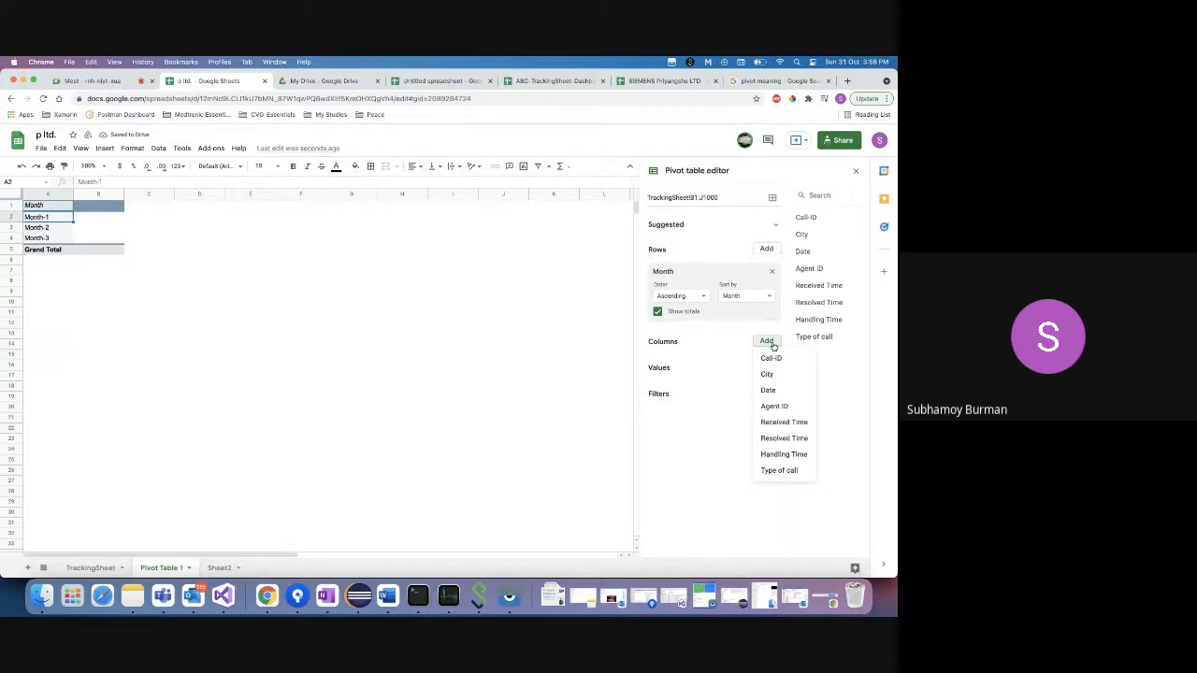
pyautogui.click(769, 375)
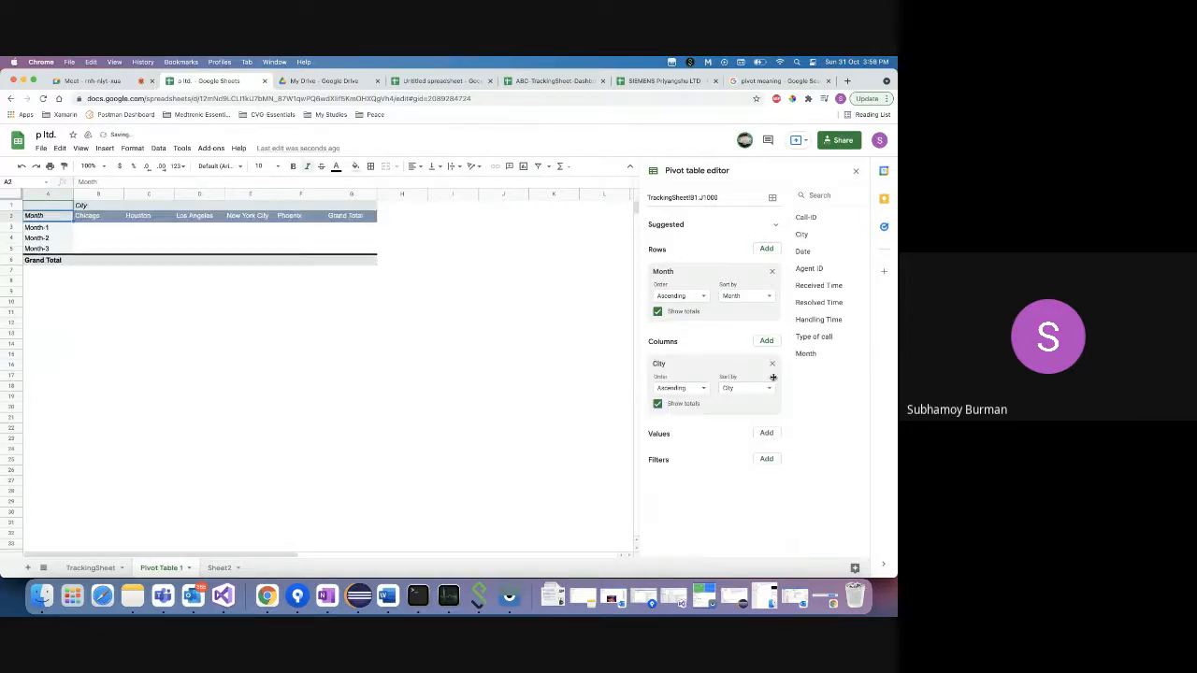
pyautogui.click(767, 433)
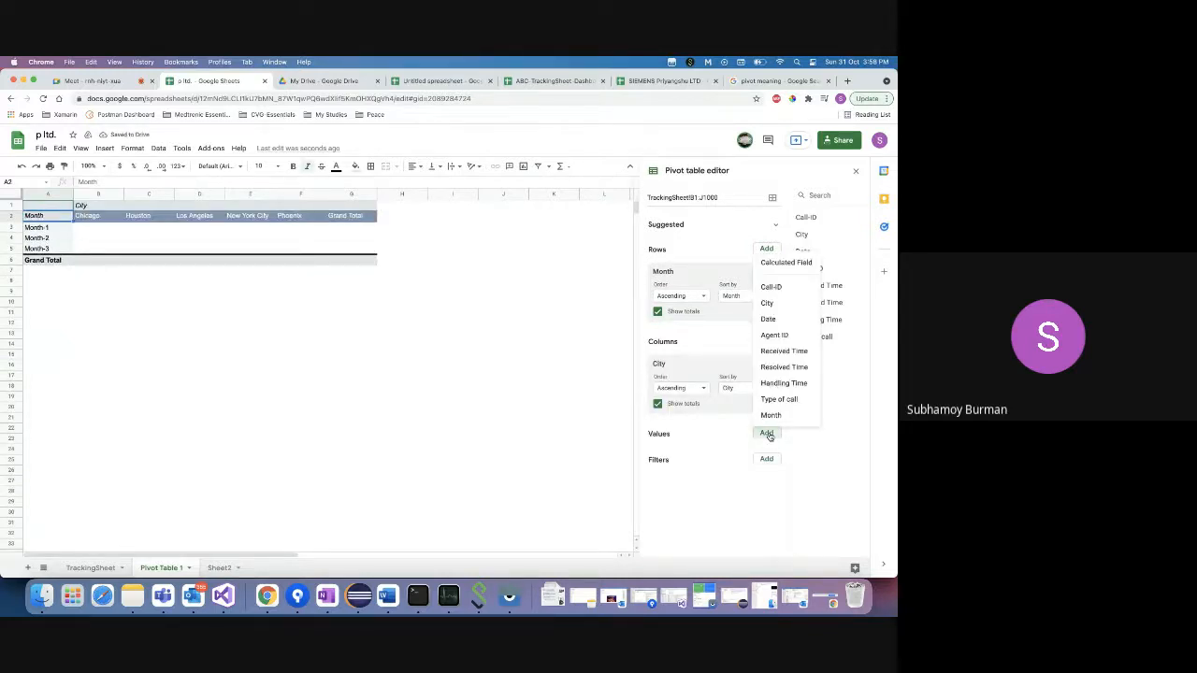
pyautogui.click(774, 286)
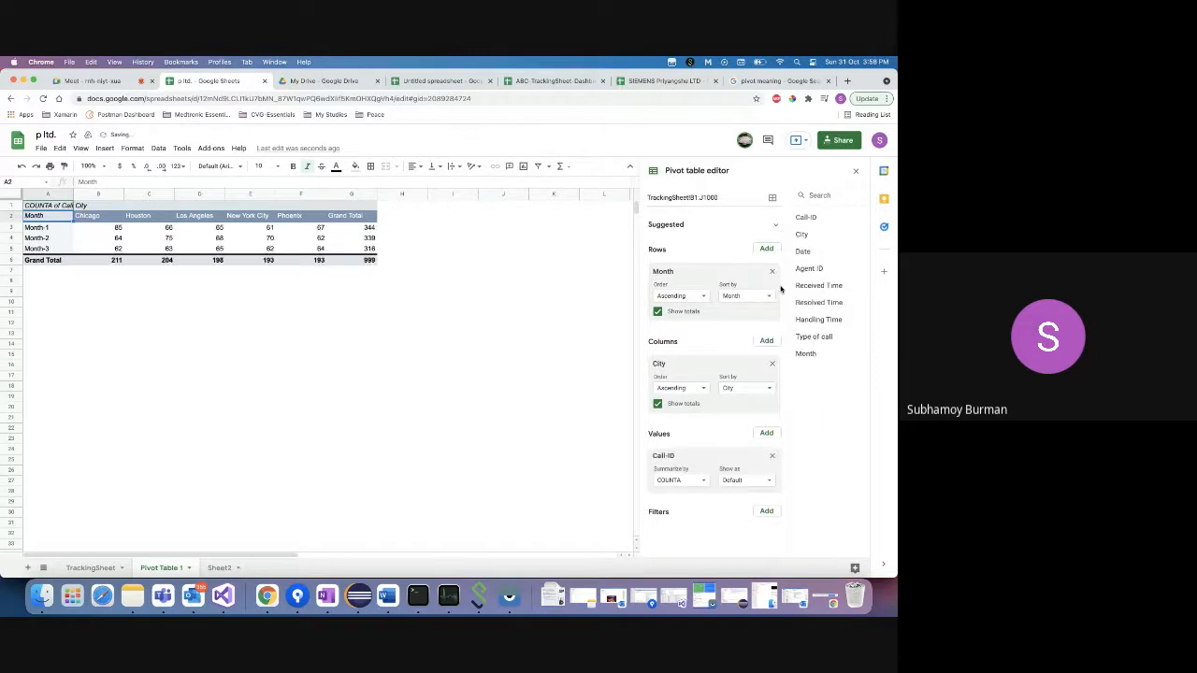
# - Confirm the 999 grand total and switch to the dashboard spreadsheet
pyautogui.click(349, 262)
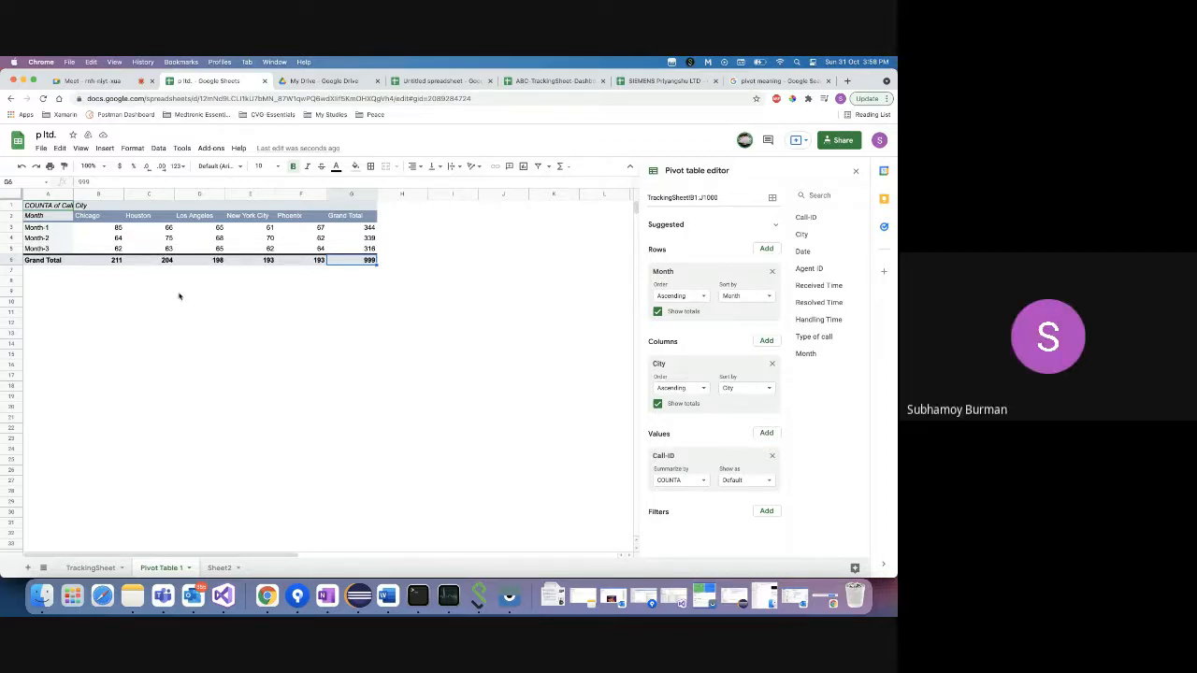
pyautogui.click(38, 217)
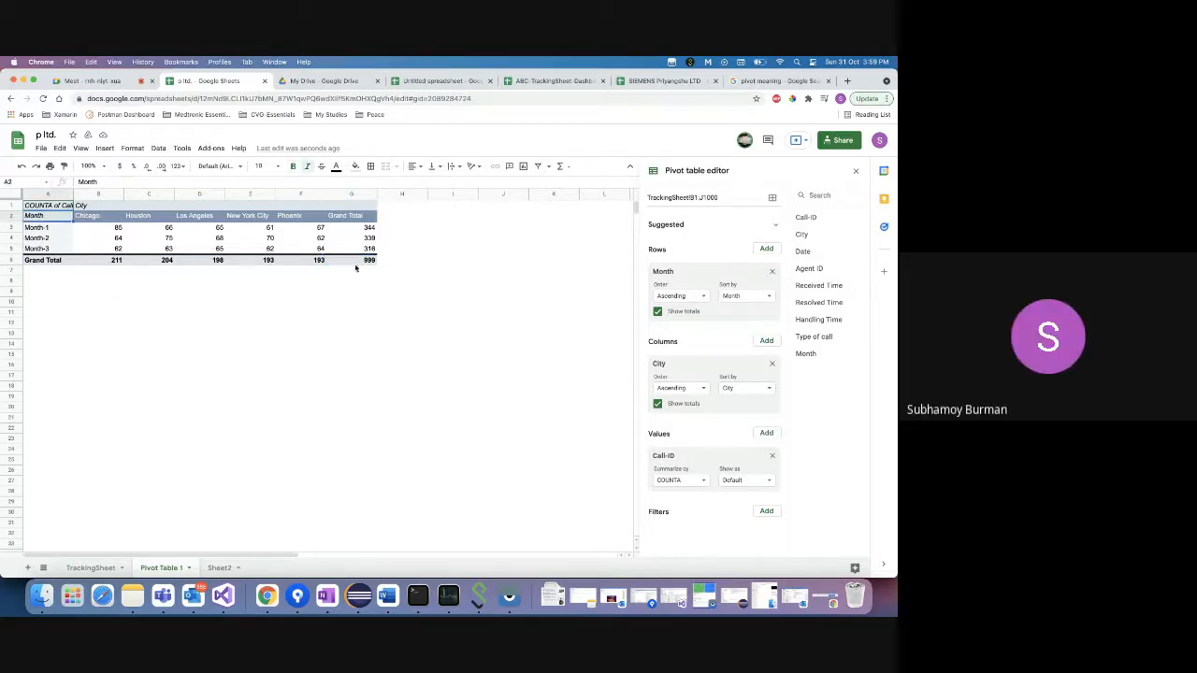
pyautogui.click(568, 83)
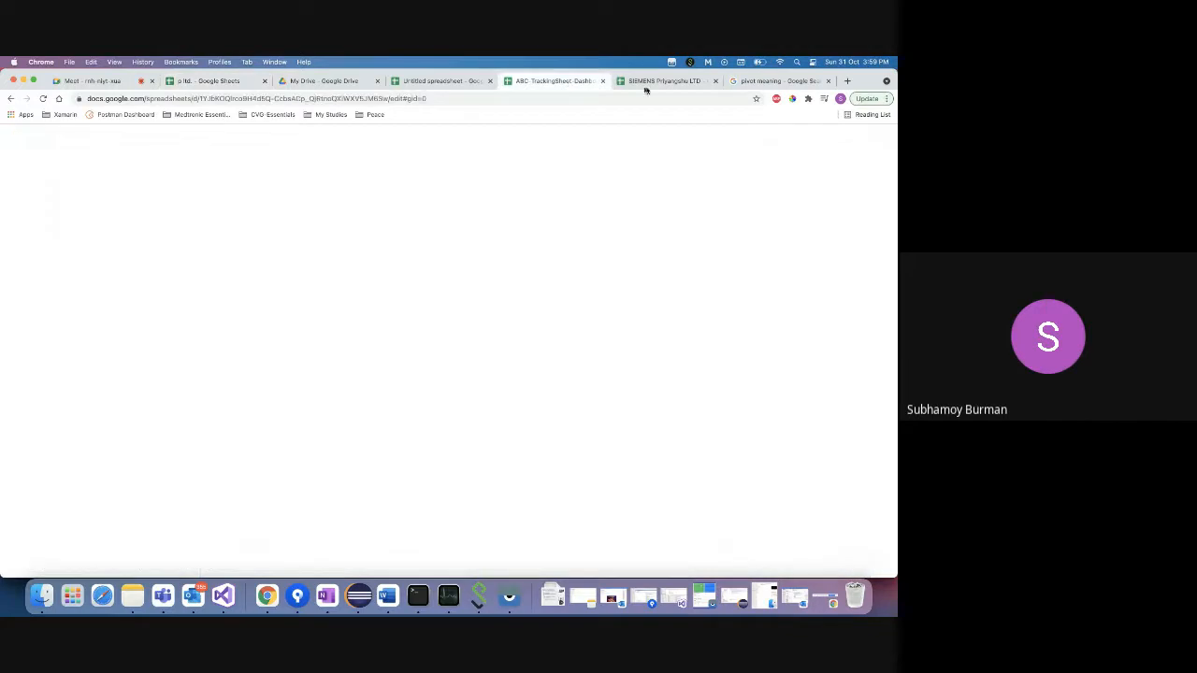
# - Leave the Biz Dashboard pivot and bring up the Excalidraw request for a monthly city-wise graph
pyautogui.click(647, 86)
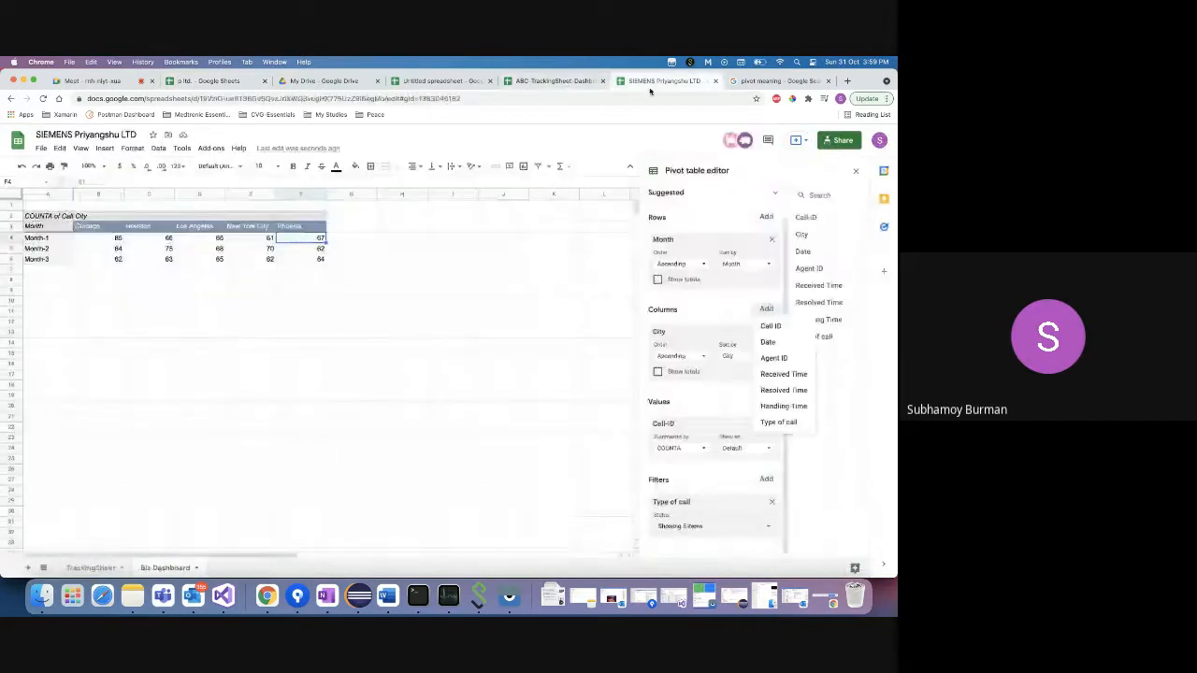
pyautogui.click(43, 305)
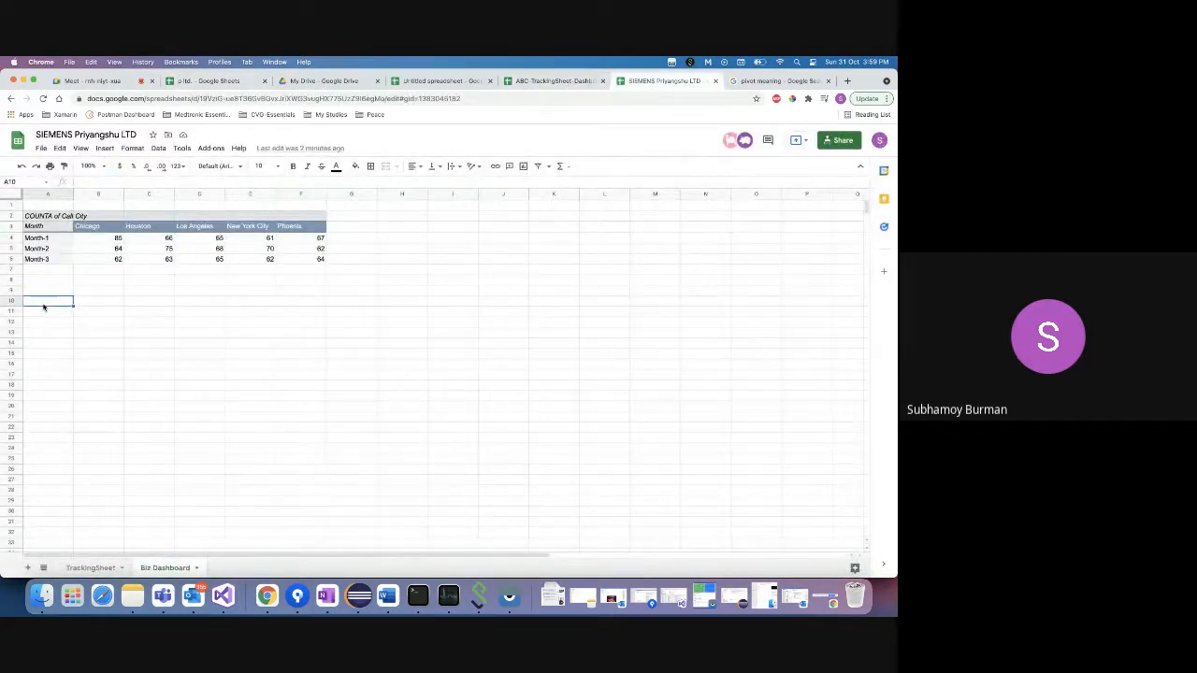
pyautogui.click(46, 228)
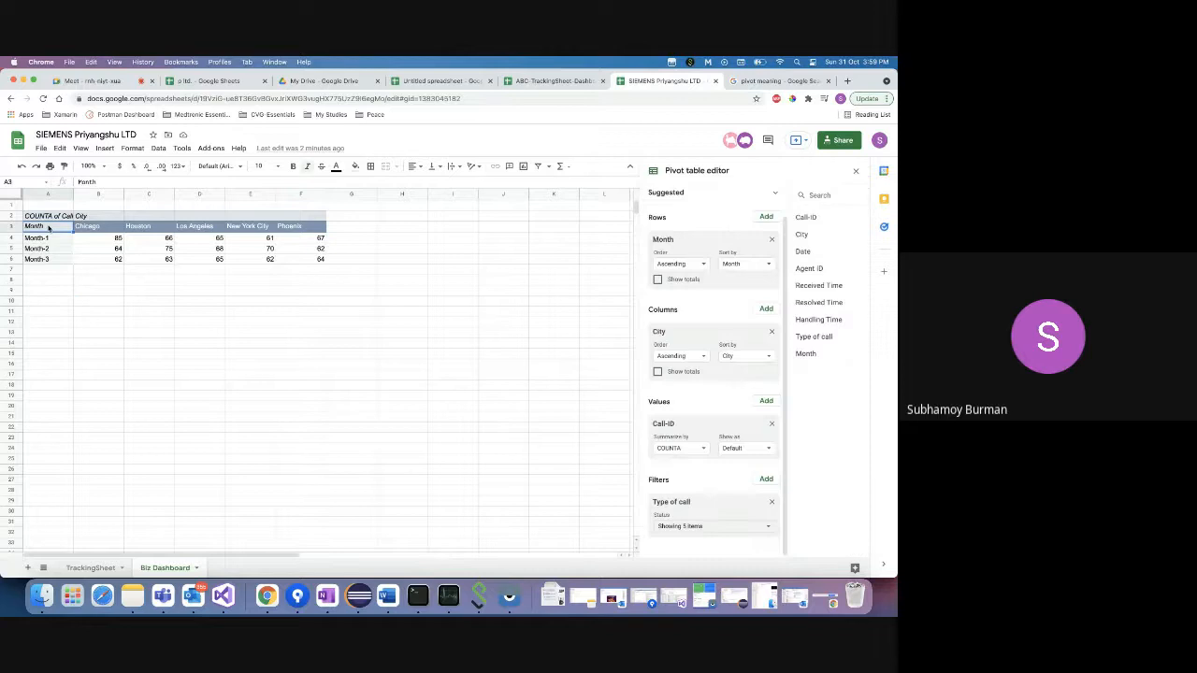
pyautogui.rightClick(267, 595)
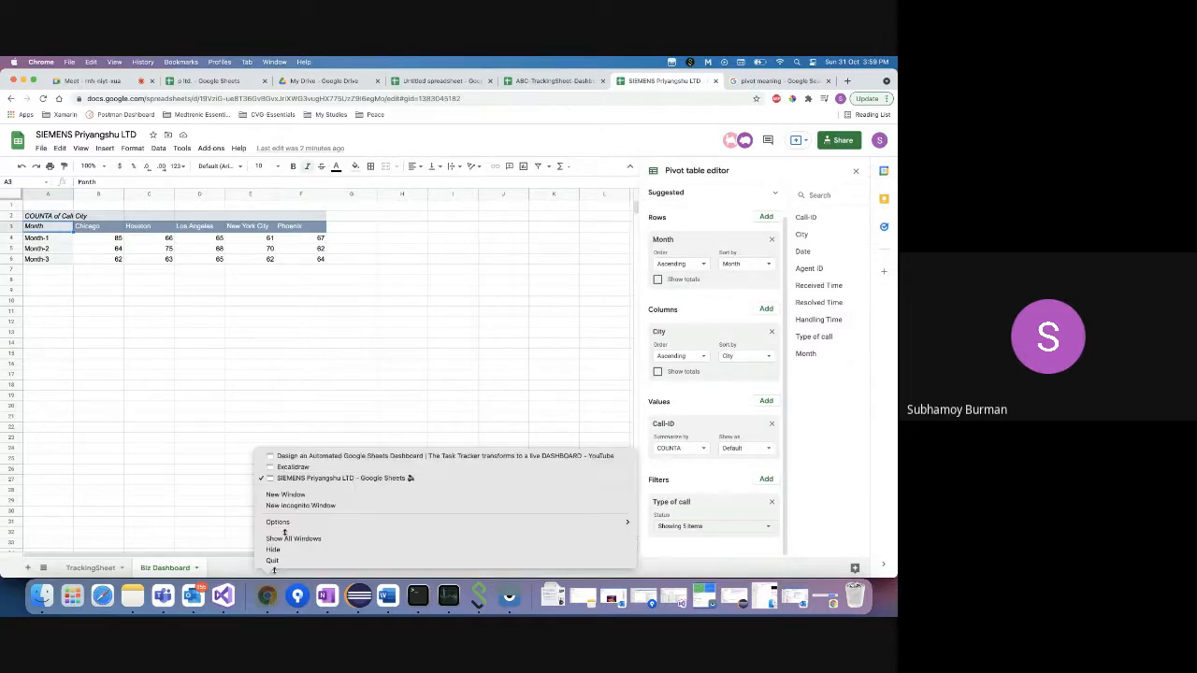
pyautogui.click(293, 467)
pyautogui.click(567, 374)
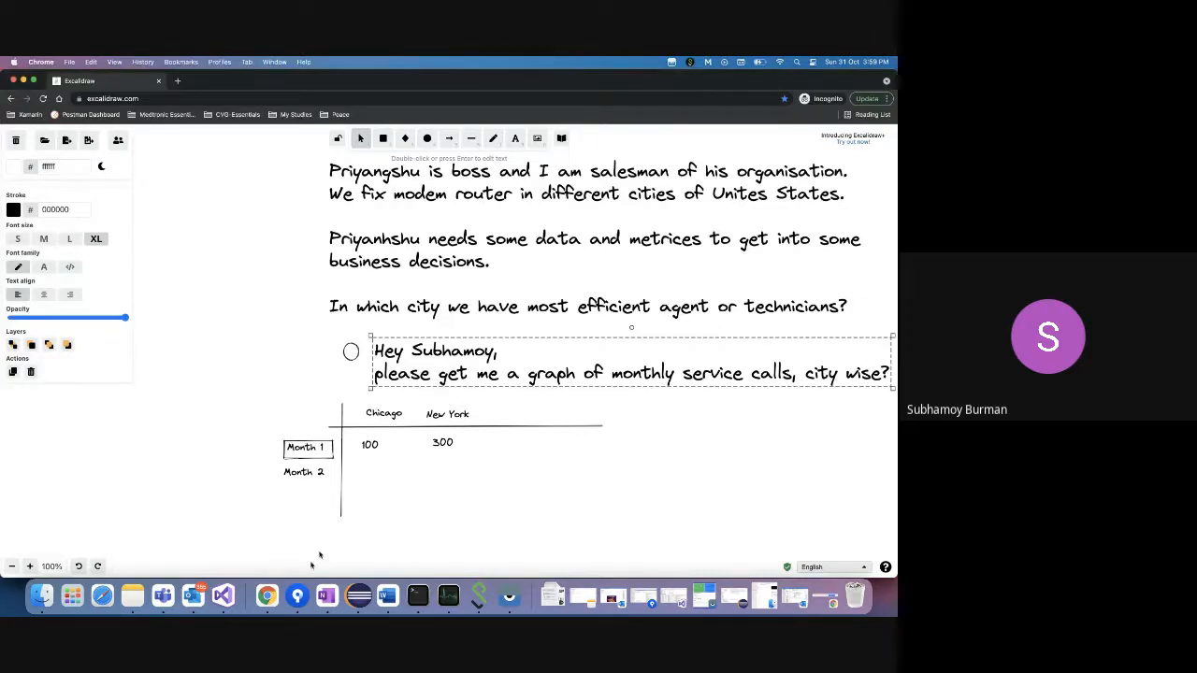
# - Return to the Biz Dashboard pivot, reopen its editor and select the table A3:F6
pyautogui.rightClick(266, 596)
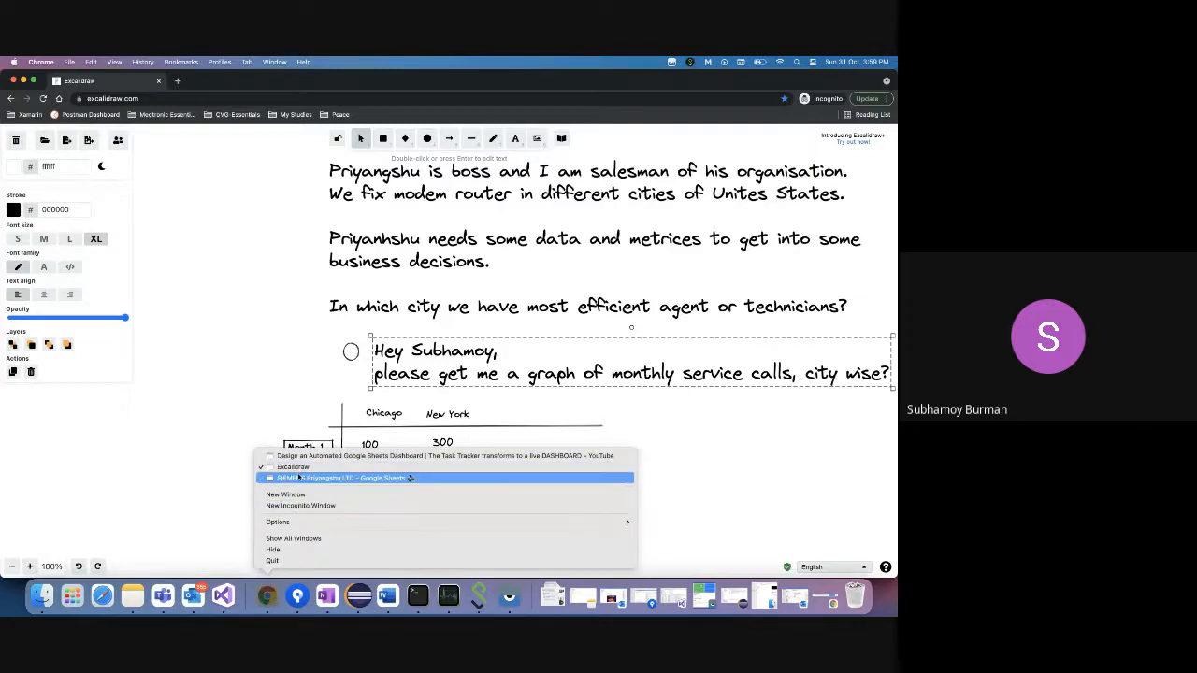
pyautogui.click(298, 478)
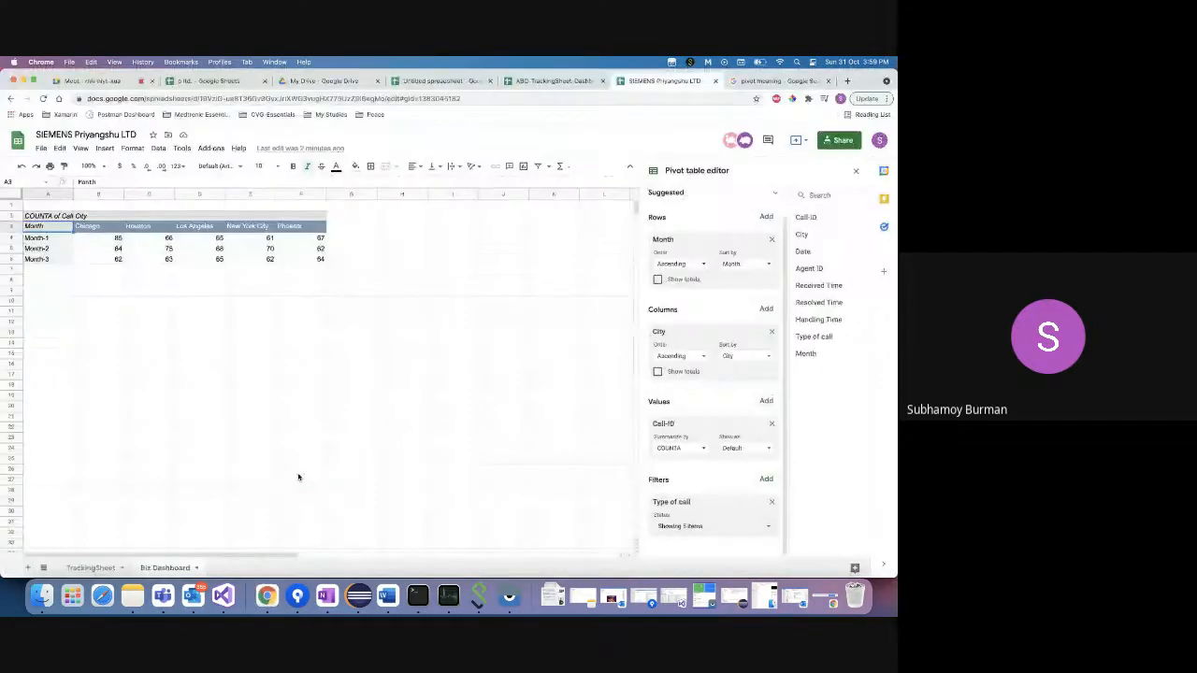
pyautogui.click(99, 300)
pyautogui.click(51, 230)
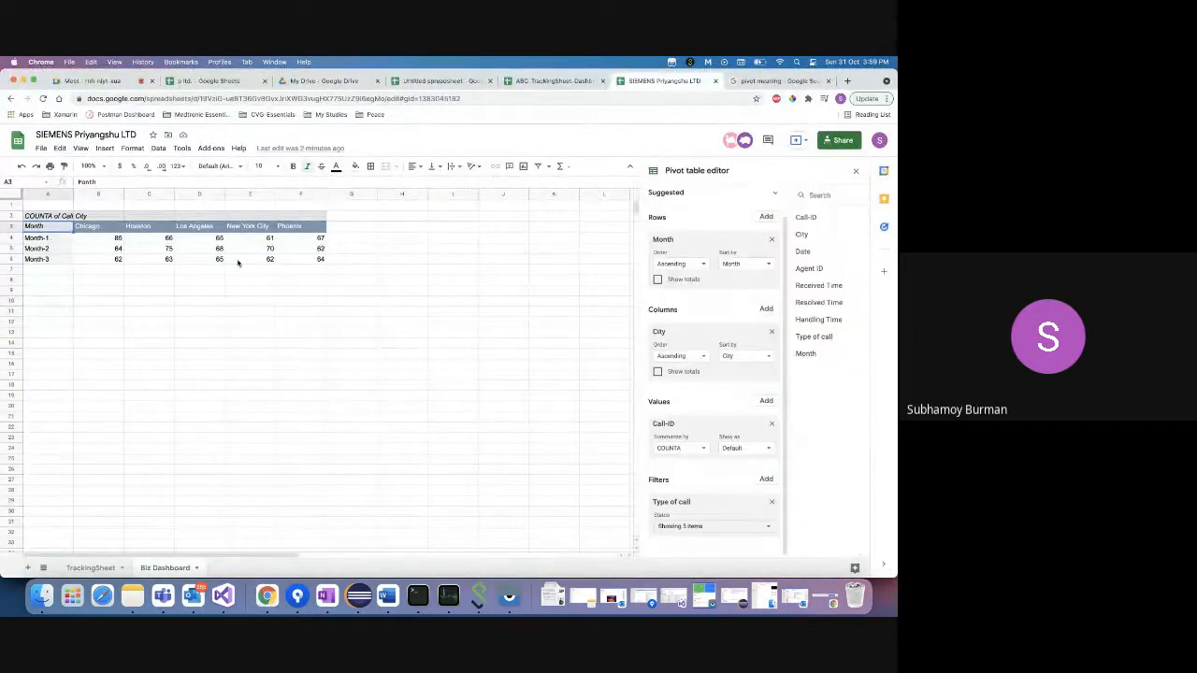
pyautogui.keyDown('shift'); pyautogui.click(307, 258); pyautogui.keyUp('shift')
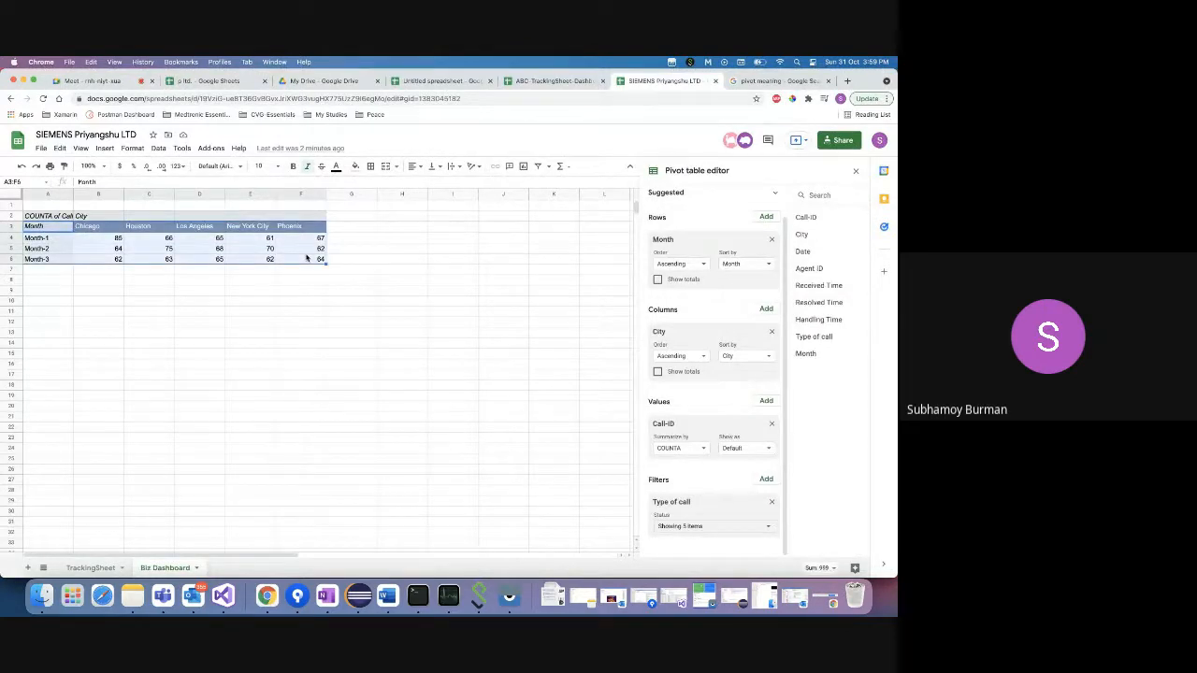
# - Insert a chart from the pivot range A3:F6
pyautogui.click(66, 247)
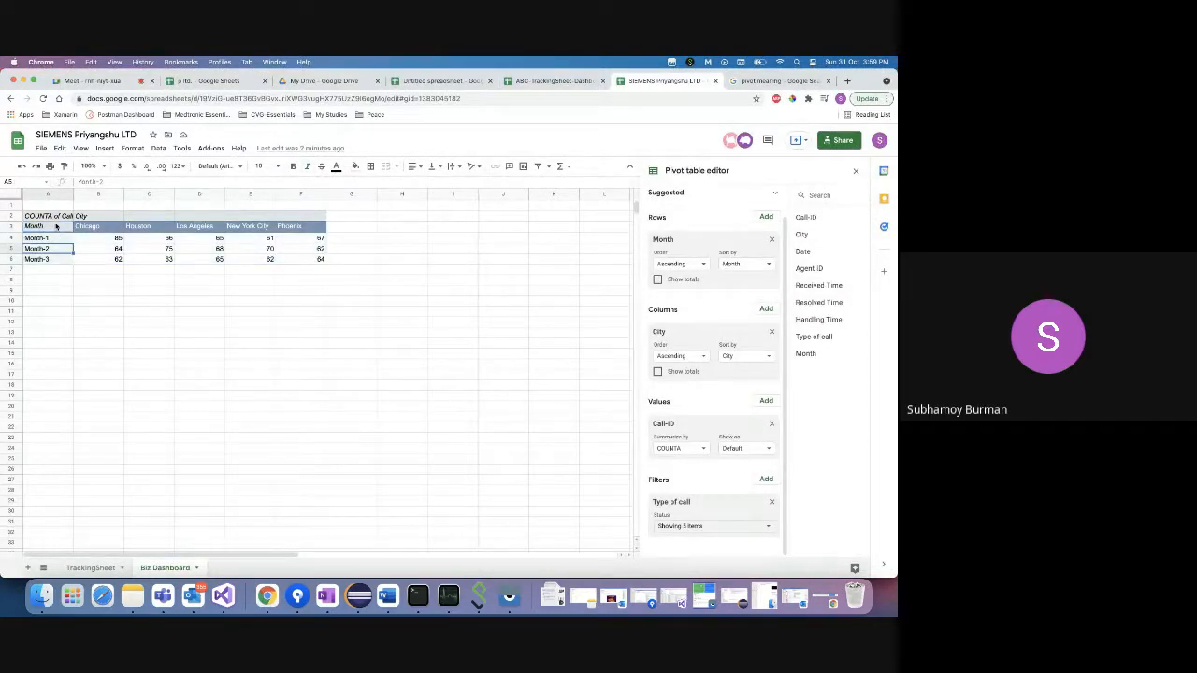
pyautogui.click(56, 227)
pyautogui.click(52, 239)
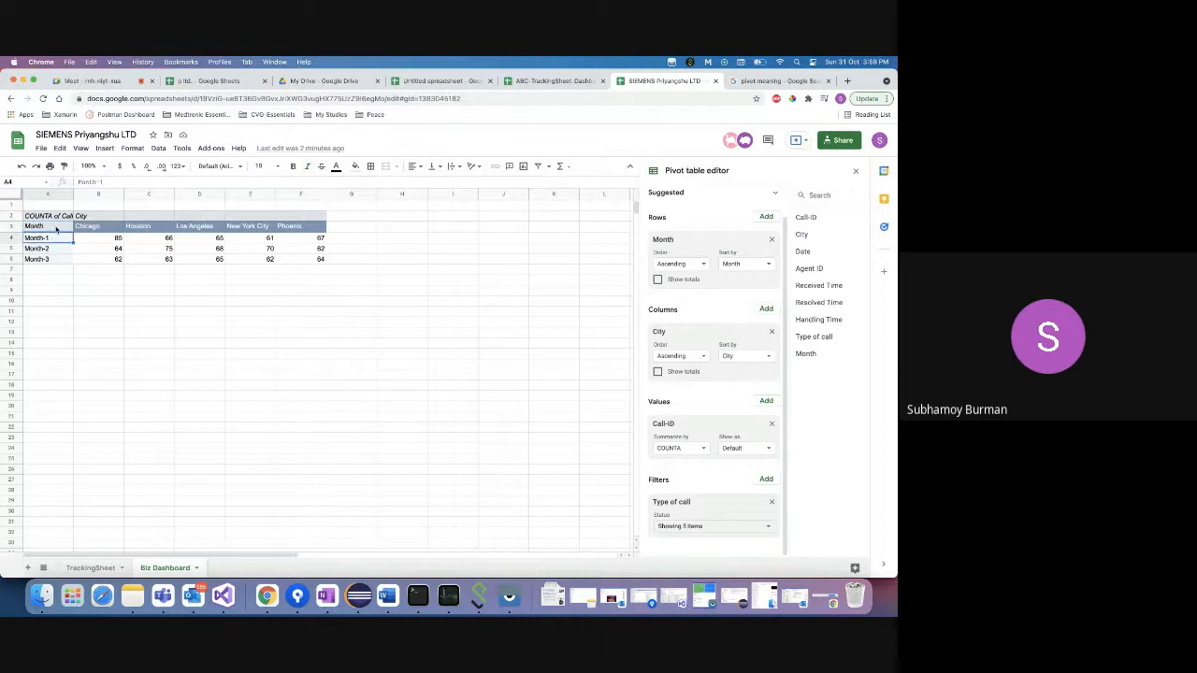
pyautogui.click(56, 227)
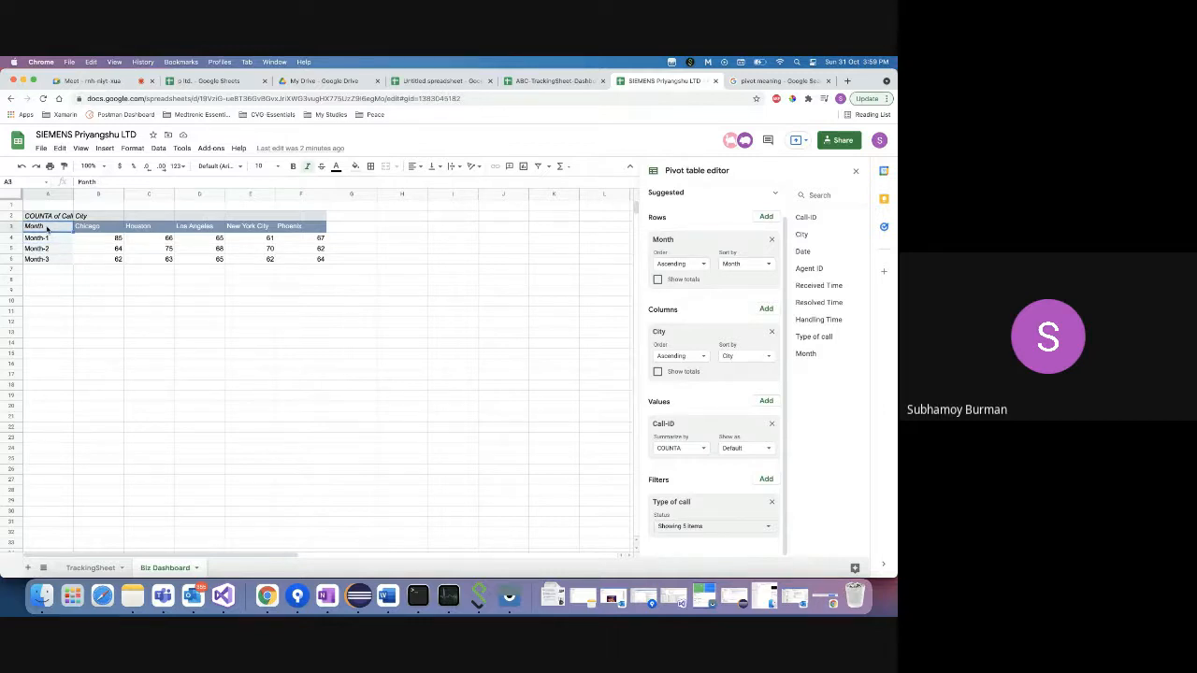
pyautogui.keyDown('shift'); pyautogui.click(308, 262); pyautogui.keyUp('shift')
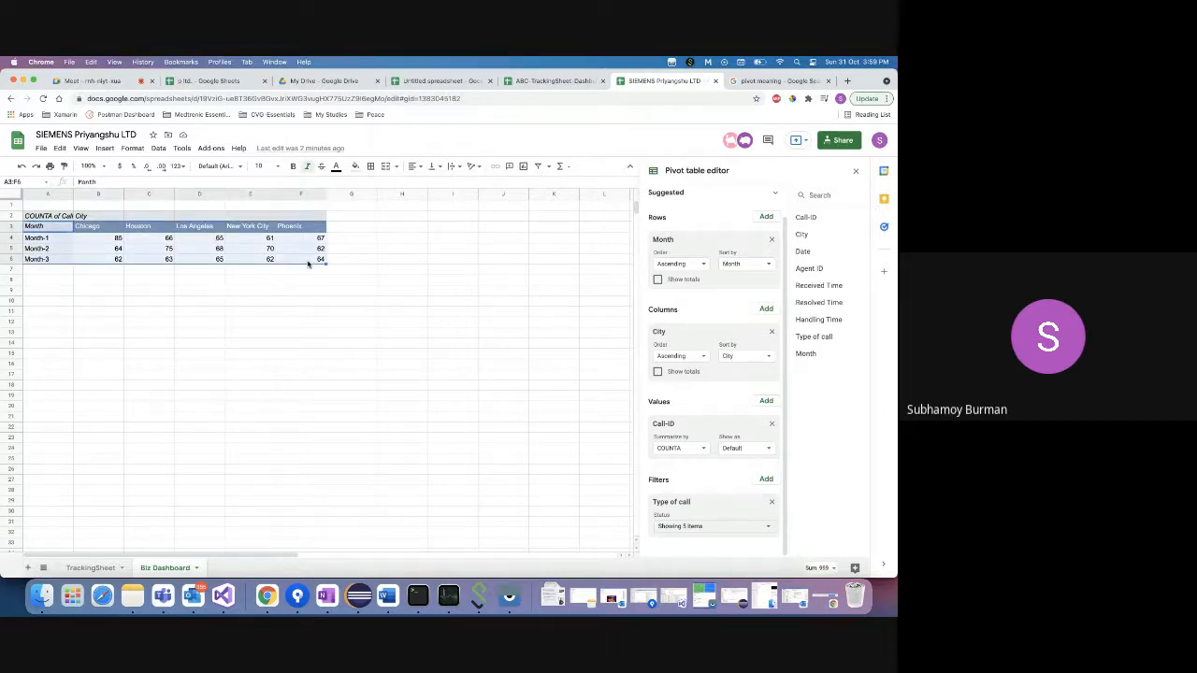
pyautogui.click(106, 150)
pyautogui.click(137, 295)
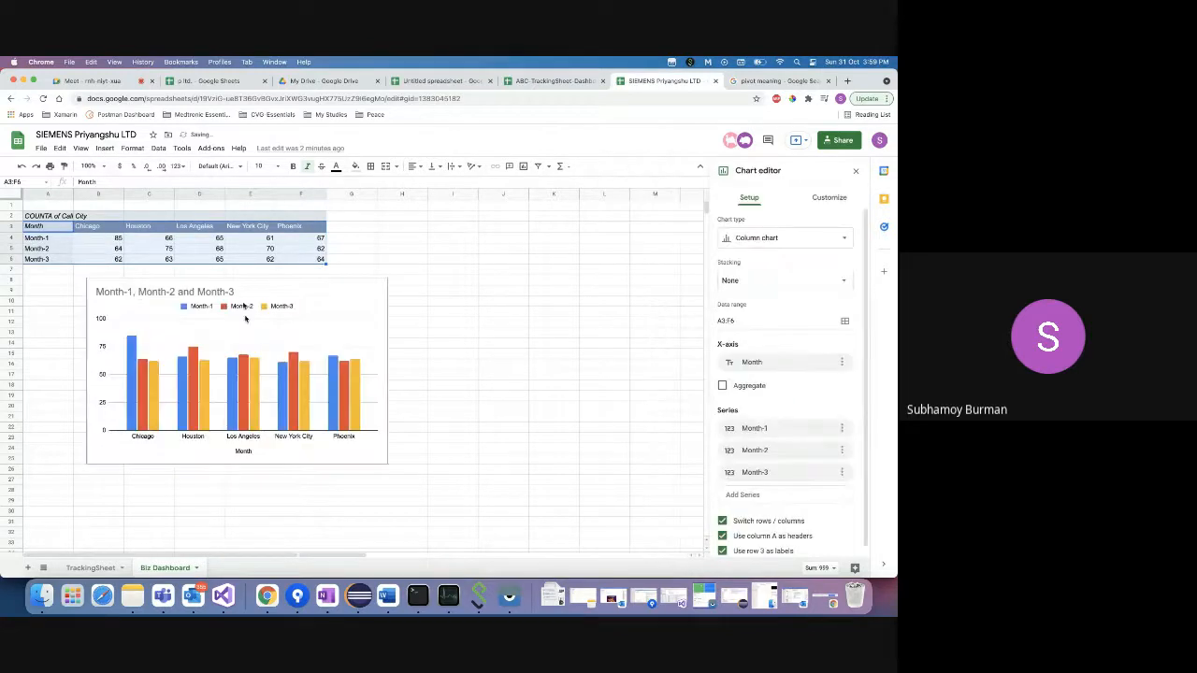
# - Drag the new column chart into place directly below the pivot table
pyautogui.click(183, 284)
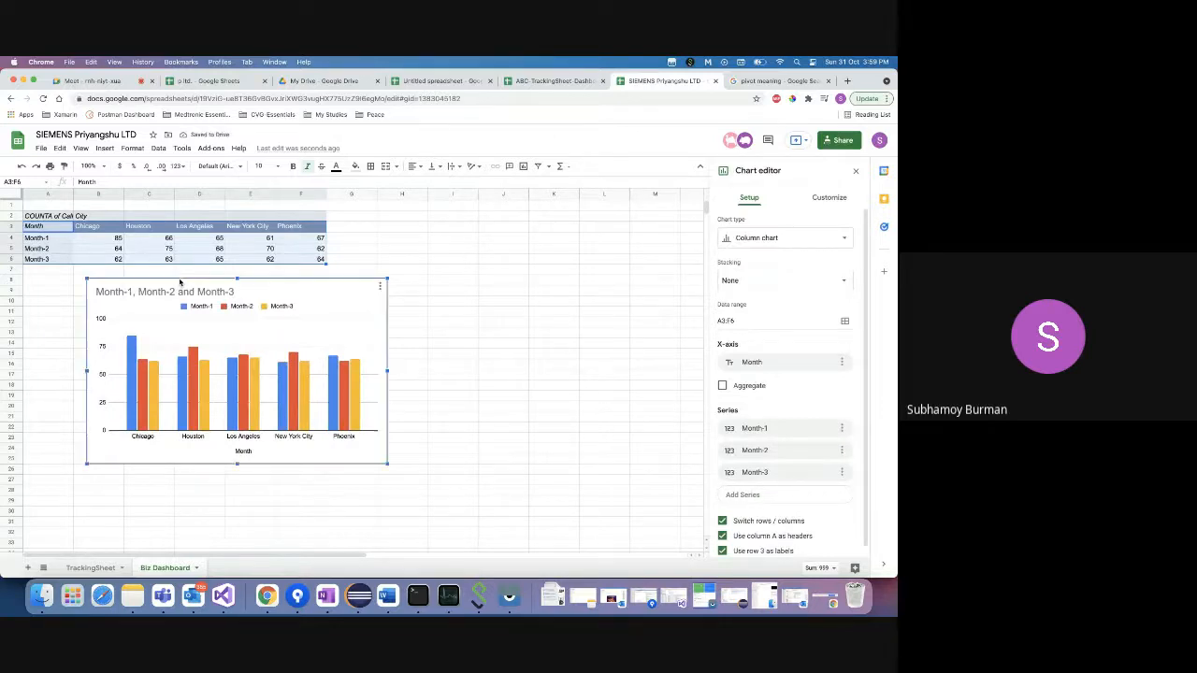
pyautogui.moveTo(221, 283); pyautogui.dragTo(159, 281)
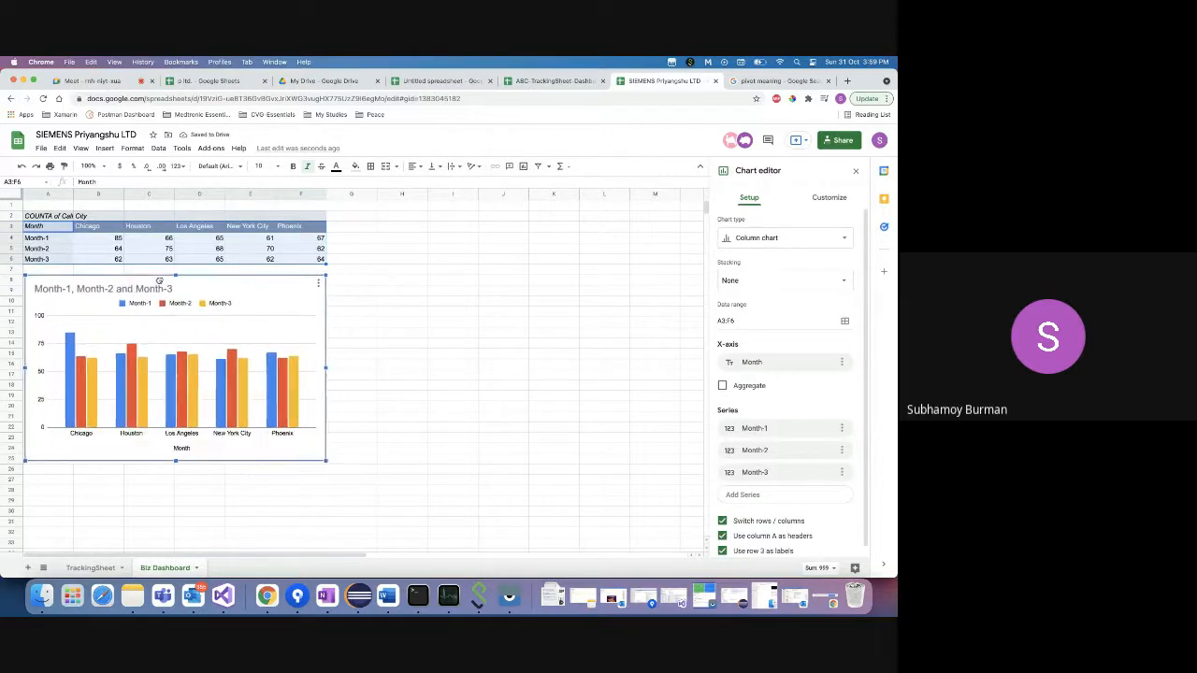
pyautogui.doubleClick(157, 290)
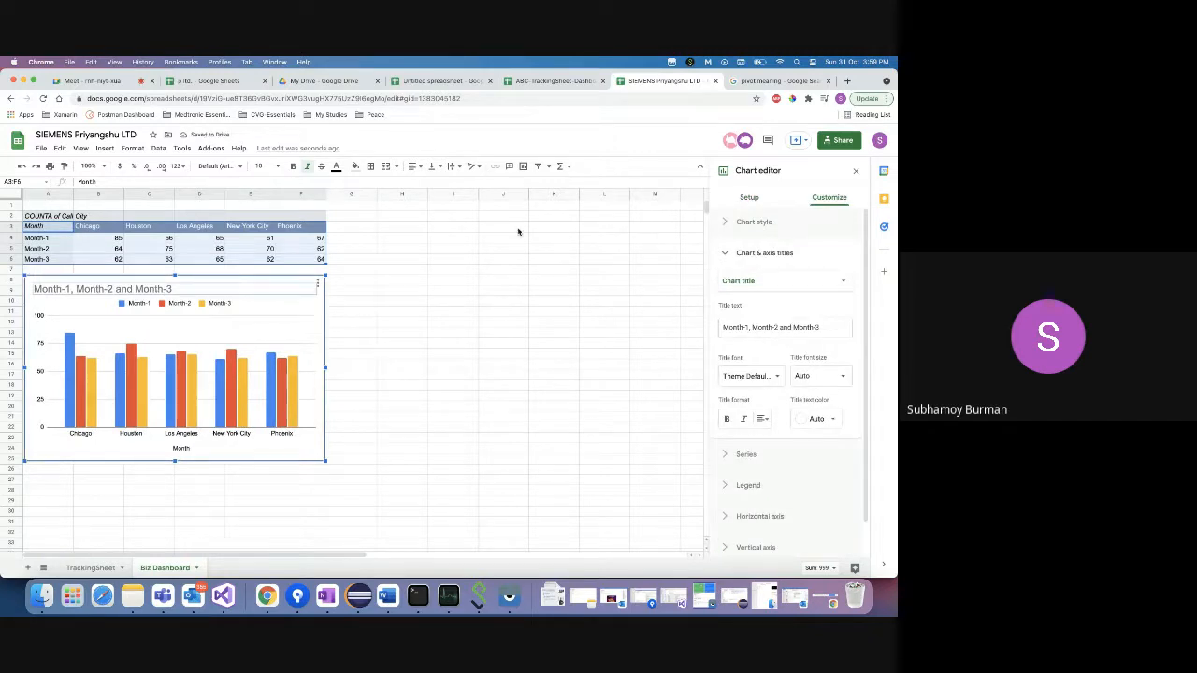
pyautogui.click(726, 222)
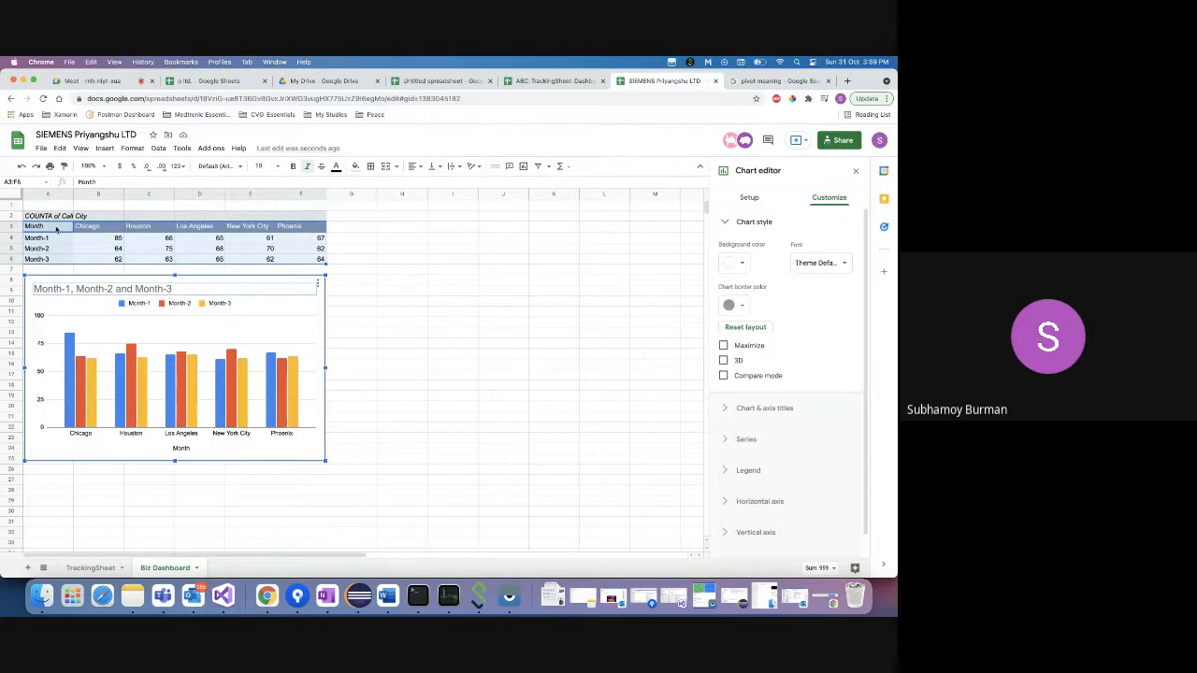
pyautogui.click(71, 230)
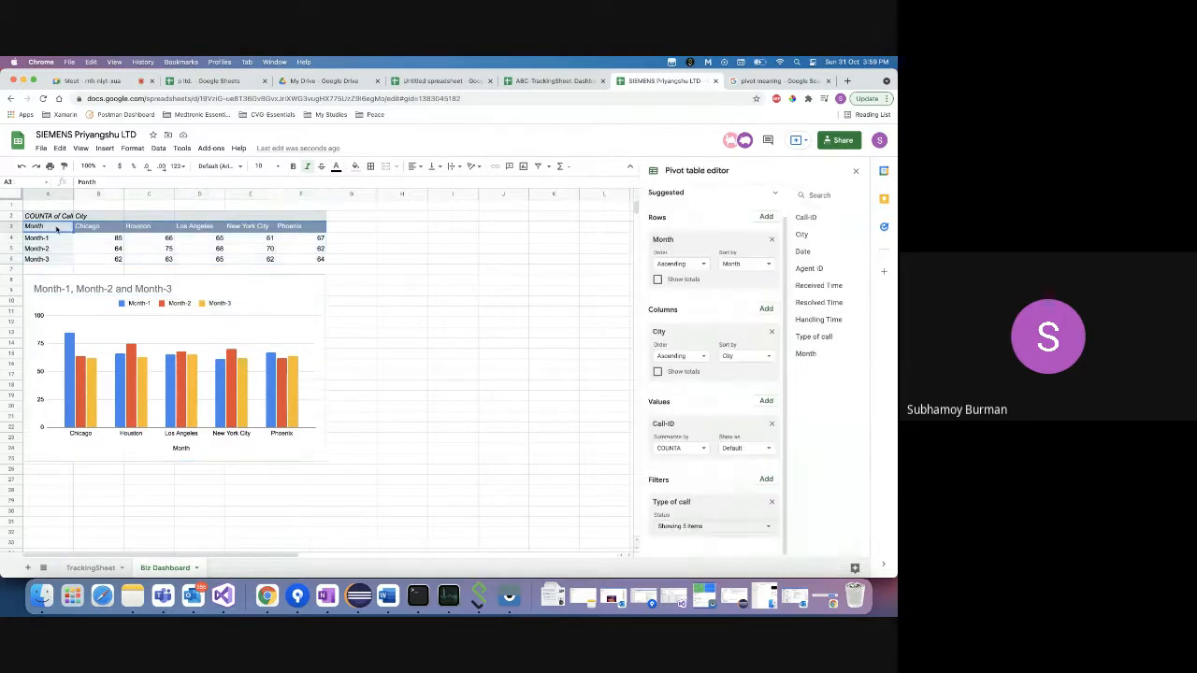
pyautogui.keyDown('shift'); pyautogui.click(304, 260); pyautogui.keyUp('shift')
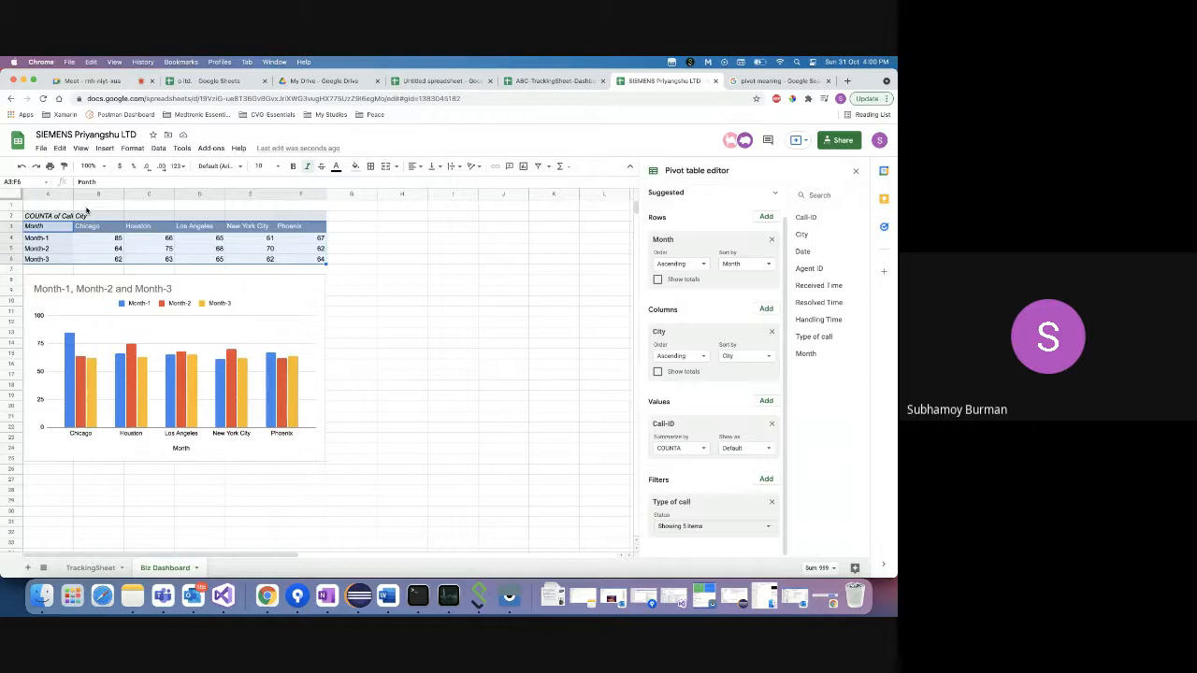
pyautogui.click(104, 148)
pyautogui.moveTo(185, 304)
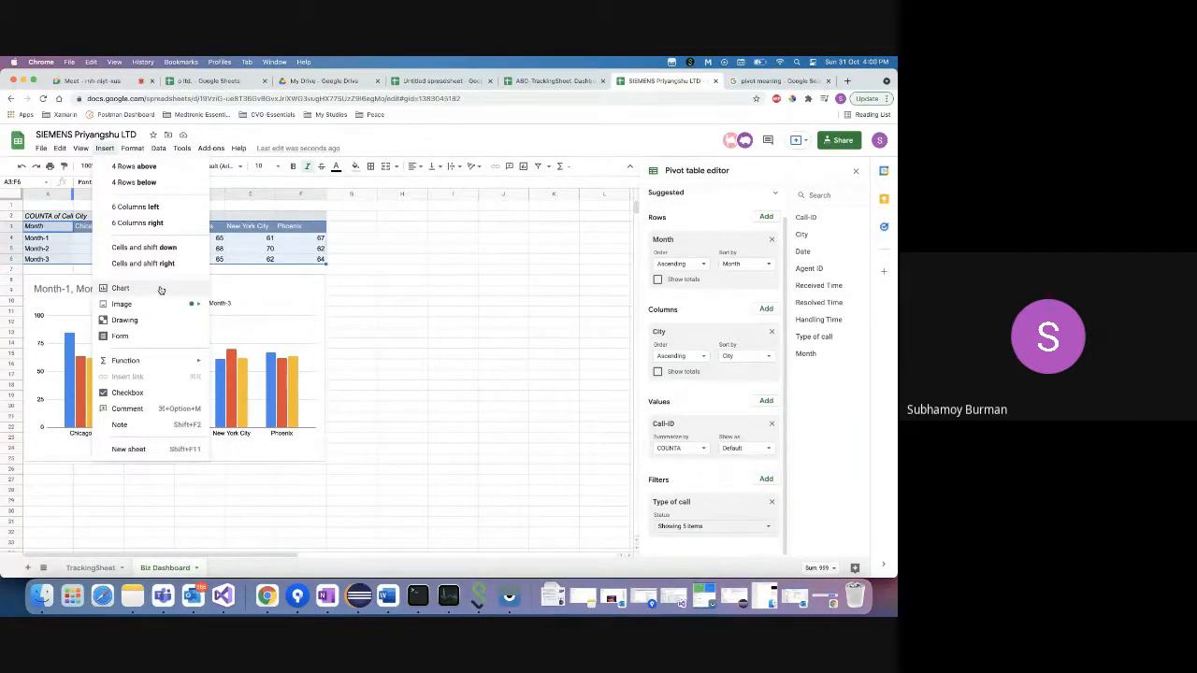
pyautogui.click(232, 394)
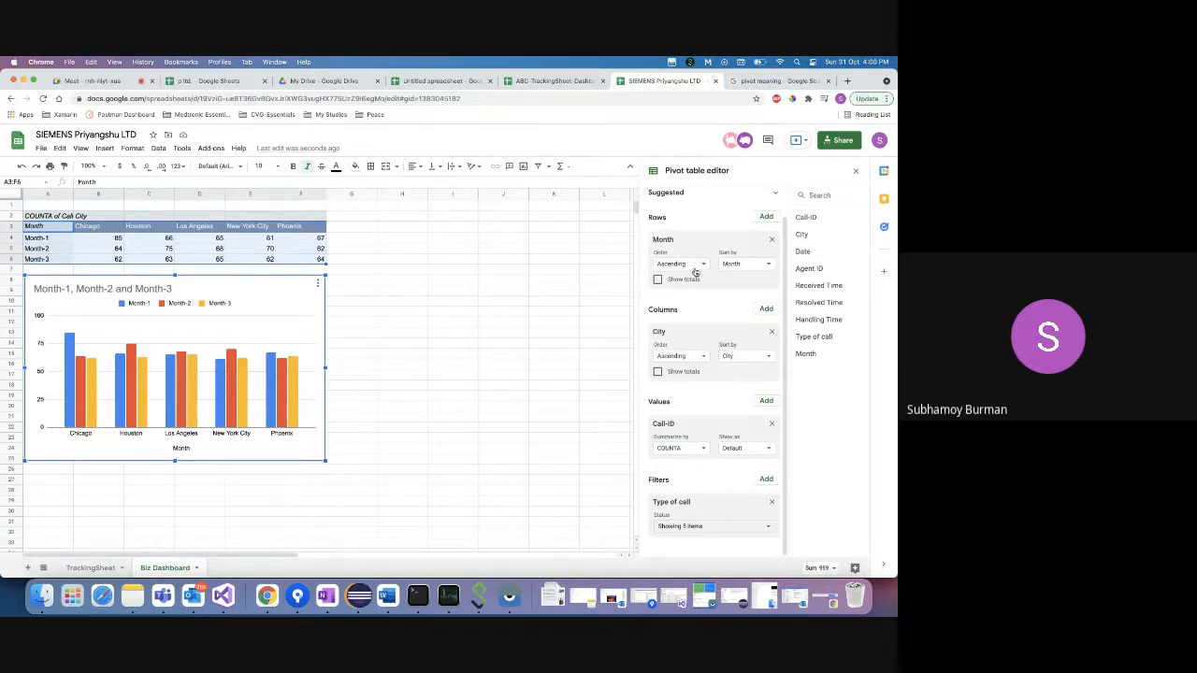
# - Retitle the chart as the author's name followed by 'monthly city wise service call data'
pyautogui.doubleClick(156, 291)
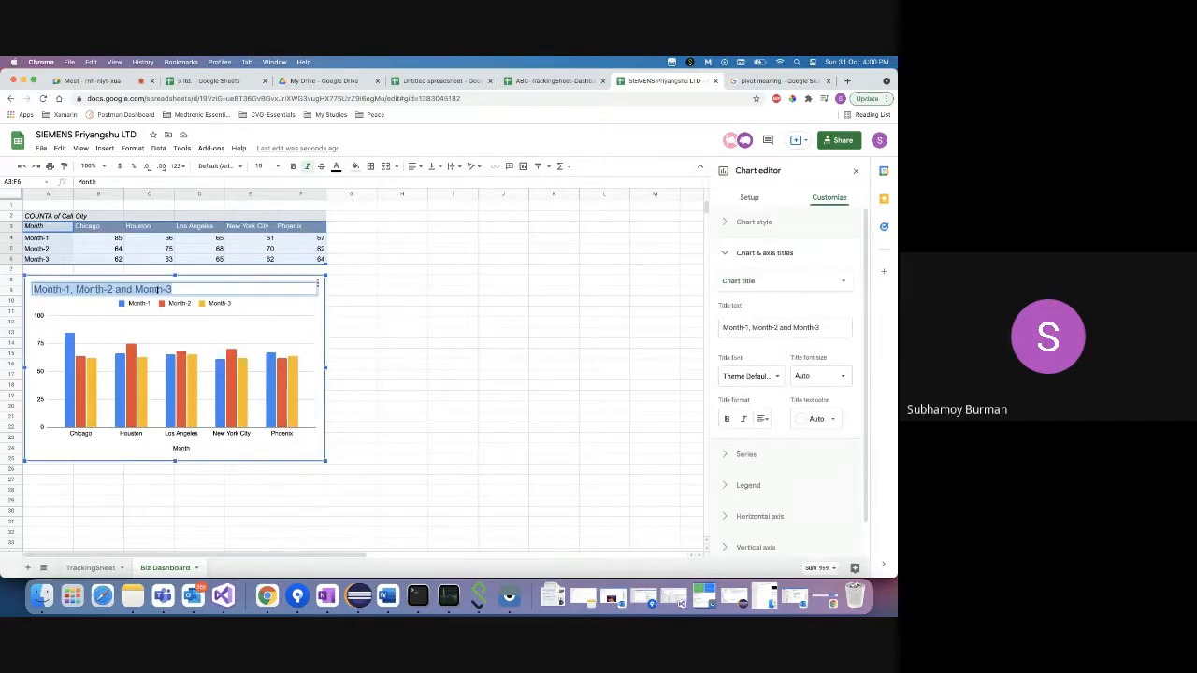
pyautogui.write('Pri')
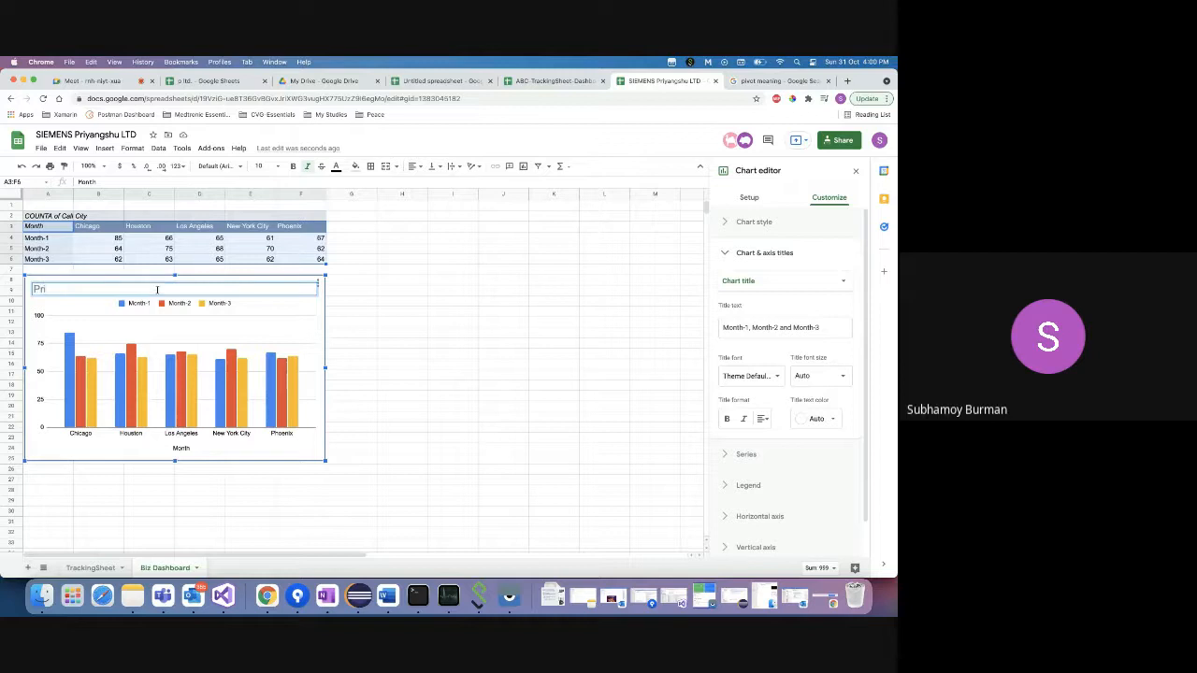
pyautogui.write("yanshu's monthly city wise")
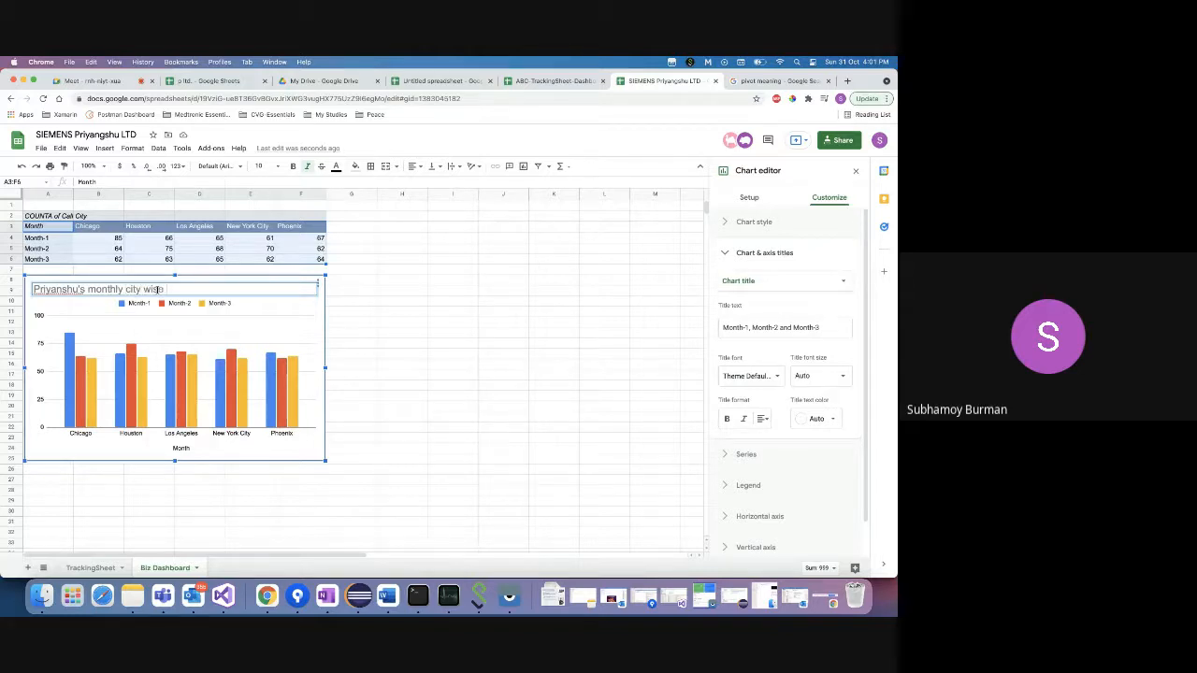
pyautogui.write(' service call data')
pyautogui.click(198, 313)
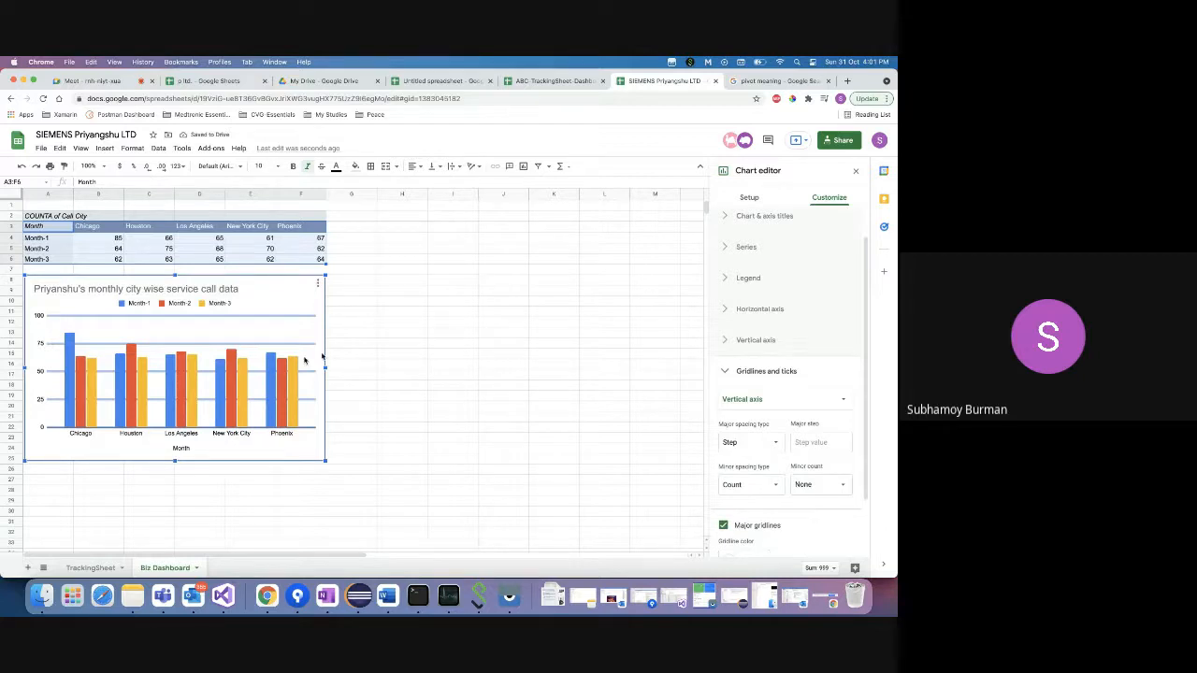
# - Make the column chart 3D with a pale blue background
pyautogui.click(233, 342)
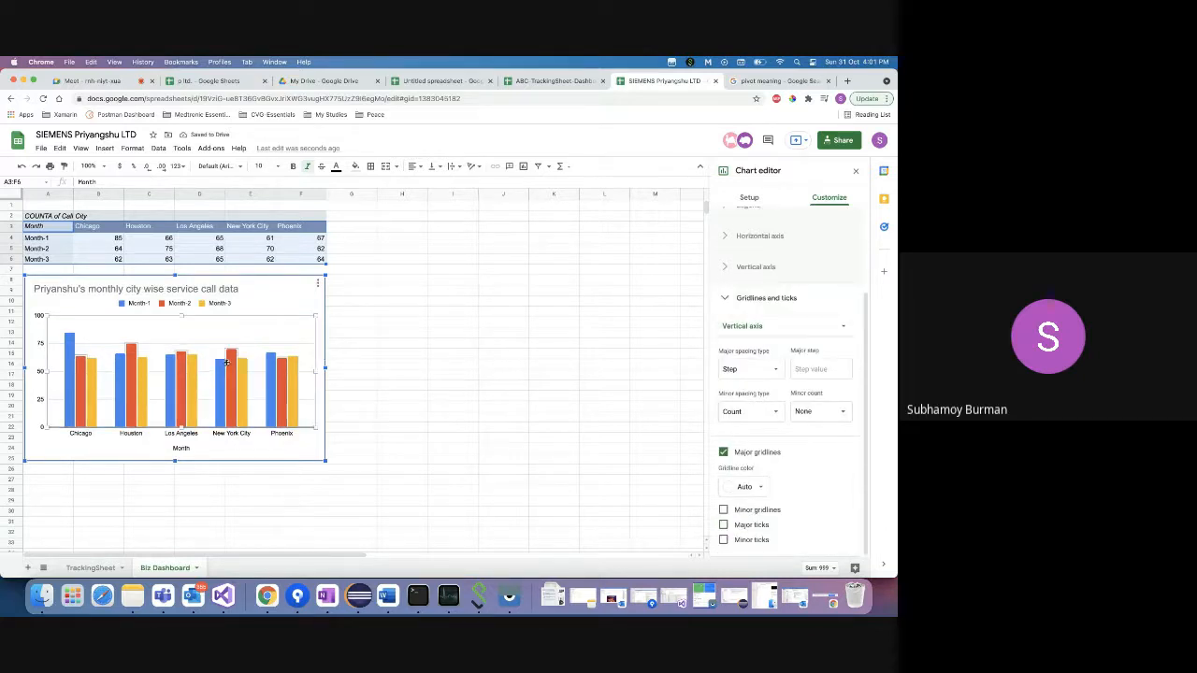
pyautogui.scroll(3, 791, 301)
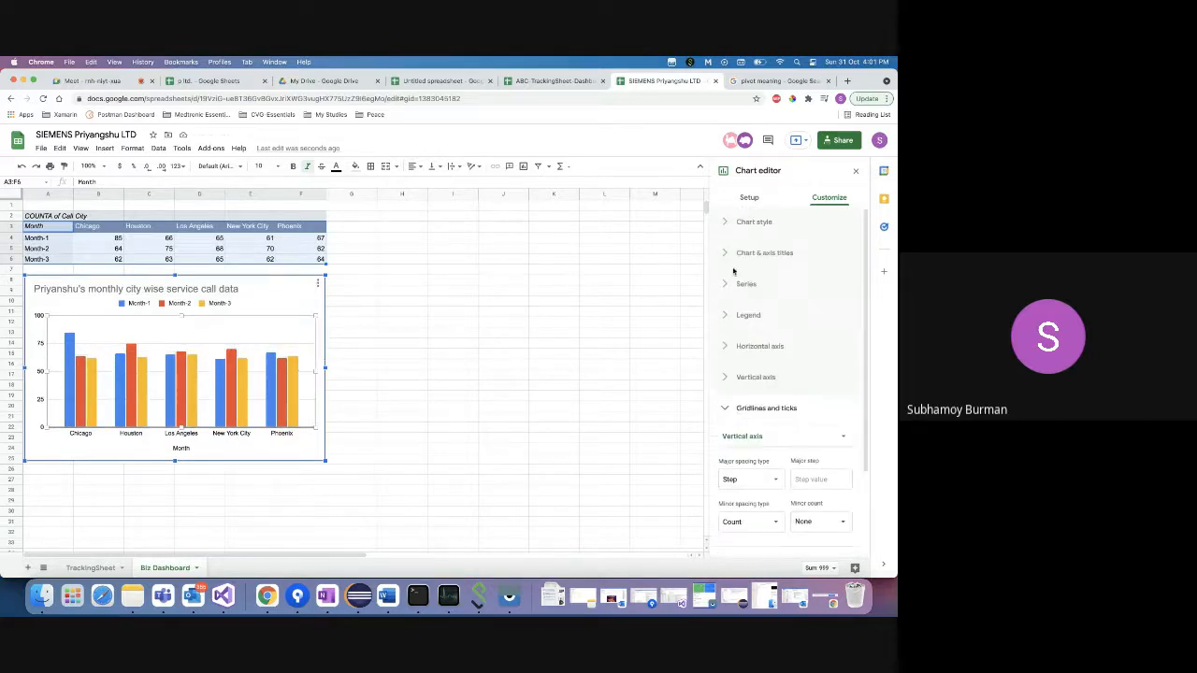
pyautogui.click(725, 226)
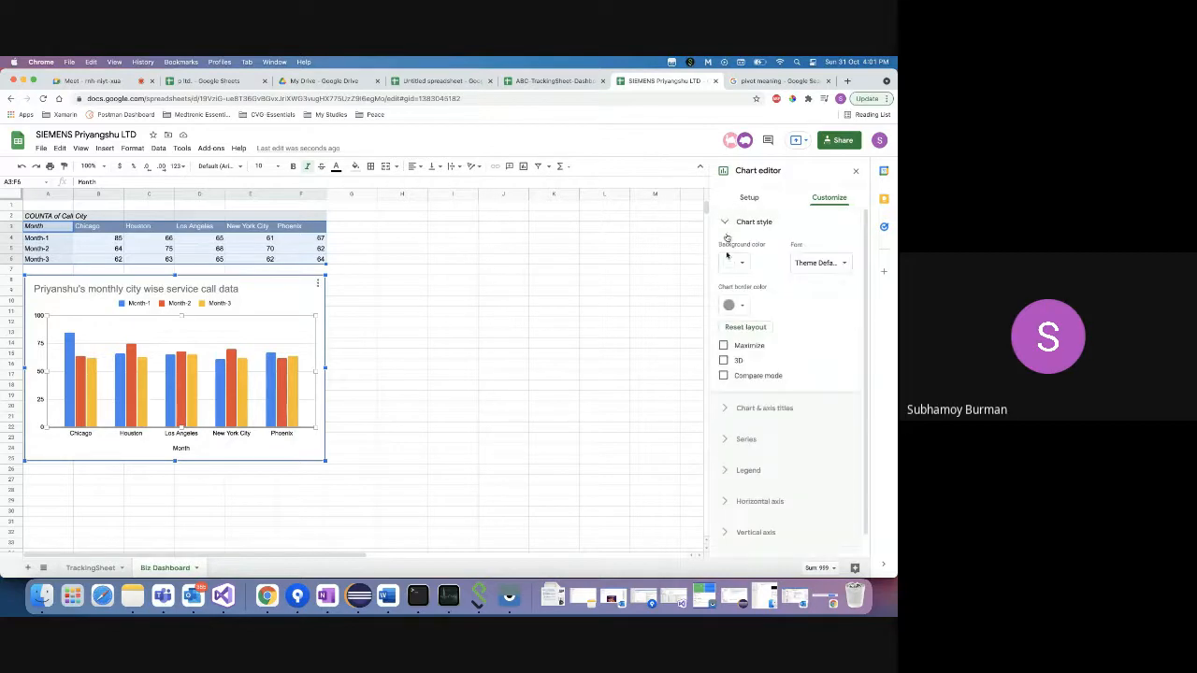
pyautogui.click(724, 361)
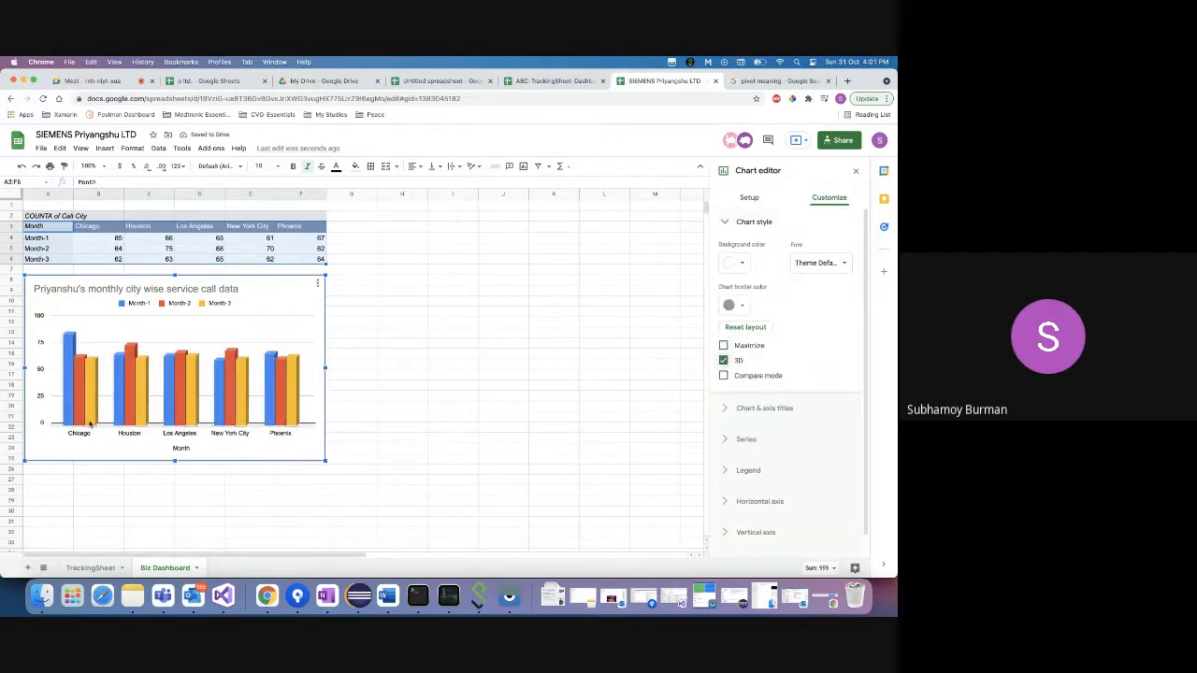
pyautogui.click(734, 263)
pyautogui.click(805, 376)
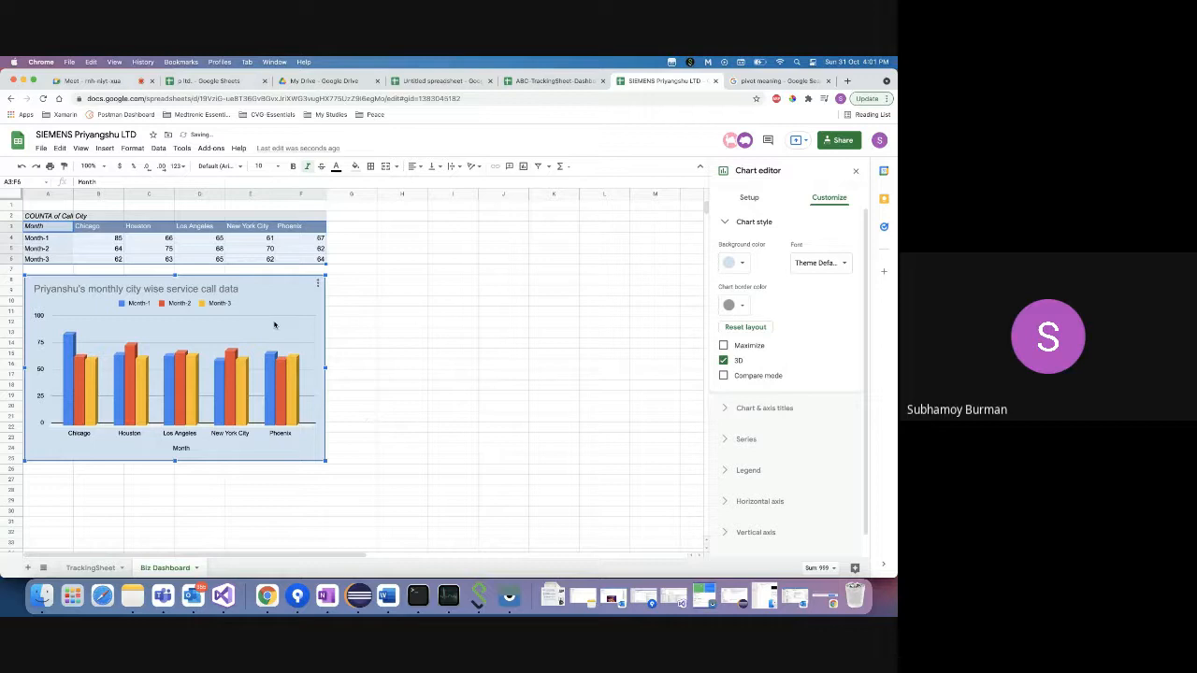
# - Move the chart legend to the bottom
pyautogui.click(200, 304)
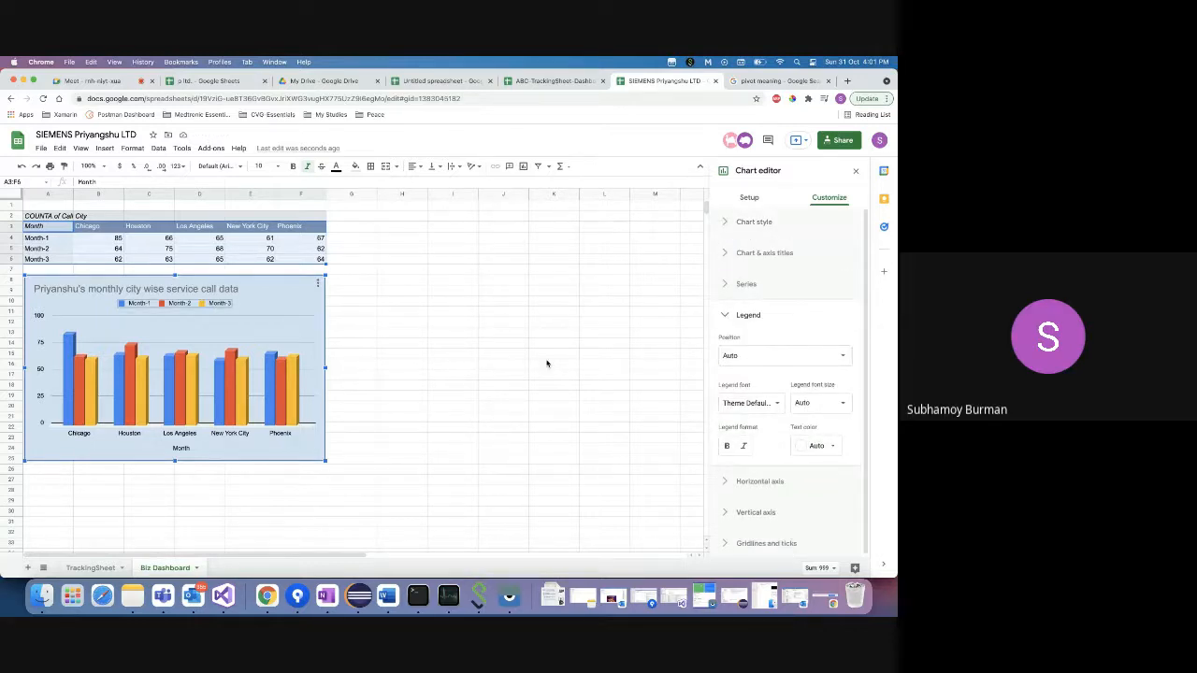
pyautogui.click(781, 360)
pyautogui.click(753, 274)
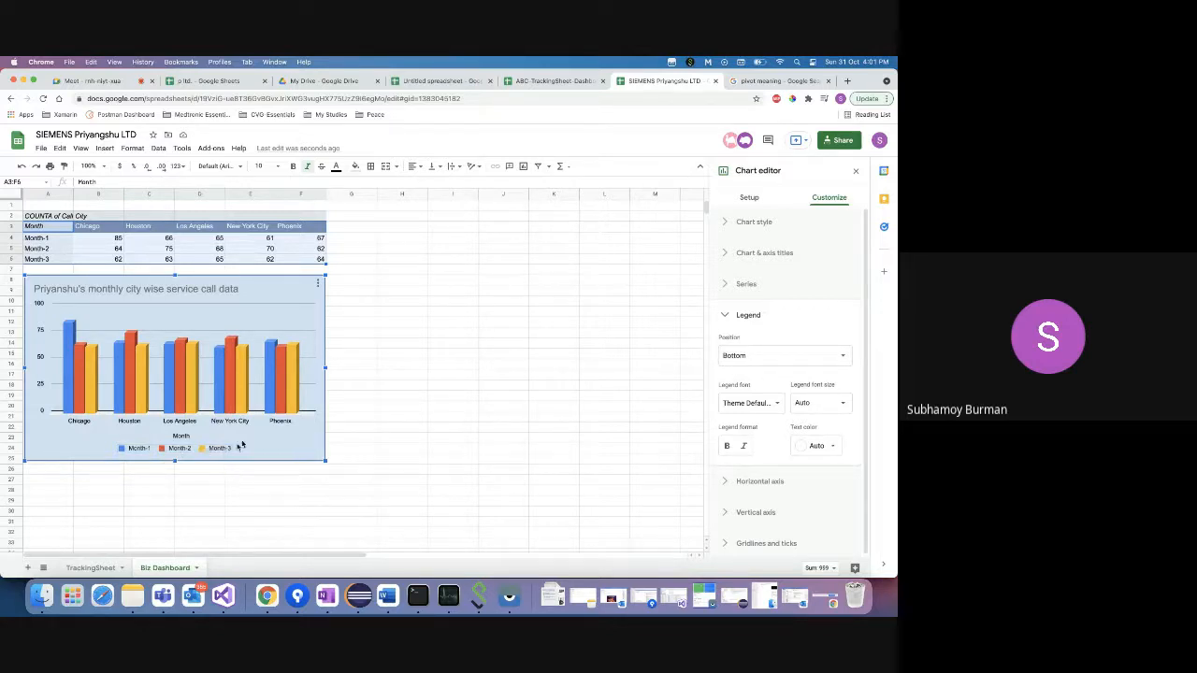
# - Keep the legend at the bottom and open the Series formatting options for Month-1
pyautogui.click(228, 387)
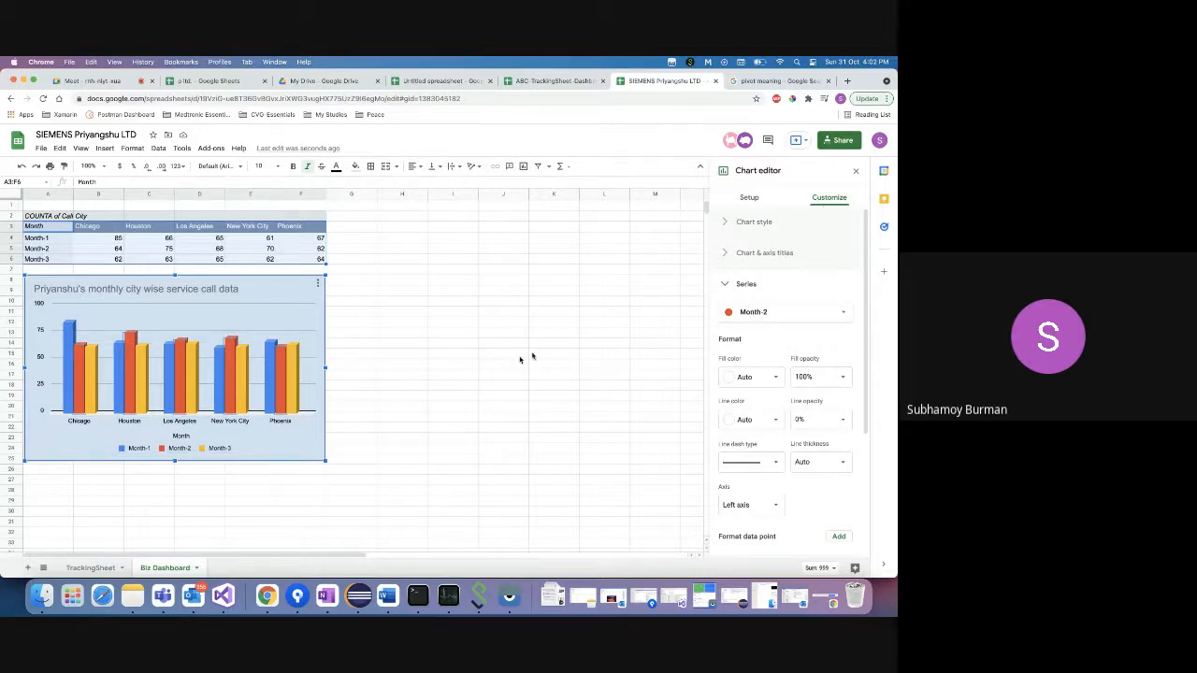
pyautogui.click(205, 449)
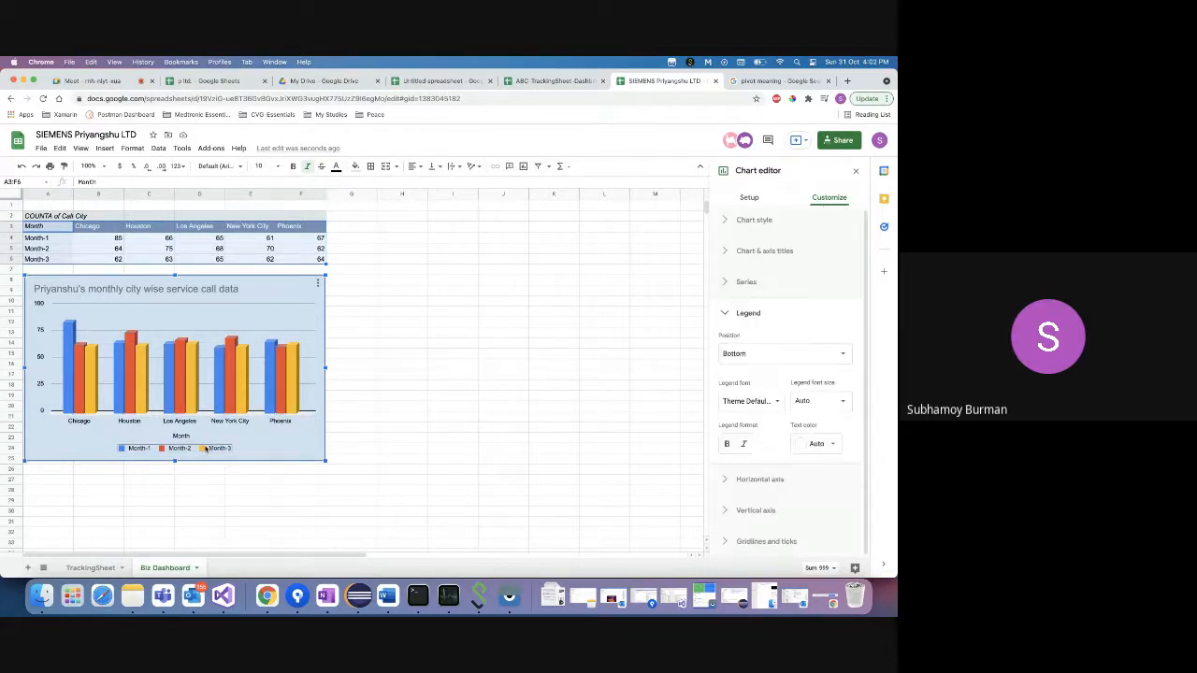
pyautogui.click(746, 354)
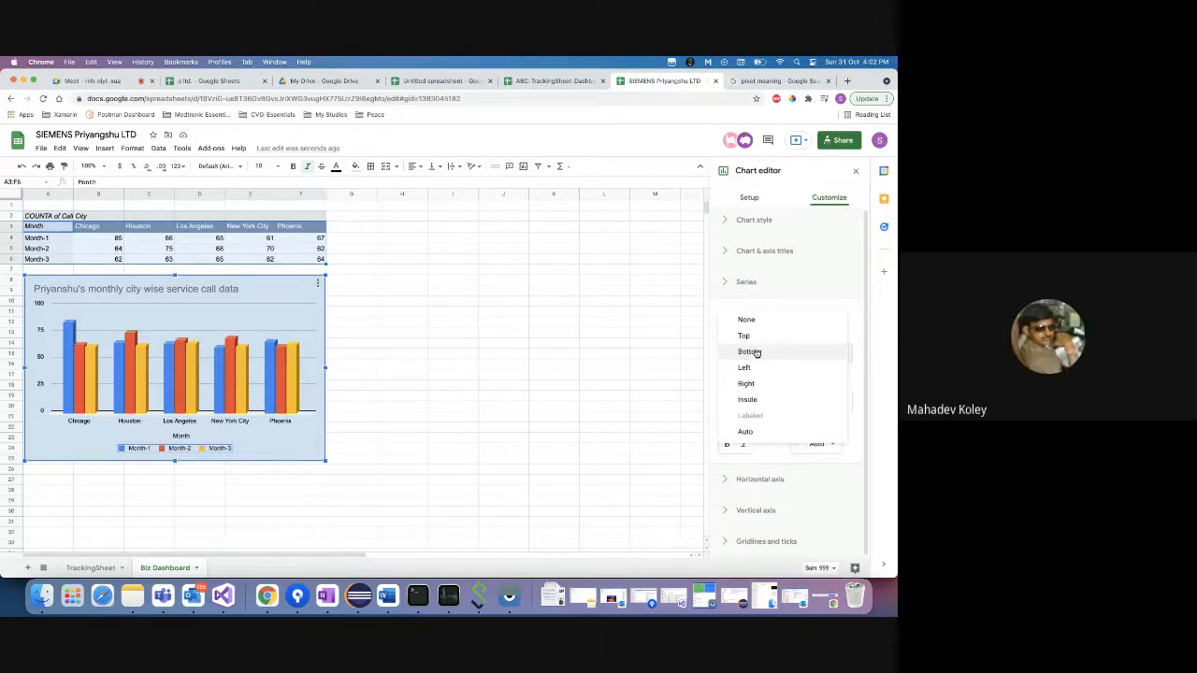
pyautogui.click(263, 454)
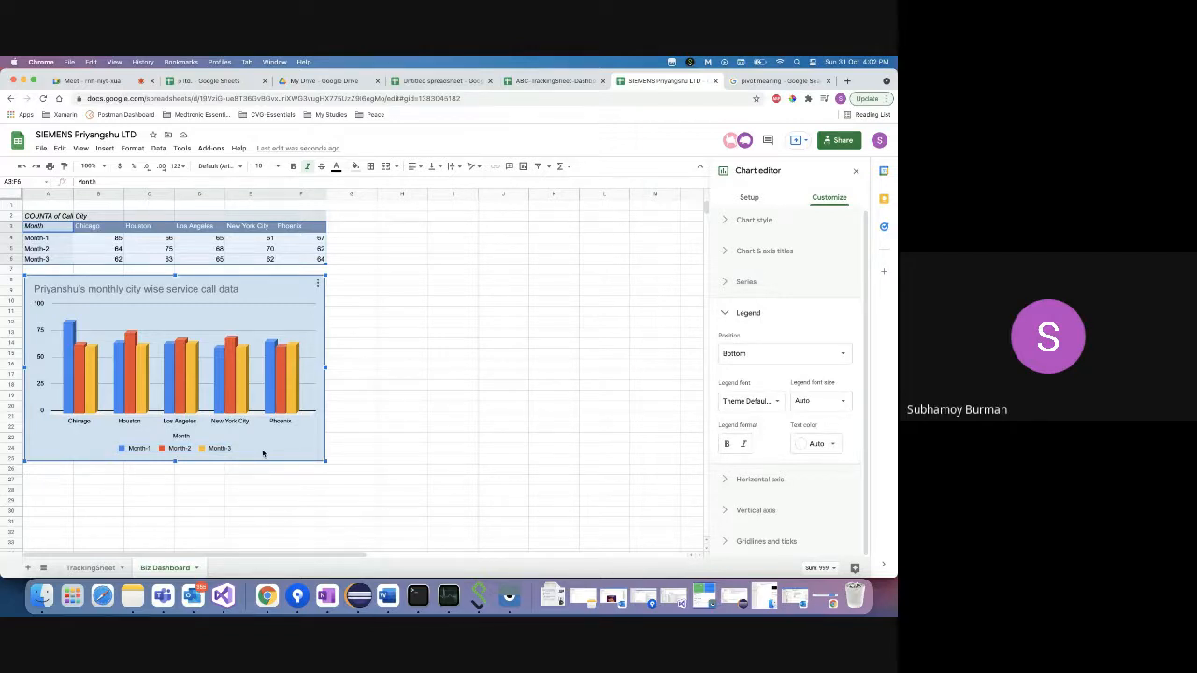
pyautogui.click(68, 346)
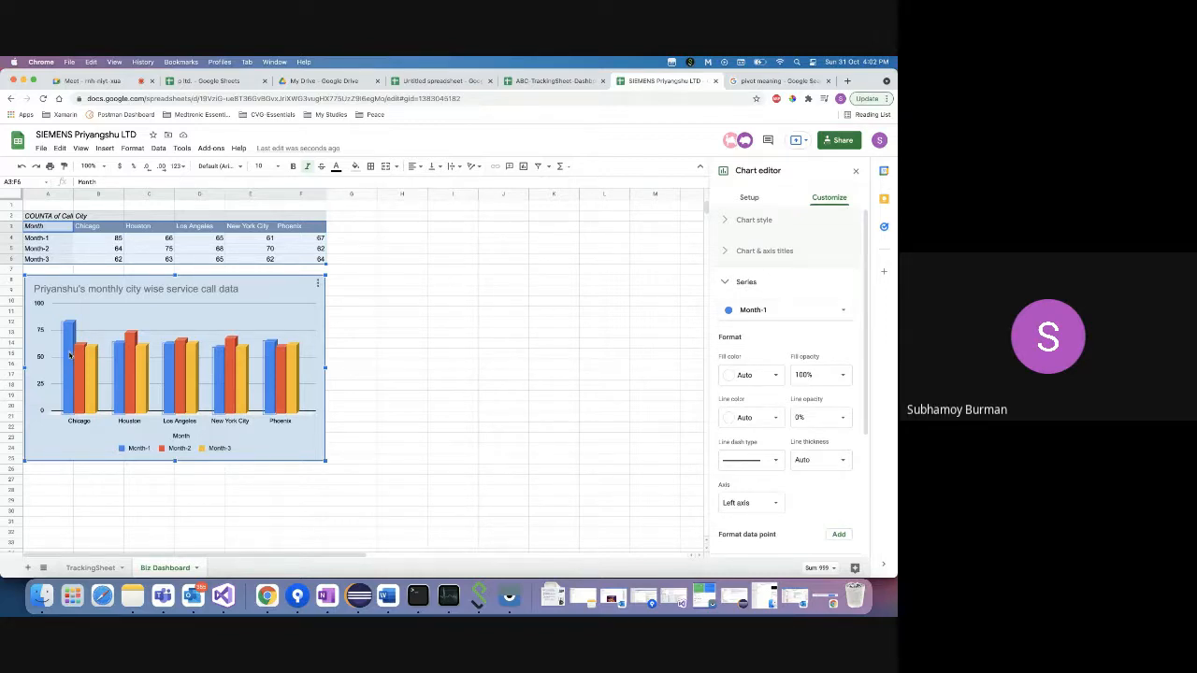
# - Scroll through the TrackingSheet call records, then return to Biz Dashboard with the pivot editor showing
pyautogui.click(86, 569)
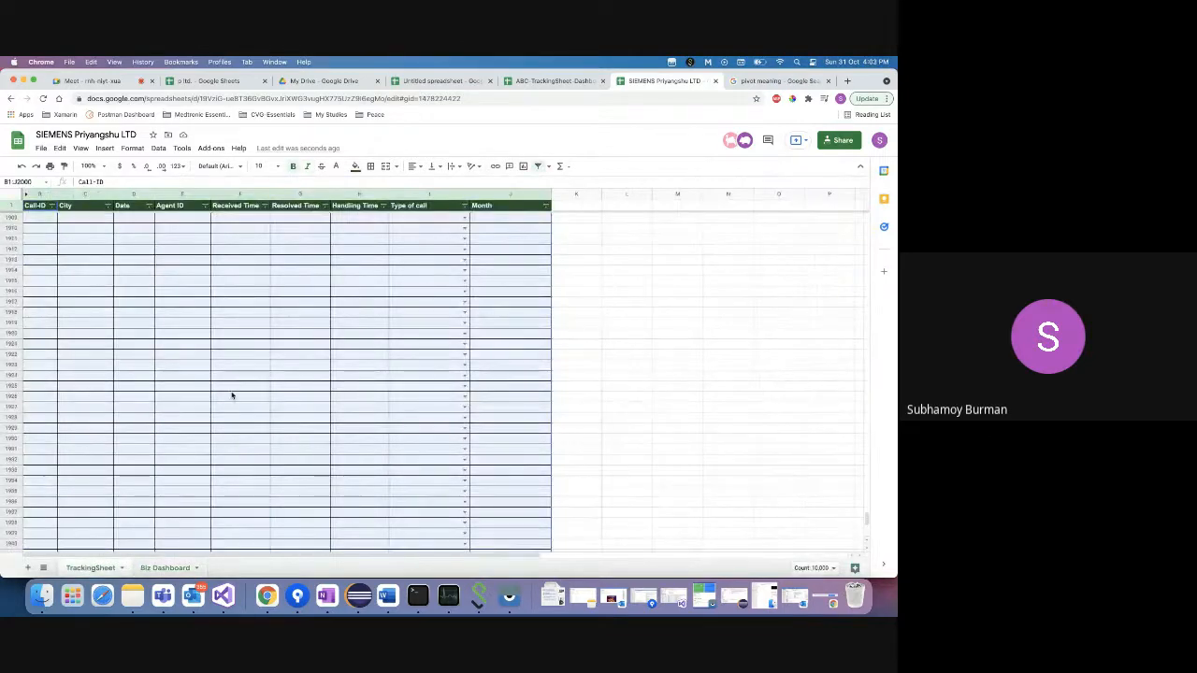
pyautogui.moveTo(867, 545); pyautogui.dragTo(849, 199)
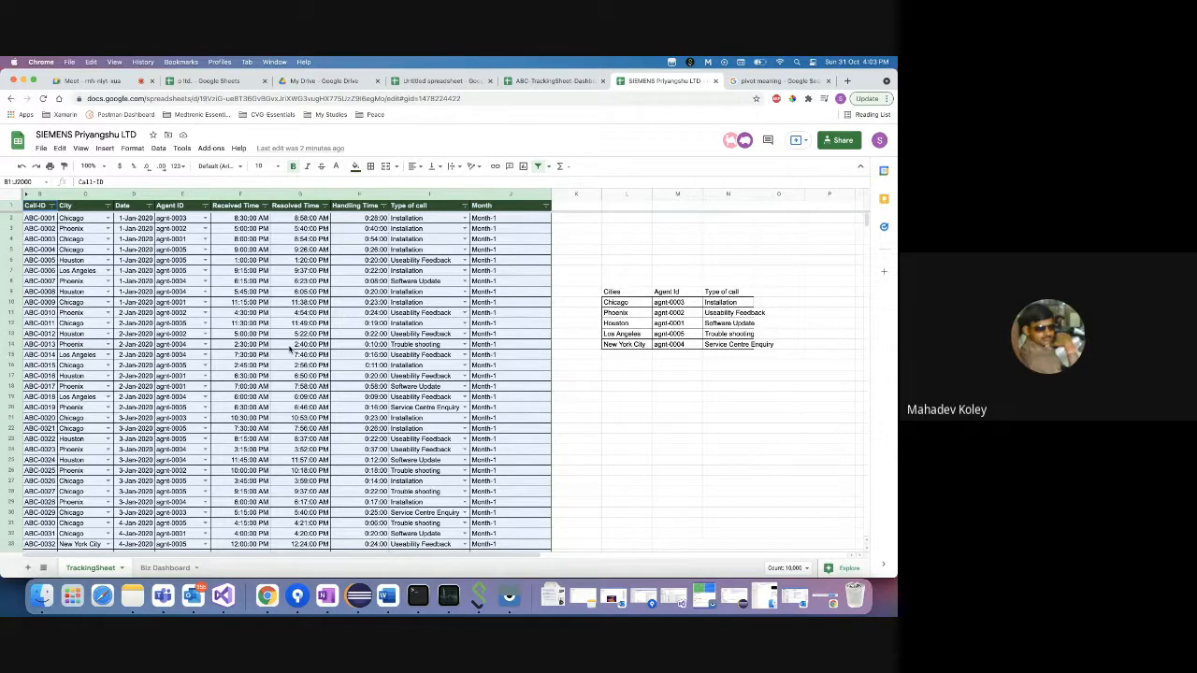
pyautogui.click(163, 569)
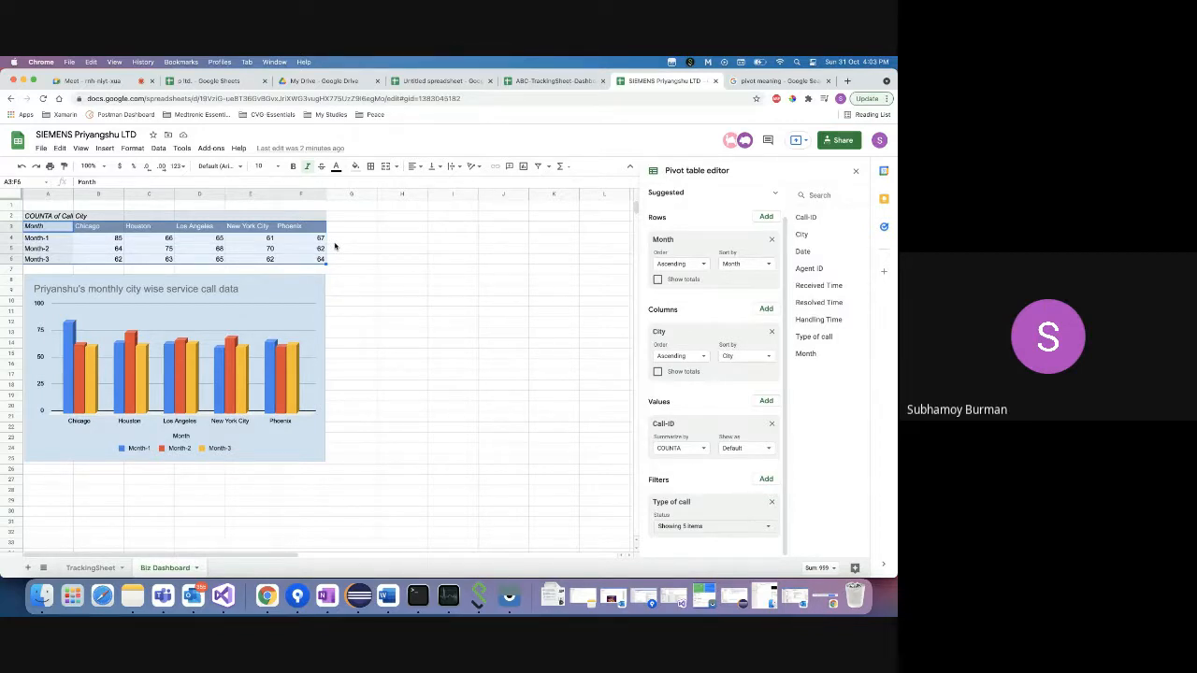
pyautogui.click(86, 567)
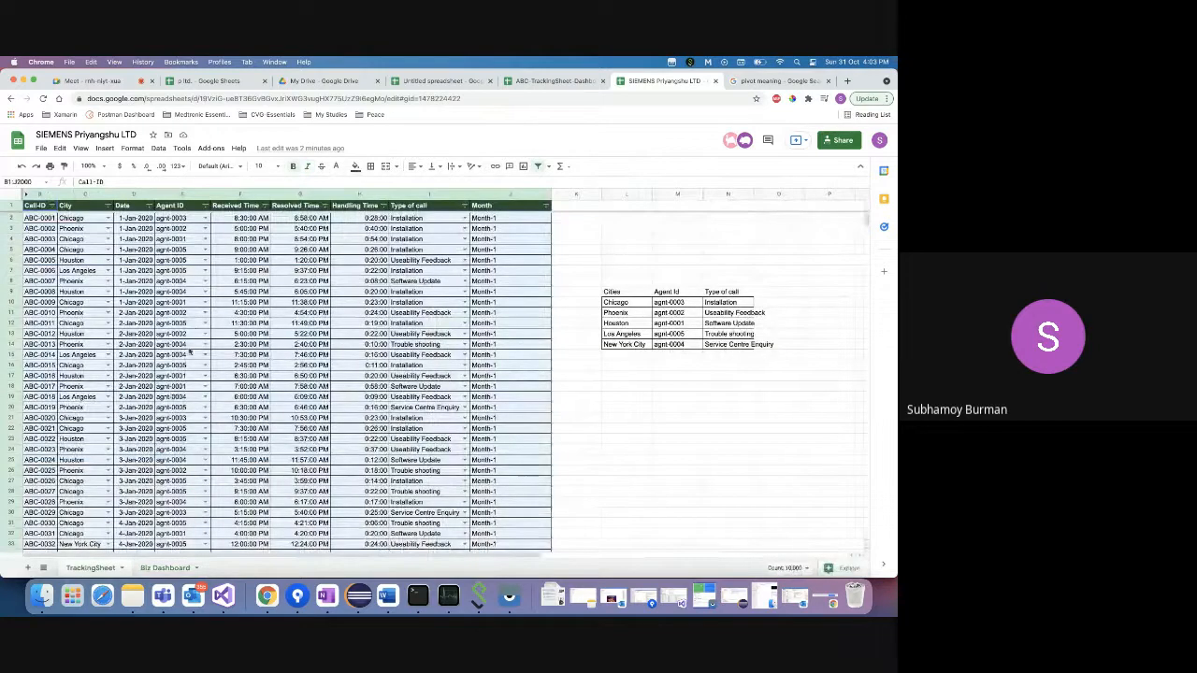
pyautogui.click(160, 570)
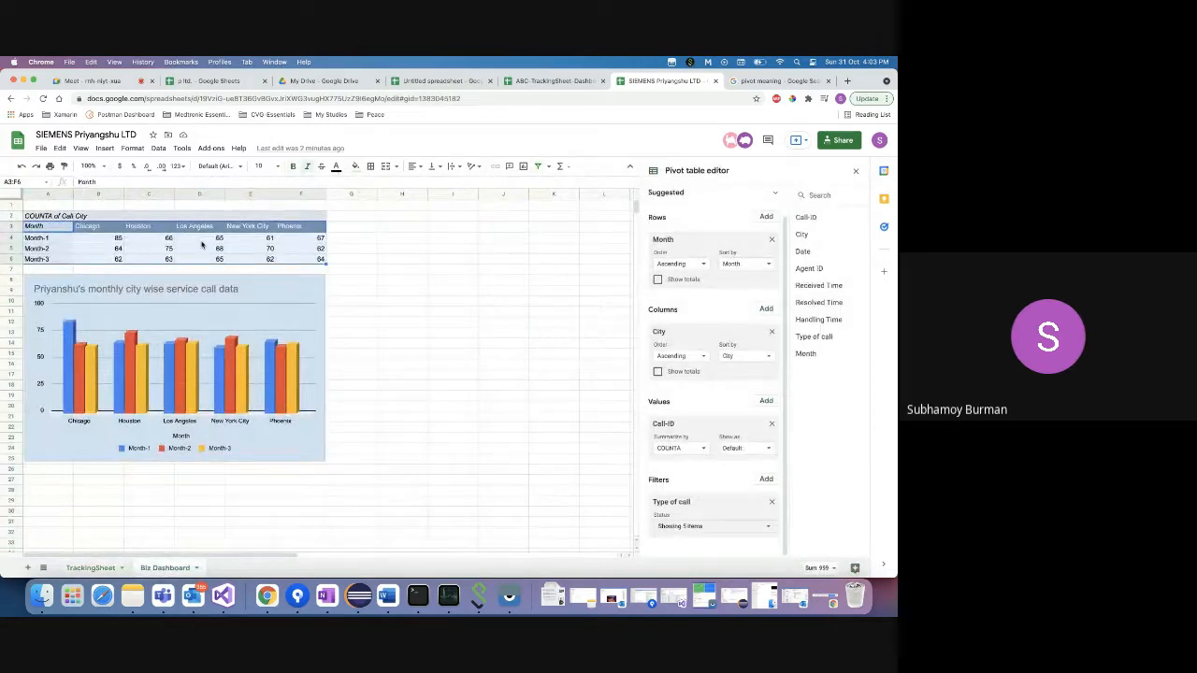
# - Inspect the chart and the pivot's COUNTA of Call-ID header, then switch to the p ltd spreadsheet
pyautogui.click(198, 278)
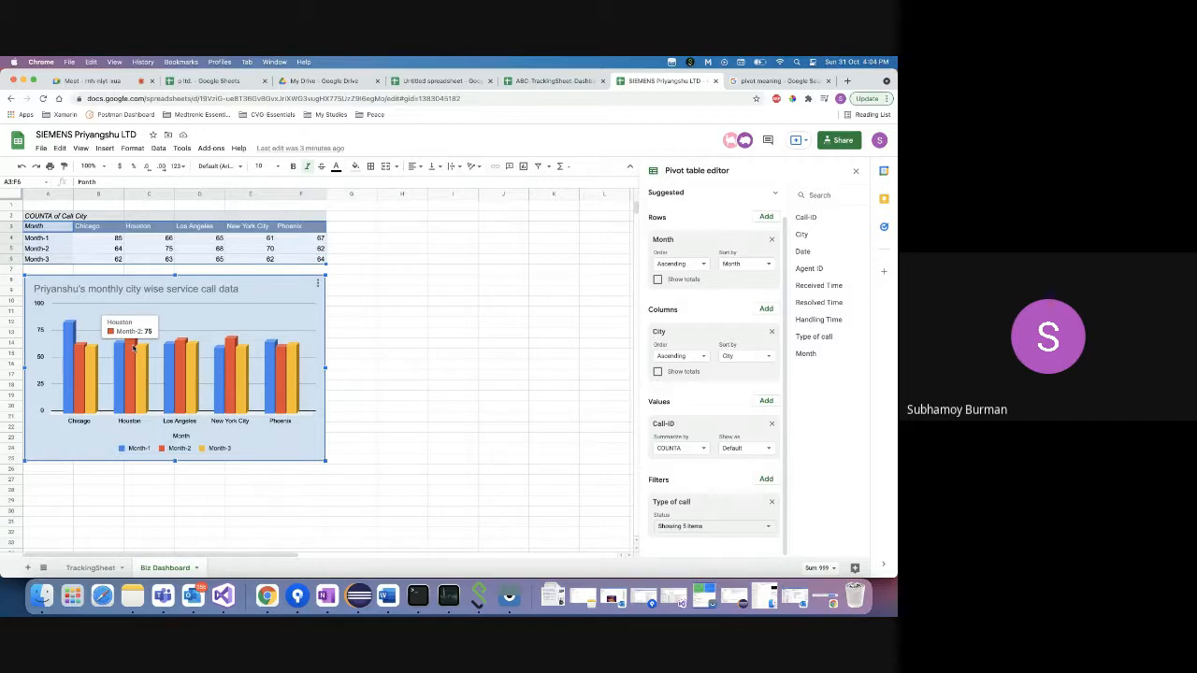
pyautogui.click(347, 230)
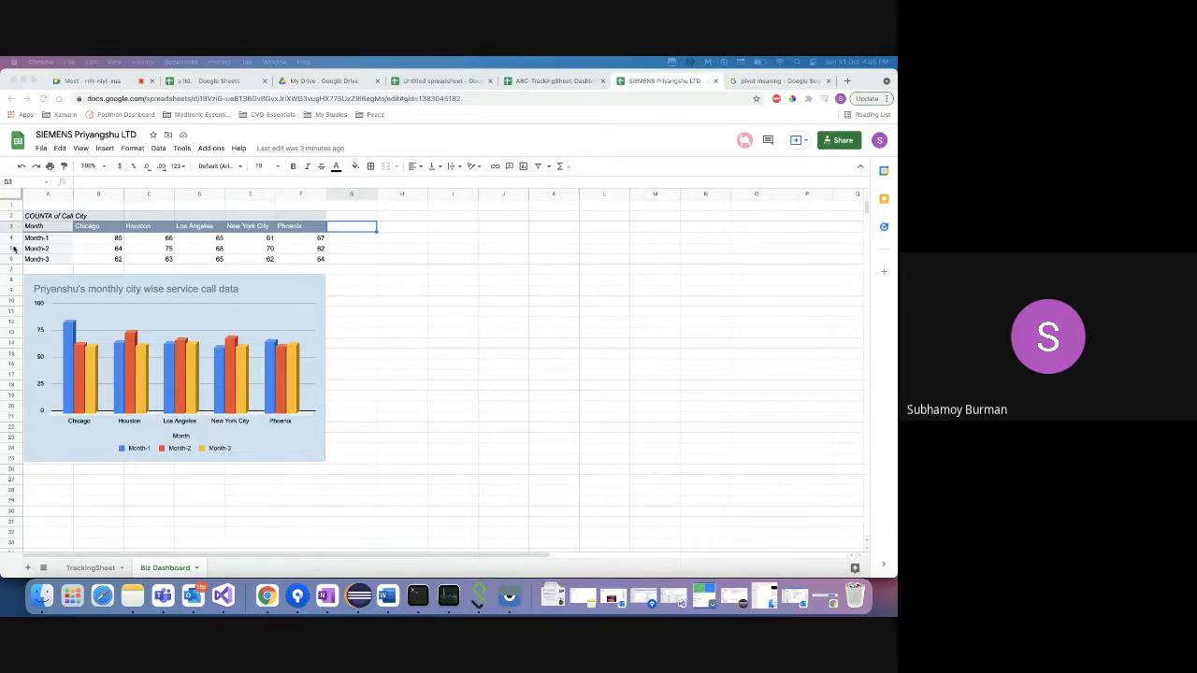
pyautogui.click(56, 221)
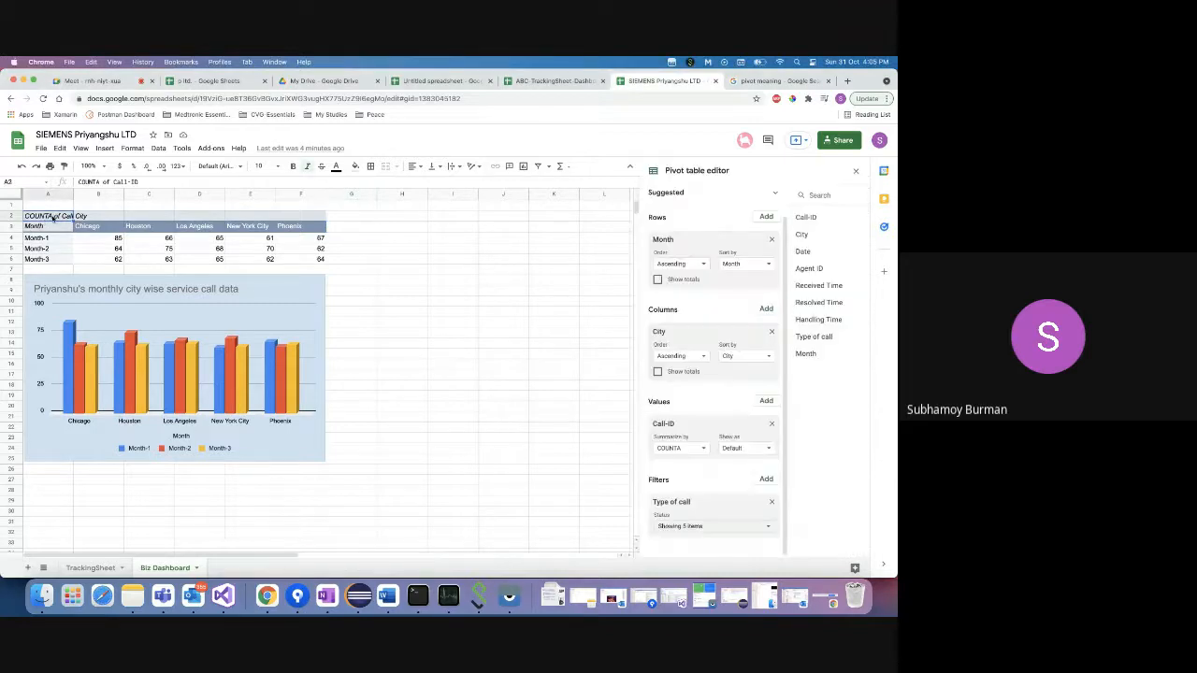
pyautogui.click(54, 217)
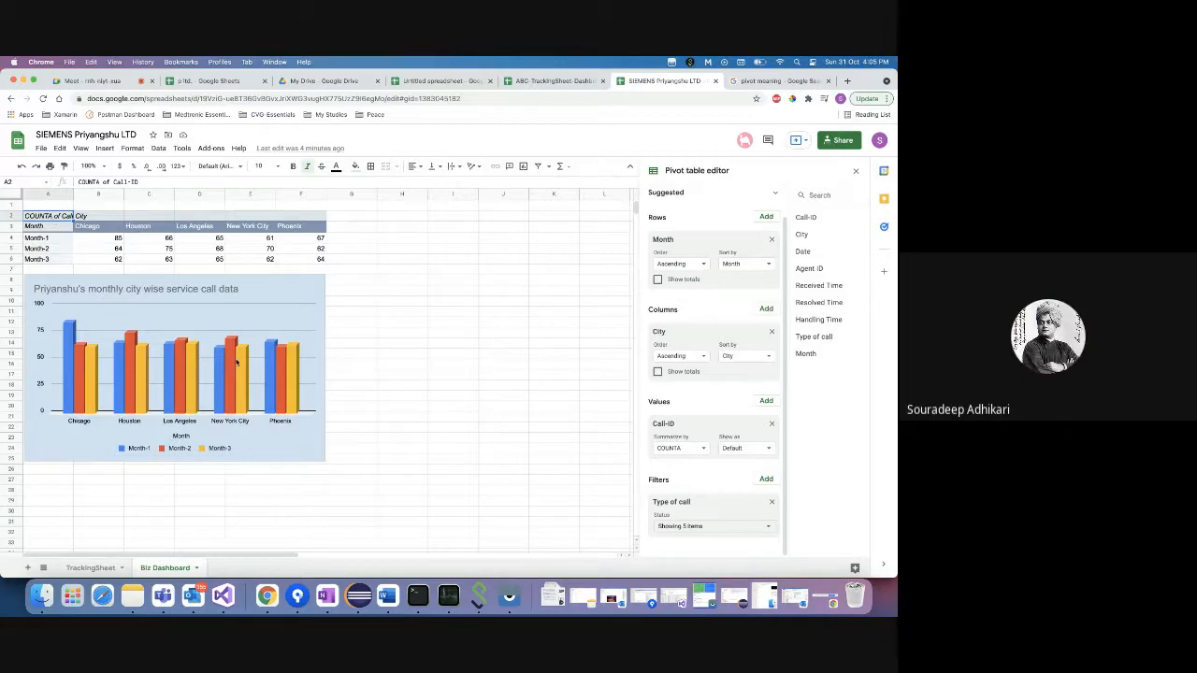
pyautogui.click(213, 81)
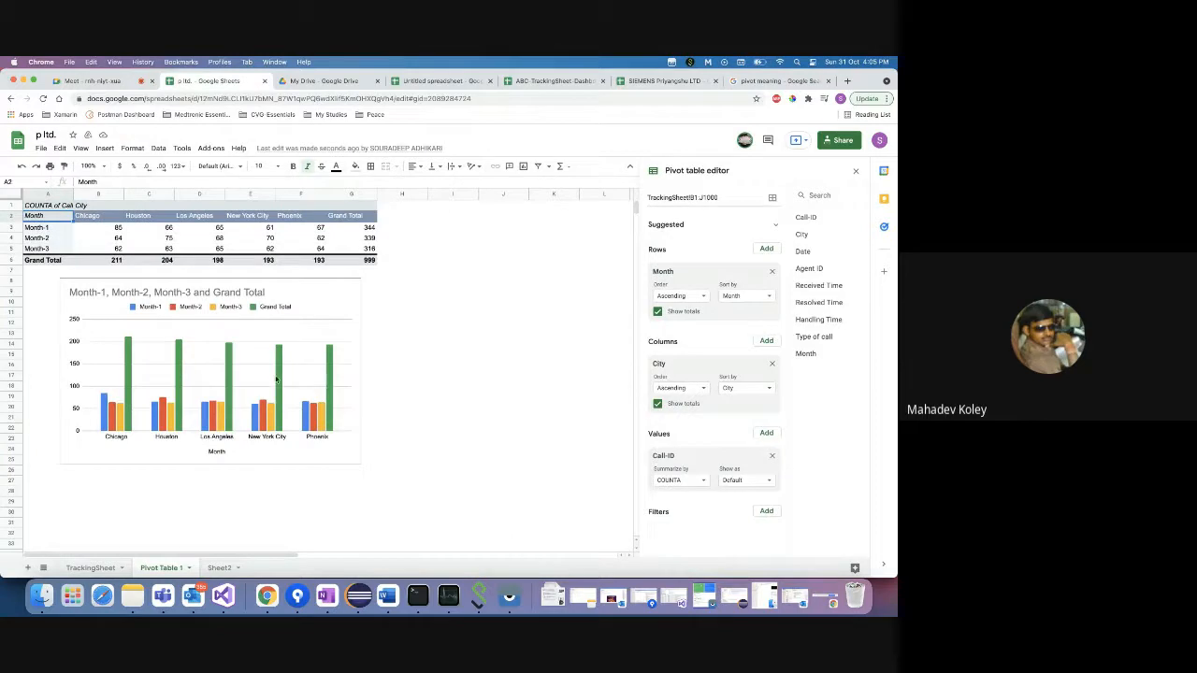
# - Turn off Show totals for both Rows and Columns on the p ltd pivot, then return to the SIEMENS spreadsheet
pyautogui.click(659, 313)
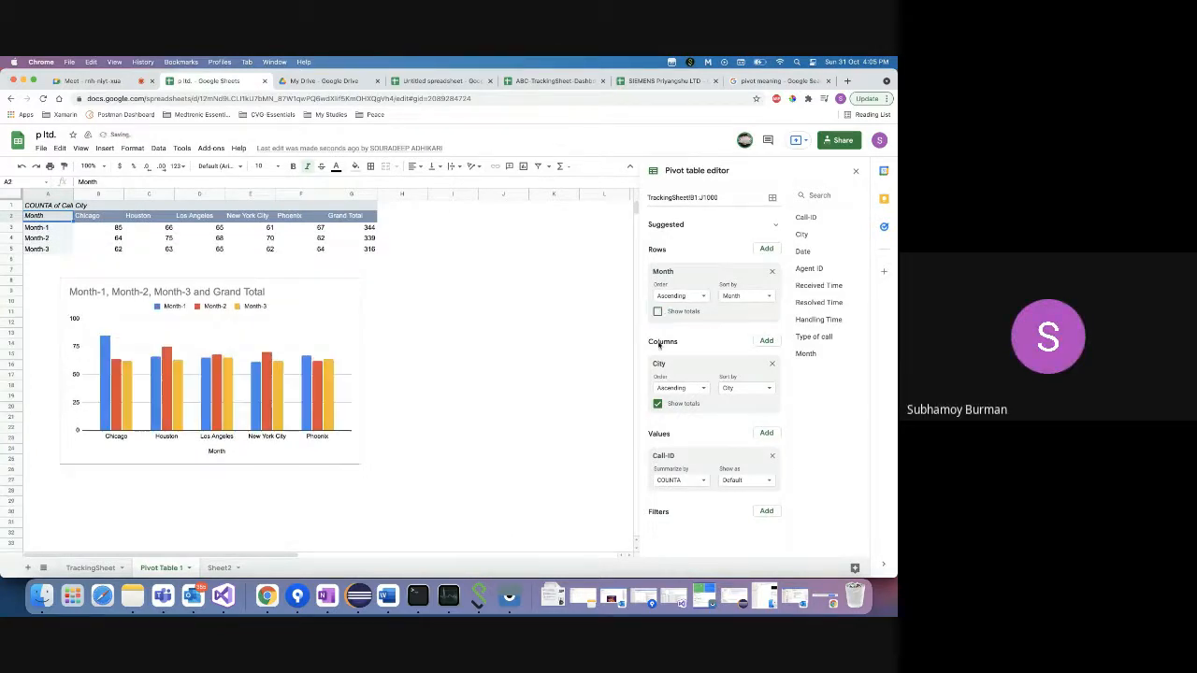
pyautogui.click(657, 404)
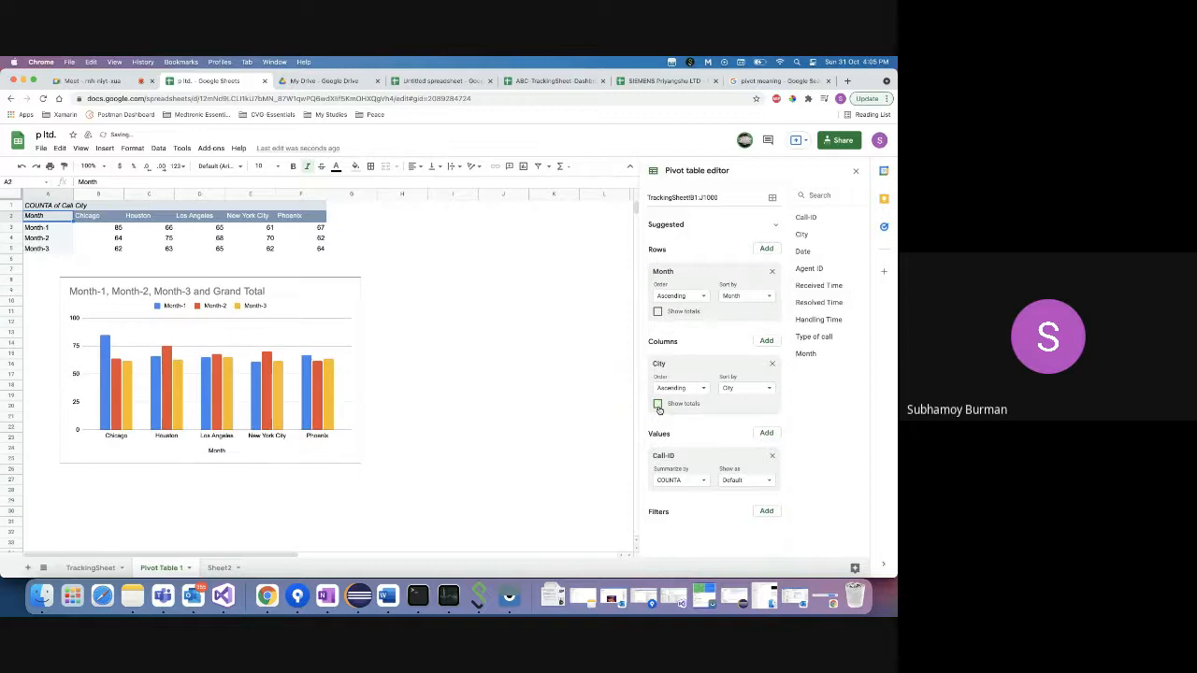
pyautogui.click(658, 312)
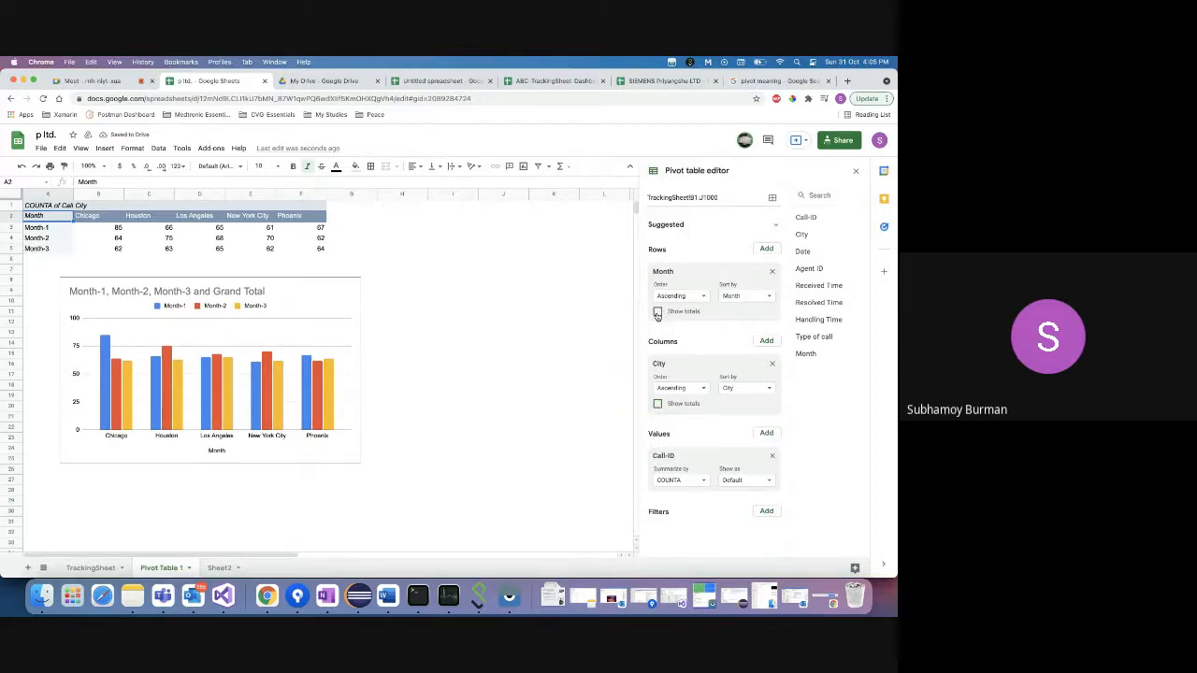
pyautogui.click(659, 404)
pyautogui.click(659, 314)
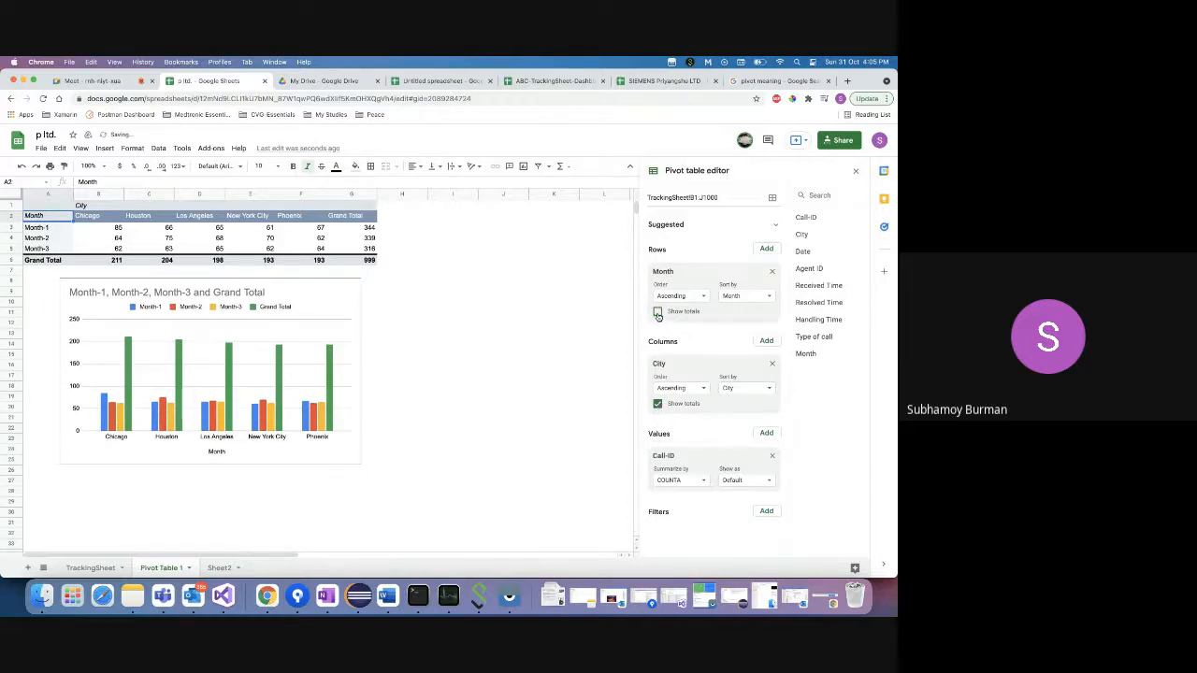
pyautogui.click(659, 404)
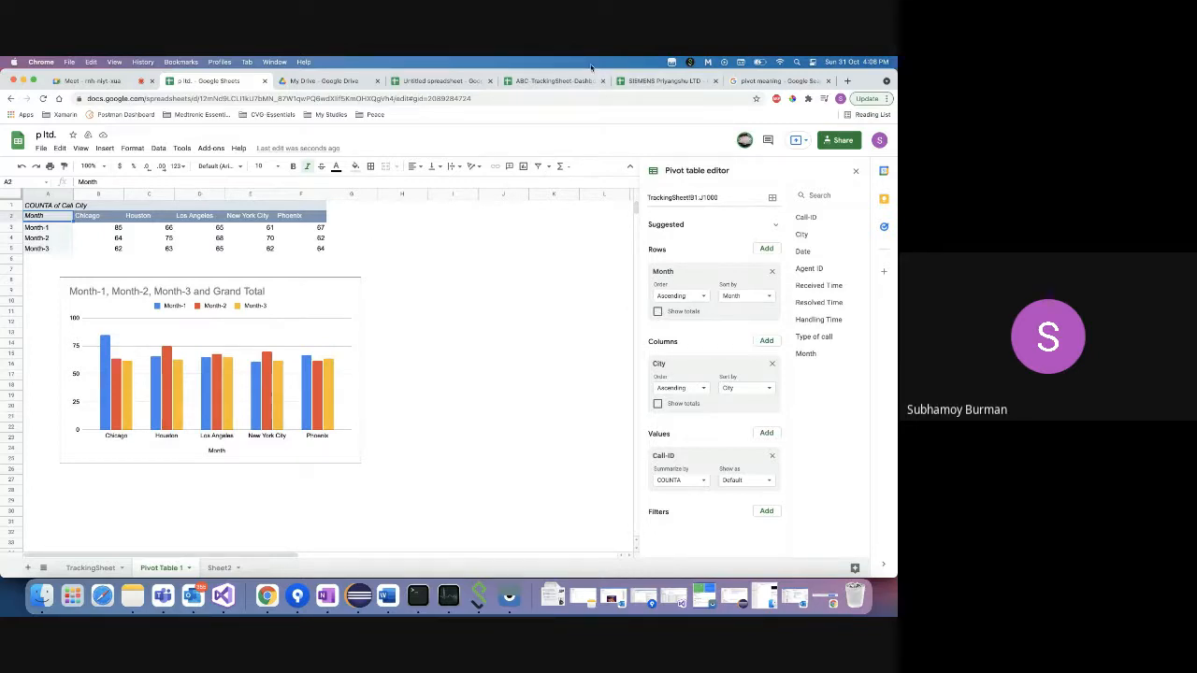
pyautogui.click(655, 81)
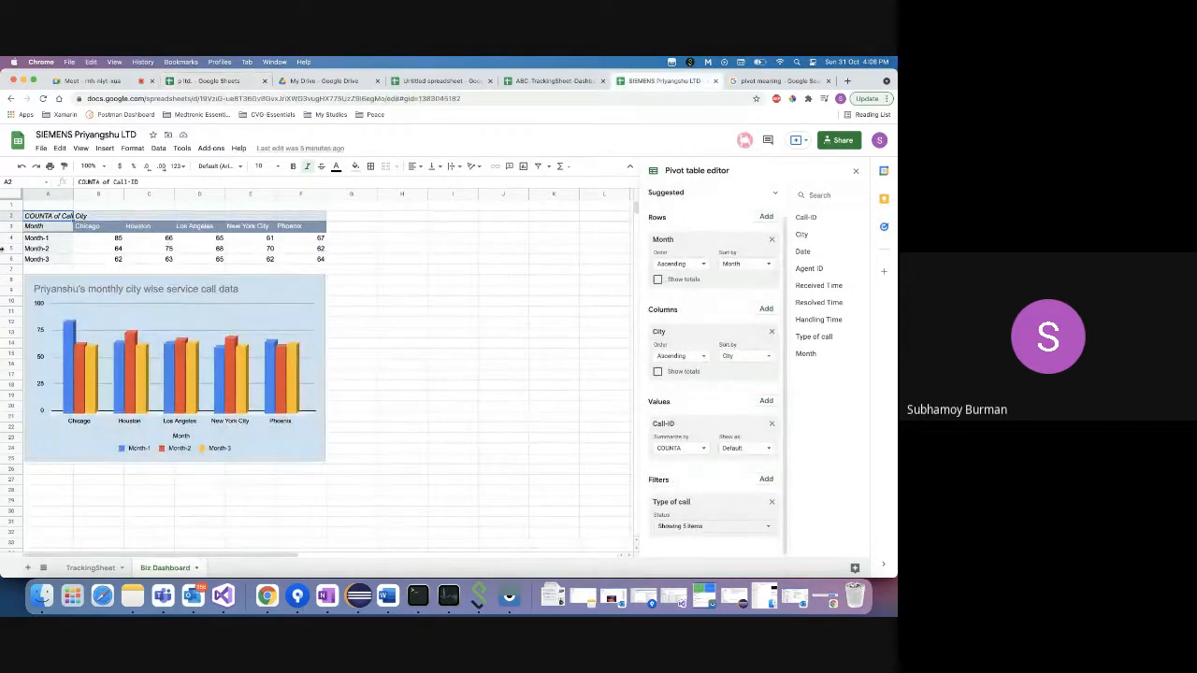
pyautogui.click(50, 233)
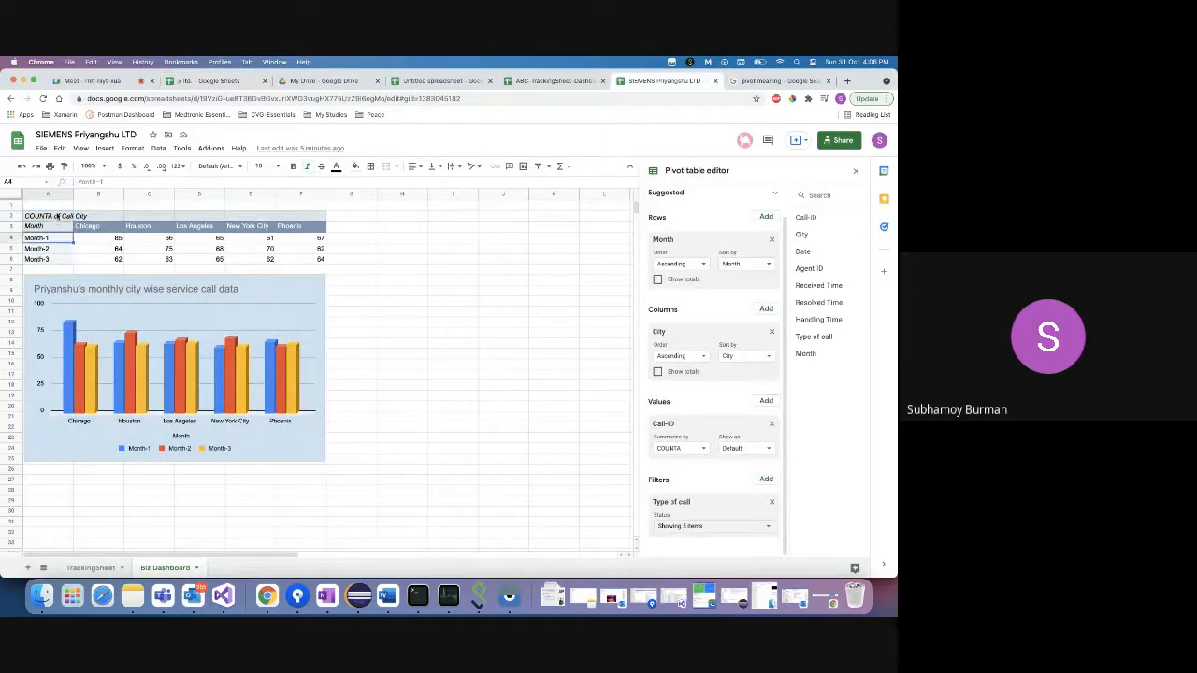
pyautogui.click(58, 216)
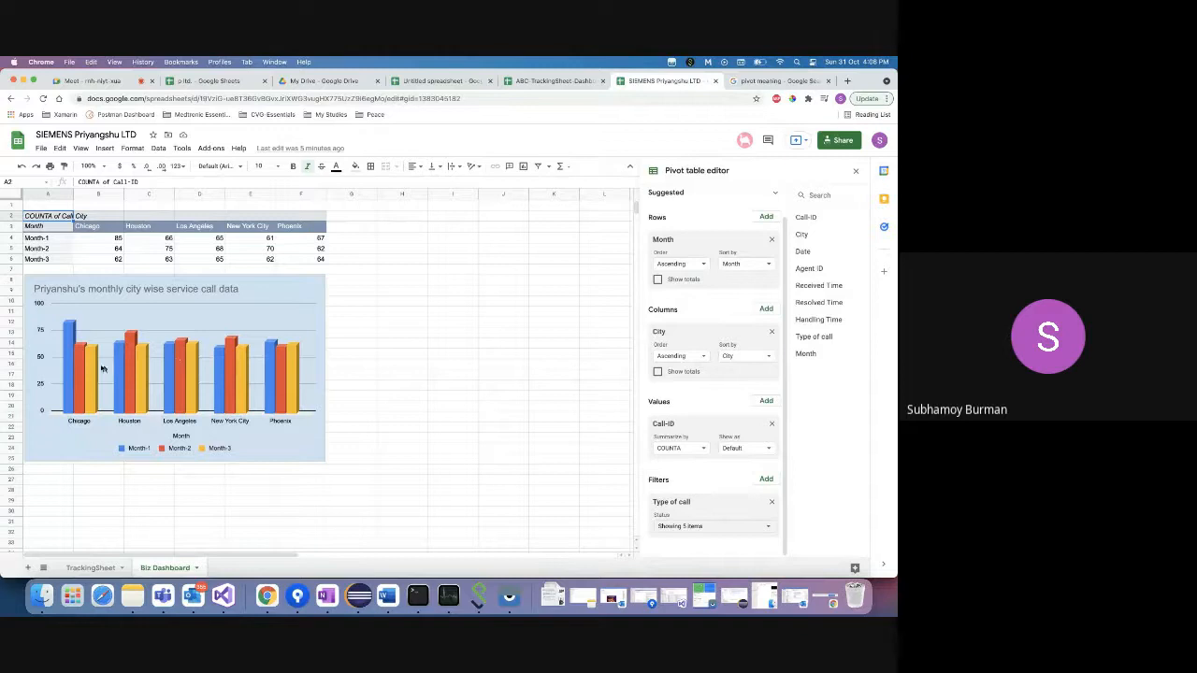
pyautogui.click(72, 334)
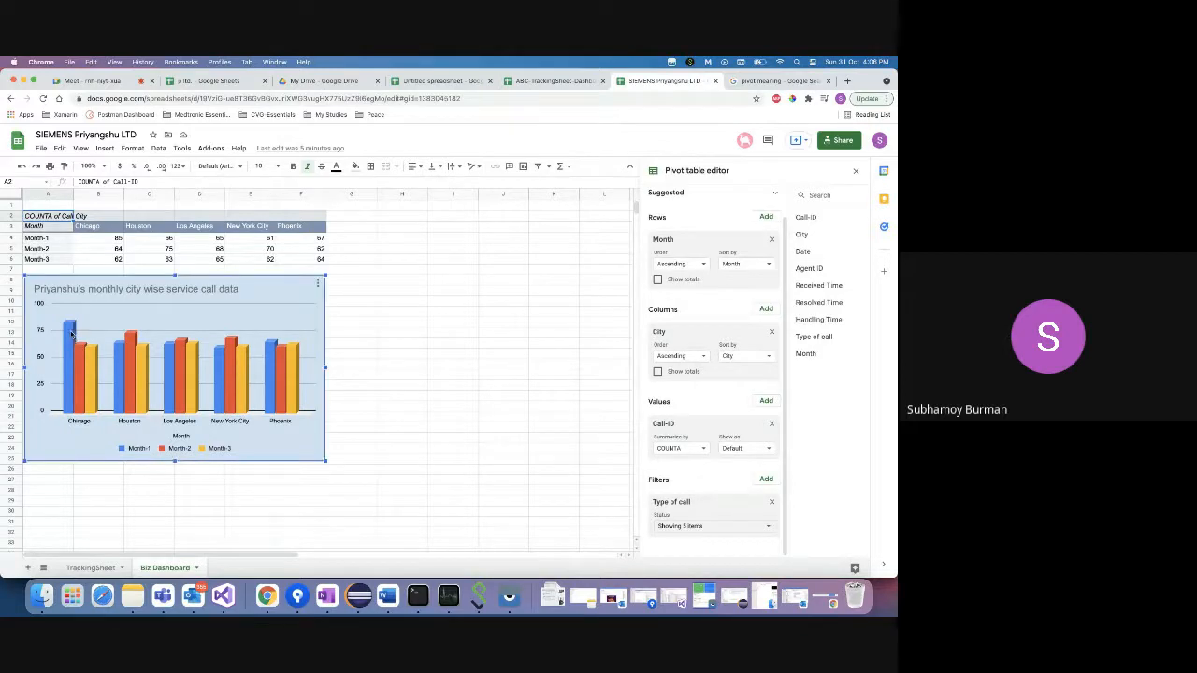
pyautogui.rightClick(267, 596)
# - Write the note 'Most problematic city : Chiacgo' below the sketched table in Excalidraw
pyautogui.click(288, 466)
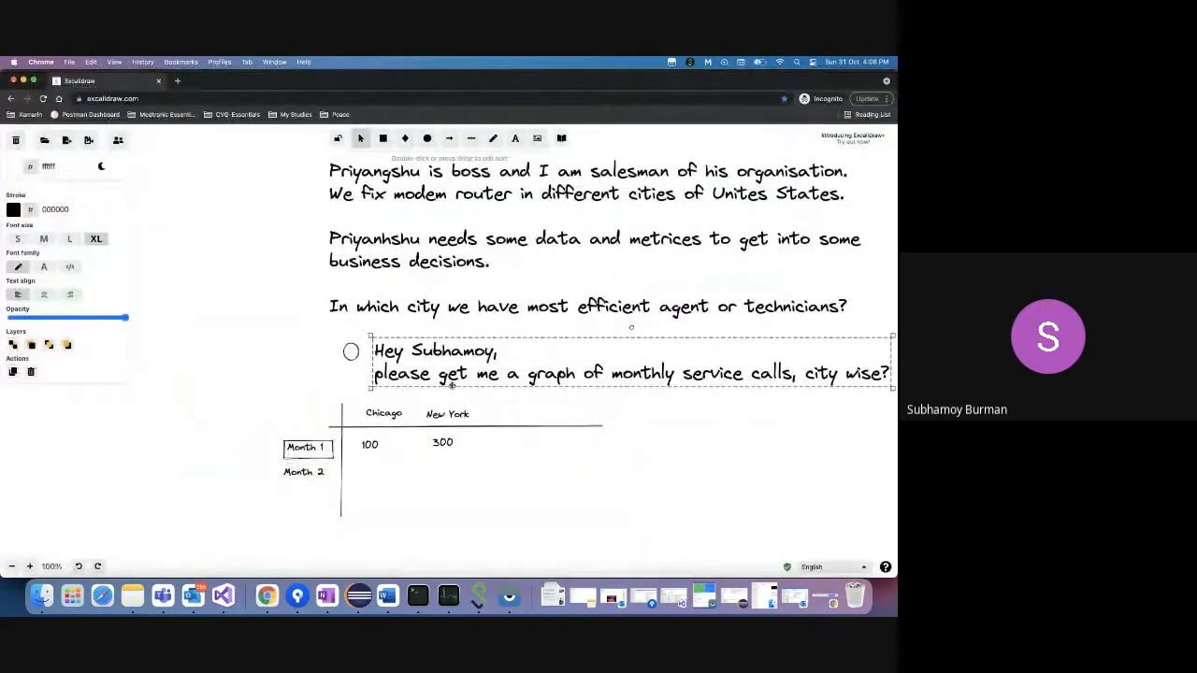
pyautogui.click(351, 534)
pyautogui.doubleClick(374, 542)
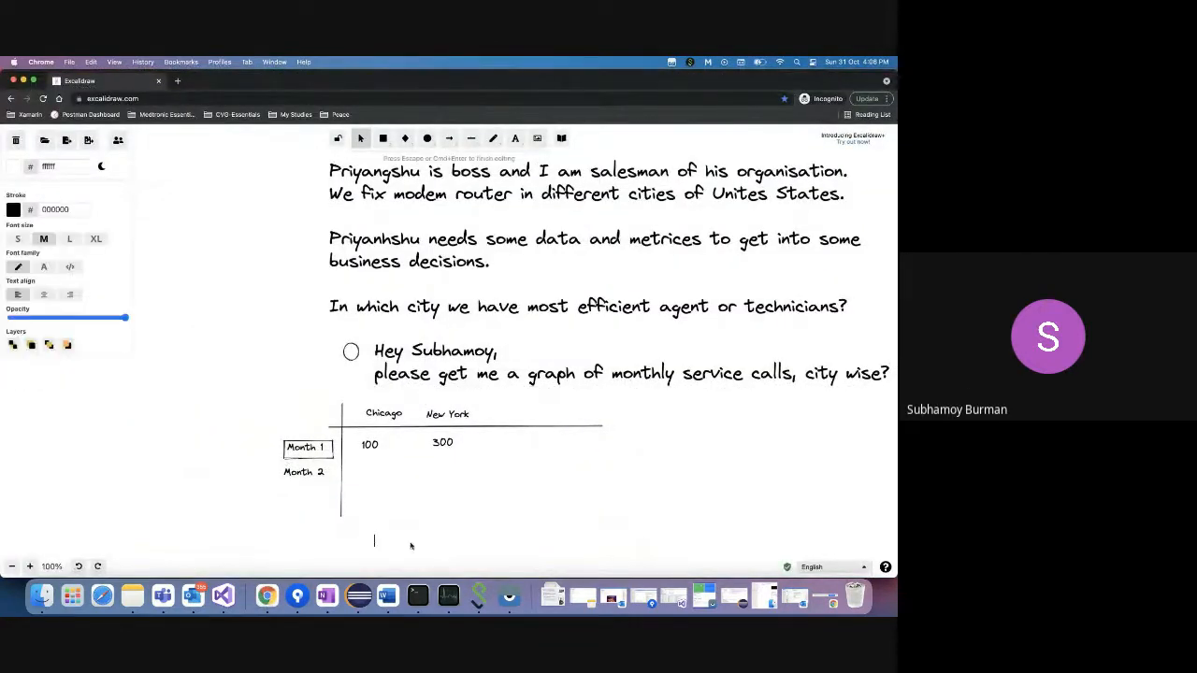
pyautogui.write('Most problematic city : Chiac')
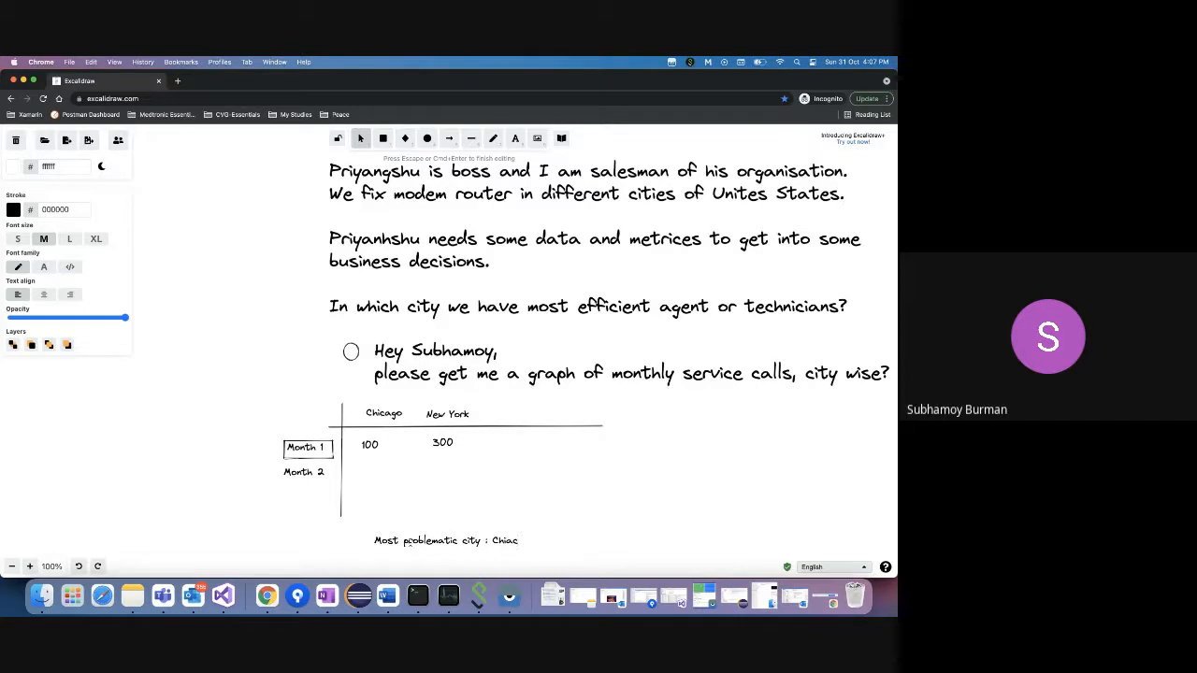
pyautogui.write('go')
pyautogui.press('Return')
# - Correct the typo so the note reads Chicago, and start a new line
pyautogui.click(515, 541)
pyautogui.write('a')
pyautogui.press('Left')
pyautogui.press('Left')
pyautogui.press('BackSpace')
pyautogui.press('End')
pyautogui.press('Return')
# - Return to the SIEMENS spreadsheet and show the TrackingSheet call data
pyautogui.rightClick(267, 596)
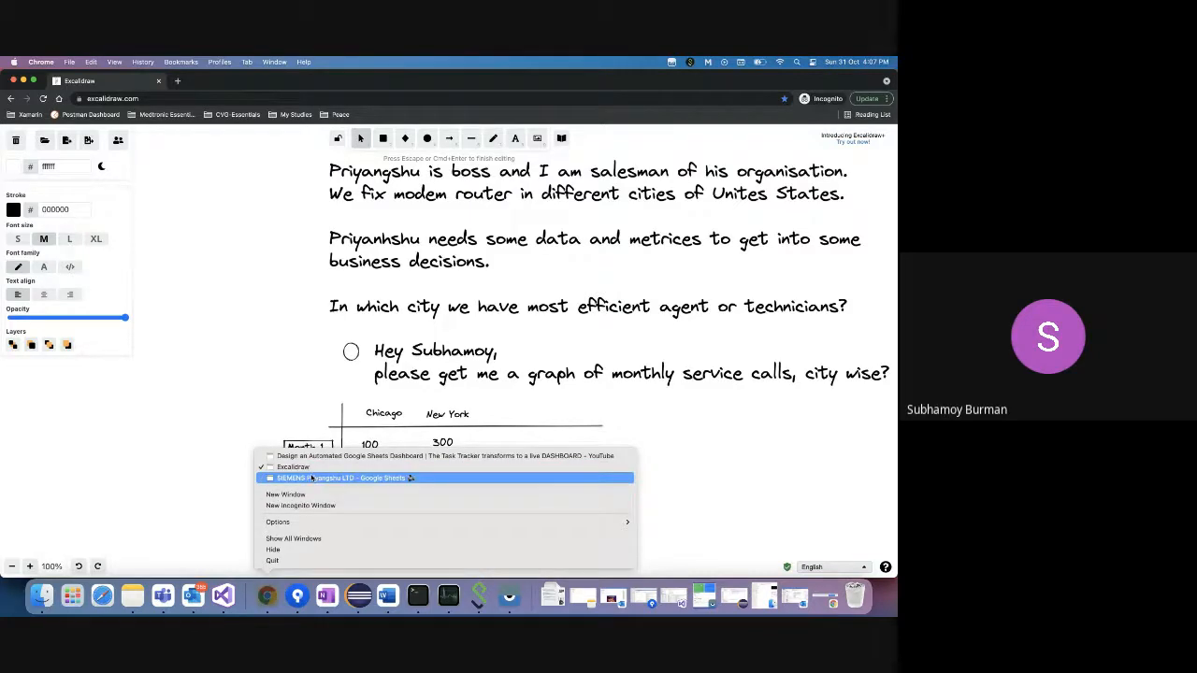
pyautogui.click(309, 478)
pyautogui.click(89, 568)
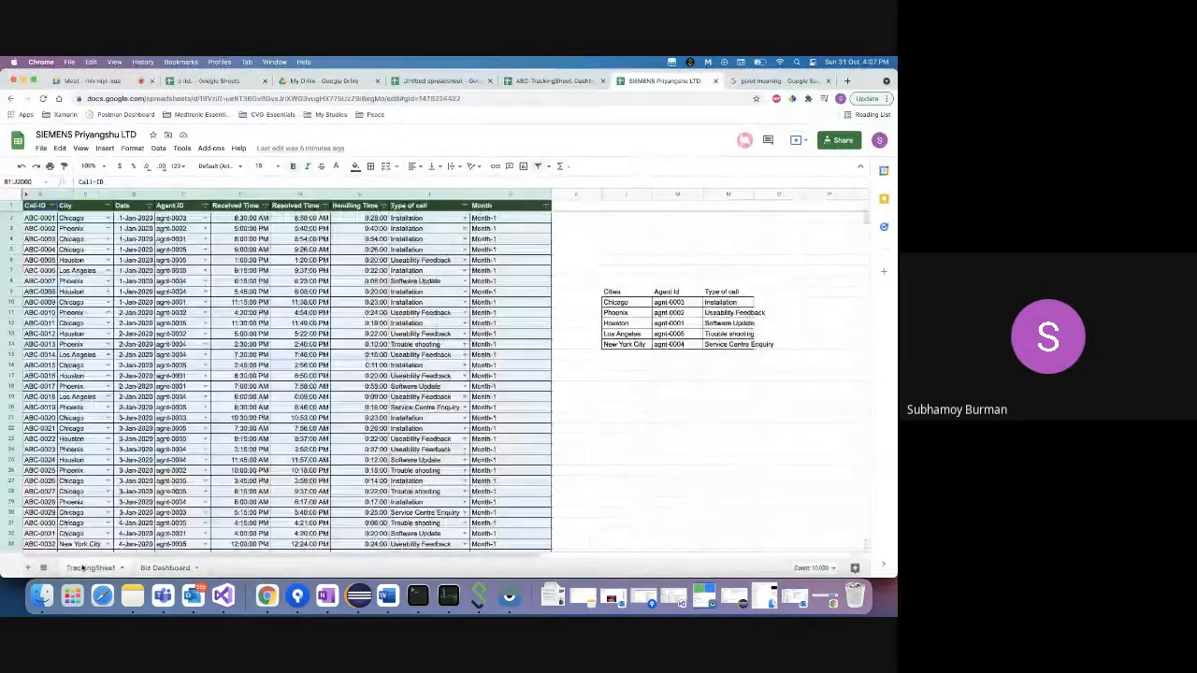
# - Check the Installation call types in I2 and I3, then bring the Excalidraw window forward
pyautogui.click(425, 219)
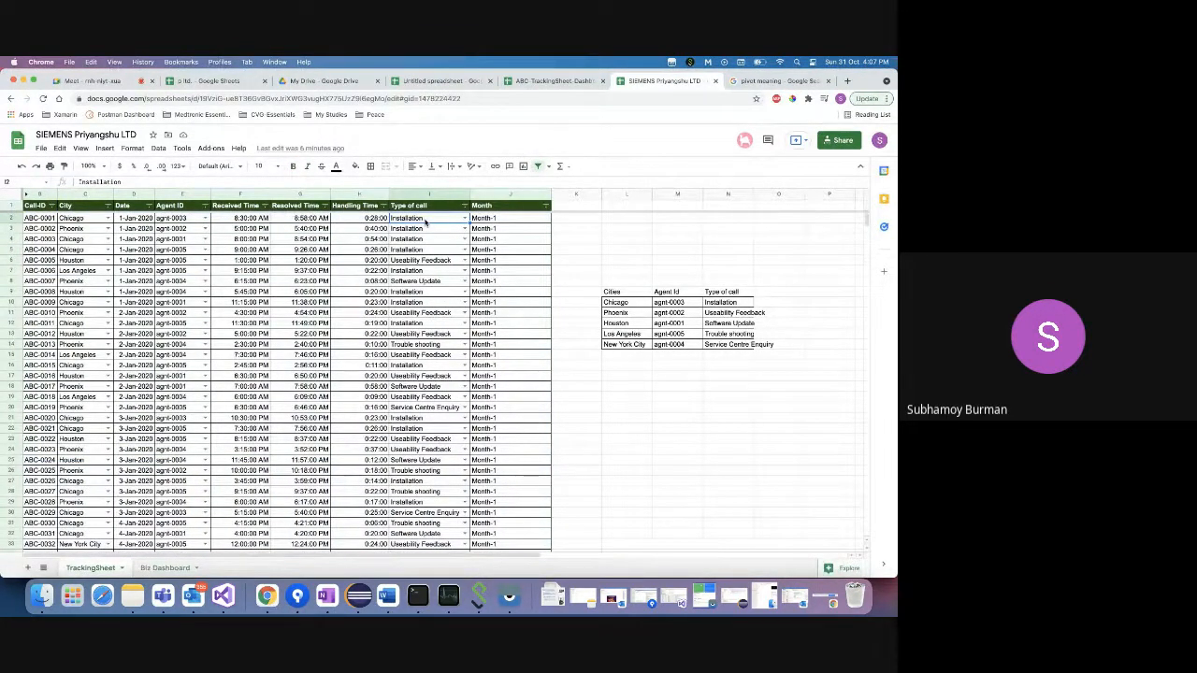
pyautogui.click(422, 229)
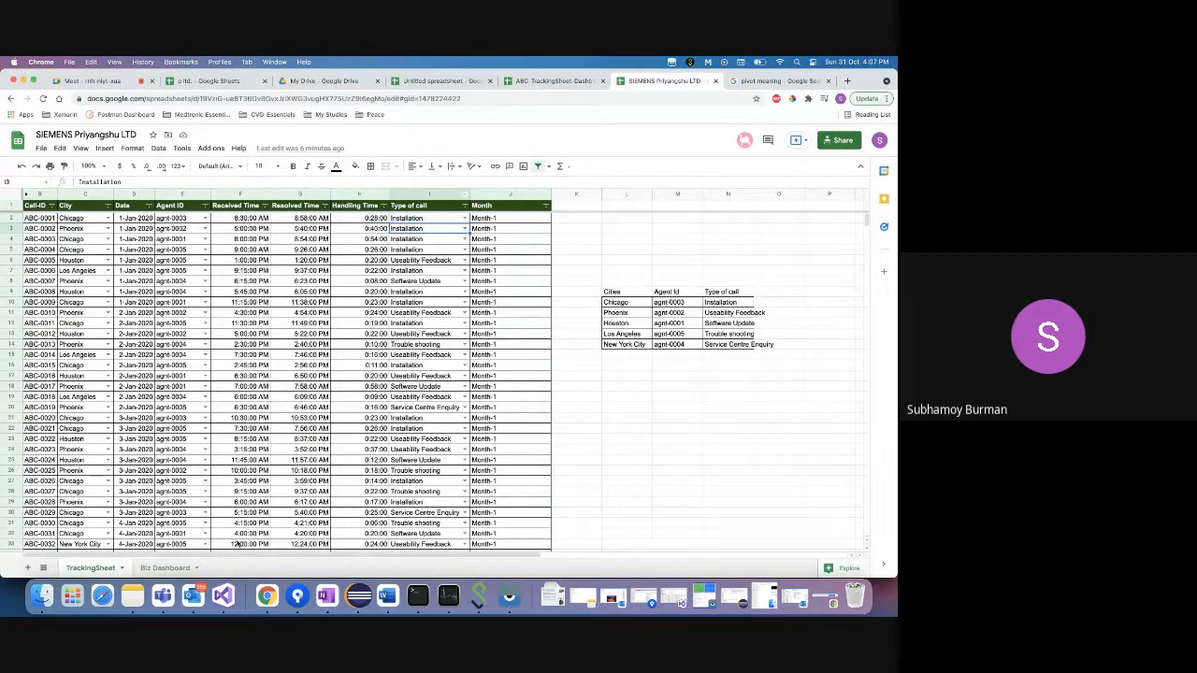
pyautogui.rightClick(264, 595)
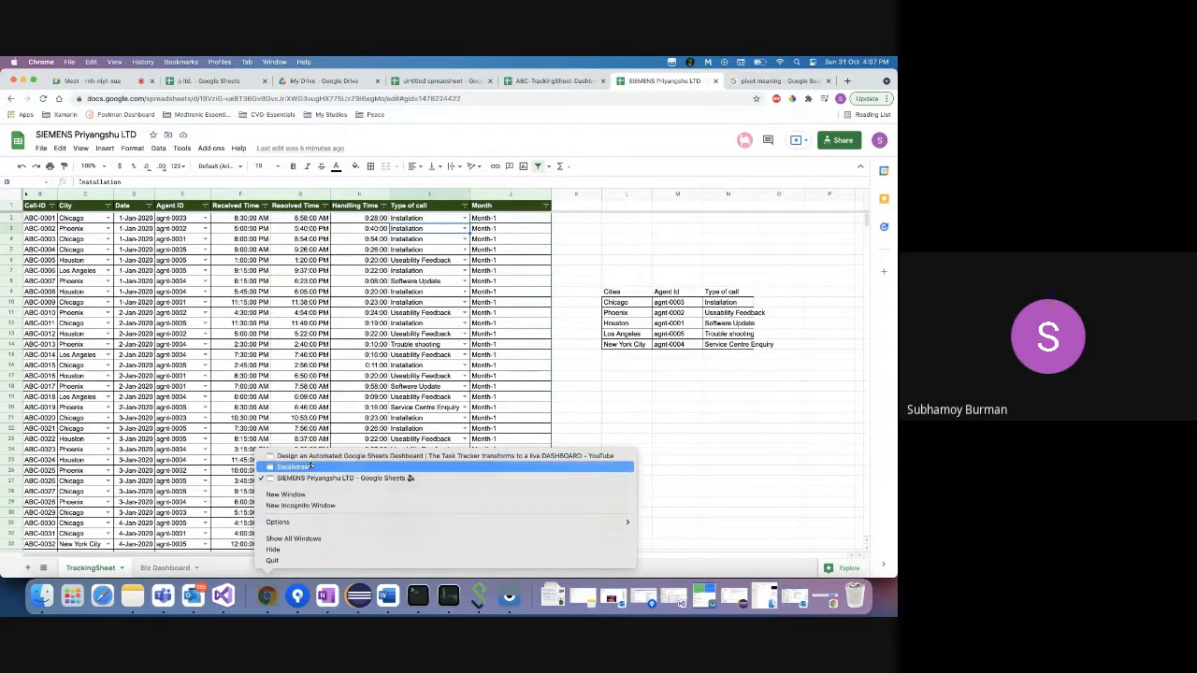
pyautogui.click(293, 467)
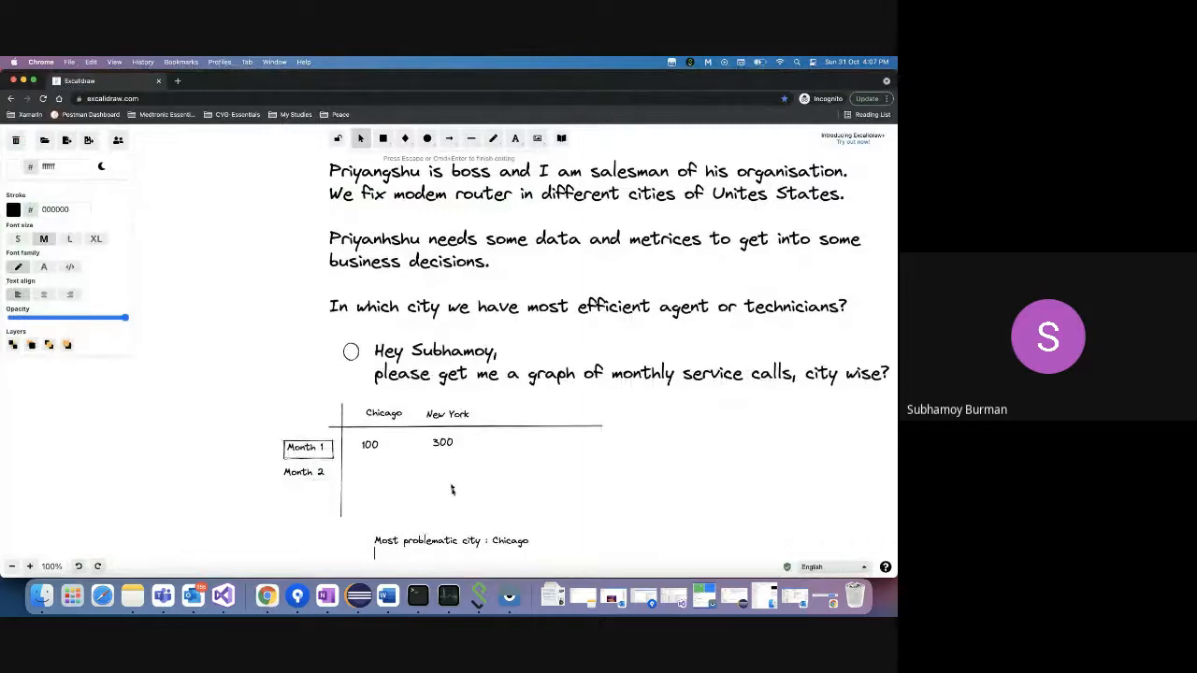
# - Add a greeting note addressed to a colleague below the Chicago line, in extra-large font
pyautogui.rightClick(512, 510)
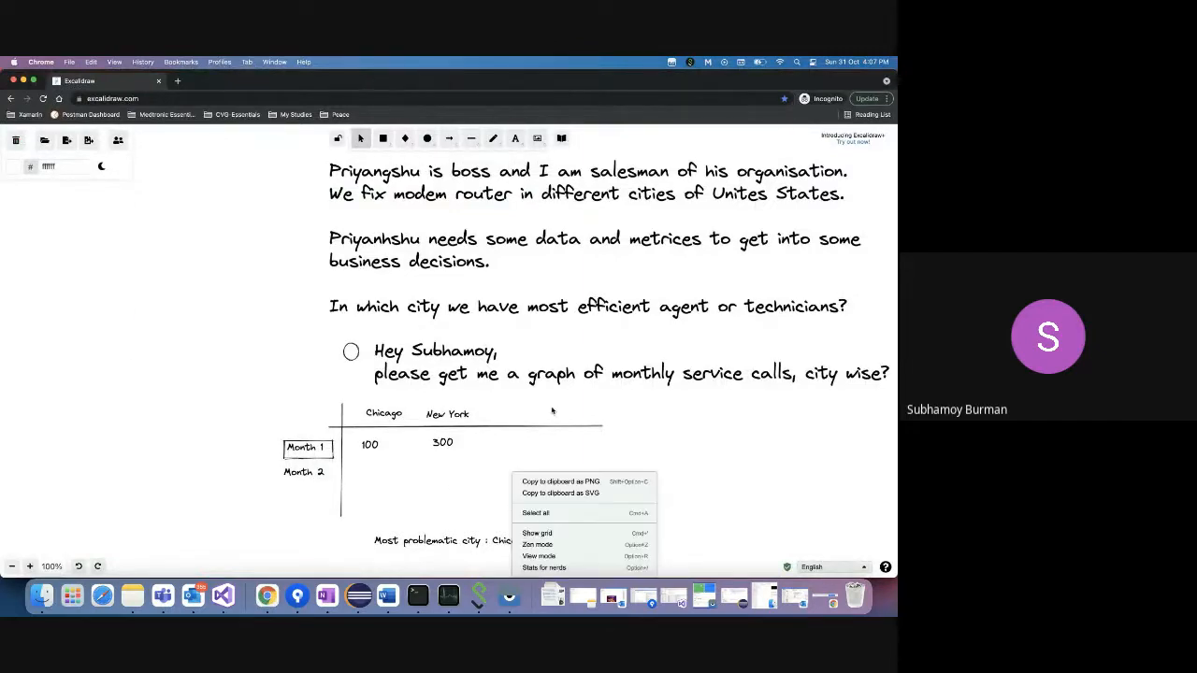
pyautogui.click(406, 563)
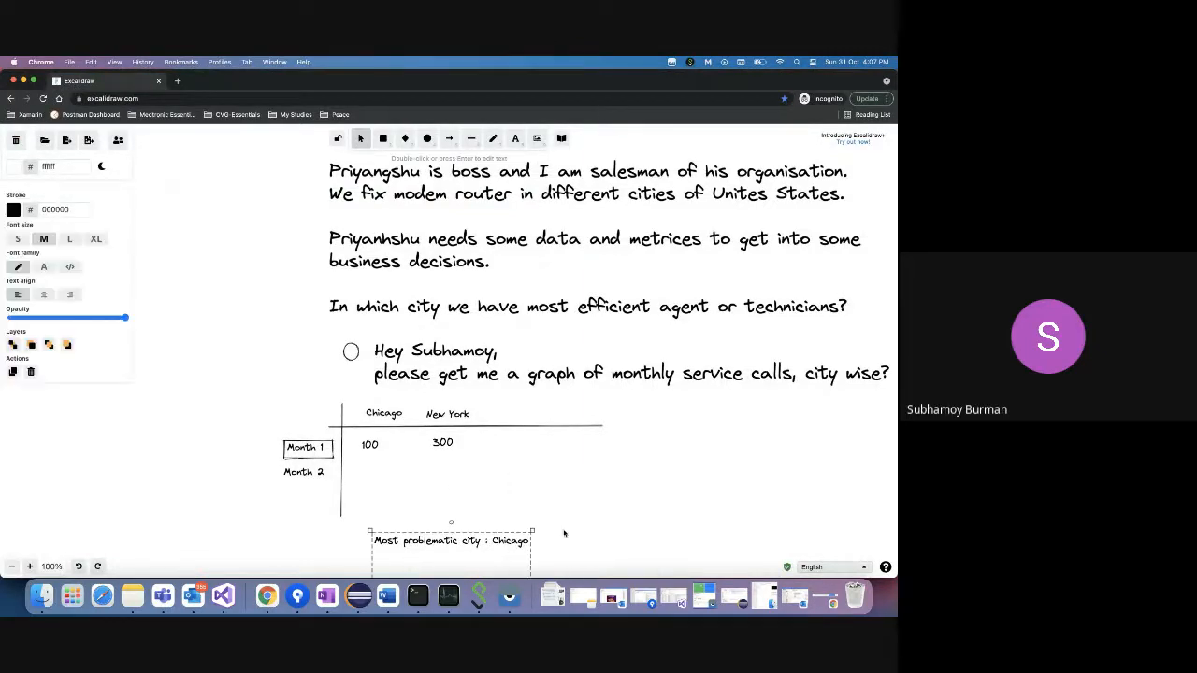
pyautogui.click(563, 535)
pyautogui.doubleClick(391, 571)
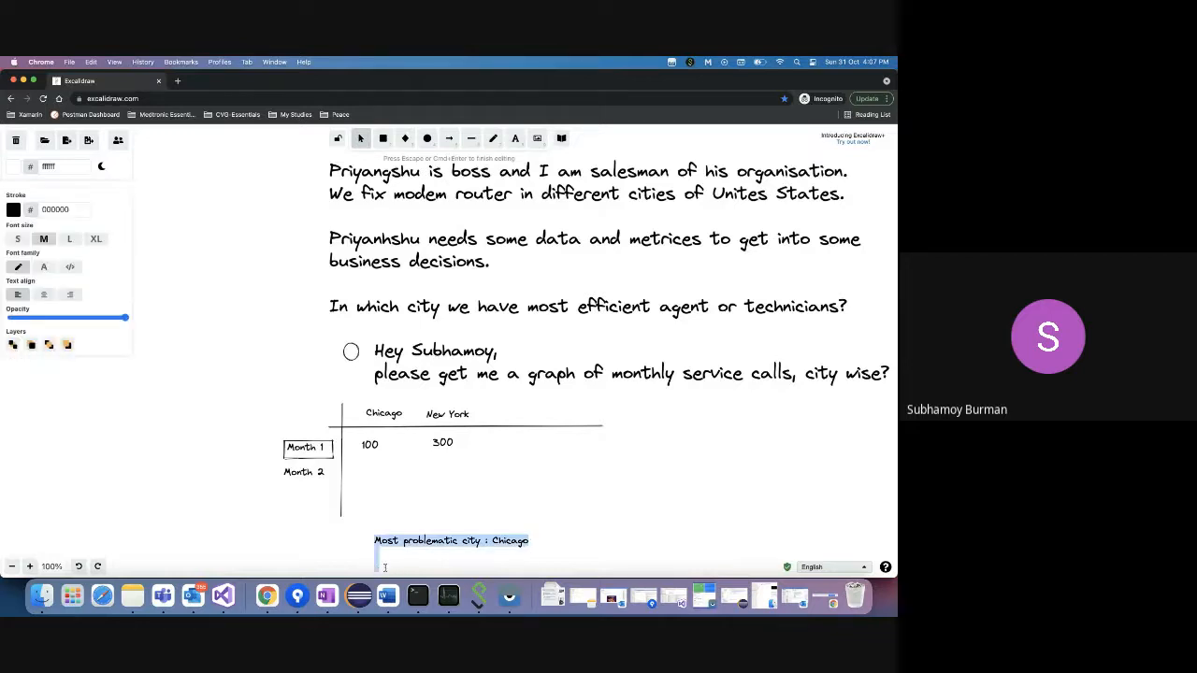
pyautogui.write('Hey ')
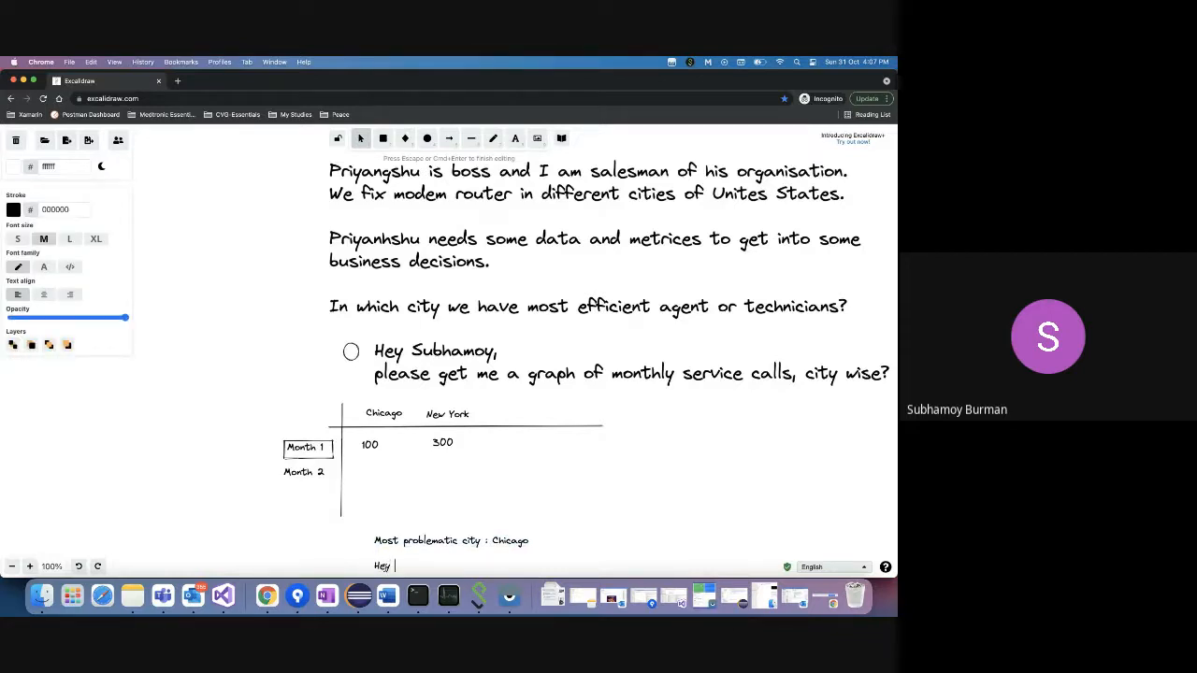
pyautogui.write('Subhamoy')
pyautogui.hotkey('shift', 'Left')
pyautogui.hotkey('shift', 'Left')
pyautogui.hotkey('shift', 'Left')
pyautogui.hotkey('shift', 'Left')
pyautogui.hotkey('shift', 'Left')
pyautogui.hotkey('shift', 'Left')
pyautogui.hotkey('shift', 'Left')
pyautogui.hotkey('shift', 'Left')
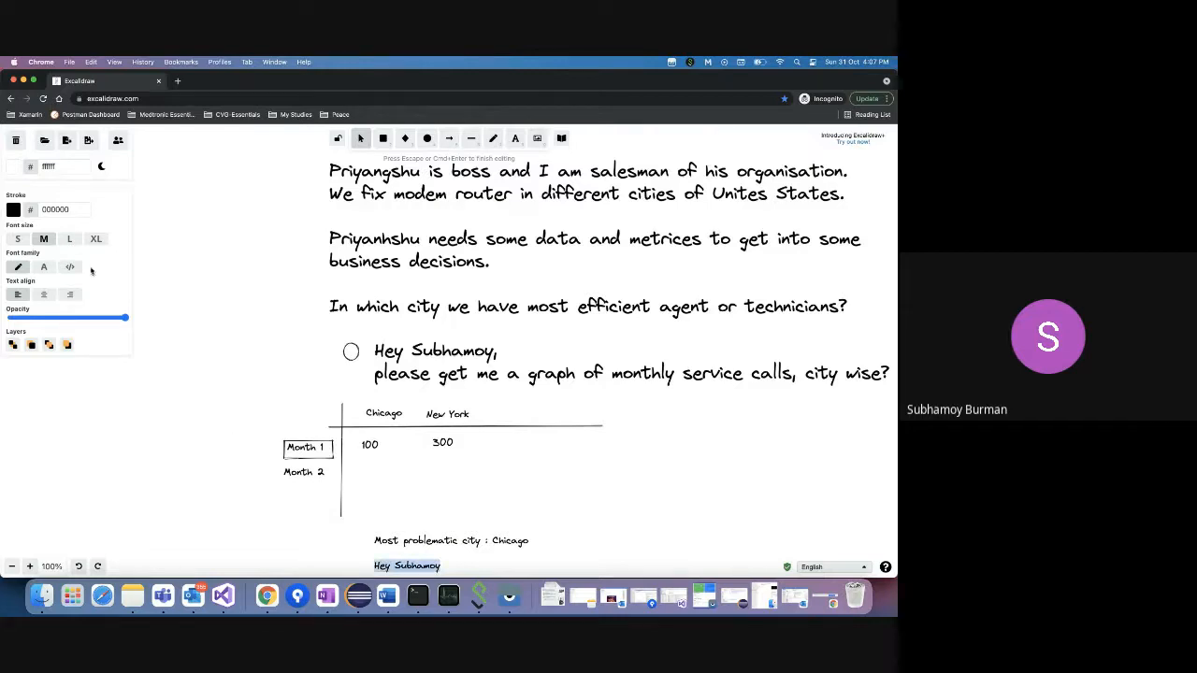
pyautogui.click(95, 238)
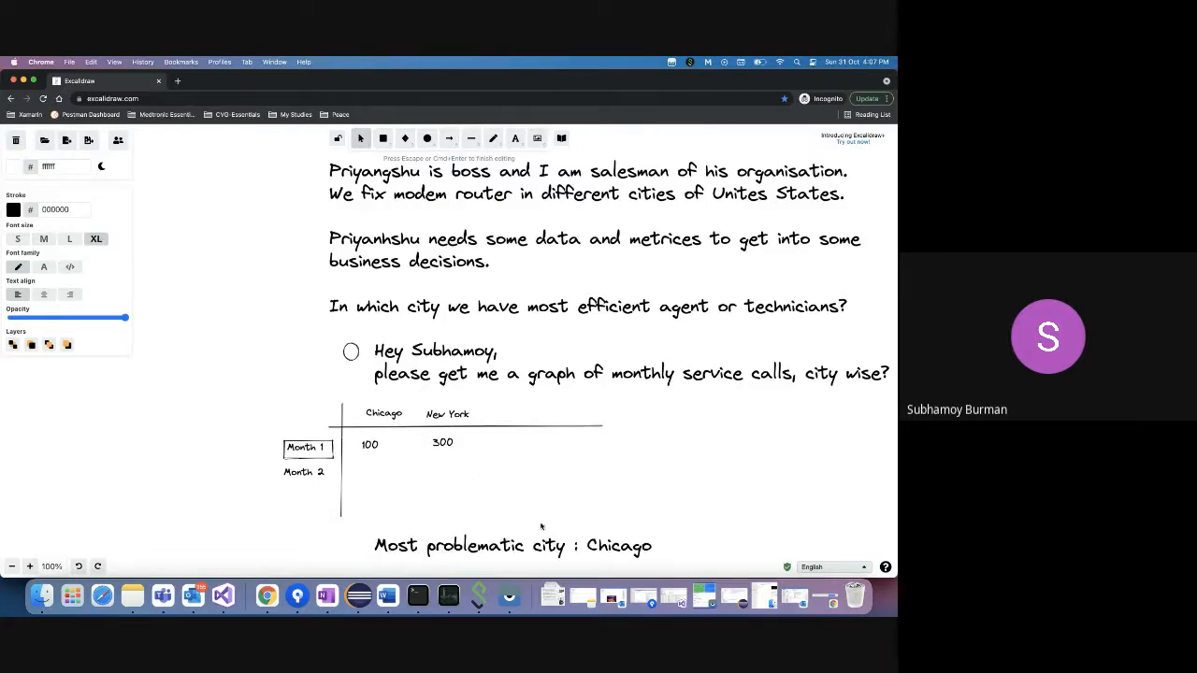
# - Append 'please get me monthwise call type data' to the greeting note
pyautogui.click(505, 535)
pyautogui.doubleClick(504, 541)
pyautogui.rightClick(621, 491)
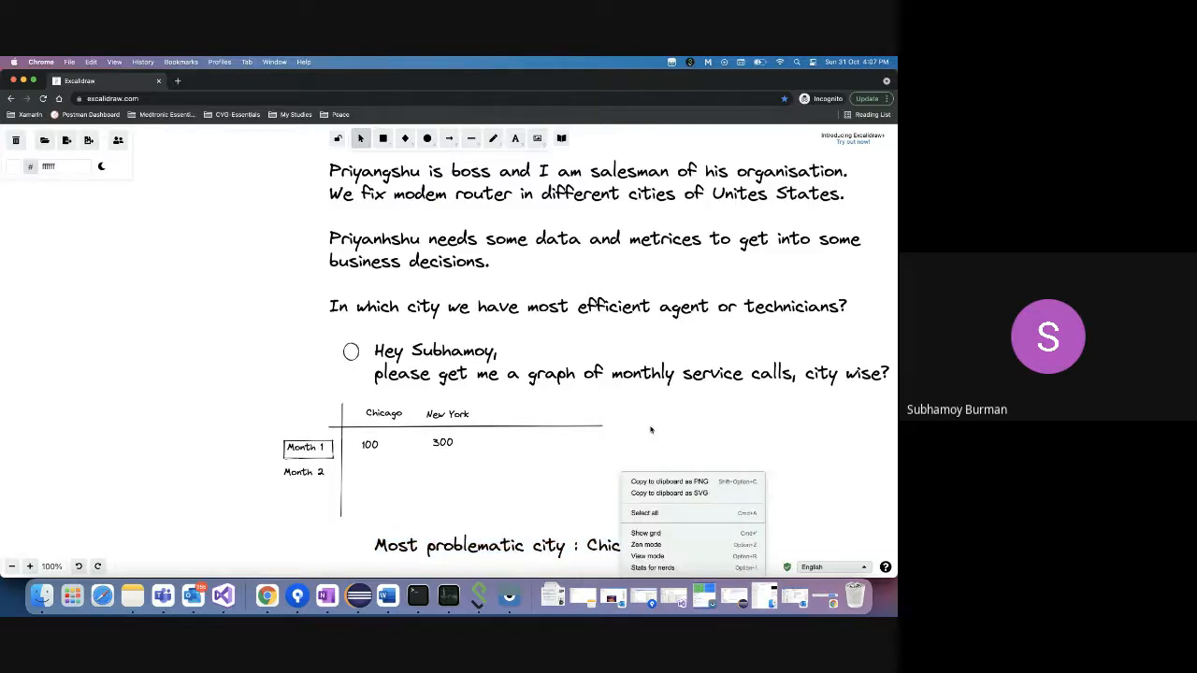
pyautogui.scroll(-5, 651, 430)
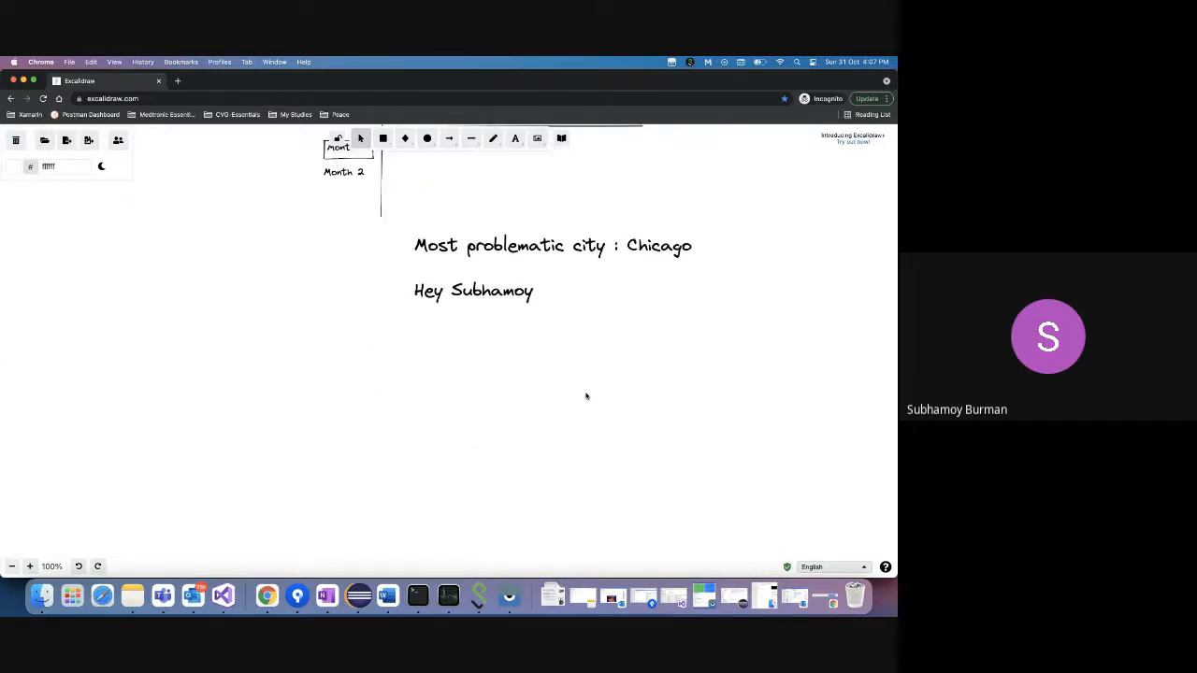
pyautogui.click(540, 292)
pyautogui.doubleClick(538, 292)
pyautogui.click(538, 292)
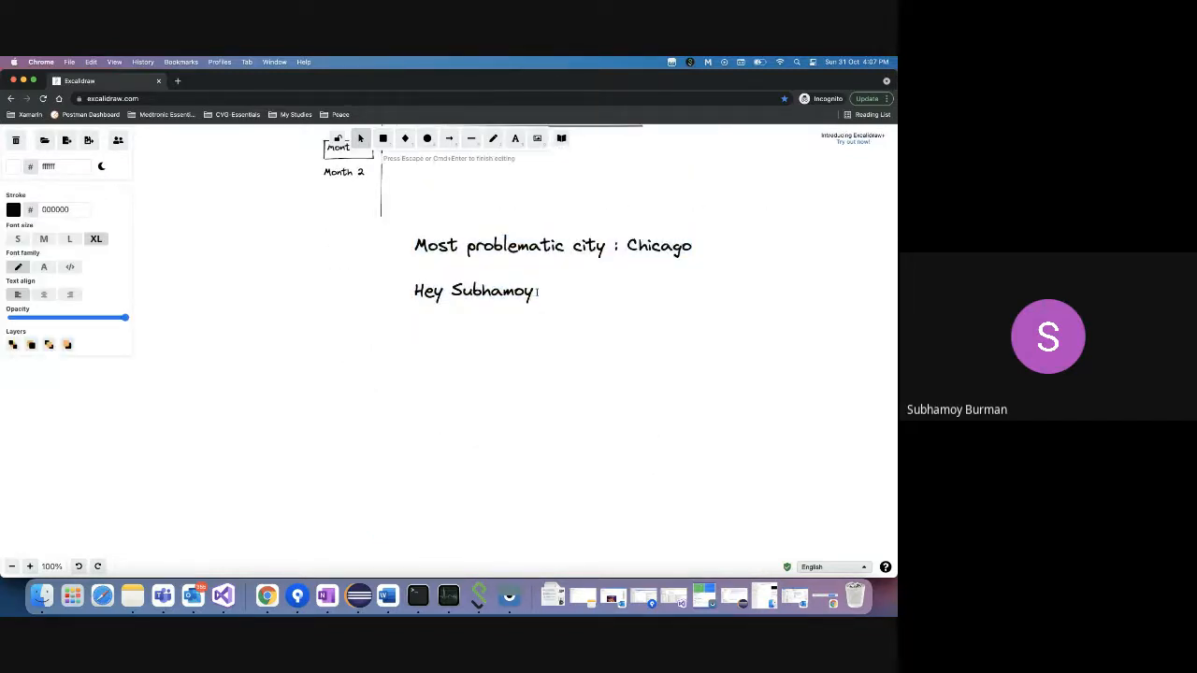
pyautogui.write('please get me mo')
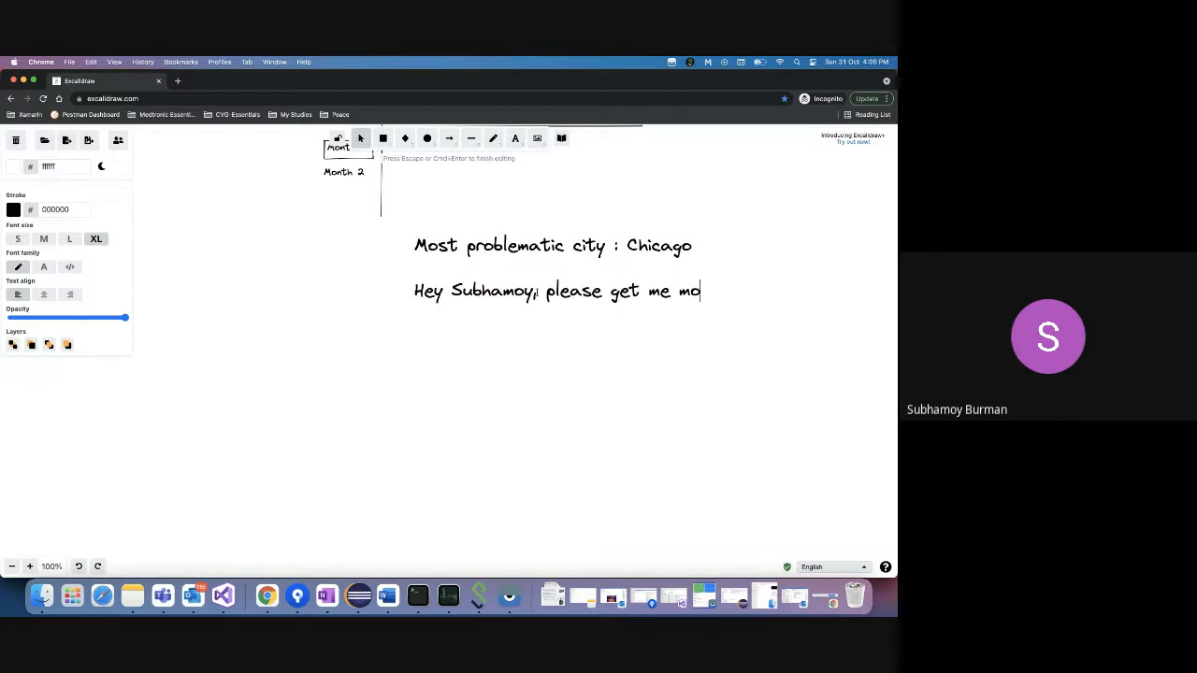
pyautogui.write('nthwise call type data')
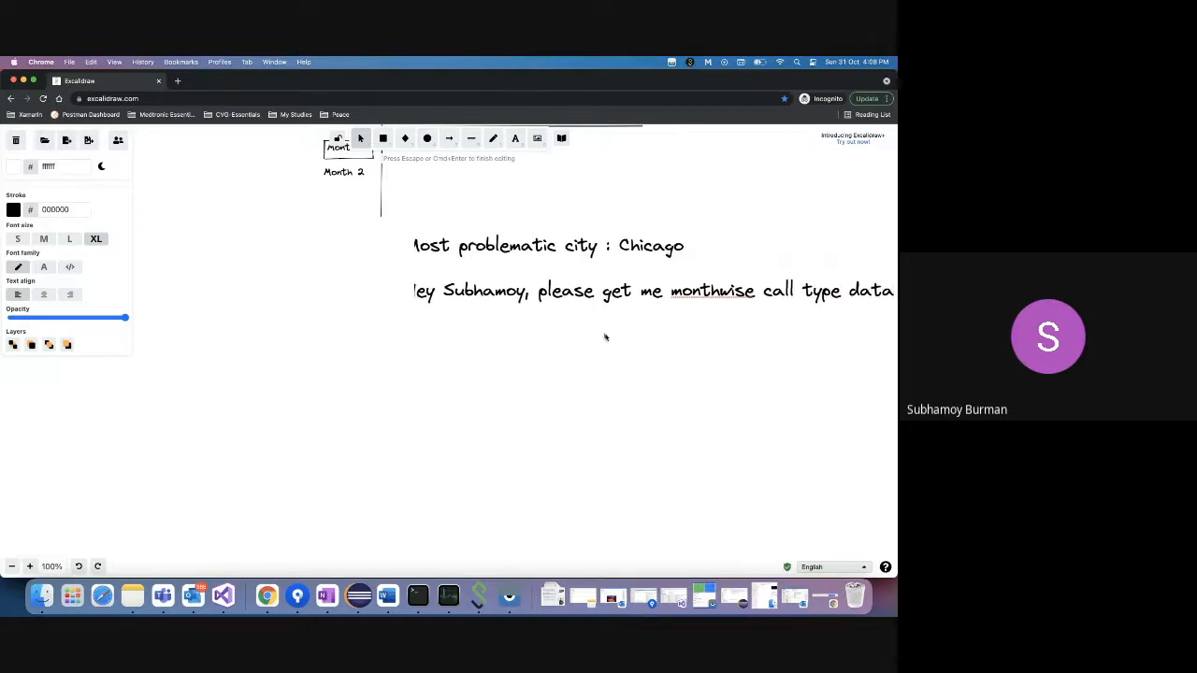
# - Break the request after 'monthwise', remove the leading space, and end it with a period
pyautogui.click(752, 291)
pyautogui.press('Return')
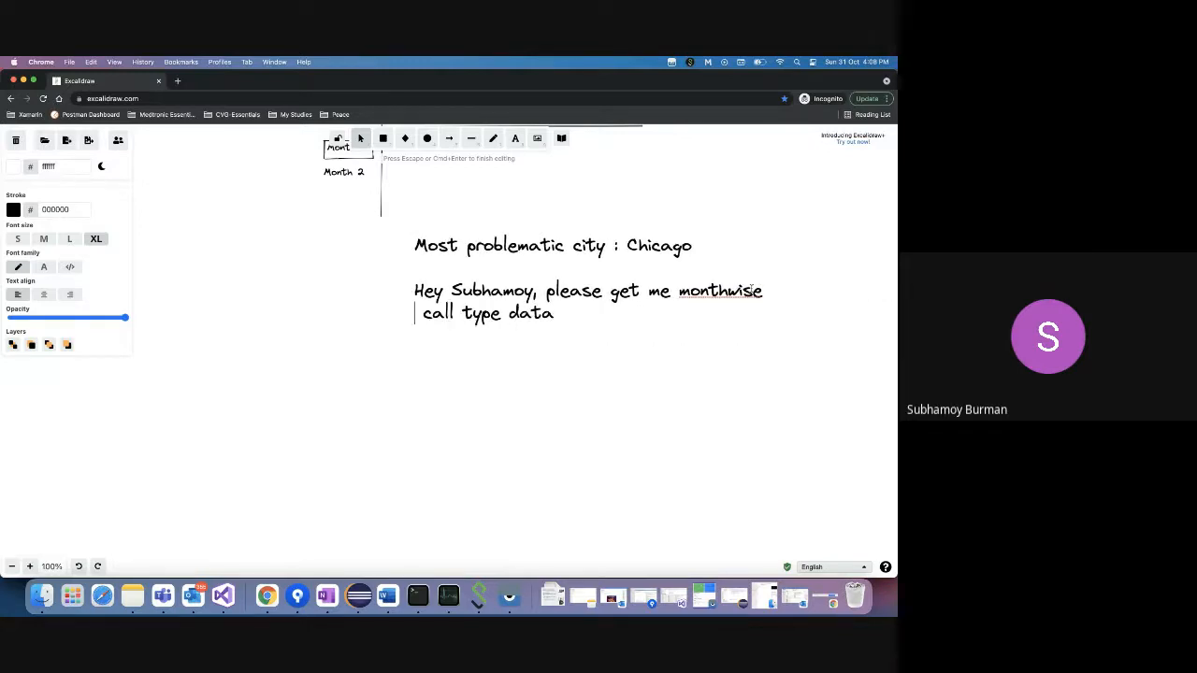
pyautogui.press('Delete')
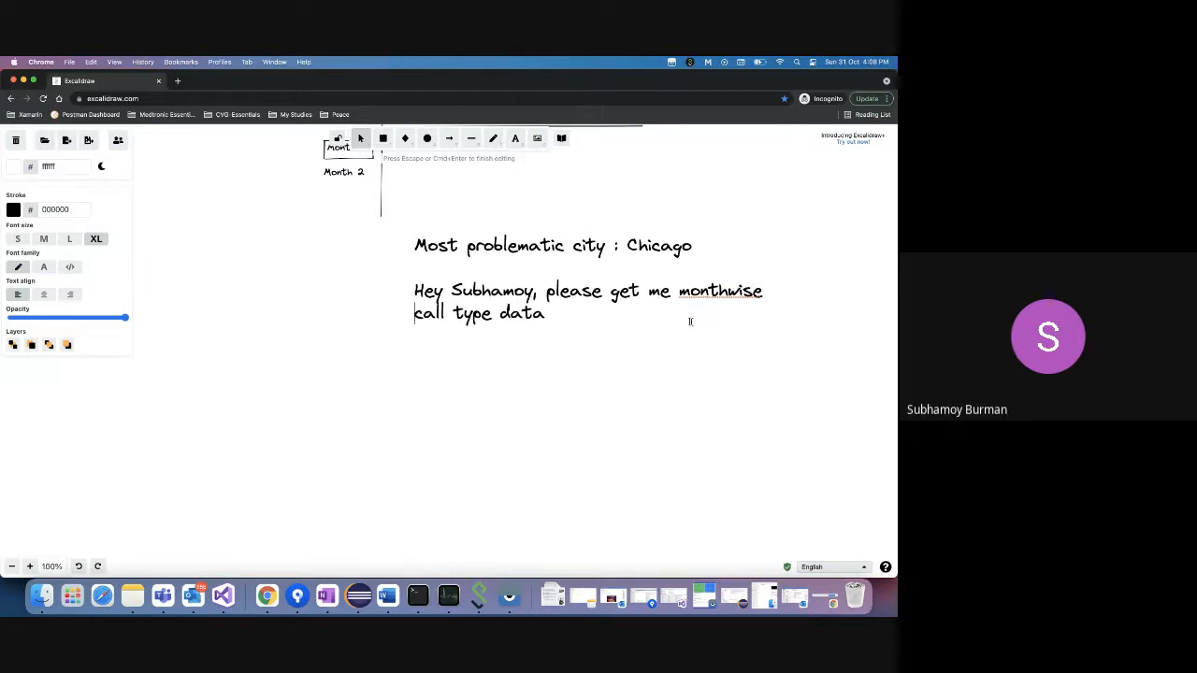
pyautogui.click(559, 317)
pyautogui.write('.')
# - Review the Chicago note, then switch back to the SIEMENS spreadsheet window
pyautogui.doubleClick(642, 245)
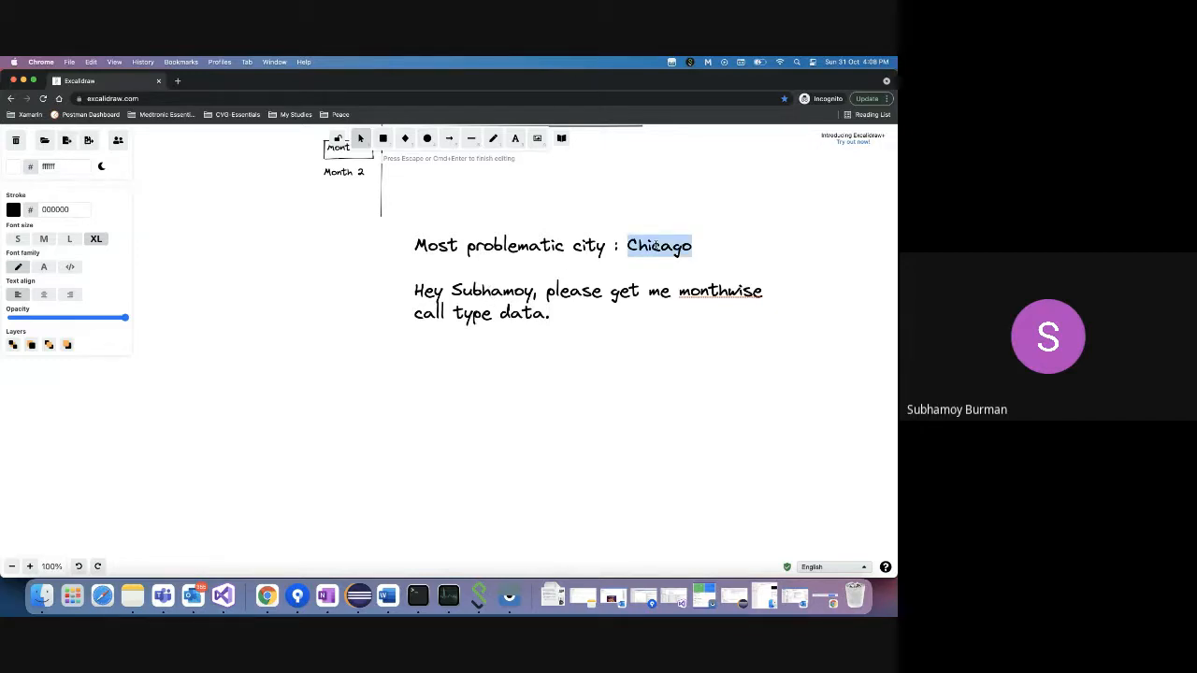
pyautogui.click(541, 291)
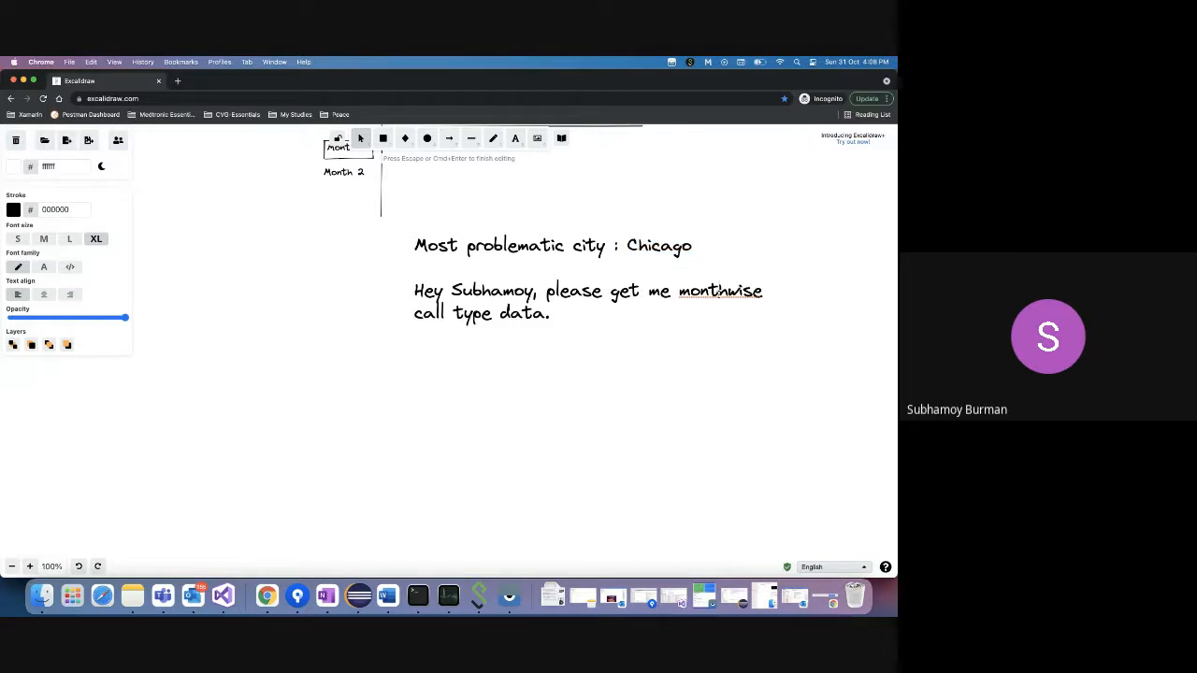
pyautogui.rightClick(271, 597)
pyautogui.click(295, 481)
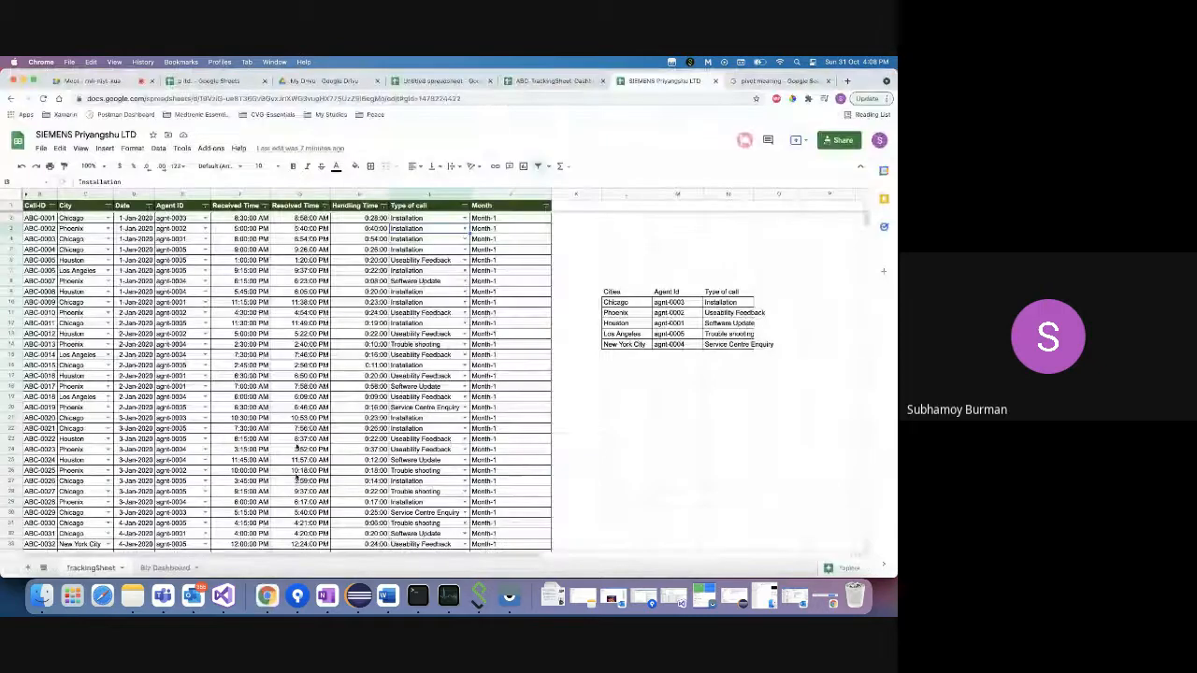
# - Check cells I2 and I3 of Type of call, then go to the Biz Dashboard sheet
pyautogui.click(422, 218)
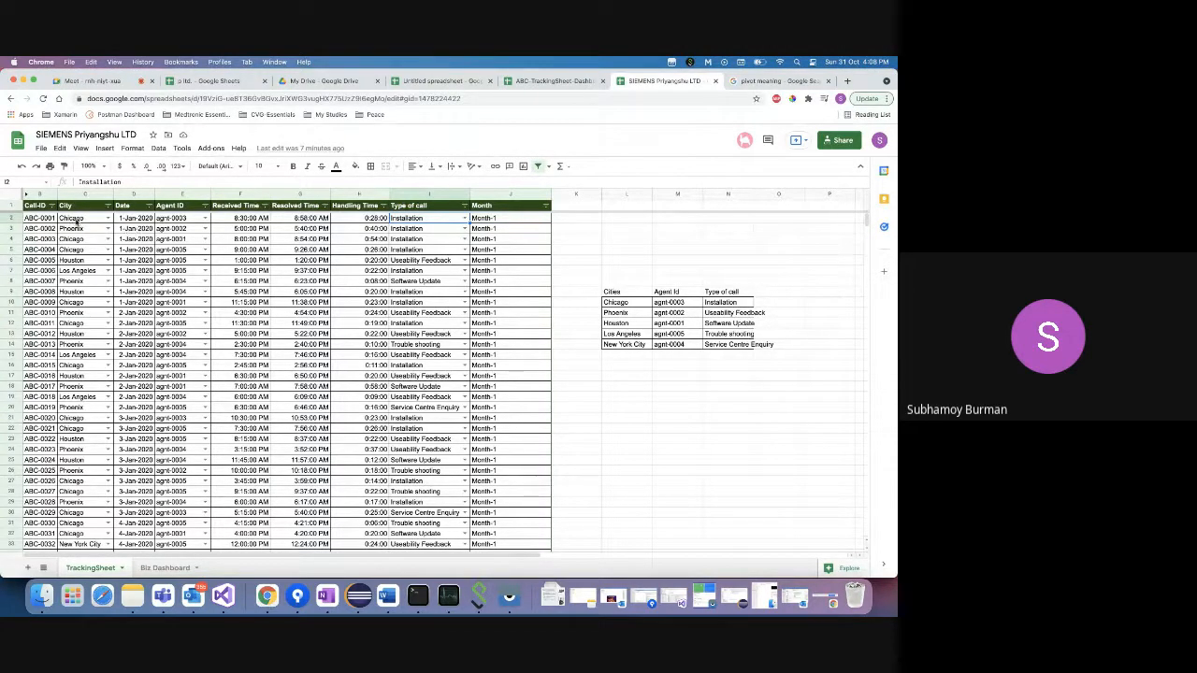
pyautogui.click(413, 229)
pyautogui.click(161, 567)
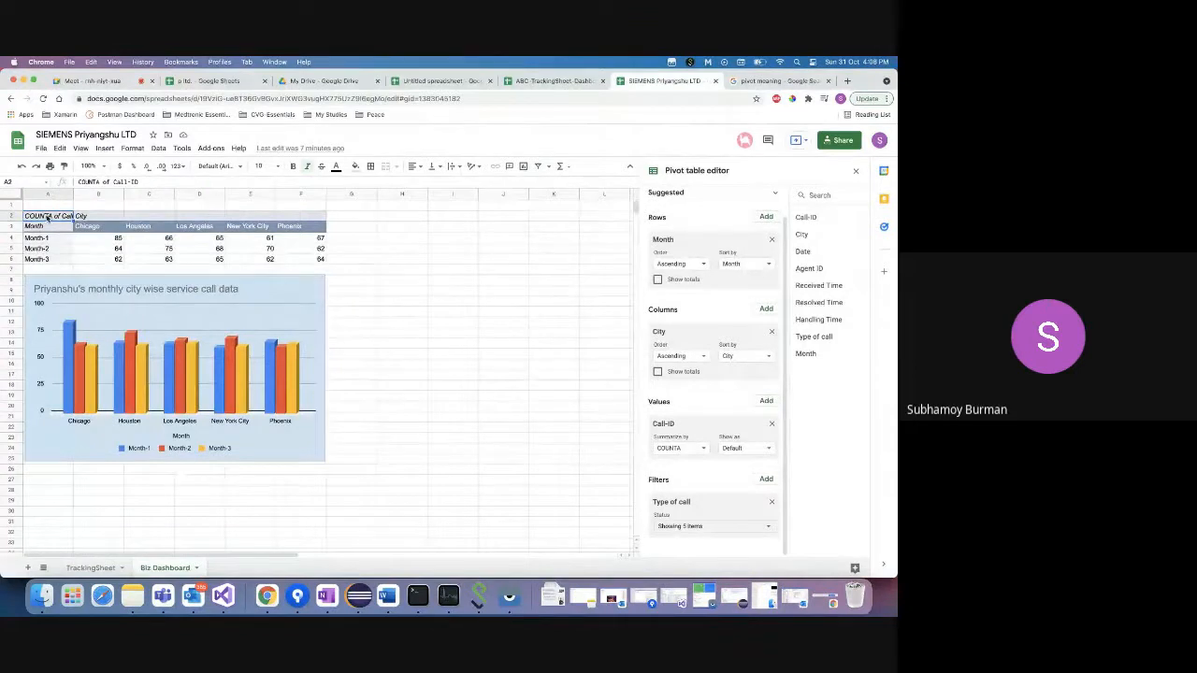
# - Copy the pivot table A2:F6 and paste a duplicate at I2
pyautogui.keyDown('shift'); pyautogui.click(313, 260); pyautogui.keyUp('shift')
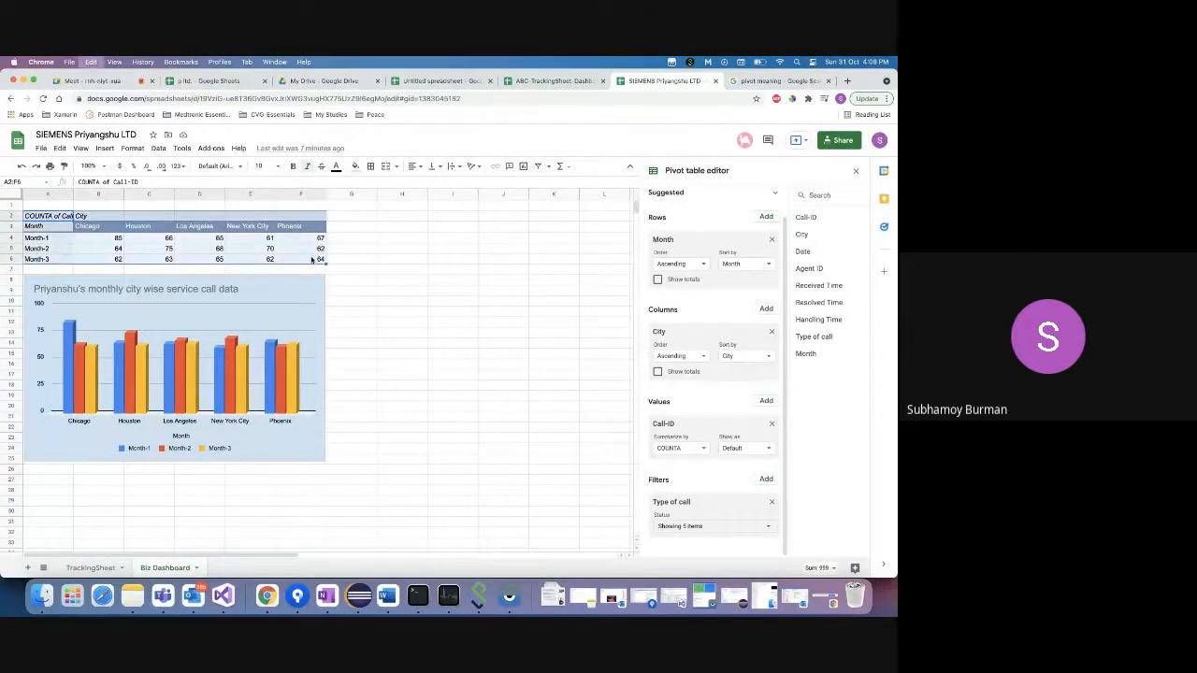
pyautogui.hotkey('ctrl', 'c')
pyautogui.click(454, 218)
pyautogui.hotkey('ctrl', 'v')
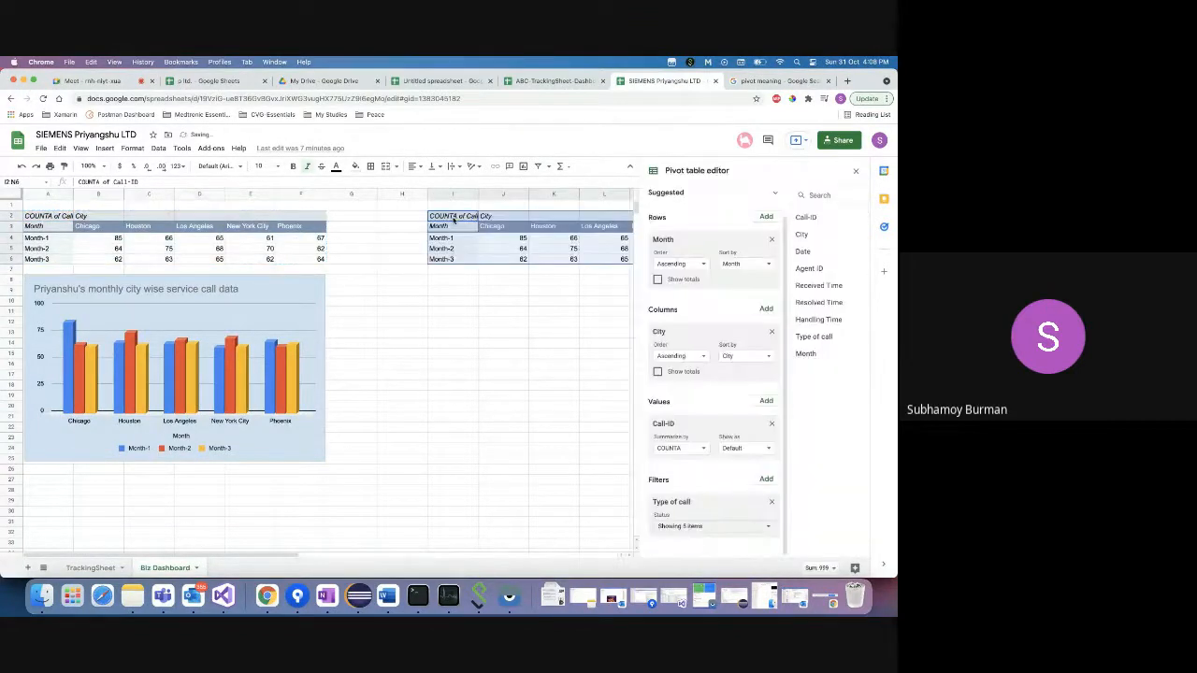
# - Empty the copied pivot by removing its Month rows, City columns, Call-ID values and Type of call filter
pyautogui.hscroll(3, 493, 273)
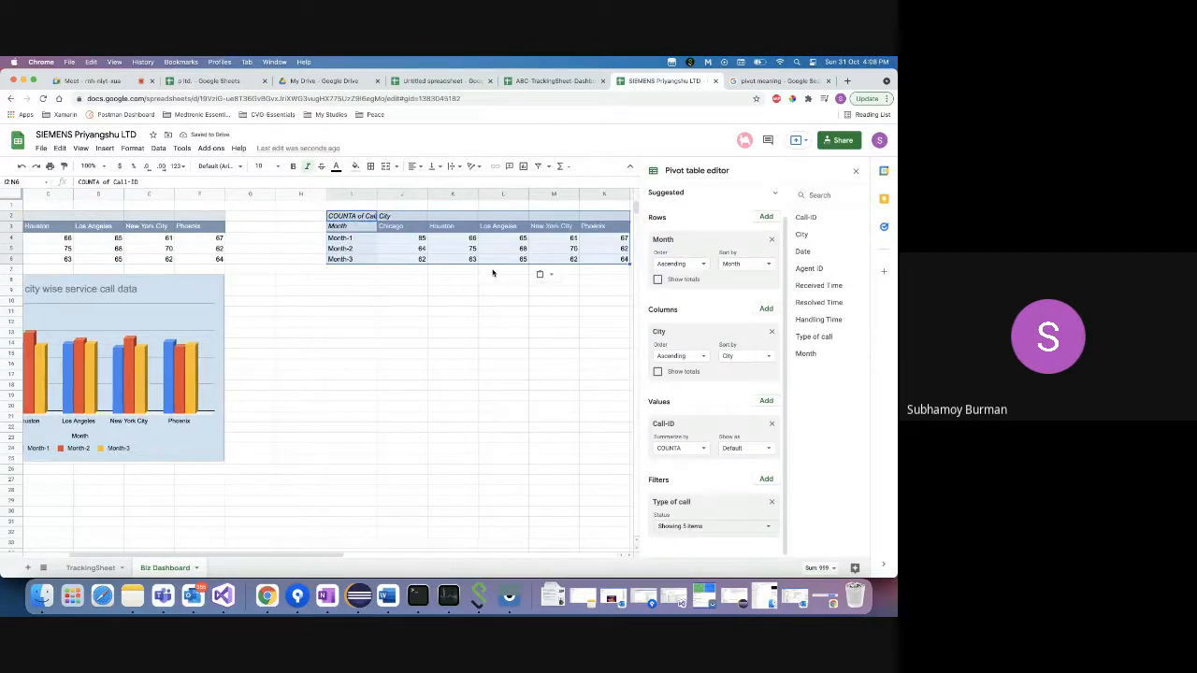
pyautogui.click(771, 240)
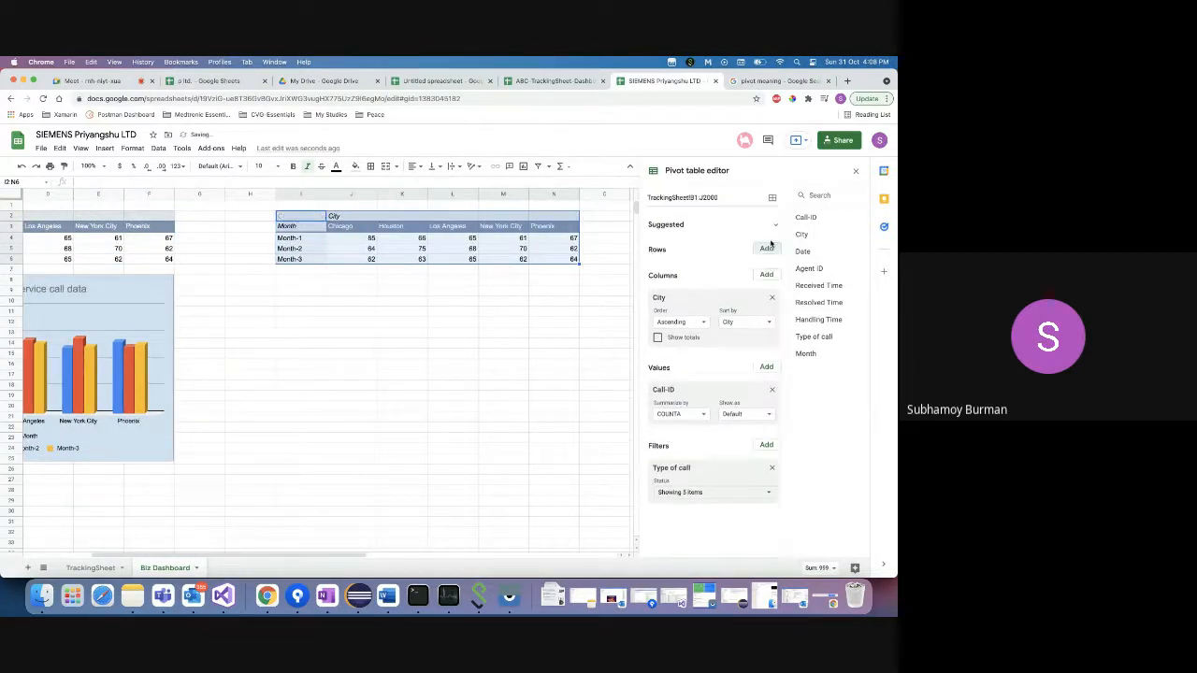
pyautogui.click(770, 298)
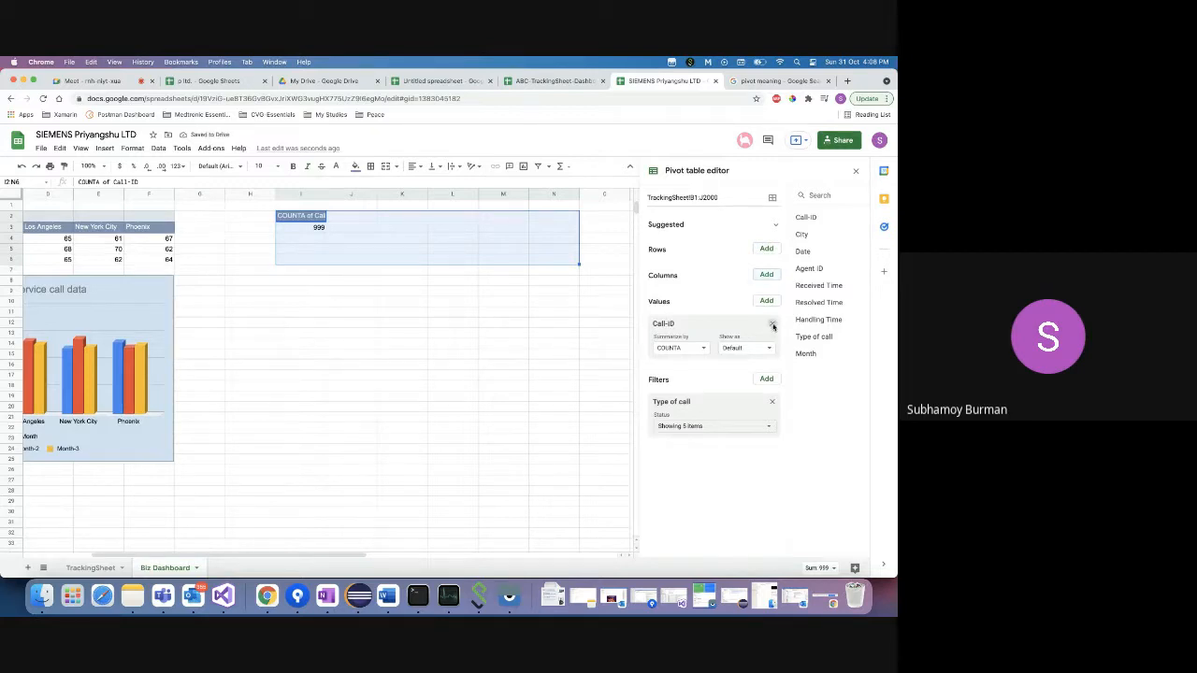
pyautogui.click(771, 324)
pyautogui.click(772, 350)
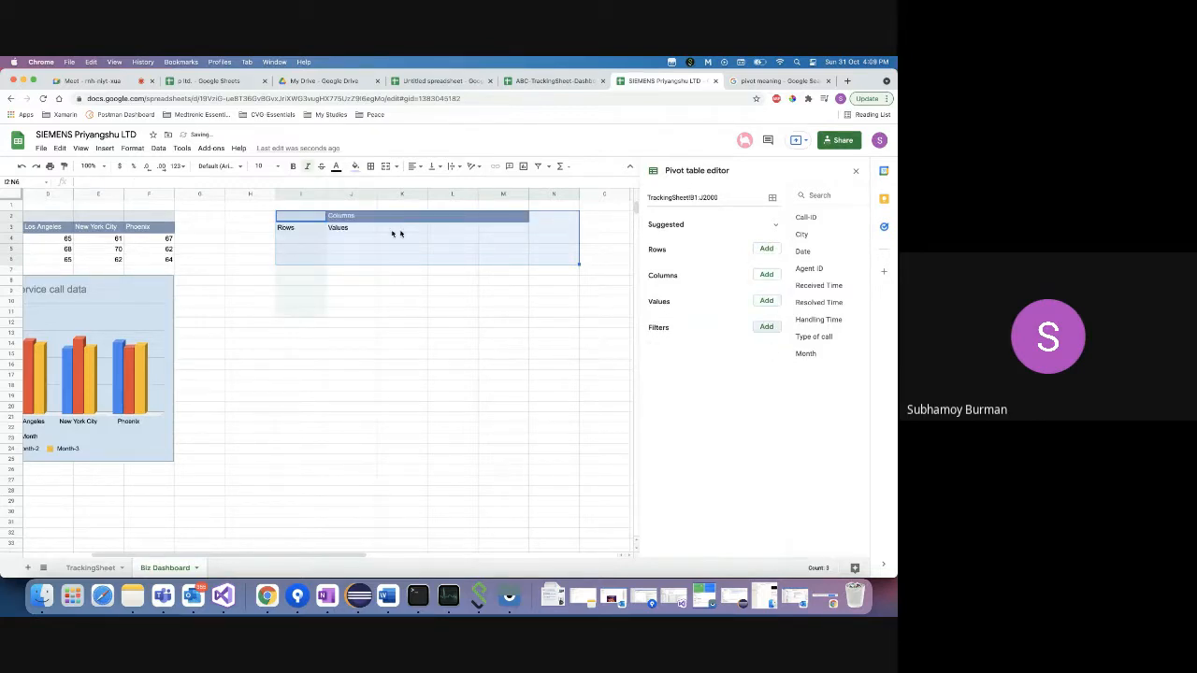
pyautogui.click(305, 240)
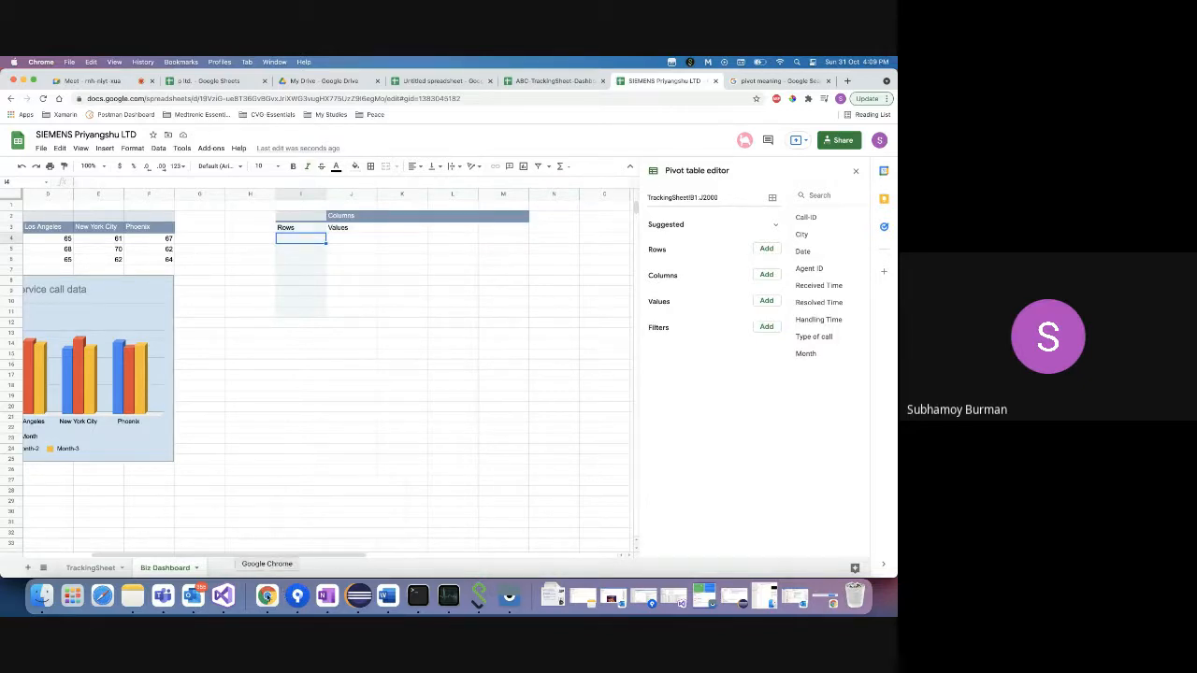
# - In Excalidraw, select the monthwise call type request text
pyautogui.rightClick(266, 596)
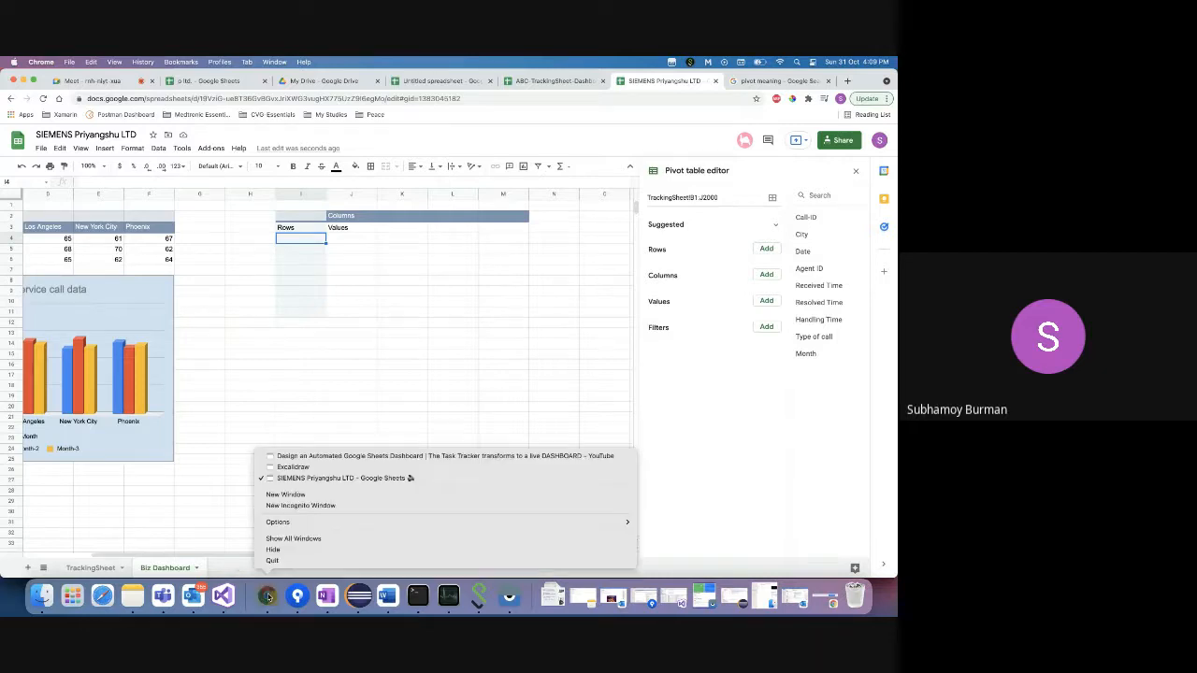
pyautogui.click(295, 465)
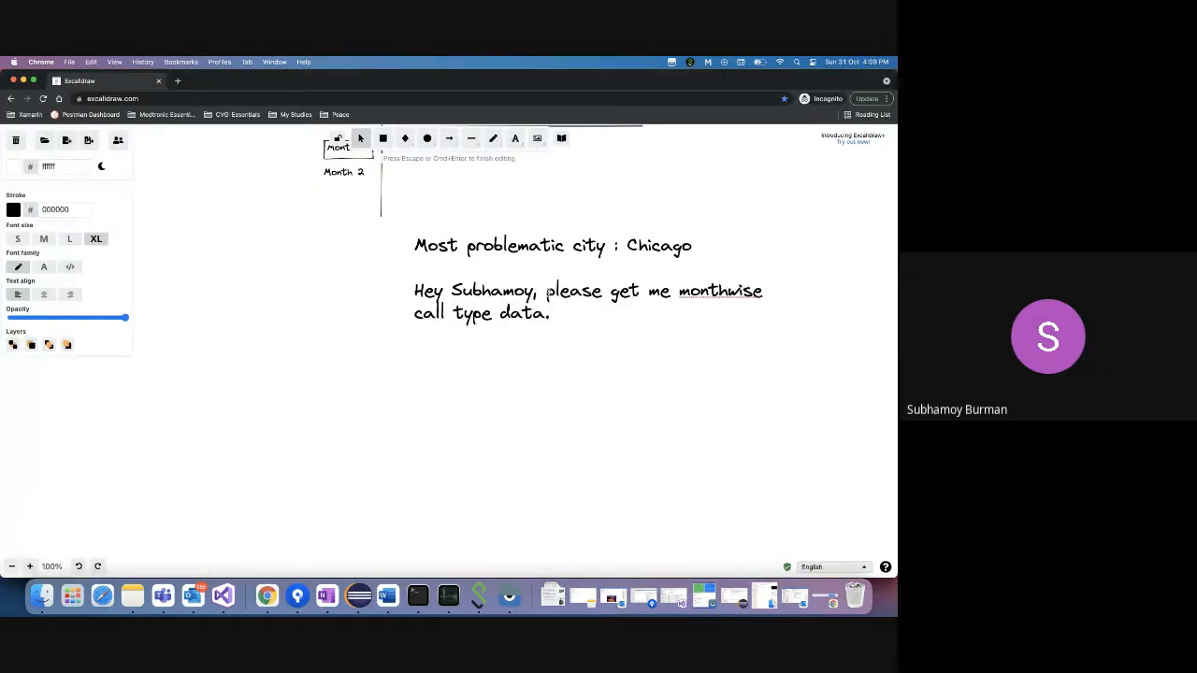
pyautogui.moveTo(547, 291); pyautogui.dragTo(562, 315)
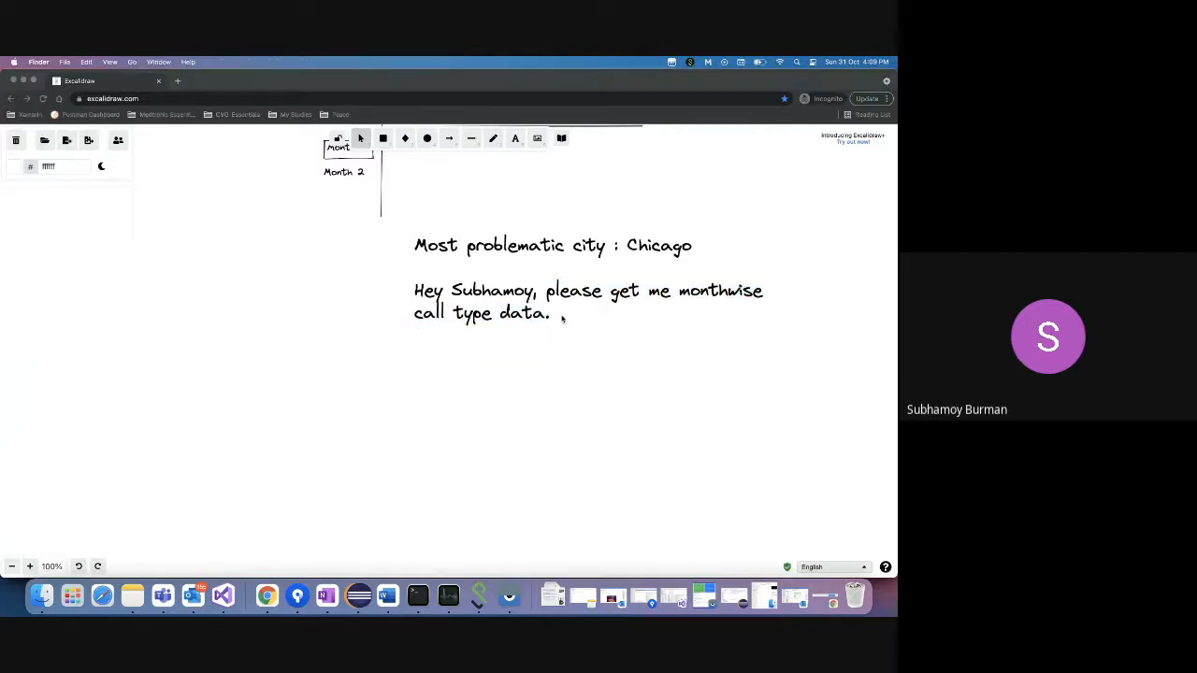
# - Paste the monthwise call type request into I1 and widen column I to fit it
pyautogui.rightClick(269, 597)
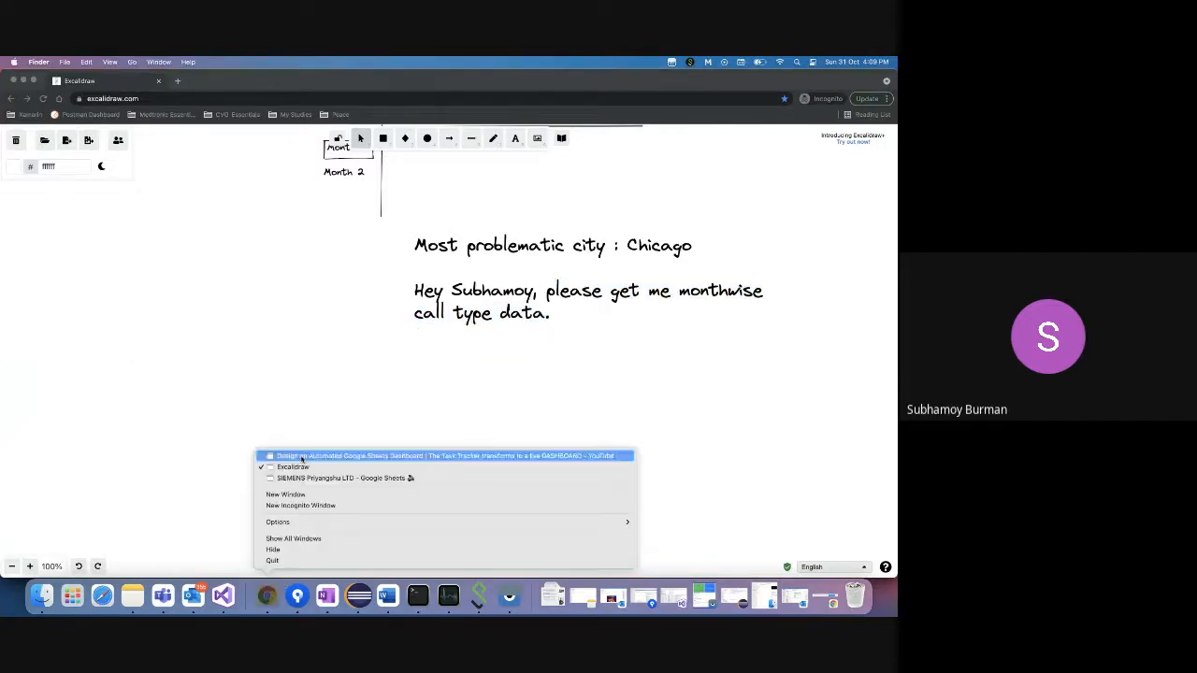
pyautogui.click(337, 478)
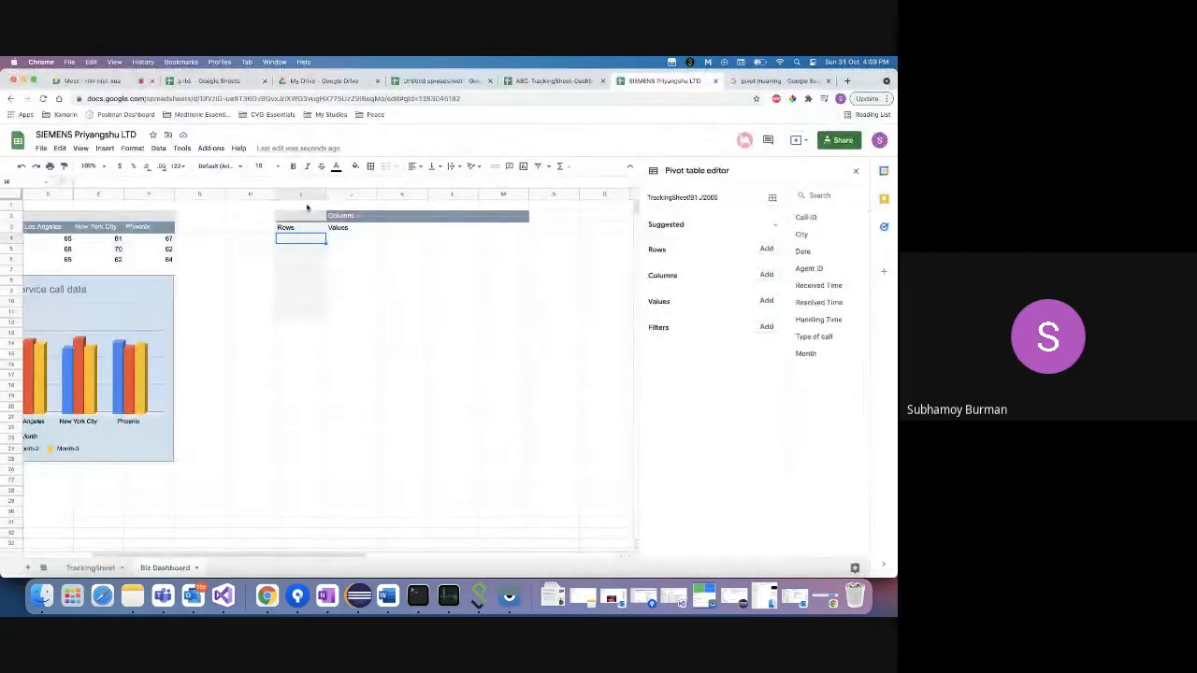
pyautogui.click(307, 205)
pyautogui.press('super+v')
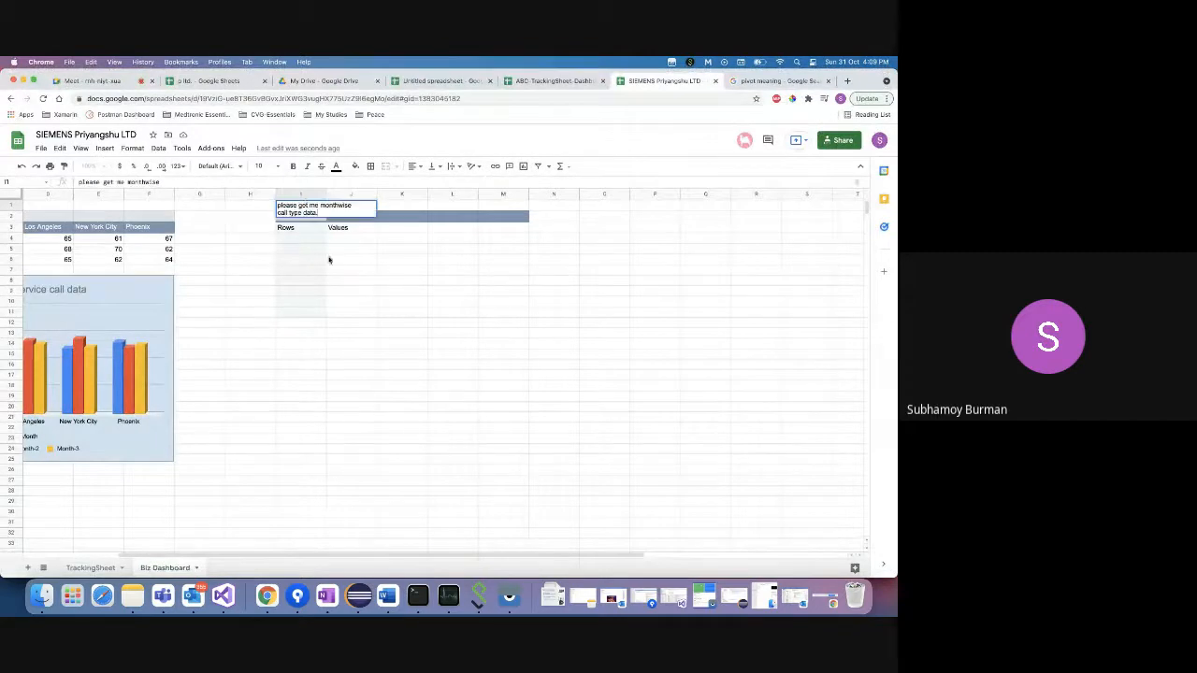
pyautogui.click(330, 259)
pyautogui.moveTo(327, 194); pyautogui.dragTo(372, 194)
pyautogui.click(335, 257)
pyautogui.click(322, 247)
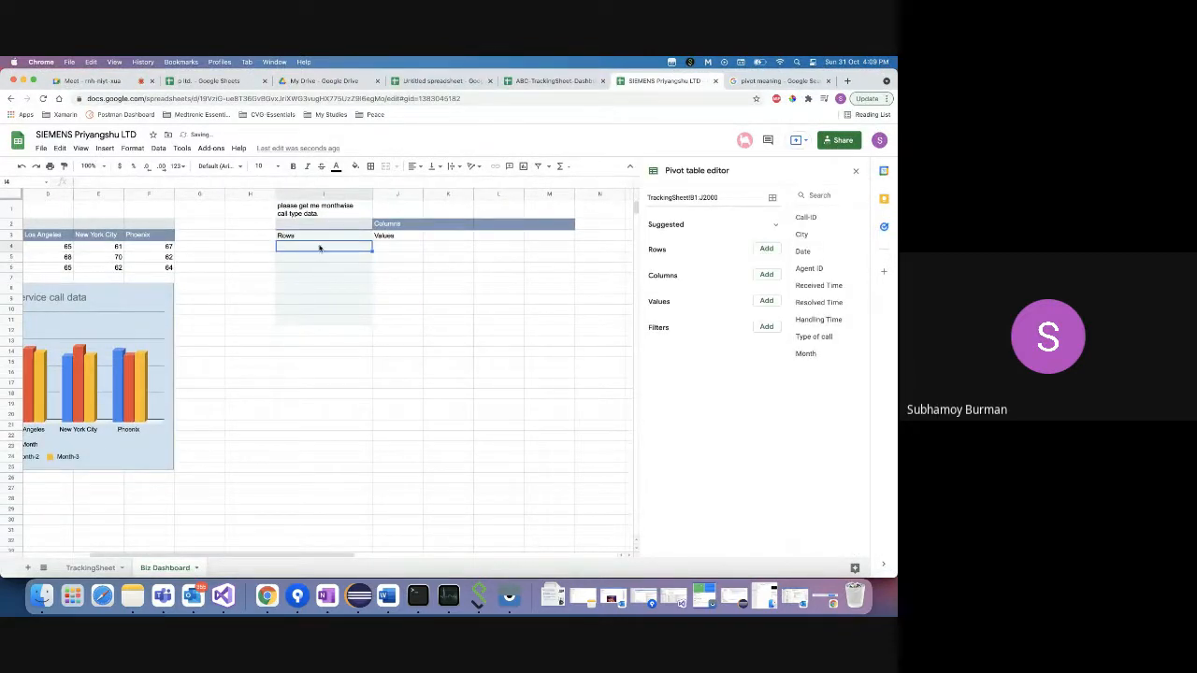
# - Put Month in the pivot rows and Type of call in columns, with totals off for both
pyautogui.click(766, 249)
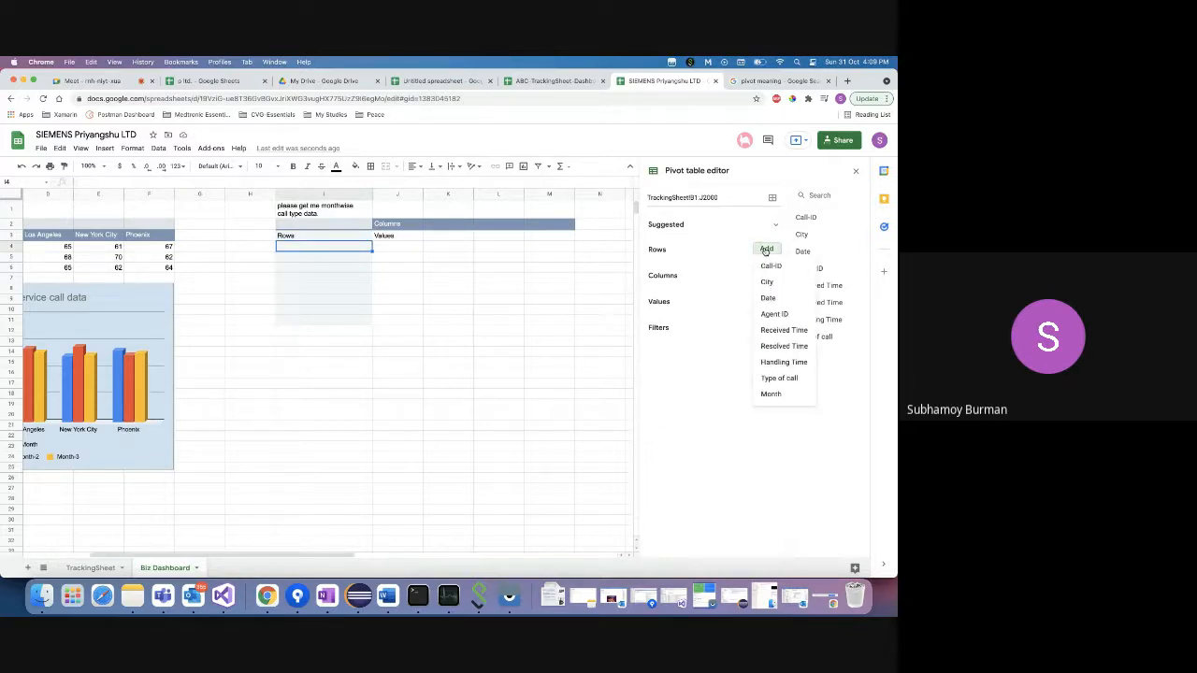
pyautogui.click(771, 394)
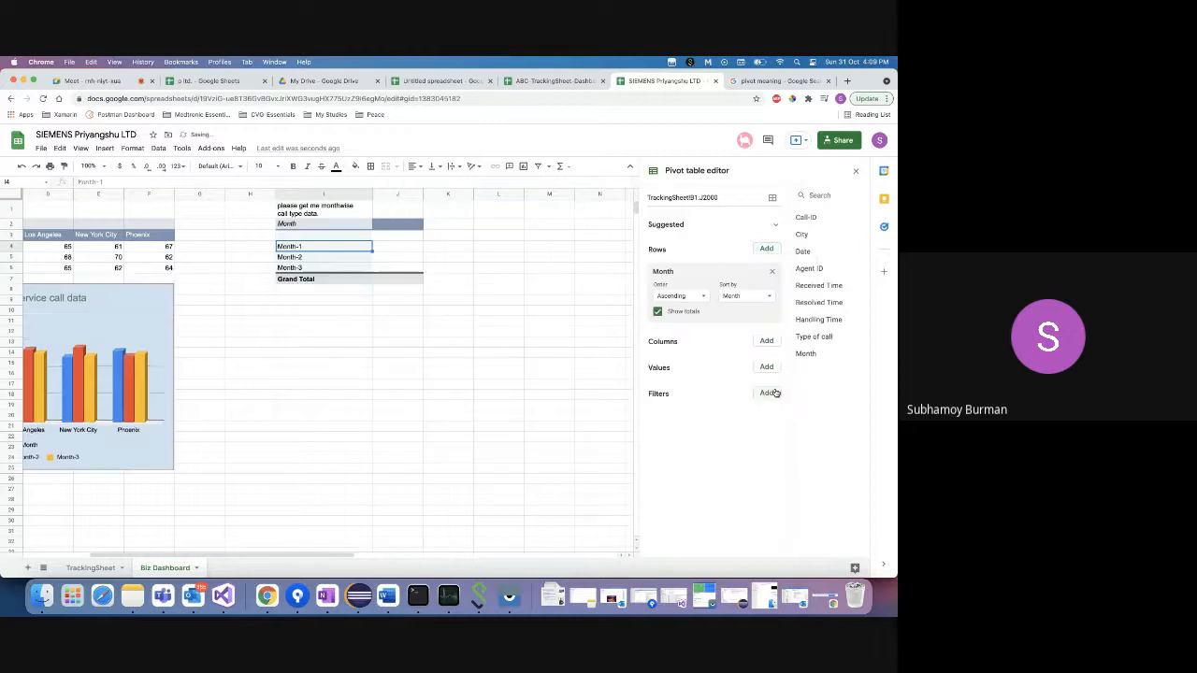
pyautogui.click(767, 341)
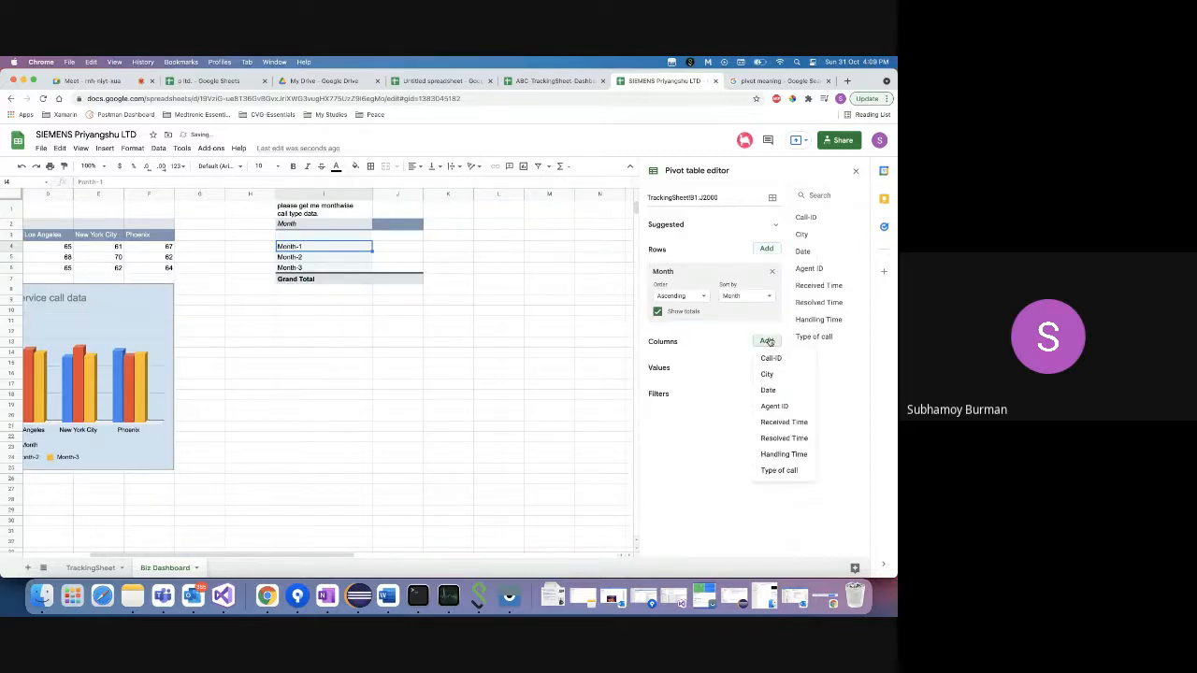
pyautogui.click(776, 472)
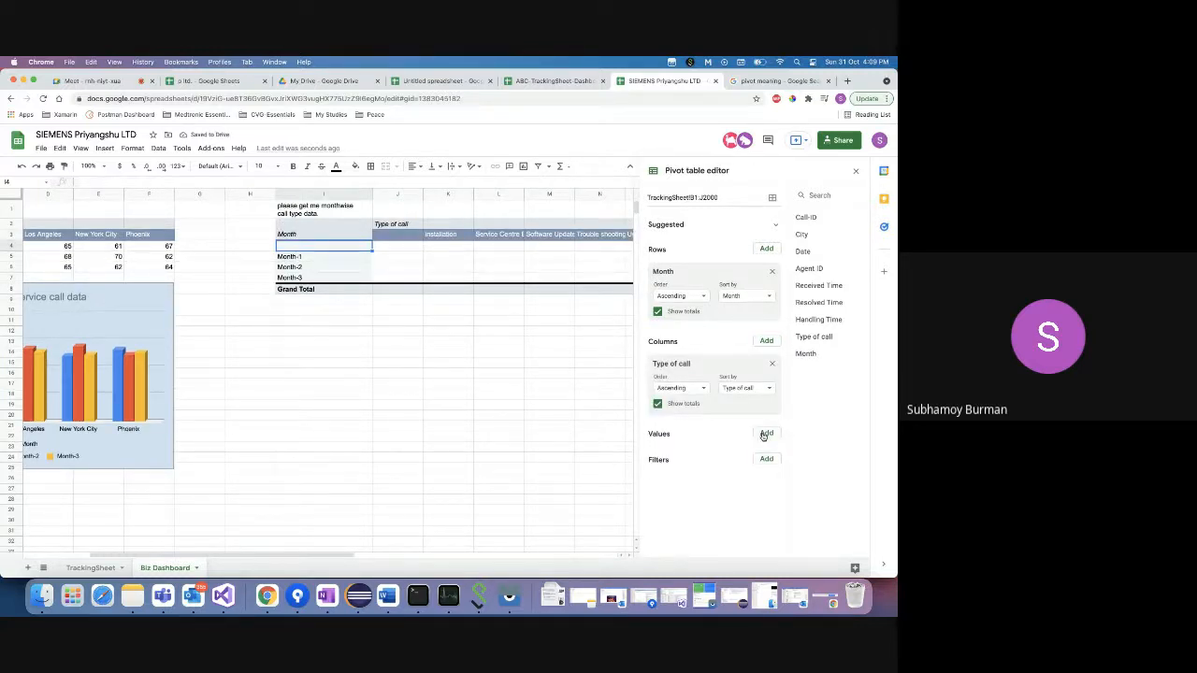
pyautogui.click(658, 404)
pyautogui.click(658, 312)
# - Count Call-ID as the values and filter Call-ID to exclude blanks
pyautogui.click(767, 434)
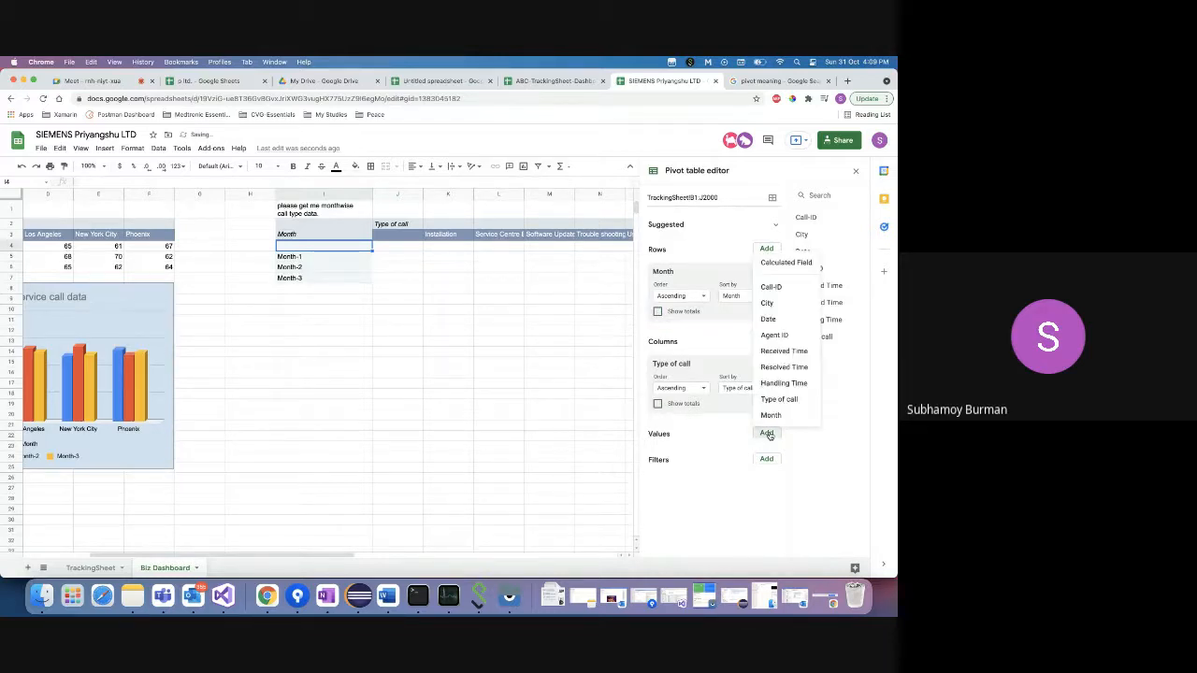
pyautogui.click(777, 286)
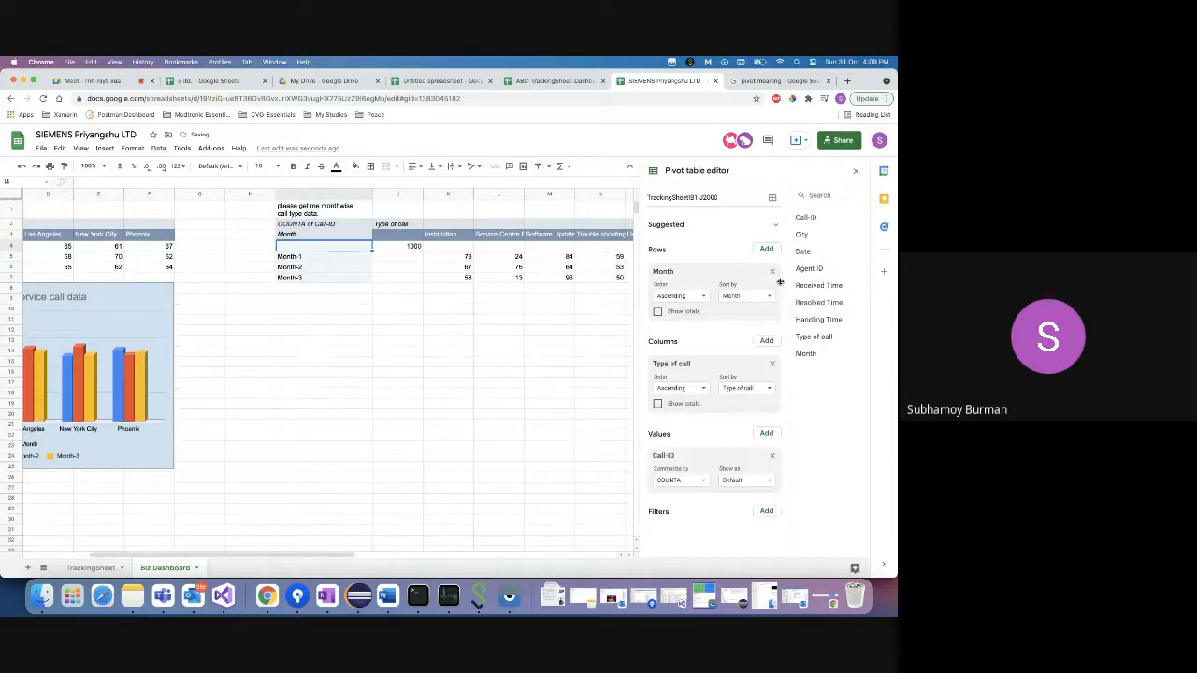
pyautogui.click(766, 511)
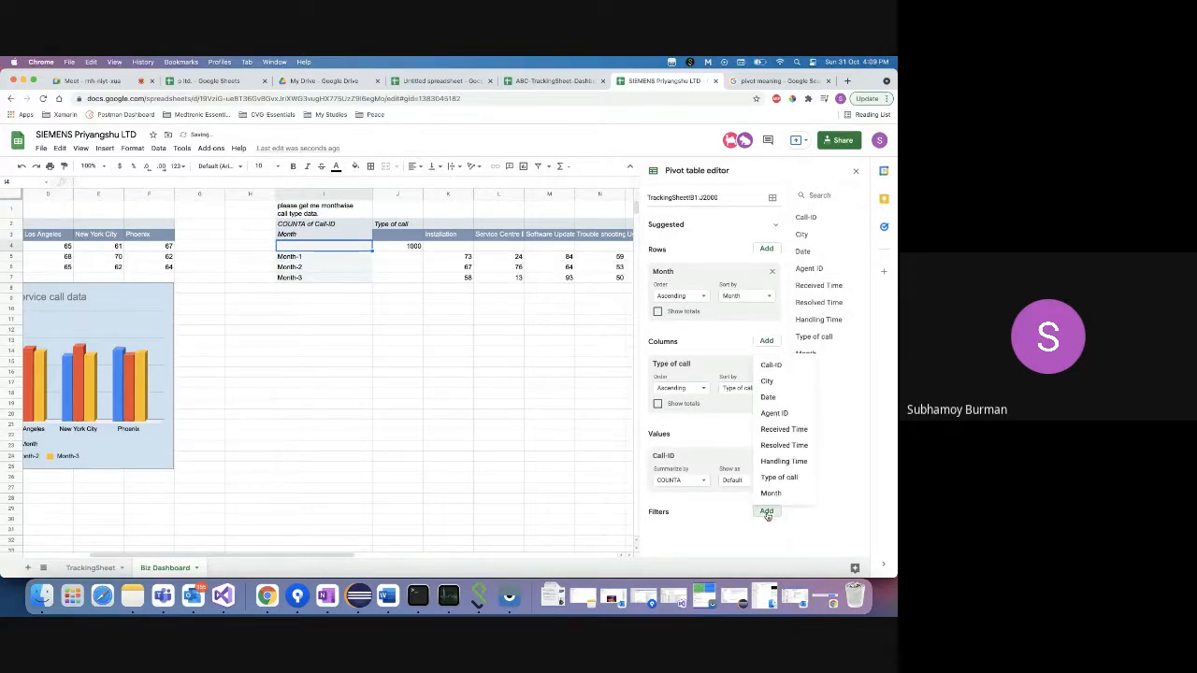
pyautogui.click(771, 365)
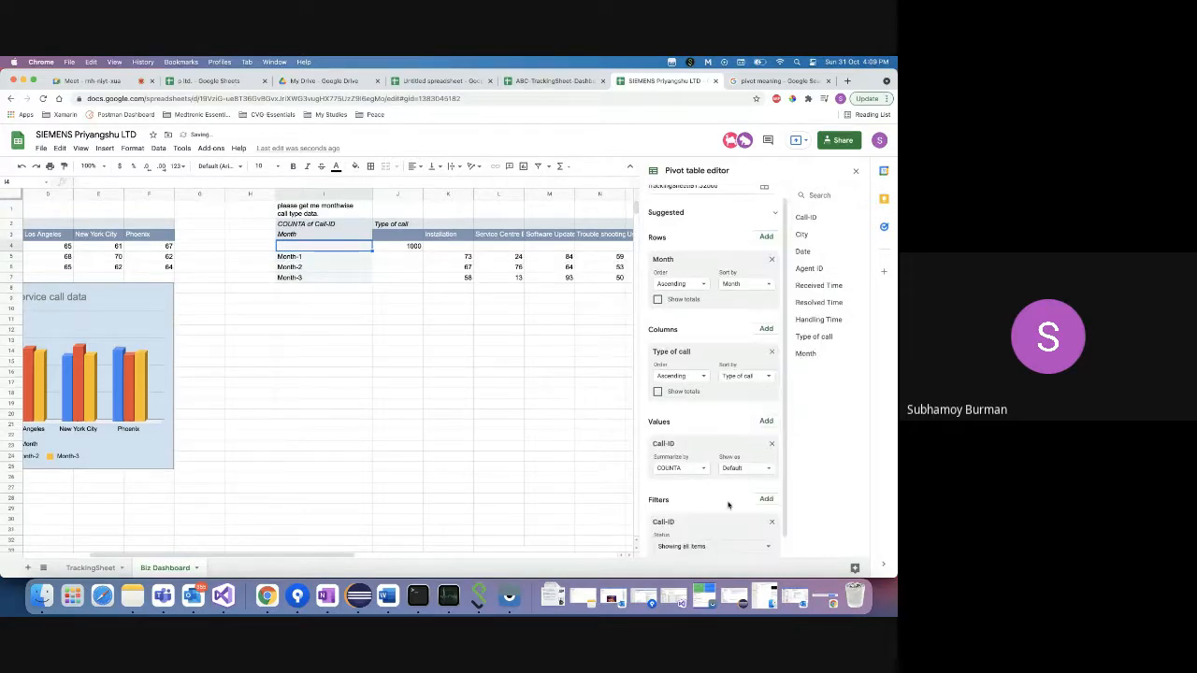
pyautogui.click(738, 532)
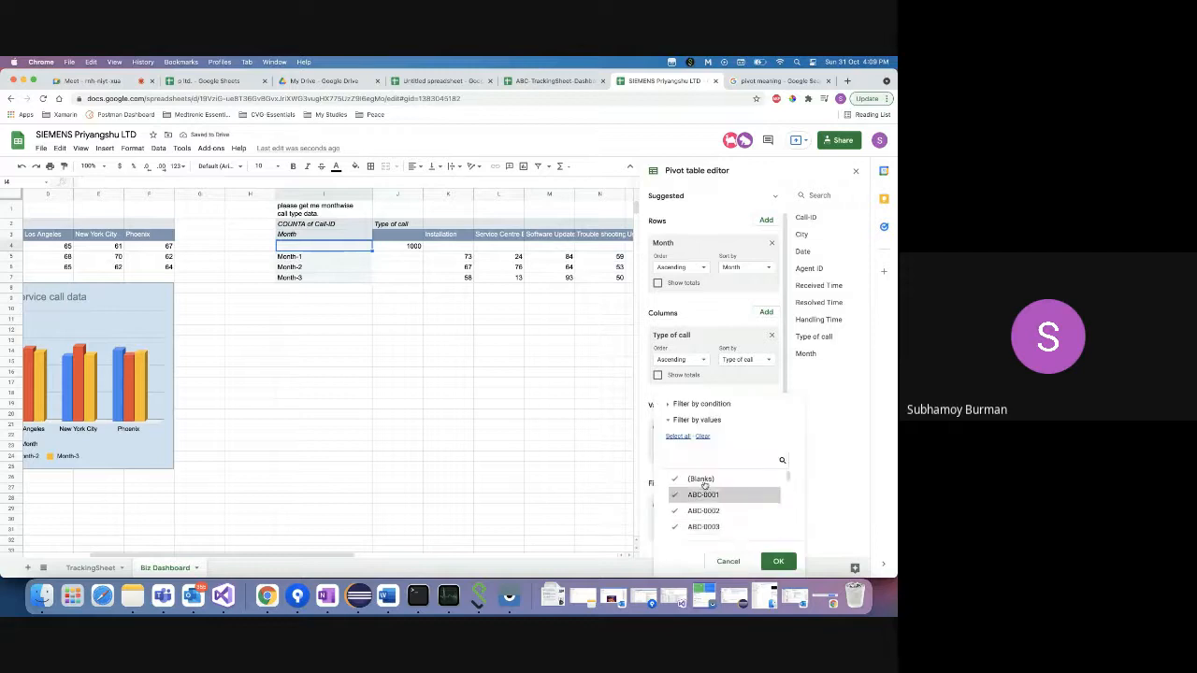
pyautogui.click(732, 508)
pyautogui.click(778, 561)
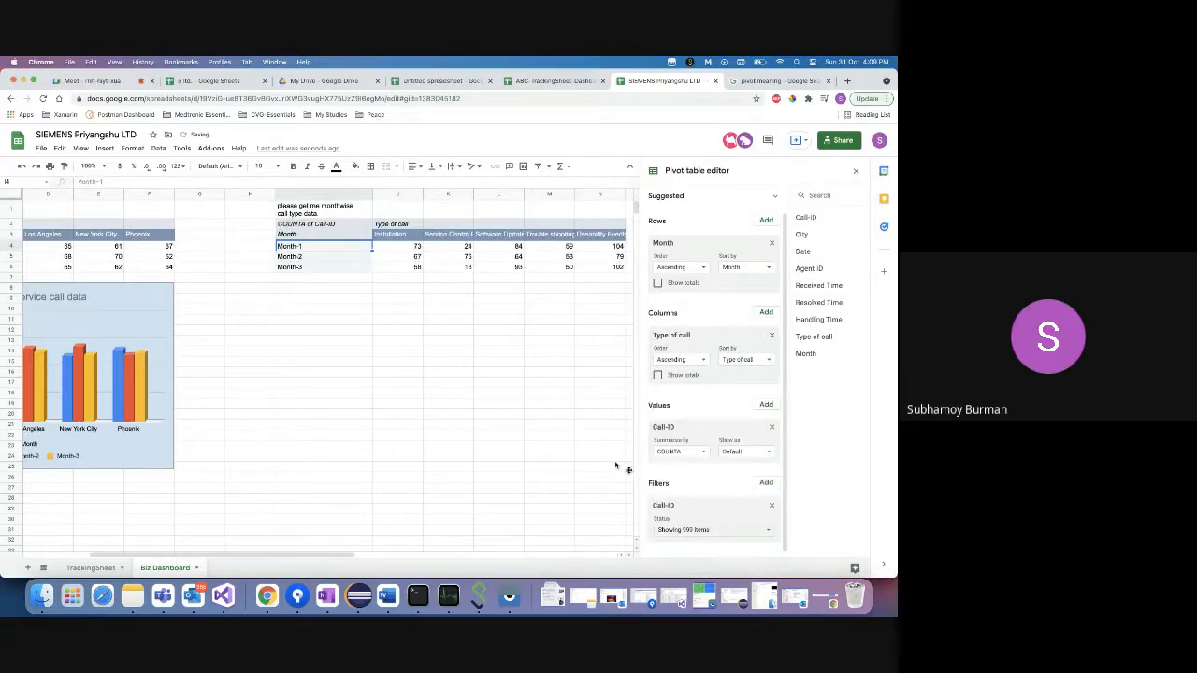
pyautogui.hscroll(2, 422, 334)
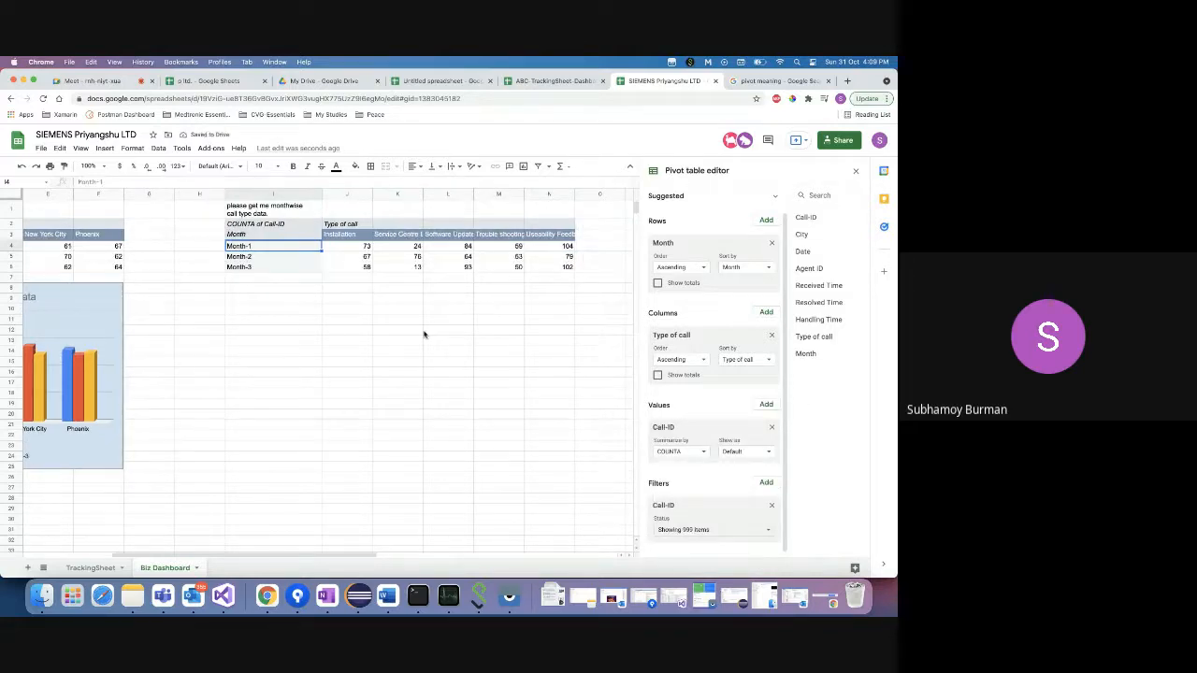
pyautogui.click(241, 321)
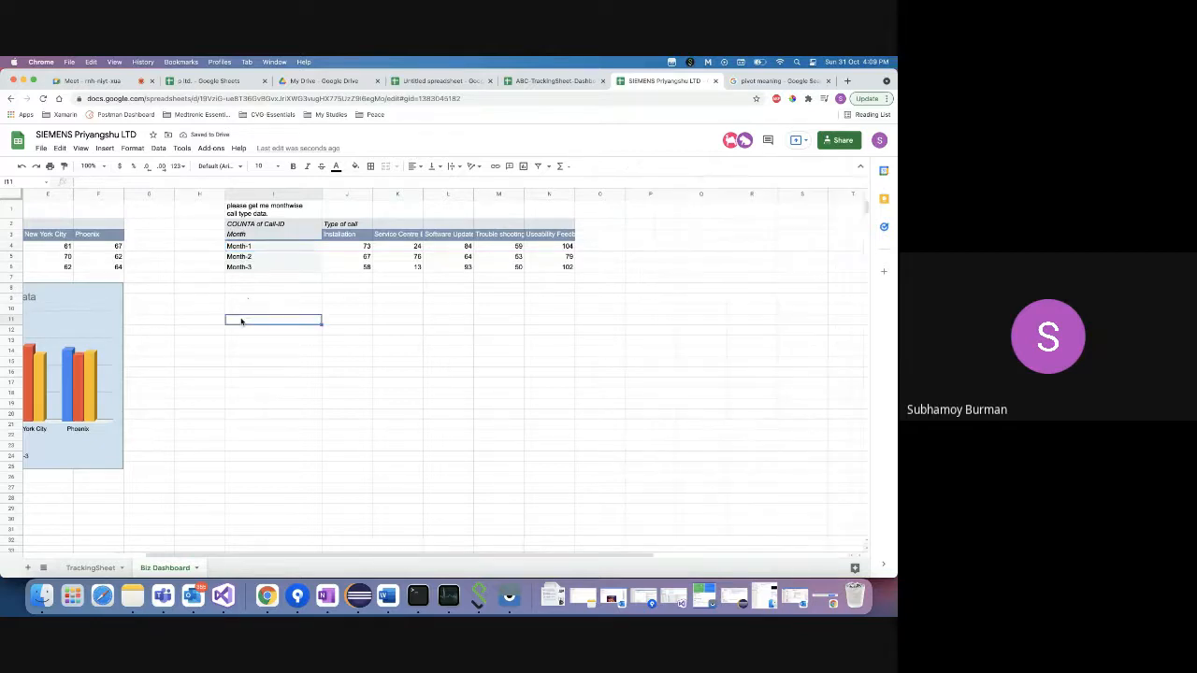
# - Append 'in graph.' to the request note in I1
pyautogui.click(278, 246)
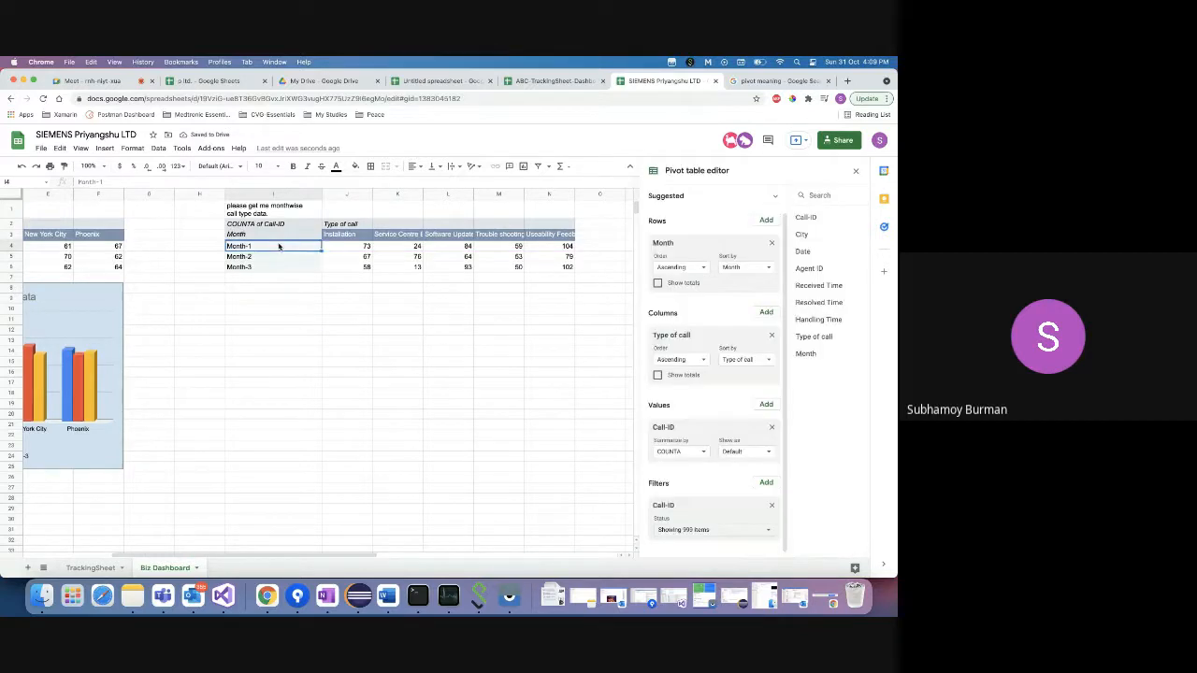
pyautogui.click(363, 250)
pyautogui.click(269, 213)
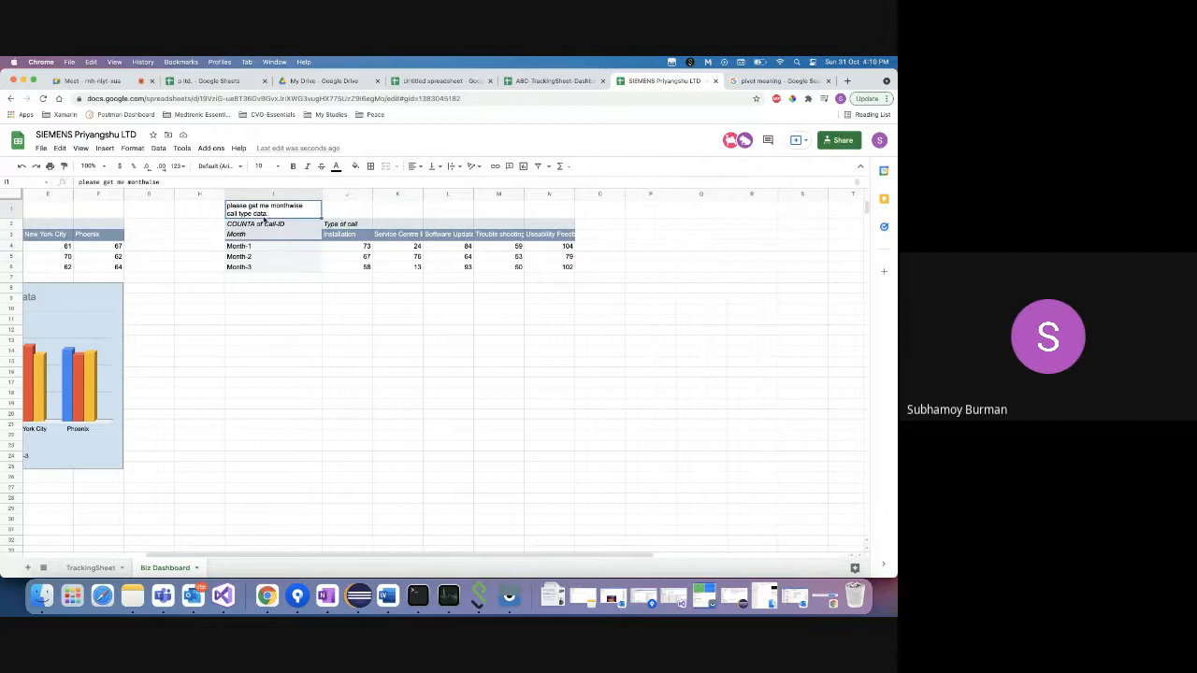
pyautogui.doubleClick(268, 213)
pyautogui.write('in ')
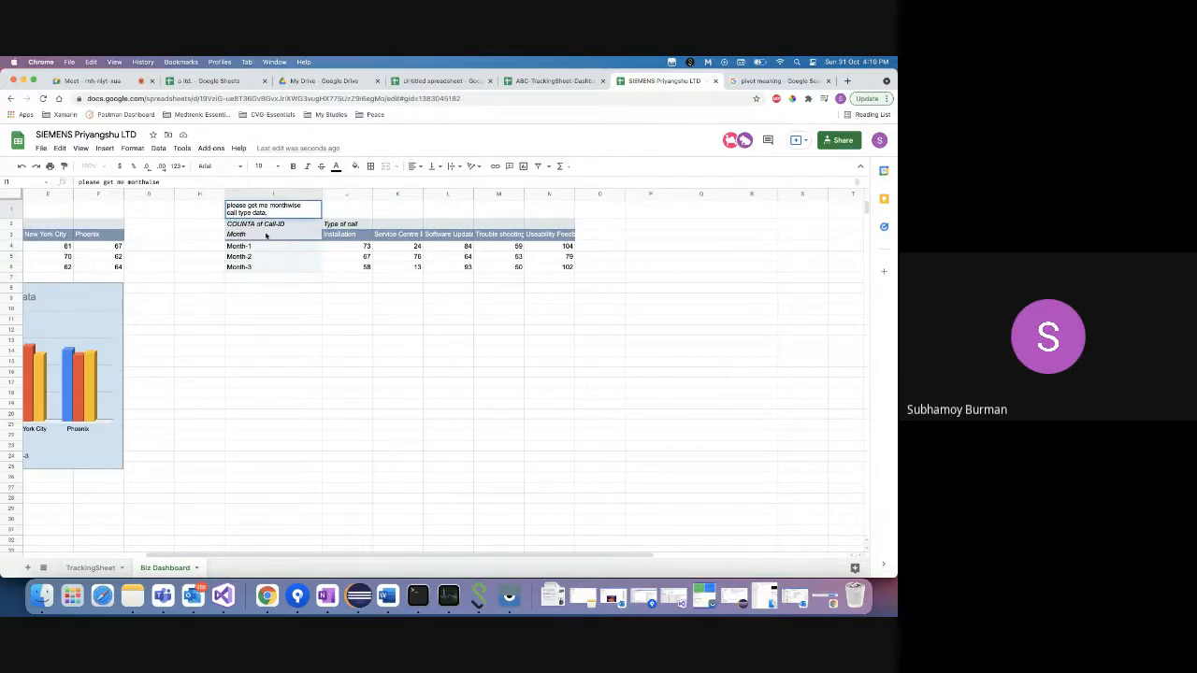
pyautogui.write('graph.')
pyautogui.click(295, 345)
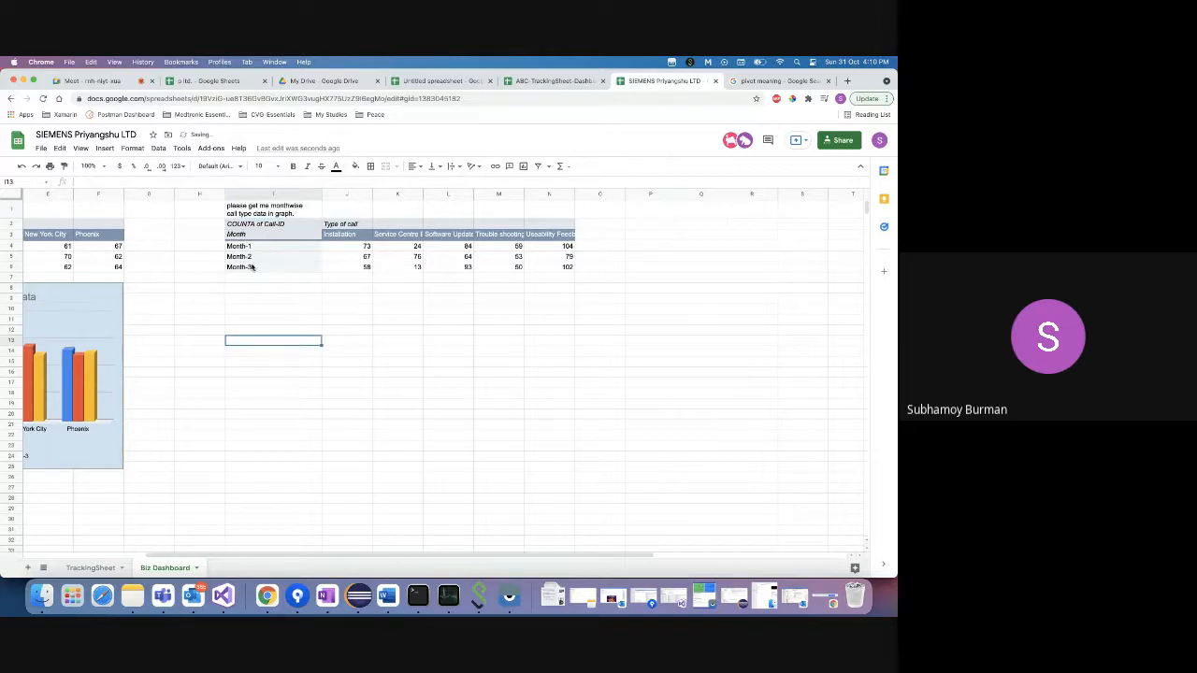
# - Select the call-type pivot range I3:N6 for charting
pyautogui.click(261, 227)
pyautogui.click(263, 235)
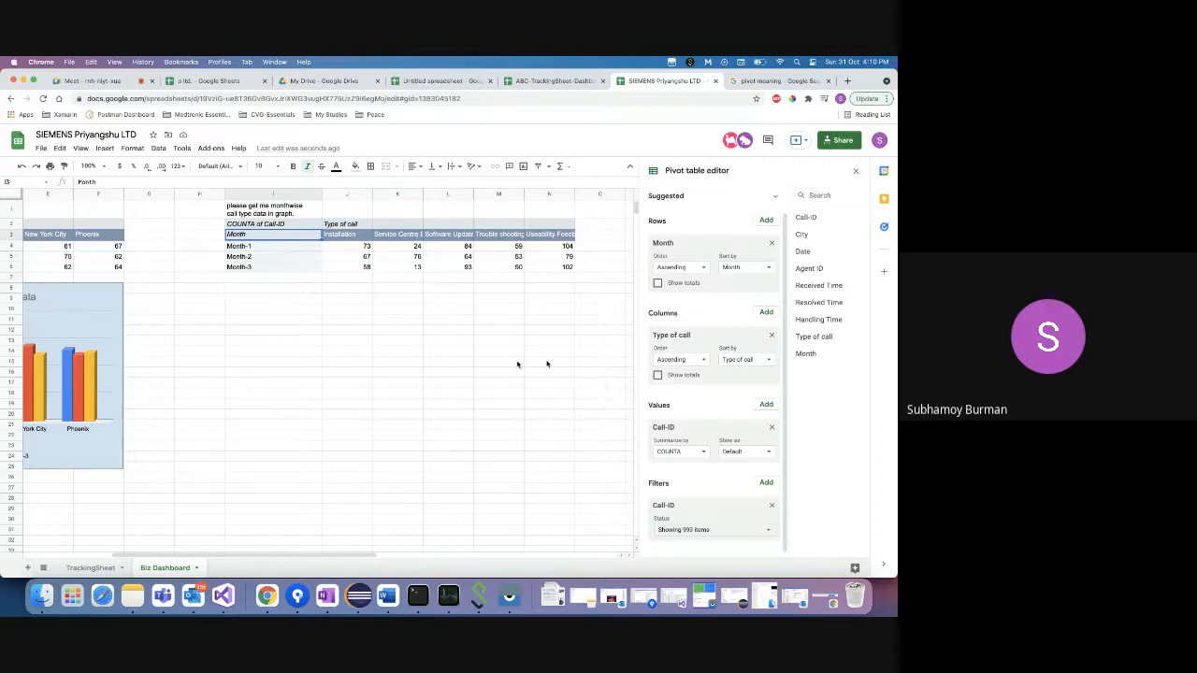
pyautogui.click(311, 341)
pyautogui.click(264, 235)
pyautogui.hotkey('shift', 'Right')
pyautogui.hotkey('shift', 'Right')
pyautogui.hotkey('shift', 'Right')
pyautogui.hotkey('shift', 'Right')
pyautogui.hotkey('shift', 'Right')
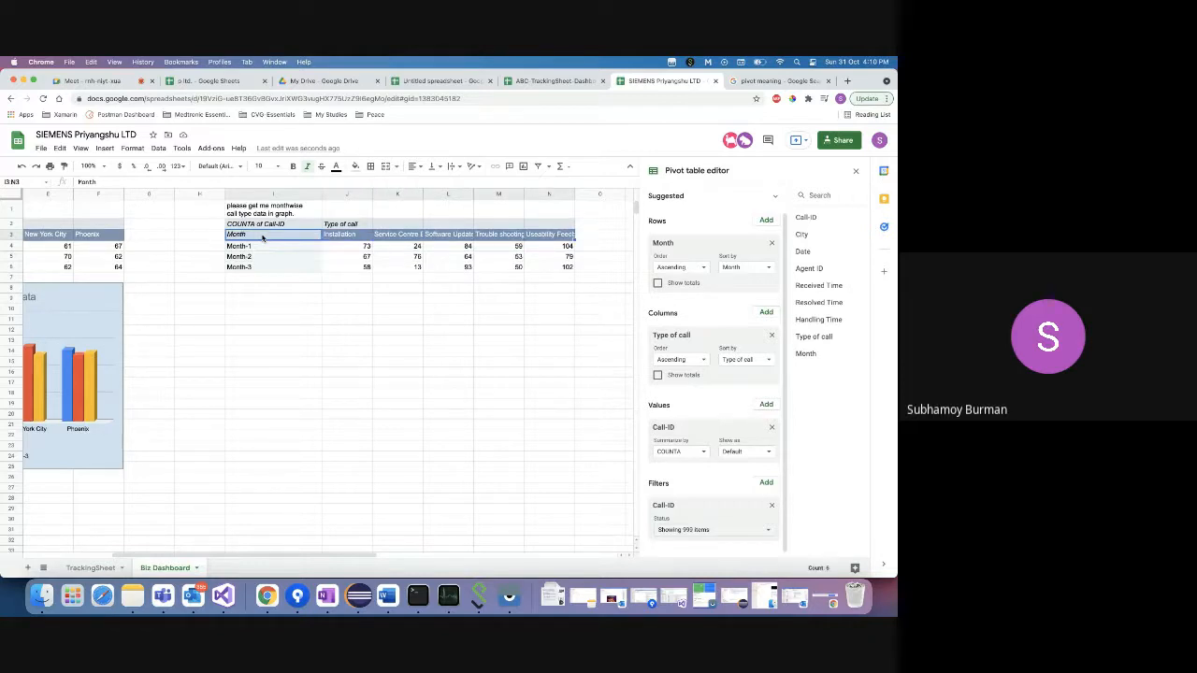
pyautogui.hotkey('shift', 'Down')
pyautogui.hotkey('shift', 'Down')
pyautogui.hotkey('shift', 'Down')
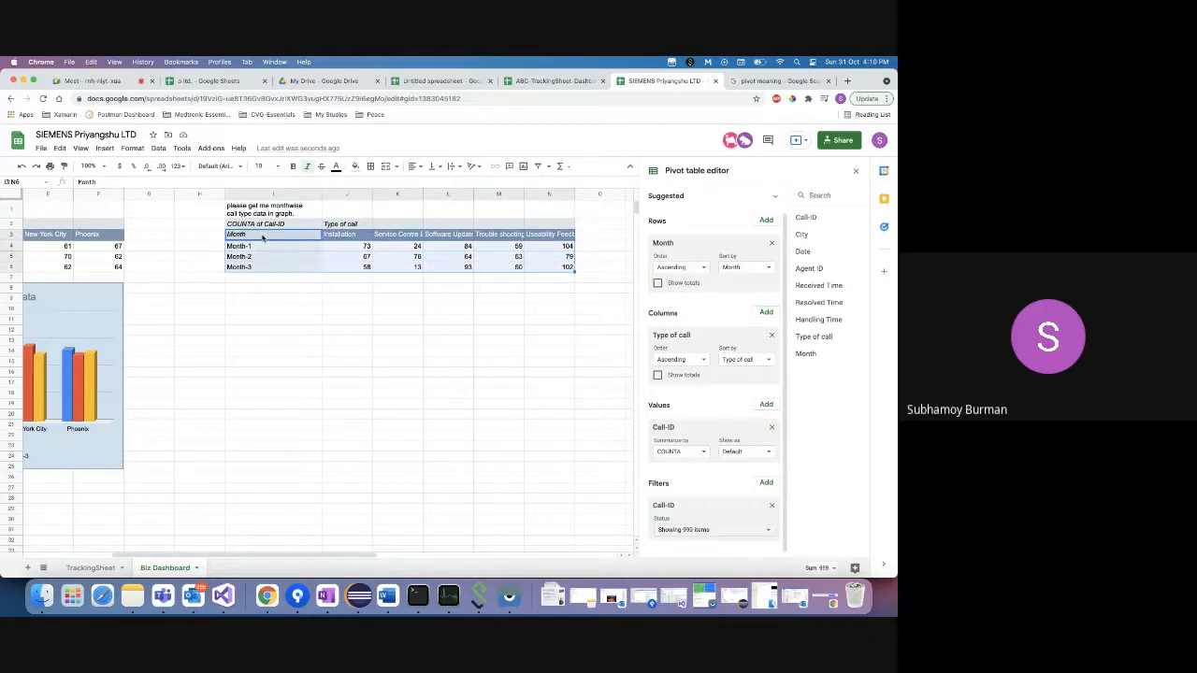
pyautogui.click(105, 149)
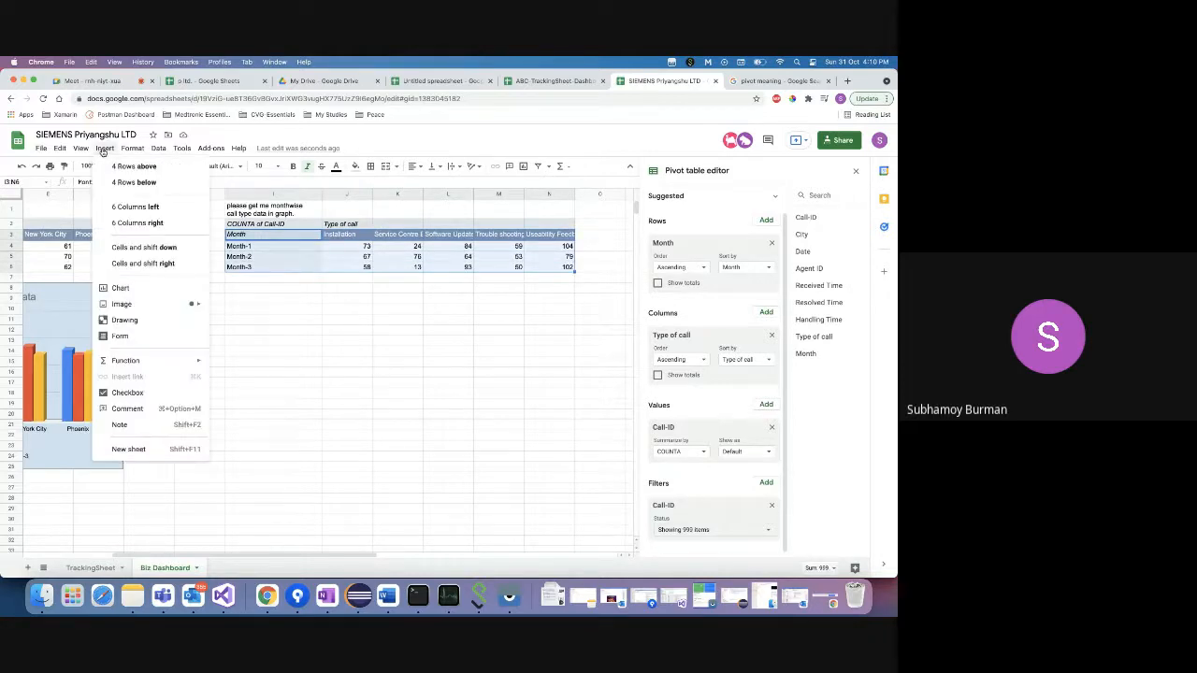
# - Insert a column chart of the pivot below it, and add 'stacked.' to the I1 note
pyautogui.click(134, 291)
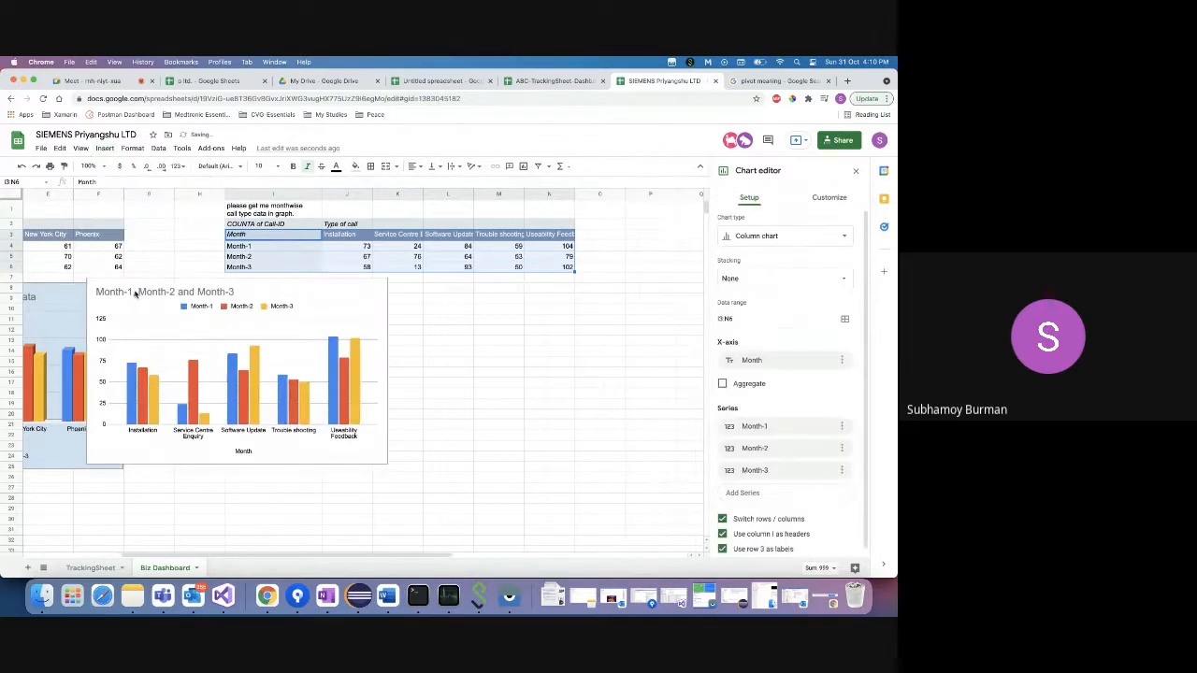
pyautogui.click(305, 292)
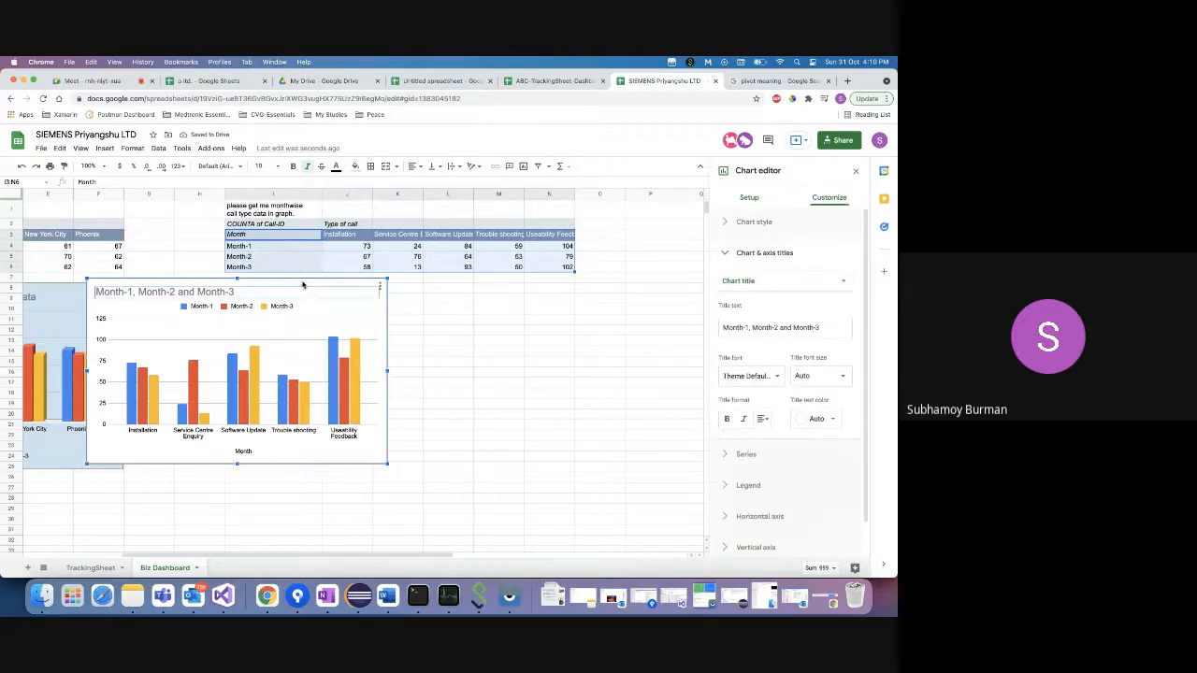
pyautogui.moveTo(306, 283); pyautogui.dragTo(450, 291)
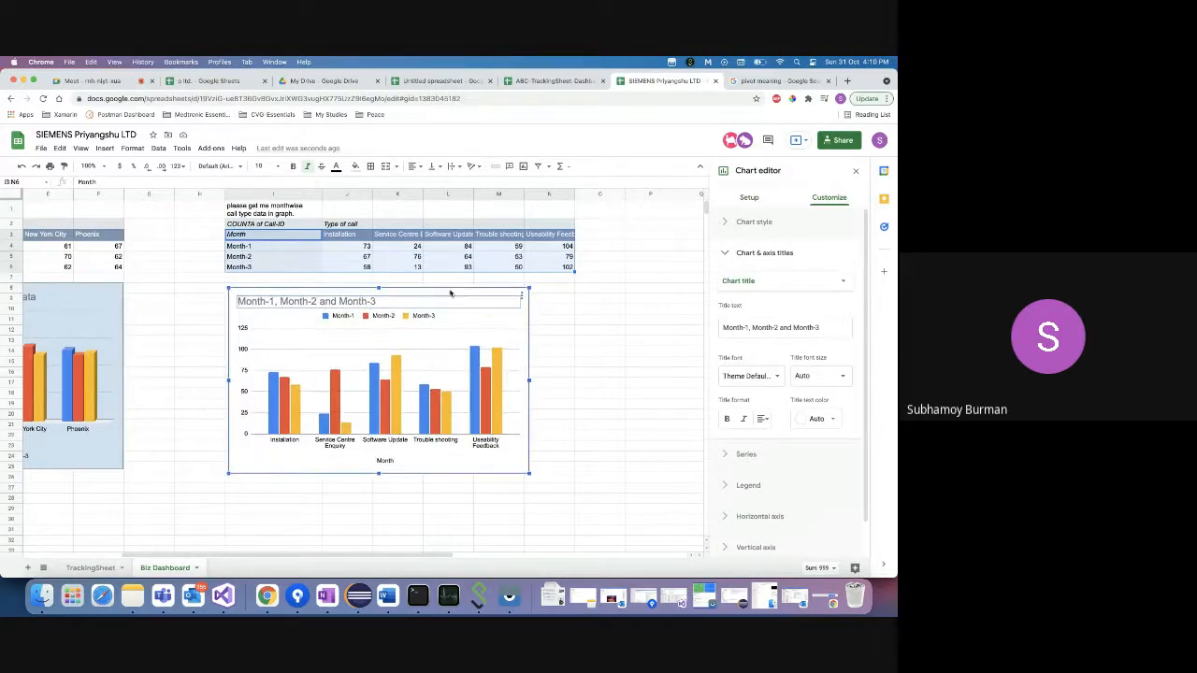
pyautogui.click(271, 214)
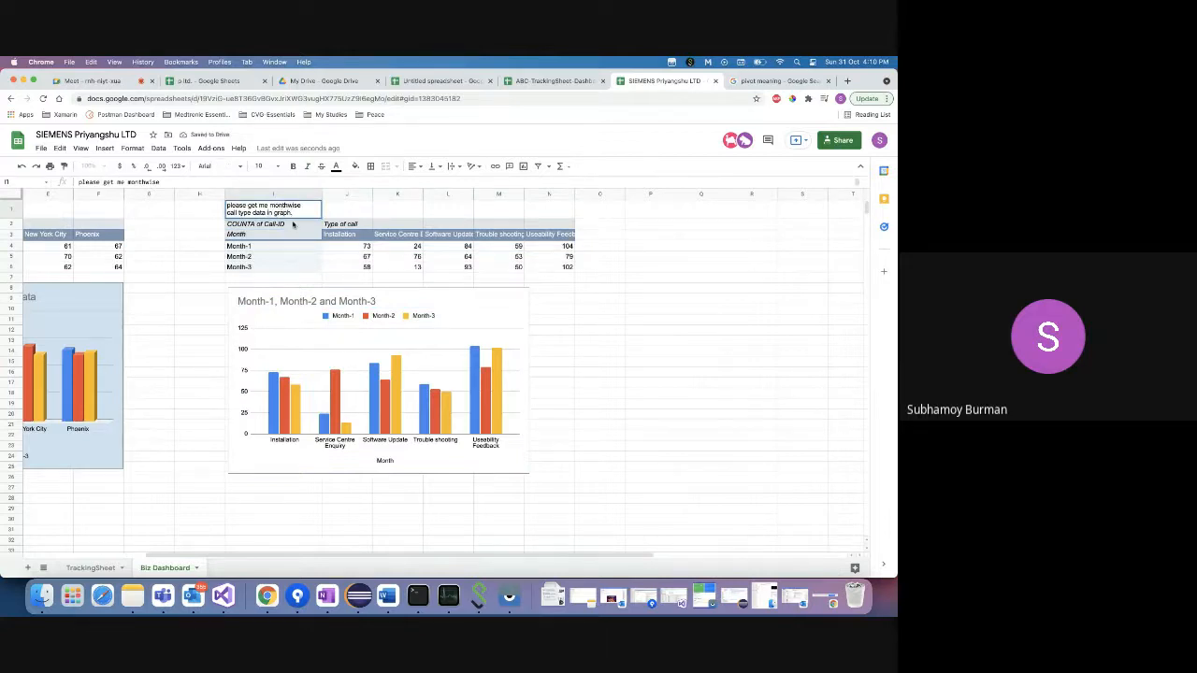
pyautogui.write('stacked.')
# - Switch the monthly call-type chart from grouped columns to a Stacked bar chart in the Chart editor
pyautogui.click(348, 381)
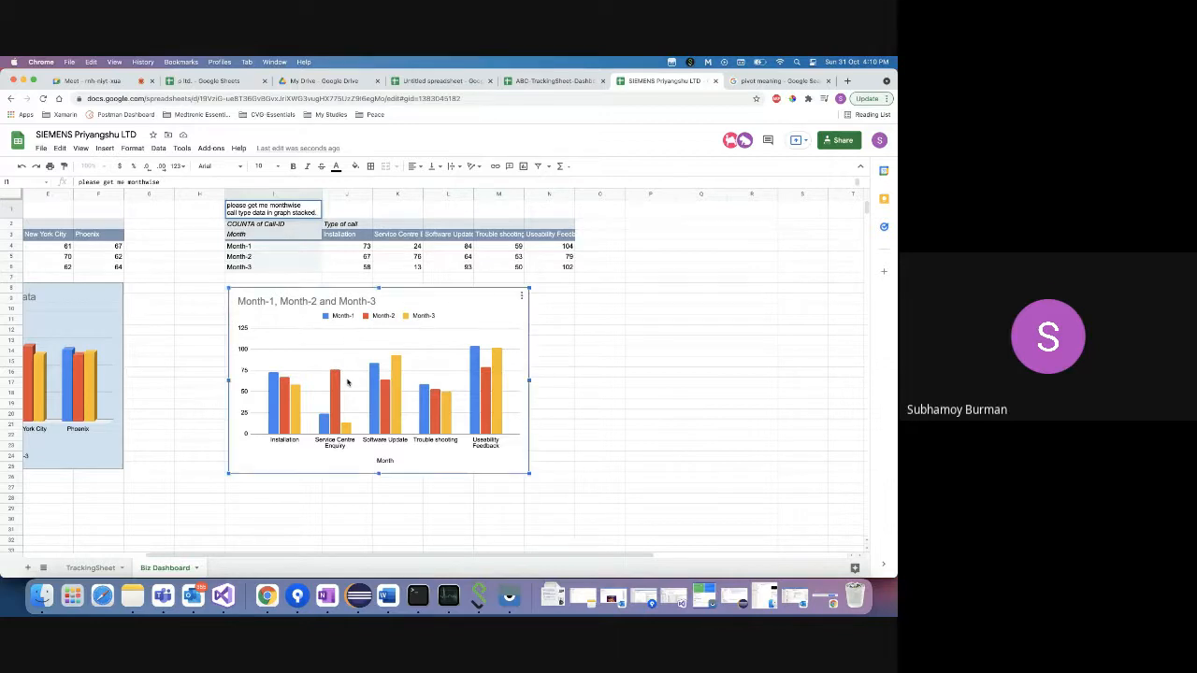
pyautogui.doubleClick(459, 301)
pyautogui.click(726, 225)
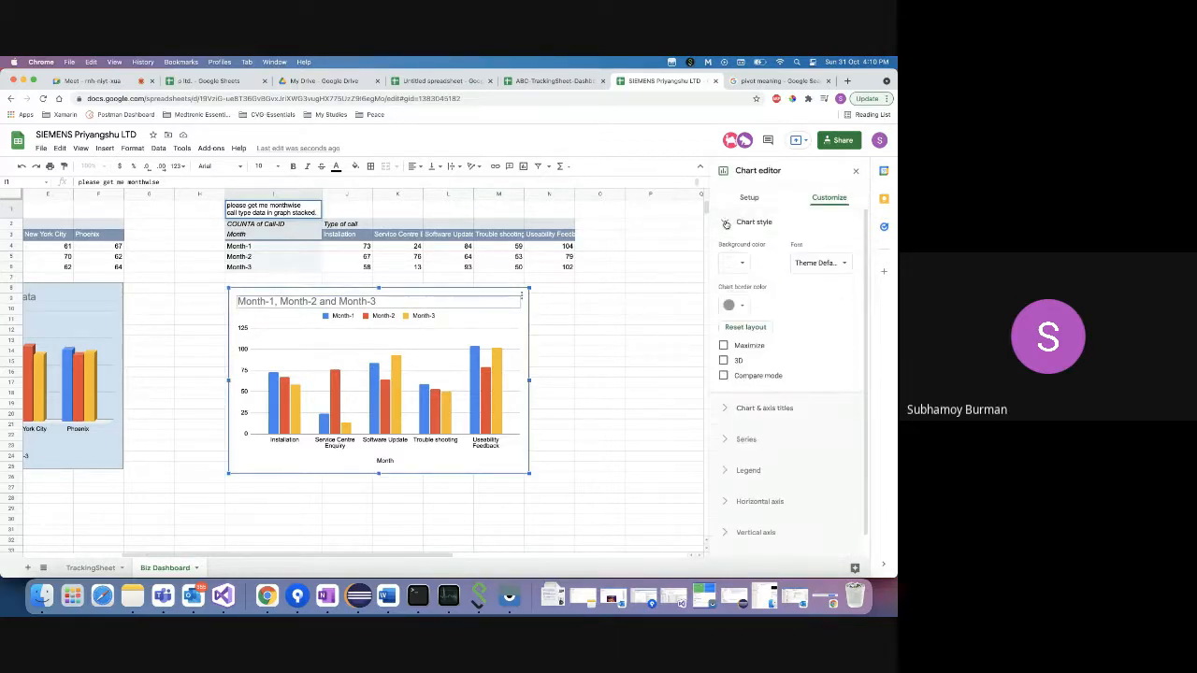
pyautogui.scroll(-1, 748, 337)
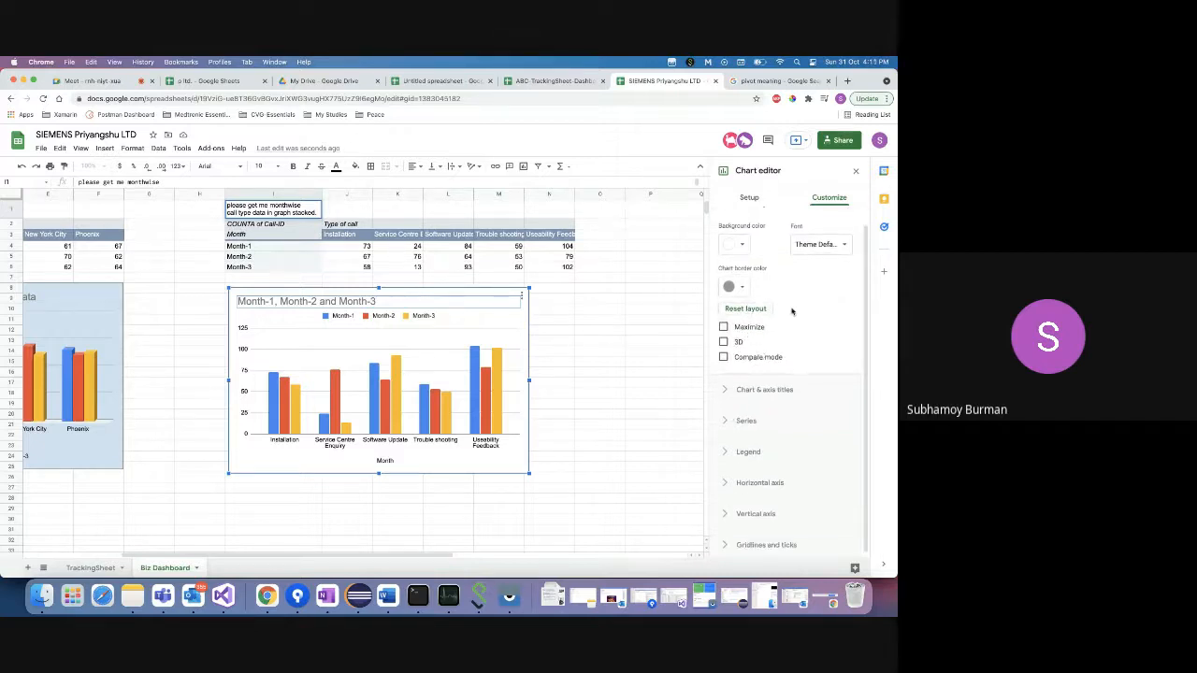
pyautogui.scroll(1, 791, 311)
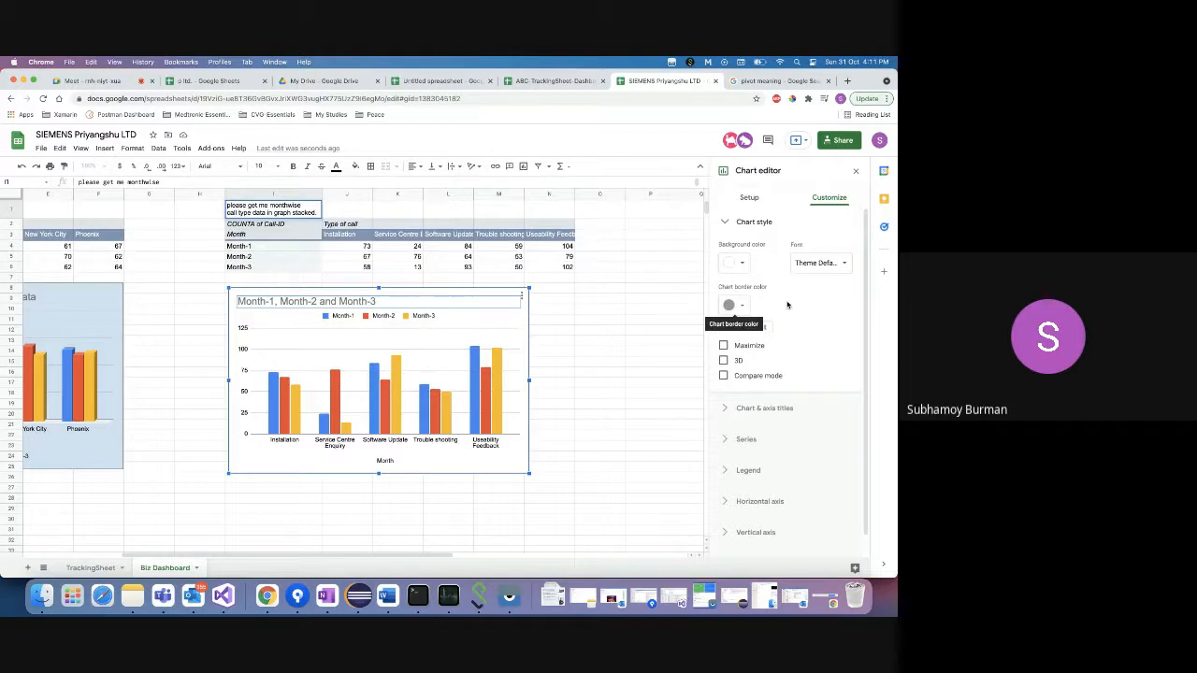
pyautogui.click(727, 408)
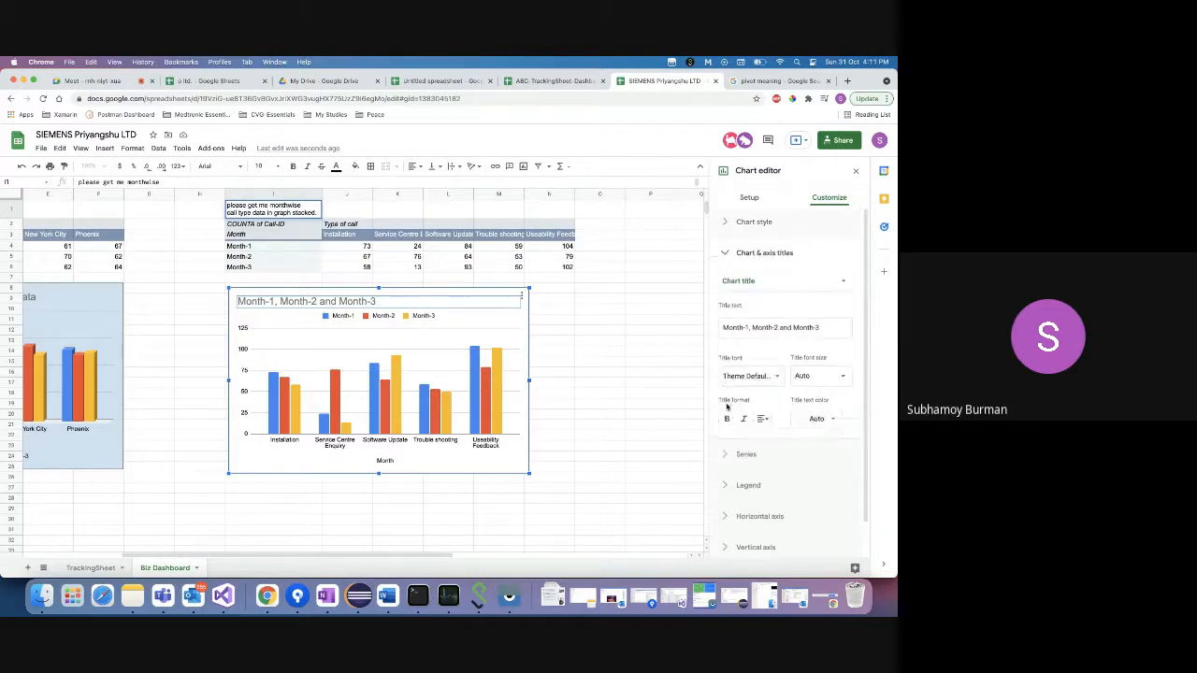
pyautogui.click(728, 456)
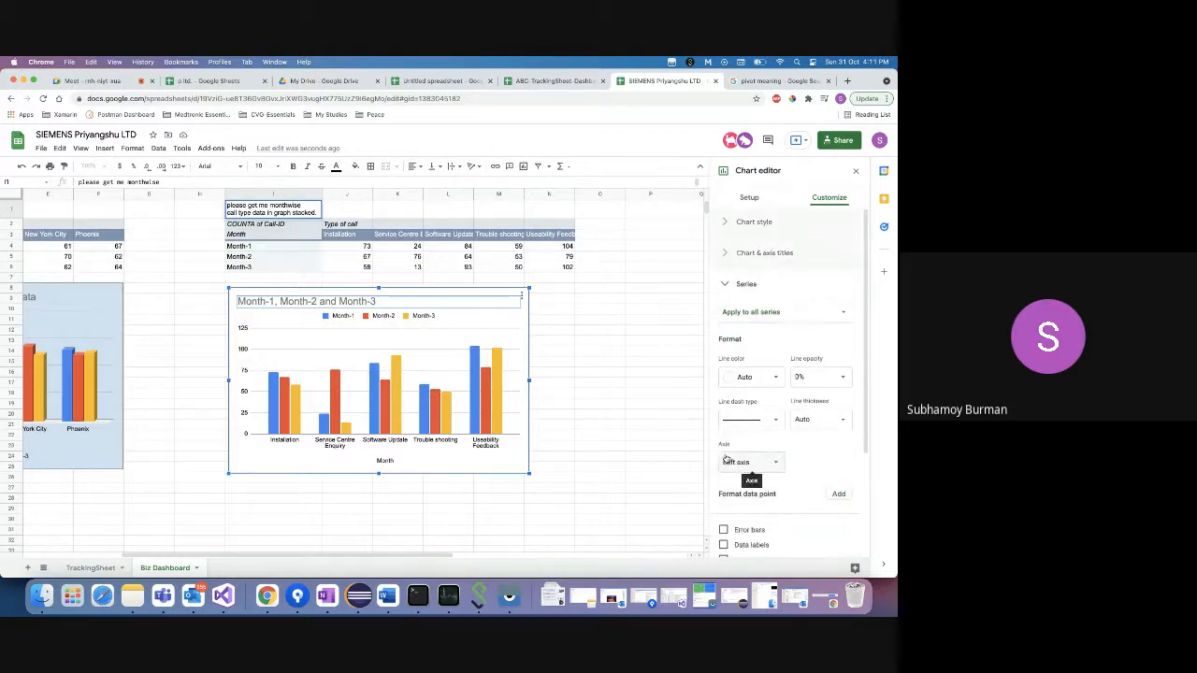
pyautogui.click(749, 198)
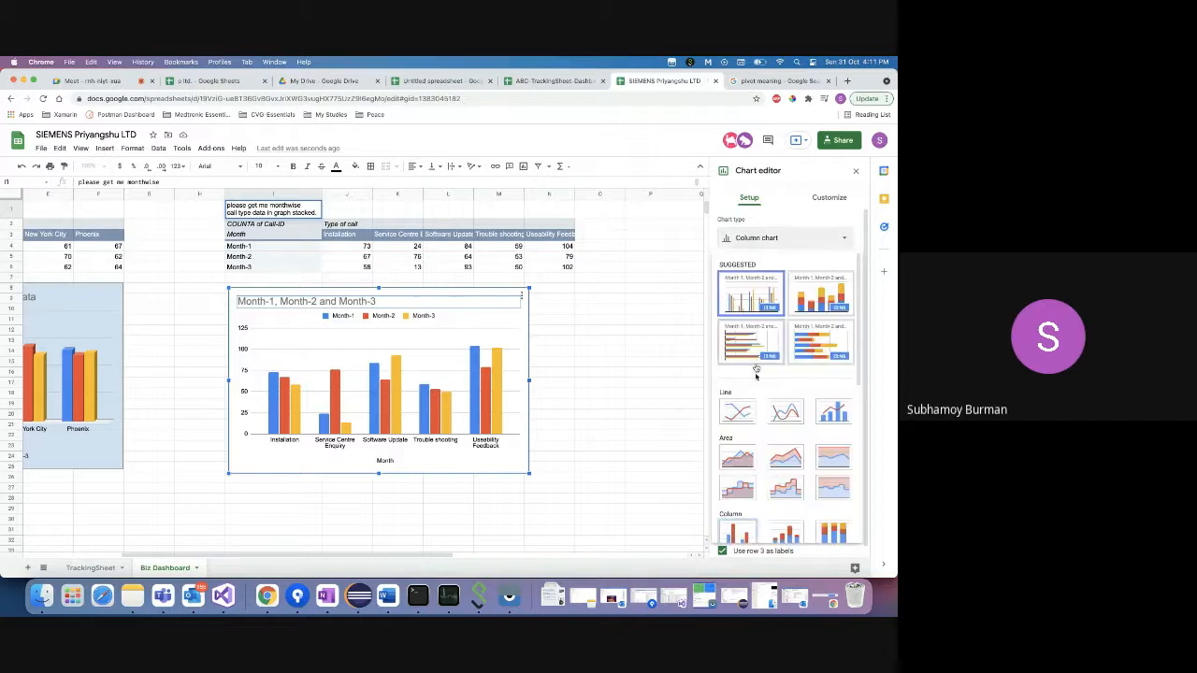
pyautogui.scroll(-5, 748, 403)
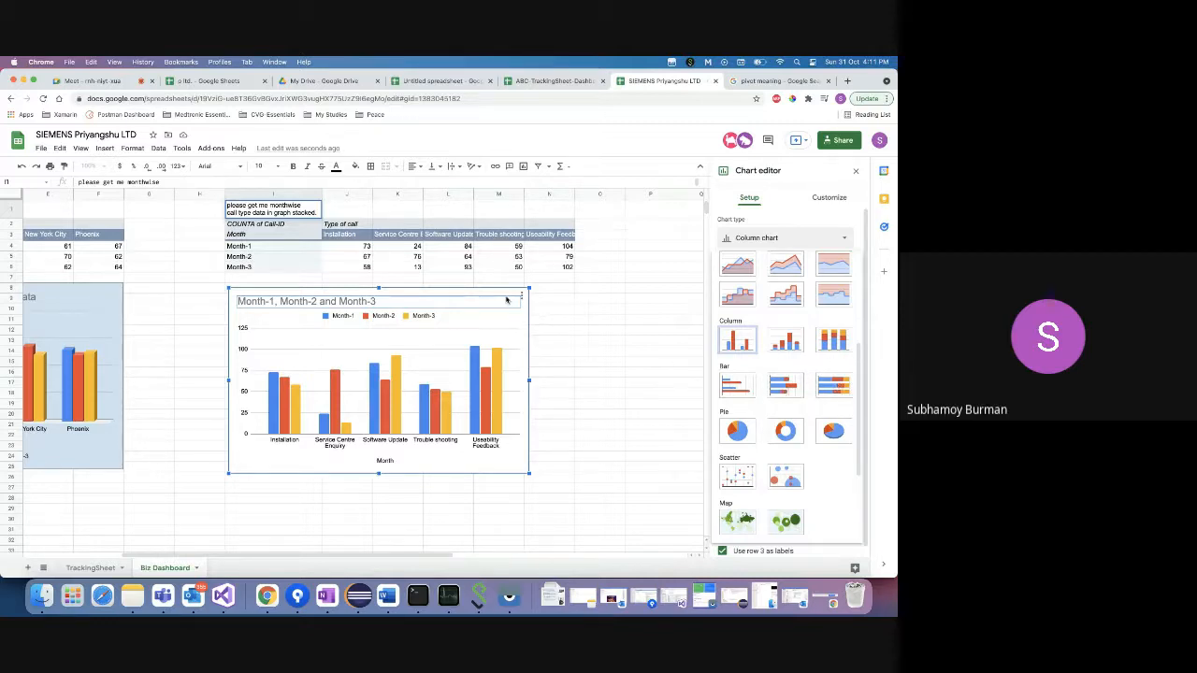
pyautogui.click(783, 385)
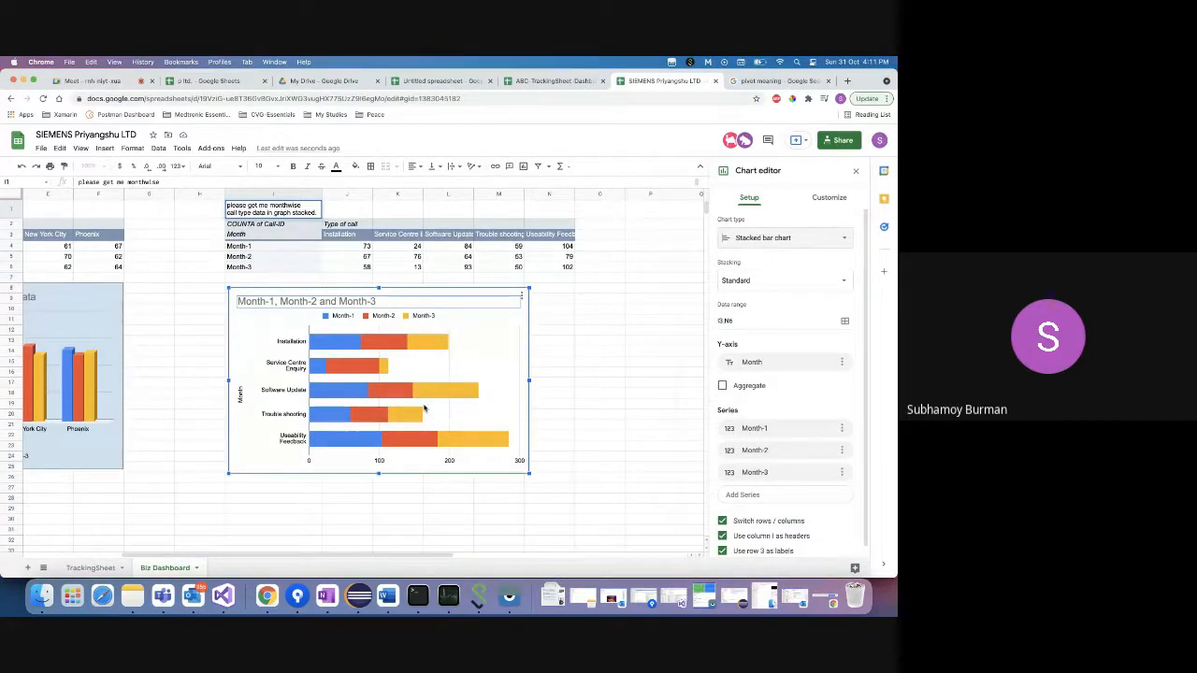
# - Replace the chart's title with 'Monthly wise type of call data'
pyautogui.doubleClick(297, 301)
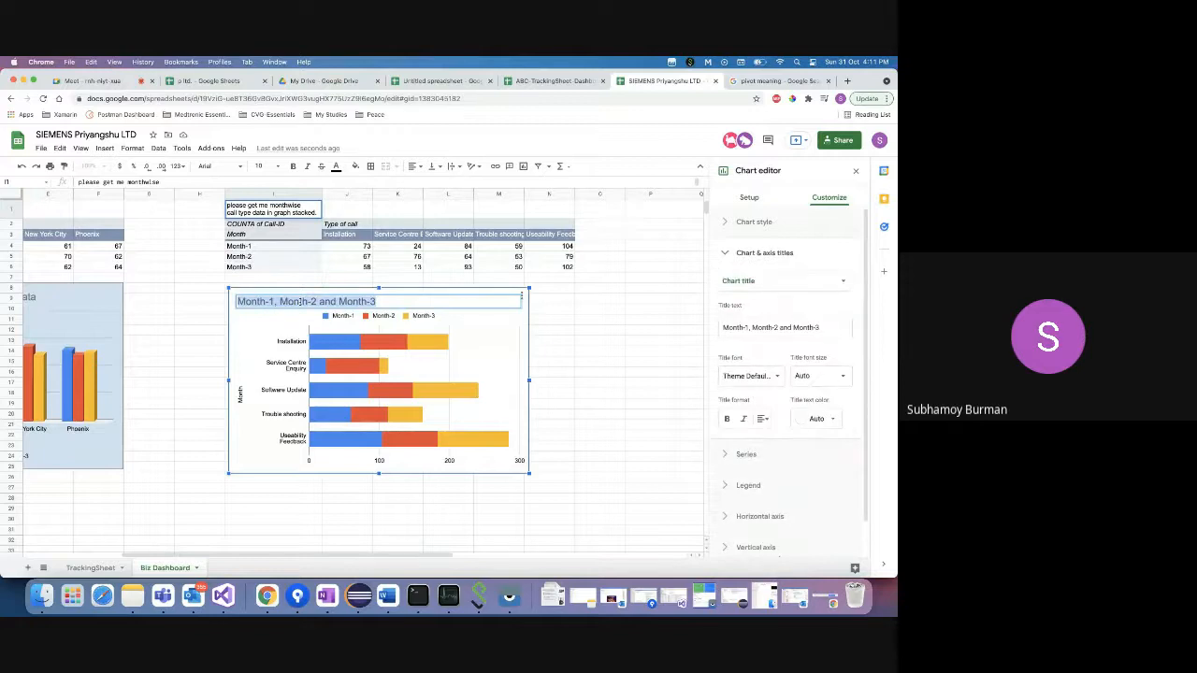
pyautogui.write('Monthl')
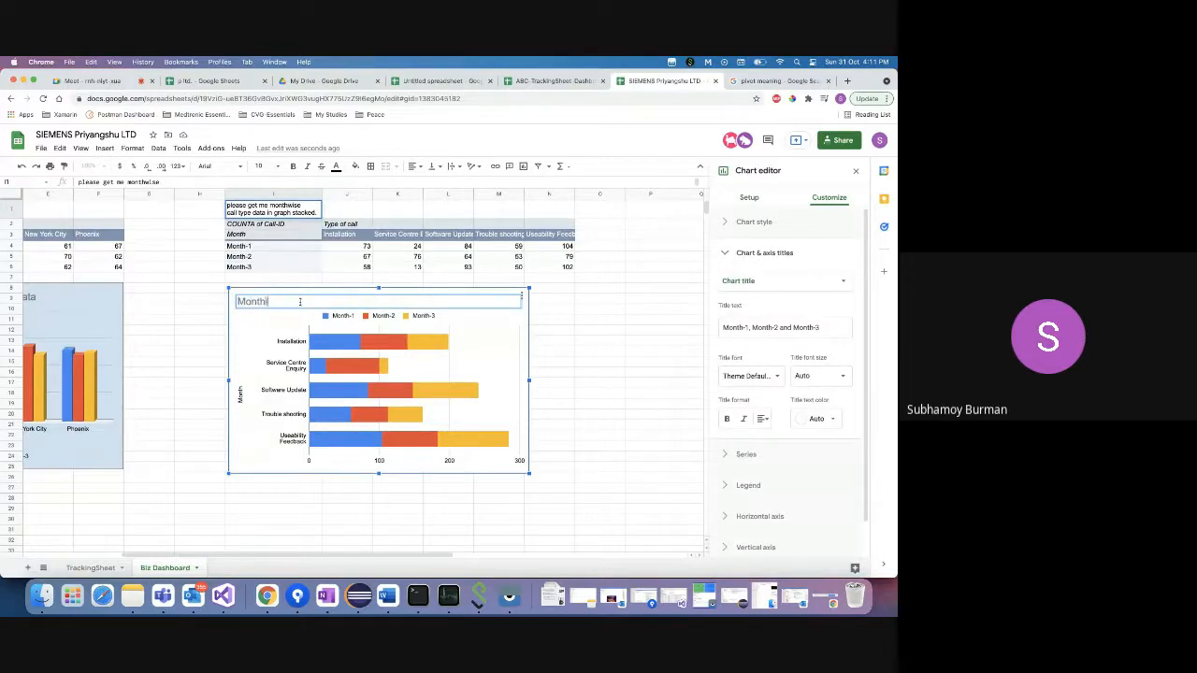
pyautogui.write('y wise type of call data')
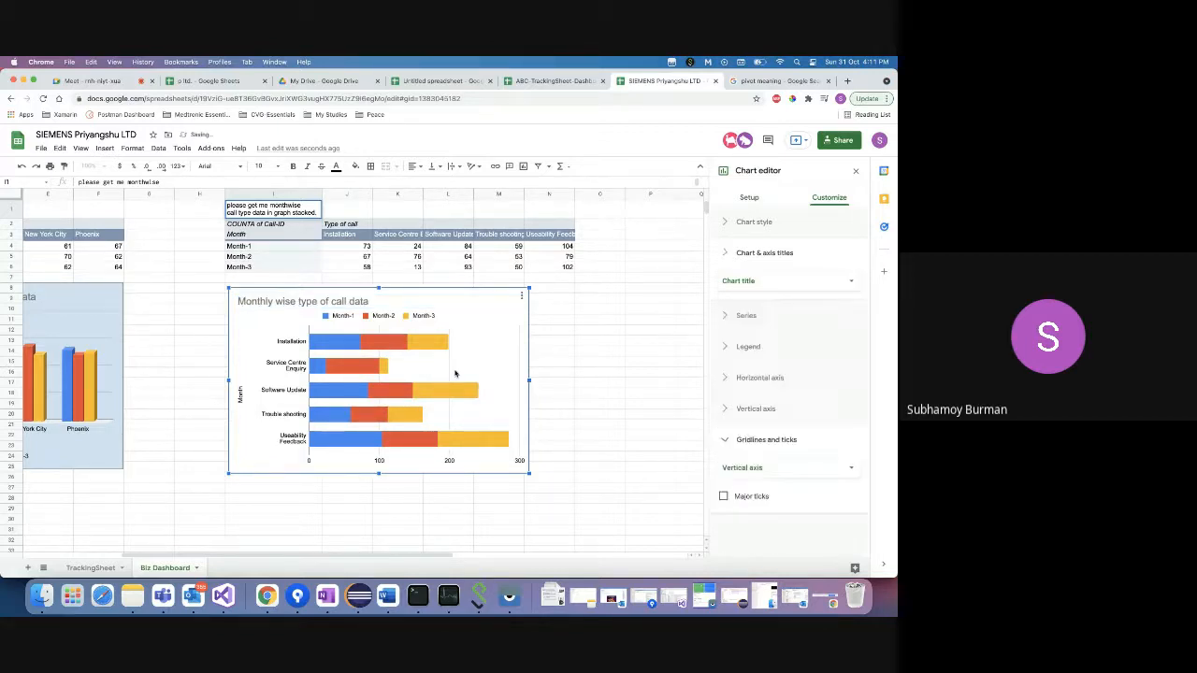
pyautogui.click(455, 374)
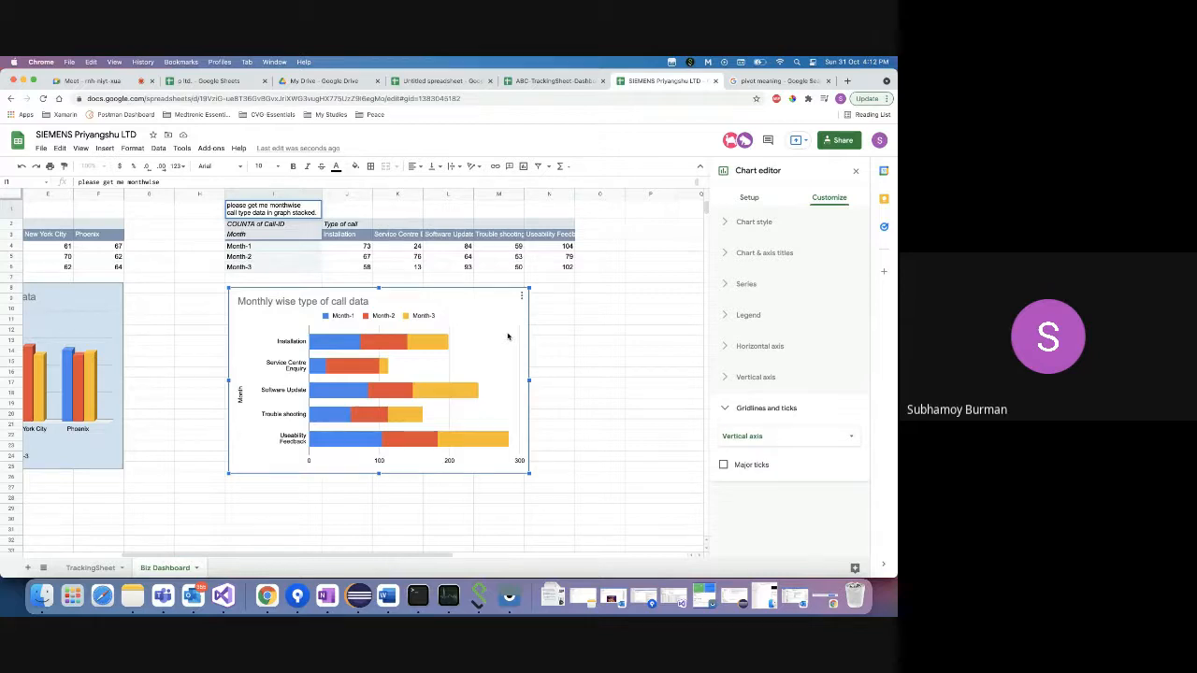
# - Inspect the Month-1 and Month-3 bar series, then move to the p ltd. spreadsheet
pyautogui.click(346, 443)
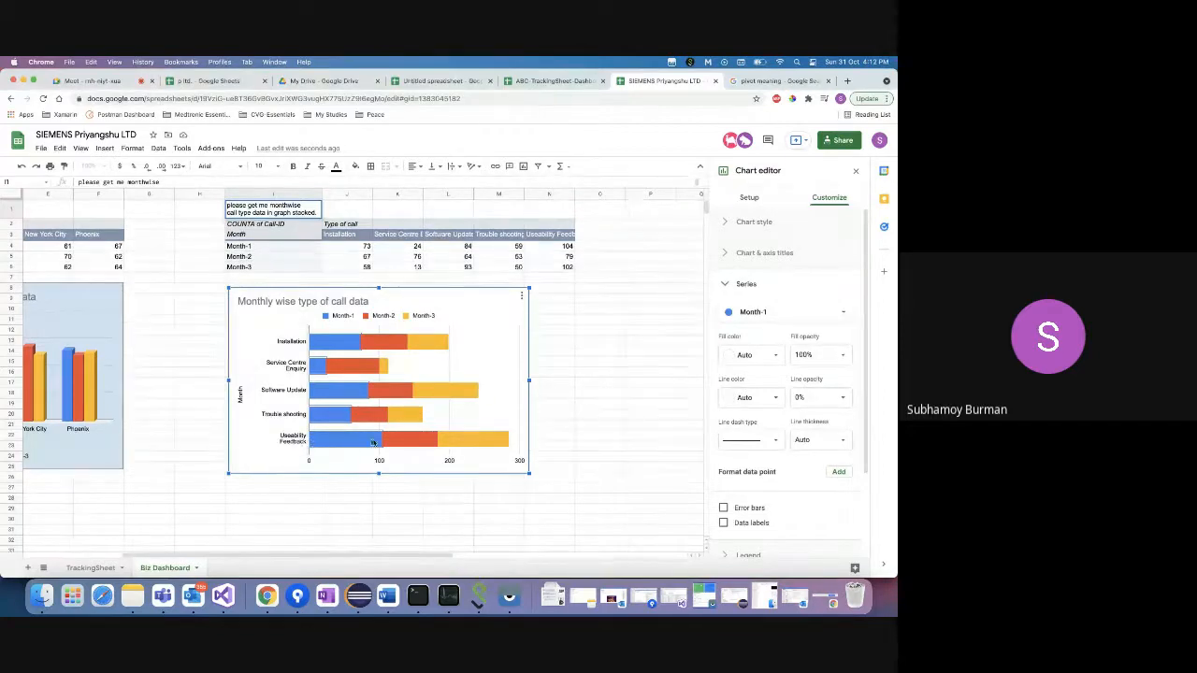
pyautogui.click(466, 440)
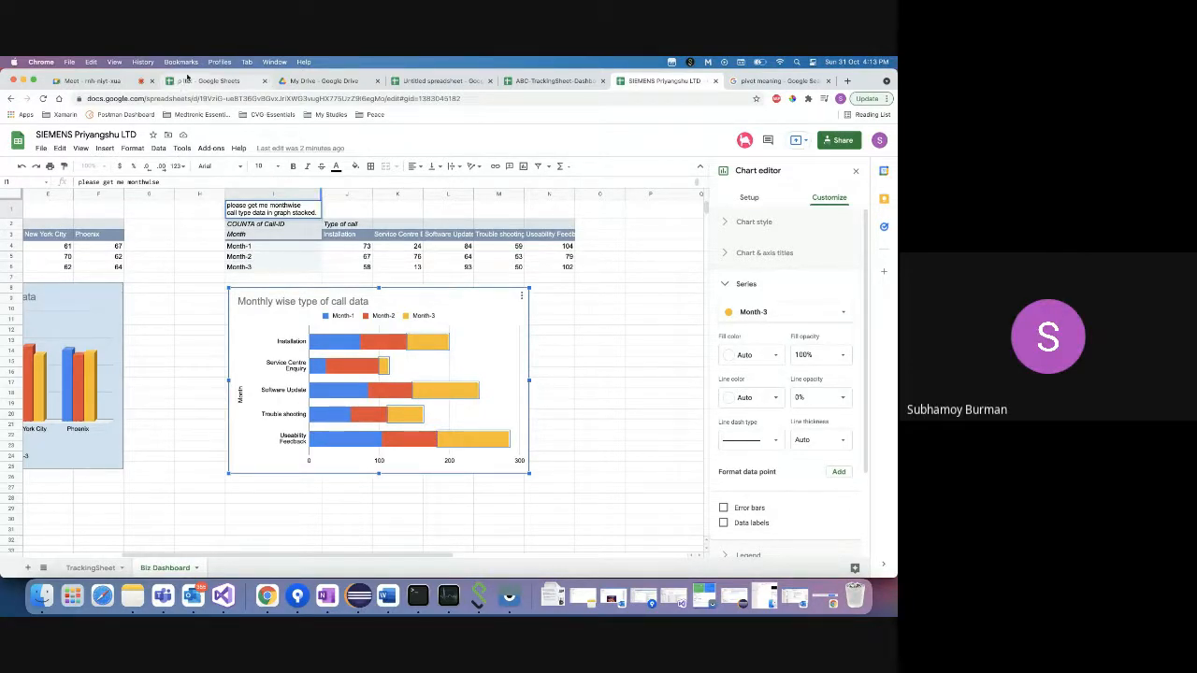
pyautogui.click(187, 79)
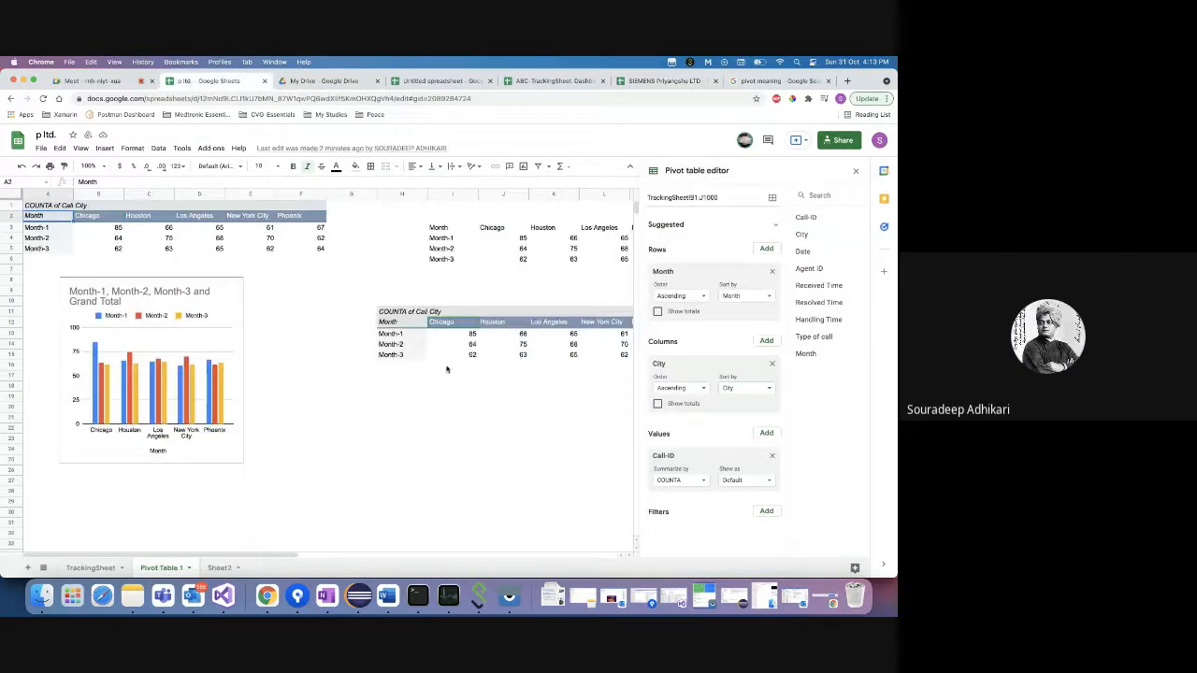
# - Select the Month-by-City pivot range H12:M15 and insert a chart from it
pyautogui.hscroll(2, 447, 321)
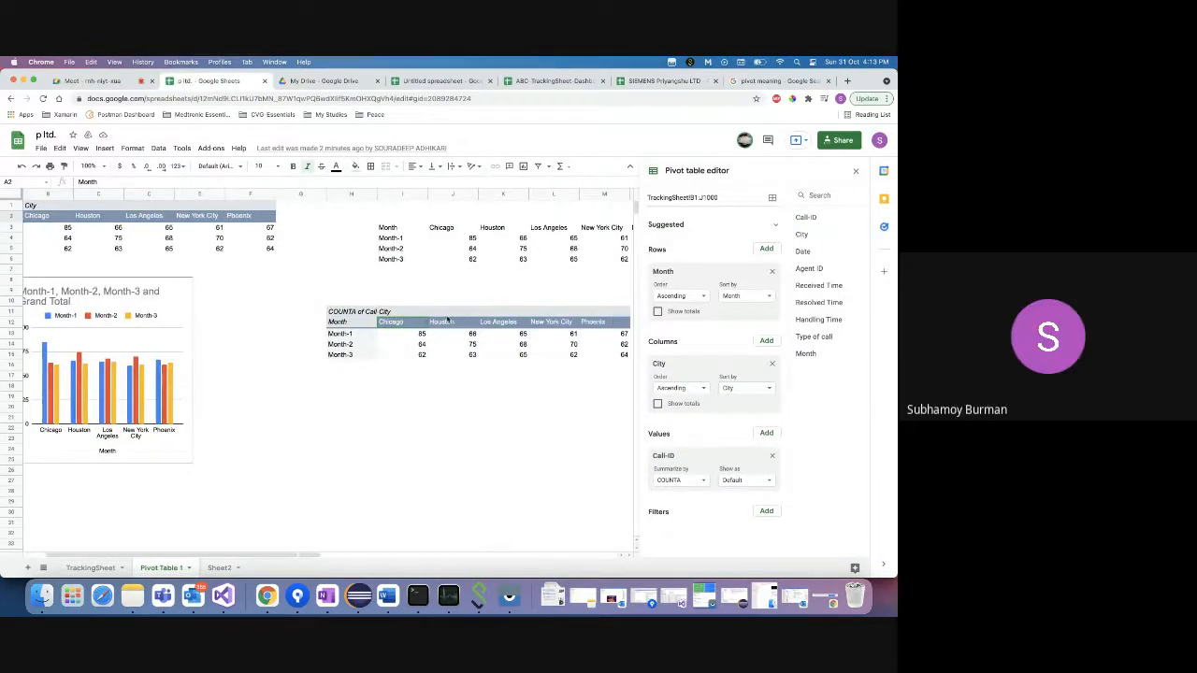
pyautogui.click(356, 312)
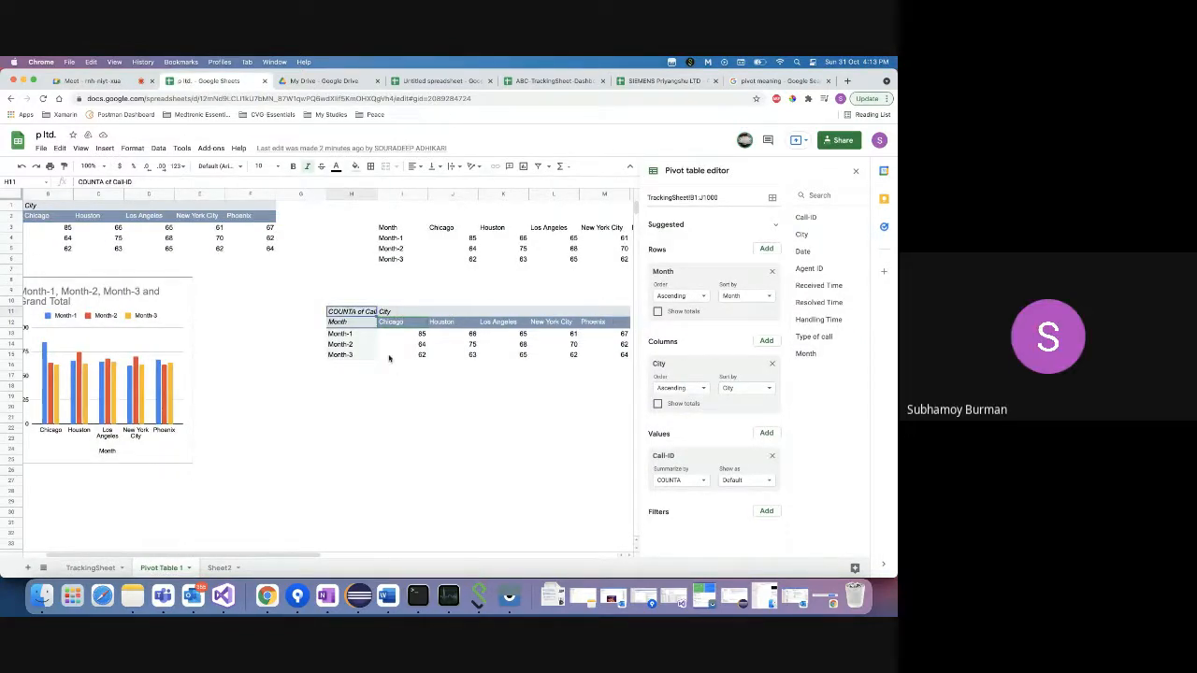
pyautogui.click(391, 357)
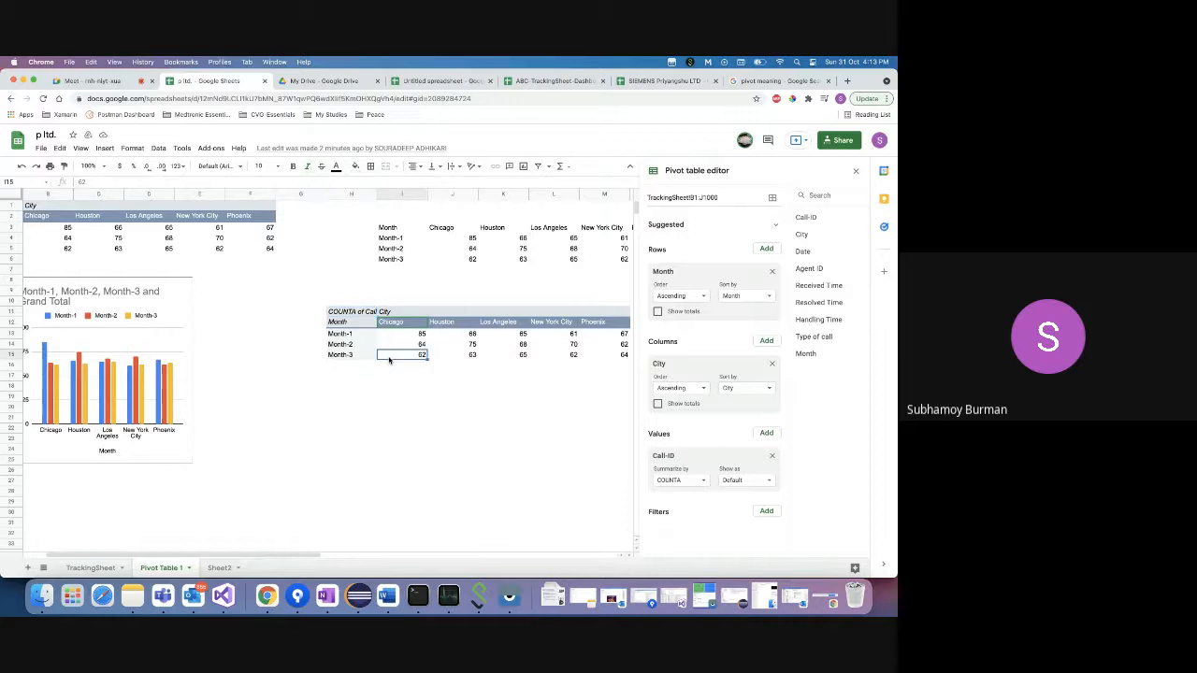
pyautogui.click(357, 323)
pyautogui.hotkey('shift', 'Right')
pyautogui.hotkey('shift', 'Right')
pyautogui.hotkey('shift', 'Right')
pyautogui.hotkey('shift', 'Right')
pyautogui.hotkey('shift', 'Right')
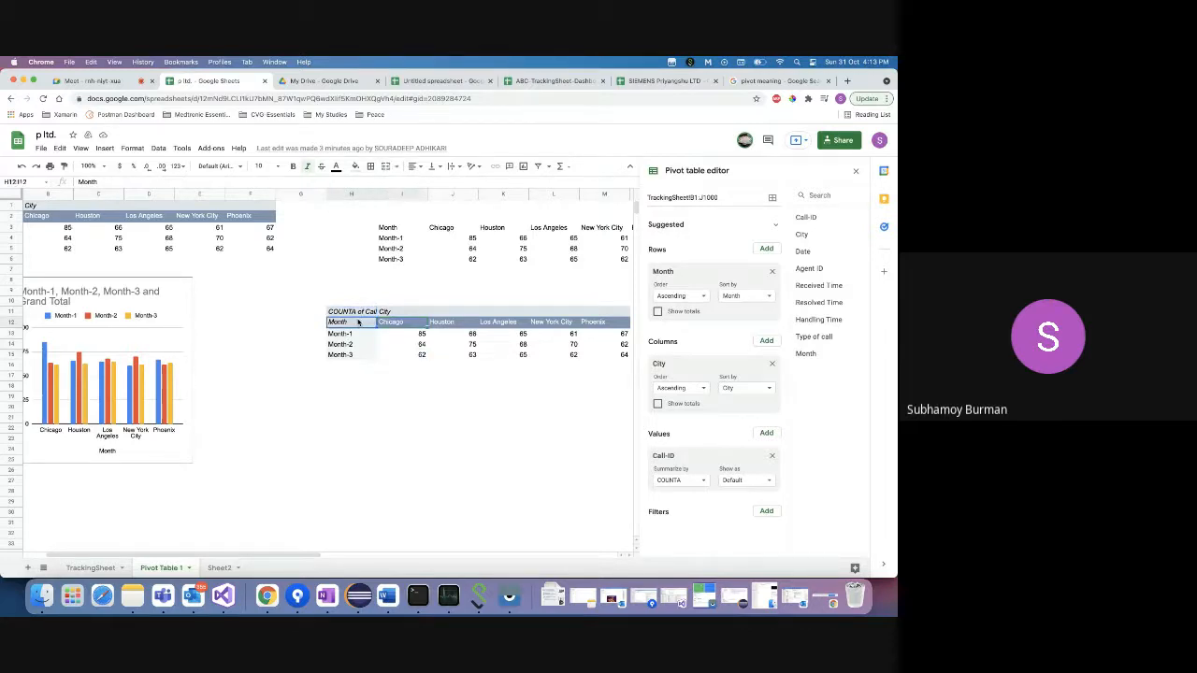
pyautogui.hotkey('shift', 'Down')
pyautogui.hotkey('shift', 'Down')
pyautogui.hotkey('shift', 'Down')
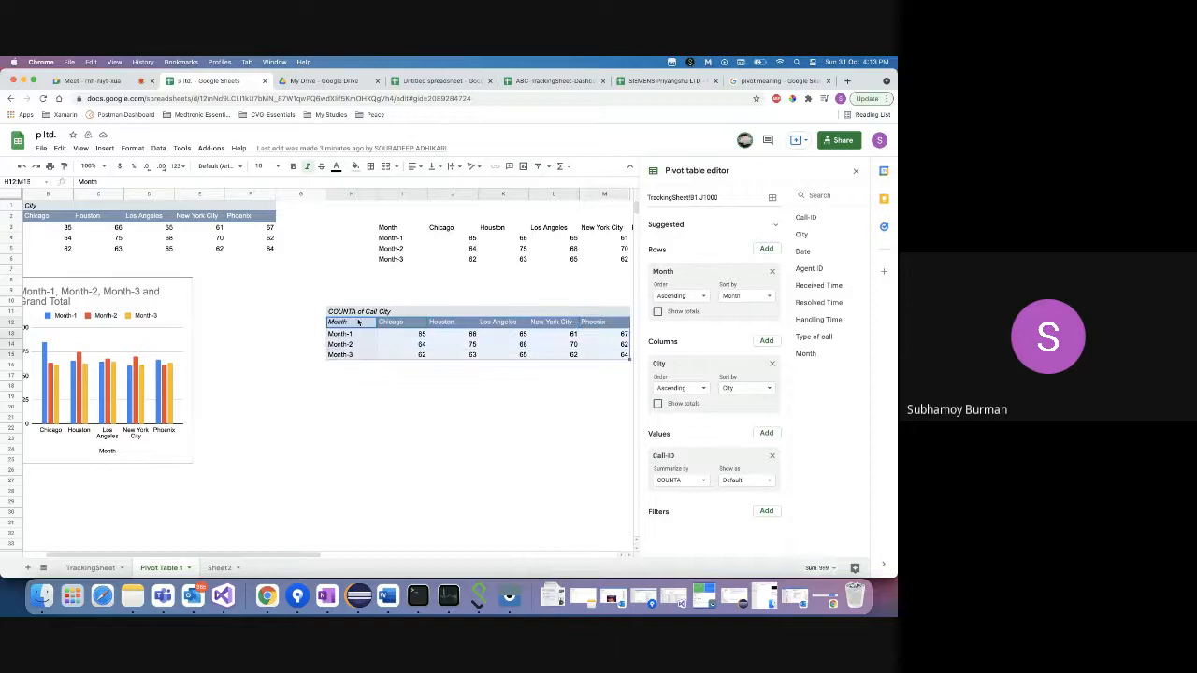
pyautogui.click(105, 148)
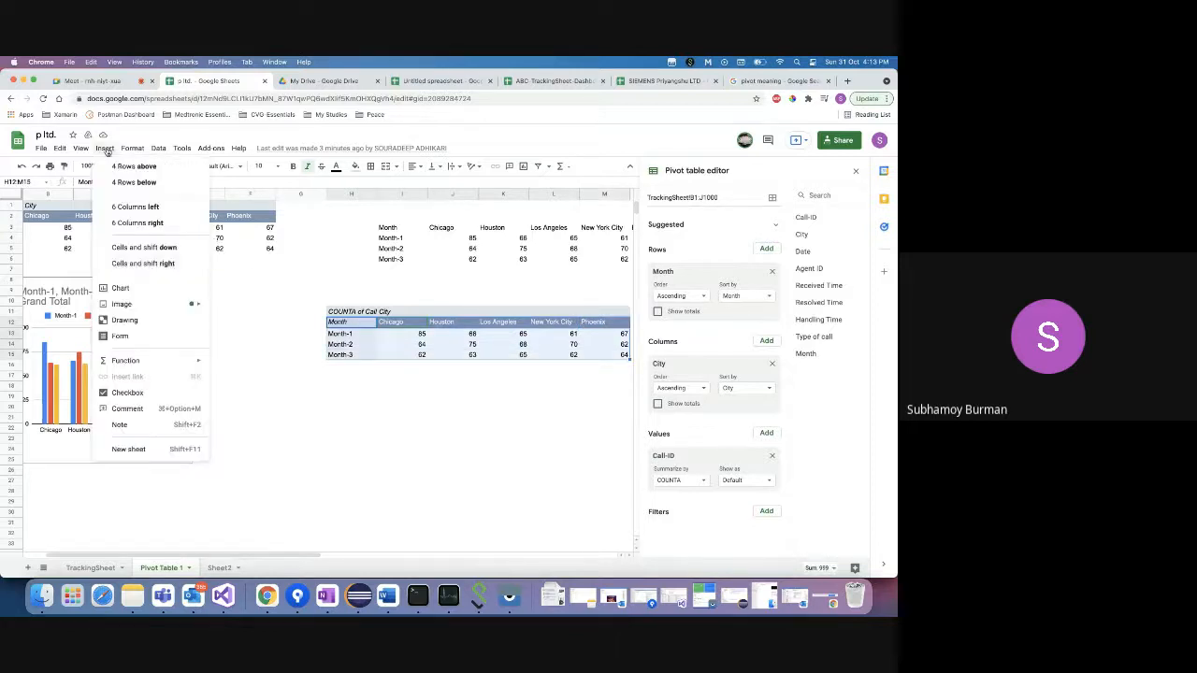
pyautogui.click(146, 289)
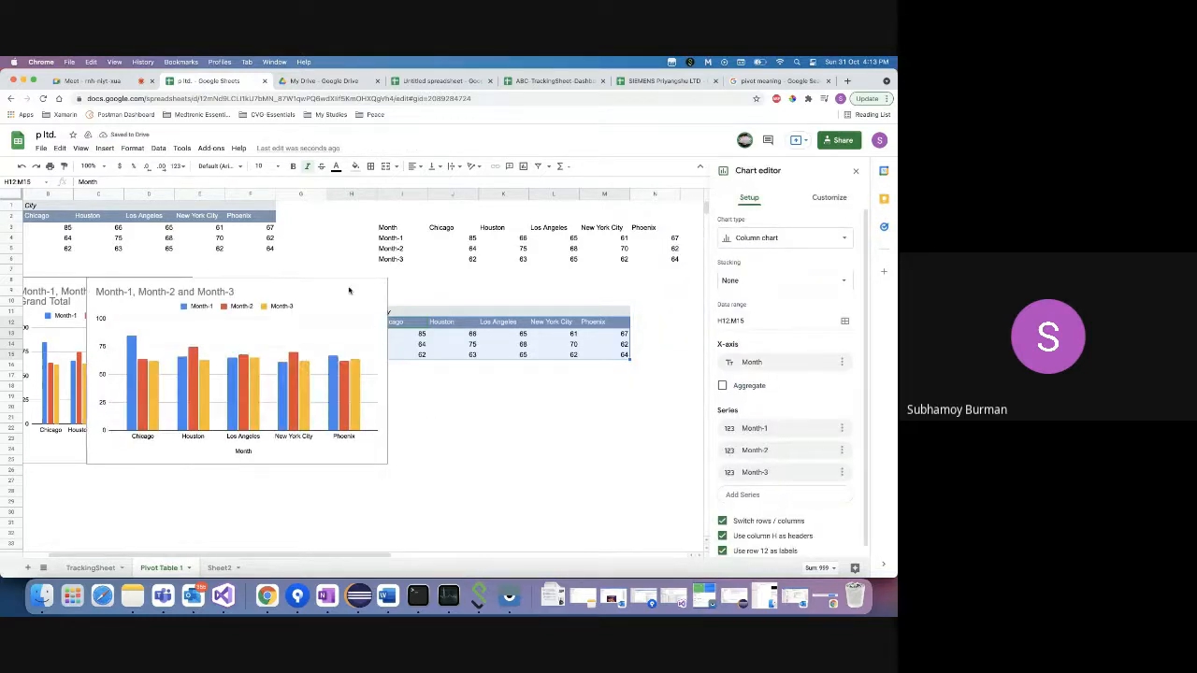
# - Place the new chart below the pivot table and make it a Stacked bar chart
pyautogui.moveTo(346, 290); pyautogui.dragTo(601, 412)
pyautogui.click(810, 238)
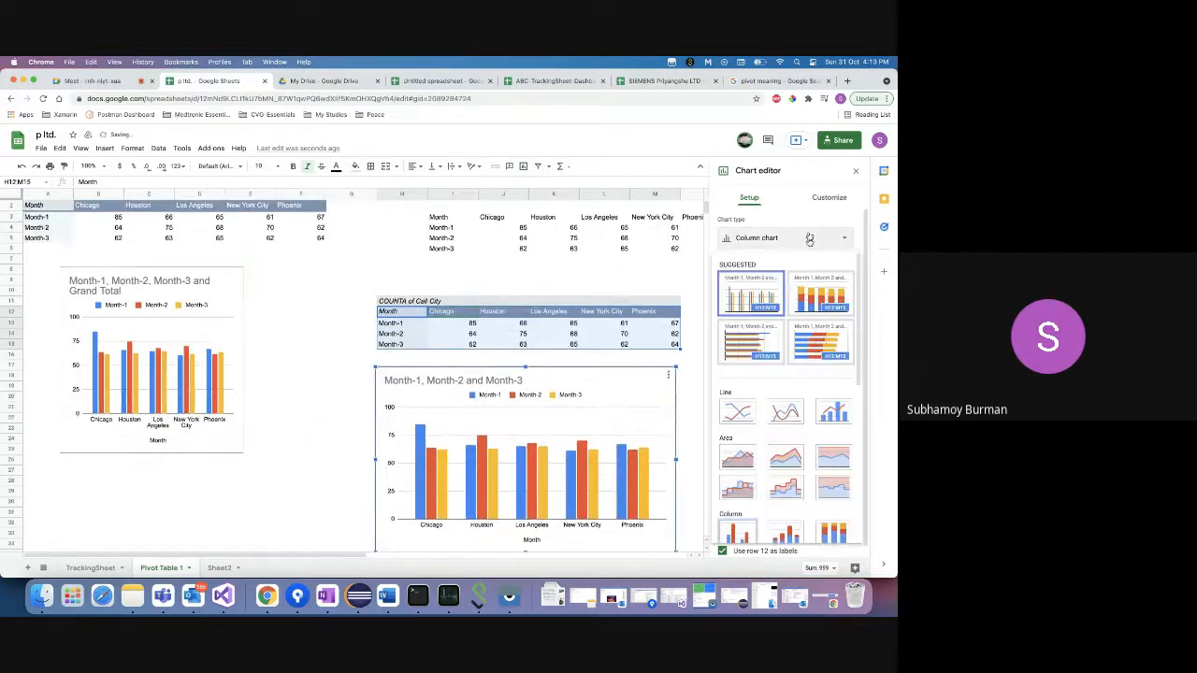
pyautogui.scroll(-2, 806, 398)
pyautogui.scroll(-2, 806, 397)
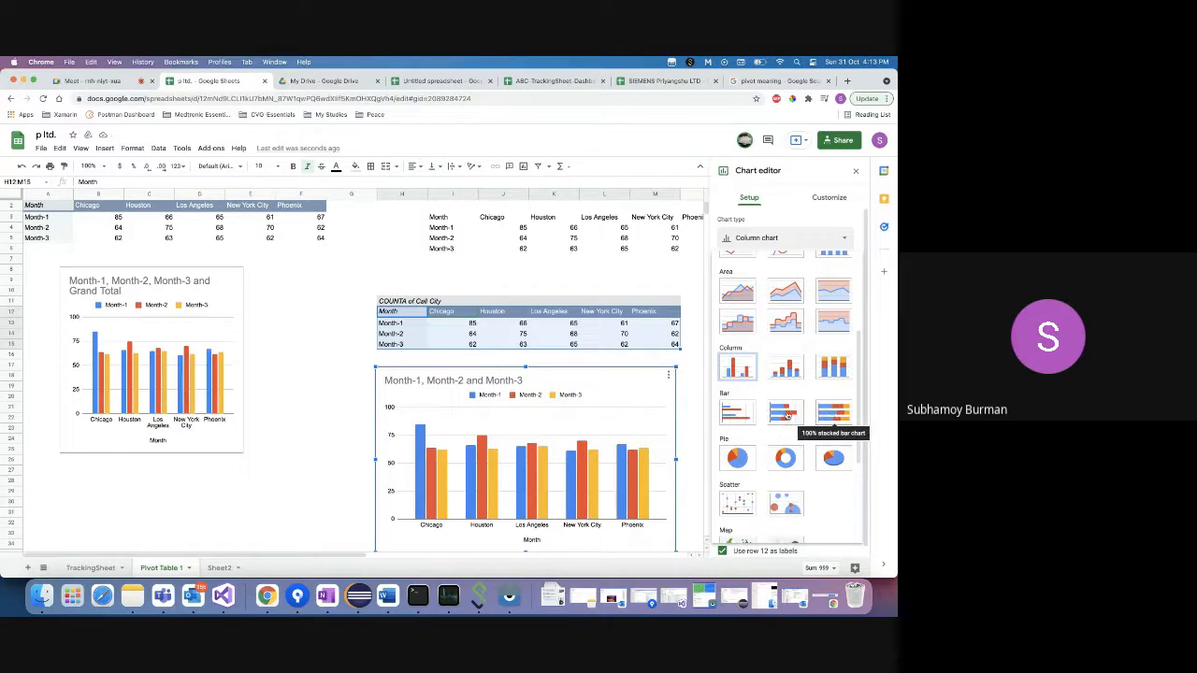
pyautogui.click(791, 416)
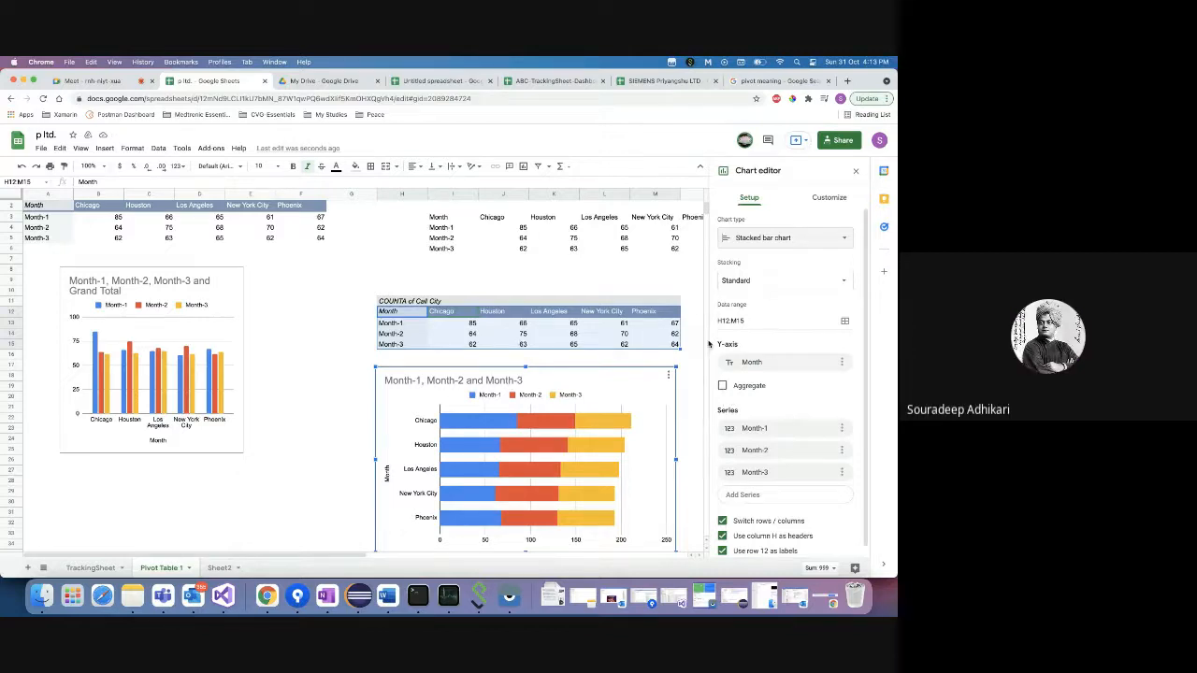
# - Replace City with Type of call as the pivot table's column field
pyautogui.click(451, 315)
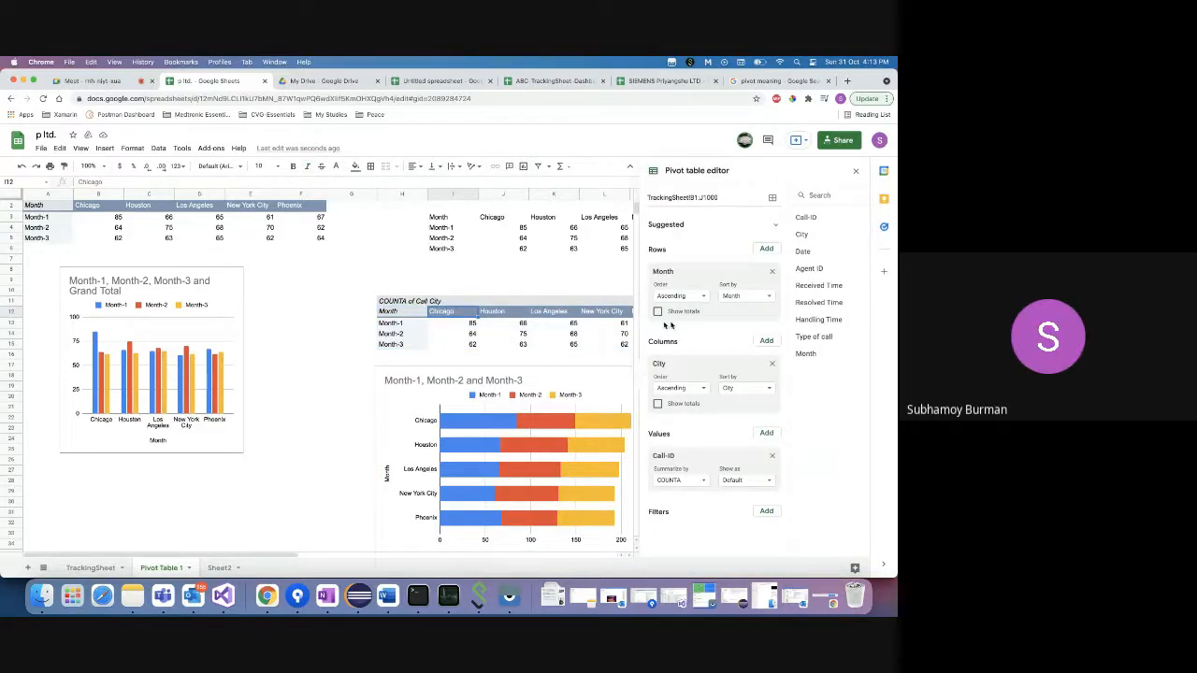
pyautogui.click(771, 364)
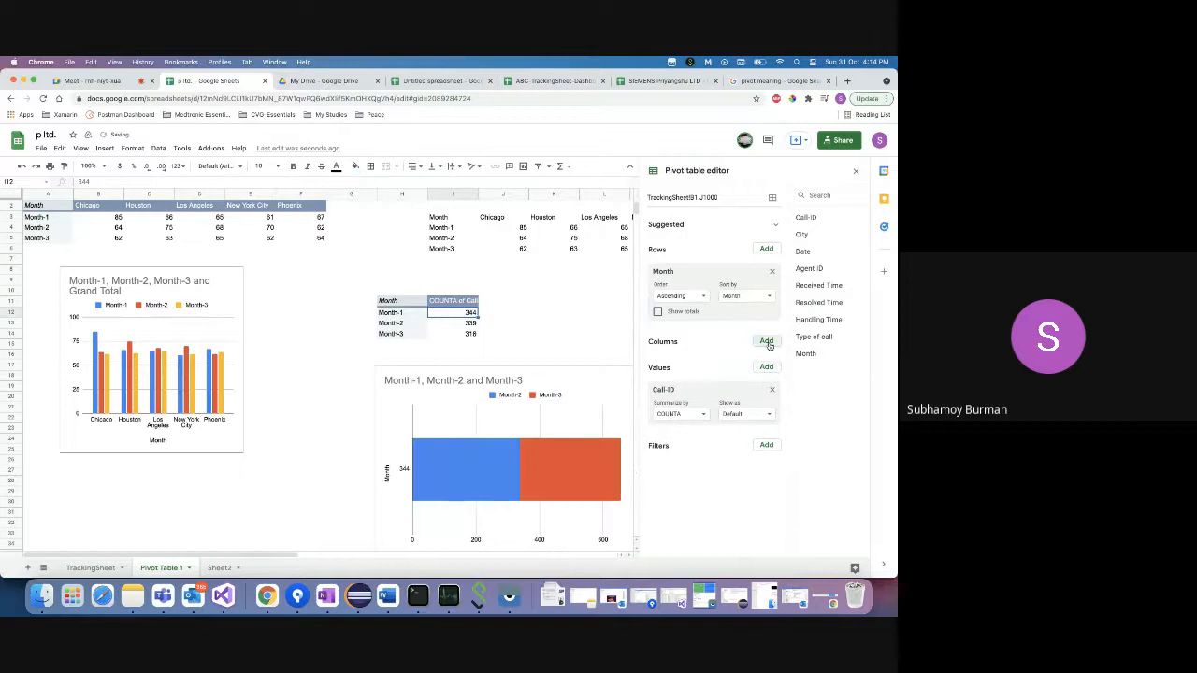
pyautogui.click(767, 342)
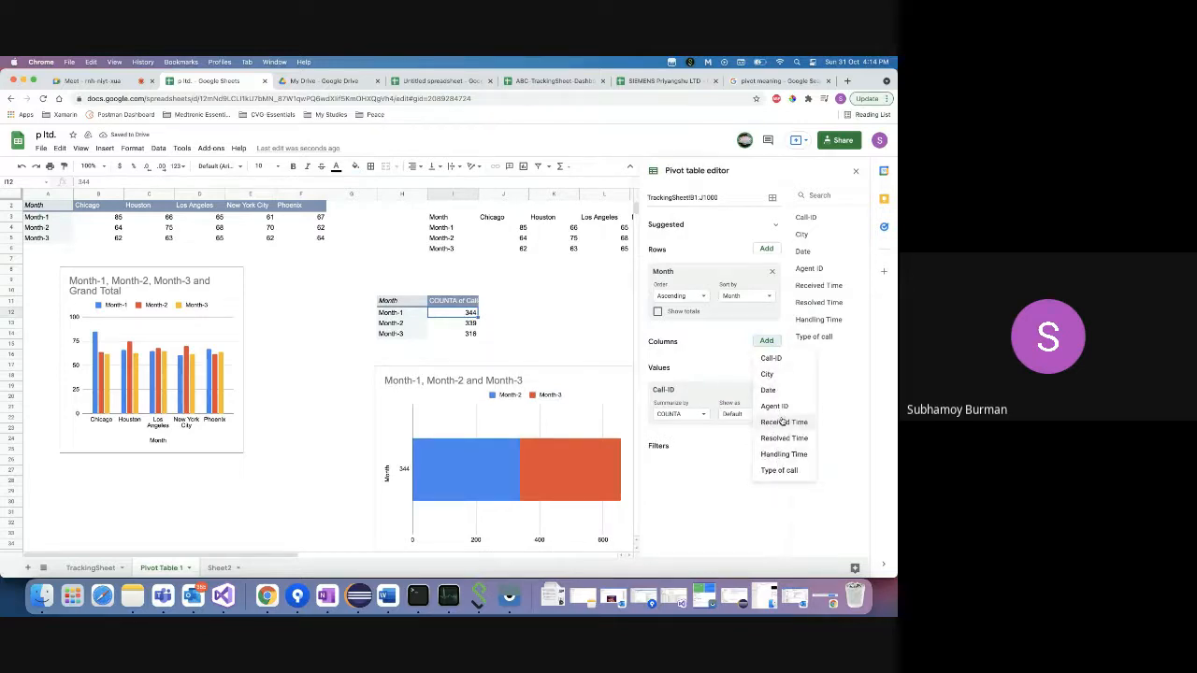
pyautogui.click(779, 471)
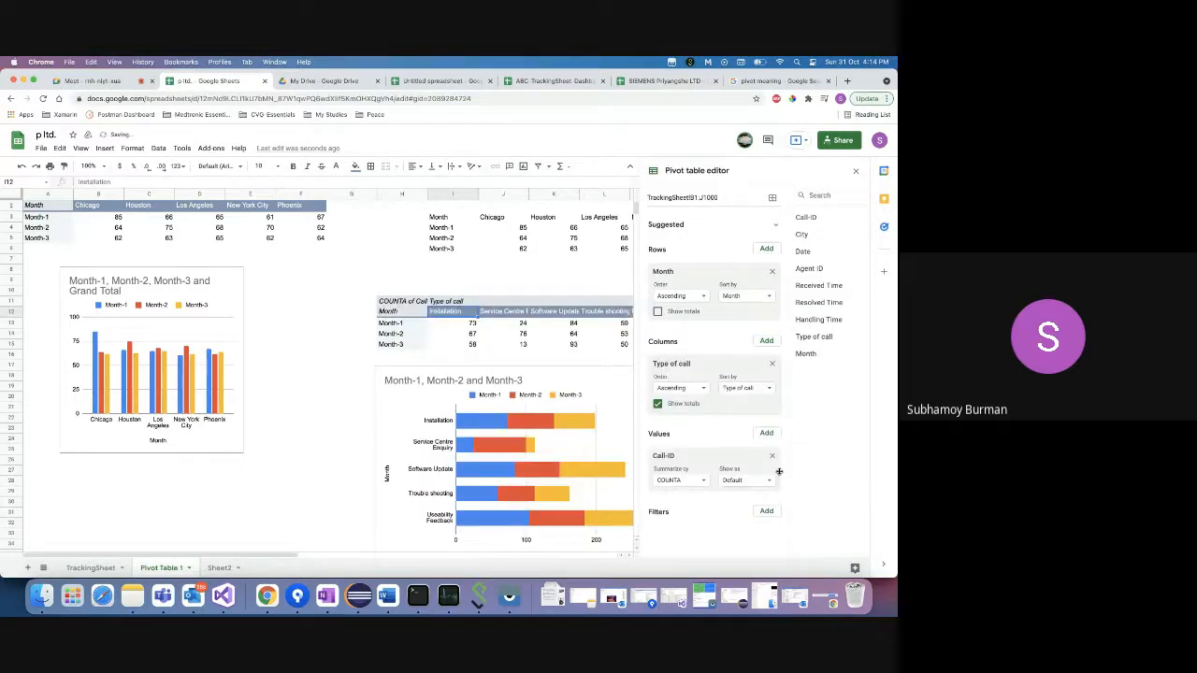
pyautogui.click(492, 316)
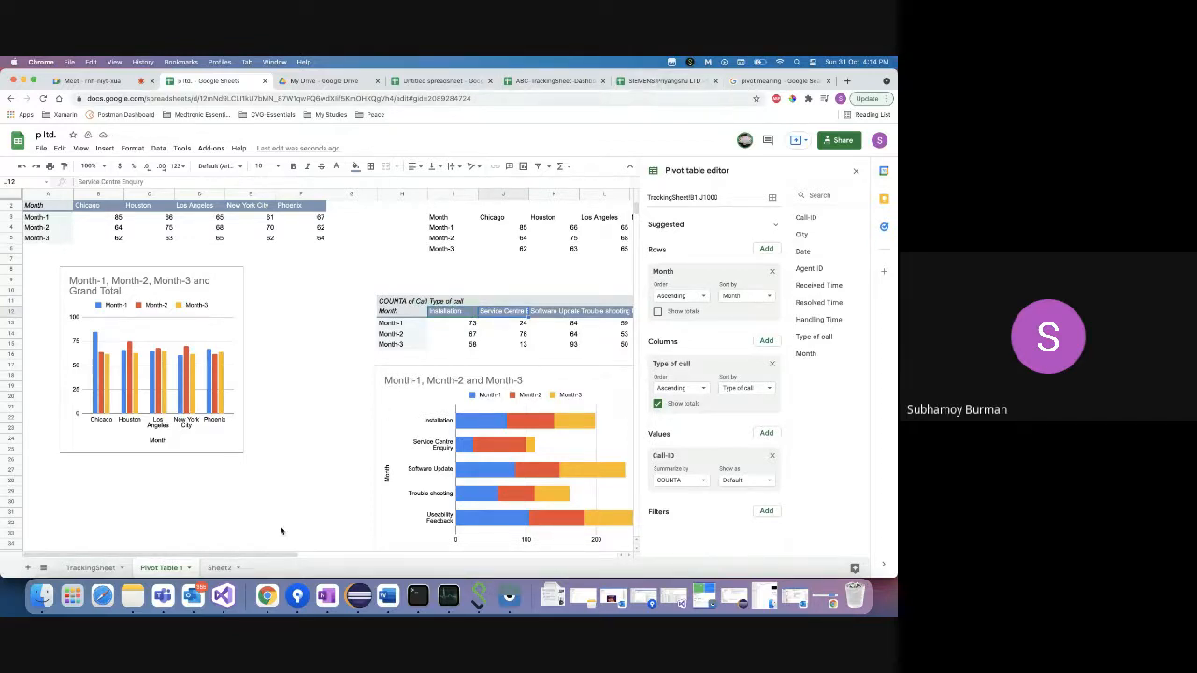
# - Glance at the Excalidraw whiteboard window, then return to Google Sheets
pyautogui.rightClick(267, 595)
pyautogui.click(294, 467)
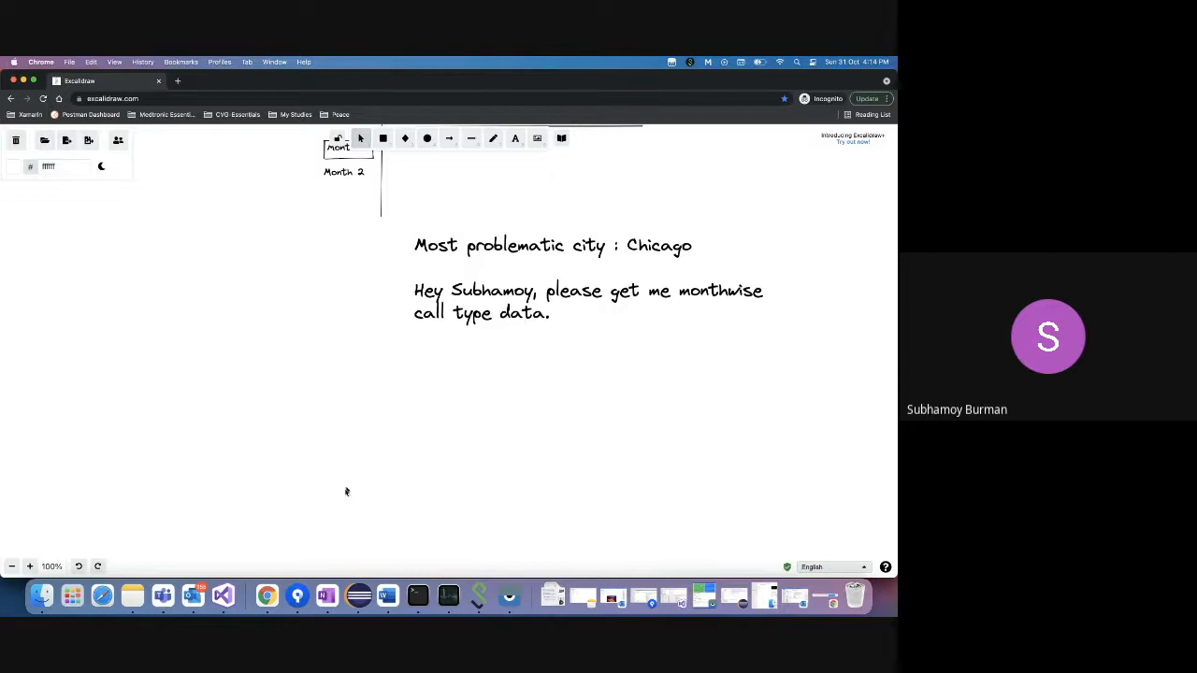
pyautogui.rightClick(267, 599)
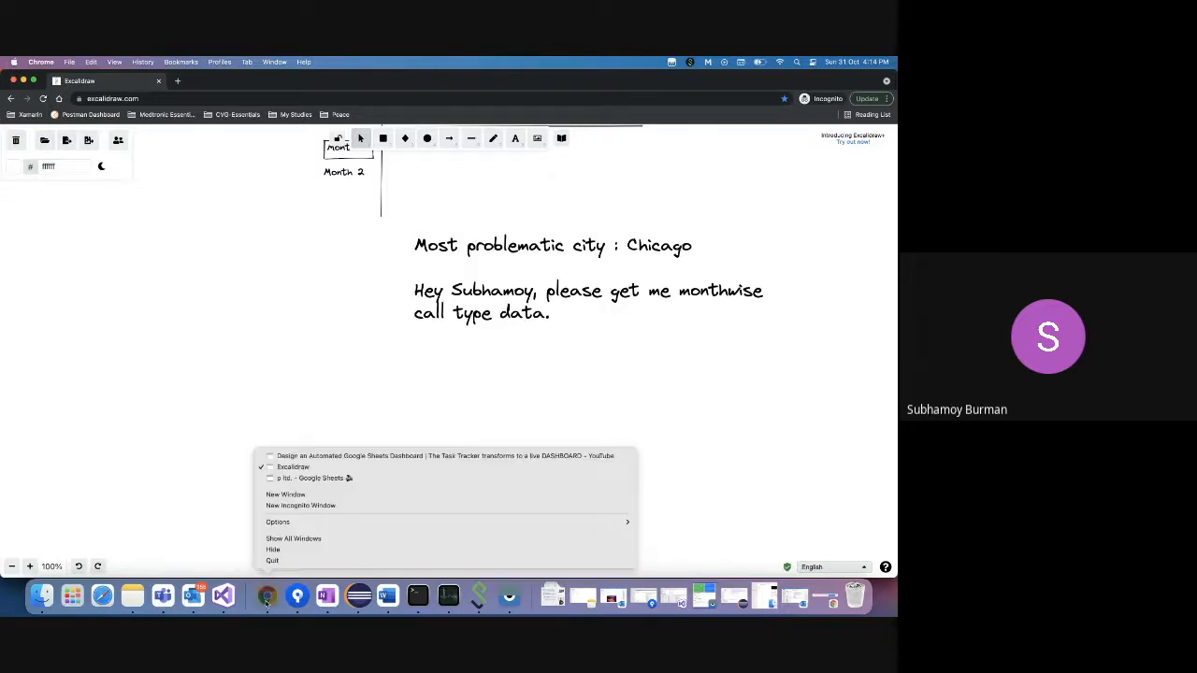
pyautogui.click(329, 479)
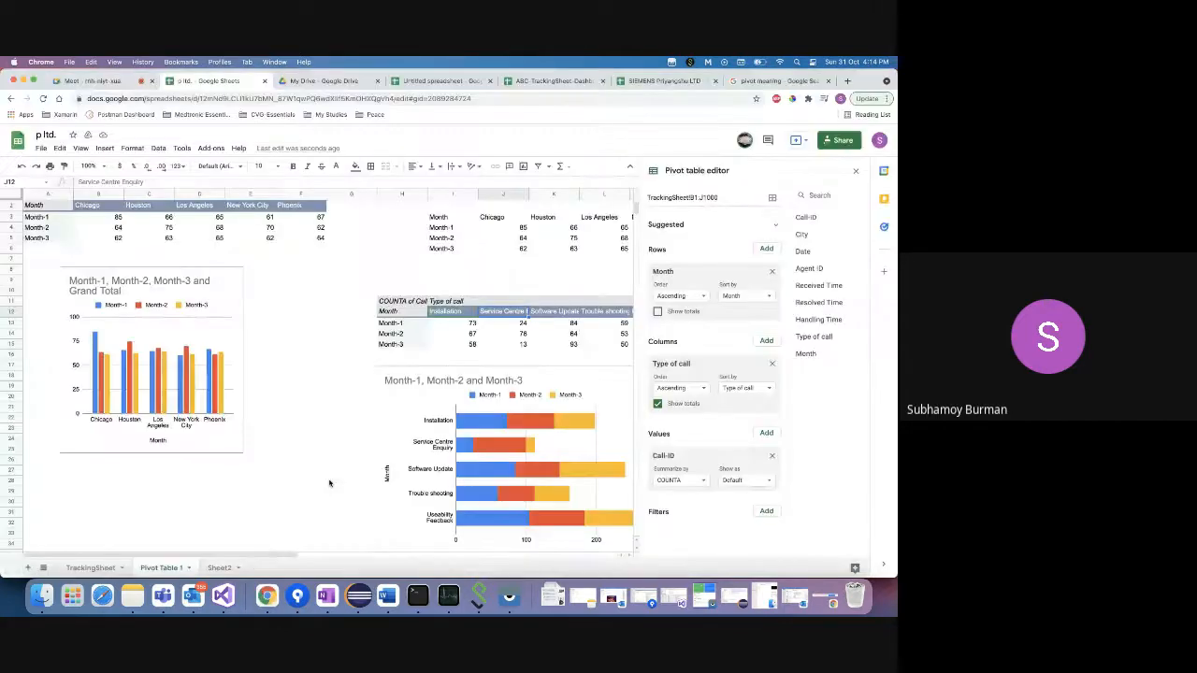
pyautogui.press('super+z')
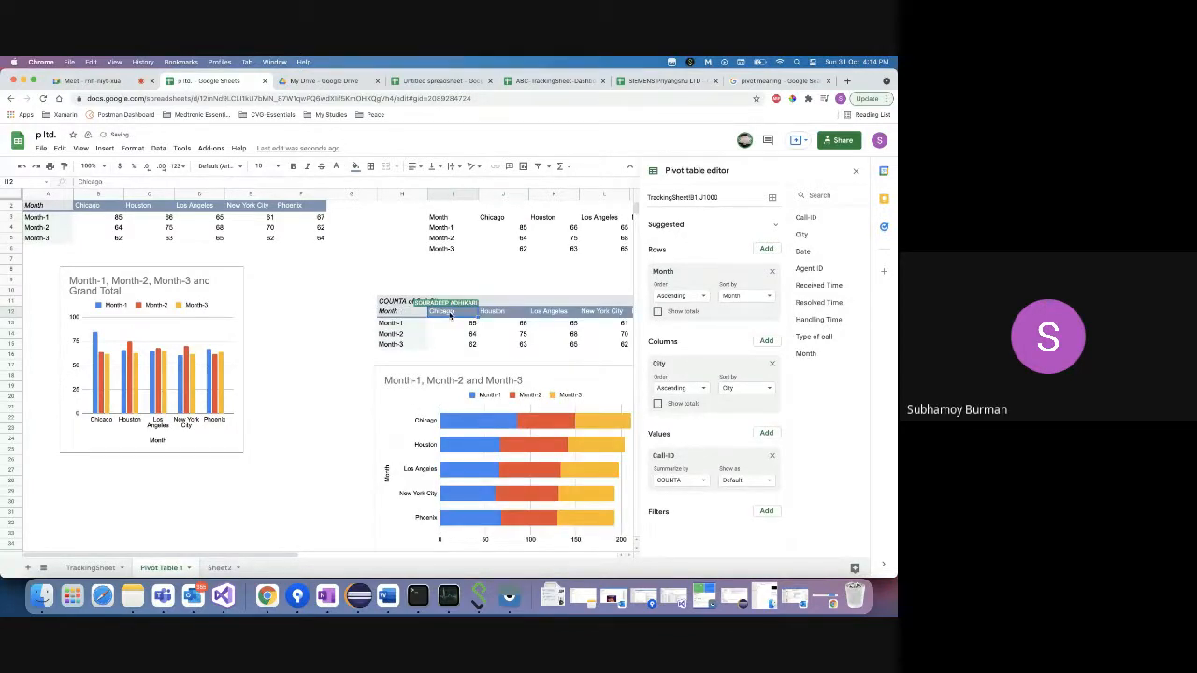
pyautogui.click(506, 314)
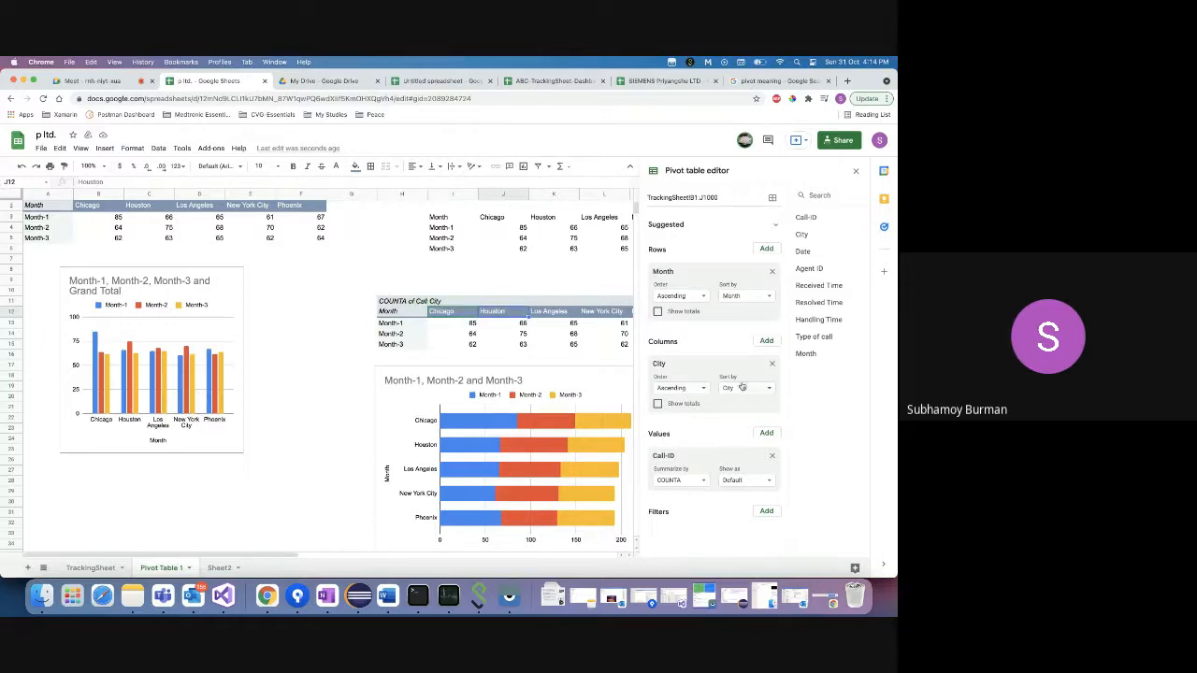
pyautogui.click(772, 362)
pyautogui.click(767, 341)
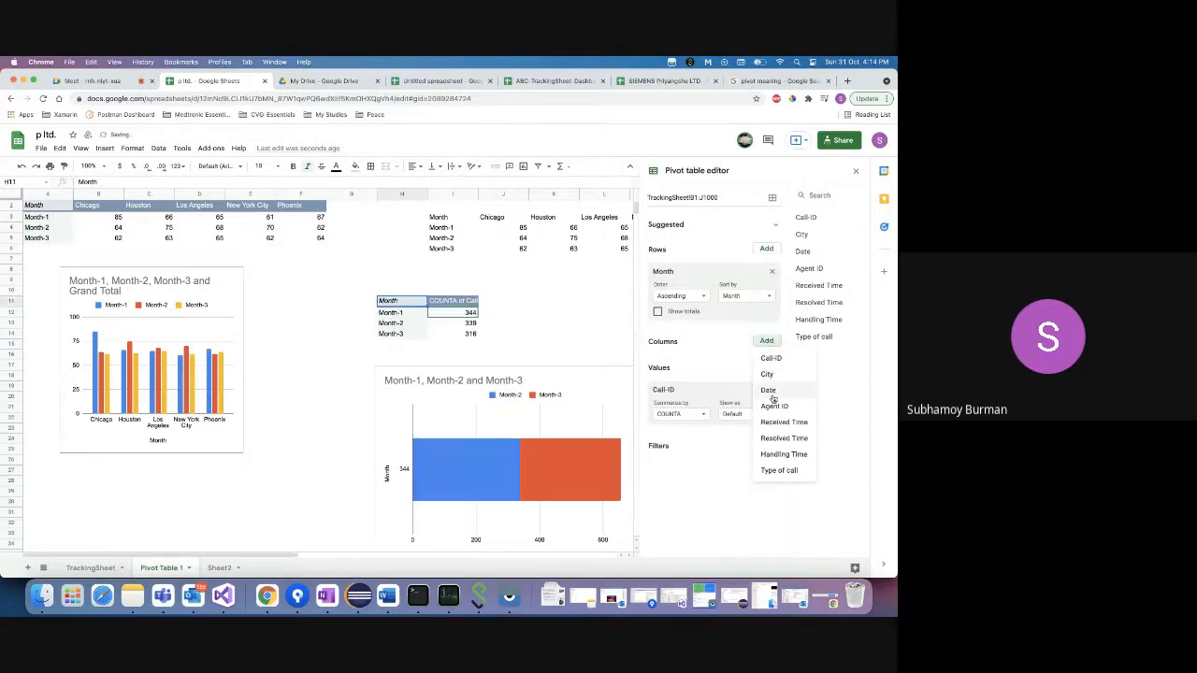
pyautogui.click(777, 469)
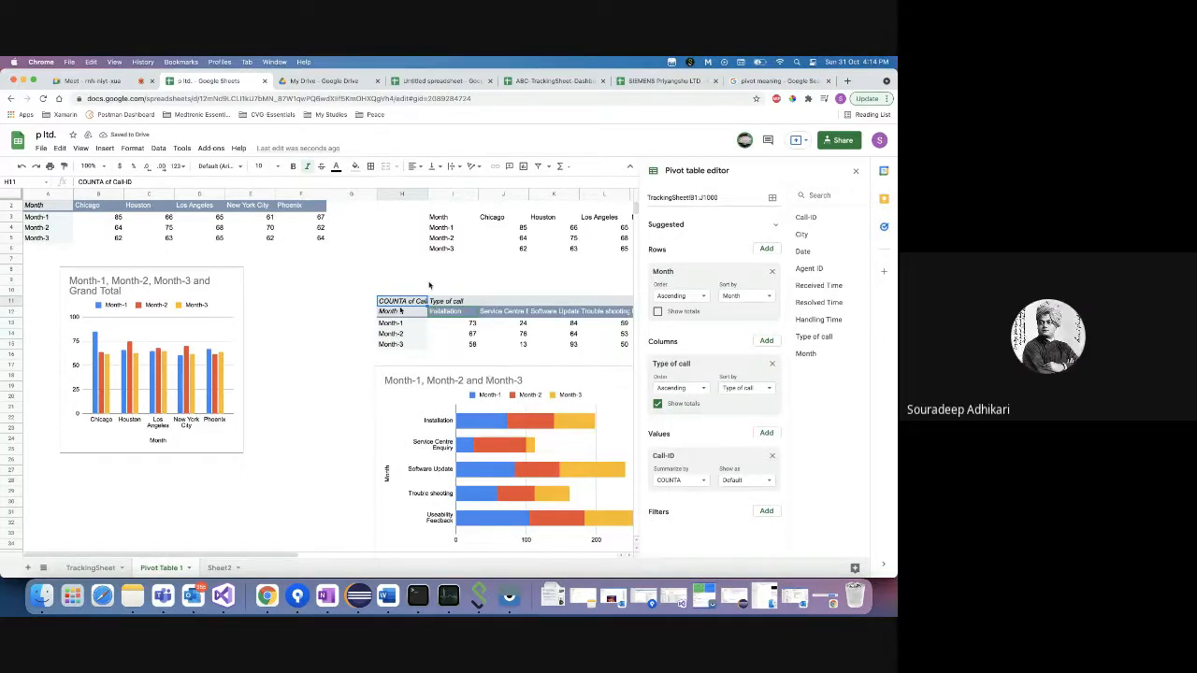
# - In the SIEMENS Priyangshu LTD spreadsheet, clear the request note from cell I1
pyautogui.click(652, 80)
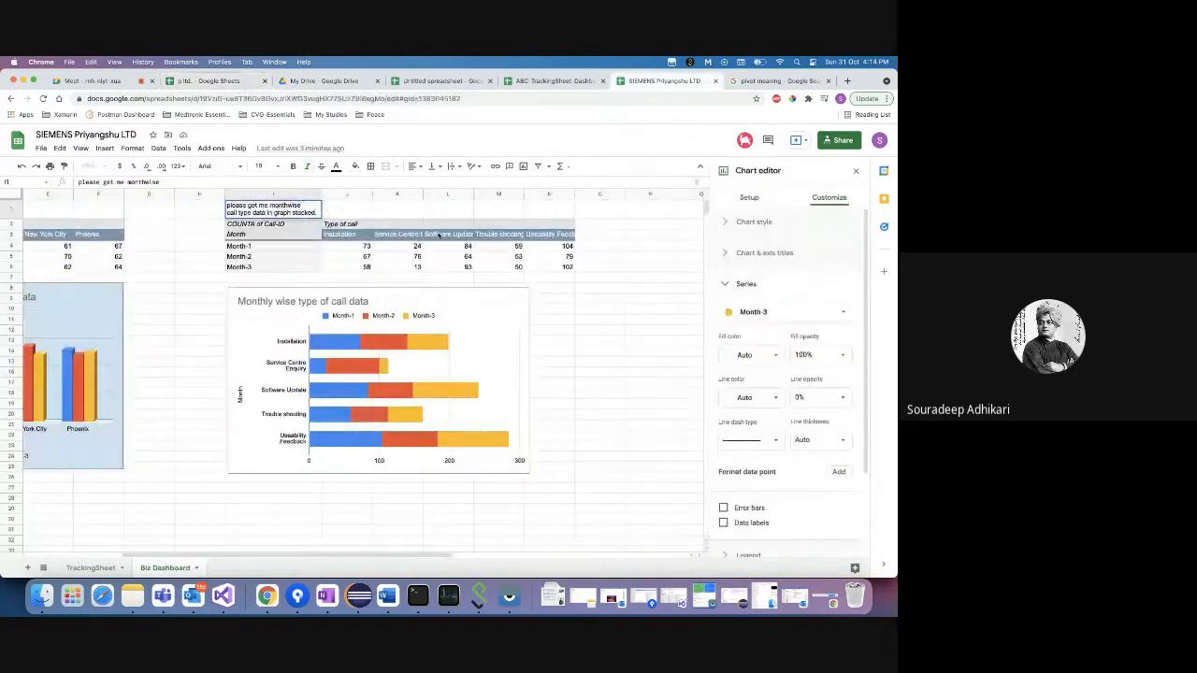
pyautogui.click(580, 301)
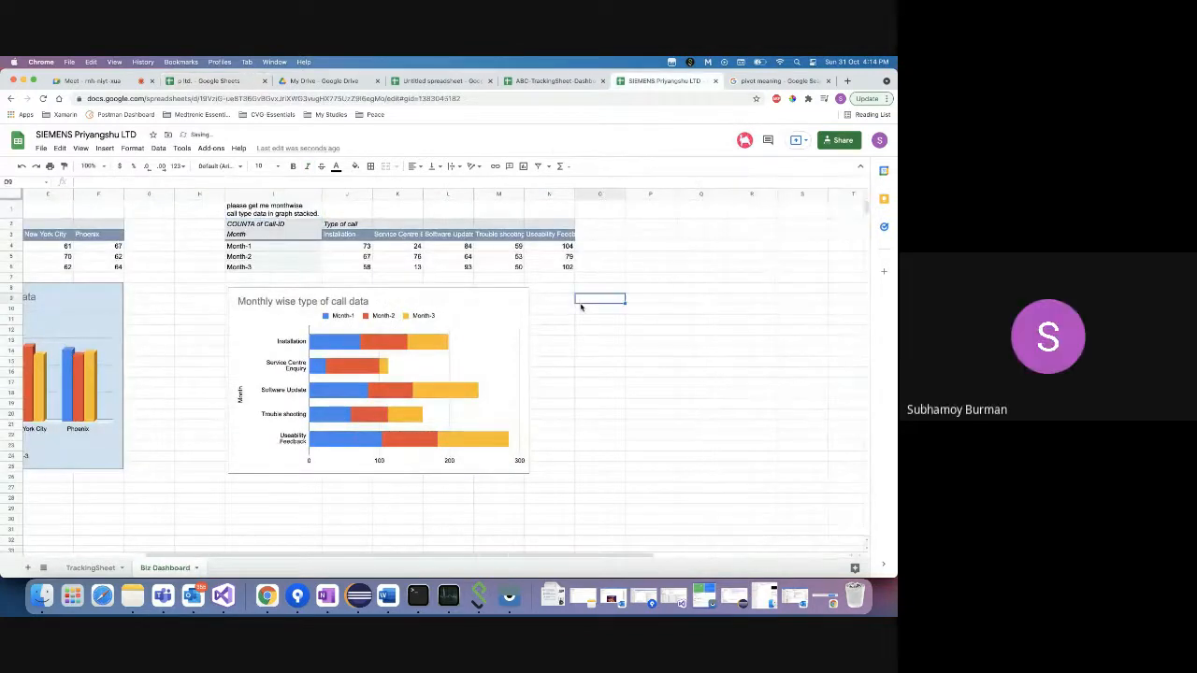
pyautogui.click(274, 214)
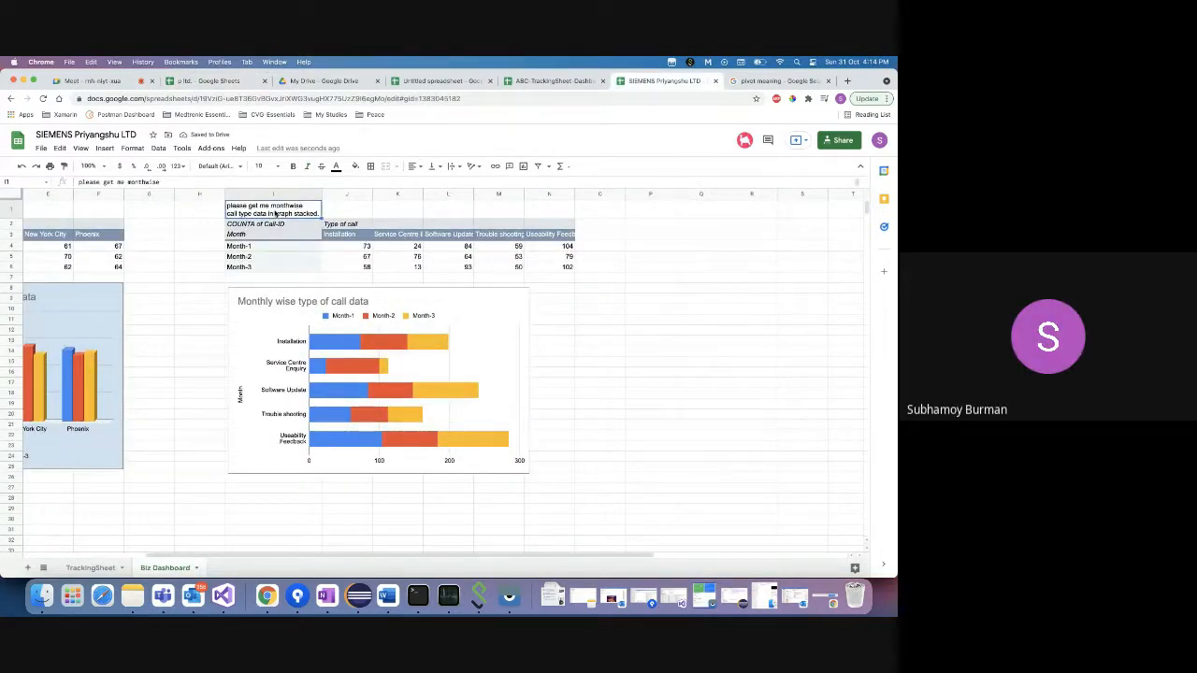
pyautogui.press('Delete')
# - Review the city-wise 3D column chart and the 'Monthly wise type of call data' chart
pyautogui.hscroll(-5, 280, 293)
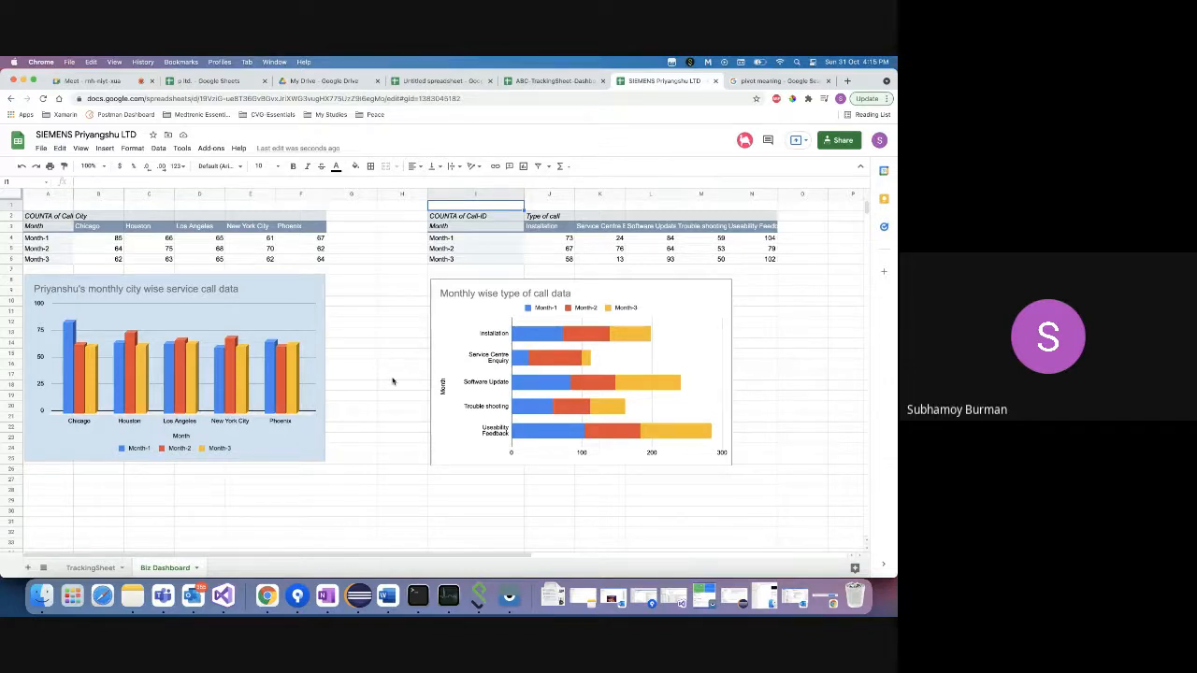
pyautogui.hscroll(5, 392, 380)
pyautogui.hscroll(-5, 393, 381)
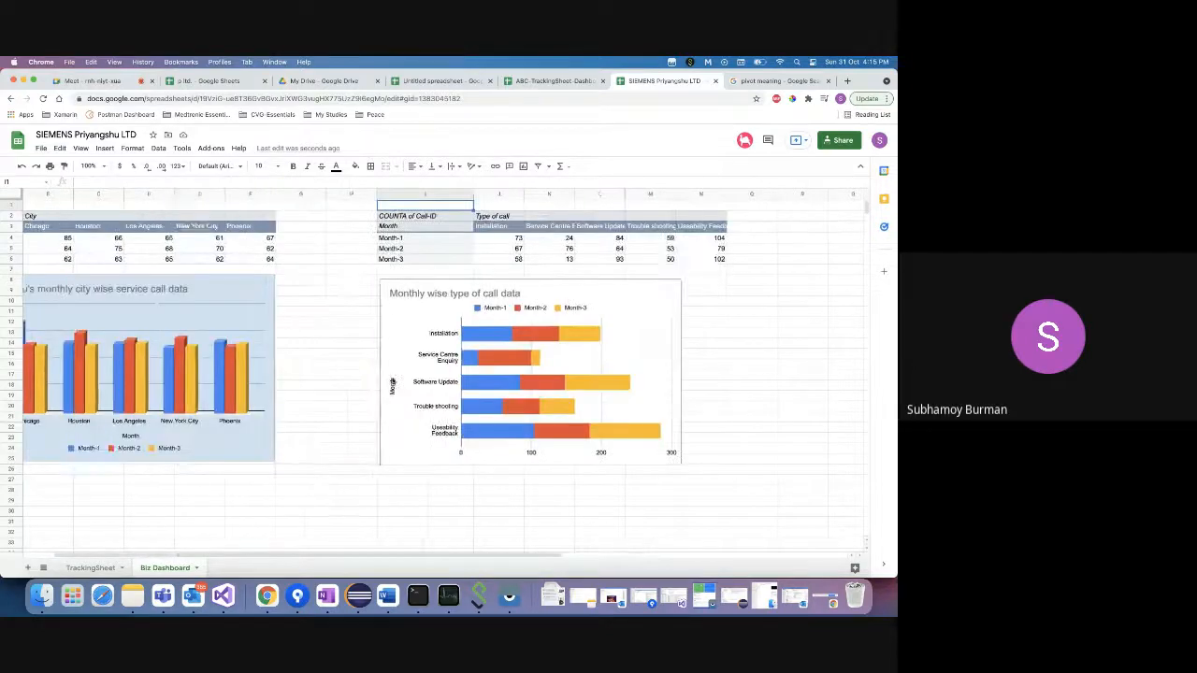
pyautogui.click(315, 314)
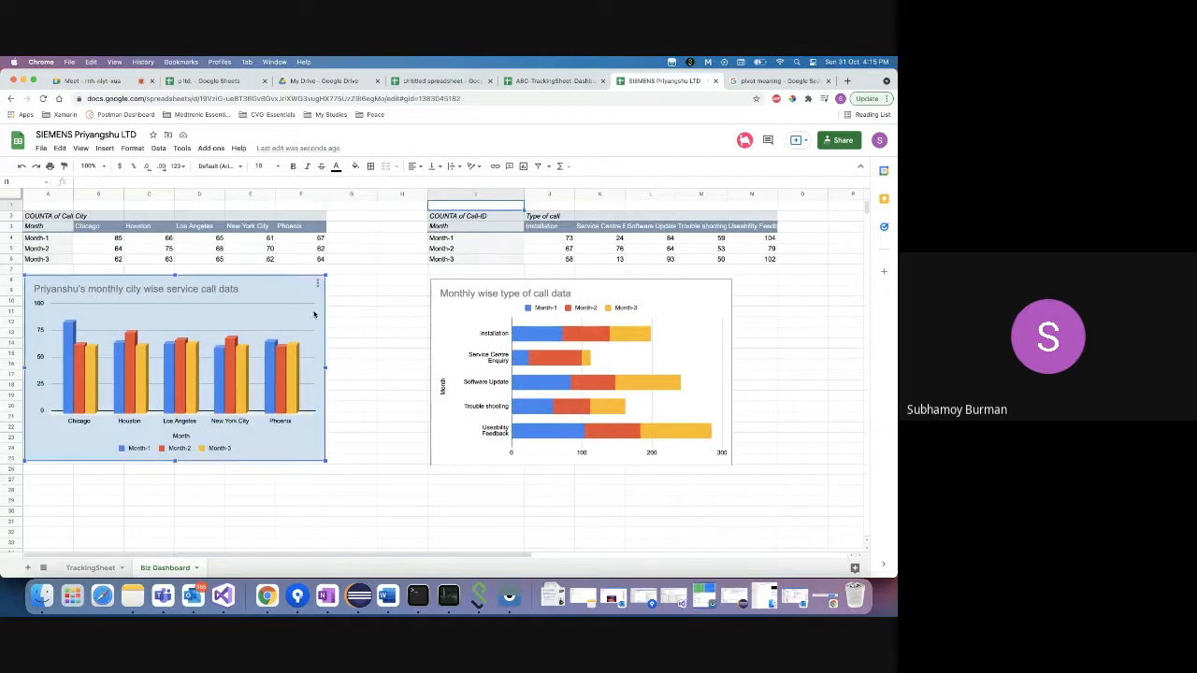
pyautogui.click(453, 311)
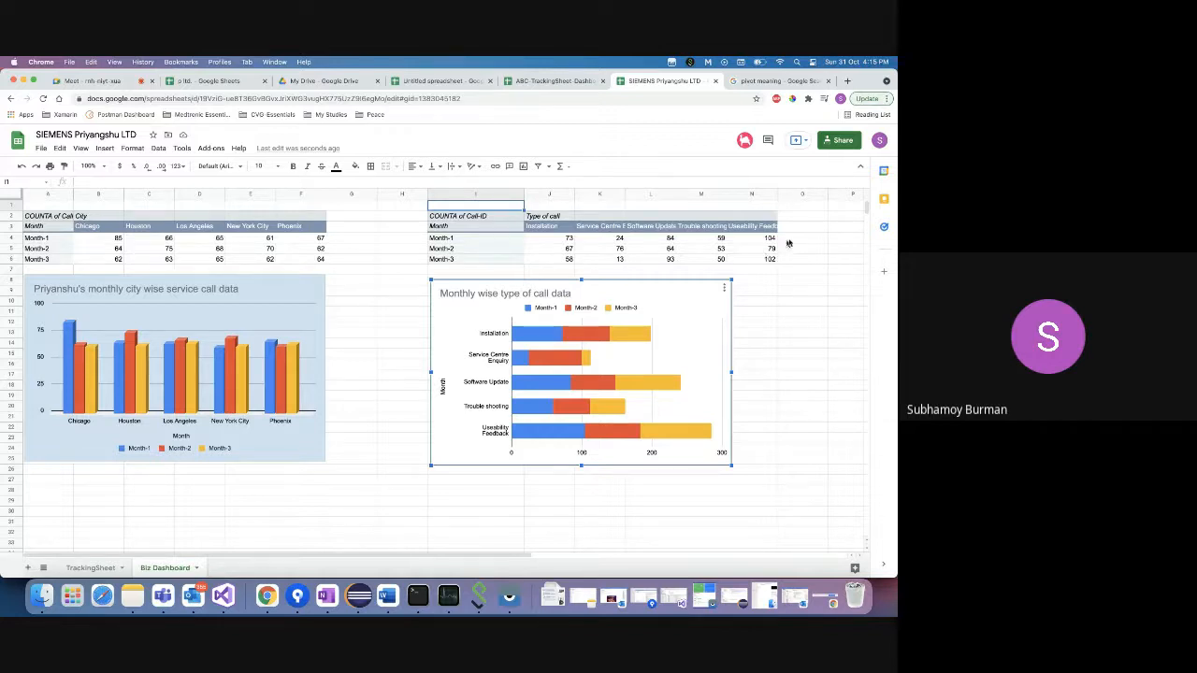
pyautogui.click(800, 237)
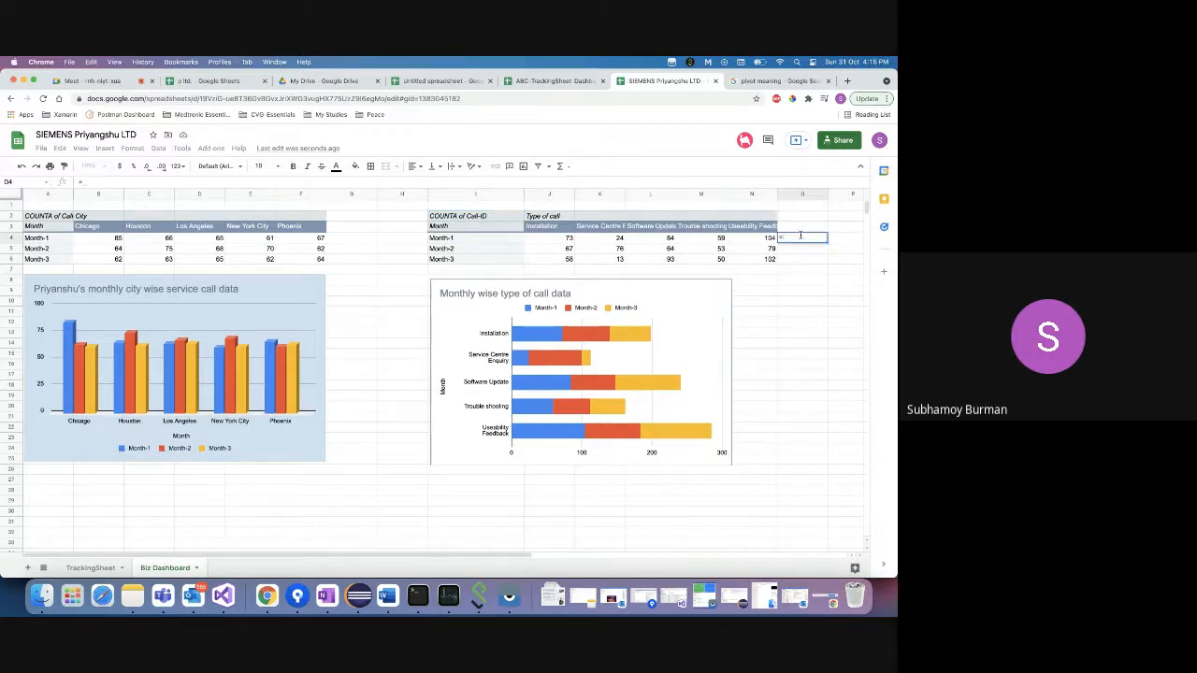
pyautogui.write('=sum')
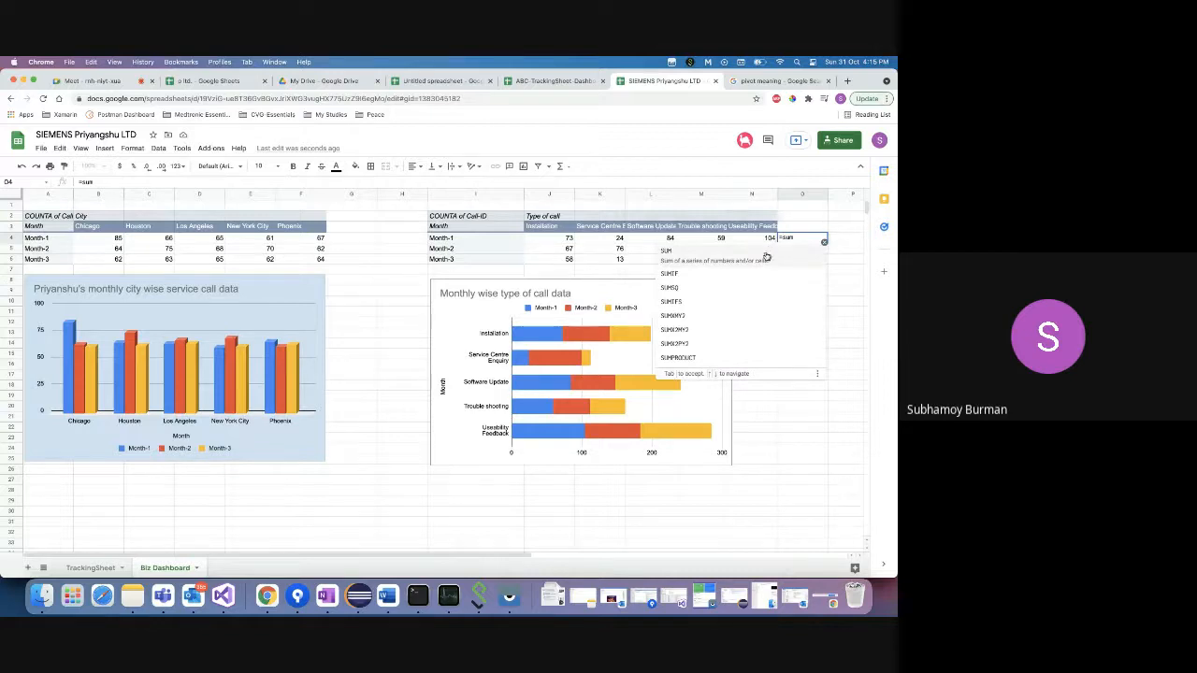
pyautogui.write('(')
pyautogui.click(567, 238)
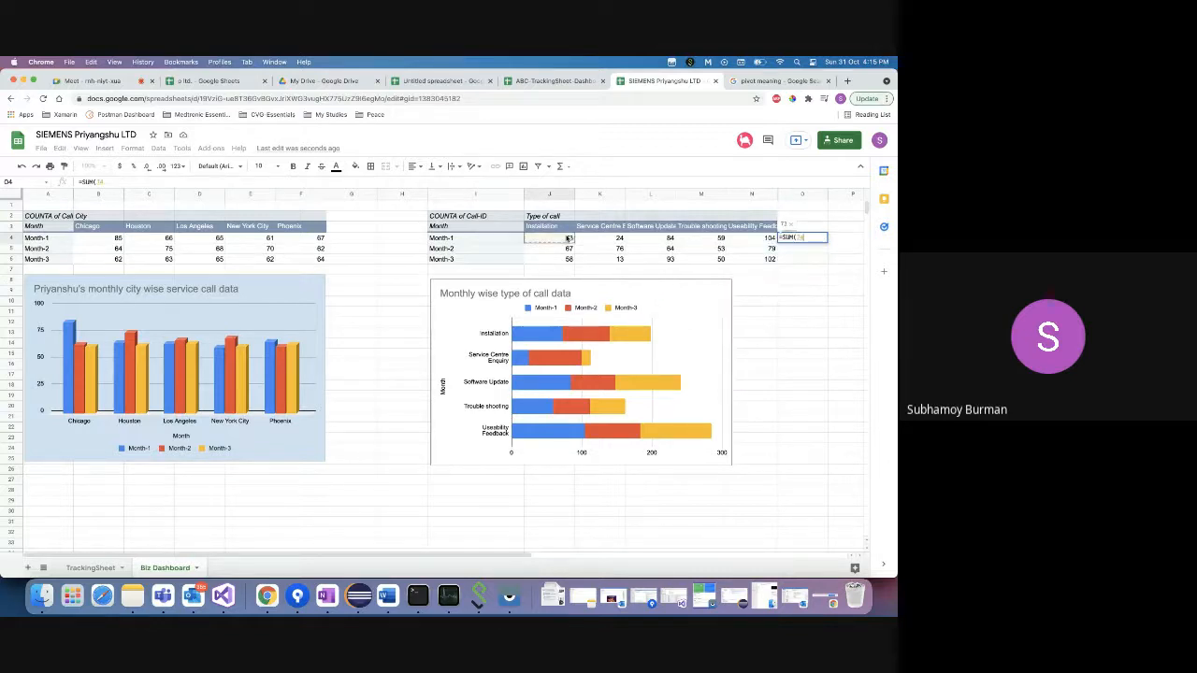
pyautogui.hotkey('shift', 'Right')
pyautogui.hotkey('shift', 'Right')
pyautogui.hotkey('shift', 'Right')
pyautogui.hotkey('shift', 'Right')
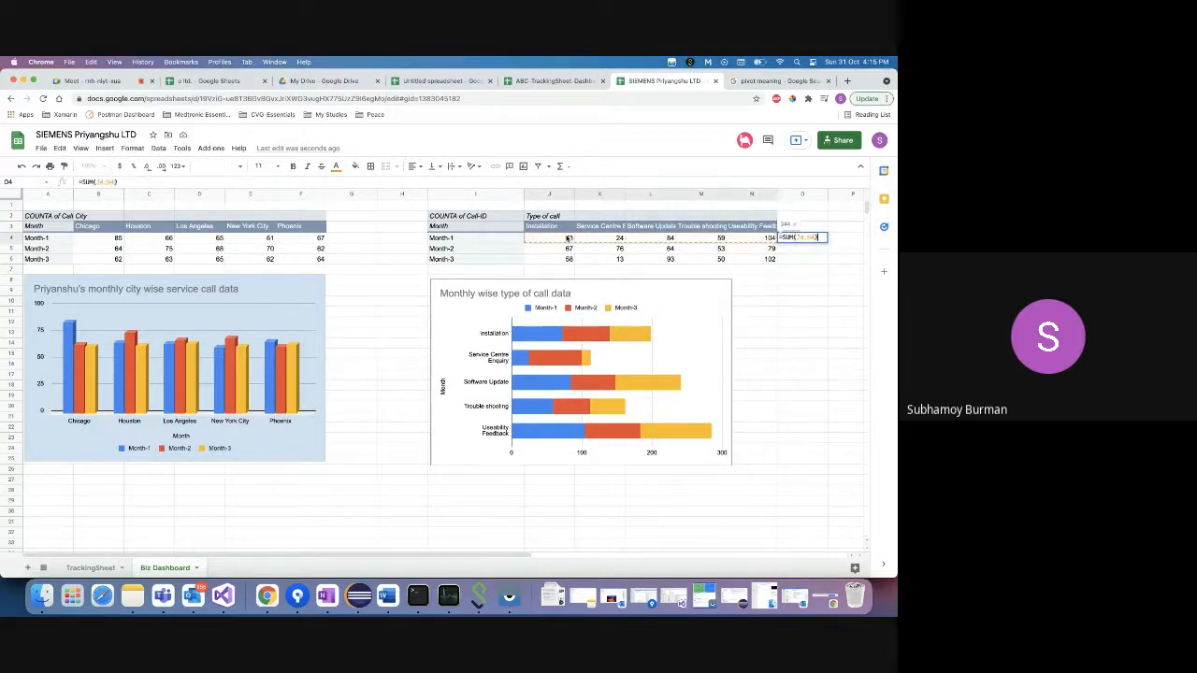
pyautogui.press('Return')
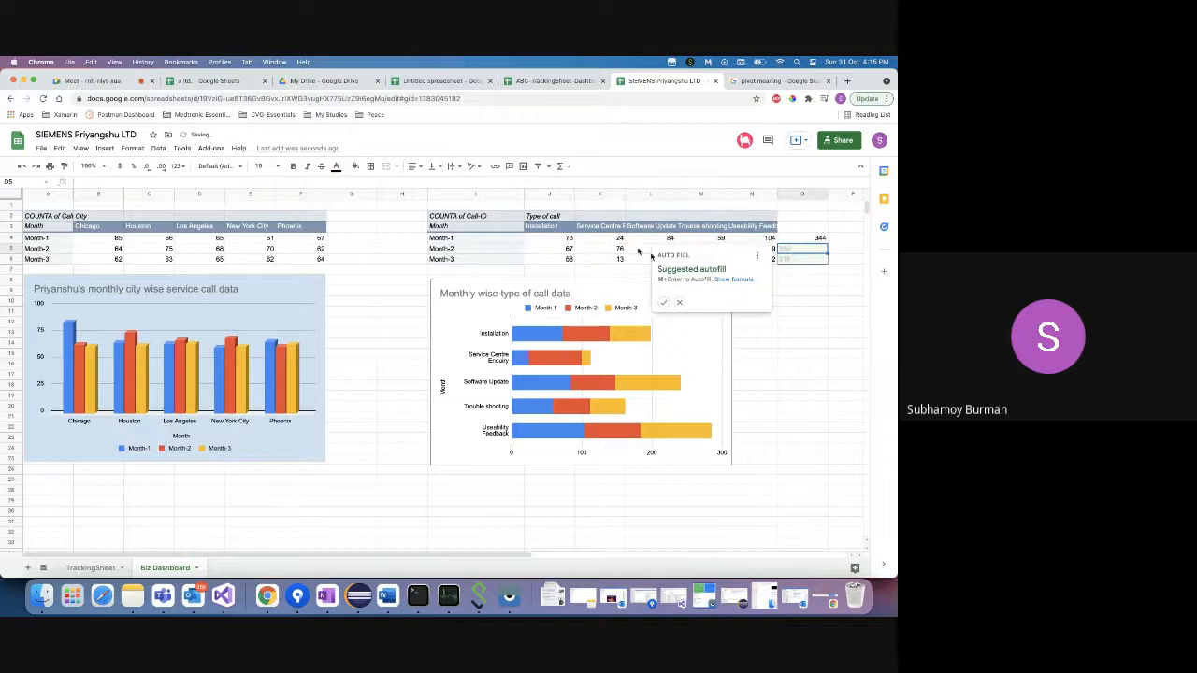
pyautogui.click(823, 239)
pyautogui.moveTo(827, 242); pyautogui.dragTo(817, 261)
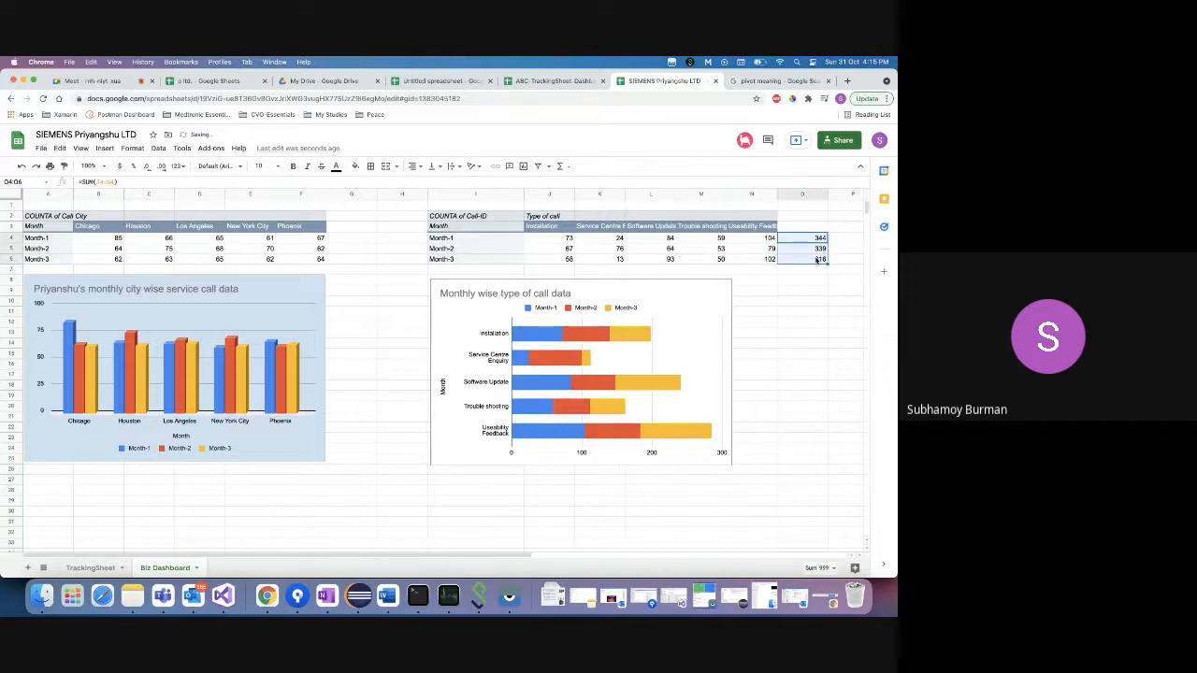
pyautogui.press('Delete')
pyautogui.click(804, 228)
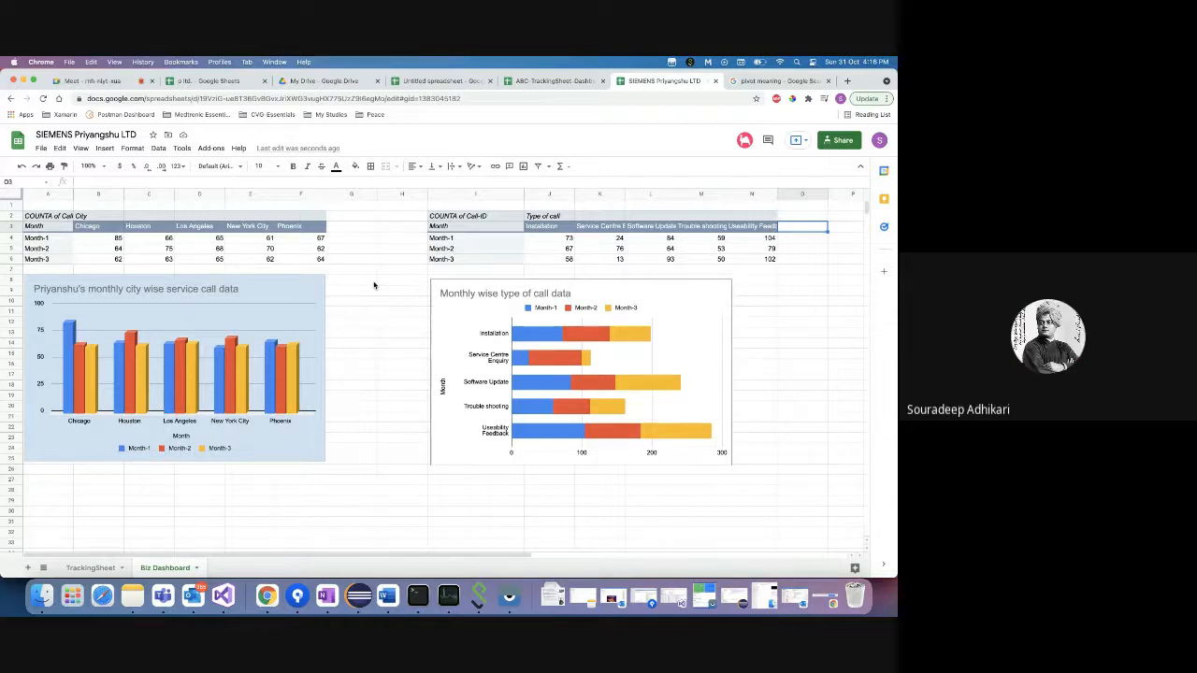
pyautogui.hscroll(5, 375, 285)
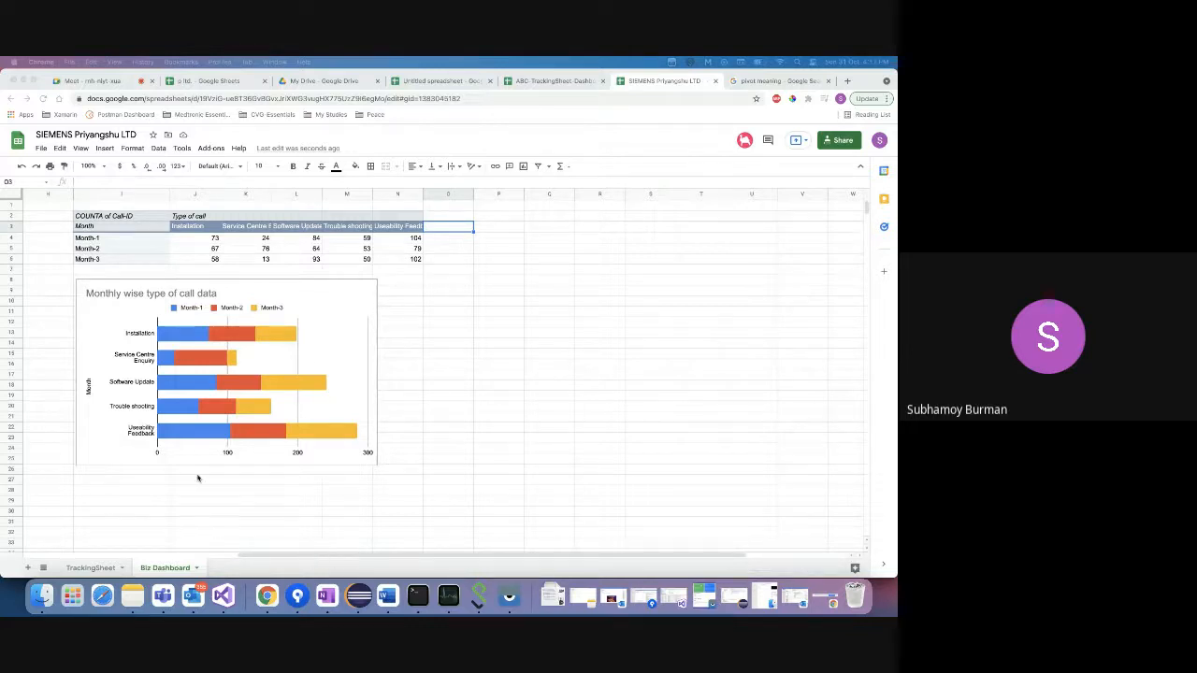
pyautogui.click(236, 351)
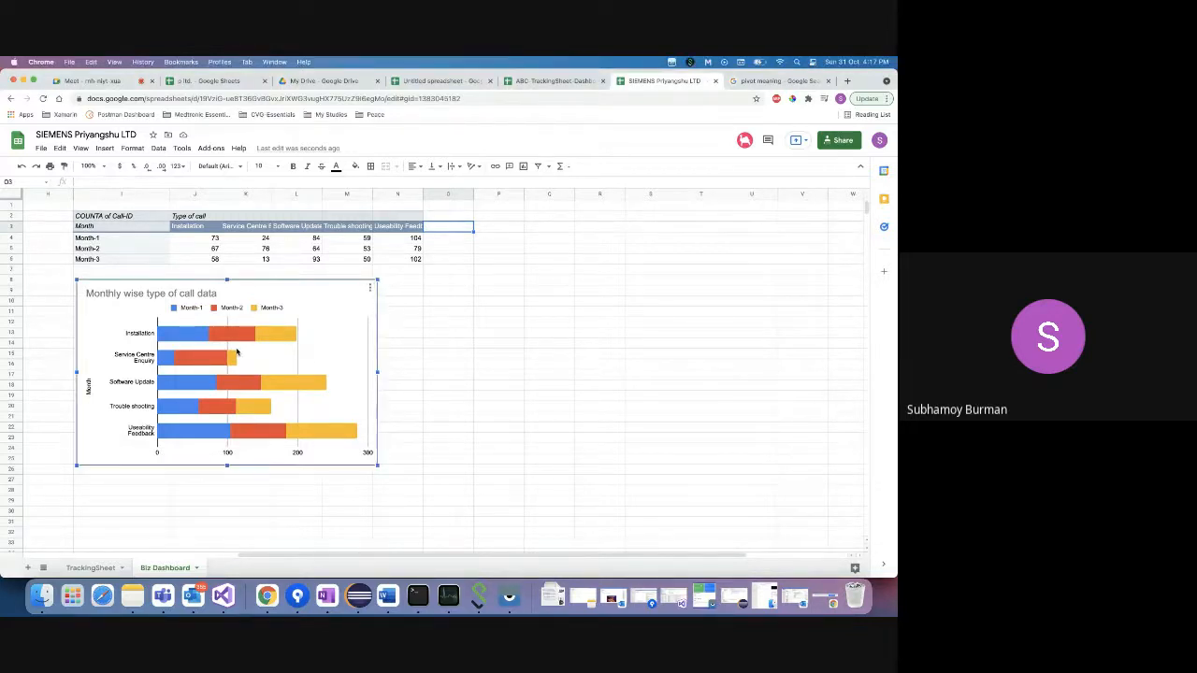
pyautogui.hscroll(-5, 236, 352)
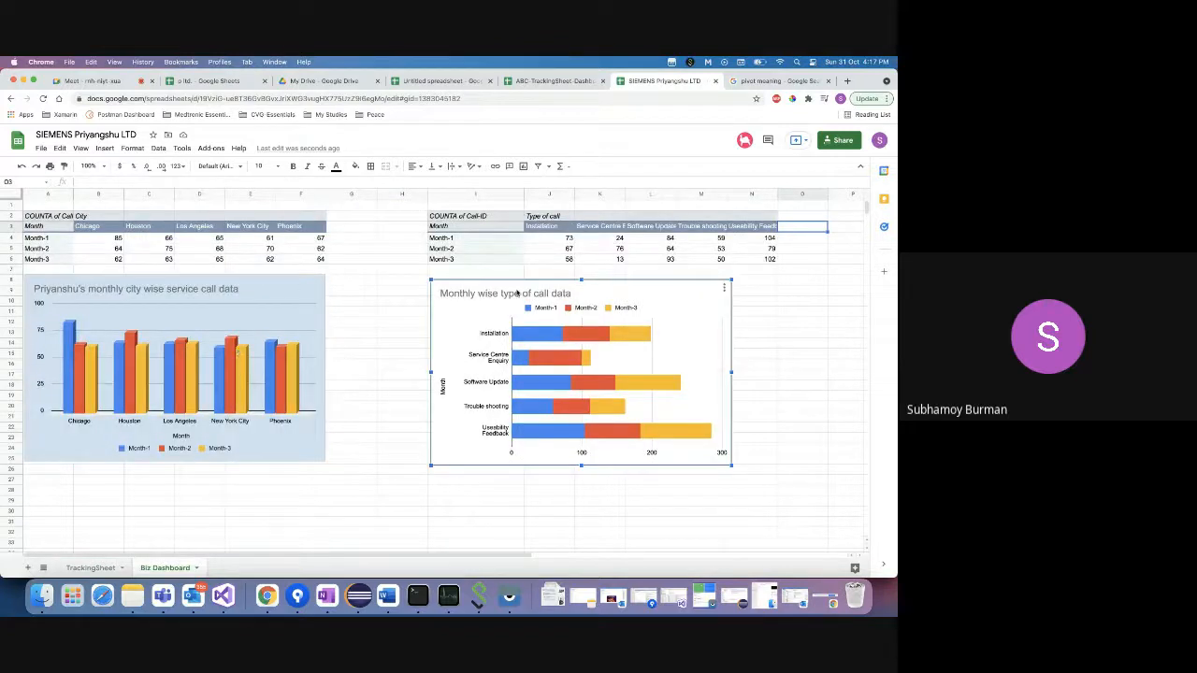
pyautogui.click(93, 567)
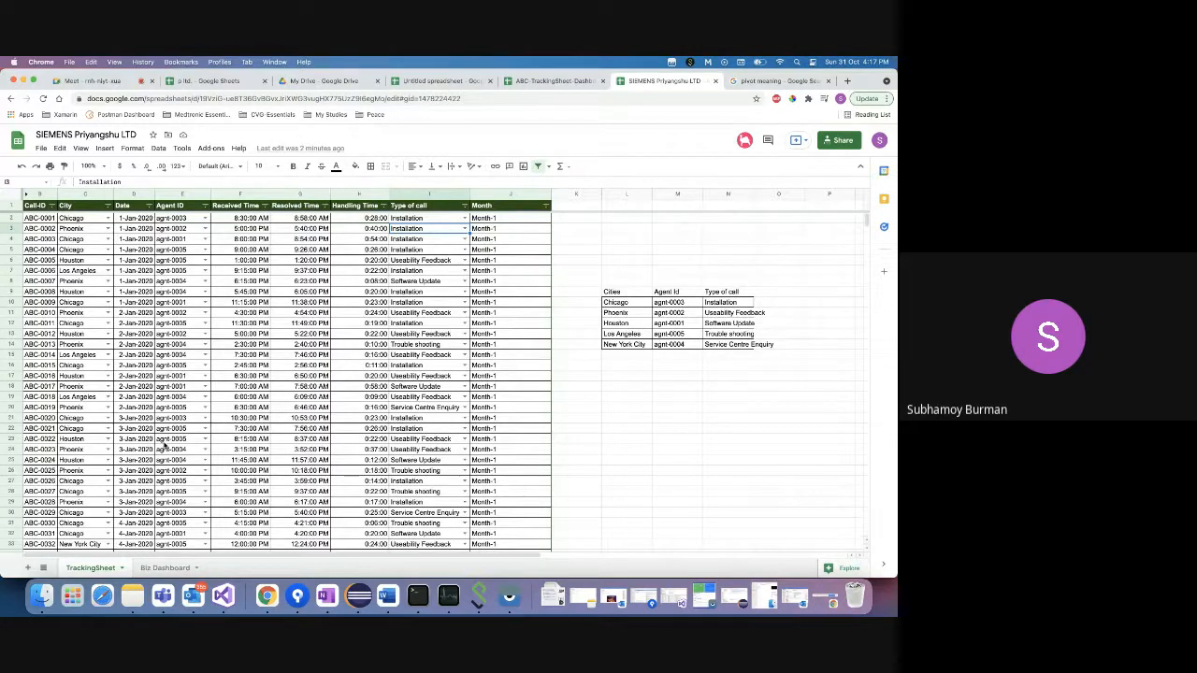
pyautogui.click(174, 568)
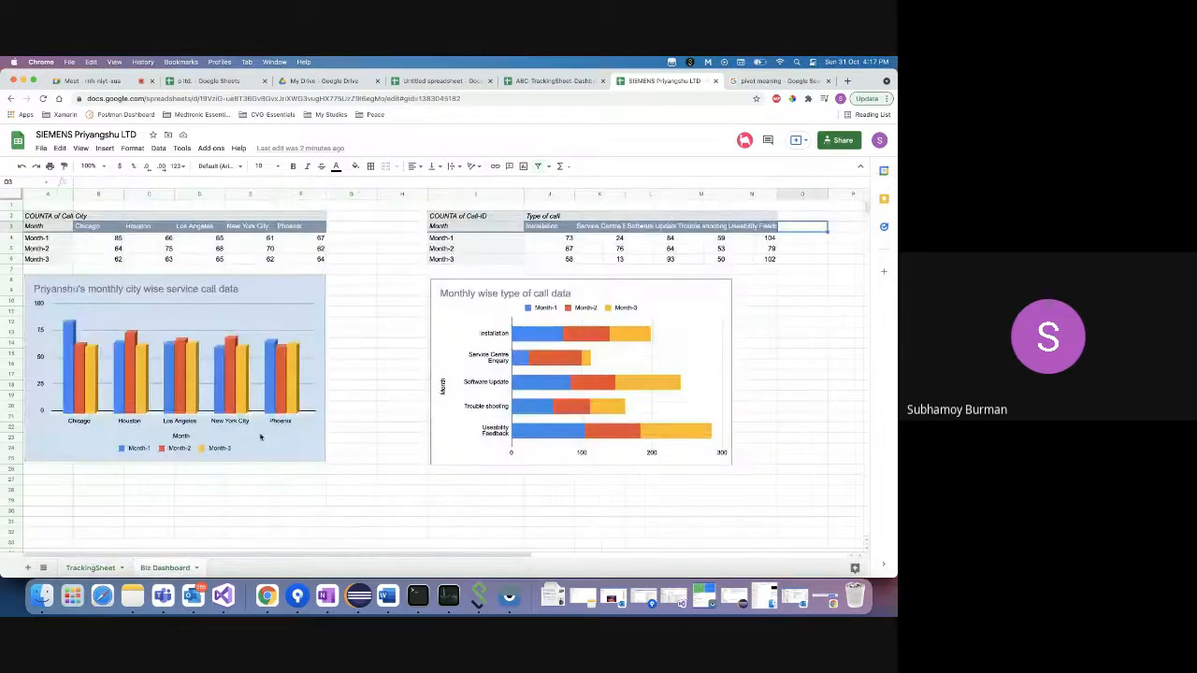